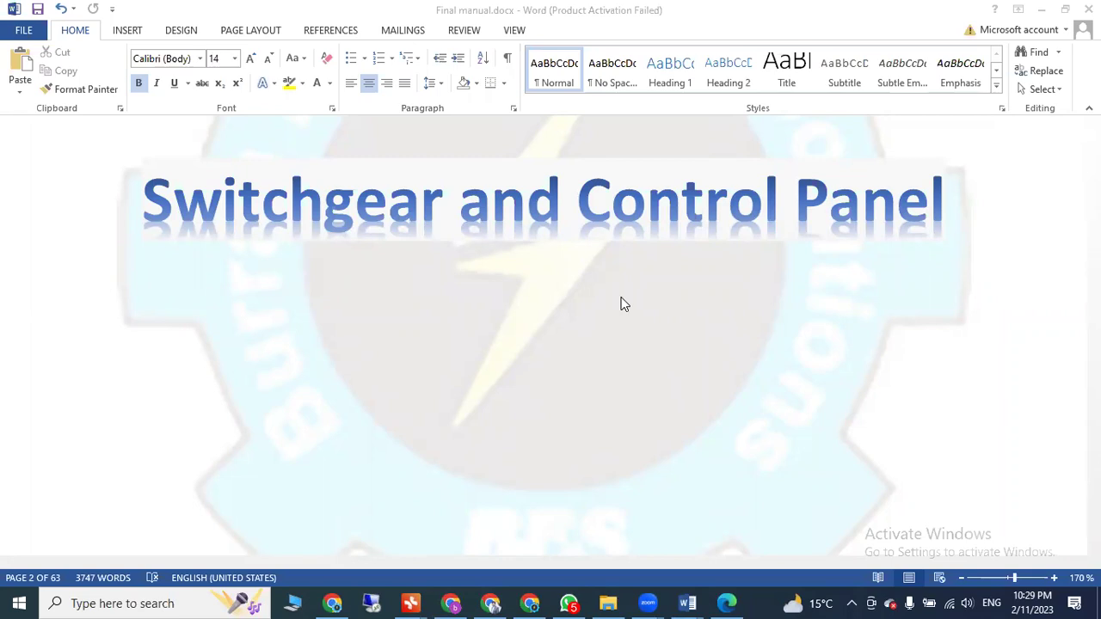
Scroll from the cover page to the Switchgear and Control Panel 1.1 Introduction text and activate the document.
{"action": "scroll", "coordinate": [623, 307], "scroll_direction": "down", "scroll_amount": 5}
{"action": "scroll", "coordinate": [623, 307], "scroll_direction": "down", "scroll_amount": 5}
{"action": "scroll", "coordinate": [623, 307], "scroll_direction": "down", "scroll_amount": 5}
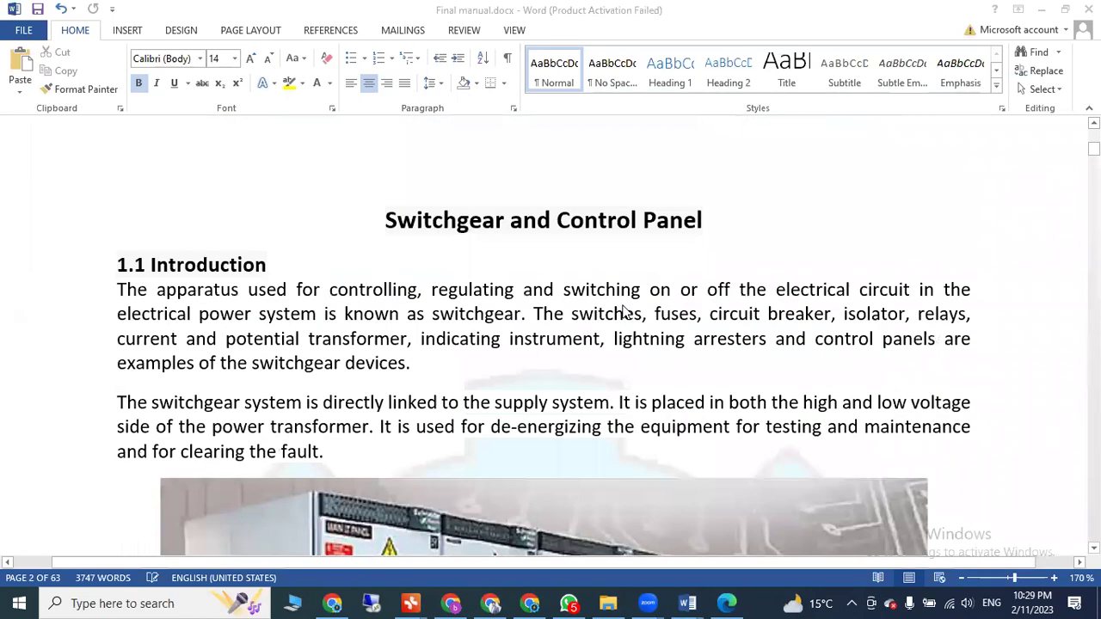
{"action": "scroll", "coordinate": [623, 307], "scroll_direction": "down", "scroll_amount": 1}
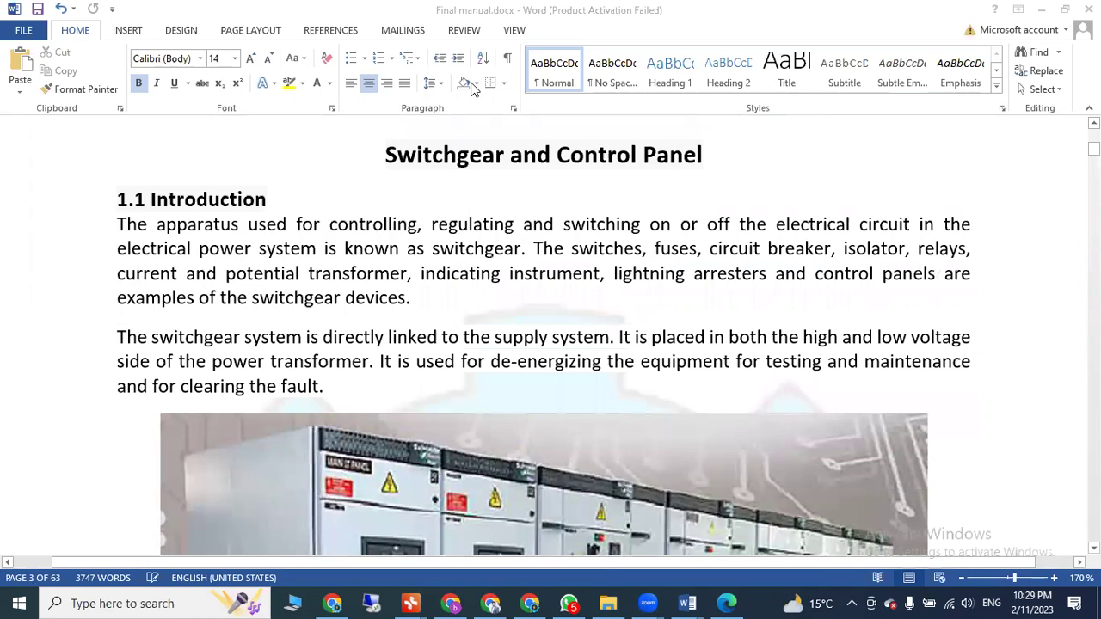
{"action": "left_click", "coordinate": [517, 247]}
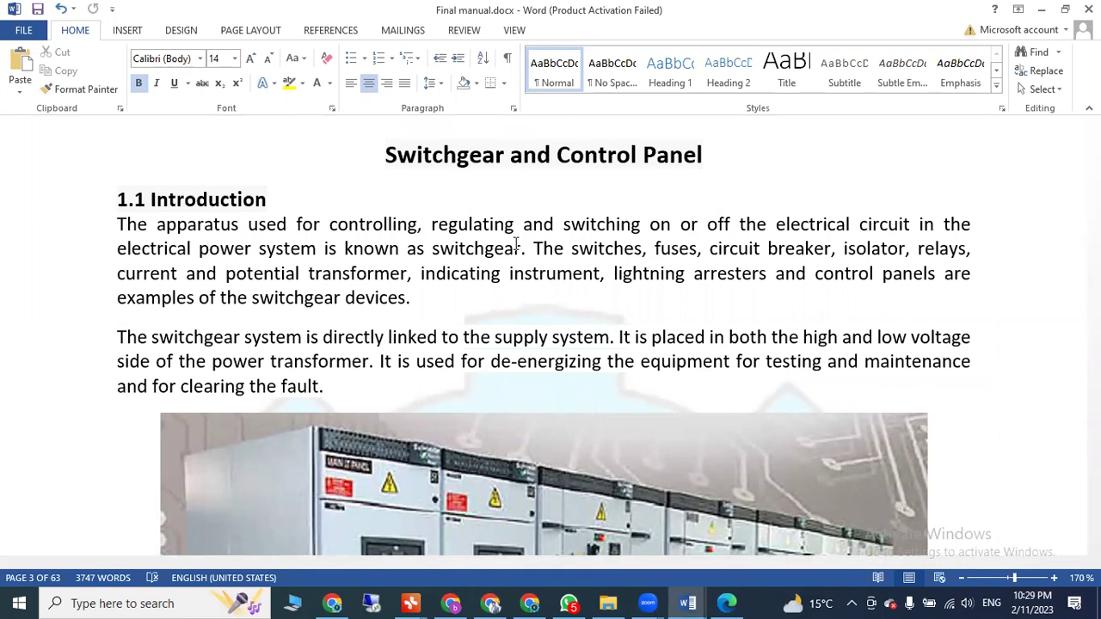
Bold the introduction's first sentence defining switchgear, then move down toward the panel photo.
{"action": "left_click_drag", "start_coordinate": [118, 225], "coordinate": [521, 249]}
{"action": "key", "text": "ctrl+b"}
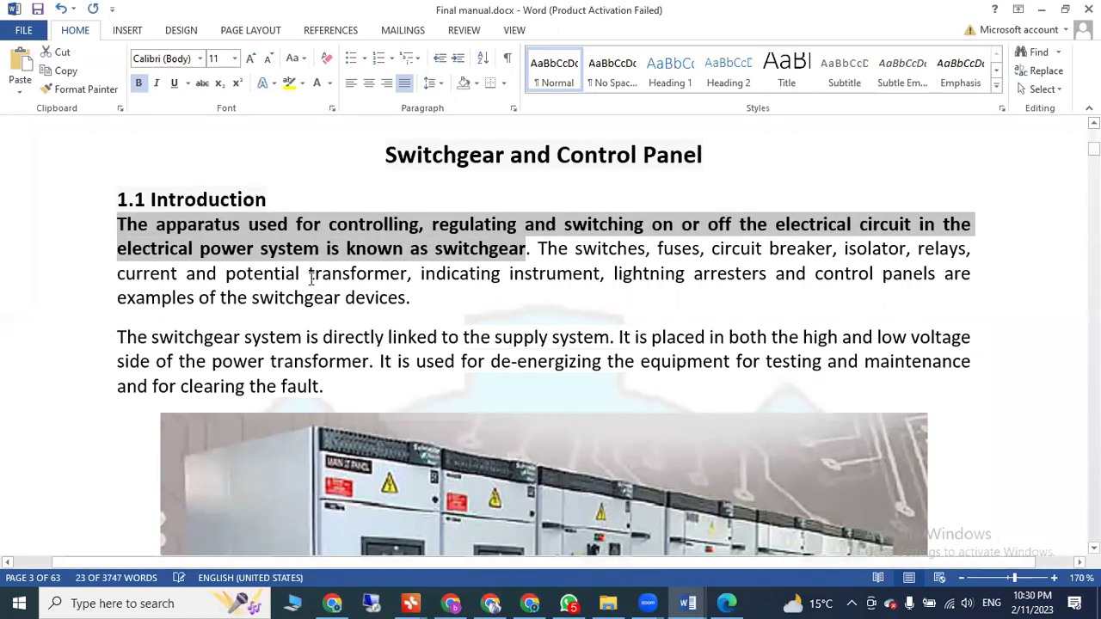
{"action": "left_click", "coordinate": [311, 278]}
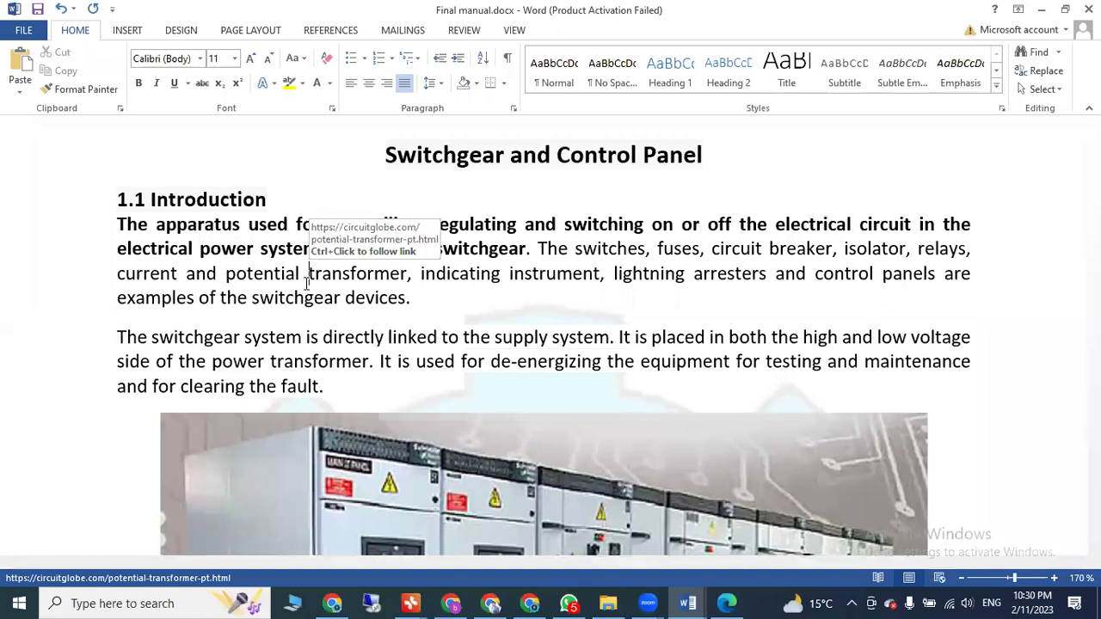
{"action": "left_click", "coordinate": [307, 279]}
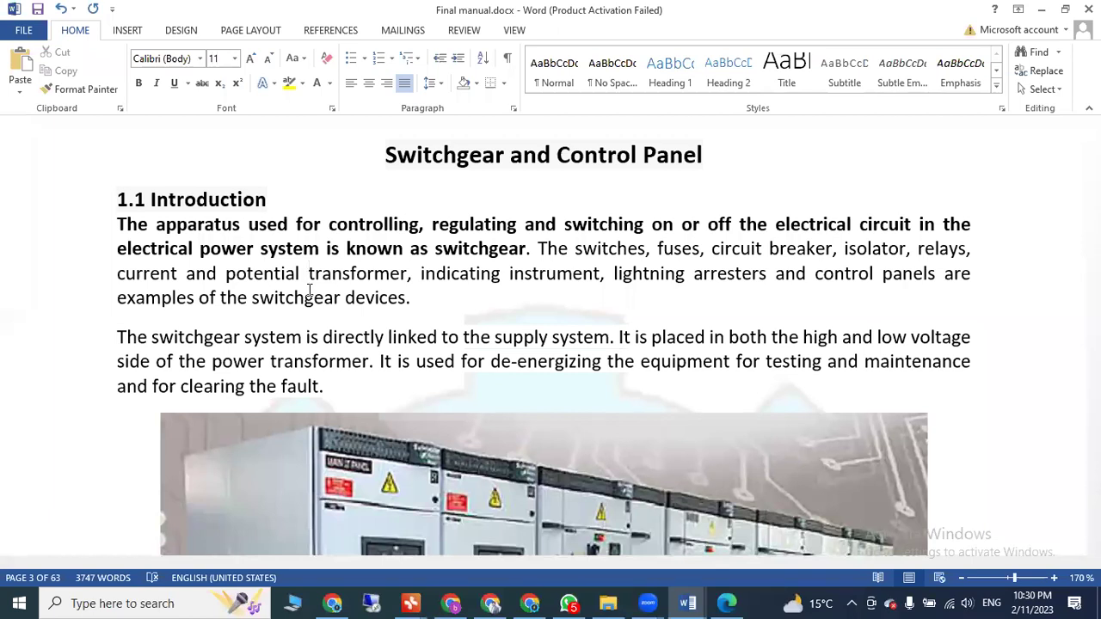
{"action": "scroll", "coordinate": [341, 344], "scroll_direction": "down", "scroll_amount": 3}
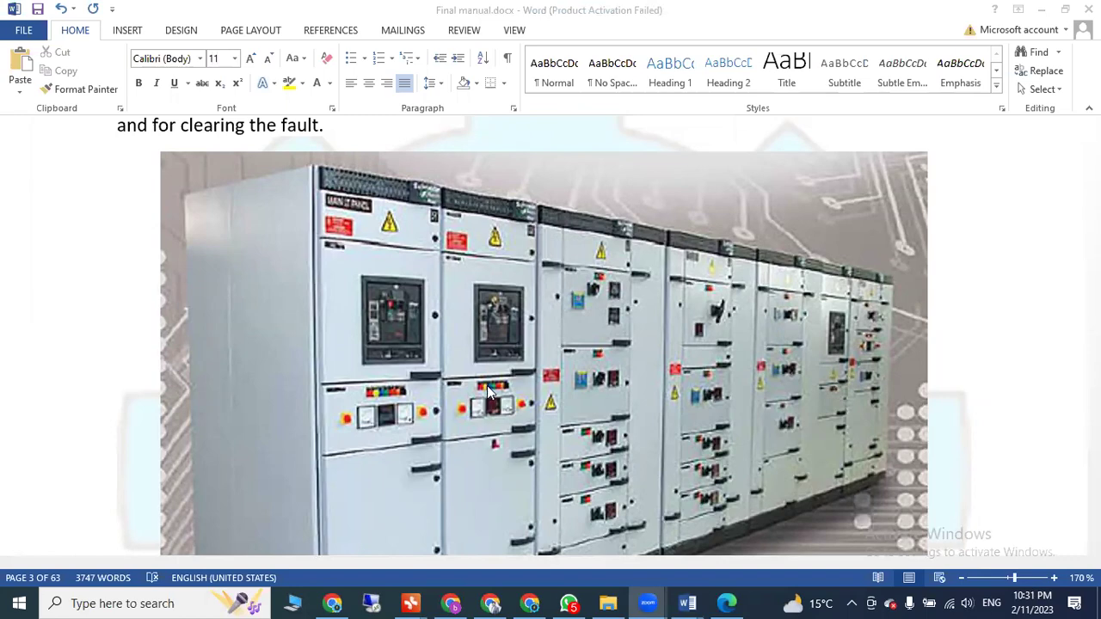
Scroll past the switchgear photo to the Fig1 caption and the 1.2 voltage classification list.
{"action": "scroll", "coordinate": [487, 392], "scroll_direction": "down", "scroll_amount": 1}
{"action": "scroll", "coordinate": [487, 392], "scroll_direction": "up", "scroll_amount": 5}
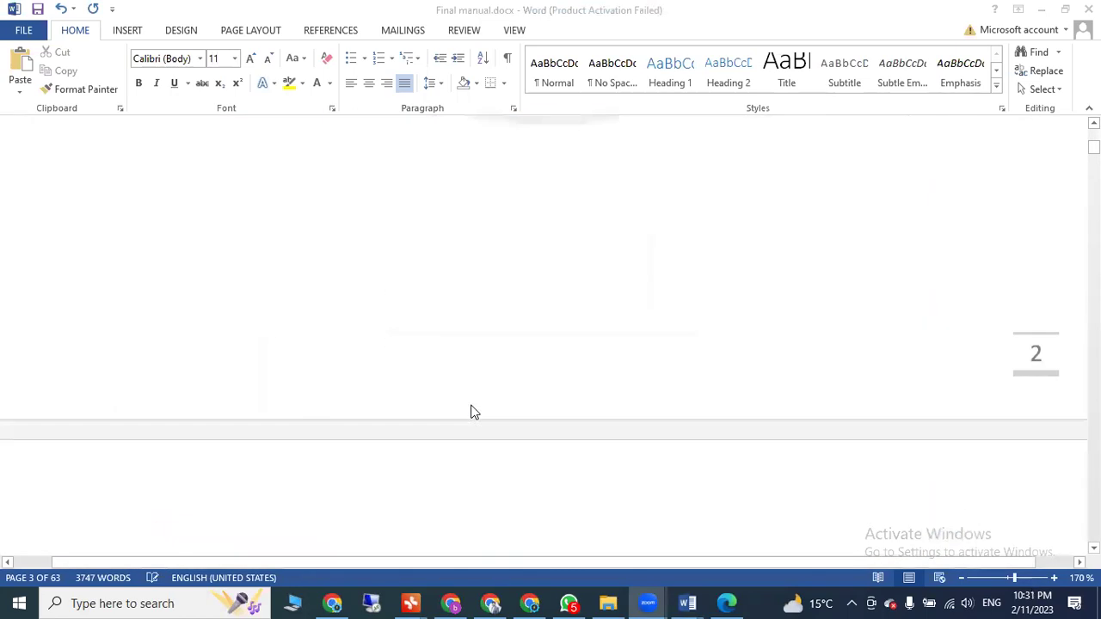
{"action": "scroll", "coordinate": [490, 400], "scroll_direction": "down", "scroll_amount": 5}
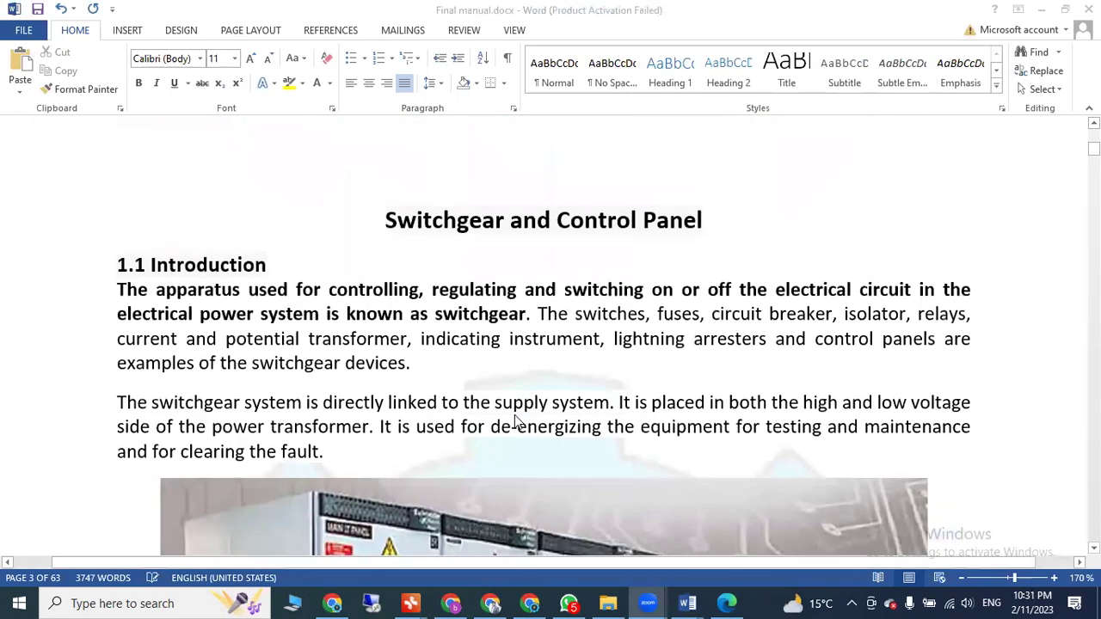
{"action": "scroll", "coordinate": [516, 377], "scroll_direction": "down", "scroll_amount": 3}
{"action": "scroll", "coordinate": [516, 378], "scroll_direction": "down", "scroll_amount": 3}
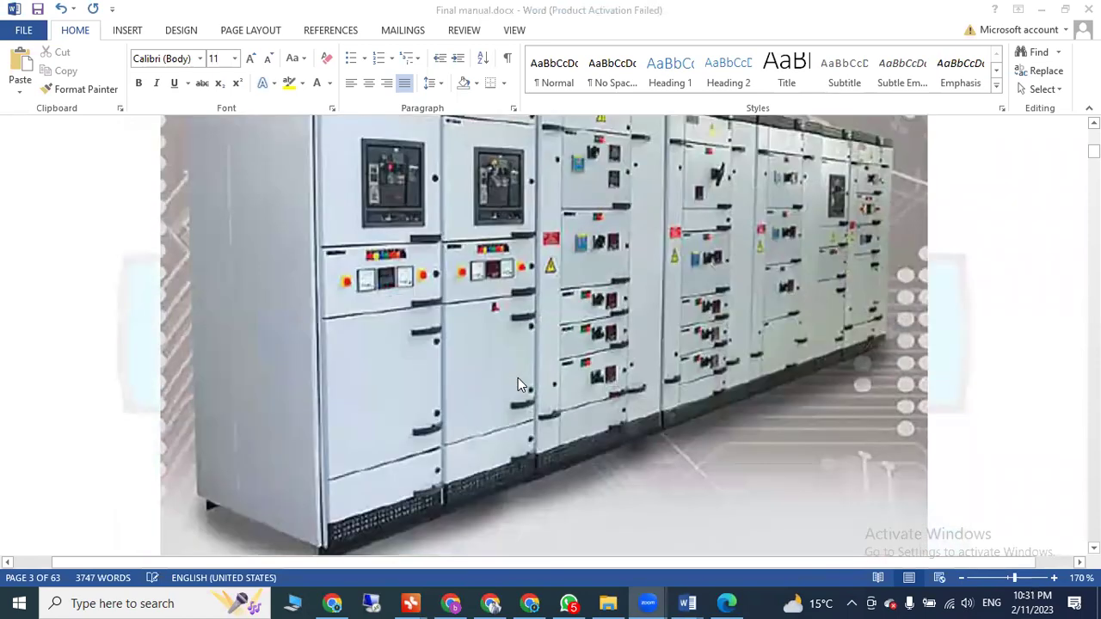
{"action": "scroll", "coordinate": [517, 378], "scroll_direction": "down", "scroll_amount": 5}
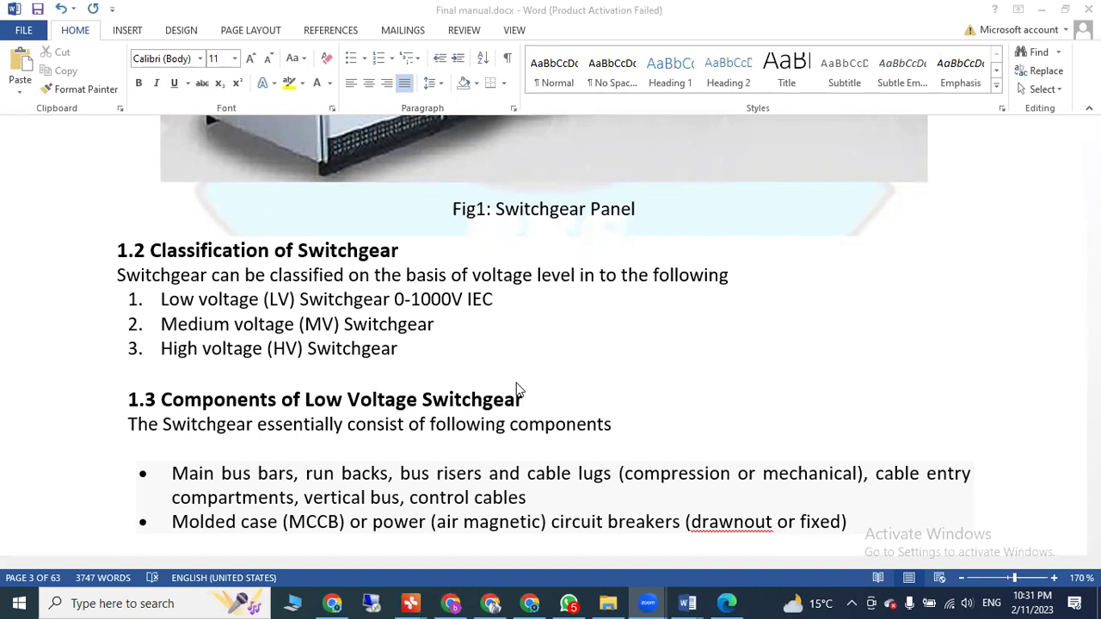
Bold the list item 'Low voltage (LV) Switchgear 0-1000V IEC'.
{"action": "left_click", "coordinate": [293, 310]}
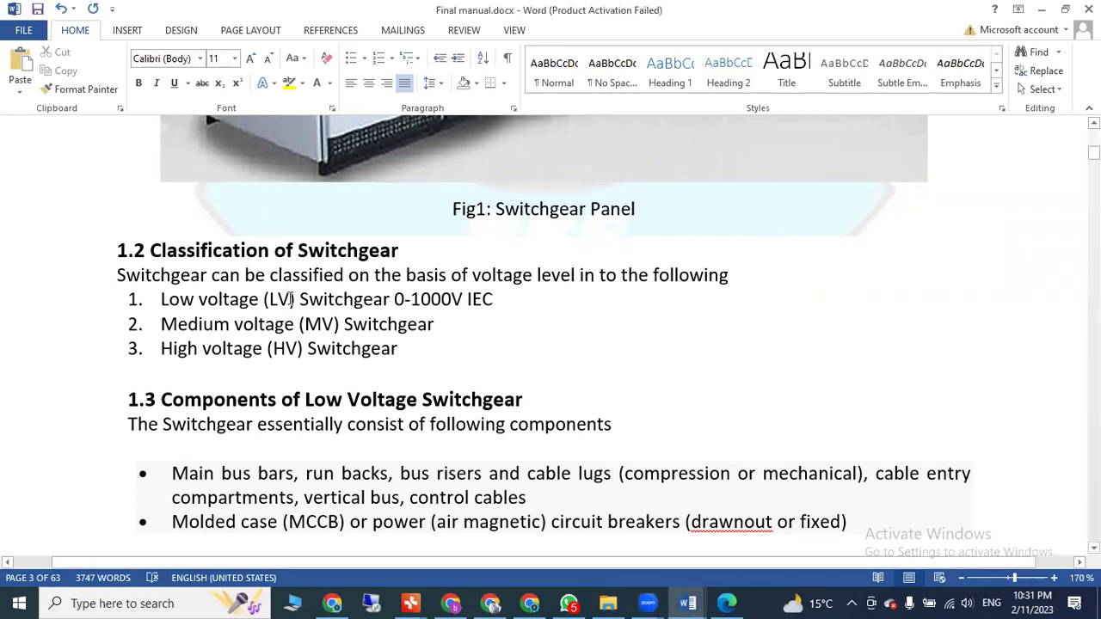
{"action": "triple_click", "coordinate": [292, 298]}
{"action": "left_click", "coordinate": [140, 85]}
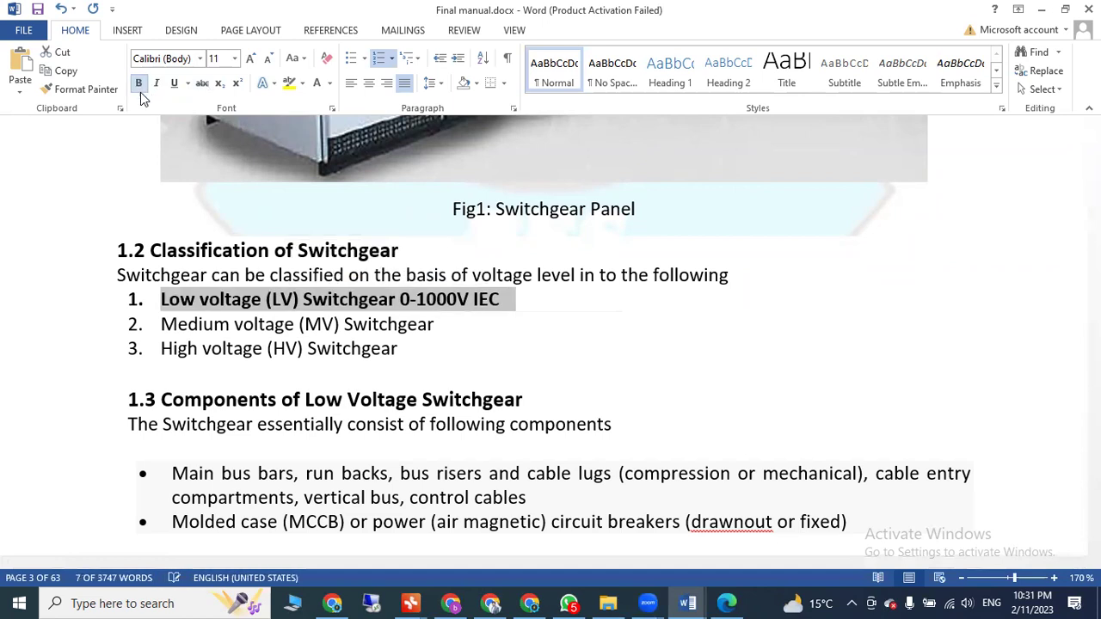
{"action": "left_click", "coordinate": [286, 329]}
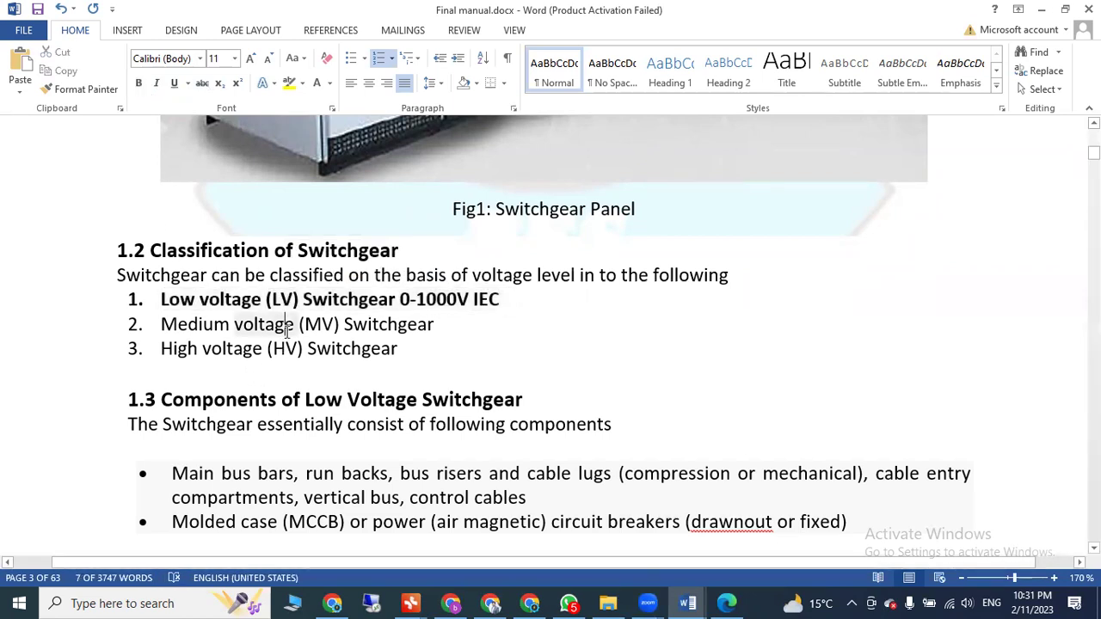
Check the Medium and High voltage items, leaving them unformatted.
{"action": "triple_click", "coordinate": [286, 330]}
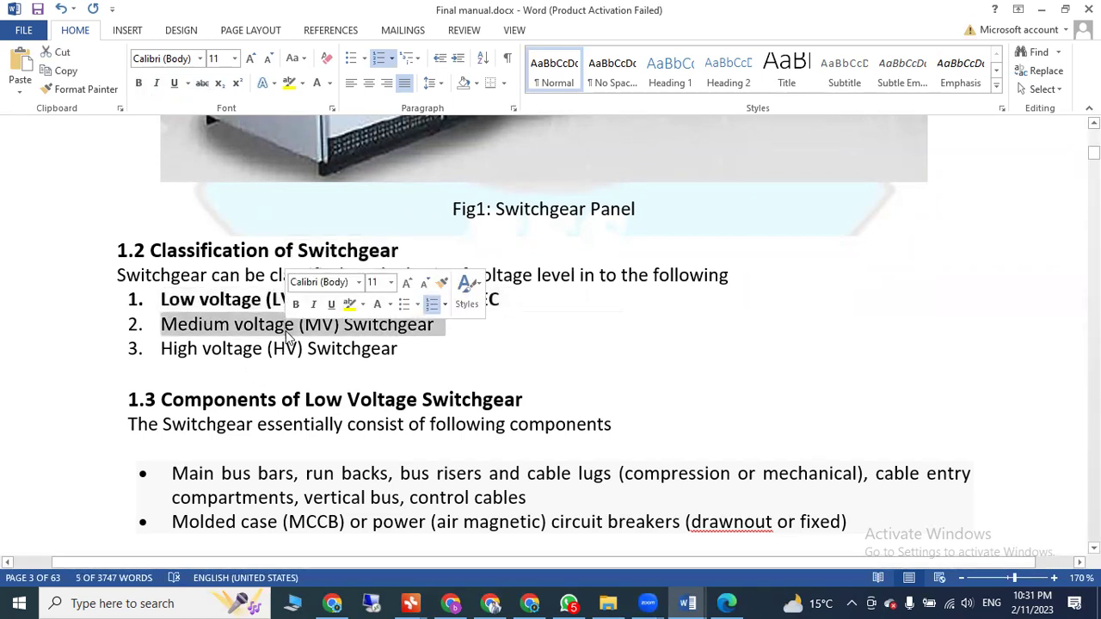
{"action": "triple_click", "coordinate": [340, 351]}
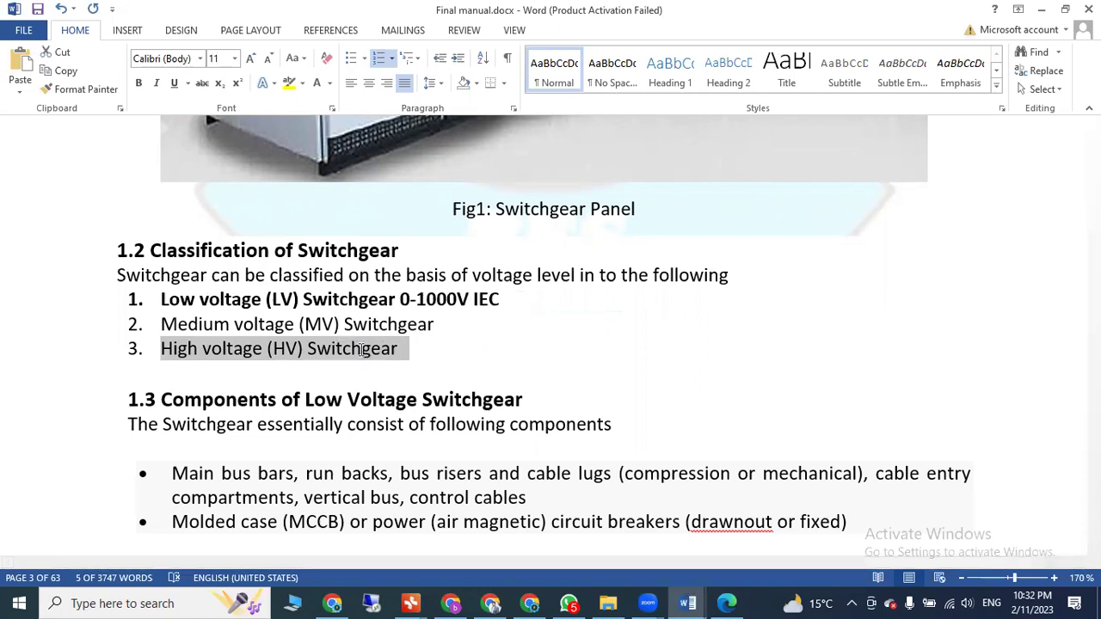
{"action": "left_click", "coordinate": [361, 349]}
{"action": "left_click", "coordinate": [332, 299]}
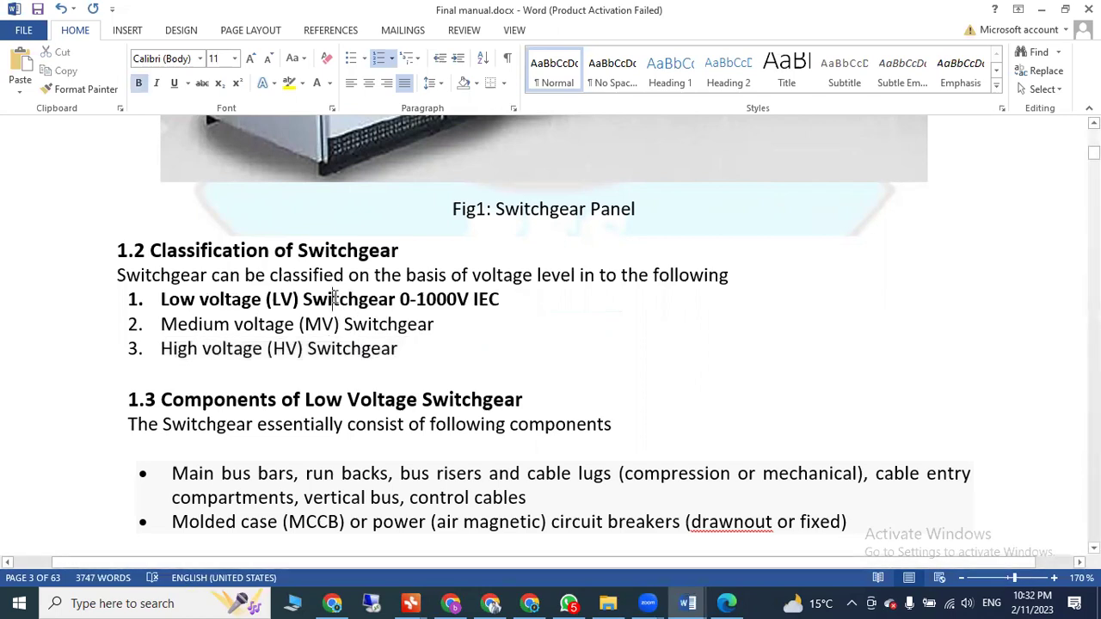
{"action": "double_click", "coordinate": [330, 349]}
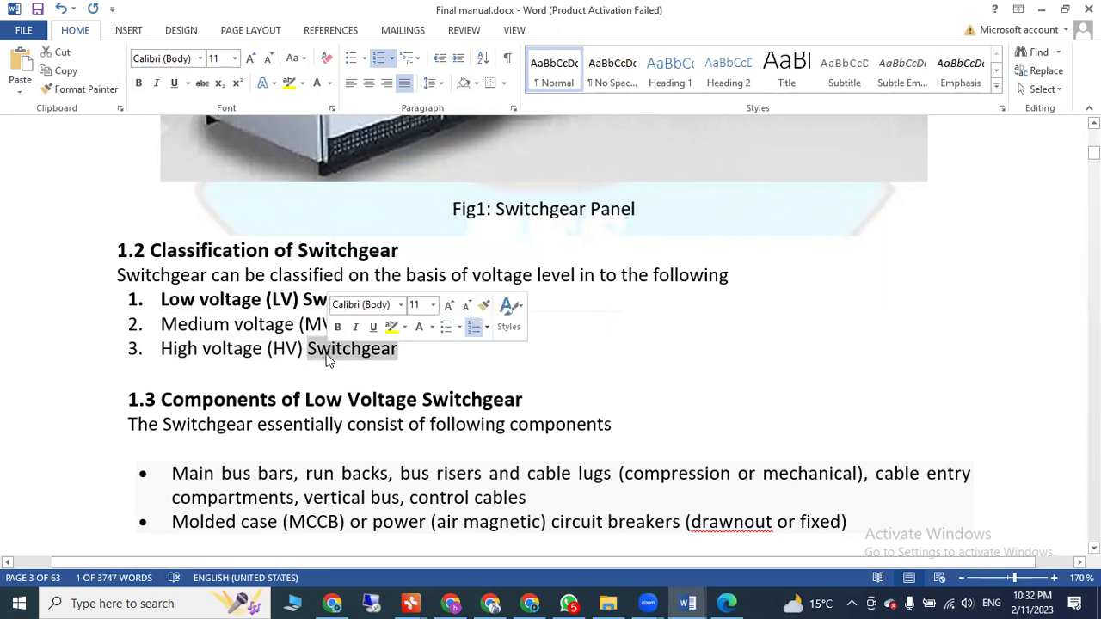
{"action": "left_click", "coordinate": [229, 327]}
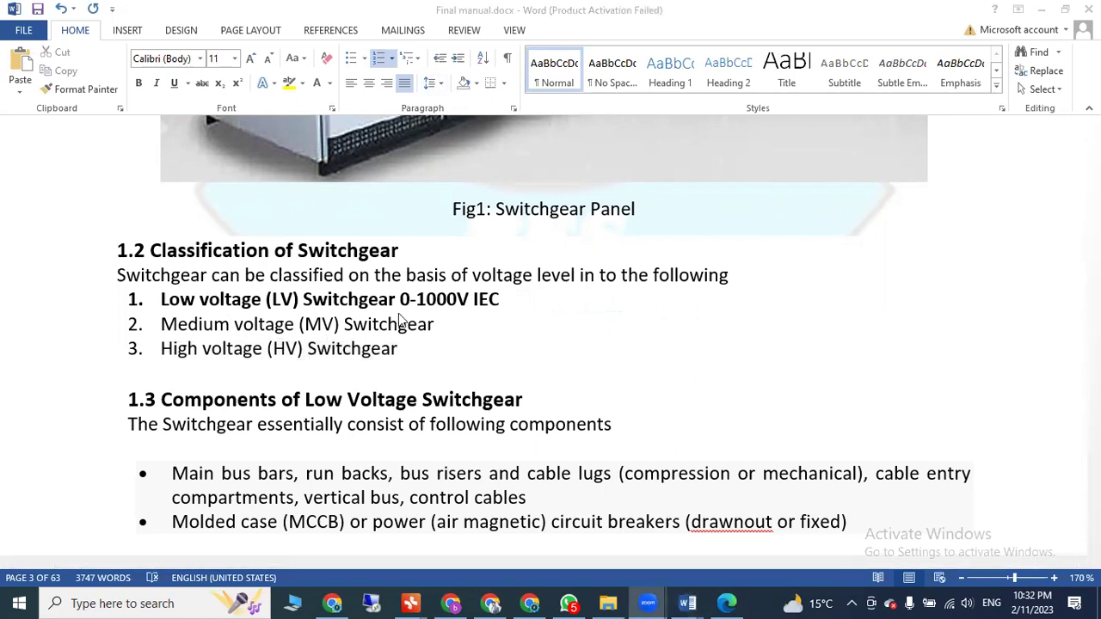
{"action": "scroll", "coordinate": [401, 319], "scroll_direction": "down", "scroll_amount": 3}
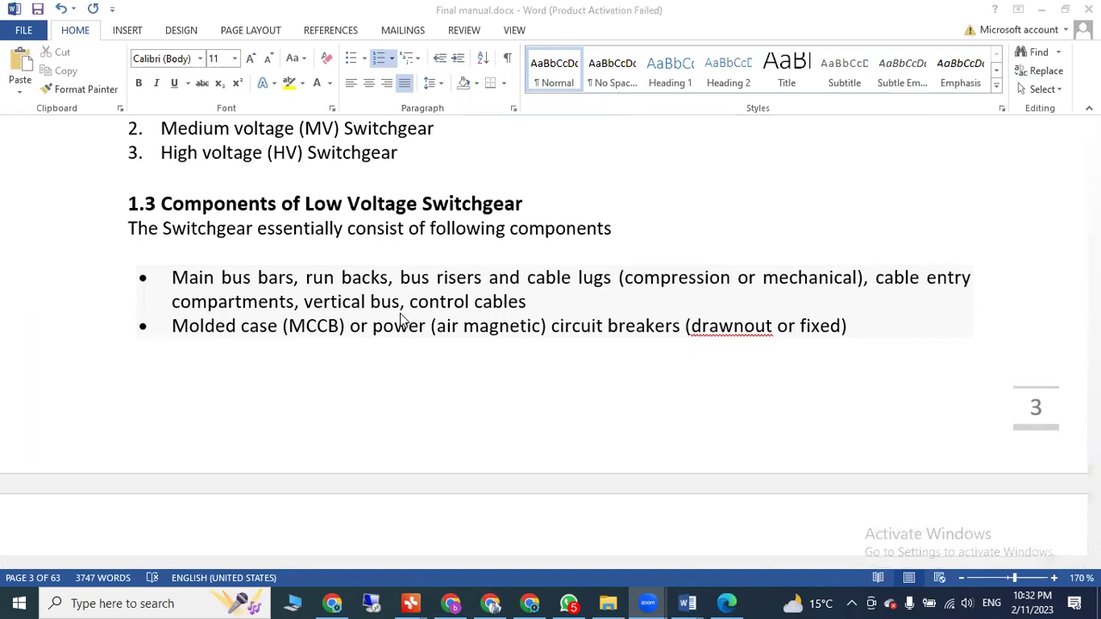
Scroll through the component list, Bus Bar and Circuit Breaker sections to the Relays heading below Fig3.
{"action": "scroll", "coordinate": [412, 310], "scroll_direction": "down", "scroll_amount": 3}
{"action": "scroll", "coordinate": [422, 295], "scroll_direction": "down", "scroll_amount": 3}
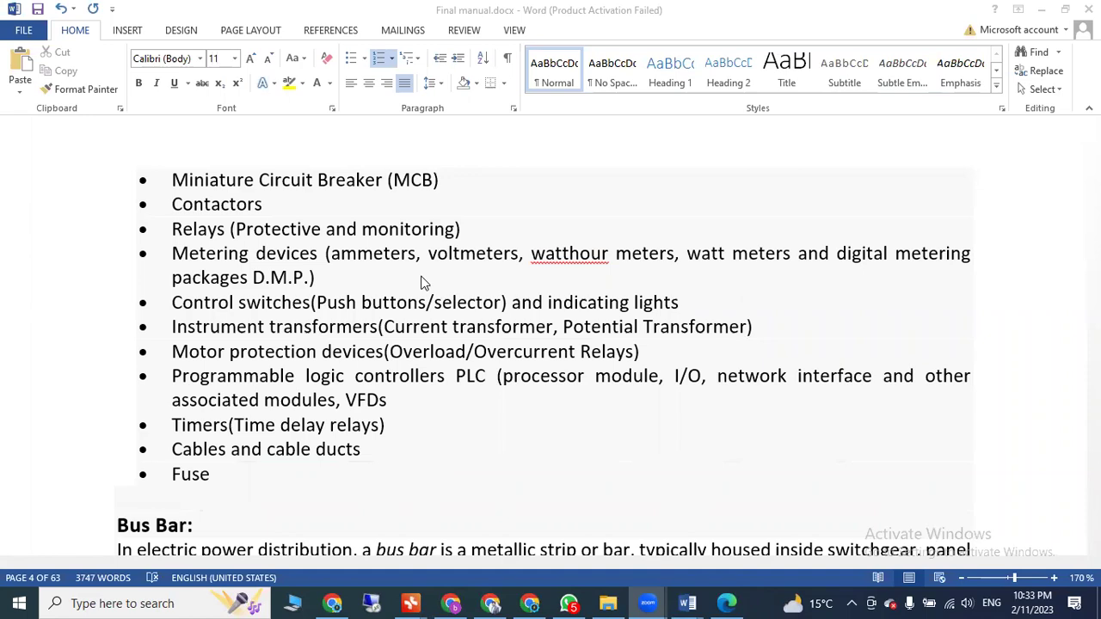
{"action": "scroll", "coordinate": [430, 275], "scroll_direction": "down", "scroll_amount": 3}
{"action": "scroll", "coordinate": [439, 269], "scroll_direction": "up", "scroll_amount": 9}
{"action": "scroll", "coordinate": [439, 271], "scroll_direction": "up", "scroll_amount": 5}
{"action": "scroll", "coordinate": [439, 271], "scroll_direction": "down", "scroll_amount": 3}
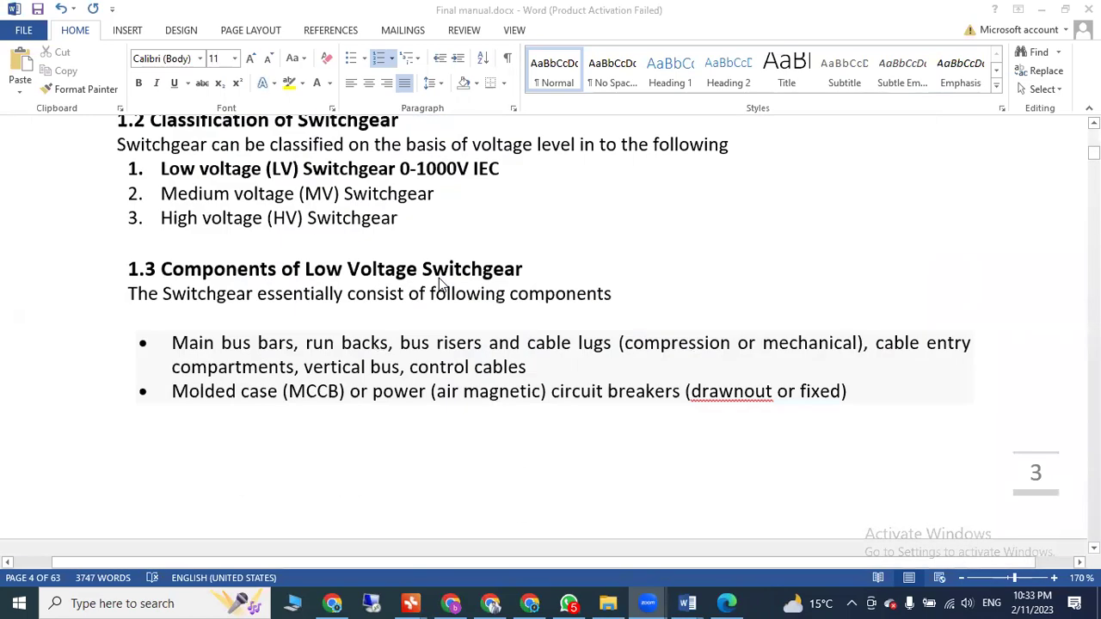
{"action": "scroll", "coordinate": [487, 298], "scroll_direction": "down", "scroll_amount": 2}
{"action": "scroll", "coordinate": [490, 298], "scroll_direction": "down", "scroll_amount": 3}
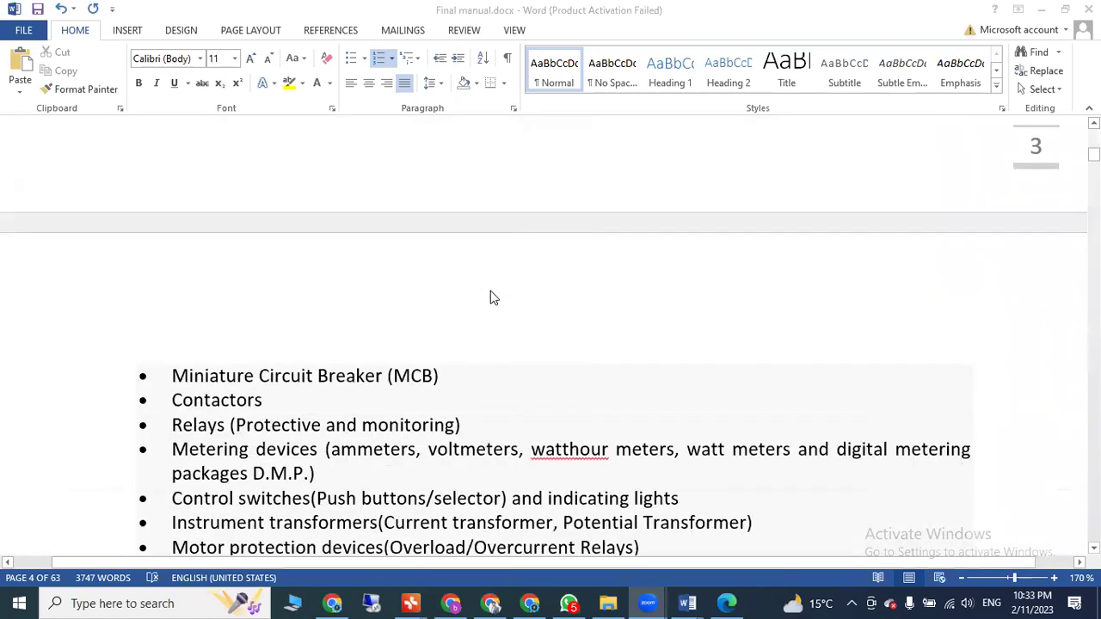
{"action": "scroll", "coordinate": [490, 297], "scroll_direction": "down", "scroll_amount": 2}
{"action": "scroll", "coordinate": [492, 305], "scroll_direction": "down", "scroll_amount": 3}
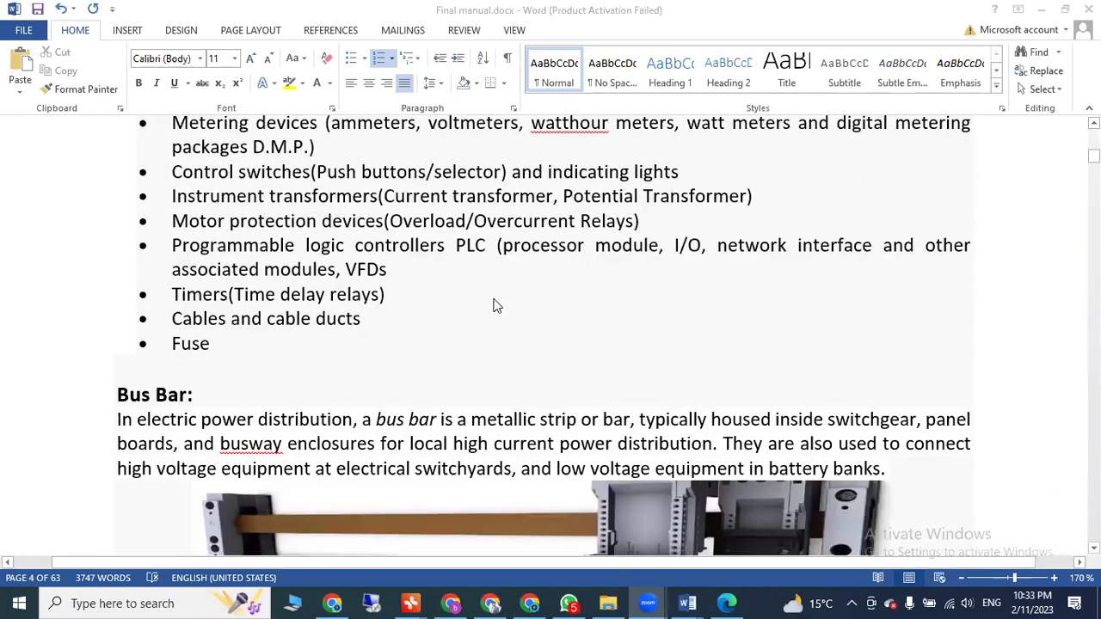
{"action": "scroll", "coordinate": [511, 381], "scroll_direction": "up", "scroll_amount": 1}
{"action": "scroll", "coordinate": [511, 383], "scroll_direction": "up", "scroll_amount": 2}
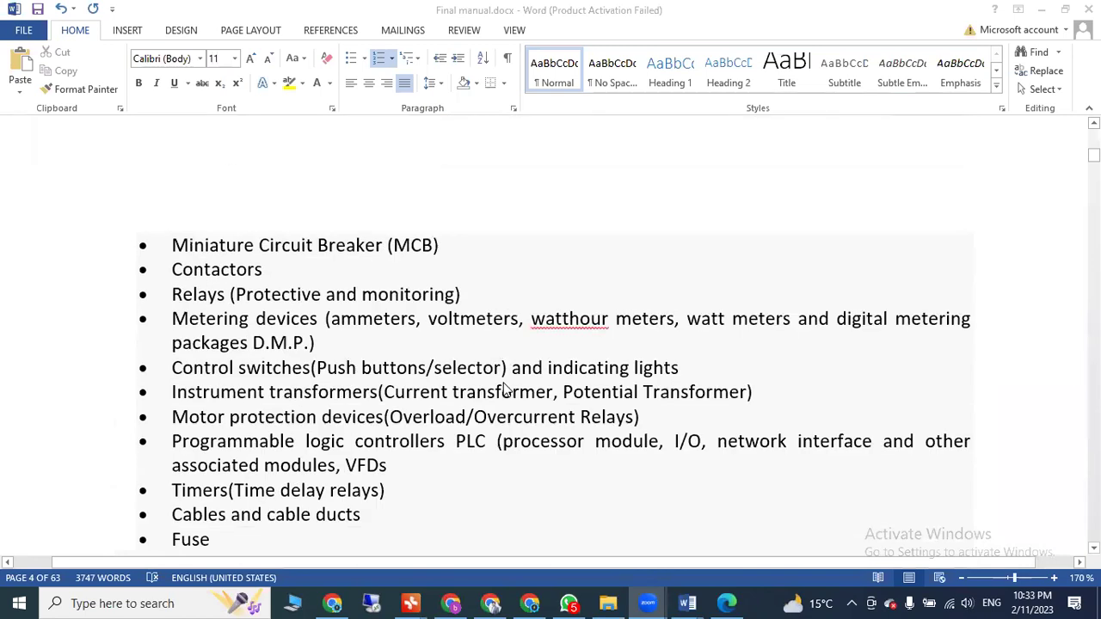
{"action": "scroll", "coordinate": [486, 391], "scroll_direction": "down", "scroll_amount": 3}
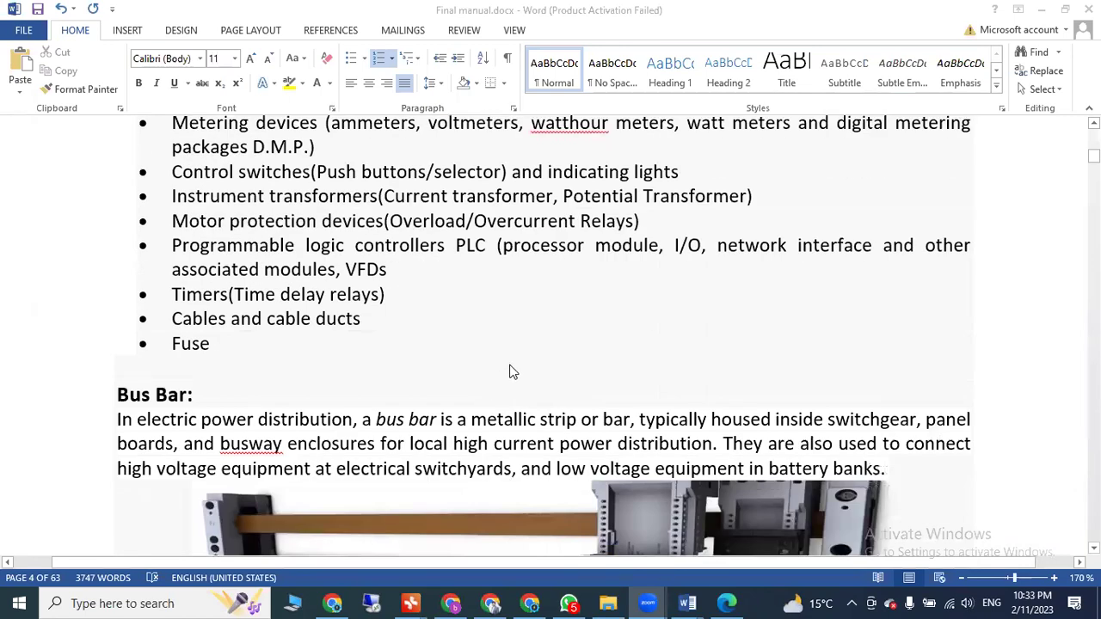
{"action": "scroll", "coordinate": [512, 371], "scroll_direction": "down", "scroll_amount": 3}
{"action": "scroll", "coordinate": [516, 363], "scroll_direction": "down", "scroll_amount": 2}
{"action": "scroll", "coordinate": [515, 365], "scroll_direction": "down", "scroll_amount": 3}
{"action": "scroll", "coordinate": [516, 364], "scroll_direction": "down", "scroll_amount": 3}
{"action": "scroll", "coordinate": [516, 364], "scroll_direction": "down", "scroll_amount": 2}
Scroll past the Timers and Fig10: VFD sections to the MOTOR STARTER METHODS CIRCUITS title page.
{"action": "scroll", "coordinate": [516, 365], "scroll_direction": "down", "scroll_amount": 3}
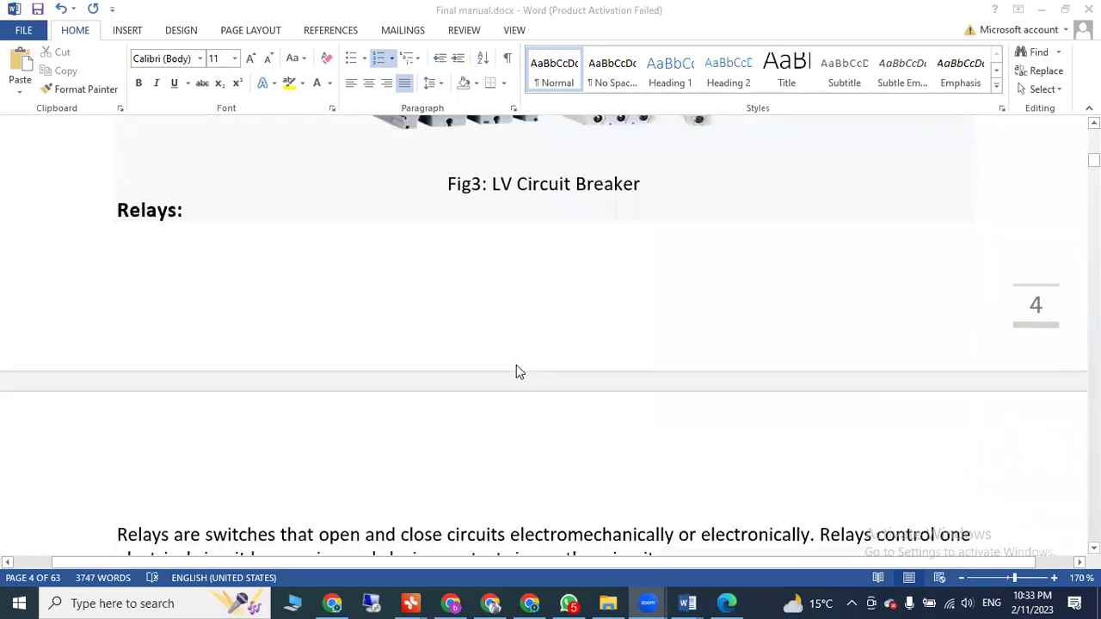
{"action": "scroll", "coordinate": [516, 364], "scroll_direction": "down", "scroll_amount": 2}
{"action": "scroll", "coordinate": [516, 364], "scroll_direction": "down", "scroll_amount": 3}
{"action": "scroll", "coordinate": [516, 371], "scroll_direction": "down", "scroll_amount": 1}
{"action": "scroll", "coordinate": [516, 372], "scroll_direction": "down", "scroll_amount": 2}
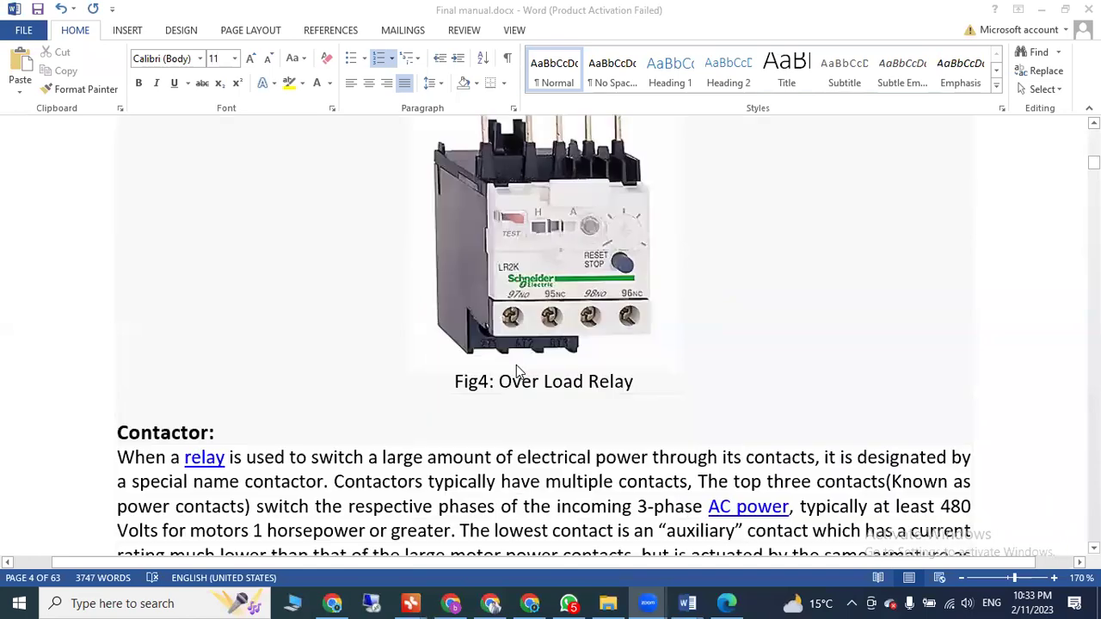
{"action": "scroll", "coordinate": [516, 371], "scroll_direction": "down", "scroll_amount": 2}
{"action": "scroll", "coordinate": [516, 372], "scroll_direction": "down", "scroll_amount": 1}
{"action": "scroll", "coordinate": [516, 371], "scroll_direction": "down", "scroll_amount": 1}
{"action": "scroll", "coordinate": [516, 371], "scroll_direction": "down", "scroll_amount": 3}
{"action": "scroll", "coordinate": [515, 371], "scroll_direction": "down", "scroll_amount": 2}
{"action": "scroll", "coordinate": [516, 371], "scroll_direction": "down", "scroll_amount": 5}
{"action": "scroll", "coordinate": [510, 375], "scroll_direction": "down", "scroll_amount": 2}
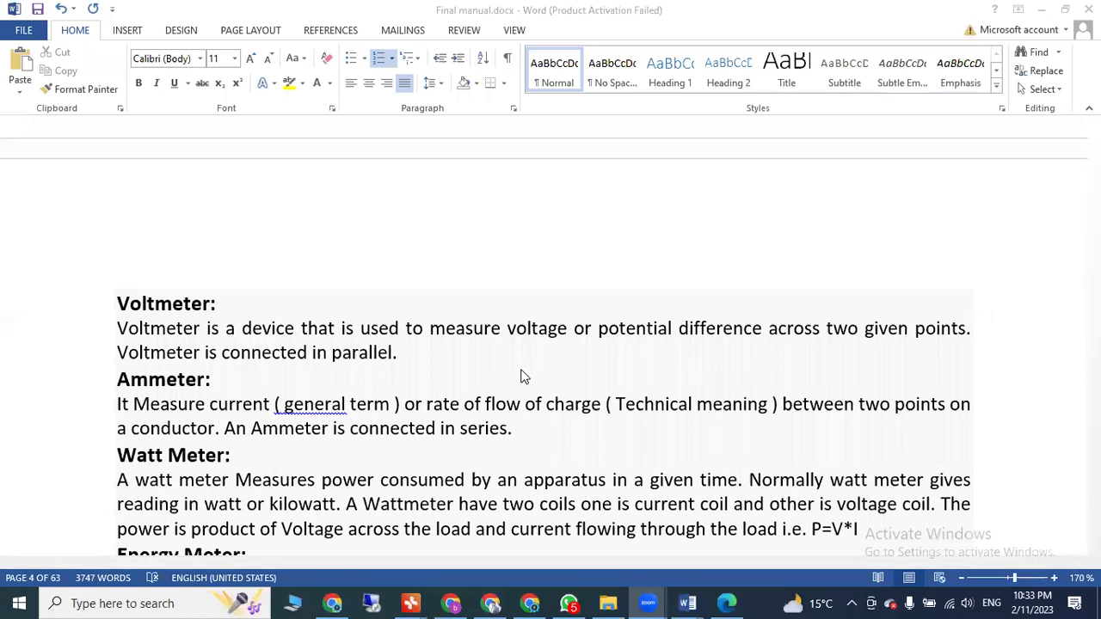
{"action": "scroll", "coordinate": [533, 366], "scroll_direction": "down", "scroll_amount": 5}
{"action": "scroll", "coordinate": [541, 352], "scroll_direction": "down", "scroll_amount": 7}
{"action": "scroll", "coordinate": [541, 351], "scroll_direction": "up", "scroll_amount": 2}
{"action": "scroll", "coordinate": [544, 352], "scroll_direction": "up", "scroll_amount": 2}
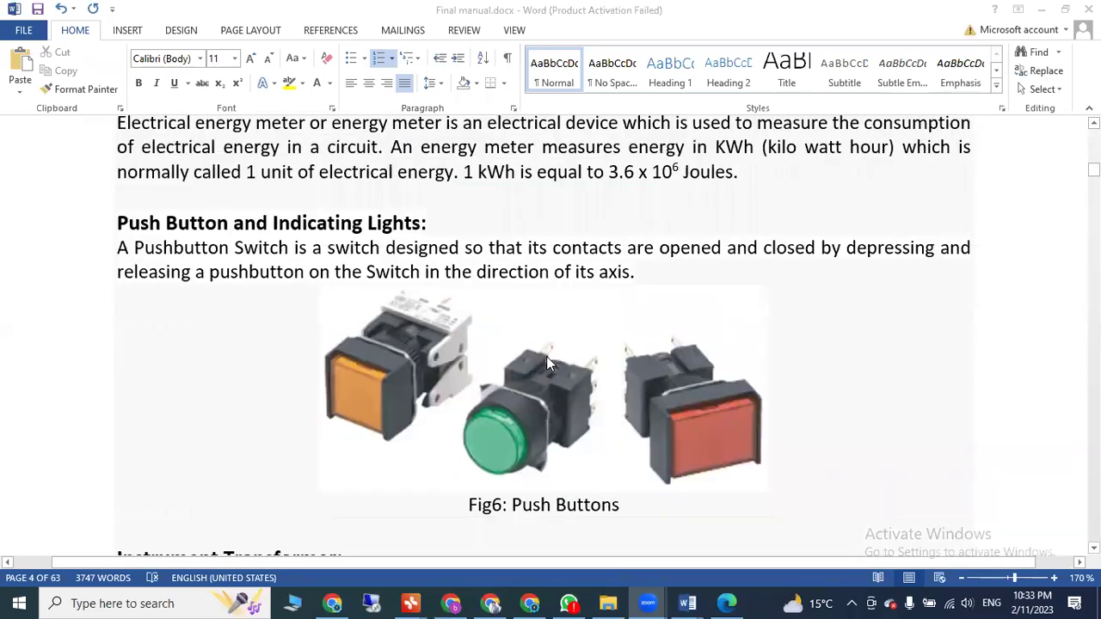
{"action": "scroll", "coordinate": [546, 356], "scroll_direction": "down", "scroll_amount": 5}
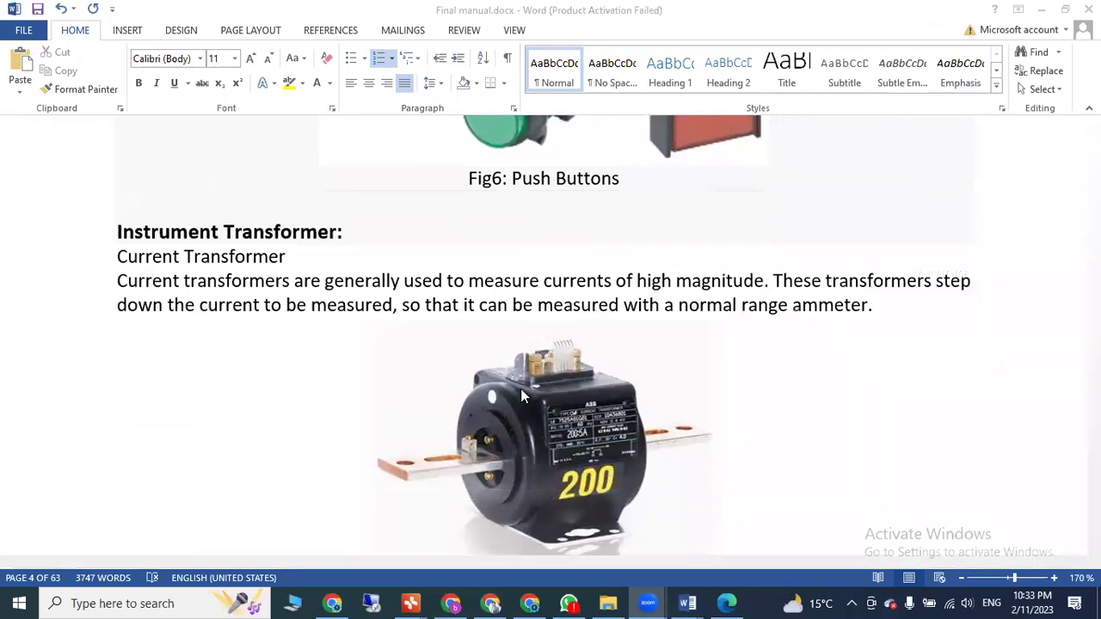
{"action": "scroll", "coordinate": [521, 394], "scroll_direction": "up", "scroll_amount": 2}
{"action": "scroll", "coordinate": [520, 395], "scroll_direction": "up", "scroll_amount": 1}
{"action": "scroll", "coordinate": [520, 395], "scroll_direction": "down", "scroll_amount": 2}
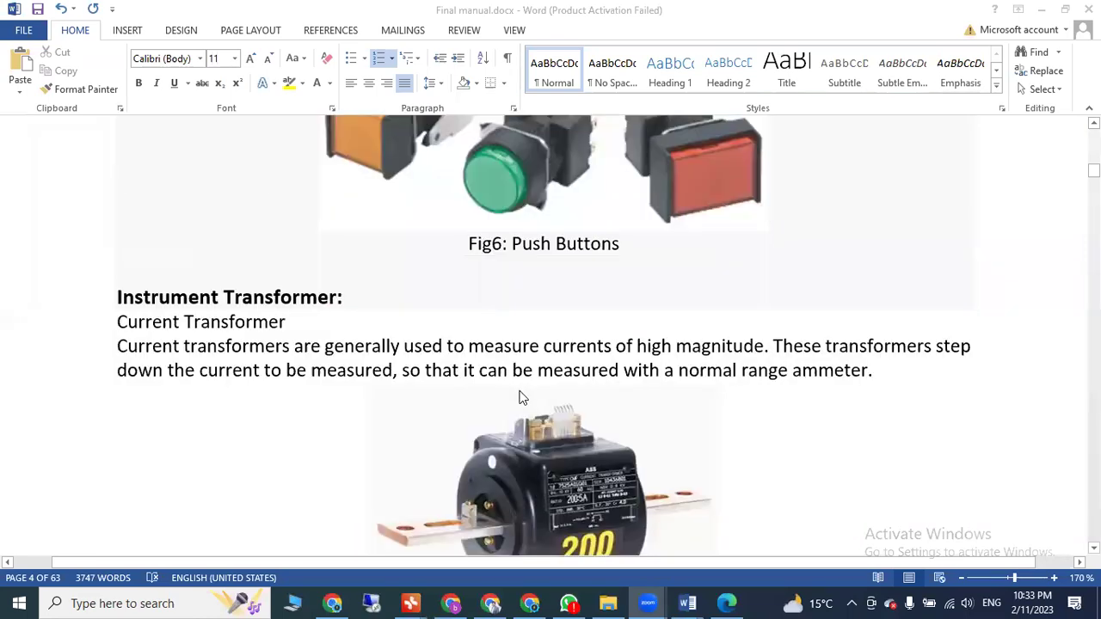
{"action": "scroll", "coordinate": [520, 395], "scroll_direction": "down", "scroll_amount": 8}
{"action": "scroll", "coordinate": [521, 398], "scroll_direction": "up", "scroll_amount": 1}
{"action": "scroll", "coordinate": [521, 398], "scroll_direction": "down", "scroll_amount": 2}
{"action": "scroll", "coordinate": [520, 398], "scroll_direction": "down", "scroll_amount": 6}
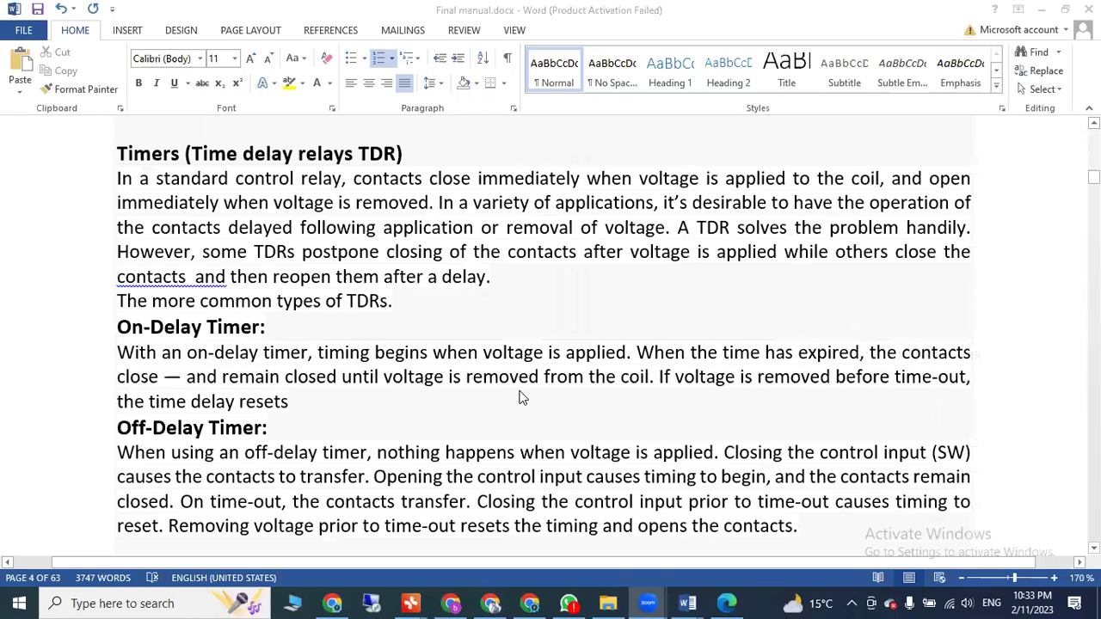
{"action": "scroll", "coordinate": [520, 397], "scroll_direction": "down", "scroll_amount": 6}
{"action": "scroll", "coordinate": [521, 397], "scroll_direction": "down", "scroll_amount": 3}
{"action": "scroll", "coordinate": [519, 400], "scroll_direction": "down", "scroll_amount": 5}
{"action": "scroll", "coordinate": [519, 396], "scroll_direction": "down", "scroll_amount": 1}
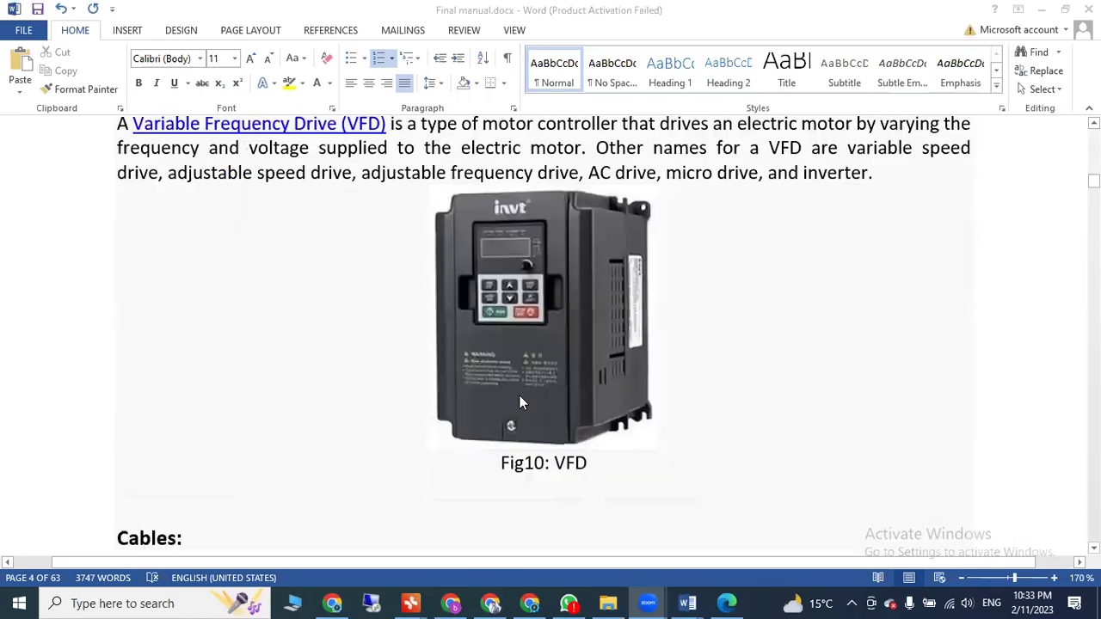
{"action": "scroll", "coordinate": [519, 397], "scroll_direction": "down", "scroll_amount": 3}
{"action": "scroll", "coordinate": [518, 398], "scroll_direction": "down", "scroll_amount": 2}
{"action": "scroll", "coordinate": [519, 400], "scroll_direction": "down", "scroll_amount": 3}
{"action": "scroll", "coordinate": [523, 405], "scroll_direction": "down", "scroll_amount": 3}
{"action": "scroll", "coordinate": [522, 405], "scroll_direction": "down", "scroll_amount": 3}
{"action": "scroll", "coordinate": [523, 405], "scroll_direction": "down", "scroll_amount": 2}
{"action": "scroll", "coordinate": [523, 407], "scroll_direction": "down", "scroll_amount": 2}
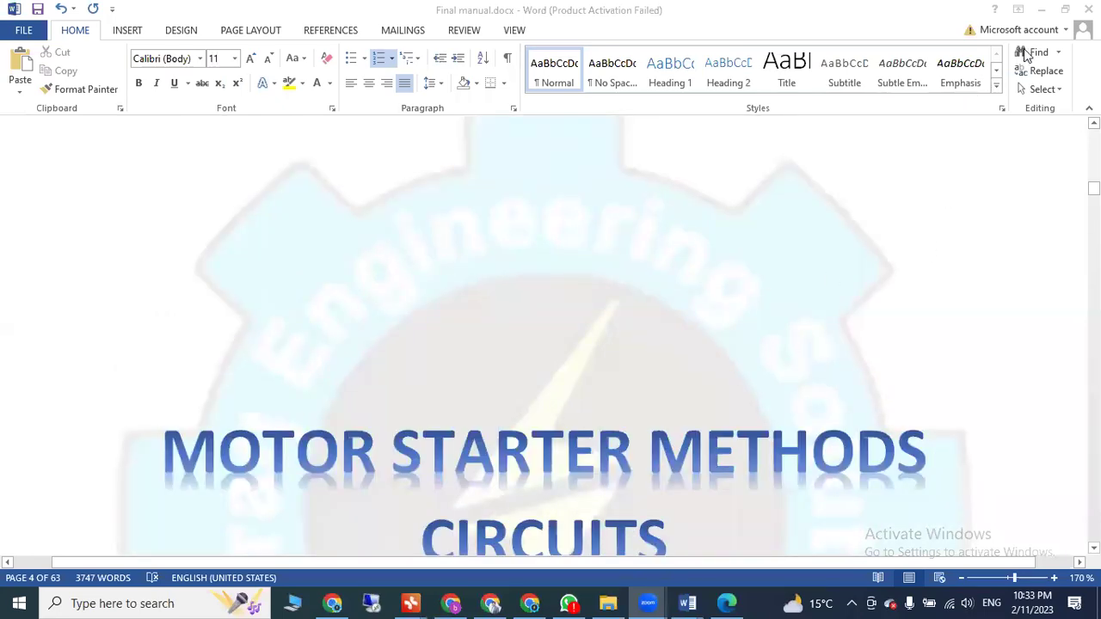
{"action": "scroll", "coordinate": [512, 311], "scroll_direction": "down", "scroll_amount": 3}
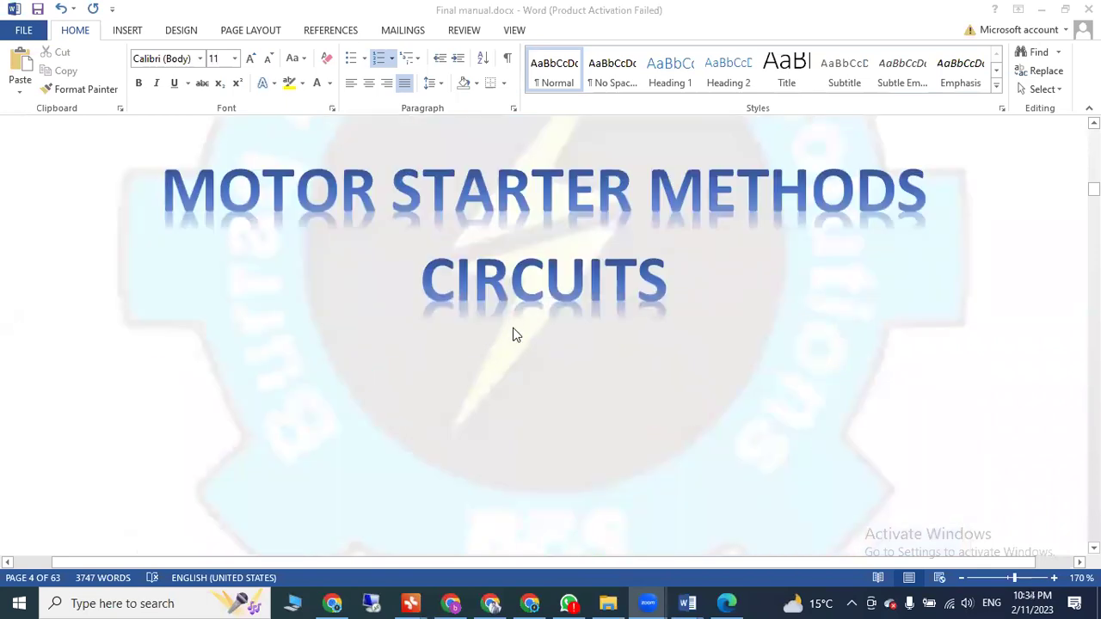
Minimize the open Word documents to reveal the finalswitchgearmanual folder.
{"action": "left_click", "coordinate": [1041, 10]}
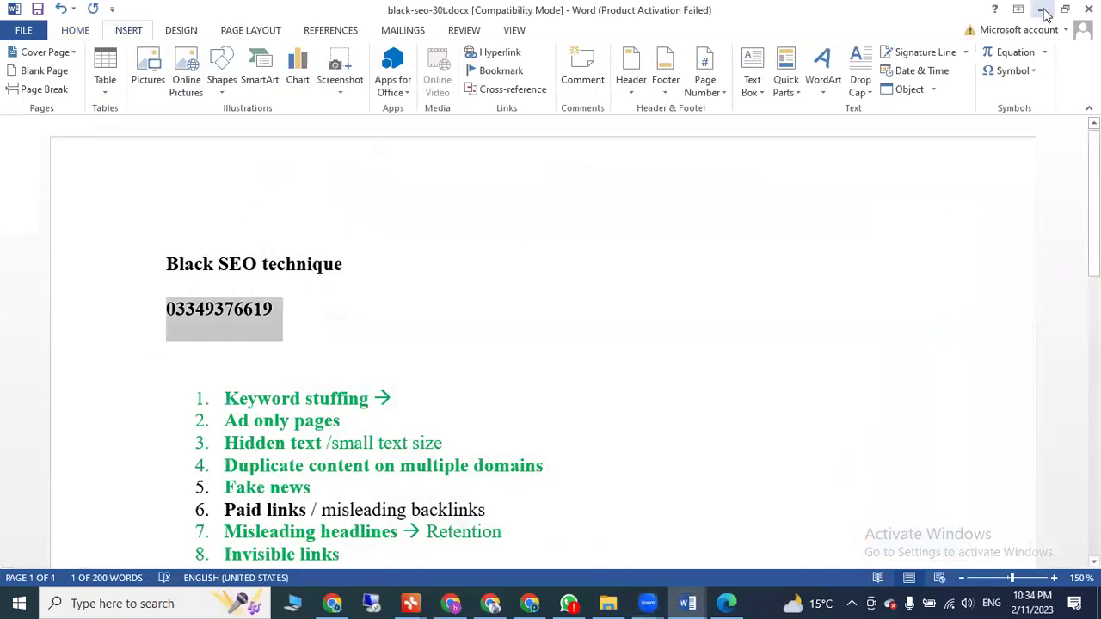
{"action": "left_click", "coordinate": [1043, 12]}
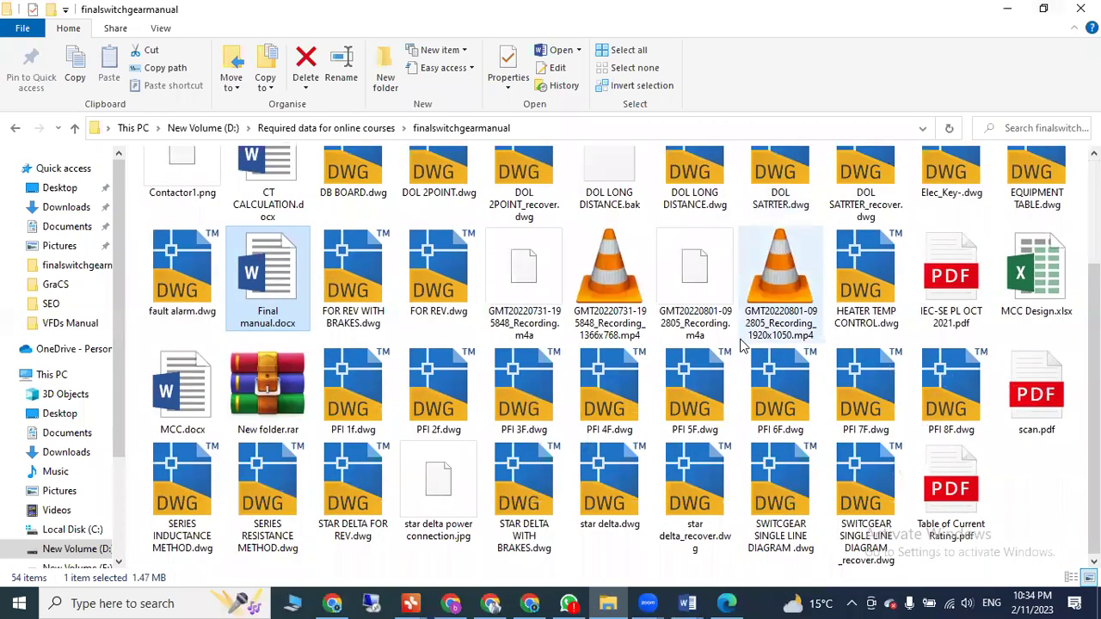
{"action": "scroll", "coordinate": [779, 361], "scroll_direction": "down", "scroll_amount": 3}
Create a new Excel worksheet in the folder named 'MCC Design (2)'.
{"action": "right_click", "coordinate": [1013, 469]}
{"action": "mouse_move", "coordinate": [950, 457]}
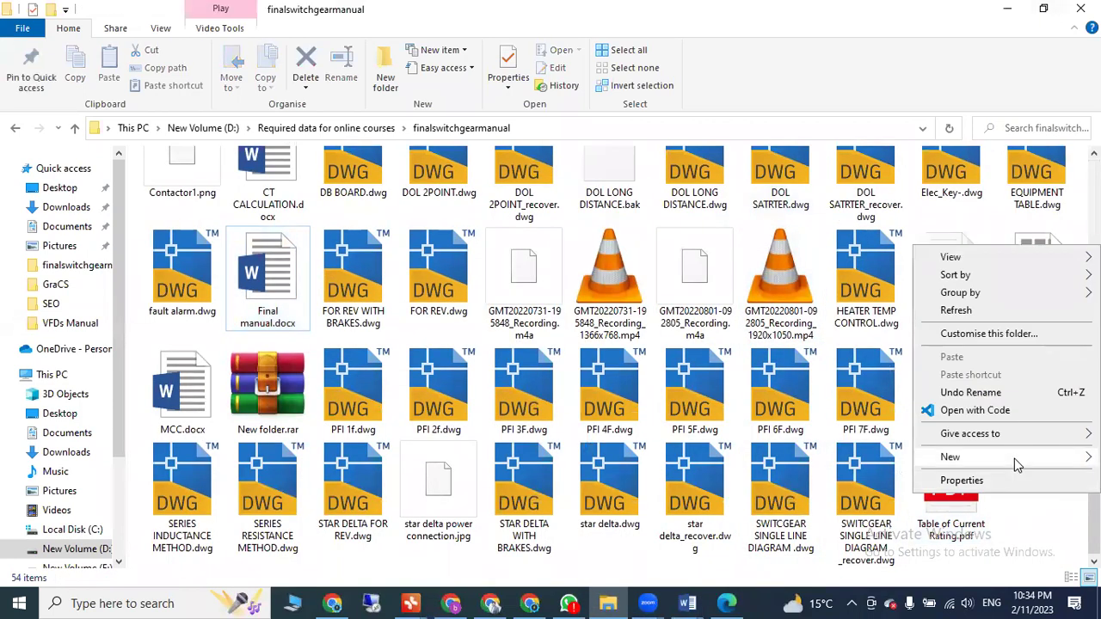
{"action": "left_click", "coordinate": [790, 437]}
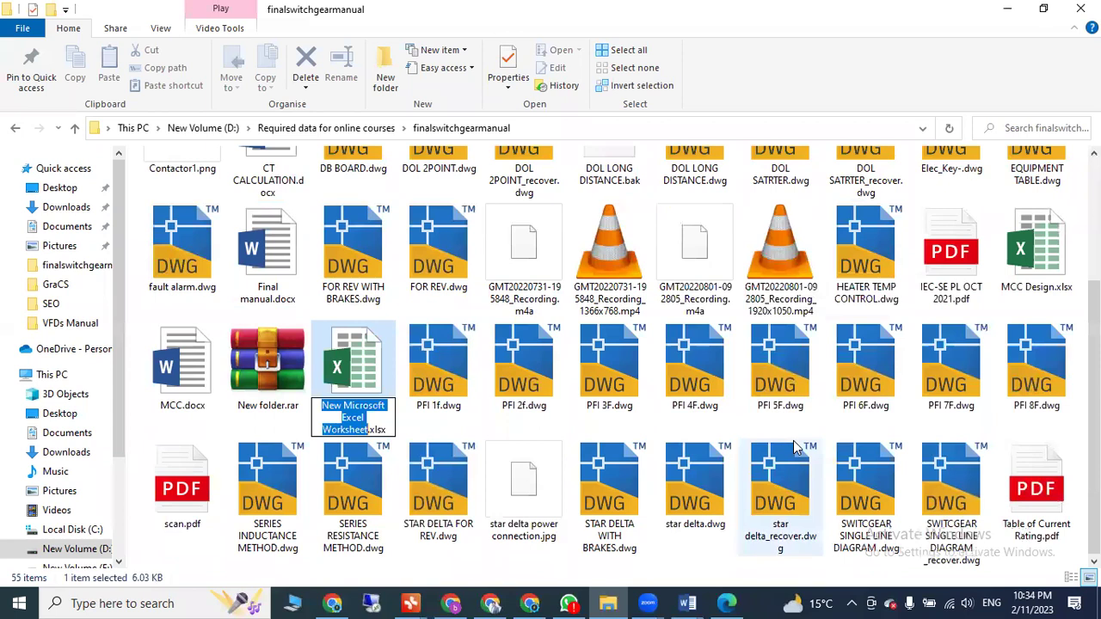
{"action": "type", "text": "M"}
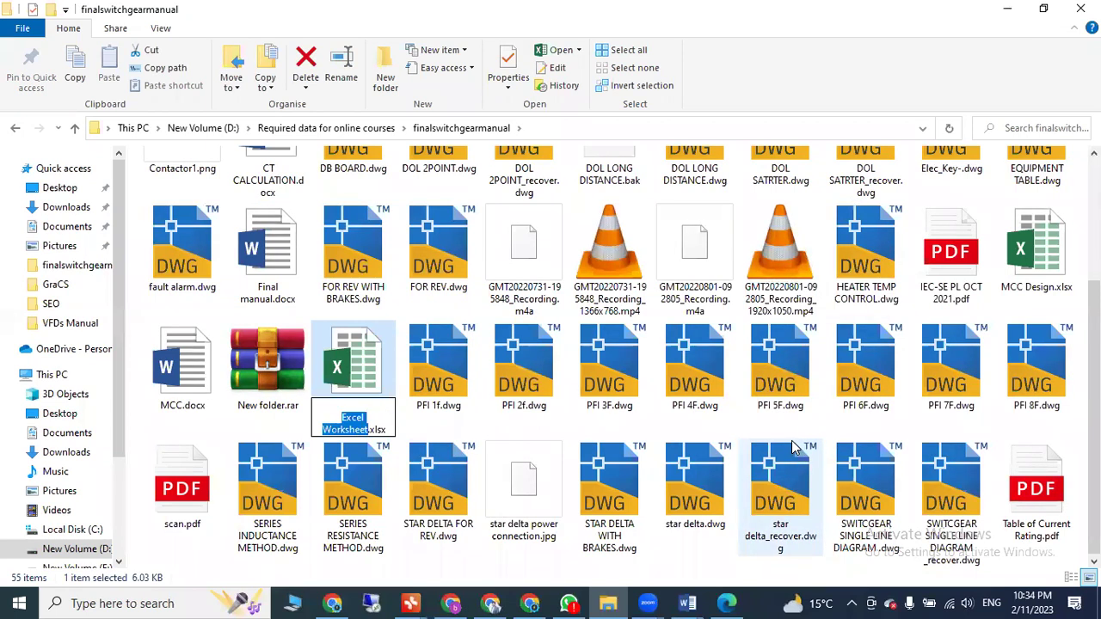
{"action": "type", "text": "CC Design"}
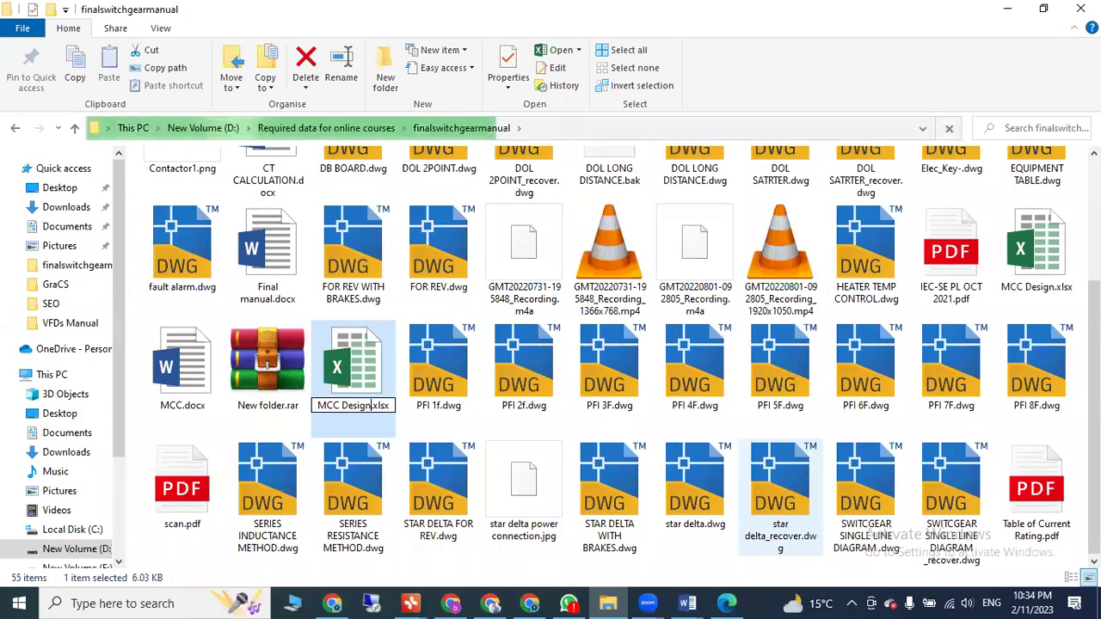
{"action": "type", "text": " (2)"}
{"action": "key", "text": "Return"}
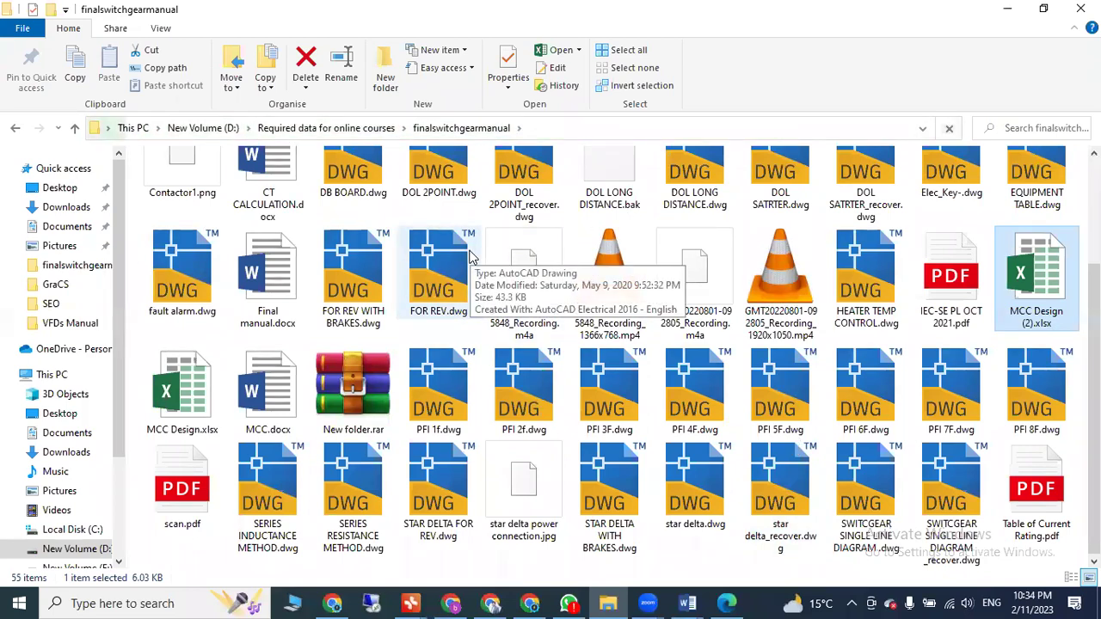
Open MCC Design.xlsx and review row 5's 90KW motor rating and its FLA of 152.
{"action": "double_click", "coordinate": [197, 392]}
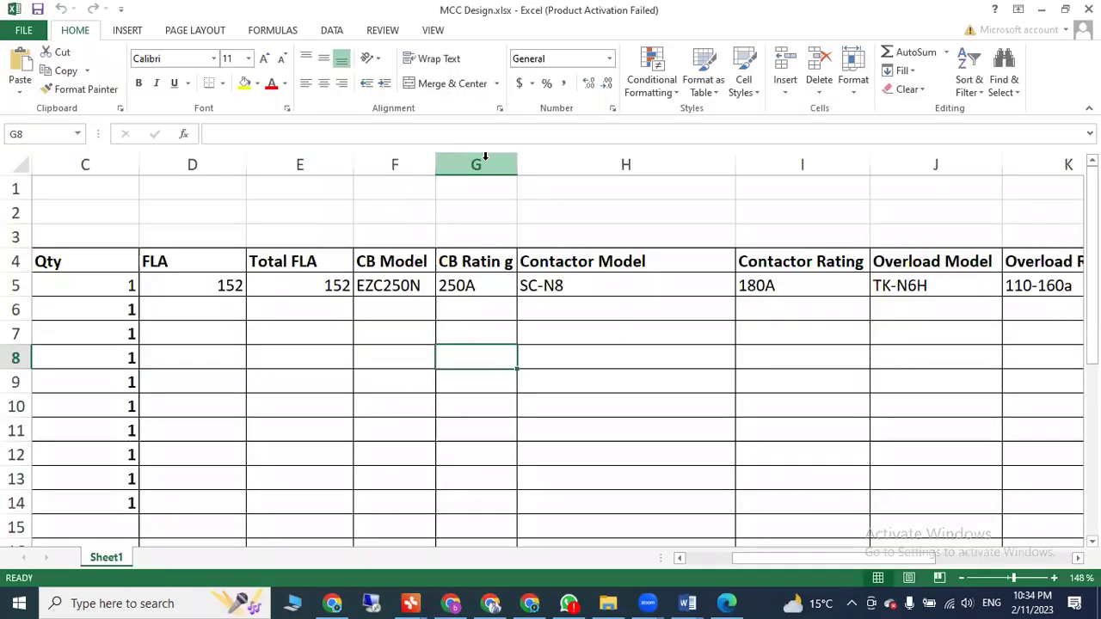
{"action": "left_click", "coordinate": [737, 124]}
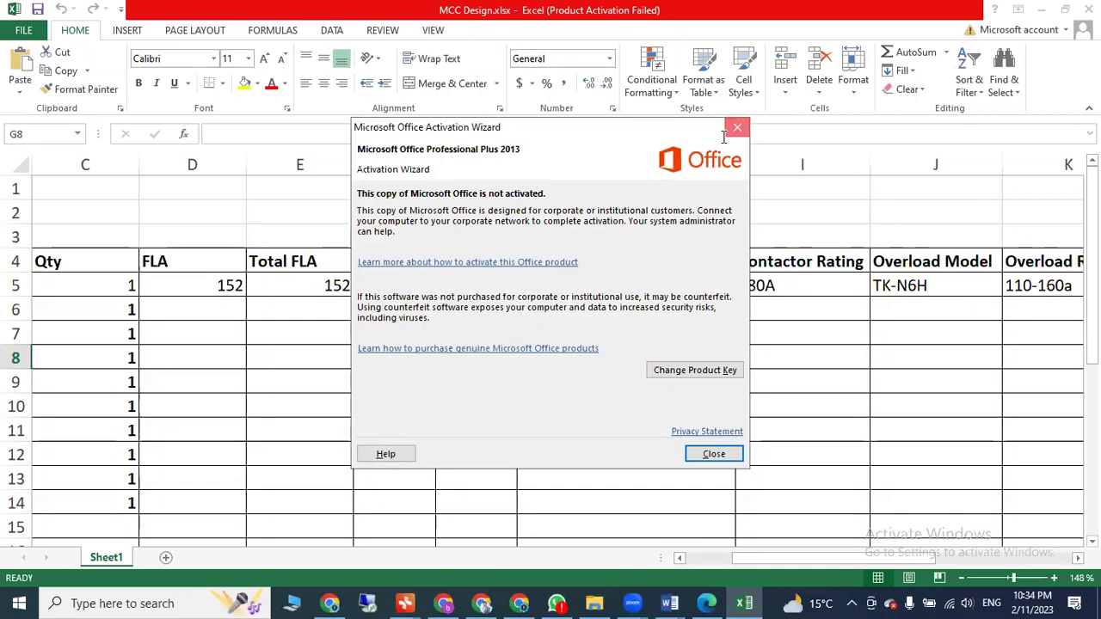
{"action": "left_click", "coordinate": [314, 287]}
{"action": "key", "text": "Left"}
{"action": "key", "text": "Left"}
{"action": "key", "text": "Left"}
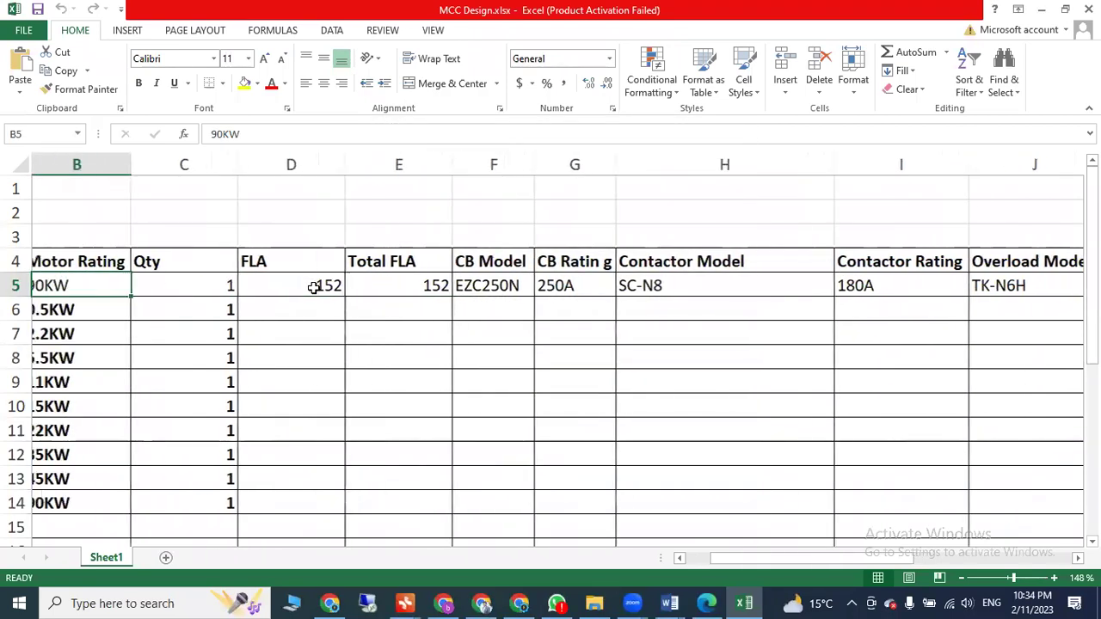
{"action": "key", "text": "Left"}
{"action": "key", "text": "Right"}
{"action": "key", "text": "Right"}
{"action": "key", "text": "Right"}
{"action": "key", "text": "Right"}
{"action": "key", "text": "Left"}
{"action": "key", "text": "Left"}
{"action": "key", "text": "Left"}
{"action": "key", "text": "Left"}
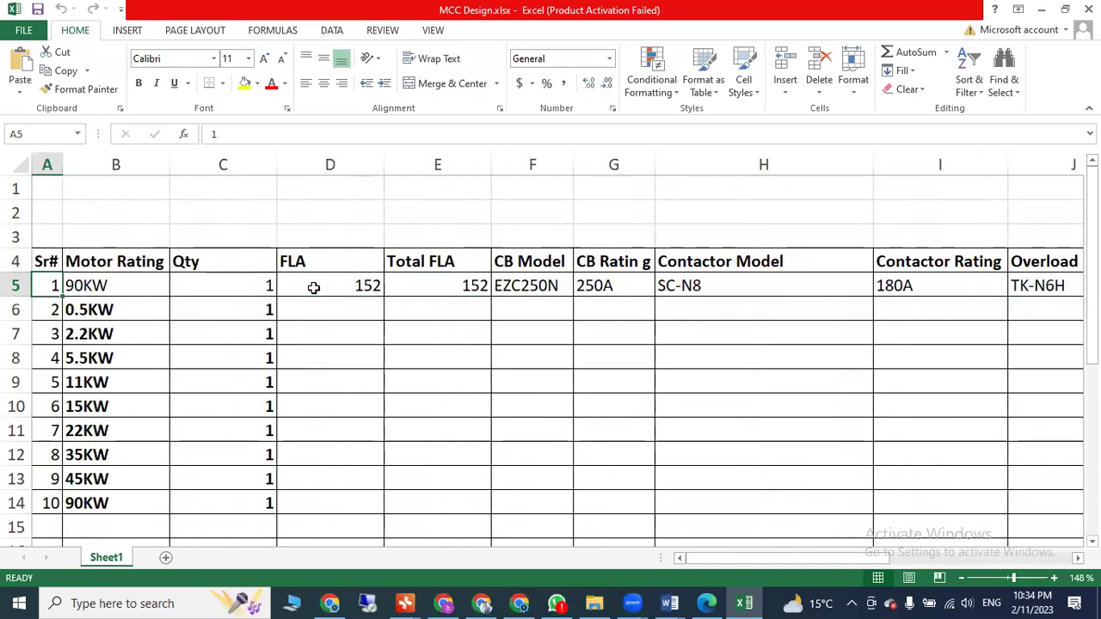
{"action": "key", "text": "Right"}
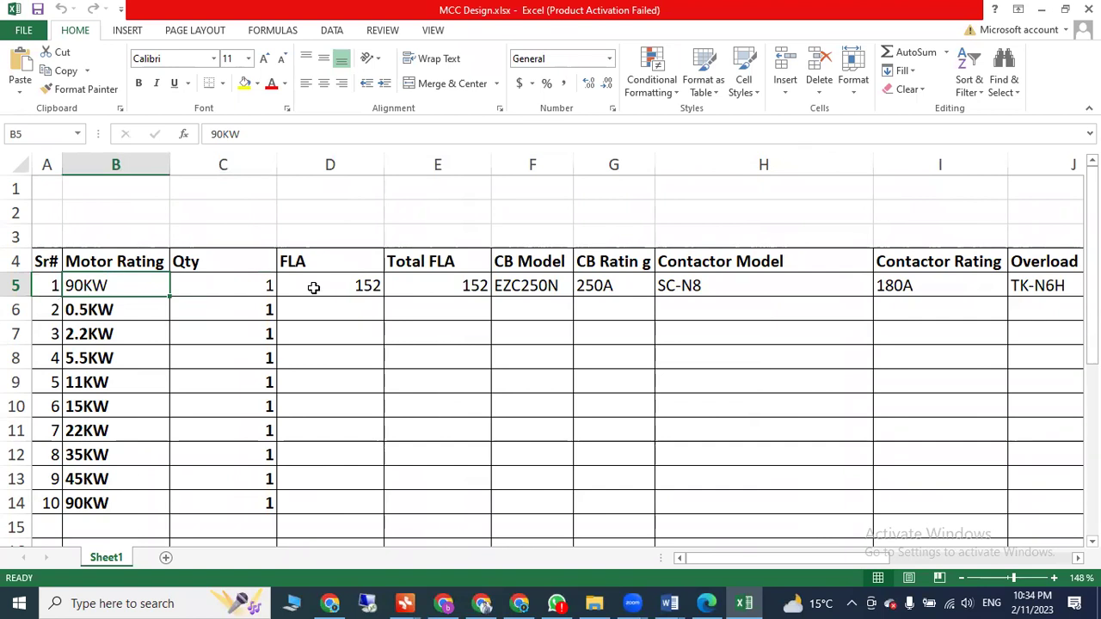
Review the motor ratings down to the 90KW motor in row 14, then return to the Sr# header.
{"action": "key", "text": "Down"}
{"action": "key", "text": "Down"}
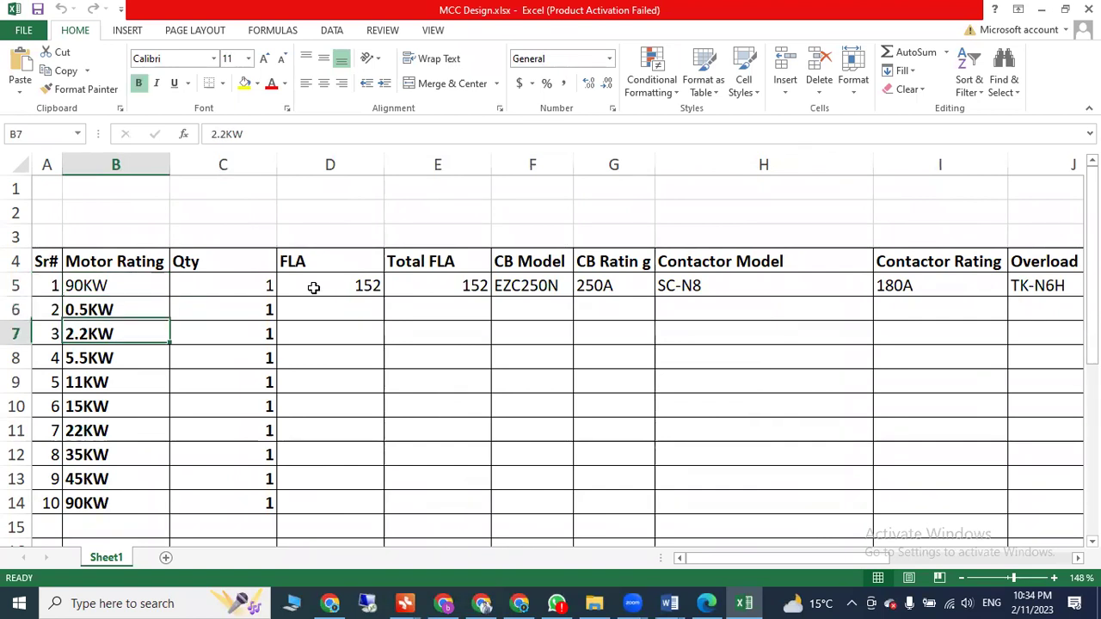
{"action": "key", "text": "Down"}
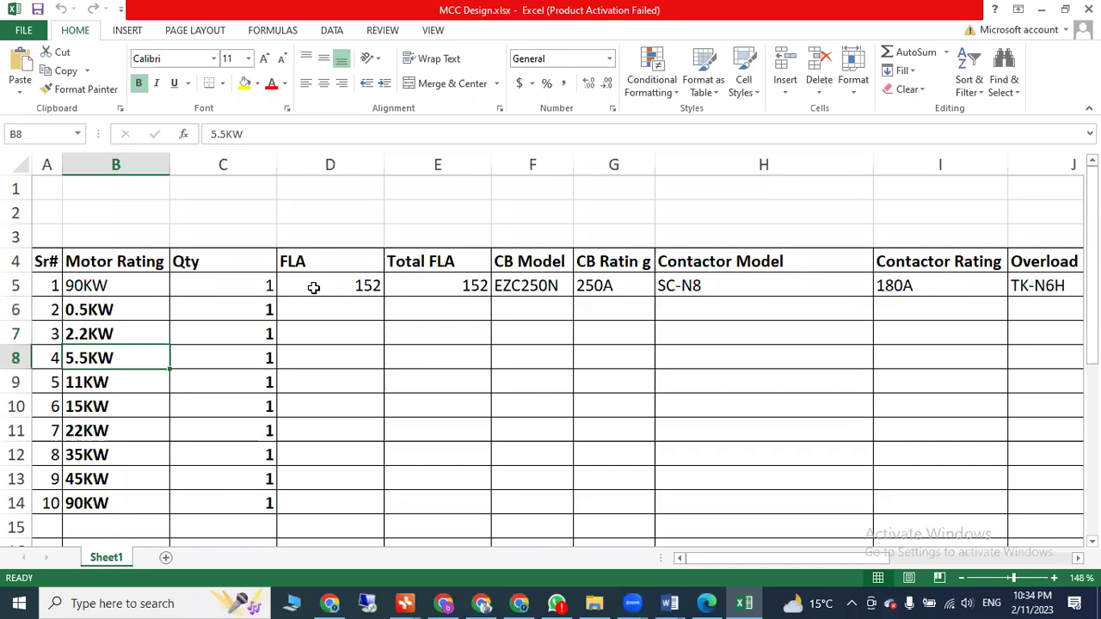
{"action": "key", "text": "Down"}
{"action": "key", "text": "Down"}
{"action": "key", "text": "Down"}
{"action": "key", "text": "Down"}
{"action": "key", "text": "Down"}
{"action": "key", "text": "Down"}
{"action": "key", "text": "Up"}
{"action": "key", "text": "Up"}
{"action": "key", "text": "Down"}
{"action": "key", "text": "Down"}
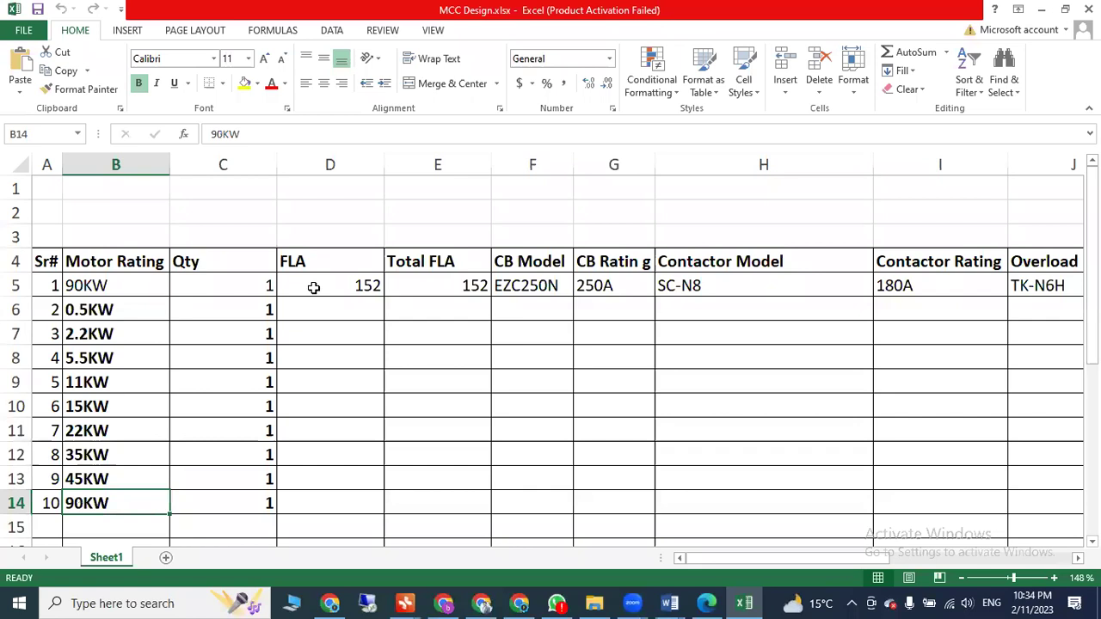
{"action": "key", "text": "Right"}
{"action": "key", "text": "Right"}
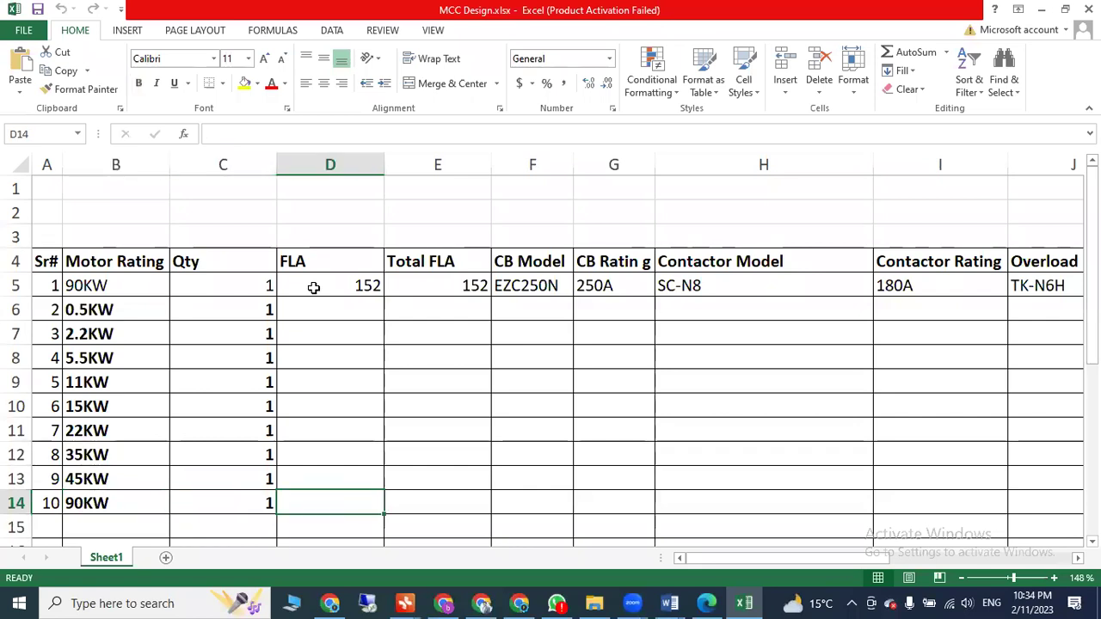
{"action": "key", "text": "Right"}
{"action": "key", "text": "Right"}
{"action": "key", "text": "Right"}
{"action": "key", "text": "Right"}
{"action": "key", "text": "Right"}
{"action": "key", "text": "Right"}
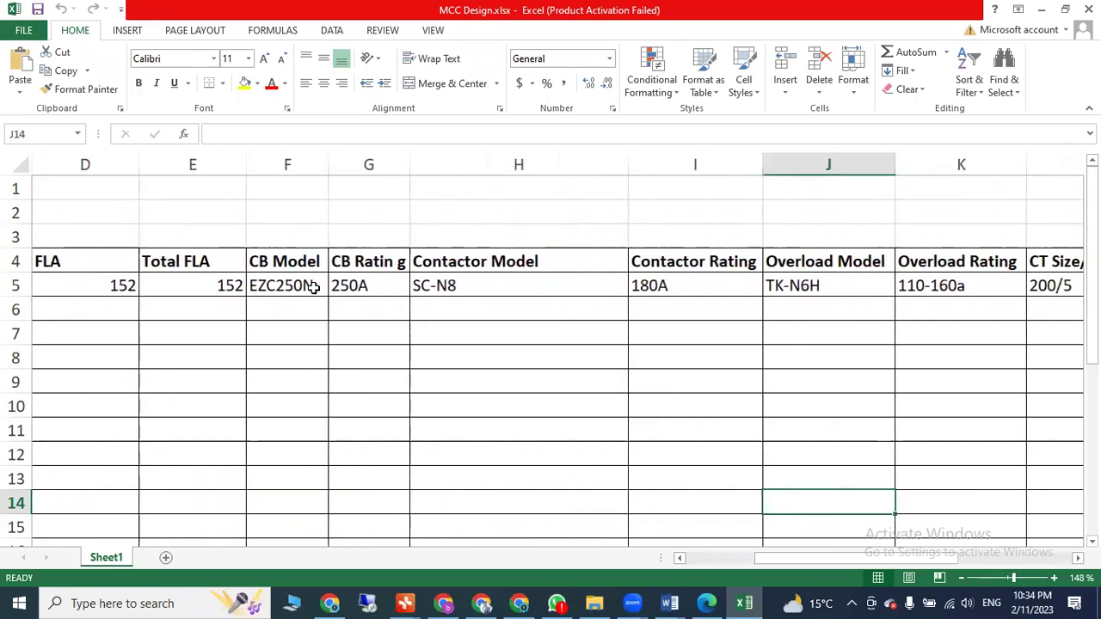
{"action": "key", "text": "Home"}
{"action": "key", "text": "ctrl+Up"}
{"action": "key", "text": "ctrl+Up"}
{"action": "key", "text": "Down"}
{"action": "key", "text": "Down"}
{"action": "key", "text": "Down"}
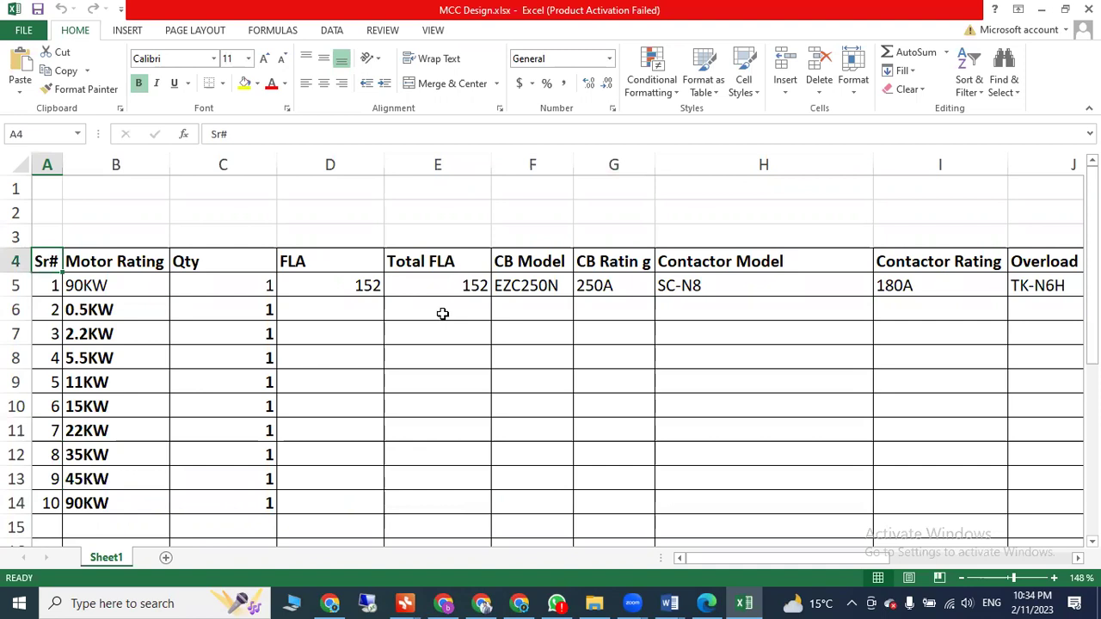
{"action": "scroll", "coordinate": [442, 314], "scroll_direction": "down", "scroll_amount": 1}
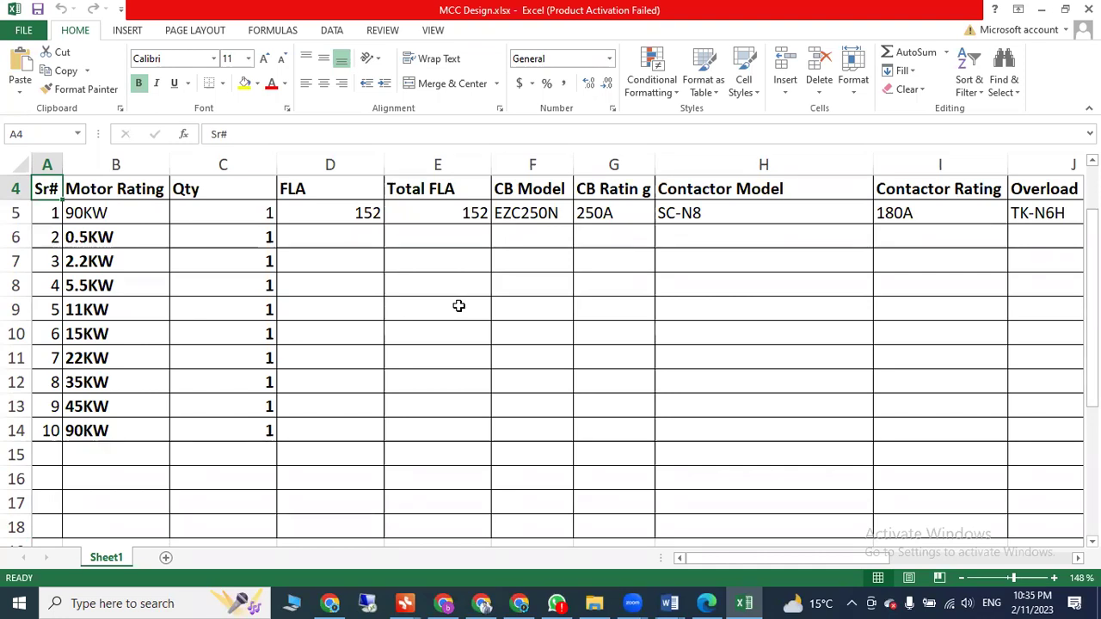
{"action": "scroll", "coordinate": [452, 309], "scroll_direction": "down", "scroll_amount": 2}
{"action": "scroll", "coordinate": [507, 392], "scroll_direction": "down", "scroll_amount": 2}
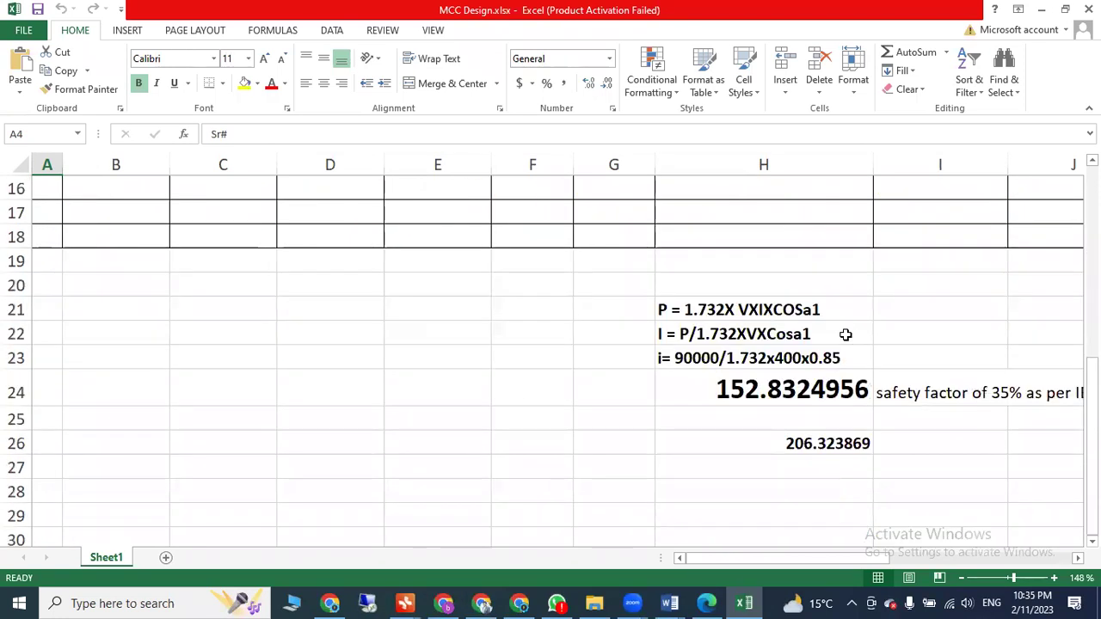
{"action": "scroll", "coordinate": [833, 327], "scroll_direction": "up", "scroll_amount": 3, "text": "ctrl"}
{"action": "scroll", "coordinate": [894, 368], "scroll_direction": "up", "scroll_amount": 2, "text": "ctrl"}
{"action": "scroll", "coordinate": [837, 391], "scroll_direction": "up", "scroll_amount": 2, "text": "ctrl"}
{"action": "scroll", "coordinate": [903, 398], "scroll_direction": "up", "scroll_amount": 1, "text": "ctrl"}
{"action": "scroll", "coordinate": [825, 561], "scroll_direction": "right", "scroll_amount": 1}
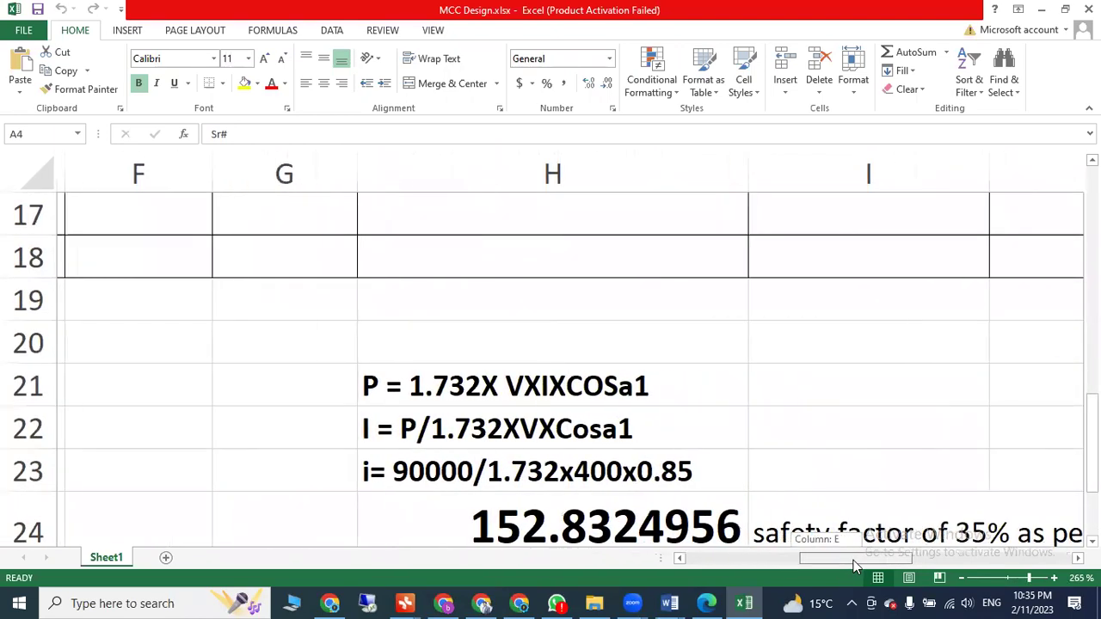
{"action": "scroll", "coordinate": [740, 398], "scroll_direction": "down", "scroll_amount": 2}
{"action": "left_click_drag", "start_coordinate": [857, 559], "coordinate": [875, 560]}
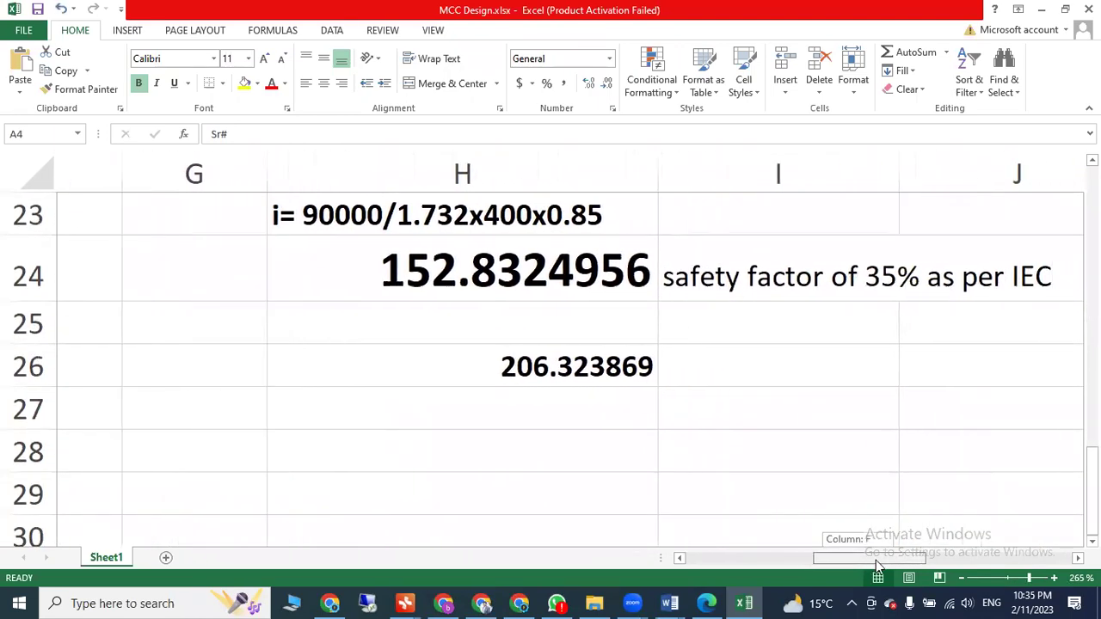
{"action": "scroll", "coordinate": [708, 444], "scroll_direction": "up", "scroll_amount": 2}
{"action": "left_click", "coordinate": [301, 387]}
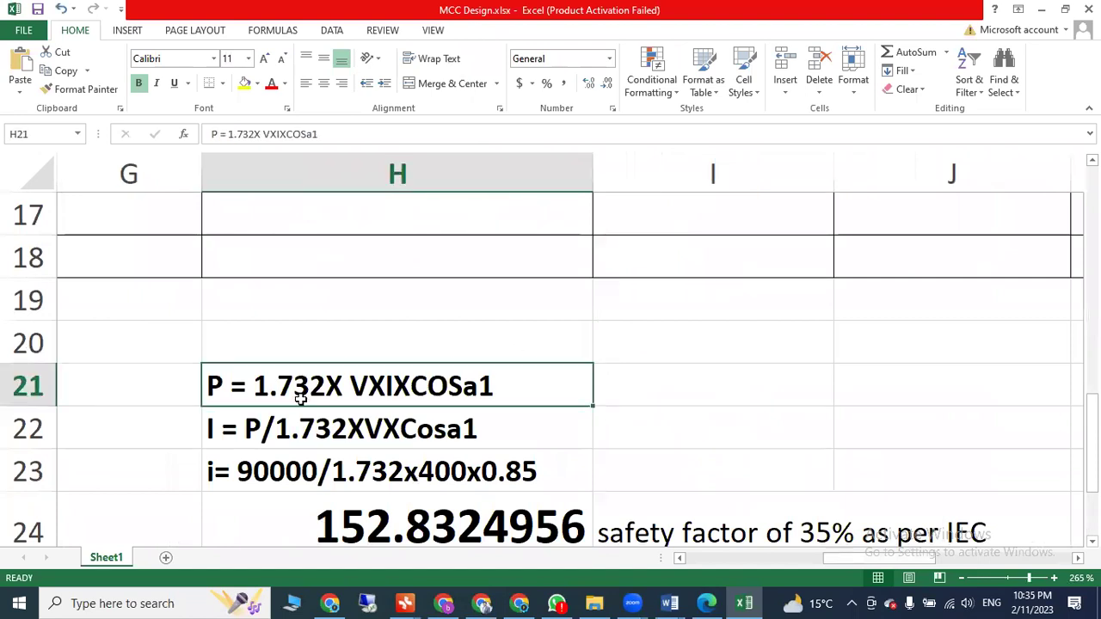
{"action": "scroll", "coordinate": [336, 349], "scroll_direction": "down", "scroll_amount": 1}
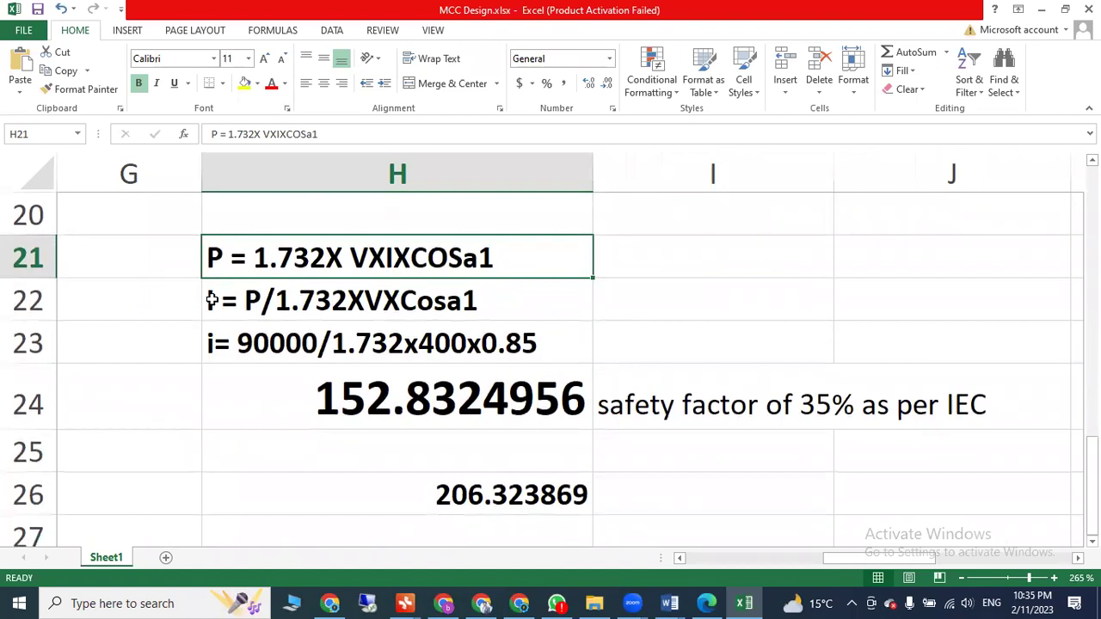
{"action": "left_click", "coordinate": [211, 299]}
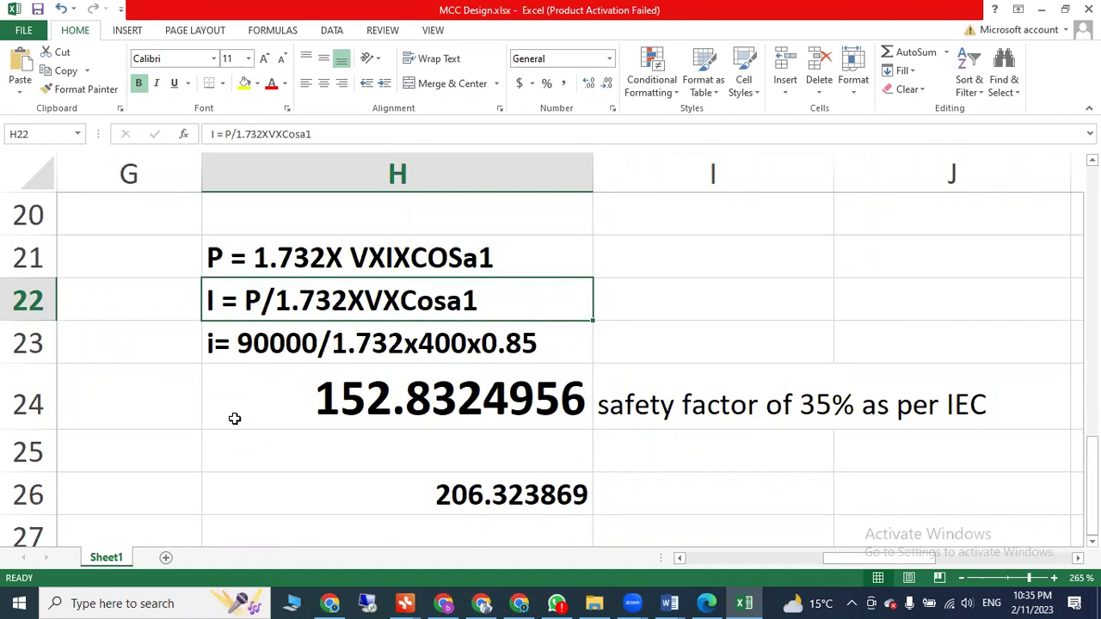
{"action": "left_click", "coordinate": [435, 347]}
{"action": "double_click", "coordinate": [435, 346]}
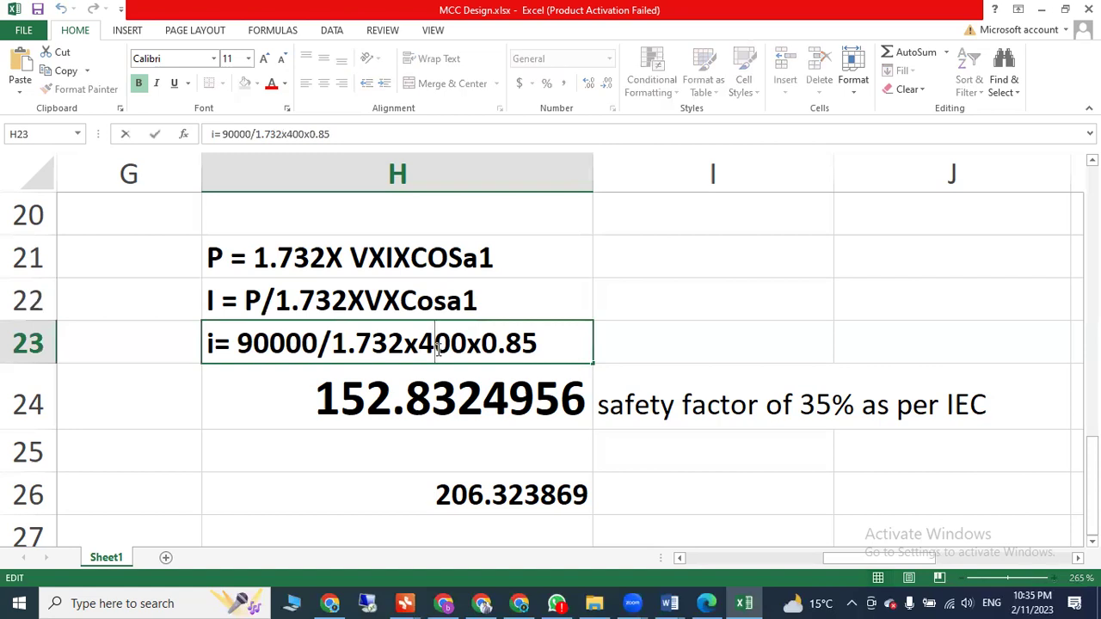
{"action": "double_click", "coordinate": [434, 349]}
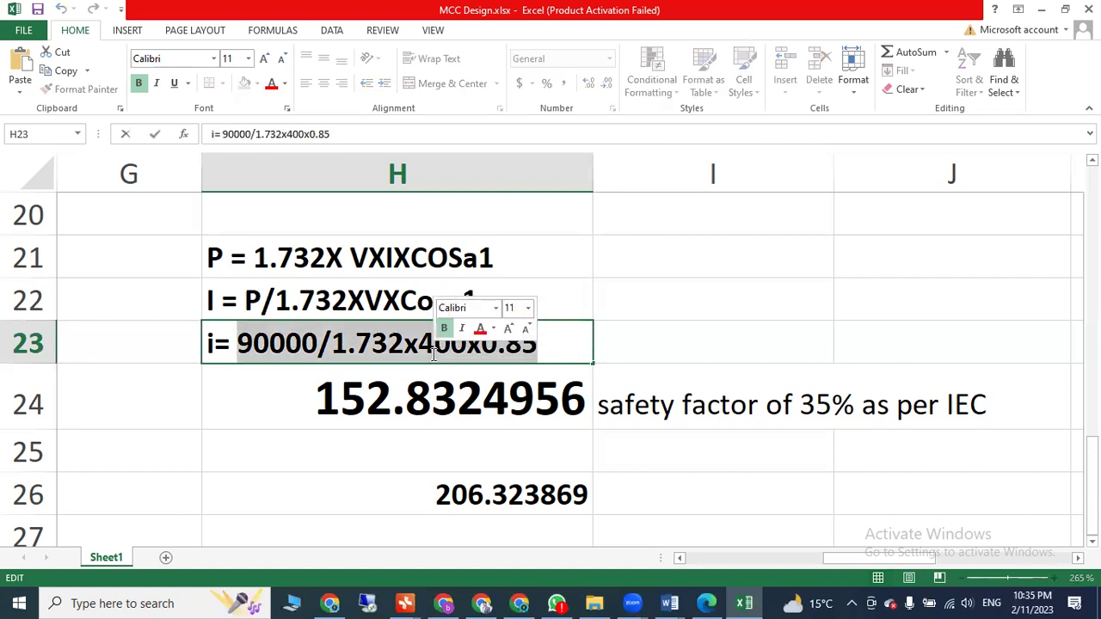
{"action": "left_click", "coordinate": [432, 354]}
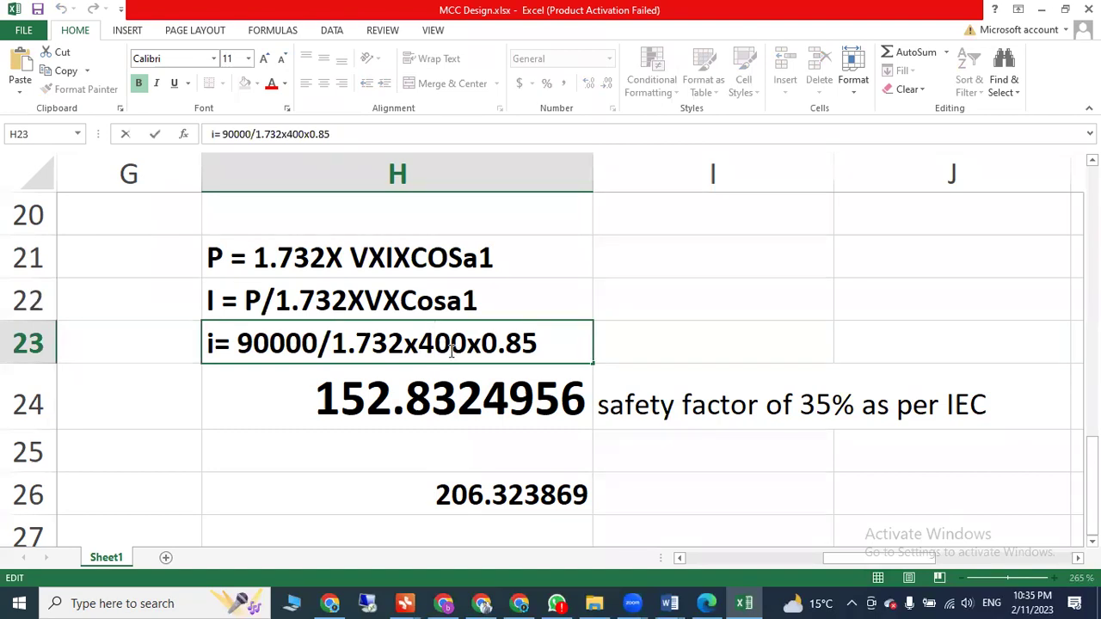
{"action": "key", "text": "Return"}
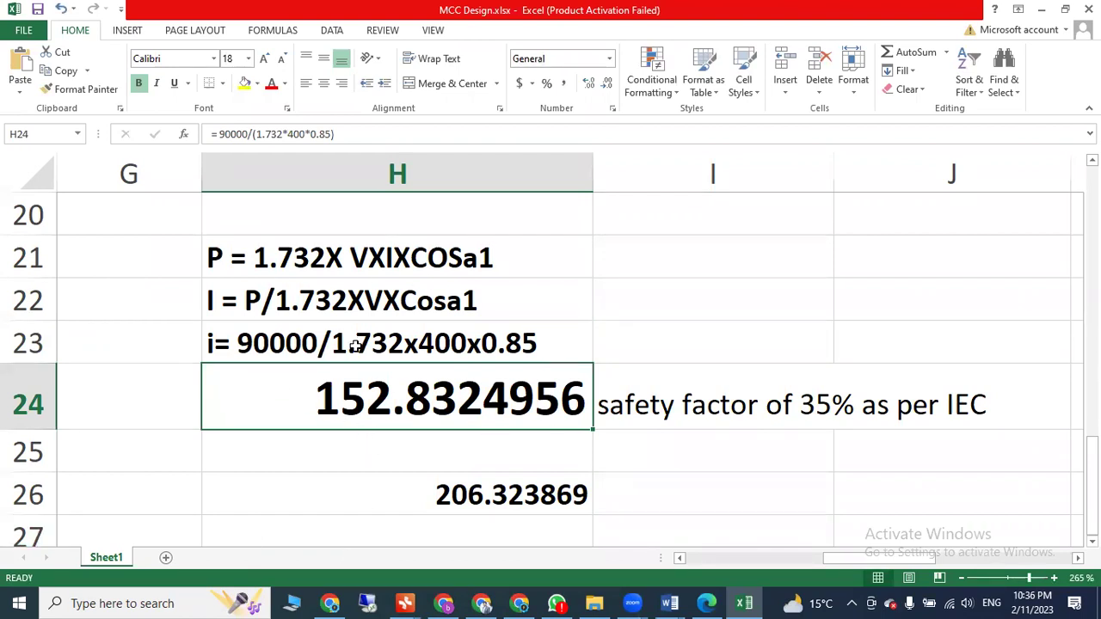
{"action": "left_click", "coordinate": [729, 418]}
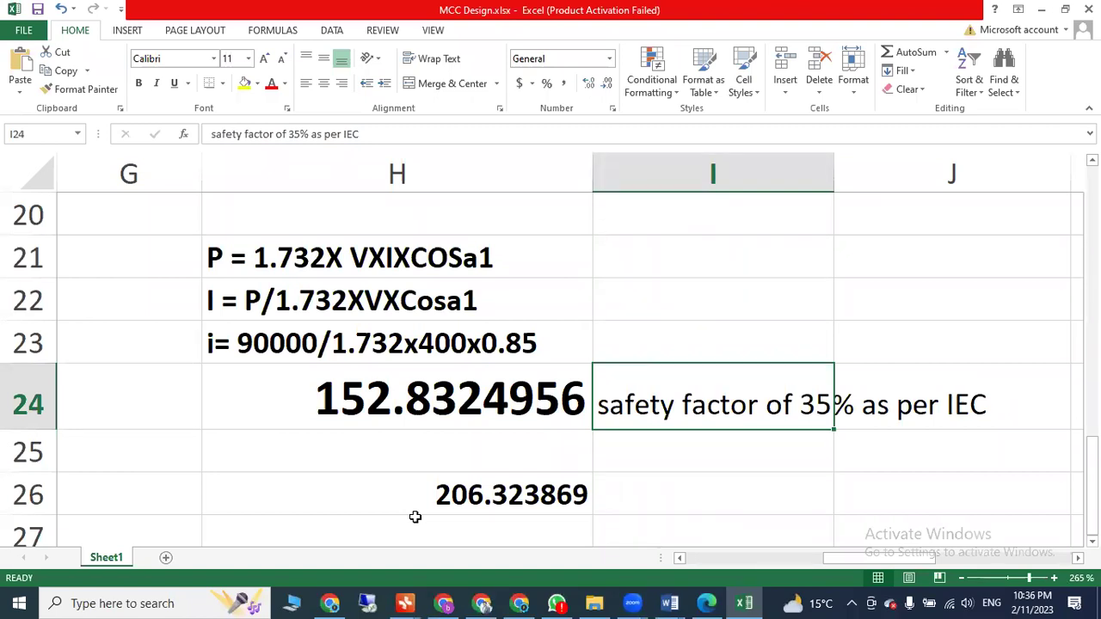
{"action": "key", "text": "Left"}
{"action": "key", "text": "Page_Up"}
{"action": "scroll", "coordinate": [439, 473], "scroll_direction": "down", "scroll_amount": 4}
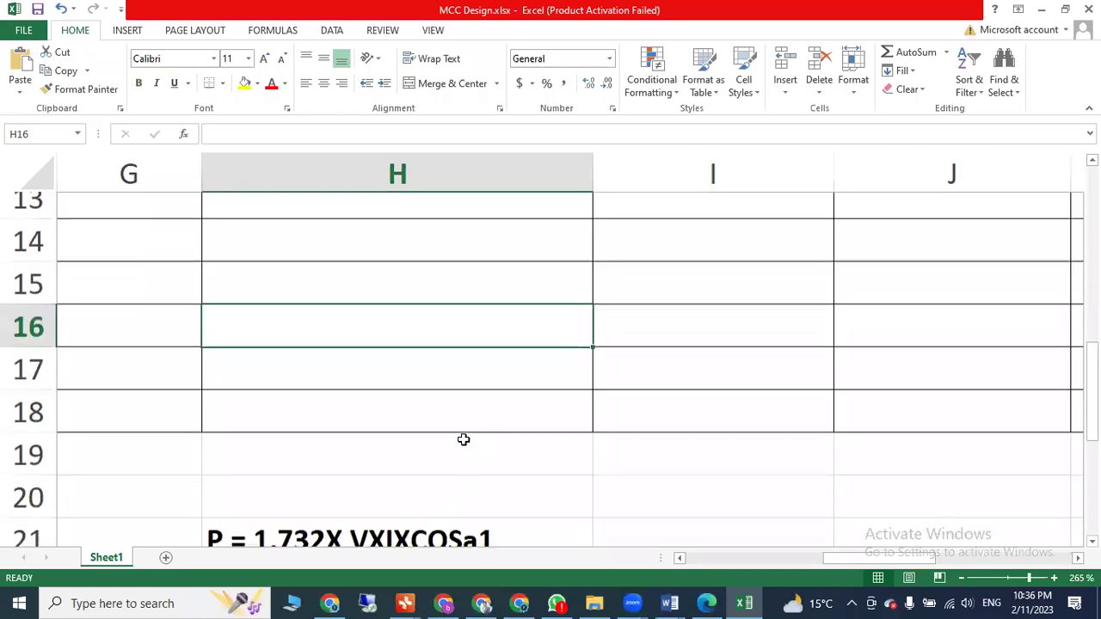
{"action": "left_click", "coordinate": [458, 246]}
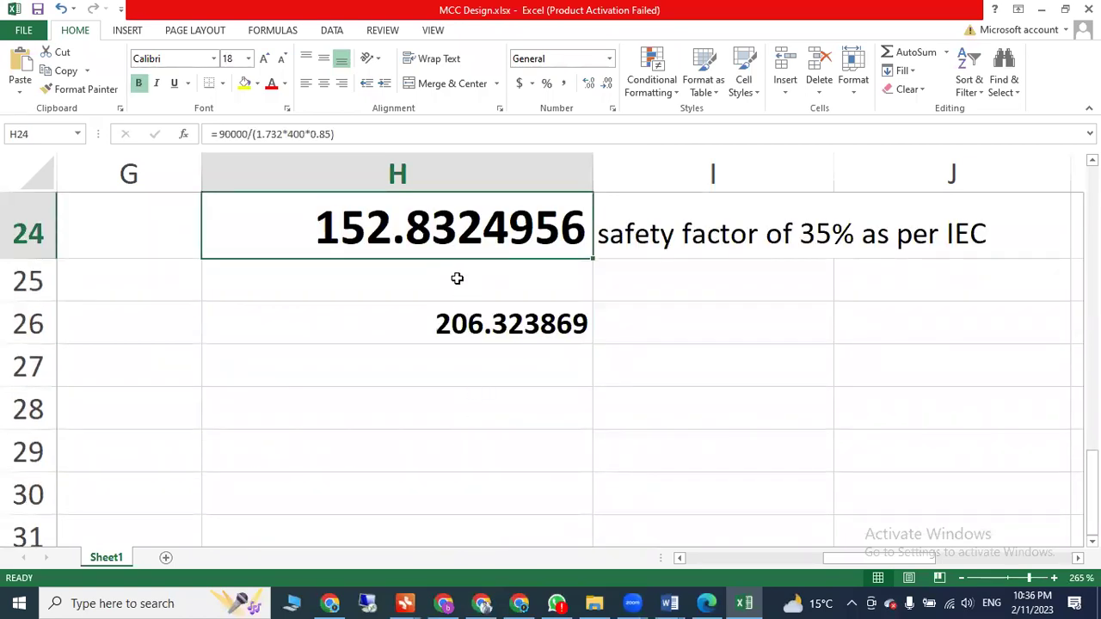
{"action": "left_click", "coordinate": [470, 320]}
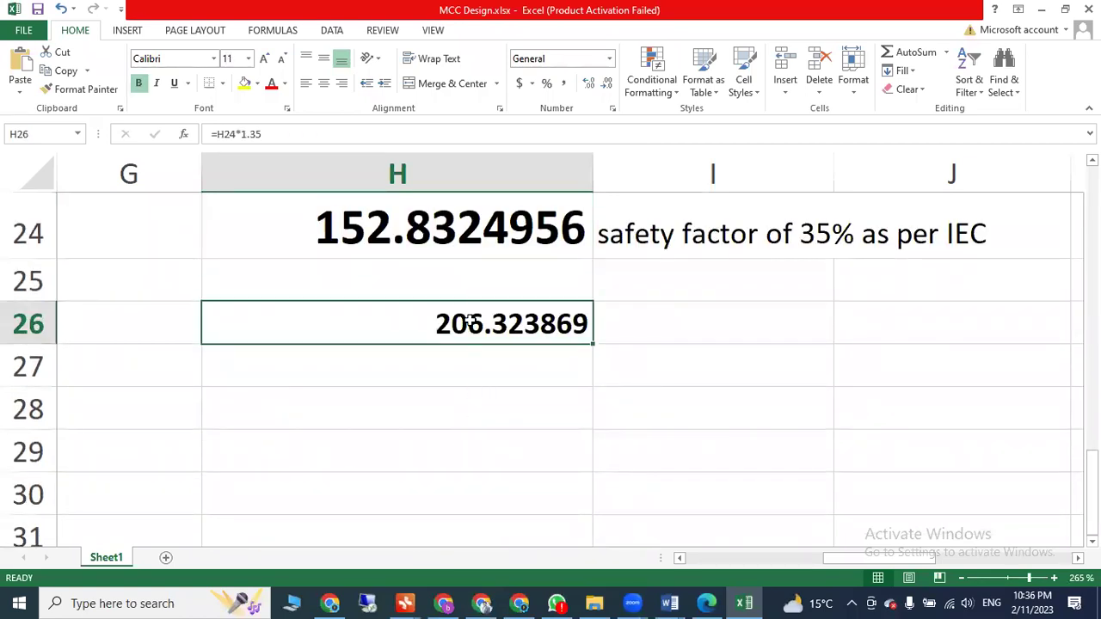
{"action": "left_click", "coordinate": [304, 135]}
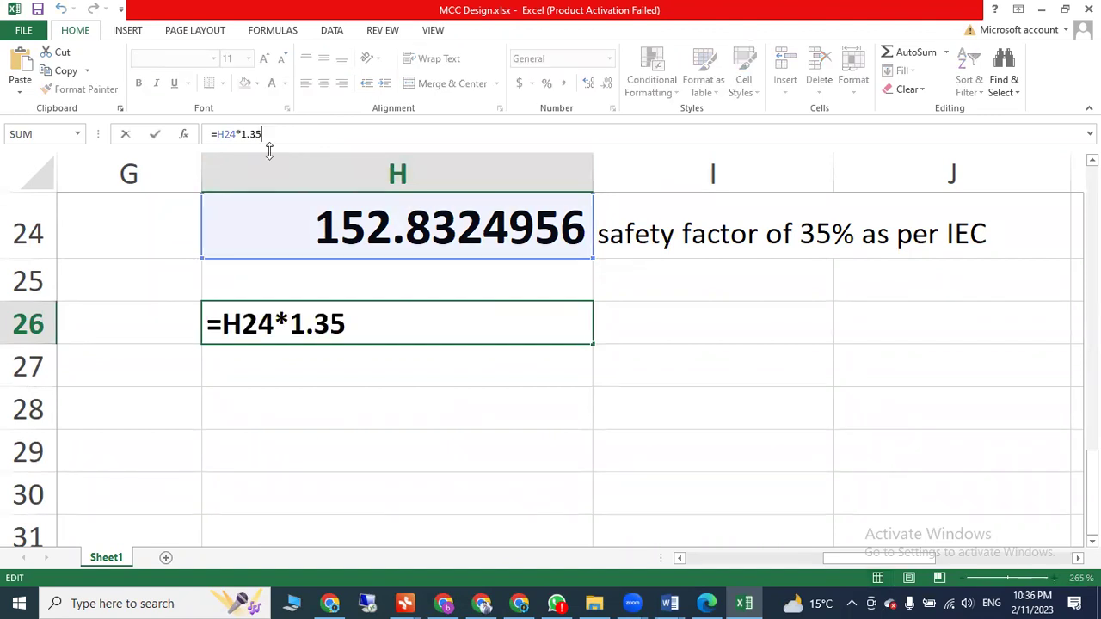
{"action": "left_click", "coordinate": [396, 320]}
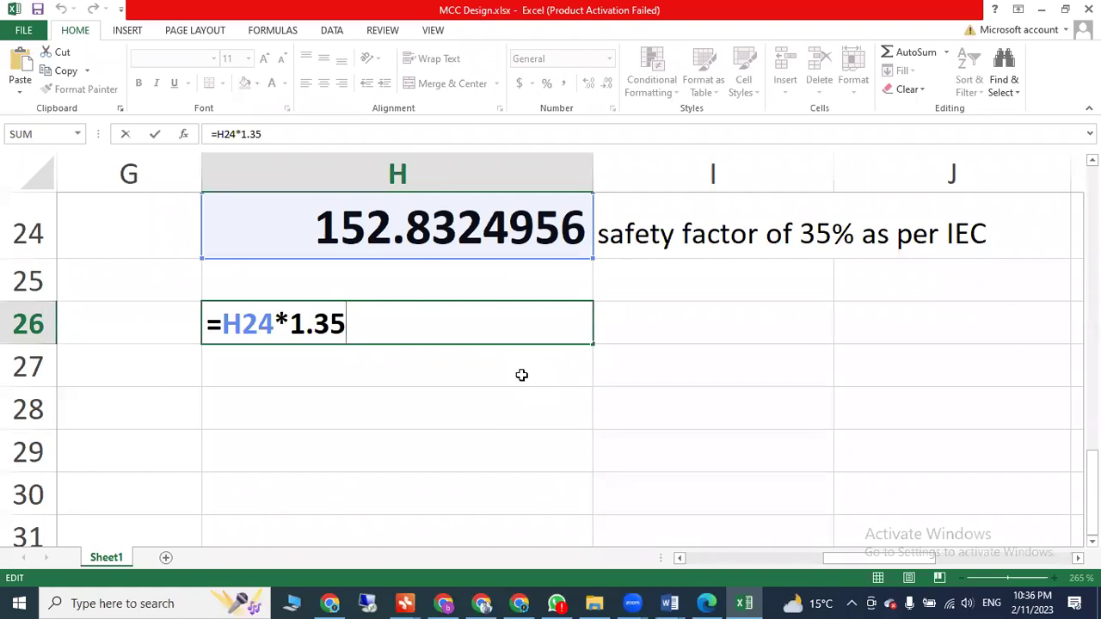
{"action": "key", "text": "Return"}
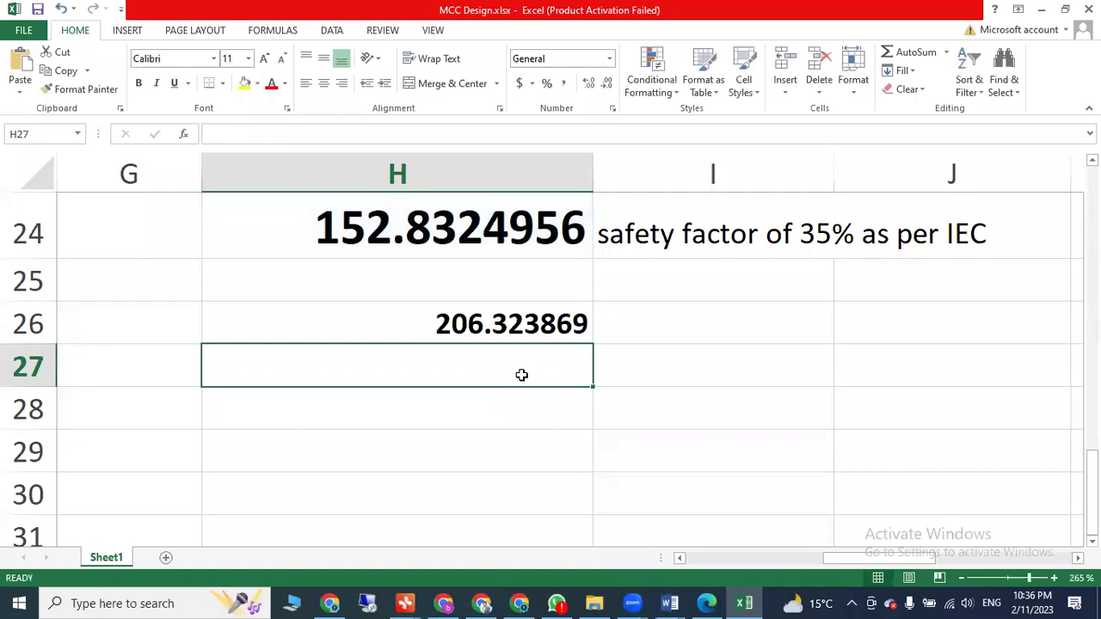
{"action": "left_click", "coordinate": [475, 232]}
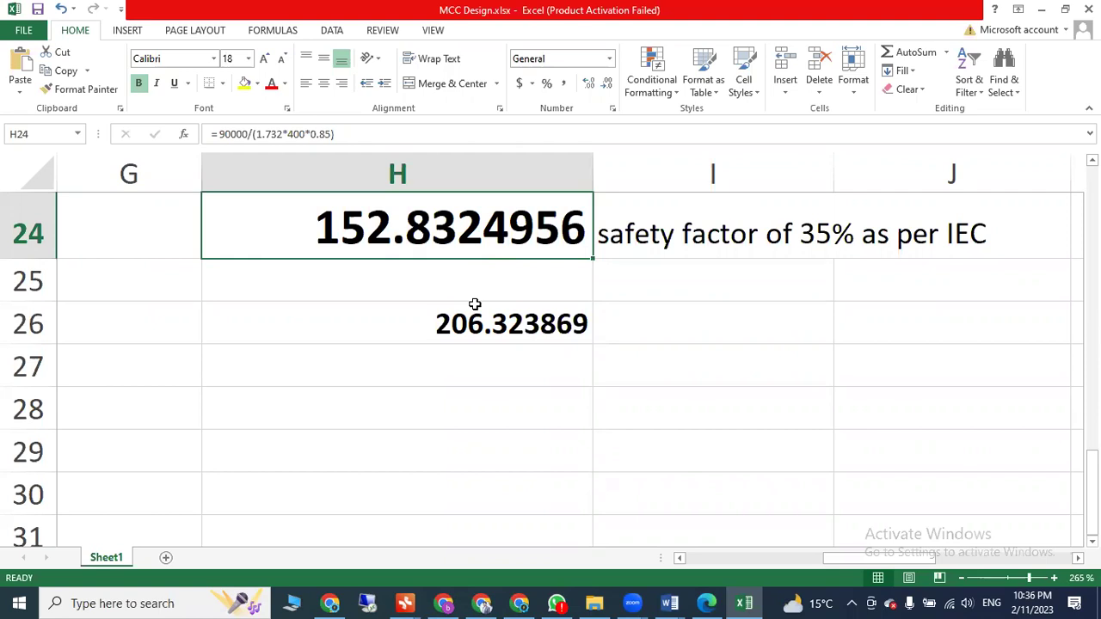
{"action": "left_click", "coordinate": [477, 330]}
{"action": "scroll", "coordinate": [477, 328], "scroll_direction": "up", "scroll_amount": 1}
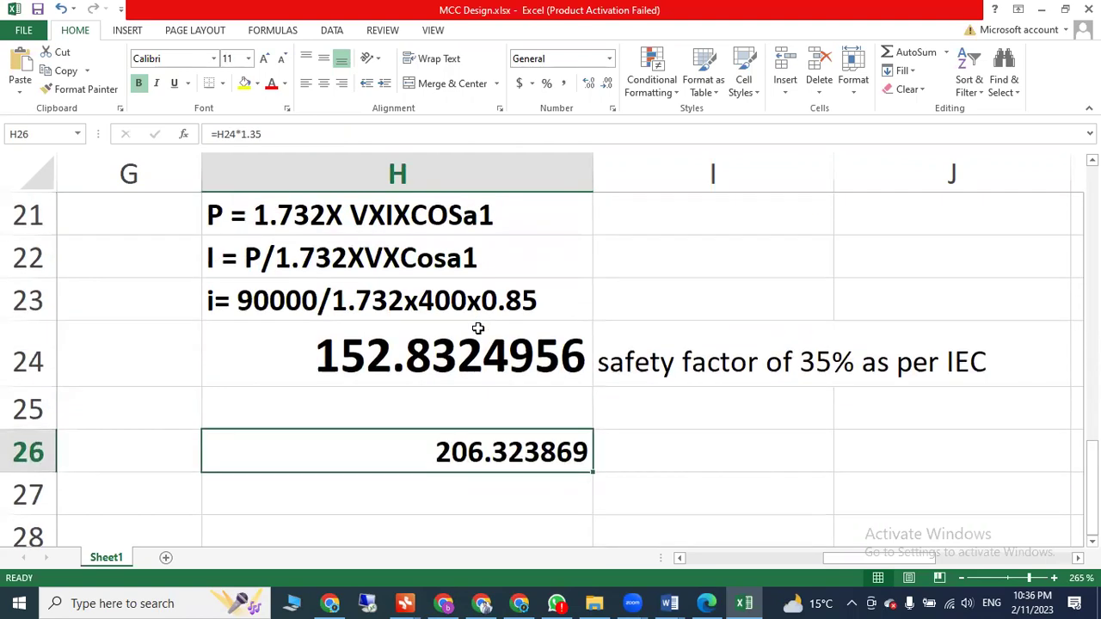
{"action": "left_click", "coordinate": [401, 361]}
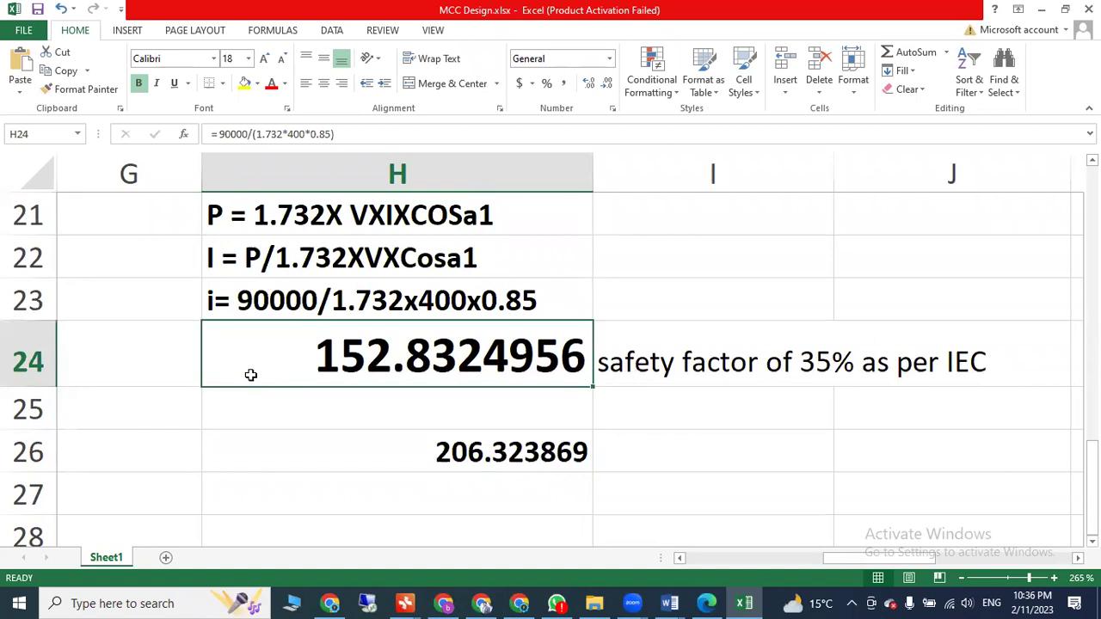
{"action": "left_click", "coordinate": [438, 453]}
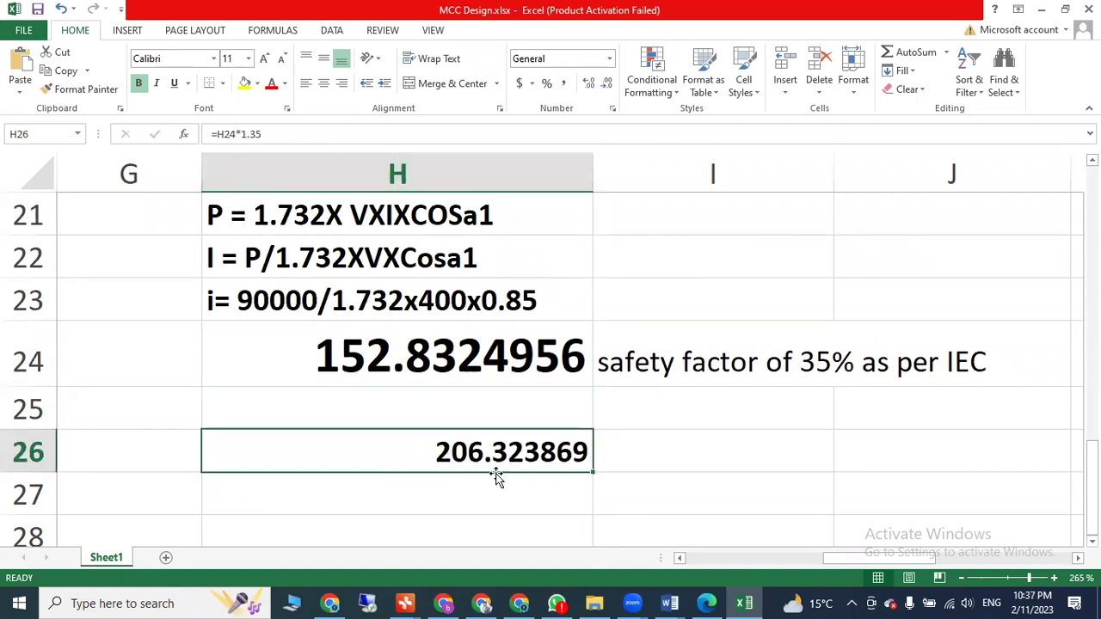
Review the 90KW row's Qty 1, FLA 152, Total FLA and CB model EZC250N.
{"action": "scroll", "coordinate": [469, 433], "scroll_direction": "up", "scroll_amount": 3}
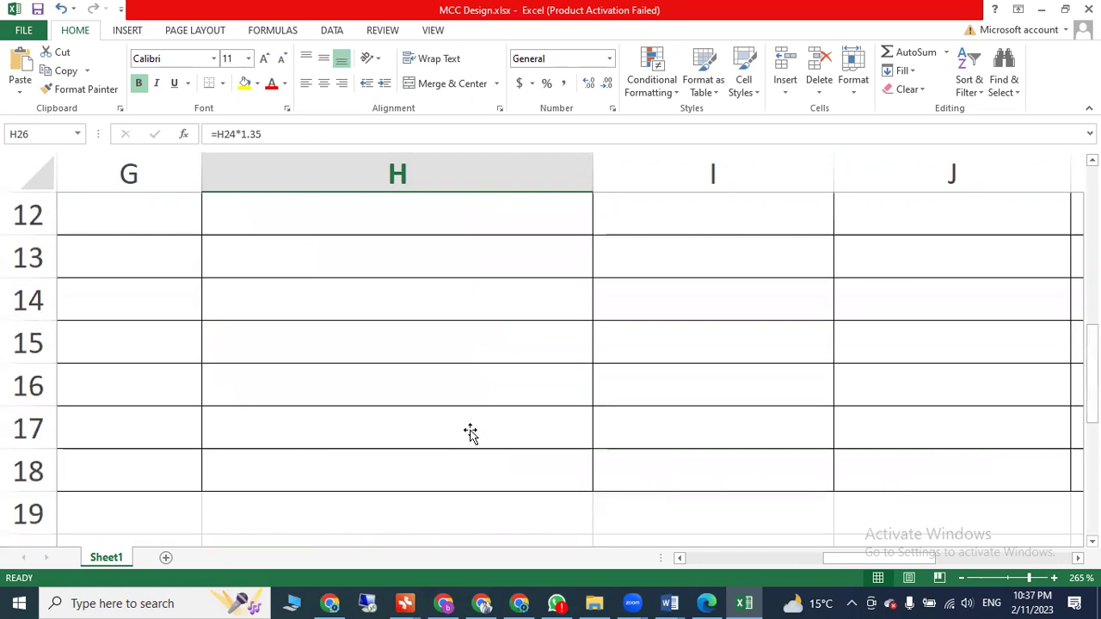
{"action": "scroll", "coordinate": [469, 432], "scroll_direction": "up", "scroll_amount": 4}
{"action": "left_click", "coordinate": [439, 393]}
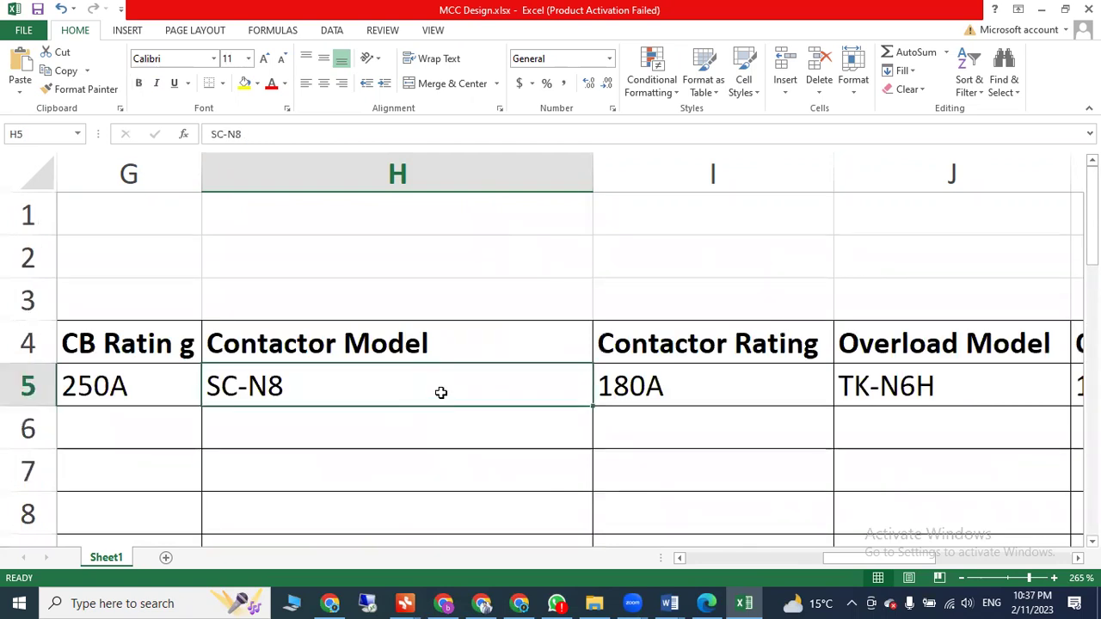
{"action": "key", "text": "Left"}
{"action": "key", "text": "Left"}
{"action": "key", "text": "Left"}
{"action": "key", "text": "Left"}
{"action": "key", "text": "Left"}
{"action": "key", "text": "Left"}
{"action": "key", "text": "Right"}
{"action": "key", "text": "Right"}
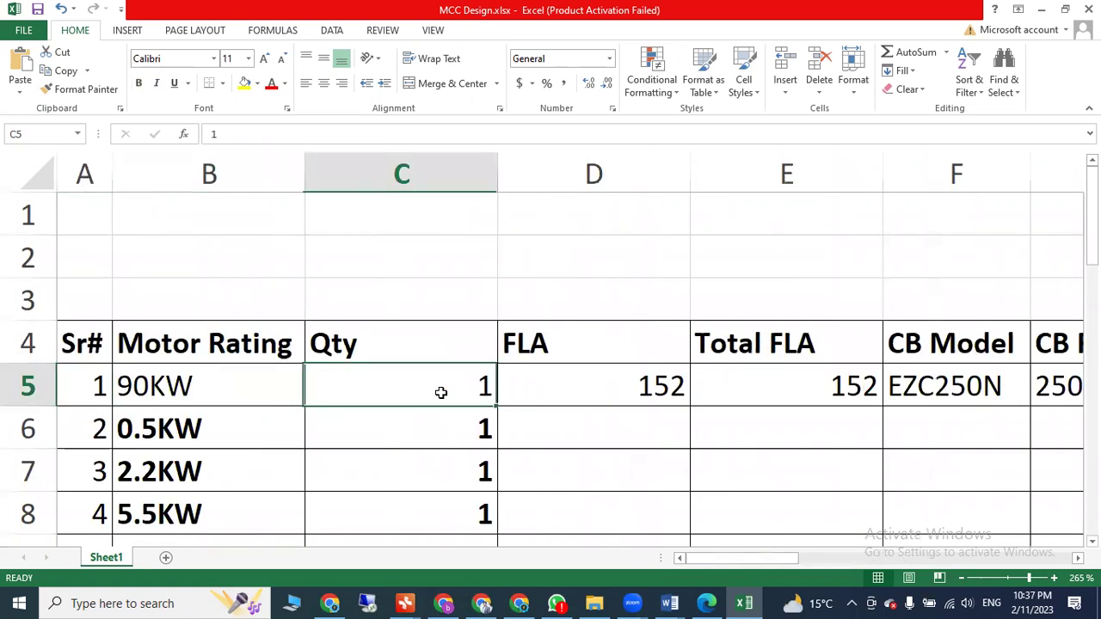
{"action": "key", "text": "Right"}
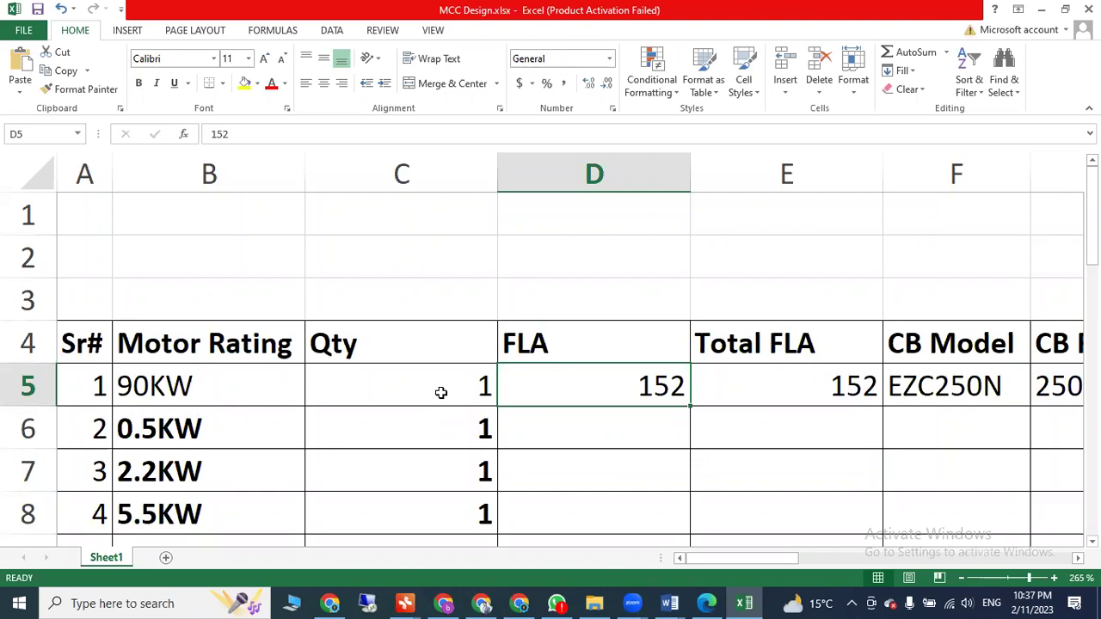
{"action": "key", "text": "Right"}
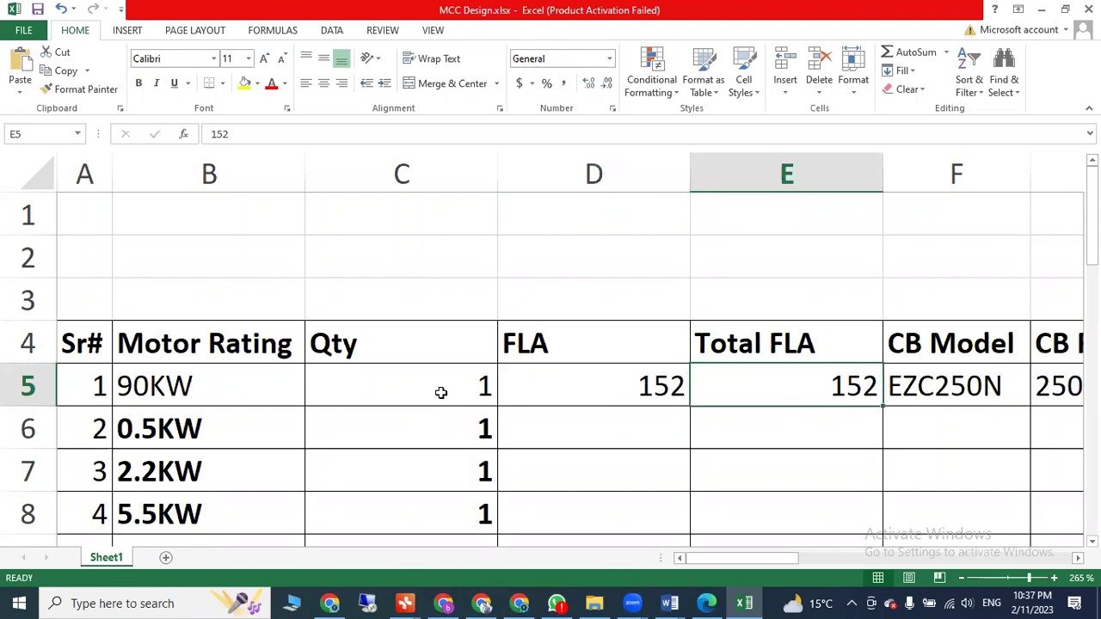
{"action": "key", "text": "Left"}
{"action": "key", "text": "Right"}
{"action": "left_click", "coordinate": [441, 392]}
{"action": "key", "text": "Right"}
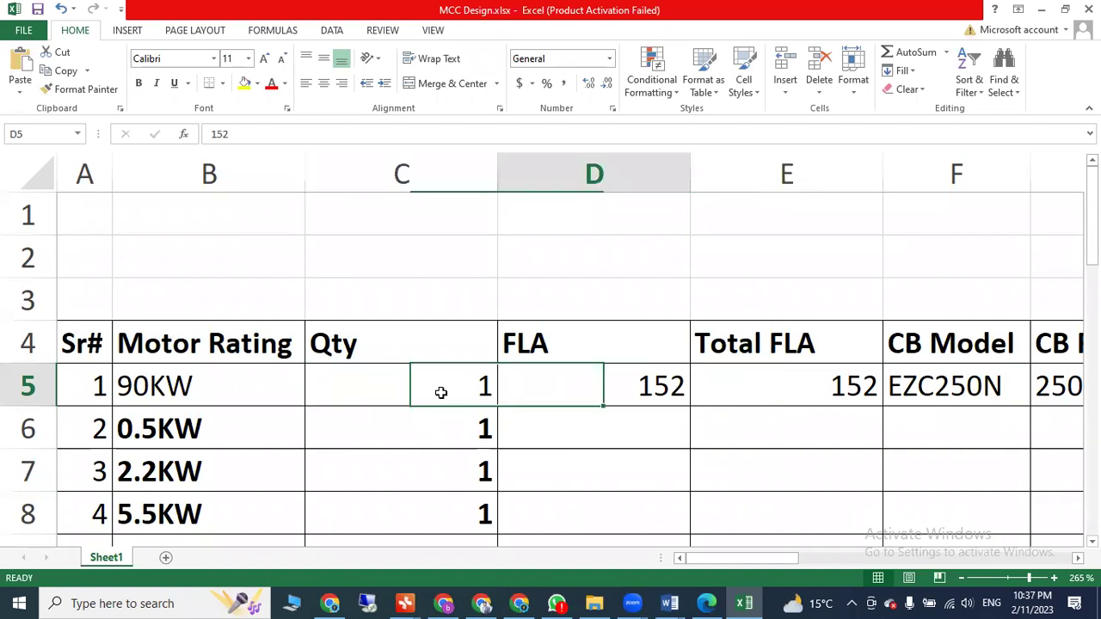
{"action": "key", "text": "Right"}
{"action": "key", "text": "Right"}
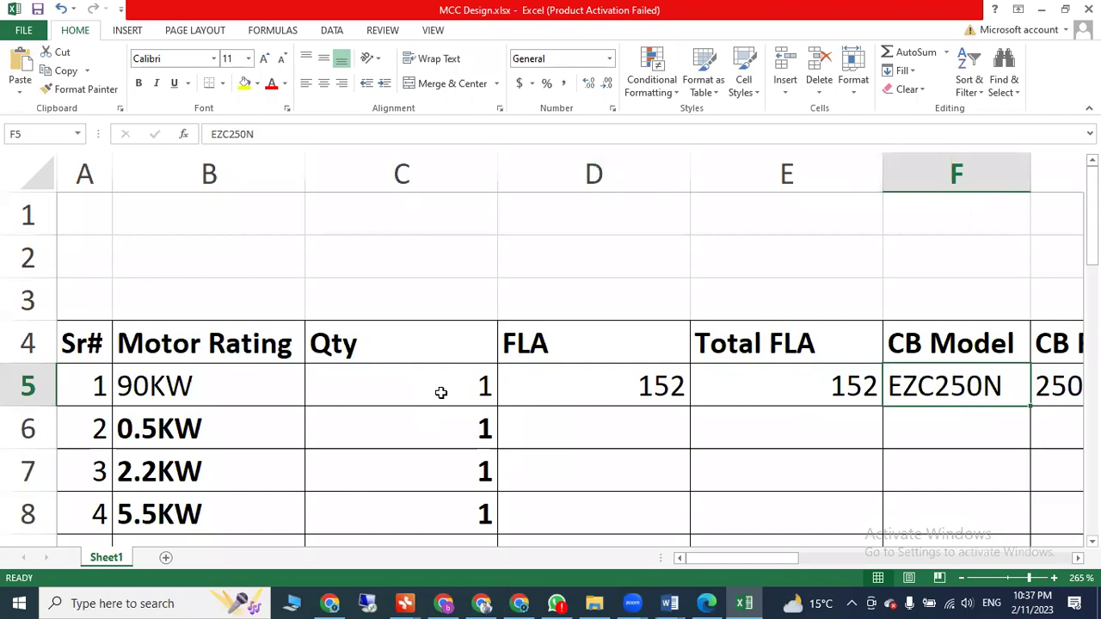
{"action": "key", "text": "Right"}
{"action": "key", "text": "Right"}
{"action": "key", "text": "Right"}
{"action": "key", "text": "Right"}
{"action": "key", "text": "Right"}
{"action": "key", "text": "Right"}
{"action": "key", "text": "Right"}
{"action": "key", "text": "Right"}
{"action": "key", "text": "Right"}
{"action": "key", "text": "Right"}
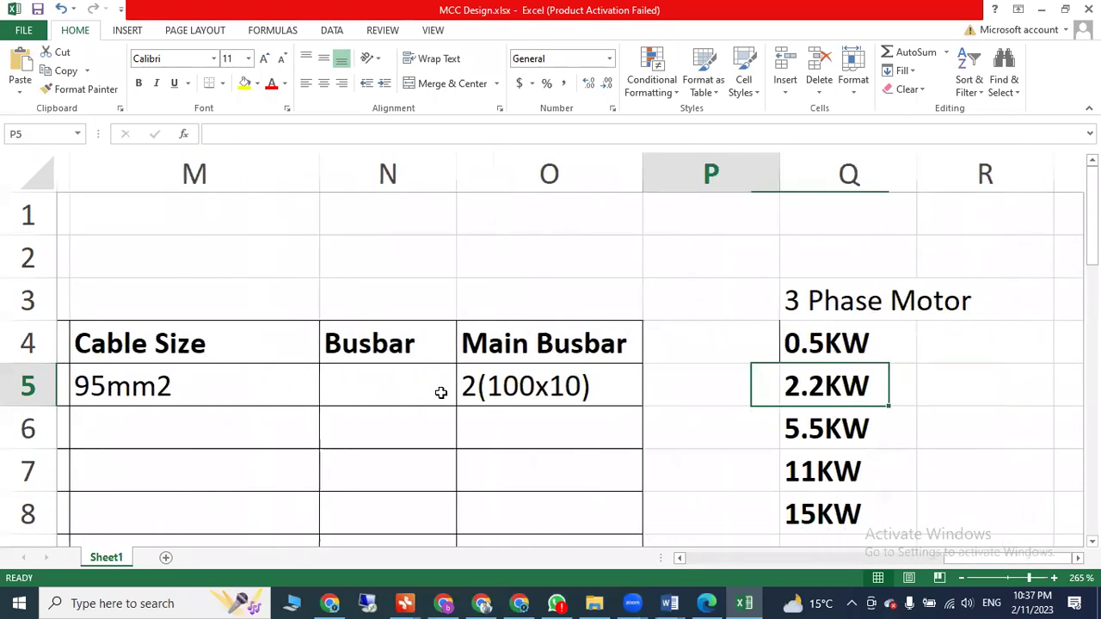
{"action": "key", "text": "Left"}
{"action": "key", "text": "Home"}
{"action": "key", "text": "Right"}
{"action": "key", "text": "Right"}
{"action": "key", "text": "Right"}
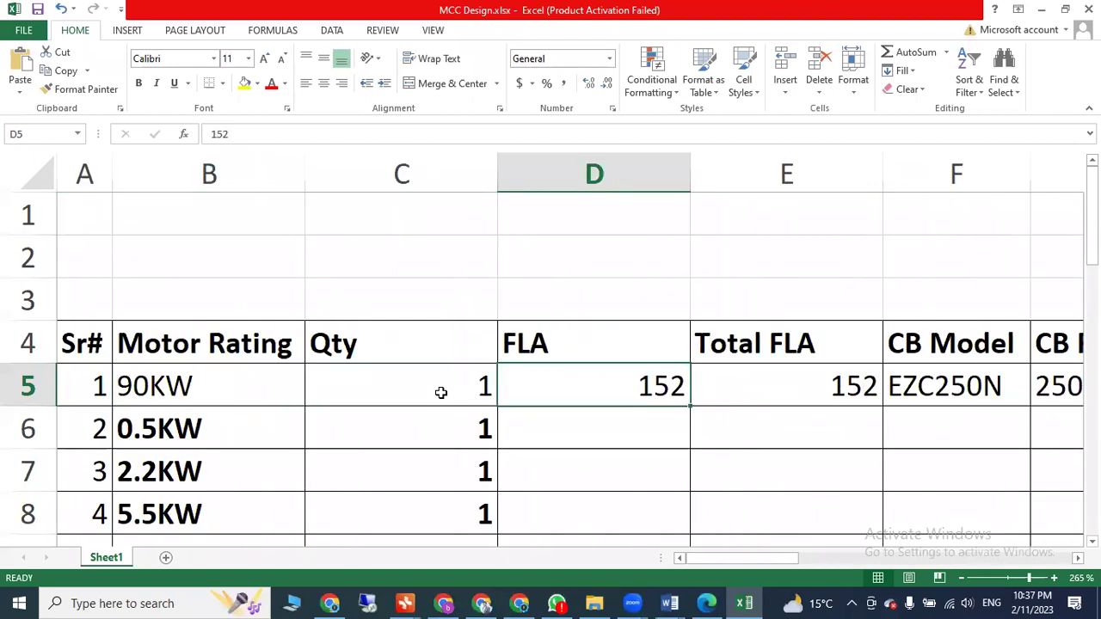
Head column E 'Current Safety Factor' and enter 206 as the 90KW motor's value.
{"action": "key", "text": "Up"}
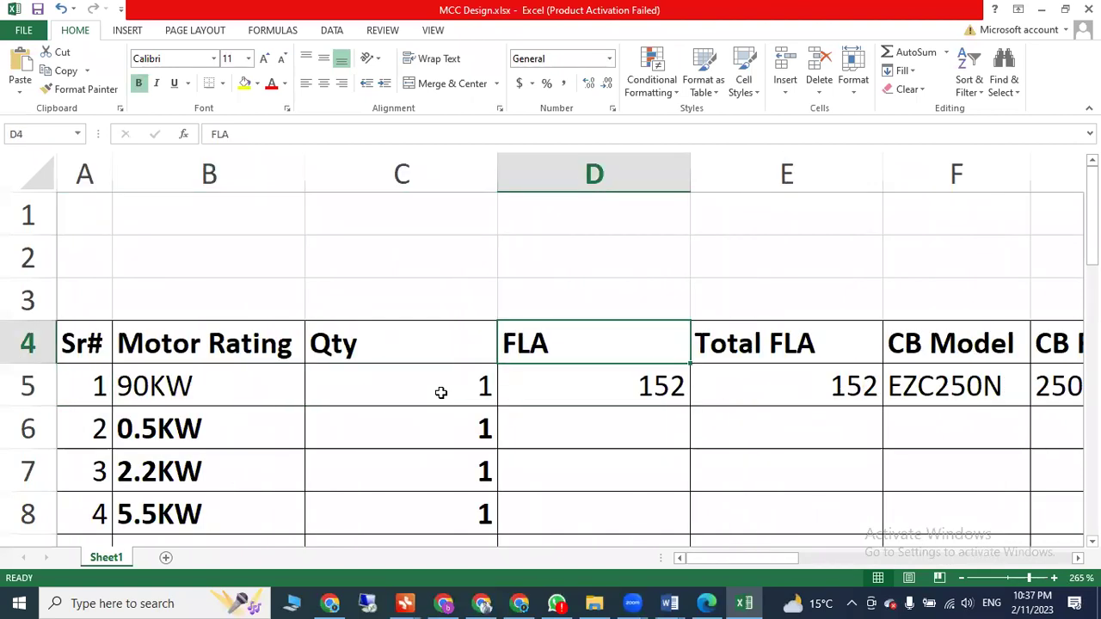
{"action": "key", "text": "Right"}
{"action": "type", "text": "Current Safety Fact"}
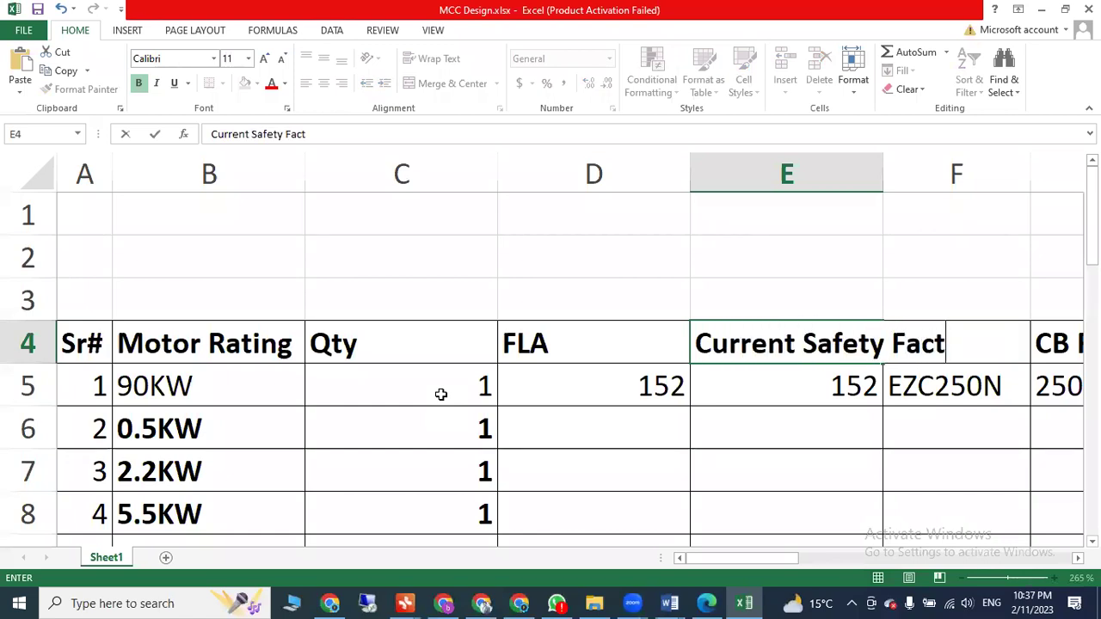
{"action": "type", "text": "or"}
{"action": "key", "text": "Return"}
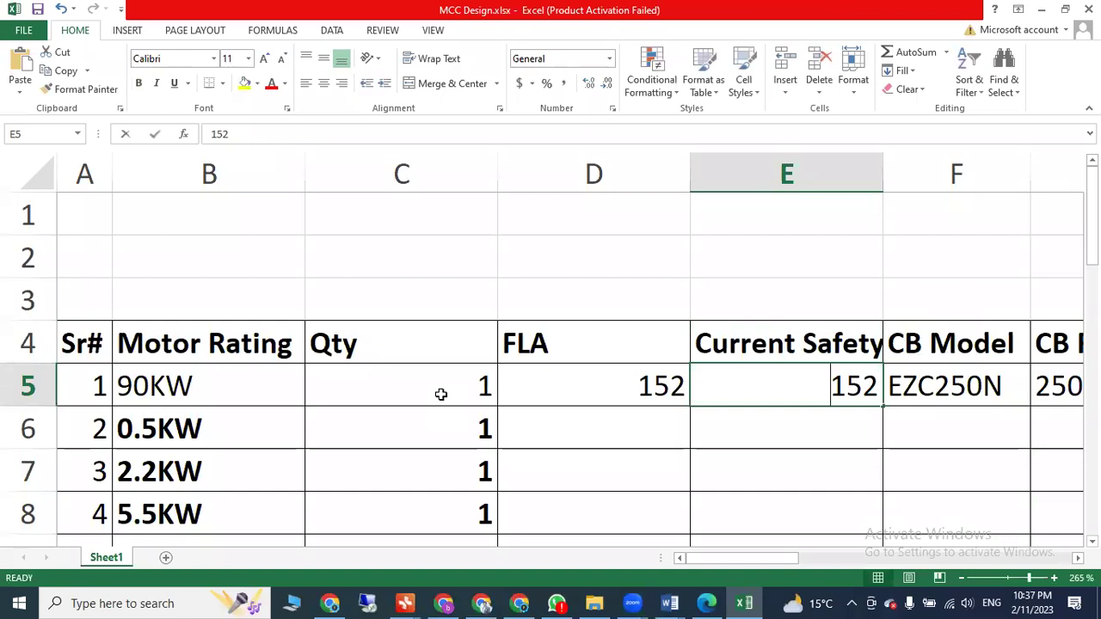
{"action": "type", "text": "206"}
{"action": "key", "text": "Return"}
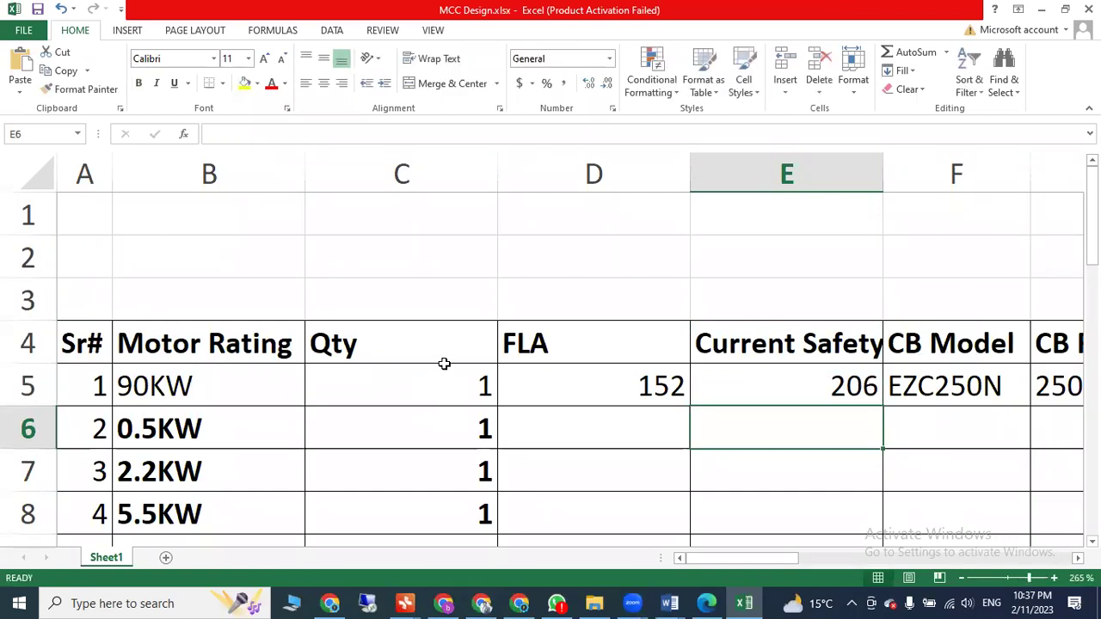
Widen column E and compare the FLA 152 with the 206 safety value.
{"action": "left_click_drag", "start_coordinate": [886, 167], "coordinate": [943, 167]}
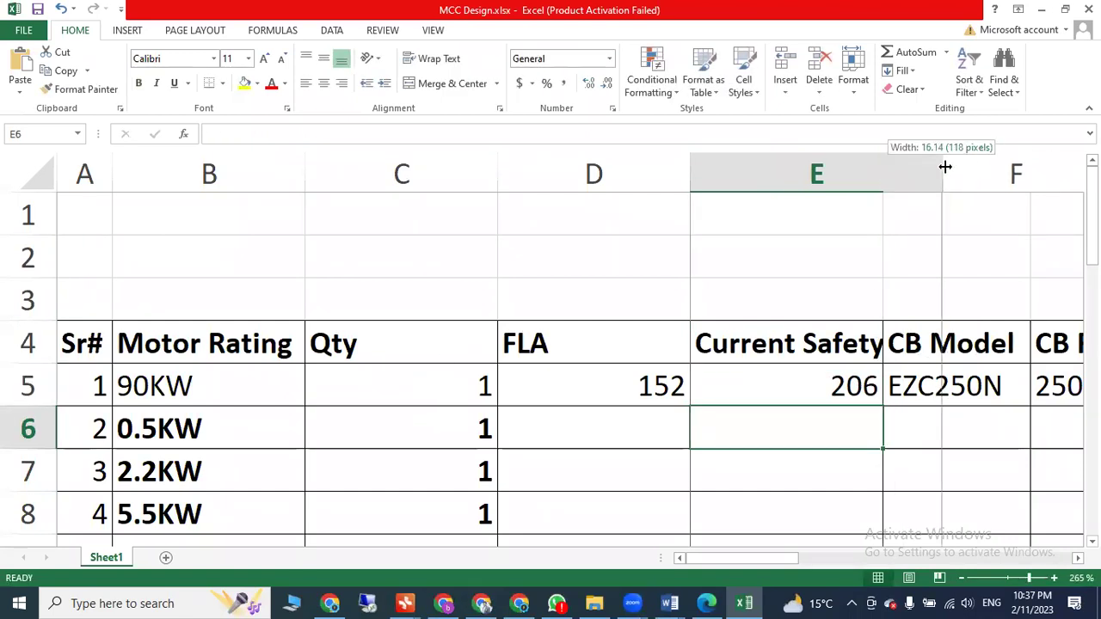
{"action": "scroll", "coordinate": [759, 315], "scroll_direction": "down", "scroll_amount": 1}
{"action": "left_click", "coordinate": [571, 269]}
{"action": "left_click", "coordinate": [696, 265]}
{"action": "left_click", "coordinate": [624, 265]}
{"action": "left_click", "coordinate": [832, 251]}
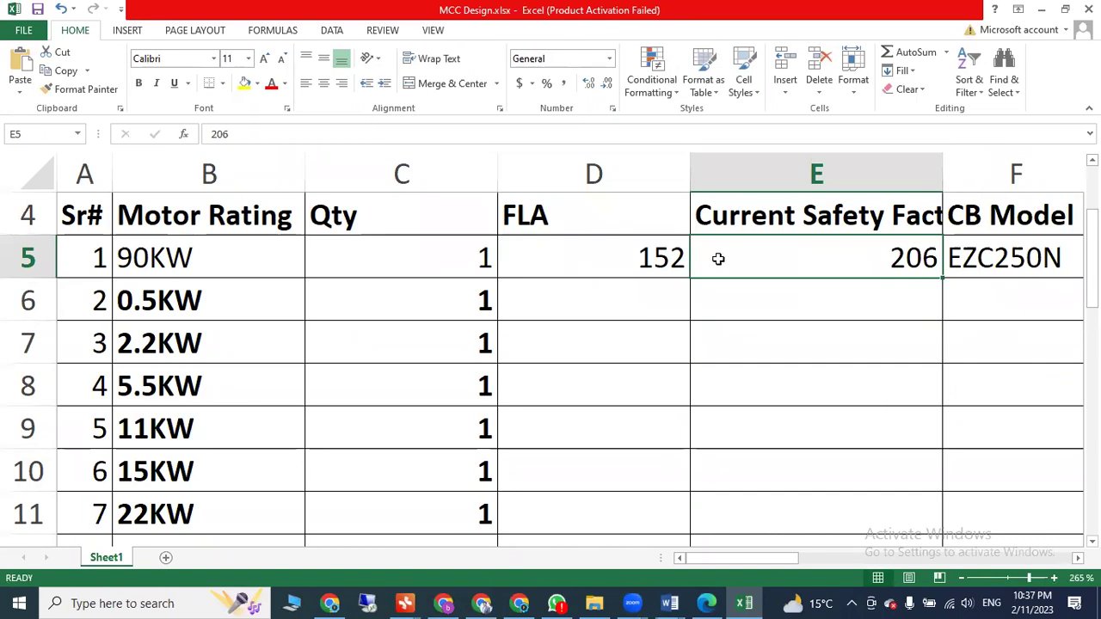
{"action": "left_click", "coordinate": [662, 259]}
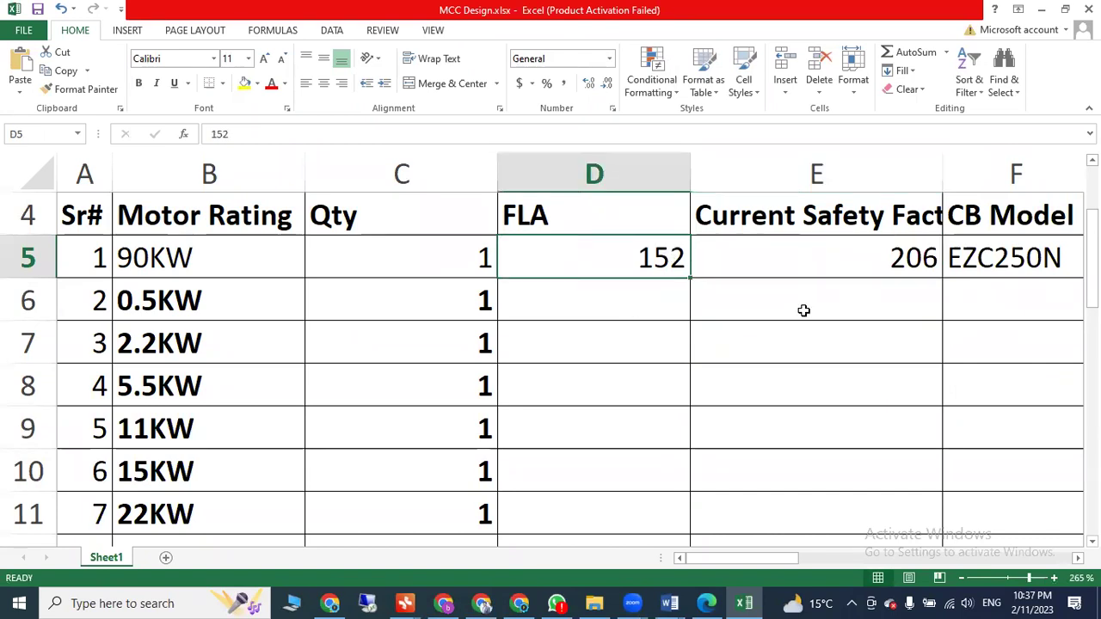
{"action": "left_click", "coordinate": [889, 256]}
Re-check the 206 entry in E5 alongside the FLA value in row 5.
{"action": "double_click", "coordinate": [899, 258]}
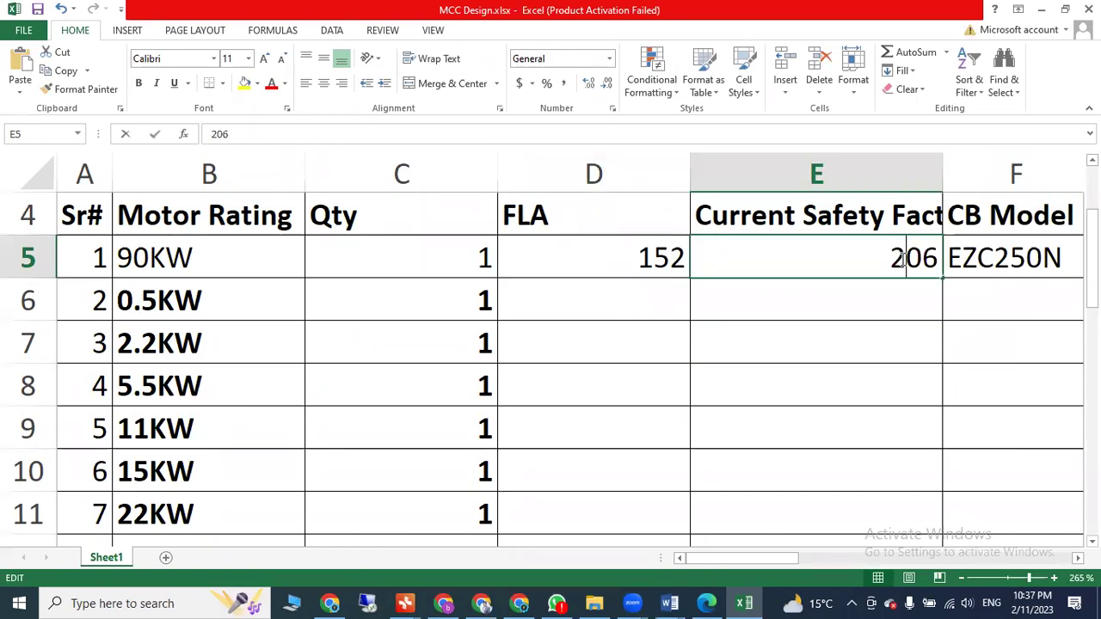
{"action": "double_click", "coordinate": [903, 260]}
{"action": "left_click", "coordinate": [900, 261]}
{"action": "double_click", "coordinate": [900, 260]}
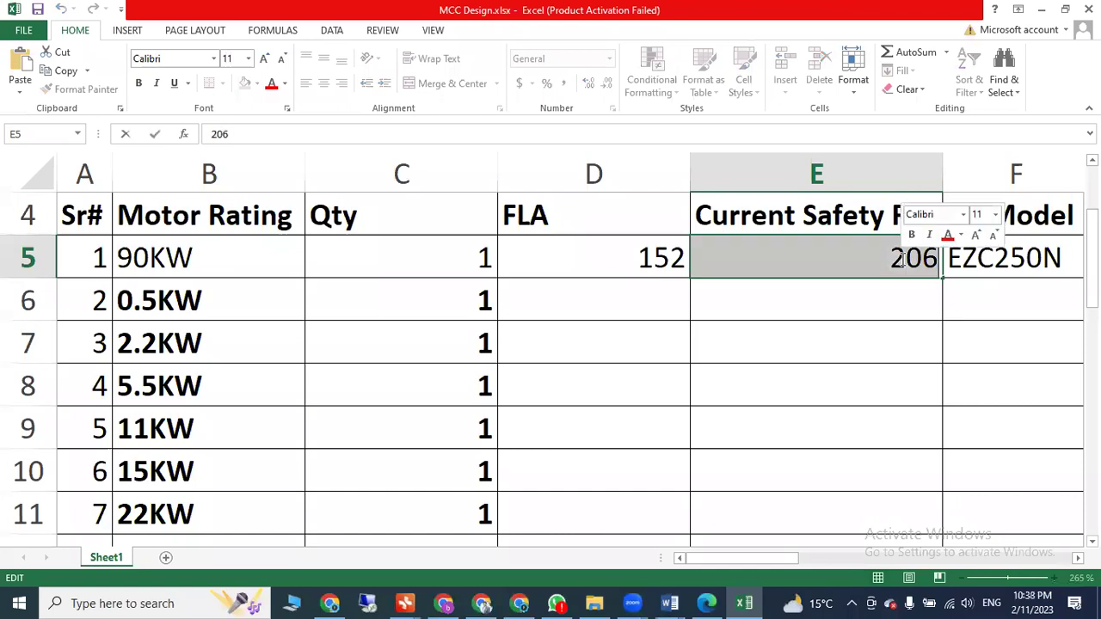
{"action": "left_click", "coordinate": [872, 312]}
{"action": "key", "text": "Up"}
{"action": "key", "text": "Right"}
{"action": "key", "text": "Right"}
{"action": "key", "text": "Right"}
{"action": "key", "text": "Right"}
{"action": "key", "text": "Left"}
{"action": "key", "text": "Left"}
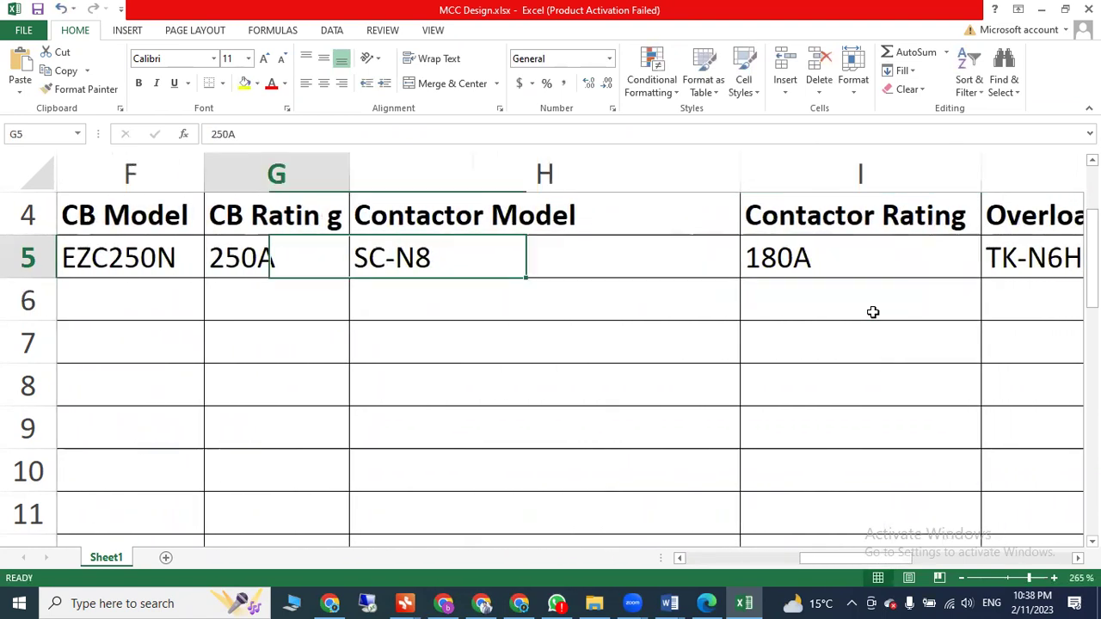
{"action": "key", "text": "Home"}
{"action": "key", "text": "Right"}
{"action": "key", "text": "Right"}
{"action": "key", "text": "Right"}
{"action": "key", "text": "Right"}
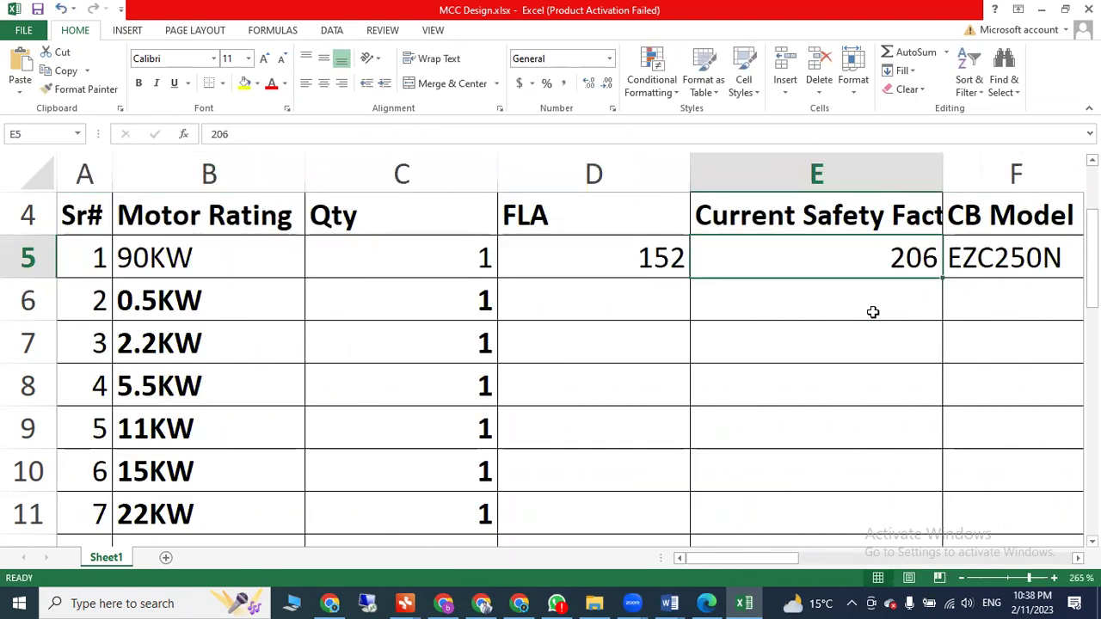
{"action": "key", "text": "Left"}
{"action": "key", "text": "Left"}
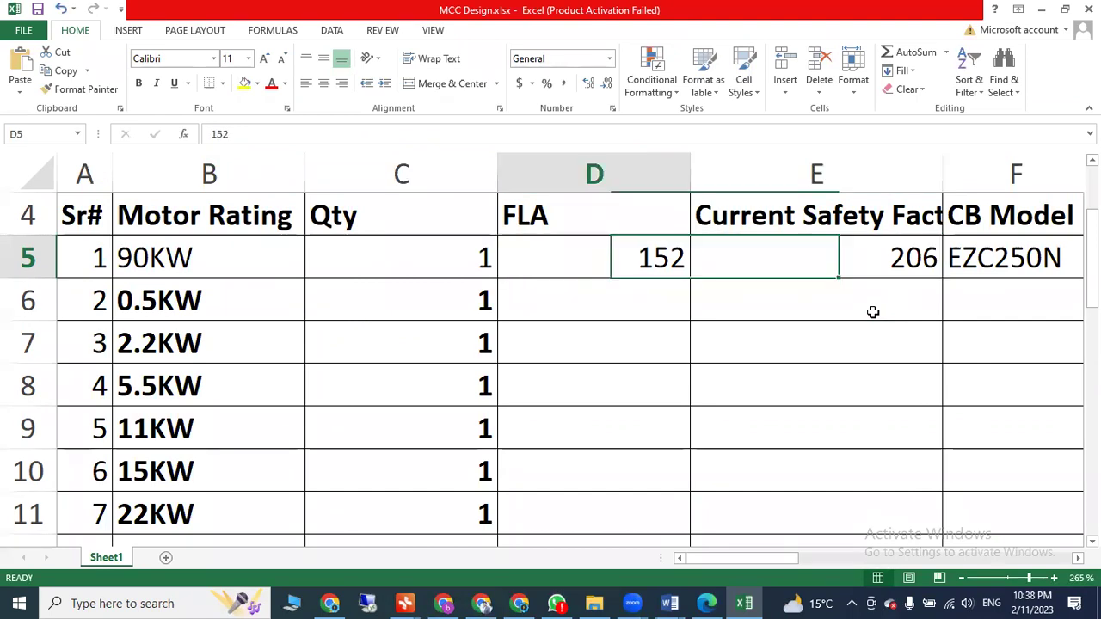
{"action": "key", "text": "Right"}
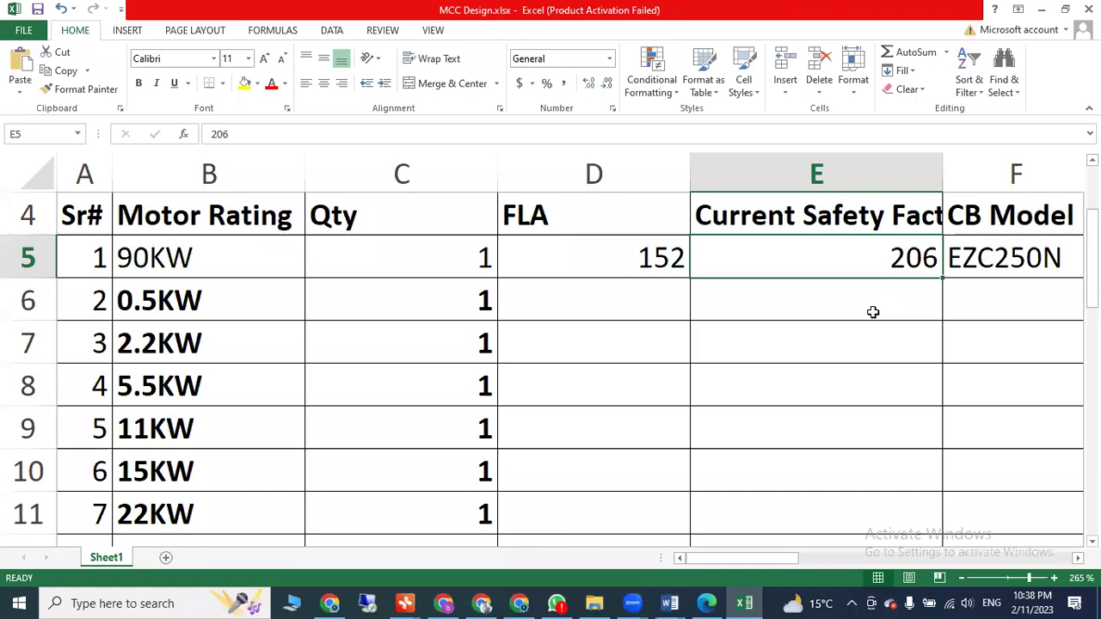
Make the FLA 152 and safety 206 values in D5:E5 bold.
{"action": "left_click", "coordinate": [642, 262]}
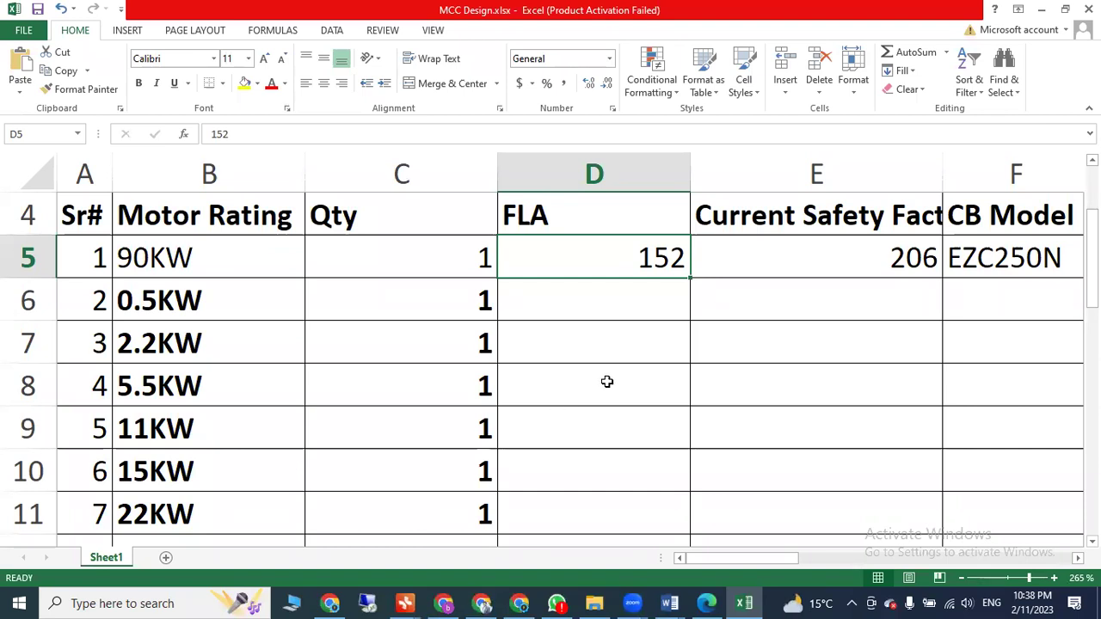
{"action": "key", "text": "shift+Right"}
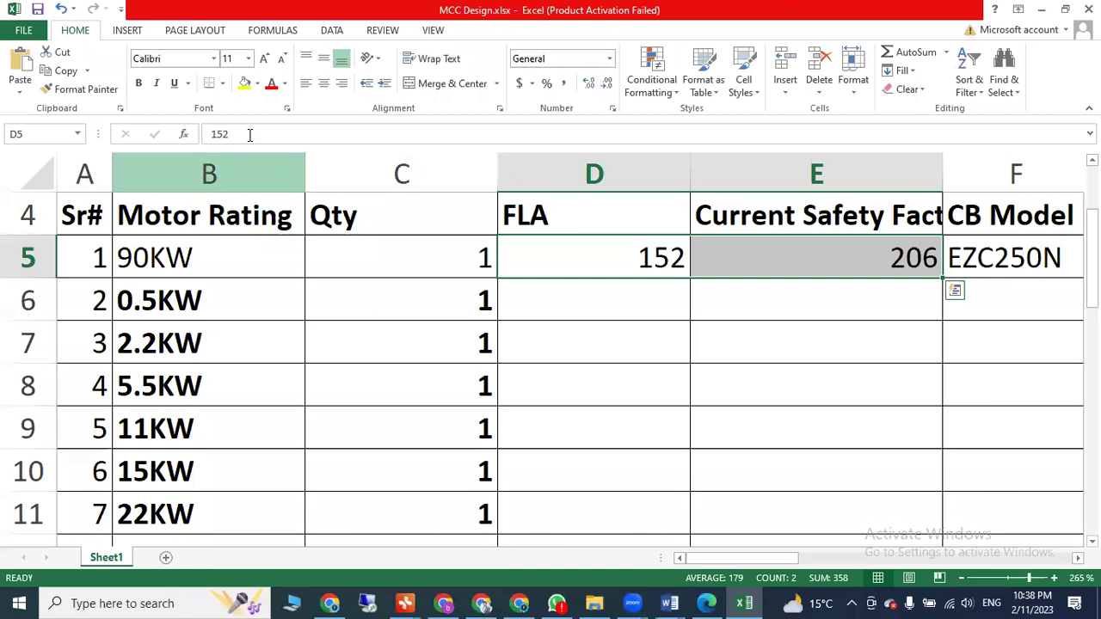
{"action": "left_click", "coordinate": [141, 82]}
{"action": "left_click", "coordinate": [546, 338]}
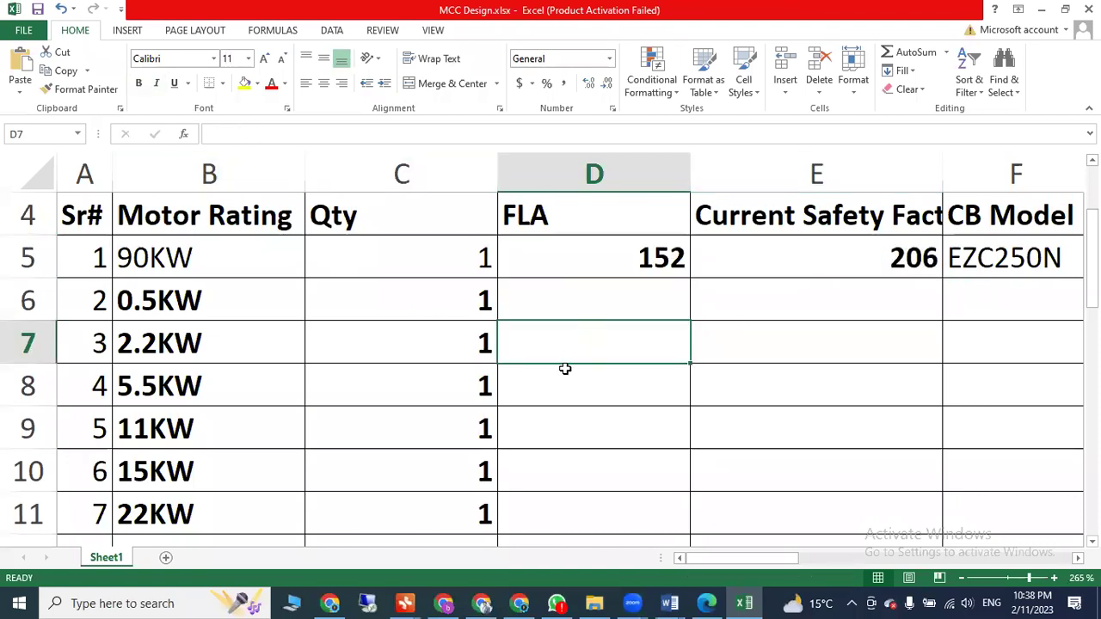
Bring the project folder forward and open IEC-SE PL OCT 2021.pdf in Edge.
{"action": "left_click", "coordinate": [594, 602]}
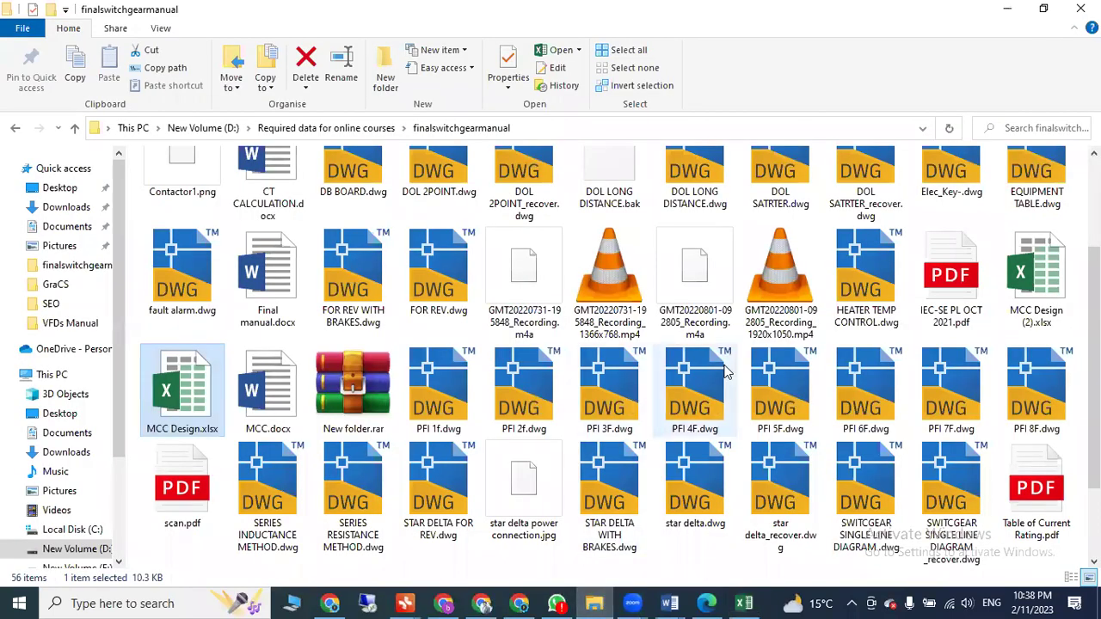
{"action": "left_click", "coordinate": [968, 274]}
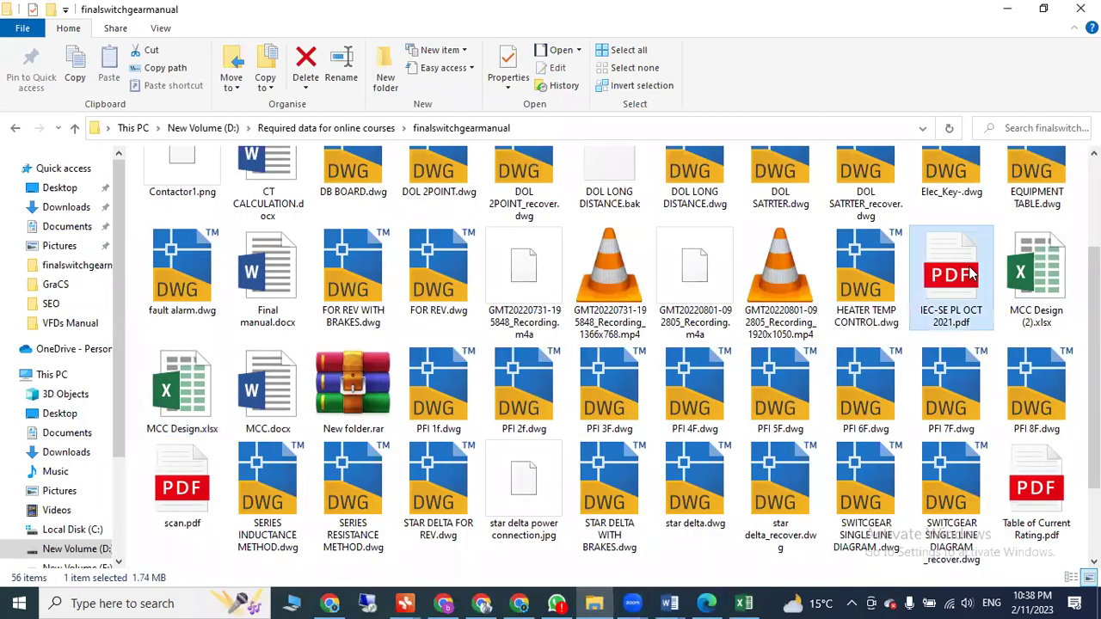
{"action": "double_click", "coordinate": [968, 273]}
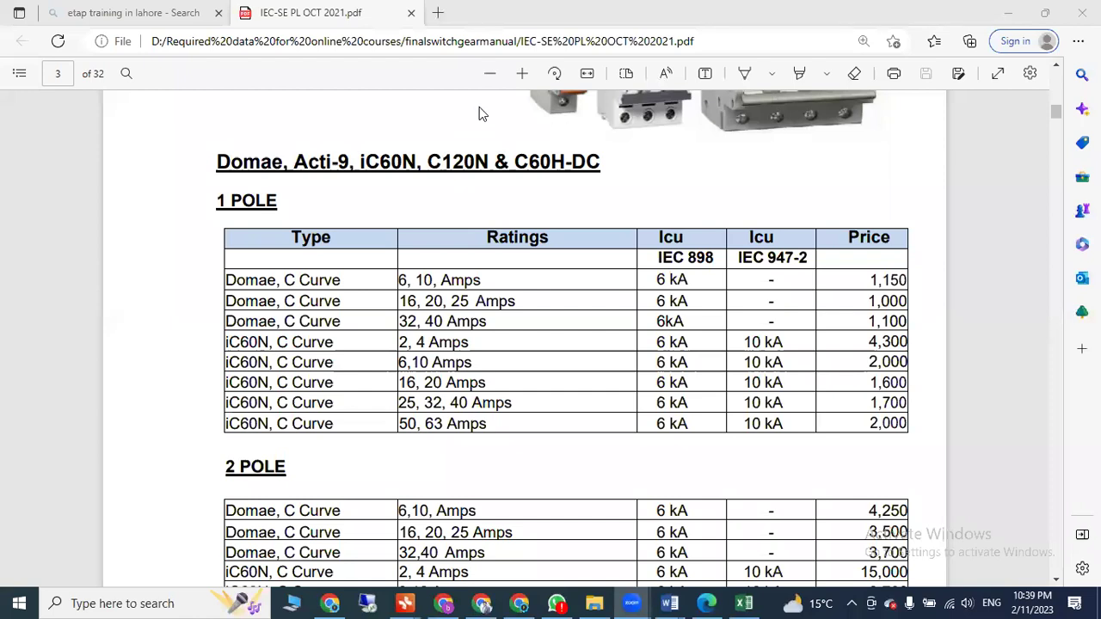
Scroll the price list down to page 8's EasyPact 3 POLE MCCB table.
{"action": "scroll", "coordinate": [442, 277], "scroll_direction": "up", "scroll_amount": 6}
{"action": "scroll", "coordinate": [443, 277], "scroll_direction": "up", "scroll_amount": 3}
{"action": "scroll", "coordinate": [443, 277], "scroll_direction": "down", "scroll_amount": 9}
{"action": "scroll", "coordinate": [336, 314], "scroll_direction": "down", "scroll_amount": 4}
{"action": "scroll", "coordinate": [335, 313], "scroll_direction": "down", "scroll_amount": 2}
{"action": "scroll", "coordinate": [335, 314], "scroll_direction": "down", "scroll_amount": 4}
{"action": "scroll", "coordinate": [333, 320], "scroll_direction": "down", "scroll_amount": 4}
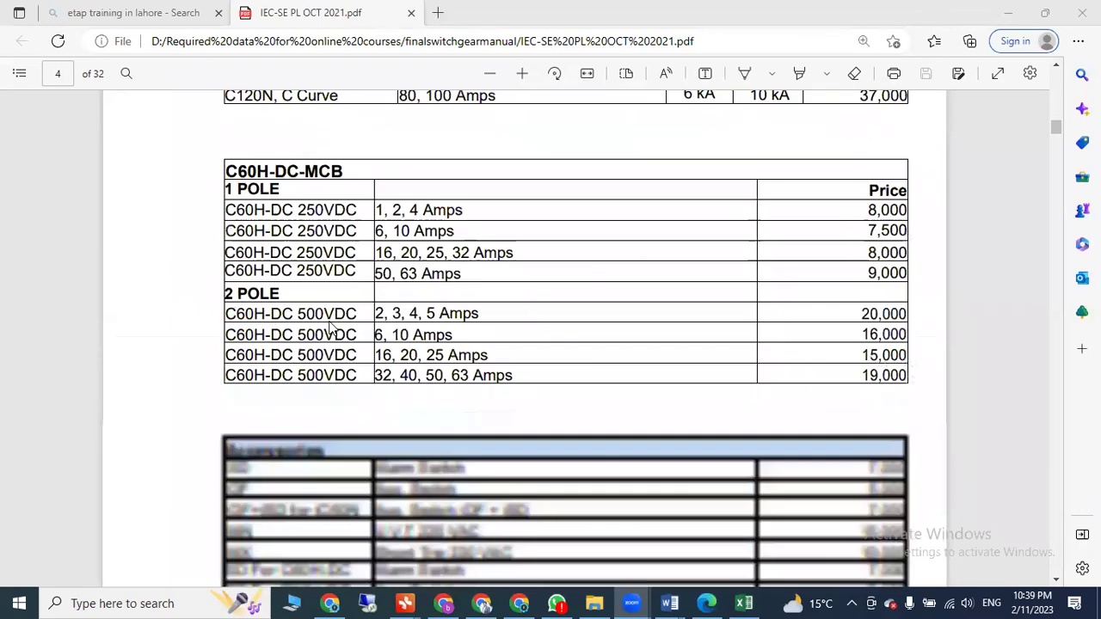
{"action": "scroll", "coordinate": [331, 329], "scroll_direction": "down", "scroll_amount": 2}
{"action": "scroll", "coordinate": [329, 323], "scroll_direction": "down", "scroll_amount": 4}
{"action": "scroll", "coordinate": [325, 335], "scroll_direction": "down", "scroll_amount": 4}
{"action": "scroll", "coordinate": [327, 337], "scroll_direction": "down", "scroll_amount": 1}
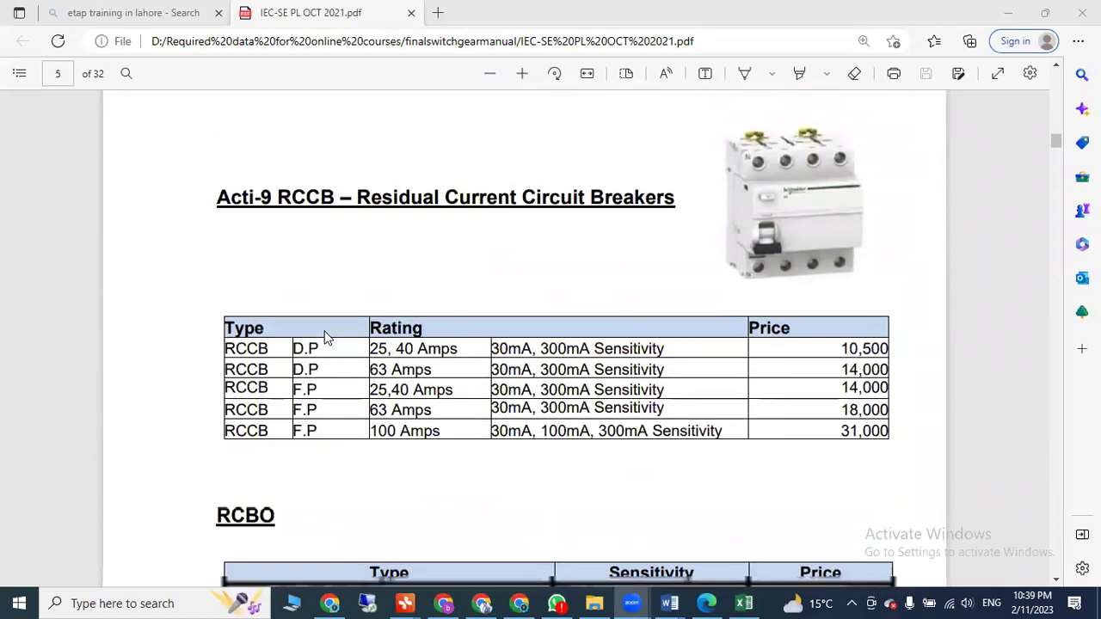
{"action": "scroll", "coordinate": [327, 337], "scroll_direction": "down", "scroll_amount": 4}
{"action": "scroll", "coordinate": [325, 336], "scroll_direction": "down", "scroll_amount": 2}
{"action": "scroll", "coordinate": [325, 336], "scroll_direction": "down", "scroll_amount": 4}
{"action": "scroll", "coordinate": [327, 338], "scroll_direction": "down", "scroll_amount": 2}
{"action": "scroll", "coordinate": [325, 344], "scroll_direction": "down", "scroll_amount": 2}
{"action": "scroll", "coordinate": [319, 363], "scroll_direction": "down", "scroll_amount": 6}
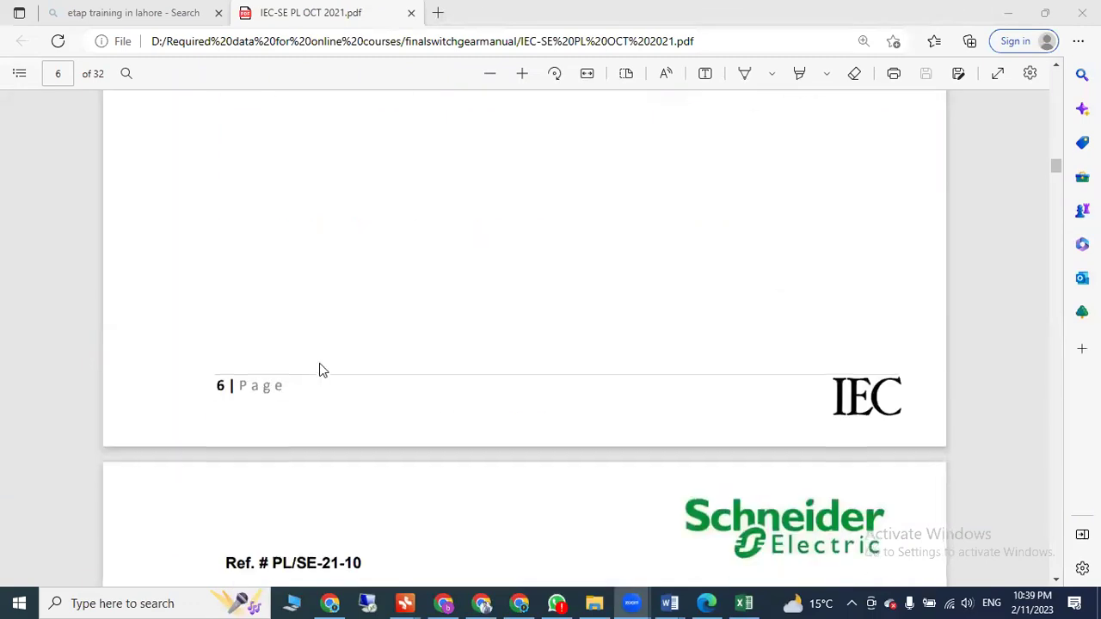
{"action": "scroll", "coordinate": [319, 362], "scroll_direction": "down", "scroll_amount": 5}
{"action": "scroll", "coordinate": [322, 370], "scroll_direction": "down", "scroll_amount": 4}
{"action": "scroll", "coordinate": [324, 374], "scroll_direction": "down", "scroll_amount": 4}
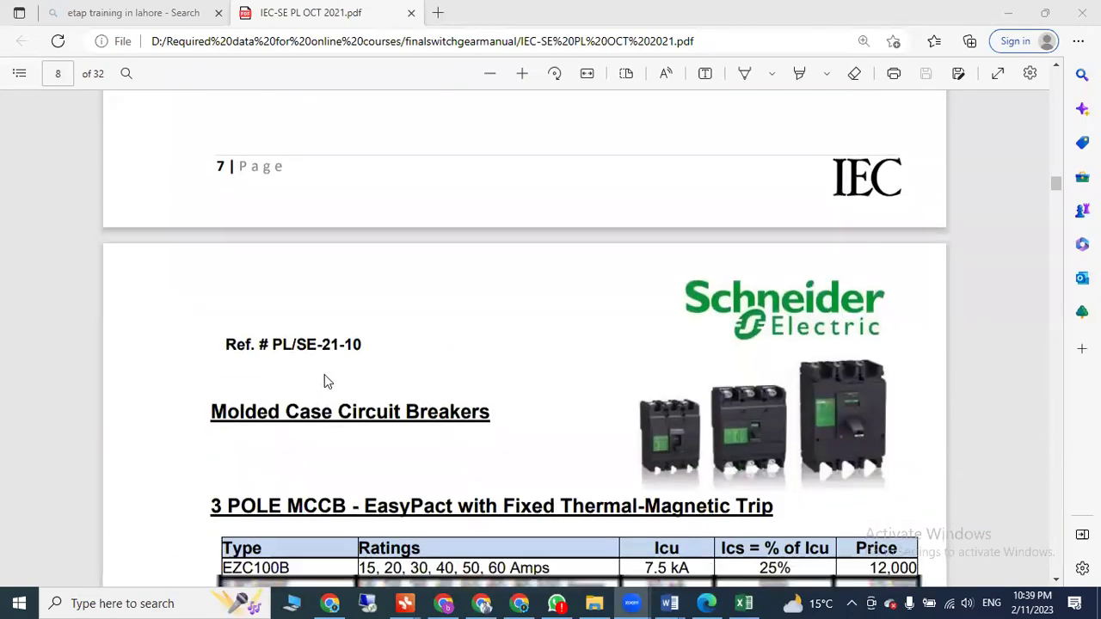
{"action": "scroll", "coordinate": [324, 374], "scroll_direction": "down", "scroll_amount": 3}
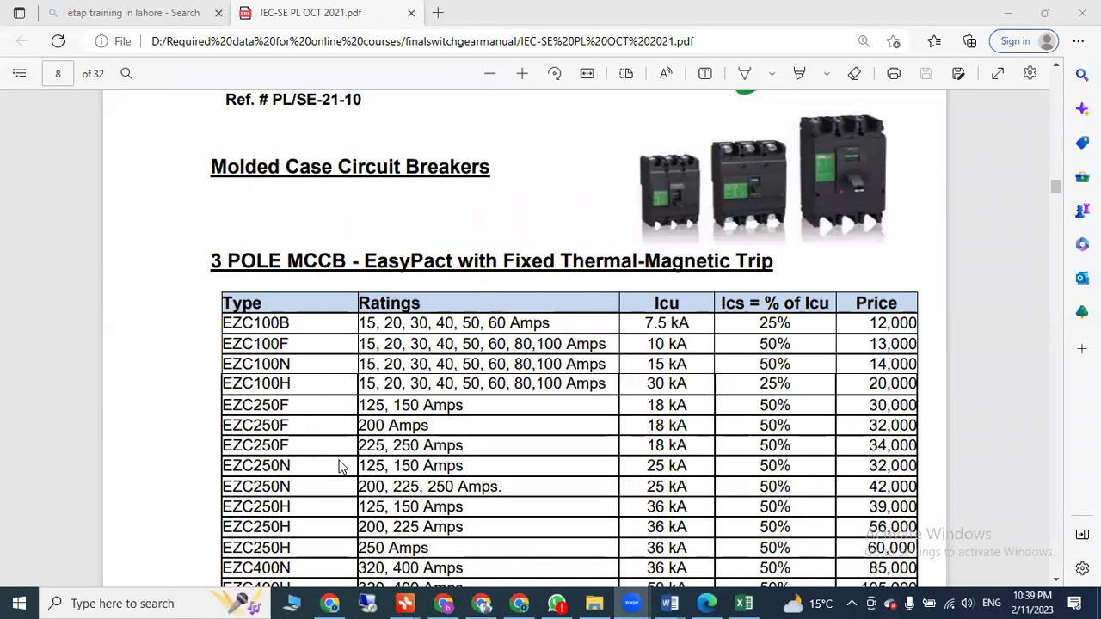
{"action": "double_click", "coordinate": [372, 446]}
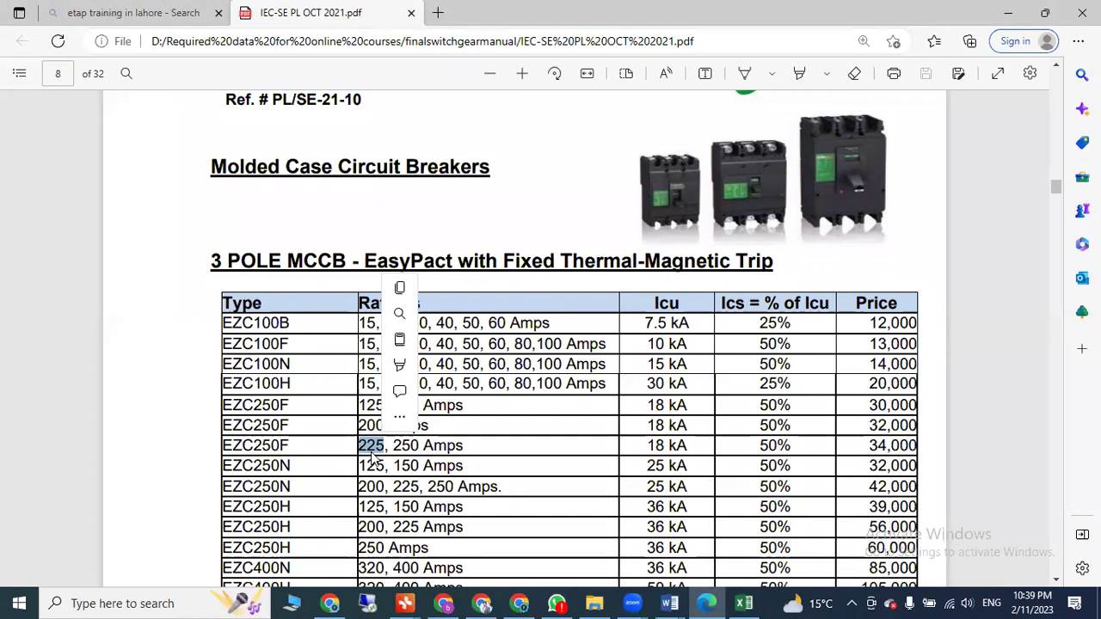
{"action": "triple_click", "coordinate": [663, 447]}
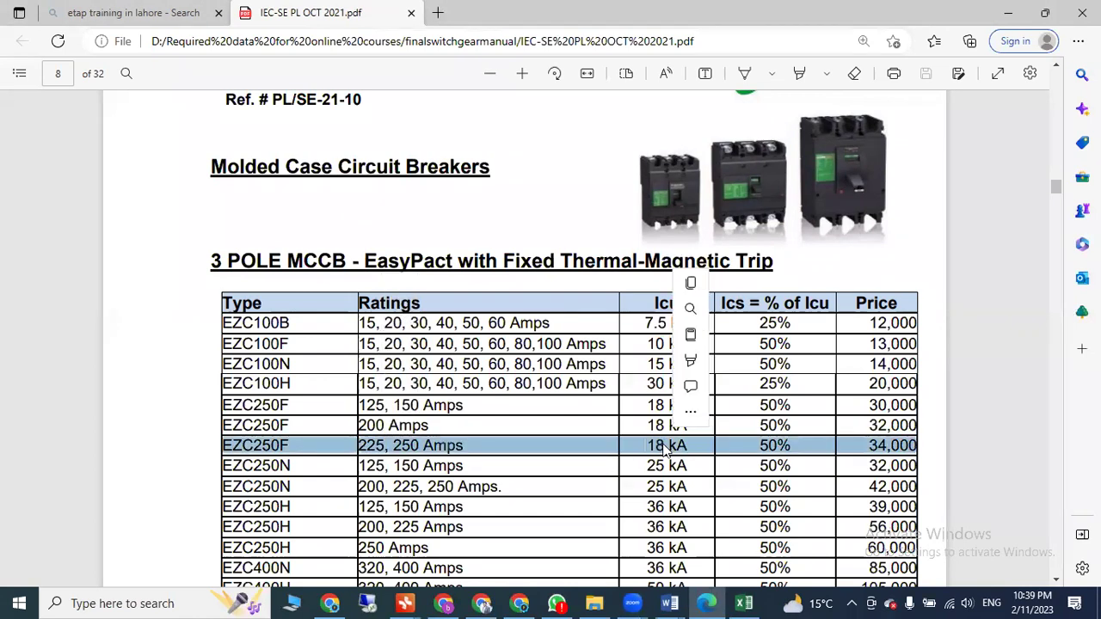
{"action": "left_click", "coordinate": [669, 445]}
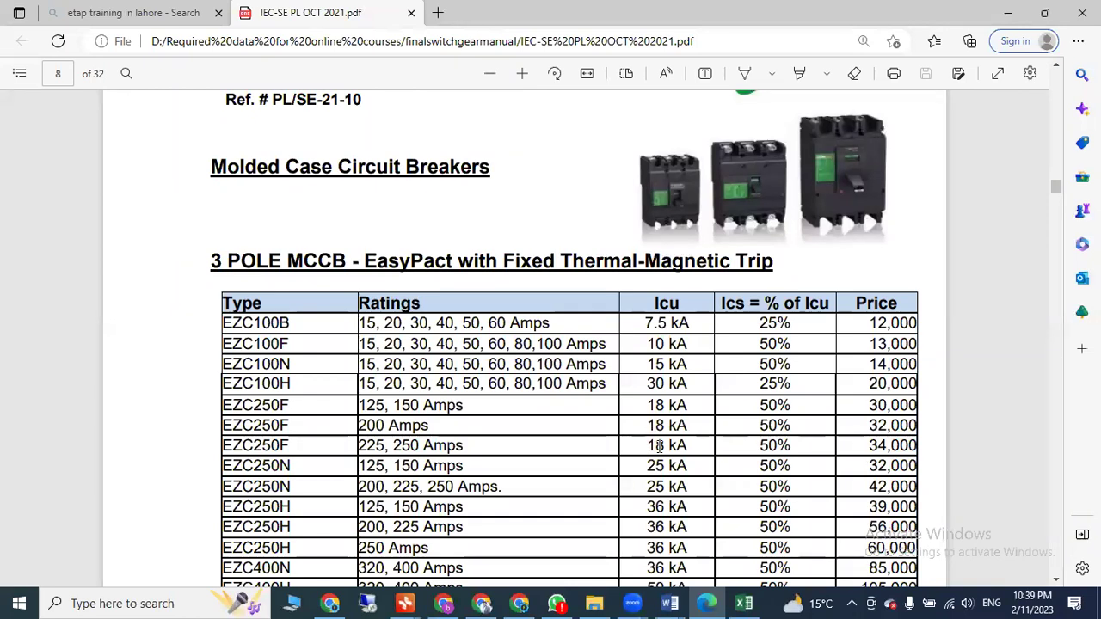
{"action": "triple_click", "coordinate": [658, 445]}
{"action": "left_click", "coordinate": [362, 445]}
{"action": "double_click", "coordinate": [372, 445]}
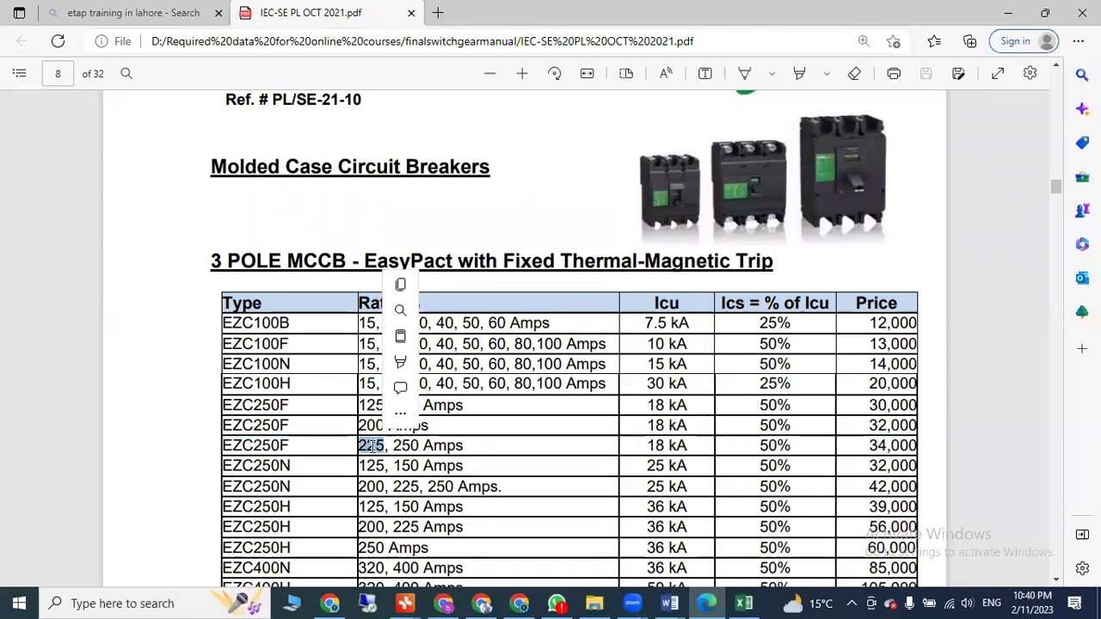
{"action": "left_click", "coordinate": [404, 442]}
{"action": "double_click", "coordinate": [406, 445]}
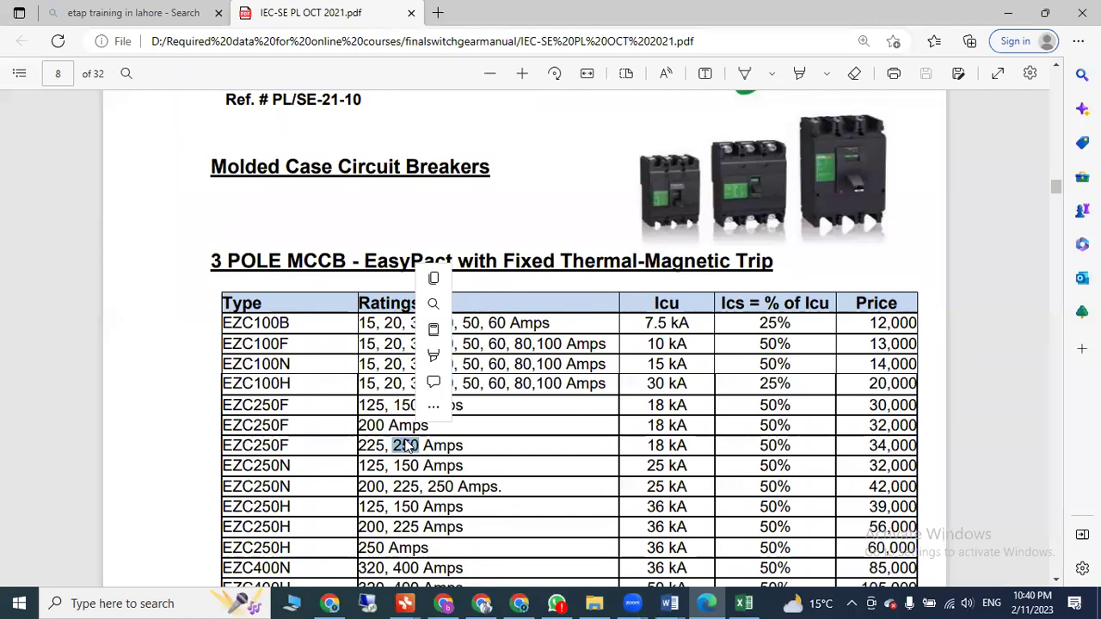
{"action": "triple_click", "coordinate": [666, 444]}
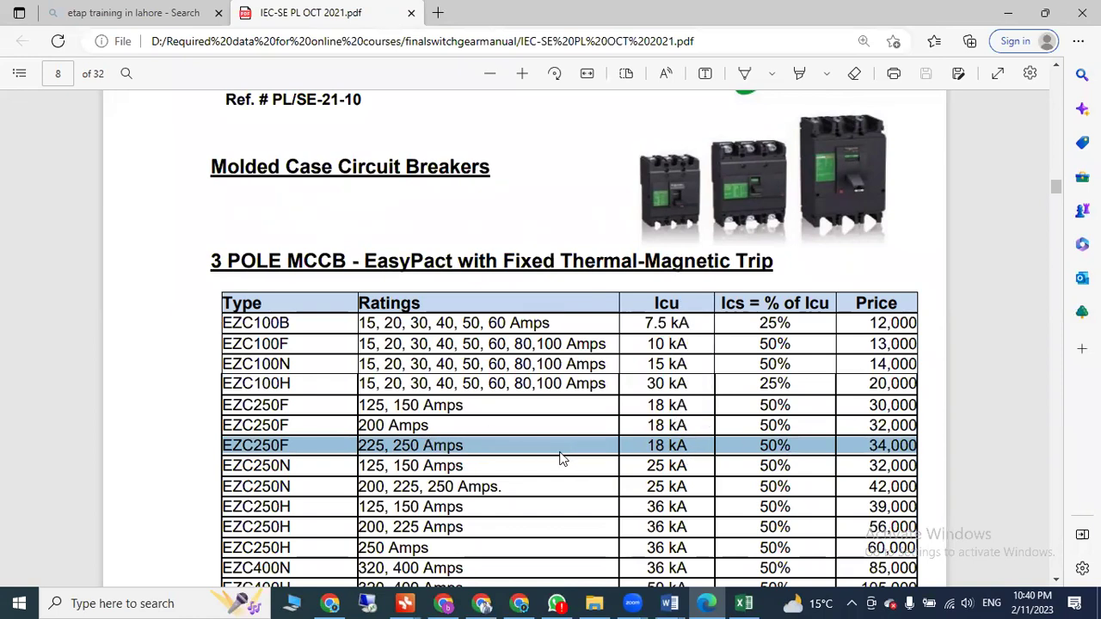
{"action": "left_click", "coordinate": [419, 487]}
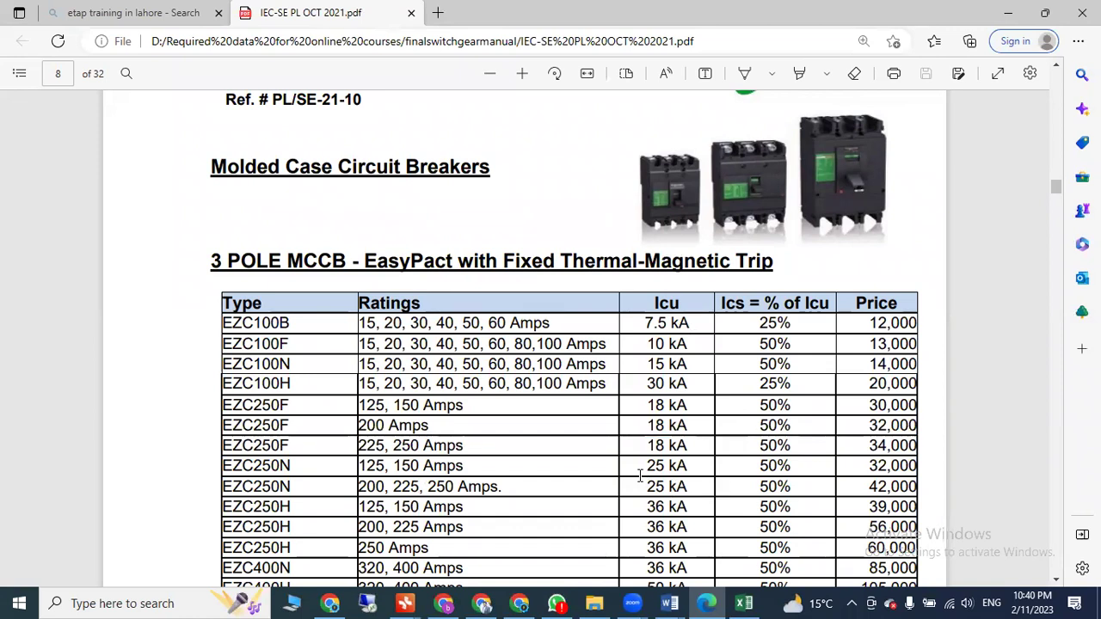
Search Start for etap and launch ETAP 19.0.1.
{"action": "left_click", "coordinate": [6, 602]}
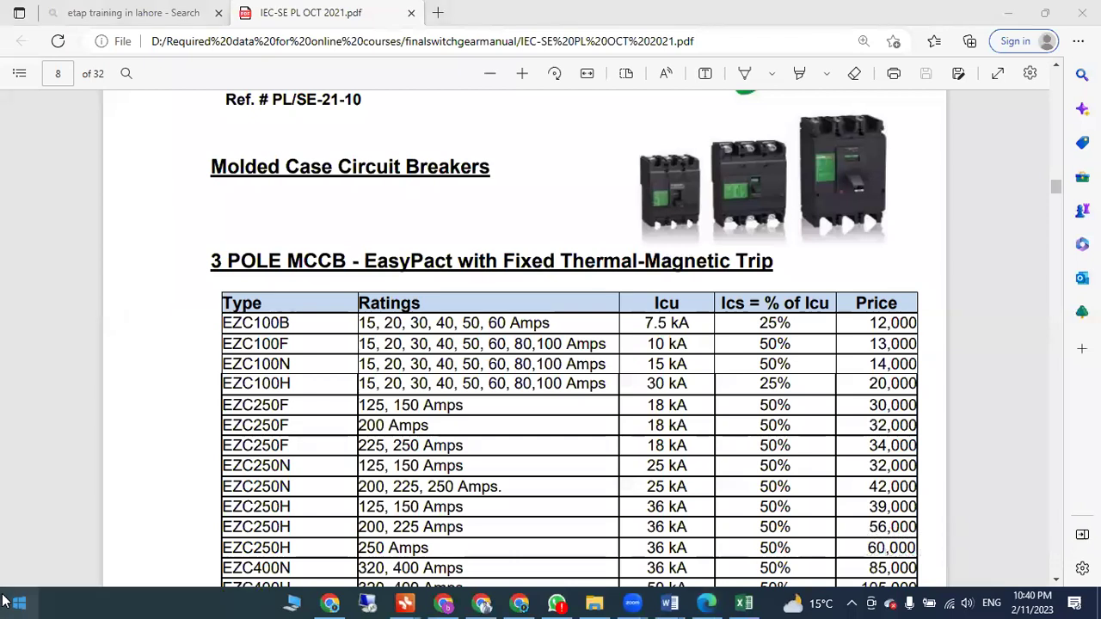
{"action": "type", "text": "etap"}
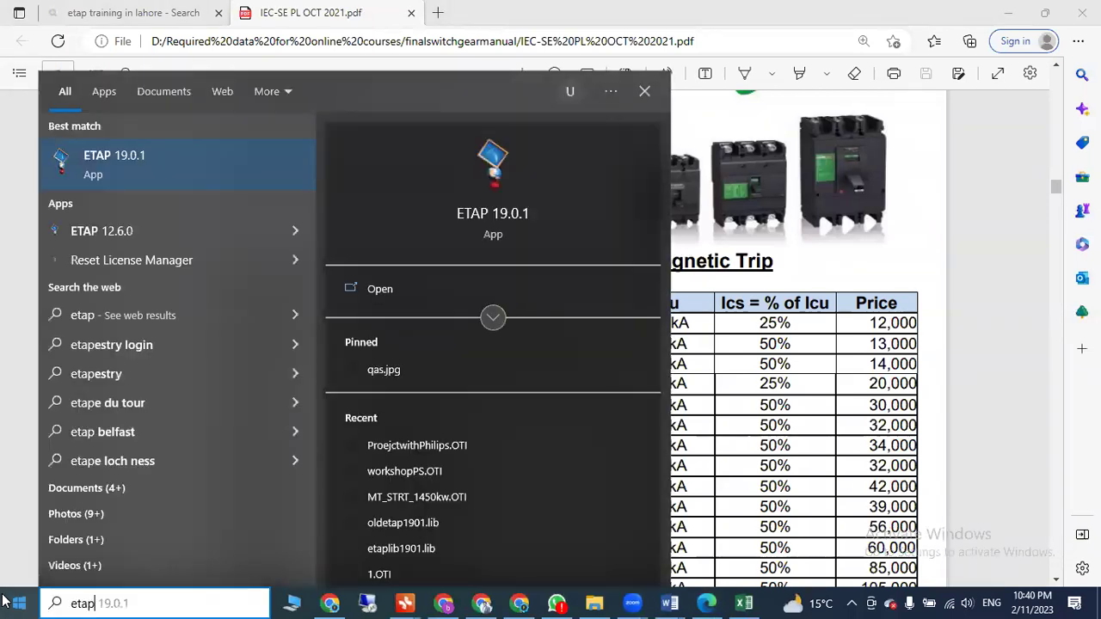
{"action": "key", "text": "Return"}
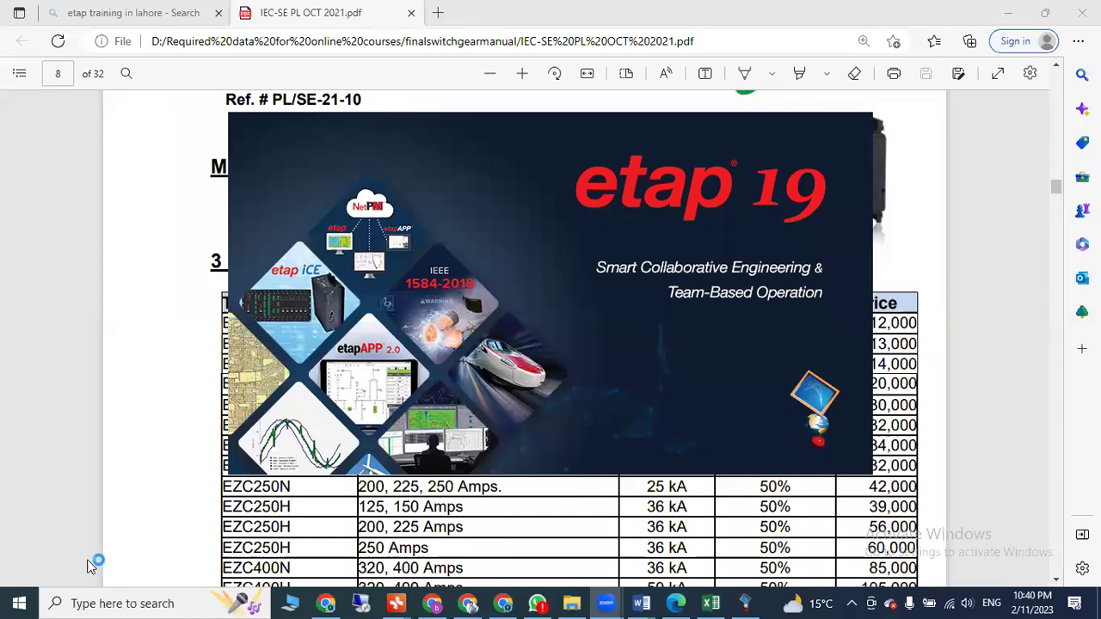
Launch ETAP 12.6.0 instead and log on to ProjectwithPhilips, accepting the access level.
{"action": "left_click", "coordinate": [3, 599]}
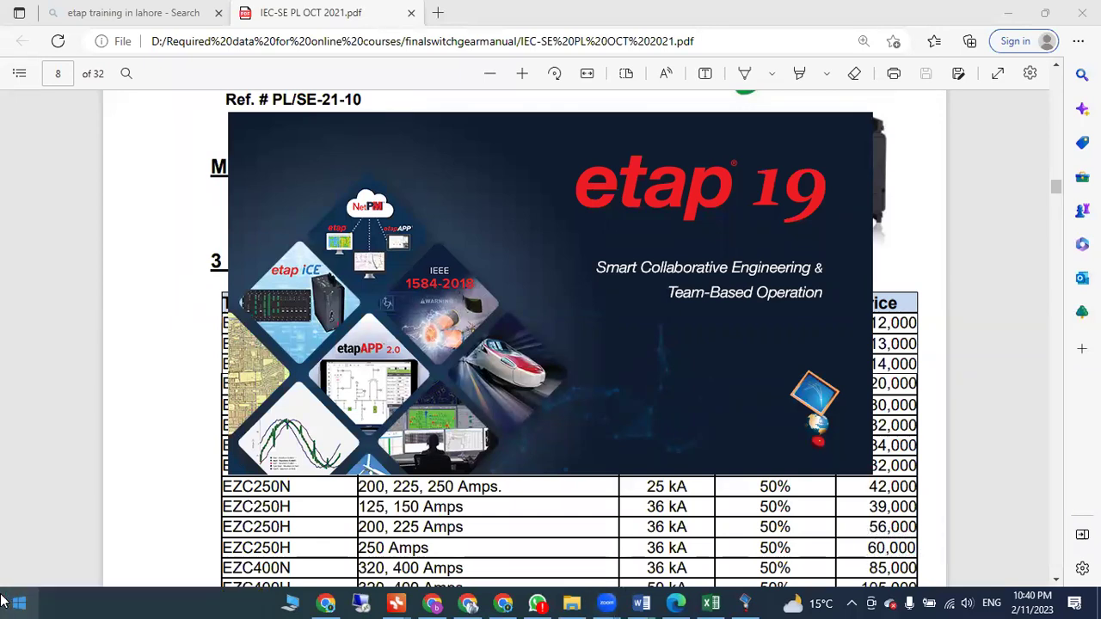
{"action": "type", "text": "etap"}
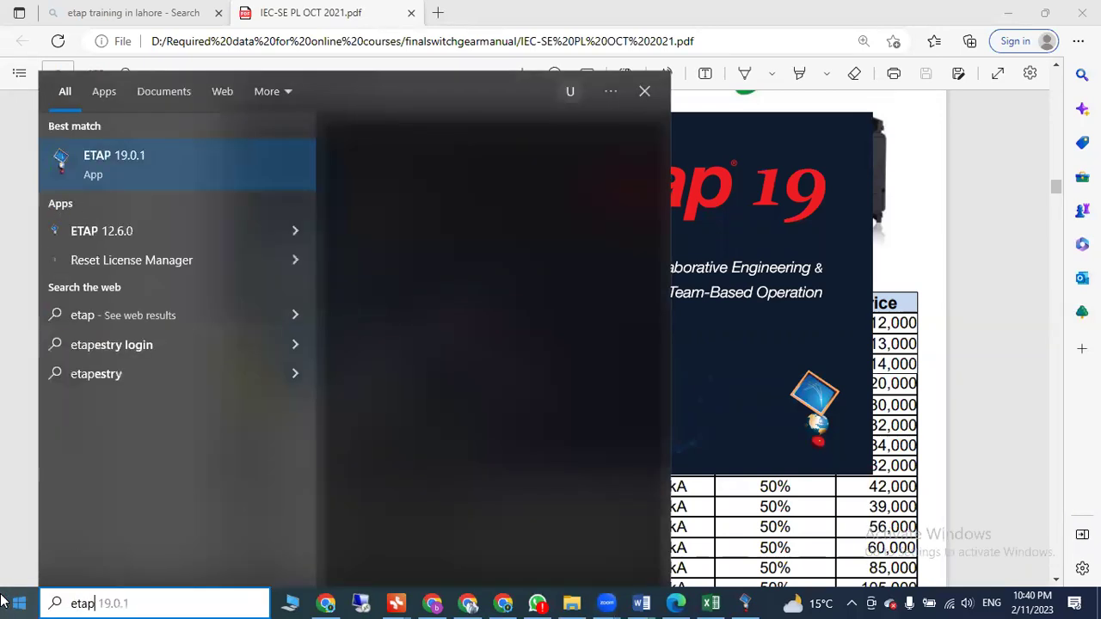
{"action": "key", "text": "Down"}
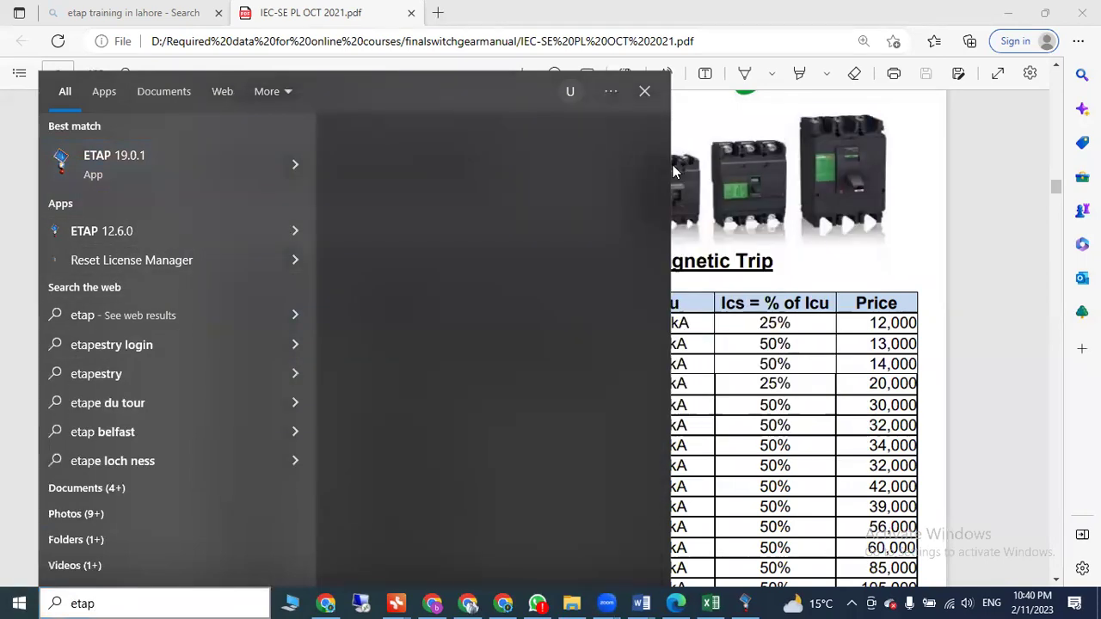
{"action": "left_click", "coordinate": [675, 170]}
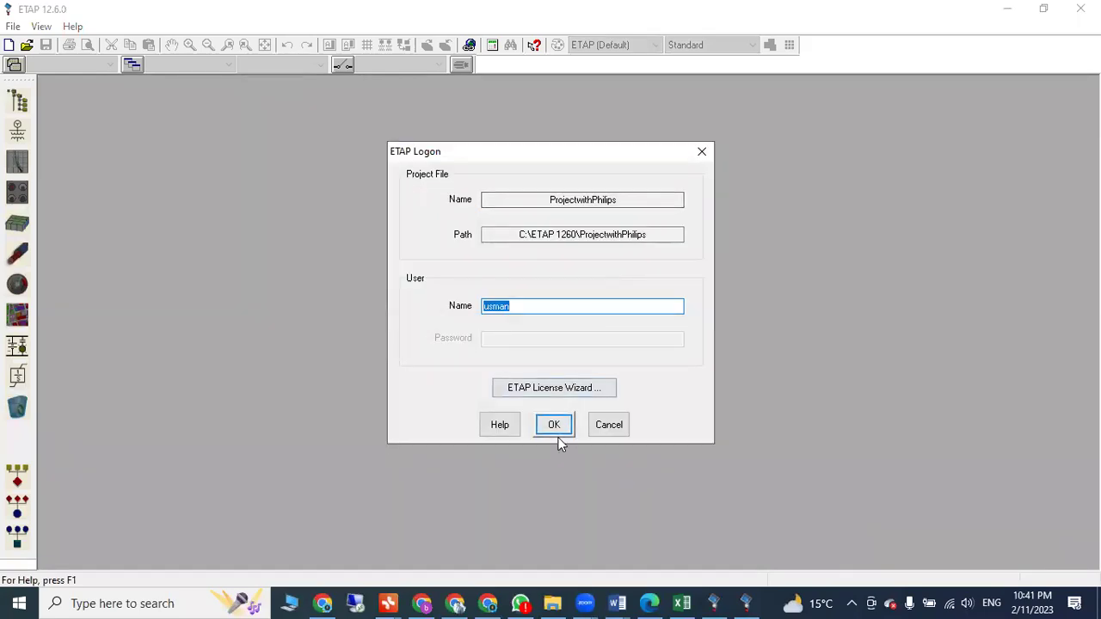
{"action": "left_click", "coordinate": [554, 430]}
{"action": "left_click", "coordinate": [555, 423]}
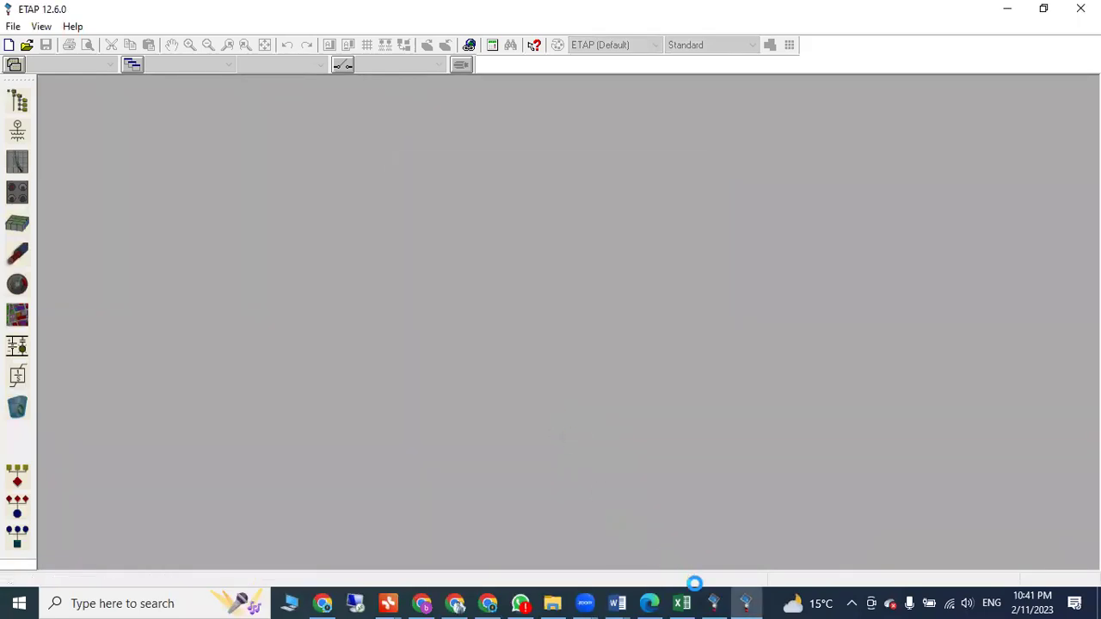
{"action": "left_click", "coordinate": [681, 603]}
{"action": "left_click", "coordinate": [649, 603]}
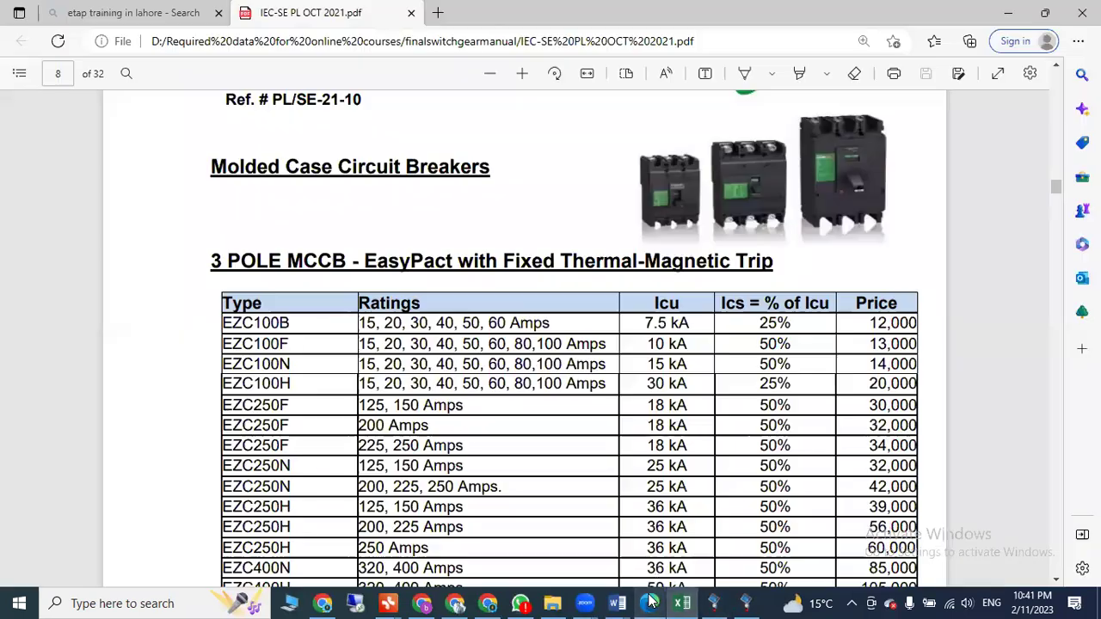
{"action": "scroll", "coordinate": [632, 422], "scroll_direction": "down", "scroll_amount": 1}
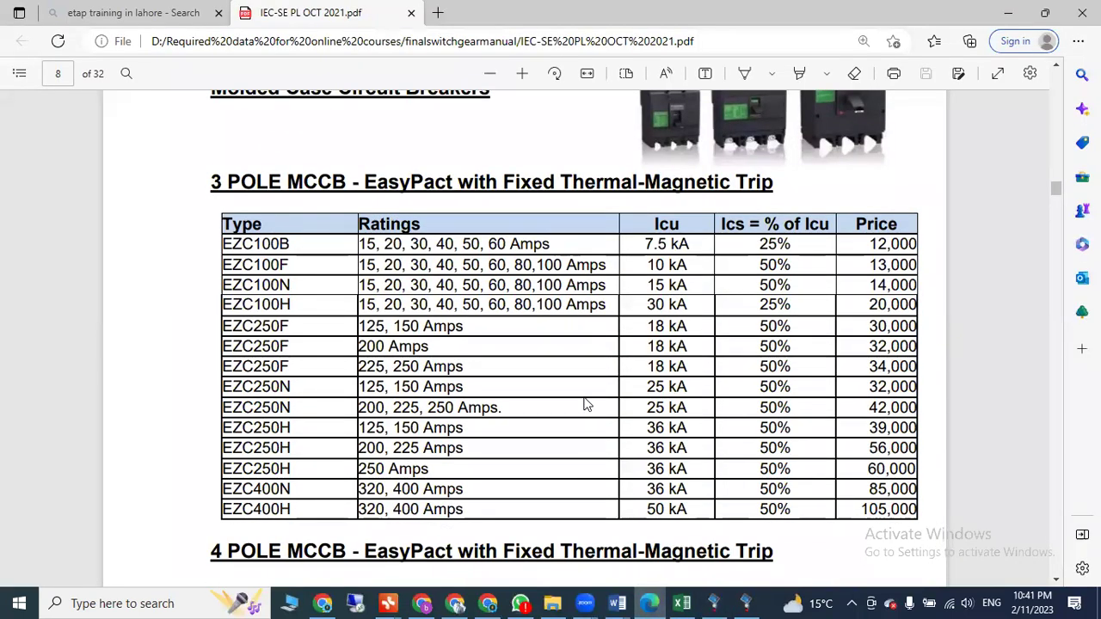
{"action": "double_click", "coordinate": [655, 366]}
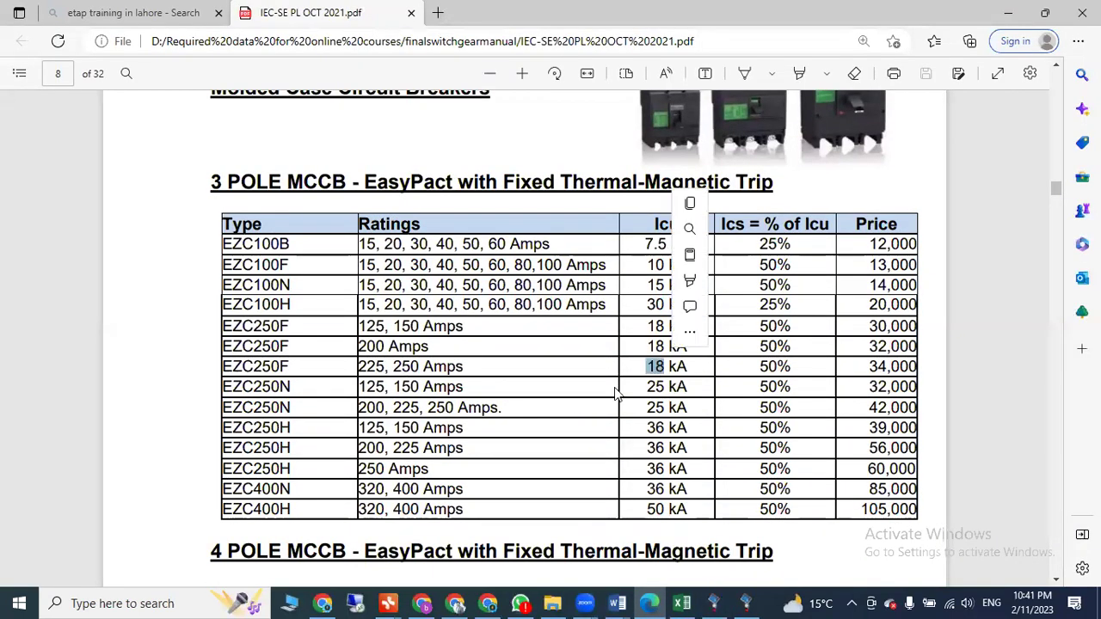
{"action": "left_click_drag", "start_coordinate": [365, 359], "coordinate": [376, 382]}
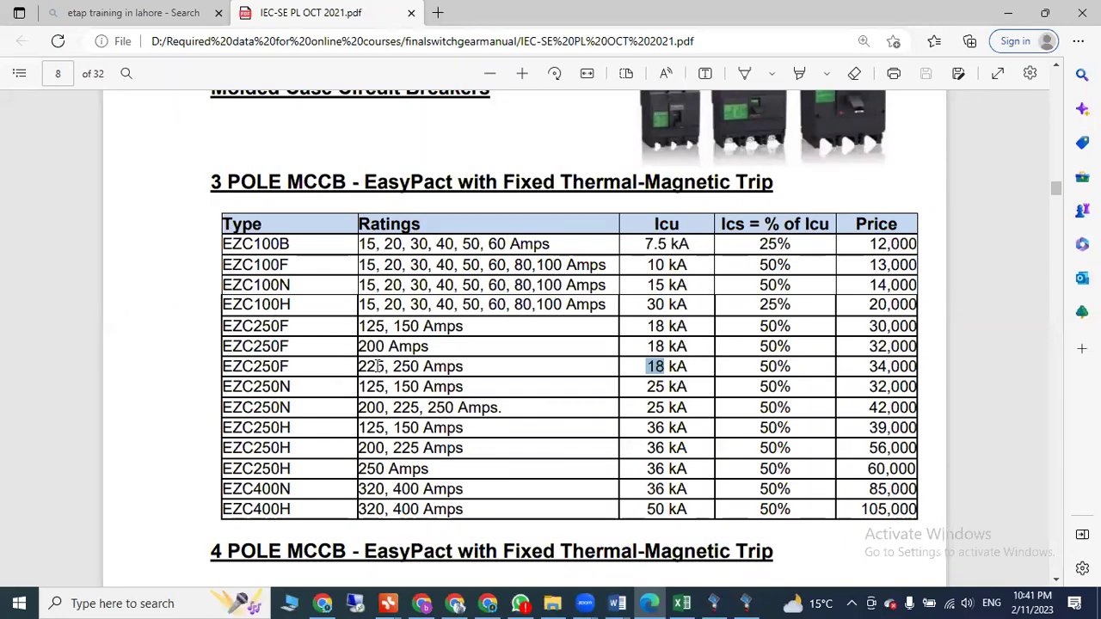
{"action": "left_click", "coordinate": [660, 375]}
Switch to ETAP, dismiss the error, load the project and save it.
{"action": "left_click", "coordinate": [745, 603]}
{"action": "left_click", "coordinate": [602, 334]}
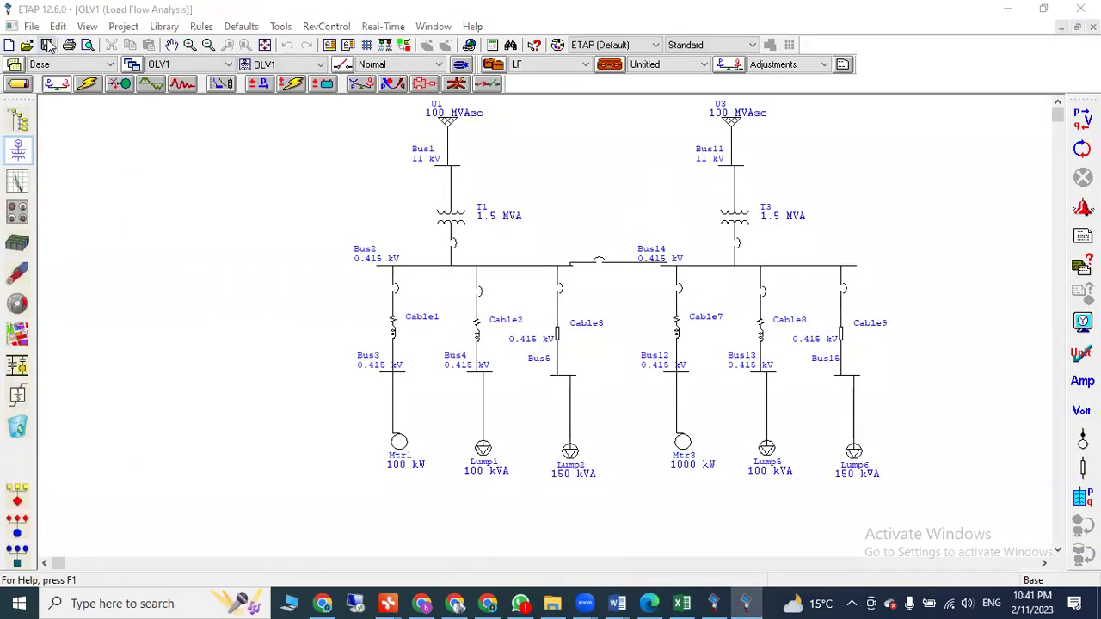
{"action": "left_click", "coordinate": [48, 45]}
{"action": "left_click", "coordinate": [559, 388]}
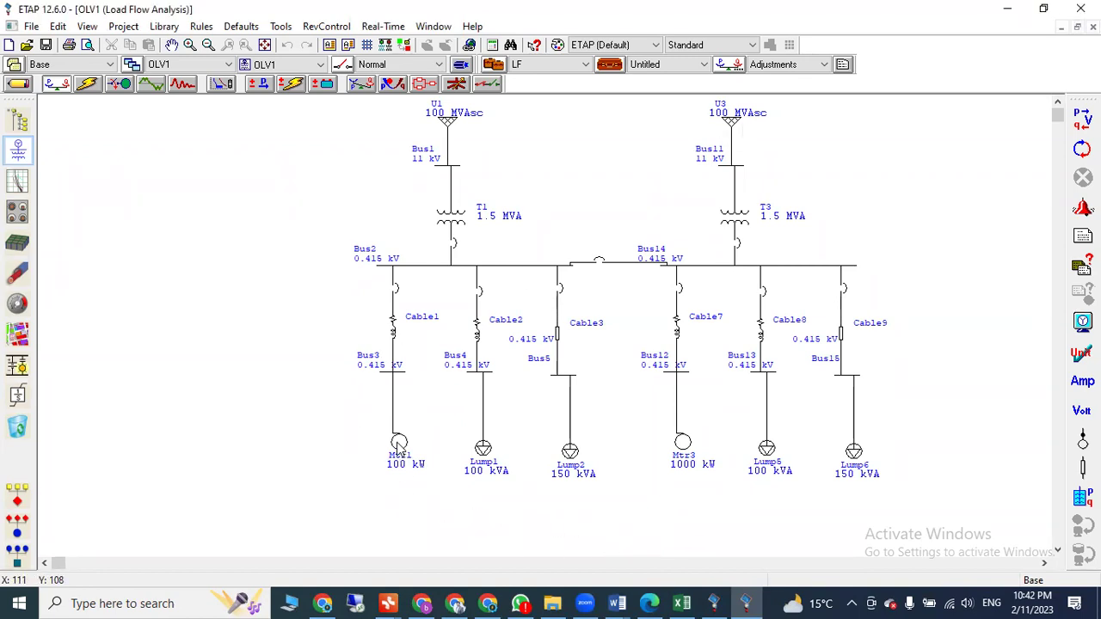
Set the Cable2, Cable3, Cable7 and below-T3 breakers to open.
{"action": "right_click", "coordinate": [480, 296]}
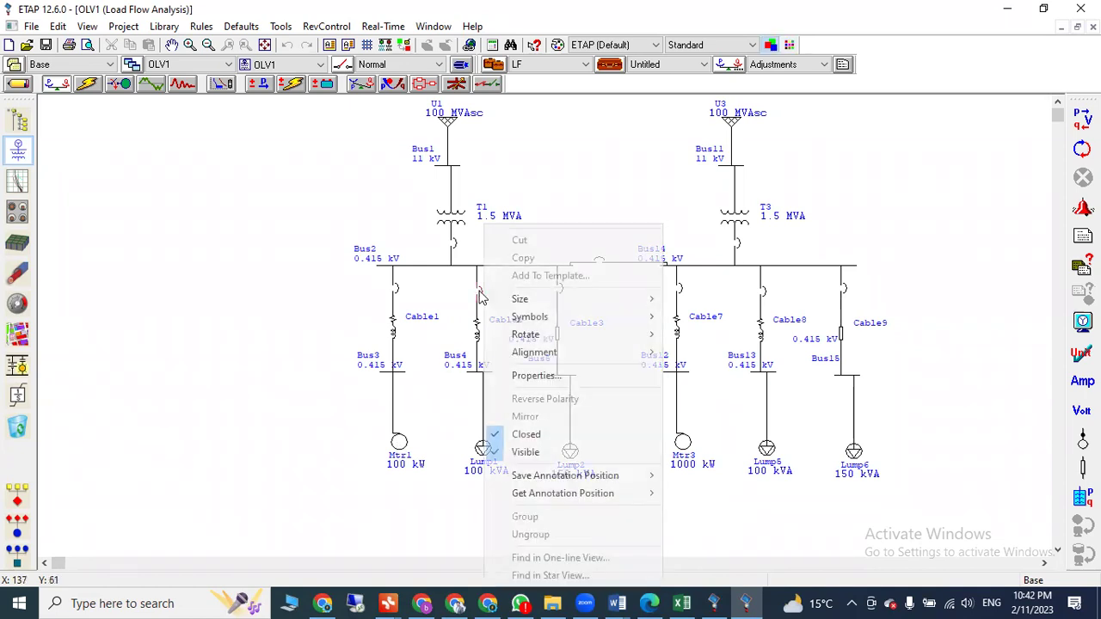
{"action": "left_click", "coordinate": [548, 426]}
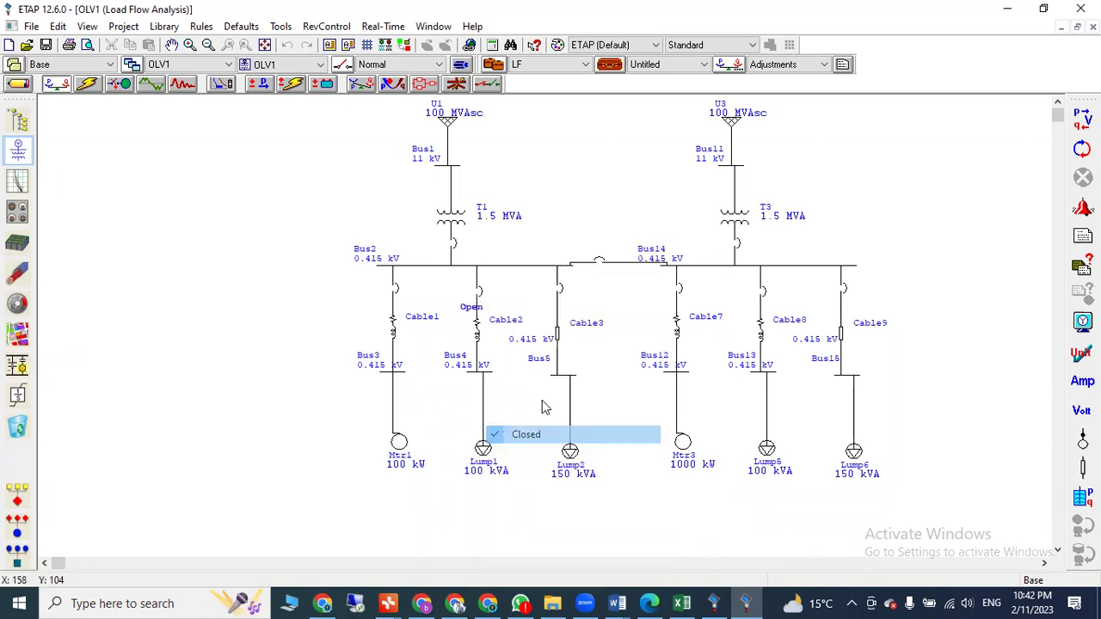
{"action": "right_click", "coordinate": [560, 297]}
{"action": "left_click", "coordinate": [602, 433]}
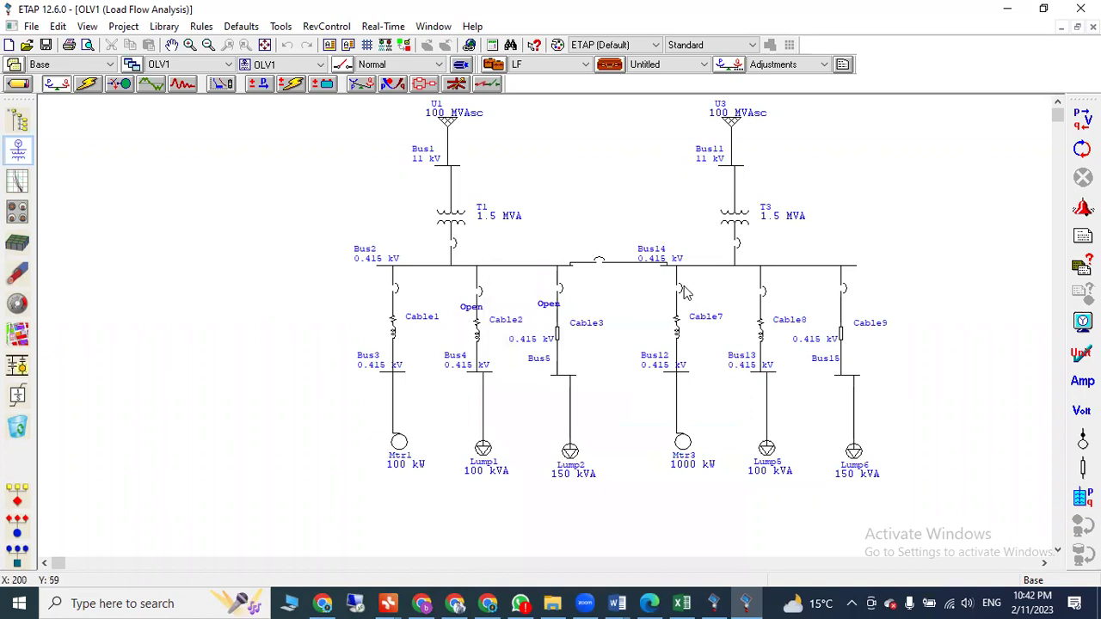
{"action": "right_click", "coordinate": [679, 292]}
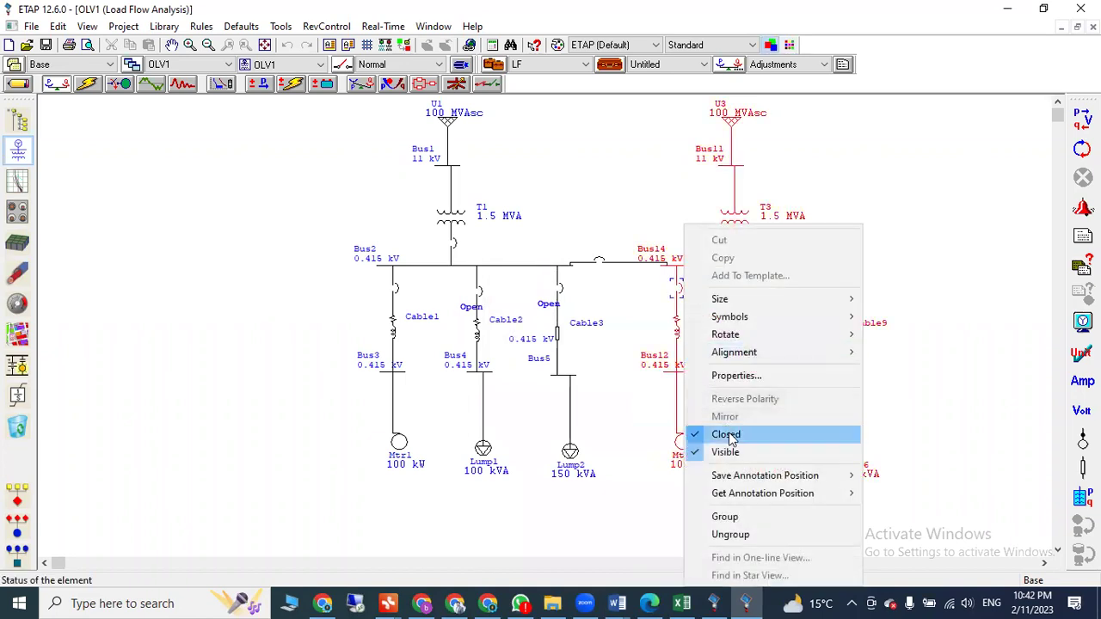
{"action": "left_click", "coordinate": [748, 432]}
{"action": "right_click", "coordinate": [762, 294]}
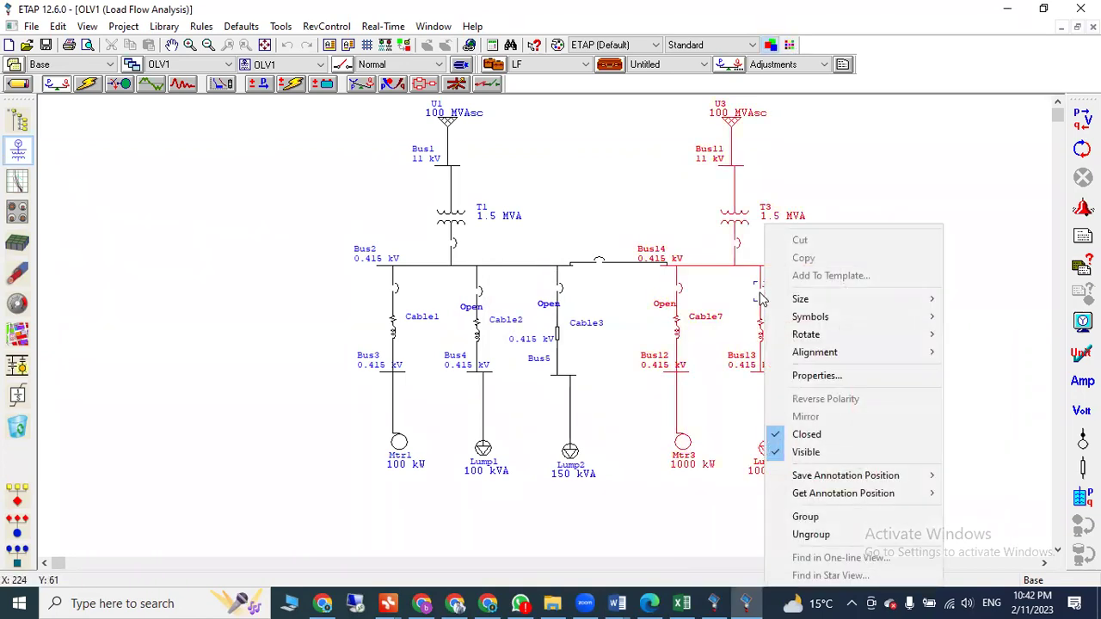
{"action": "left_click", "coordinate": [740, 248]}
{"action": "right_click", "coordinate": [737, 245]}
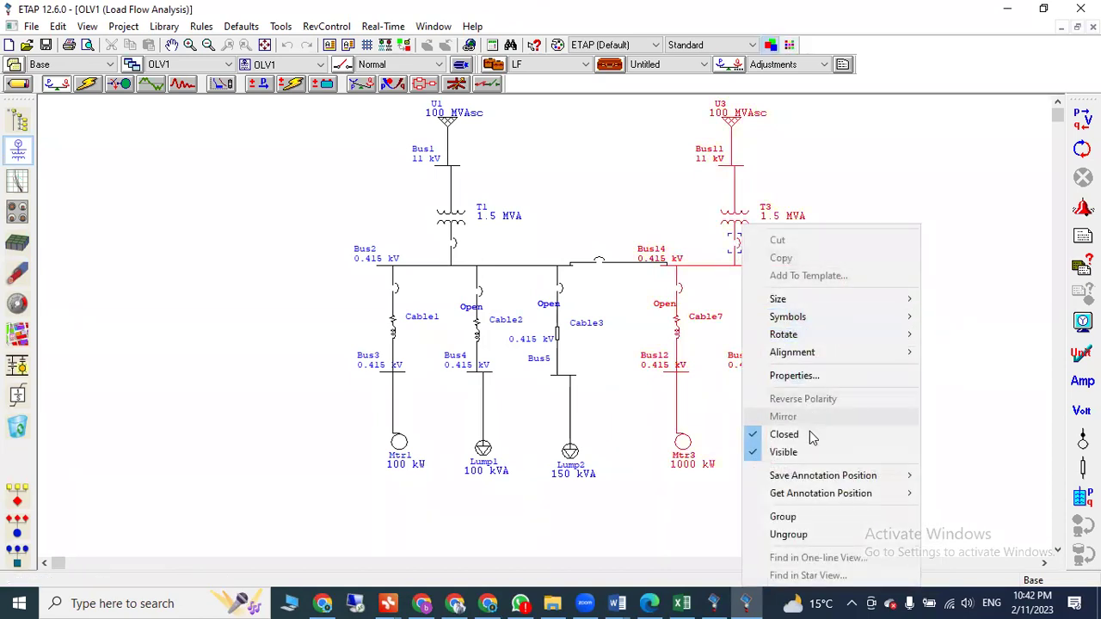
{"action": "left_click", "coordinate": [783, 434]}
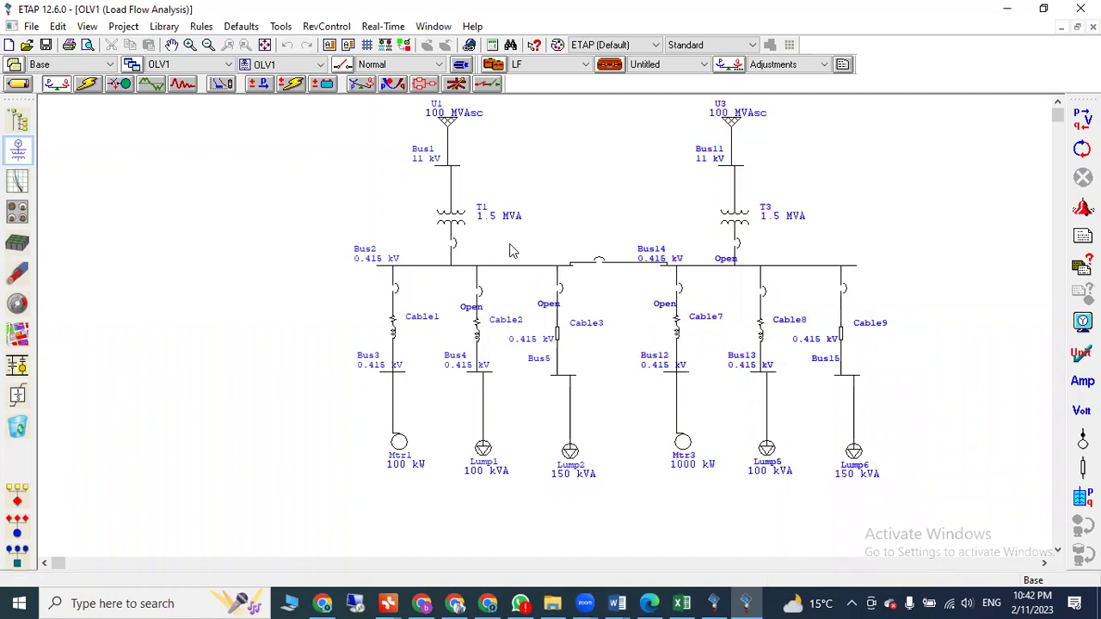
Change Mtr1's nameplate from 100 to 90 kW with NEC typical values and run load flow.
{"action": "double_click", "coordinate": [398, 442]}
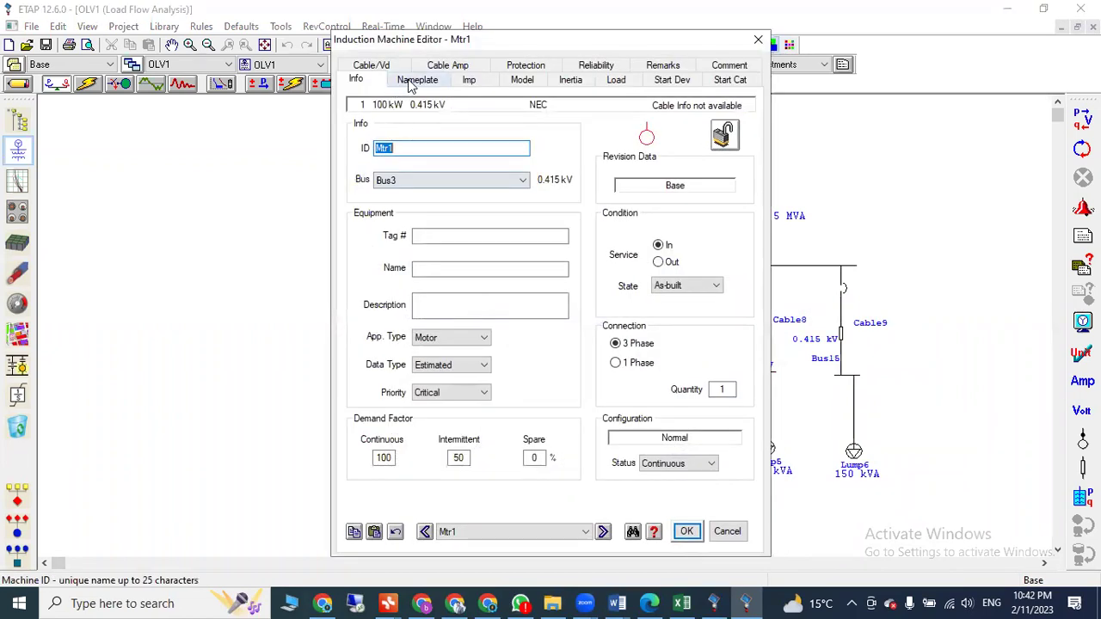
{"action": "left_click", "coordinate": [416, 80]}
{"action": "double_click", "coordinate": [411, 167]}
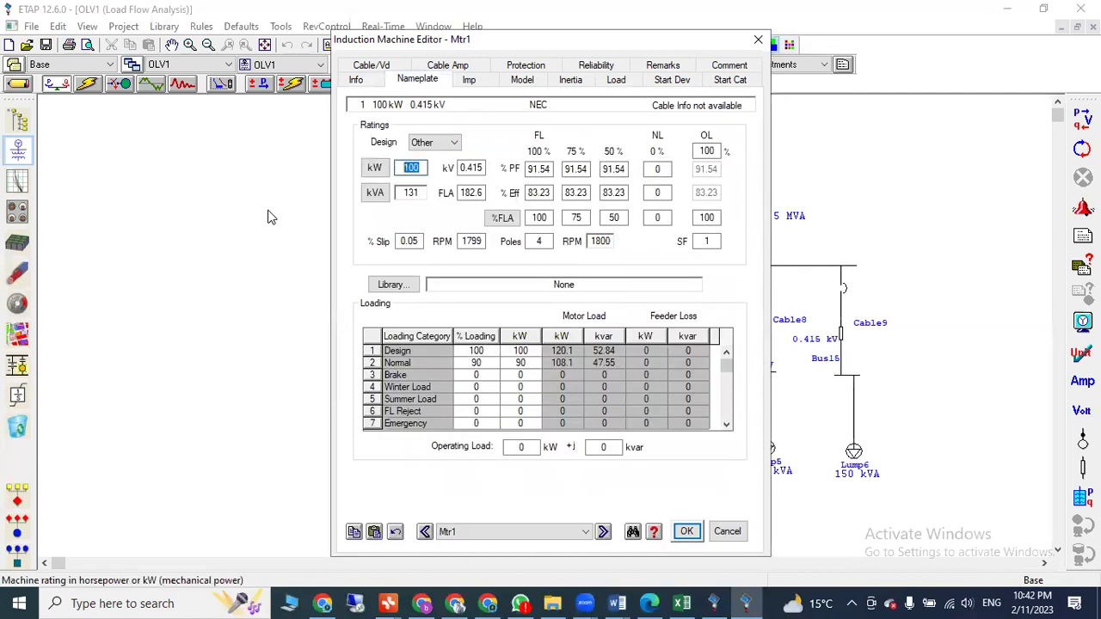
{"action": "type", "text": "90"}
{"action": "key", "text": "Return"}
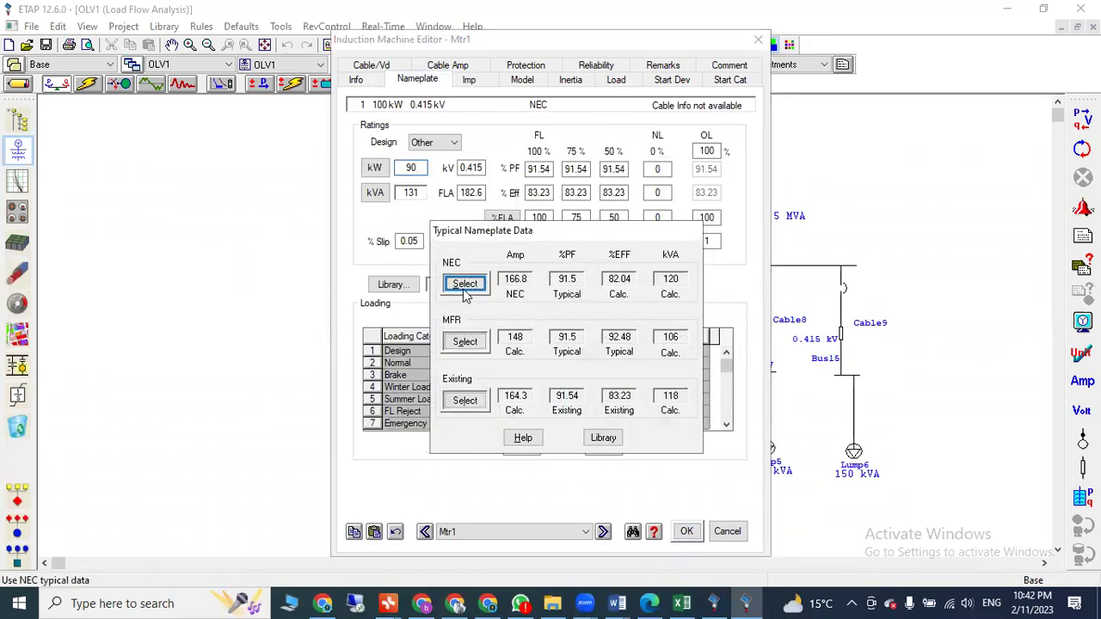
{"action": "left_click", "coordinate": [457, 289]}
{"action": "left_click", "coordinate": [196, 339]}
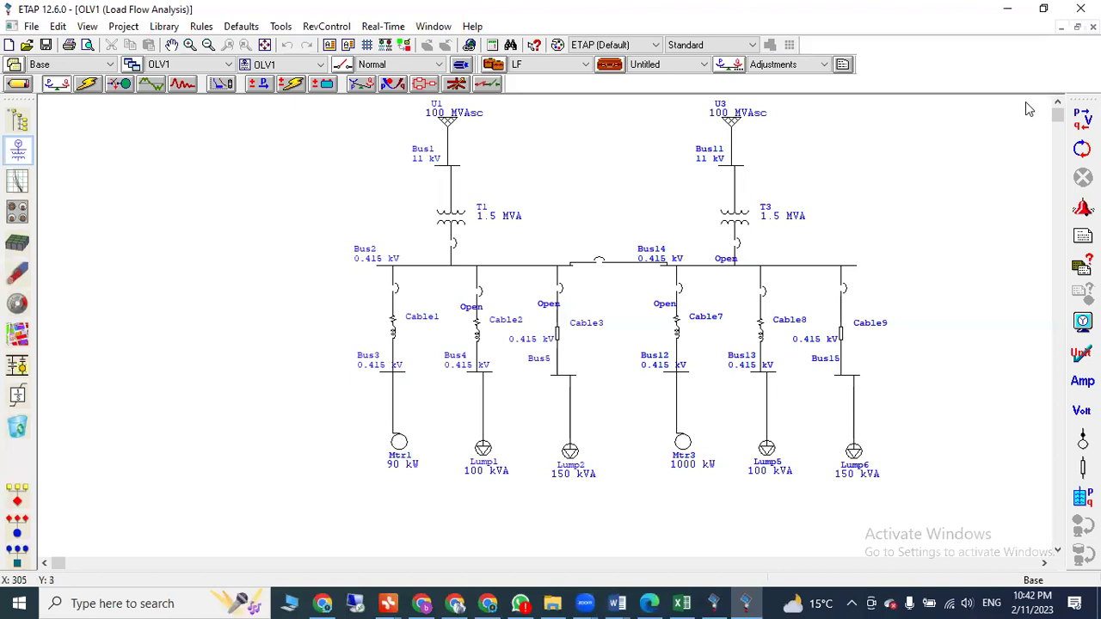
{"action": "left_click", "coordinate": [1081, 122]}
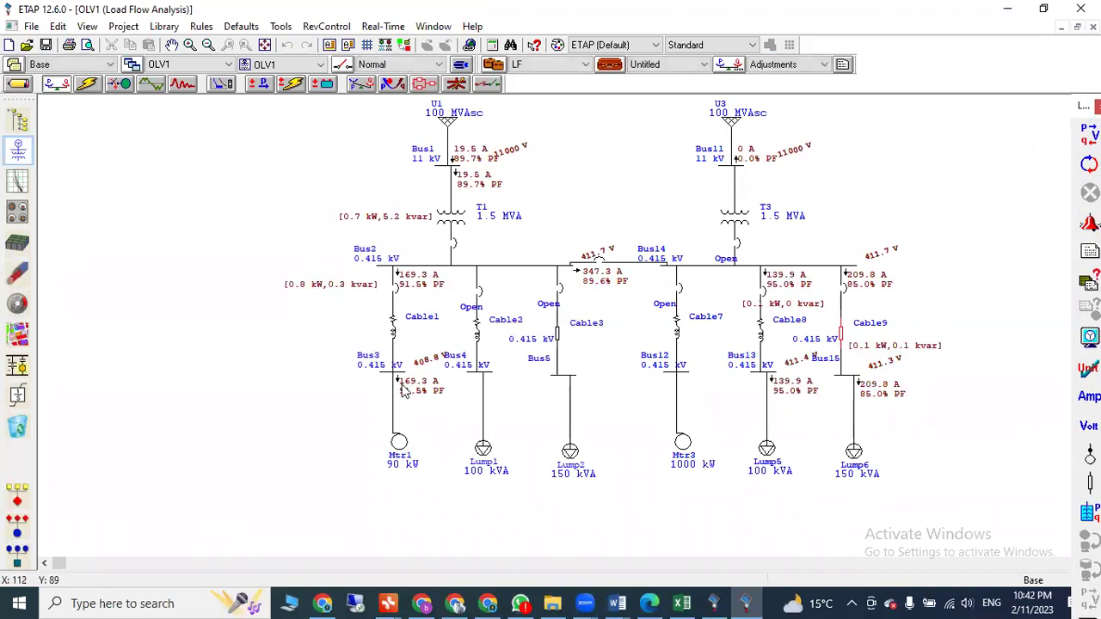
Check Mtr1's 82.04 efficiency and 166.8 A full-load current, then close and fit the diagram.
{"action": "scroll", "coordinate": [398, 397], "scroll_direction": "up", "scroll_amount": 2}
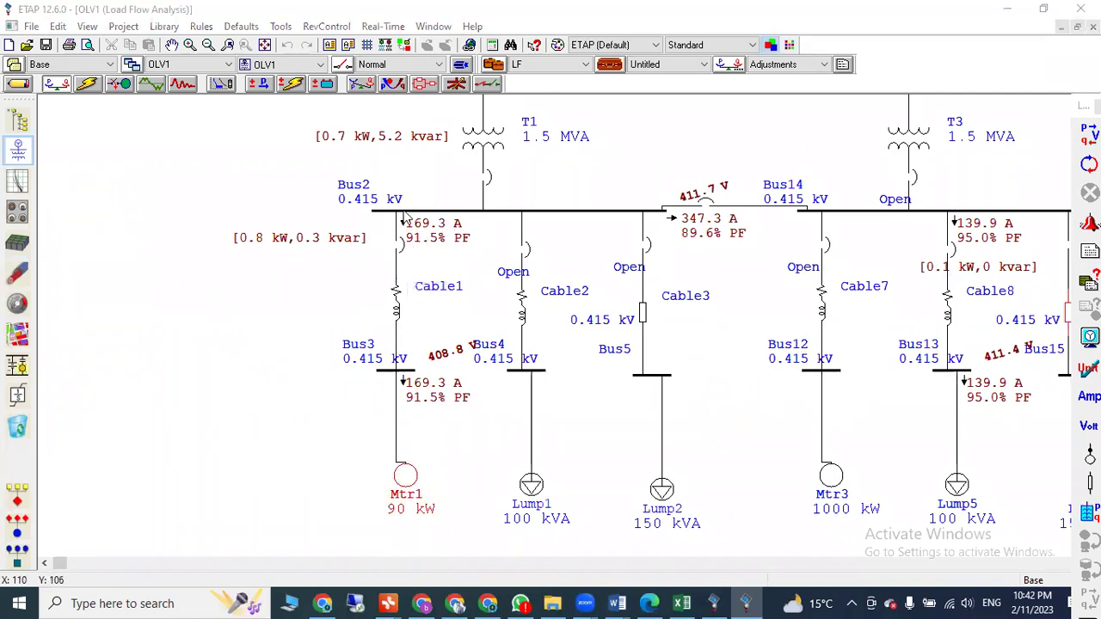
{"action": "left_click", "coordinate": [417, 78]}
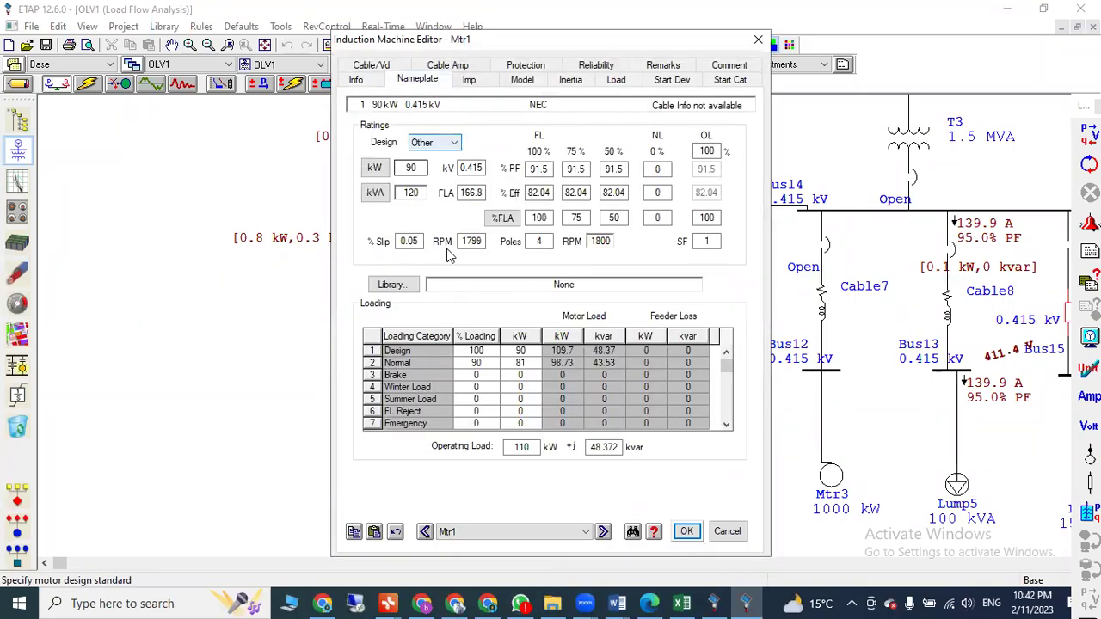
{"action": "left_click", "coordinate": [542, 193]}
{"action": "double_click", "coordinate": [540, 192]}
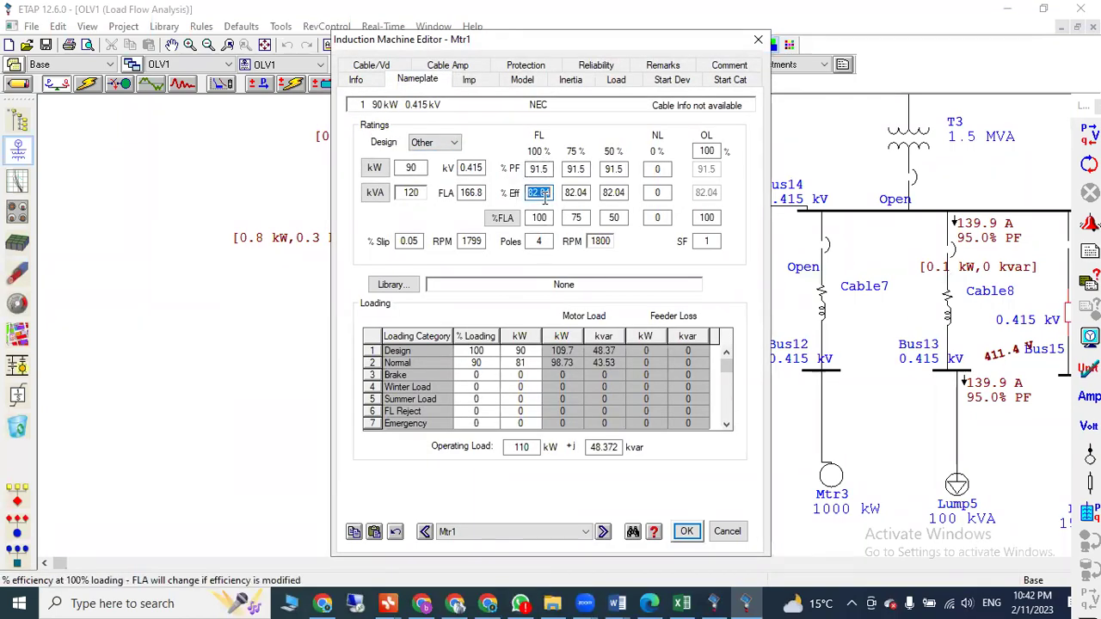
{"action": "left_click", "coordinate": [471, 192]}
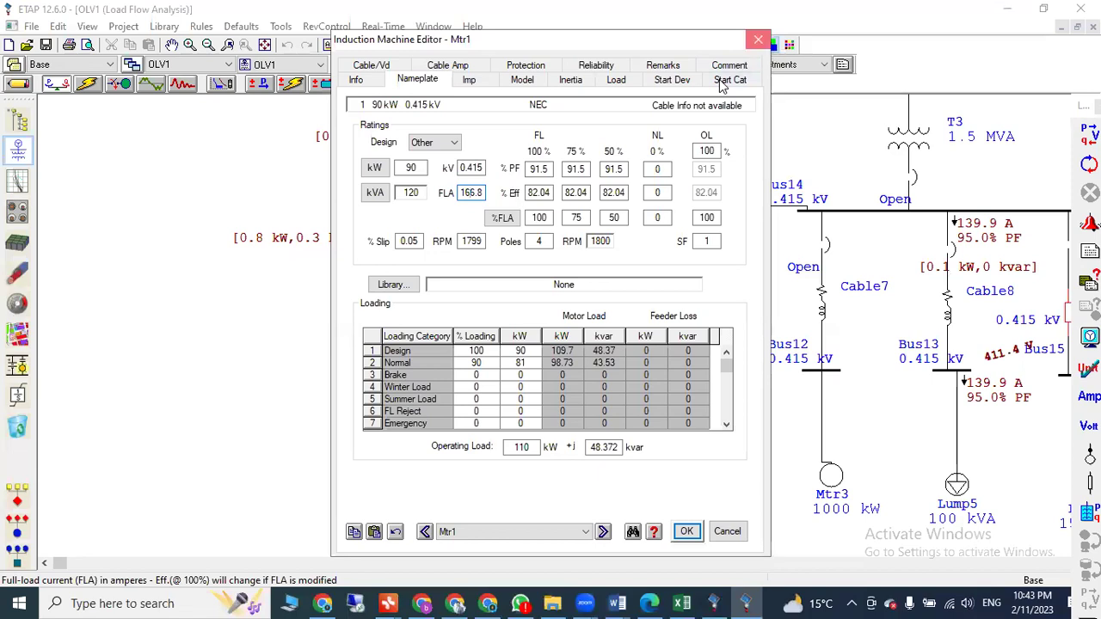
{"action": "key", "text": "Return"}
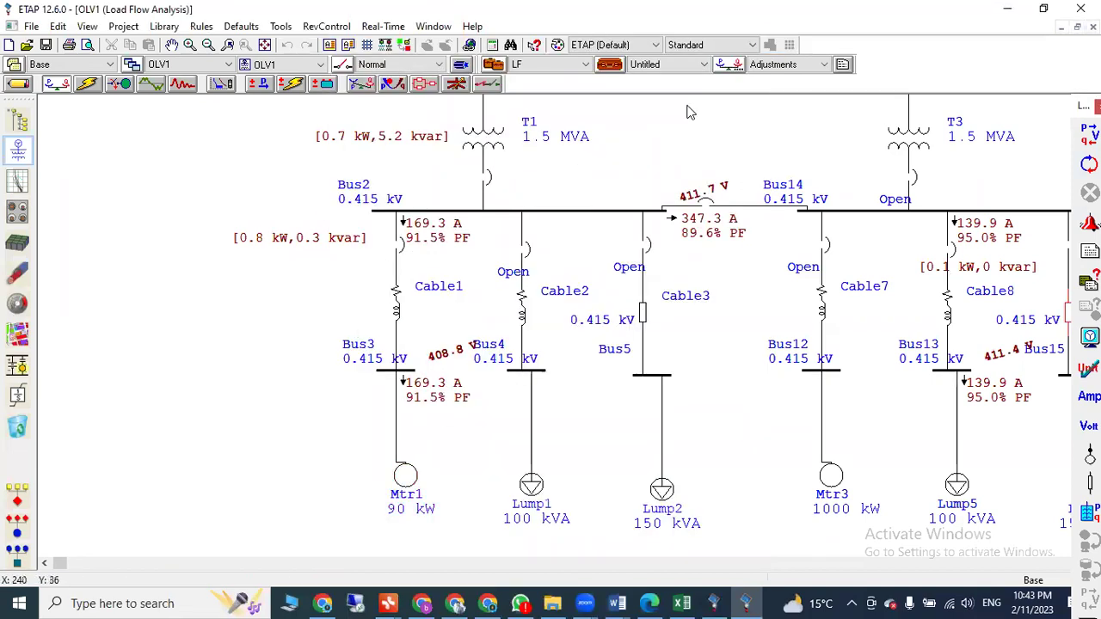
{"action": "left_click", "coordinate": [221, 83]}
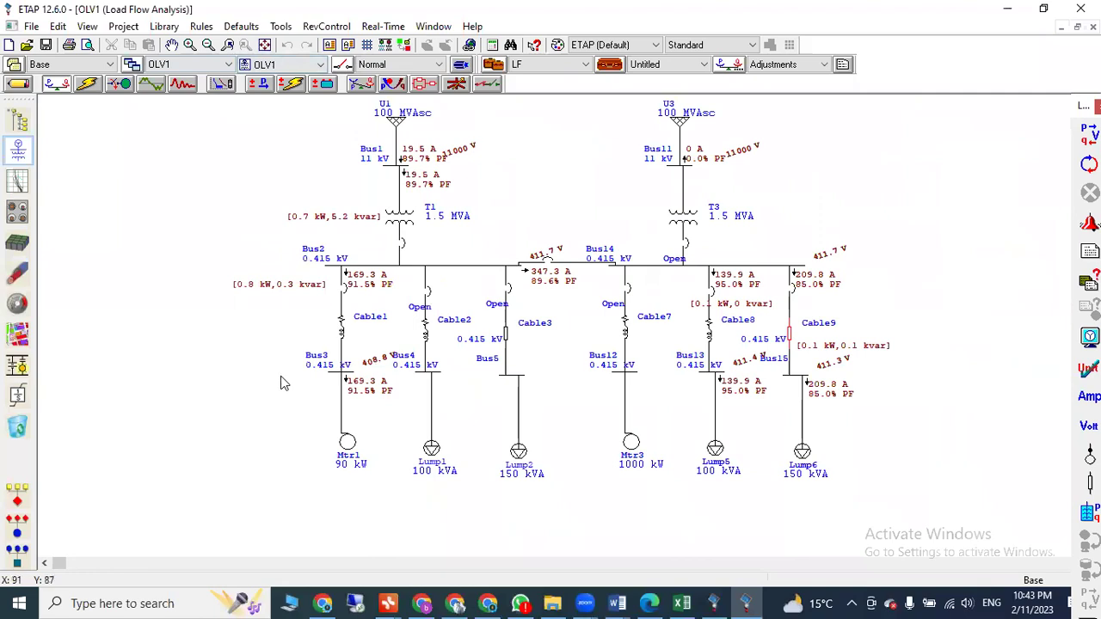
{"action": "scroll", "coordinate": [284, 335], "scroll_direction": "up", "scroll_amount": 1}
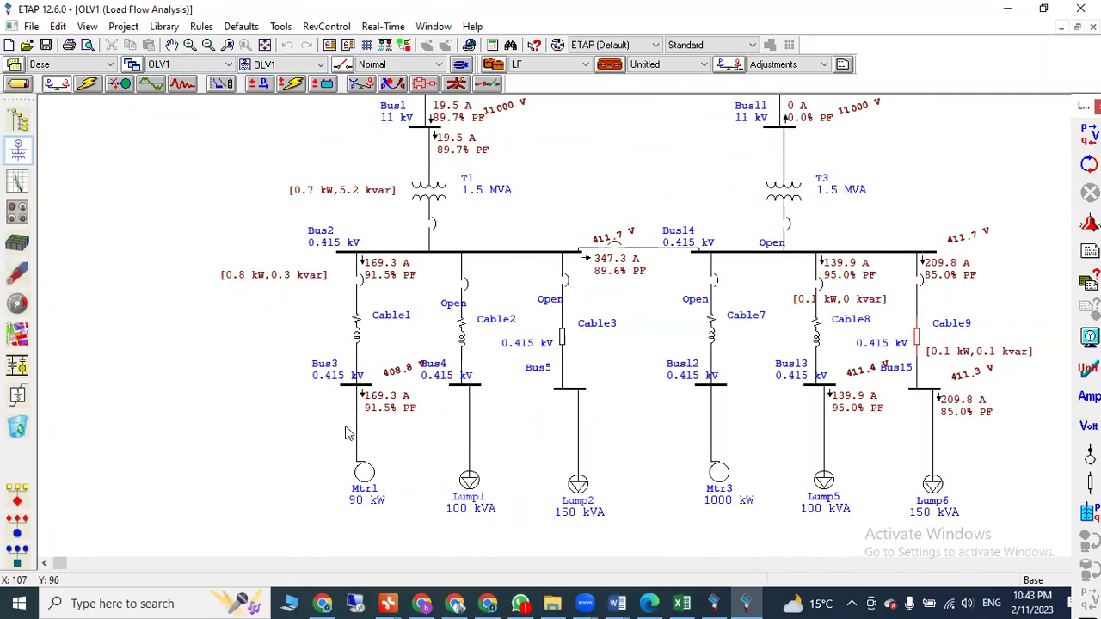
Switch to short-circuit analysis and mark Bus3 as the faulted bus.
{"action": "left_click", "coordinate": [86, 83]}
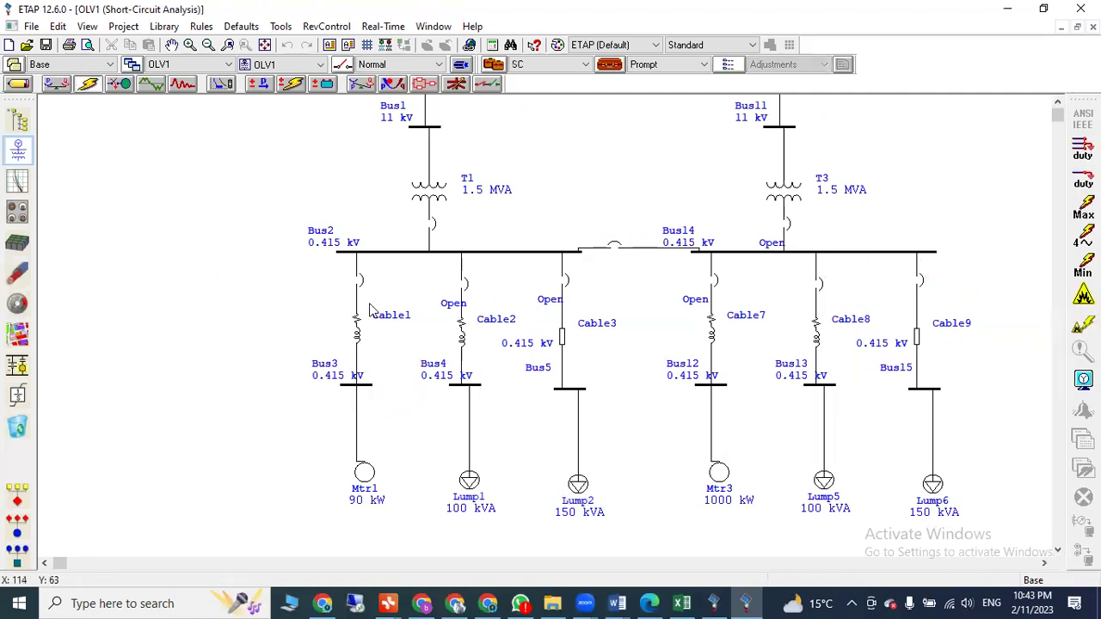
{"action": "right_click", "coordinate": [363, 385]}
{"action": "key", "text": "Escape"}
{"action": "right_click", "coordinate": [364, 388]}
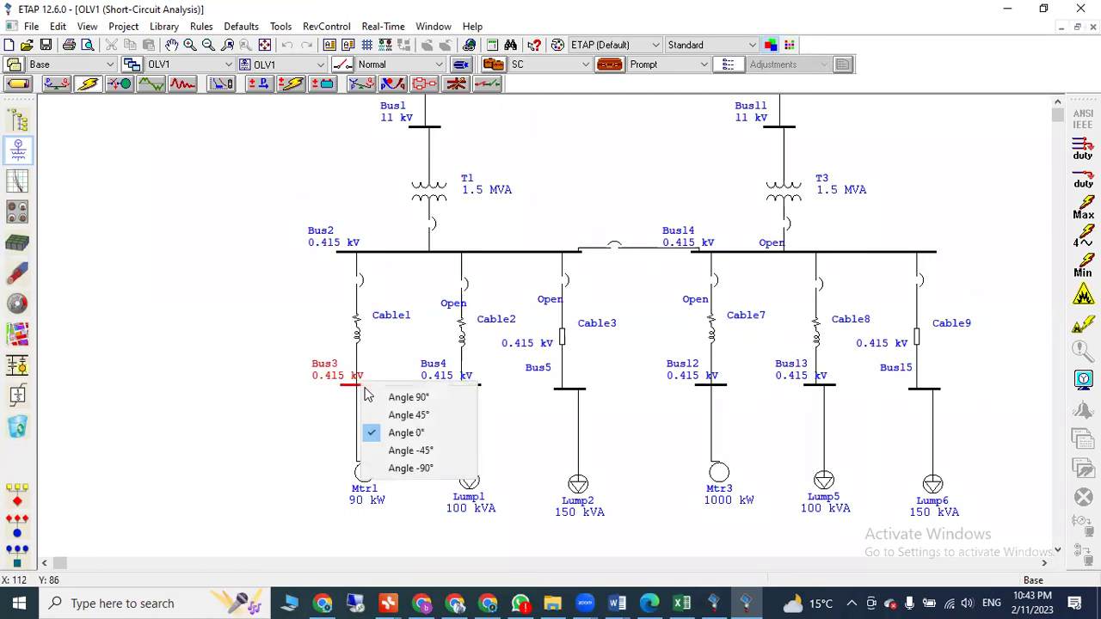
{"action": "right_click", "coordinate": [352, 389]}
{"action": "right_click", "coordinate": [341, 388]}
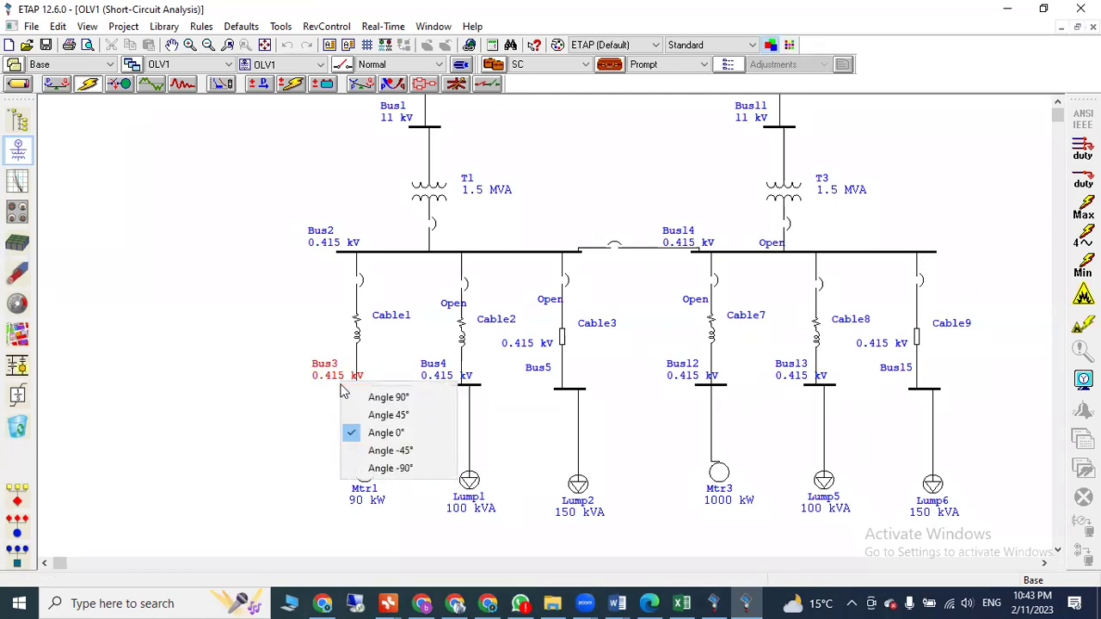
{"action": "key", "text": "Escape"}
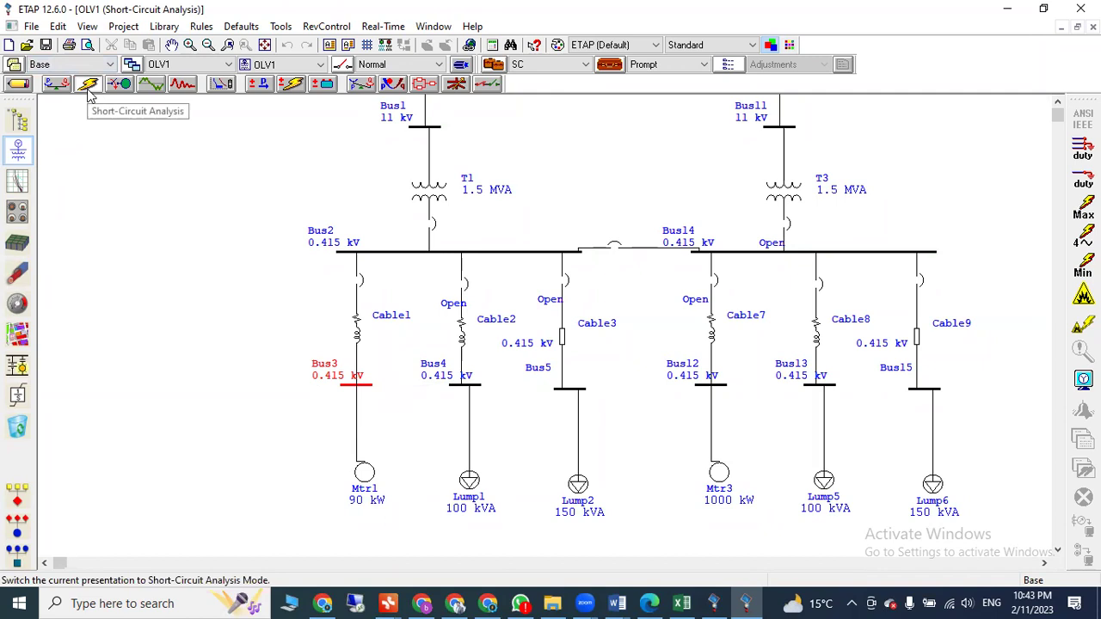
{"action": "right_click", "coordinate": [365, 388]}
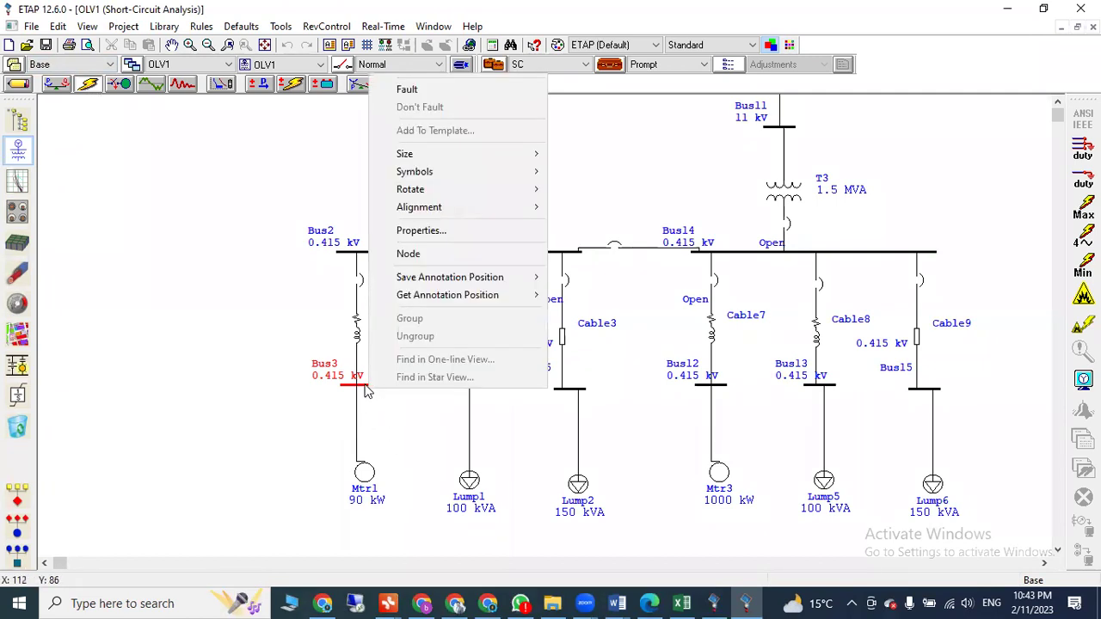
{"action": "left_click", "coordinate": [407, 91]}
Run the Device Duty study with the default report name and place the 16.1 kA result beside Bus3.
{"action": "left_click", "coordinate": [1083, 148]}
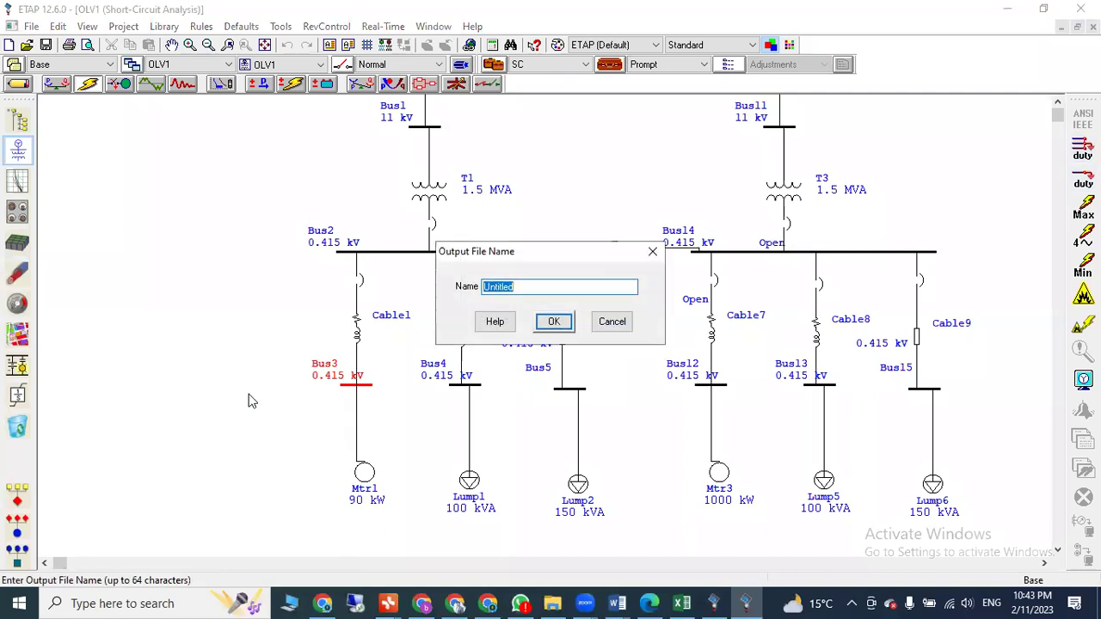
{"action": "left_click", "coordinate": [554, 321]}
{"action": "mouse_move", "coordinate": [395, 399]}
{"action": "left_mouse_down"}
{"action": "mouse_move", "coordinate": [404, 422]}
{"action": "mouse_move", "coordinate": [275, 422]}
{"action": "left_mouse_up"}
{"action": "scroll", "coordinate": [263, 425], "scroll_direction": "up", "scroll_amount": 2}
{"action": "scroll", "coordinate": [268, 422], "scroll_direction": "up", "scroll_amount": 3}
{"action": "scroll", "coordinate": [267, 423], "scroll_direction": "up", "scroll_amount": 2}
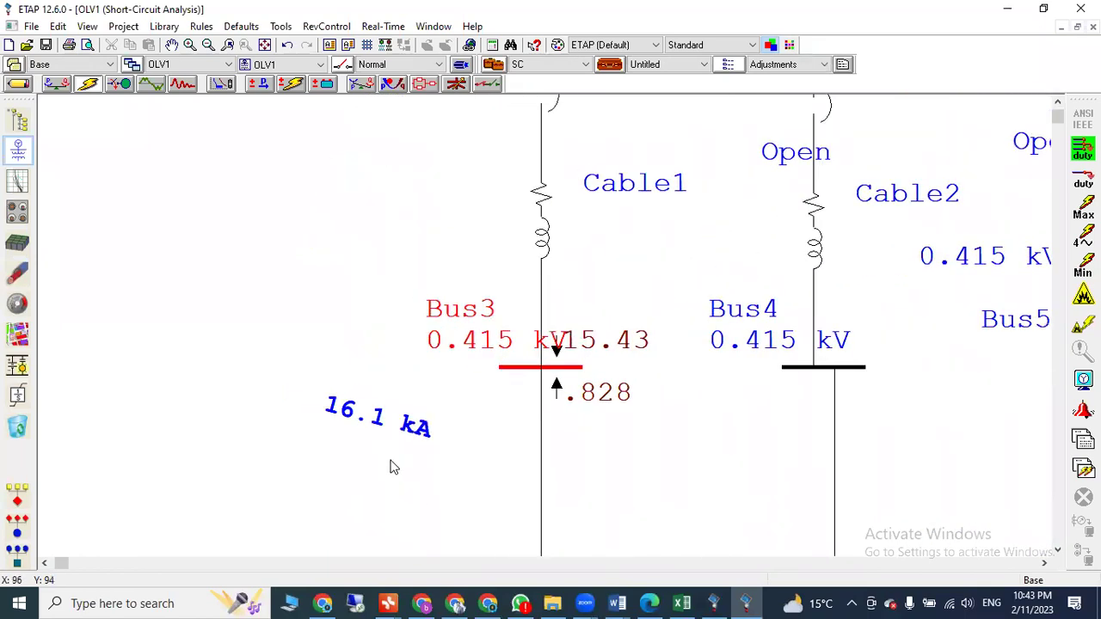
{"action": "scroll", "coordinate": [352, 434], "scroll_direction": "down", "scroll_amount": 1}
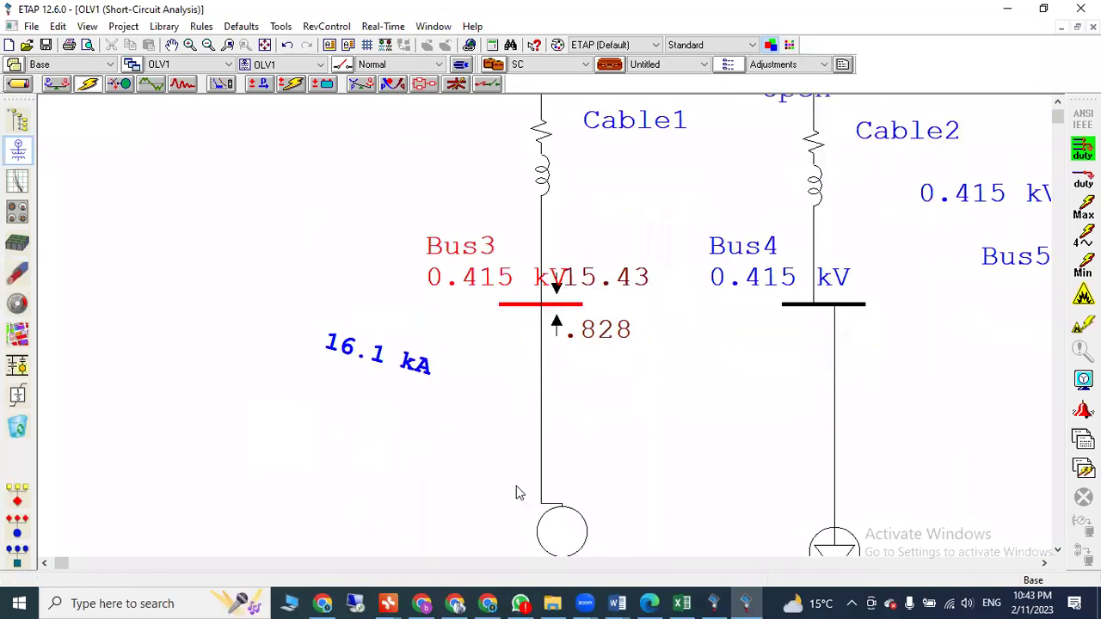
Compare EZC250F (18 kA, 225 A) with EZC250N (25 kA), then review the 90KW breaker model in Excel.
{"action": "left_click", "coordinate": [649, 603]}
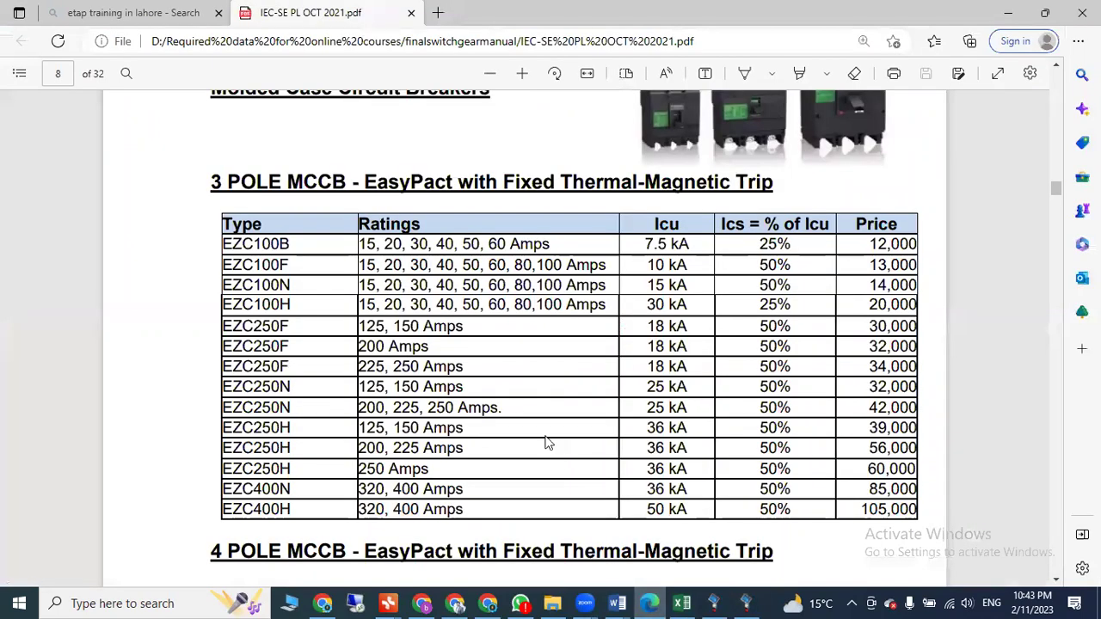
{"action": "double_click", "coordinate": [660, 364]}
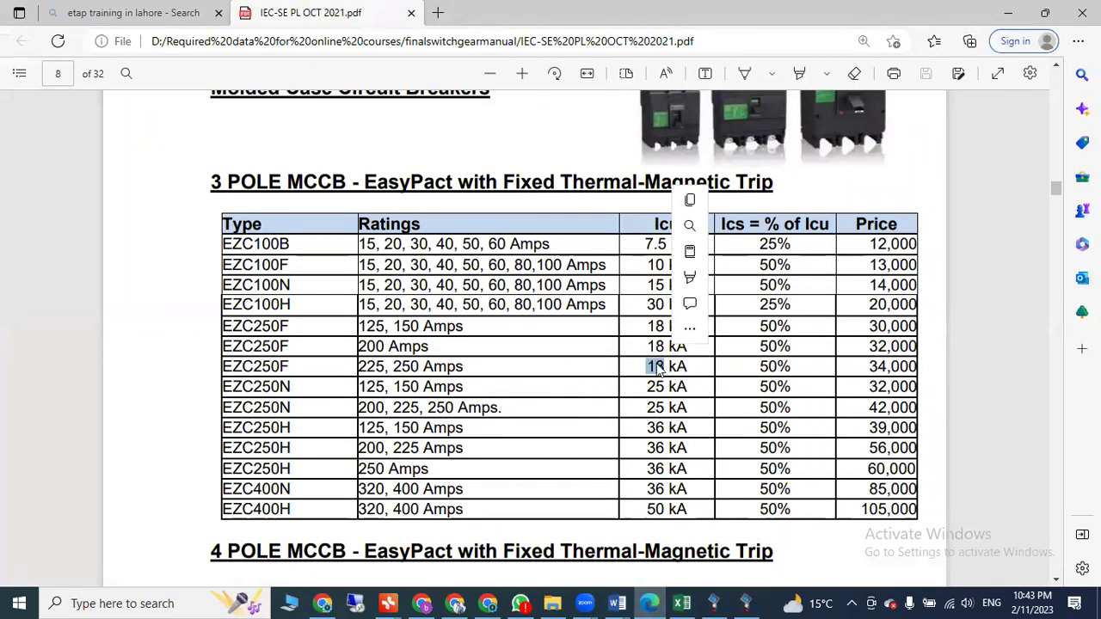
{"action": "double_click", "coordinate": [657, 408]}
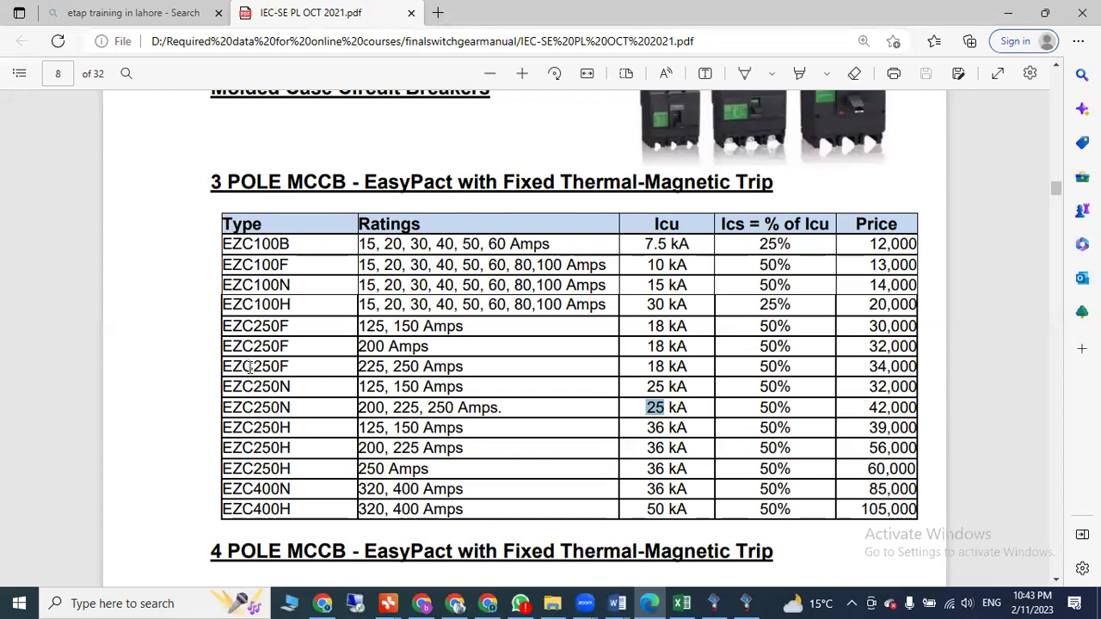
{"action": "double_click", "coordinate": [368, 367]}
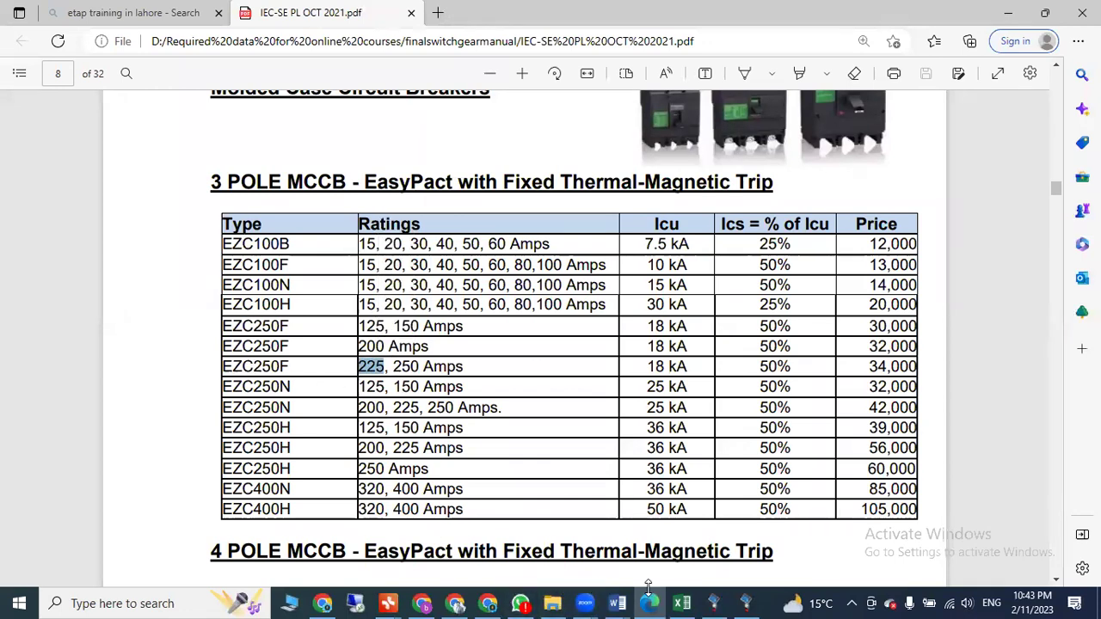
{"action": "left_click", "coordinate": [682, 603]}
{"action": "left_click", "coordinate": [959, 258]}
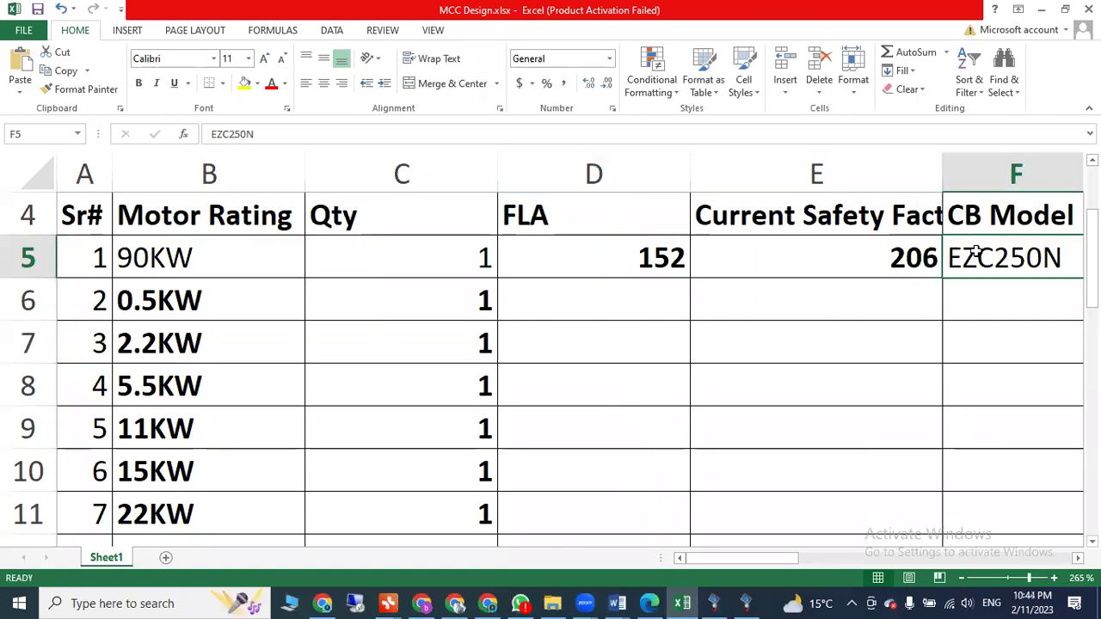
{"action": "key", "text": "Right"}
{"action": "key", "text": "Left"}
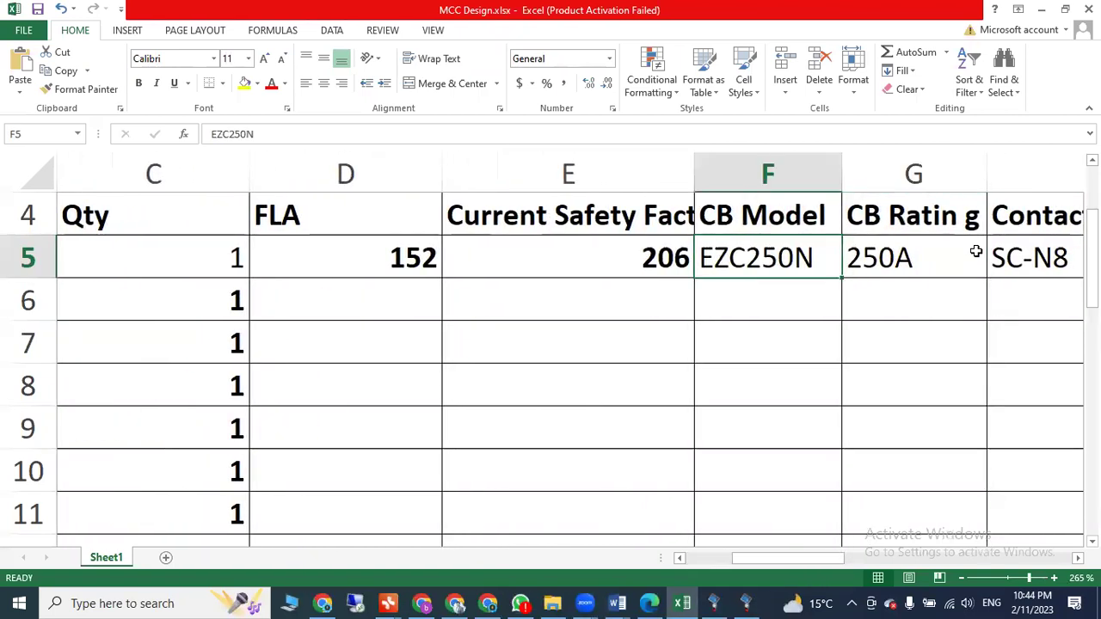
{"action": "left_click", "coordinate": [976, 251]}
{"action": "key", "text": "Right"}
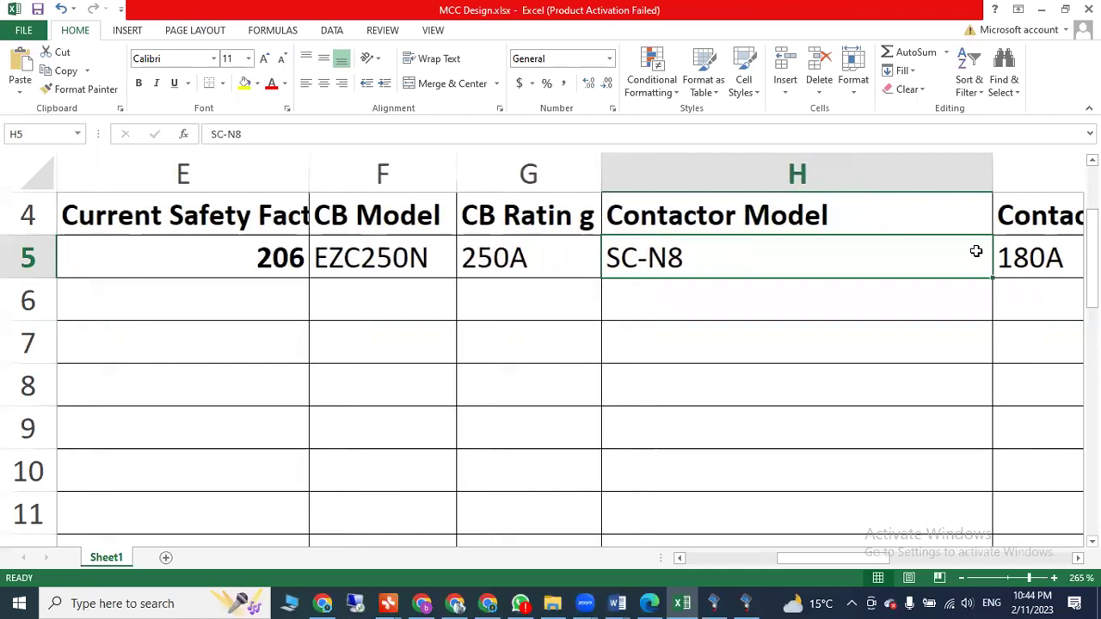
{"action": "key", "text": "Left"}
{"action": "key", "text": "Left"}
{"action": "key", "text": "Left"}
{"action": "key", "text": "Left"}
{"action": "key", "text": "Left"}
{"action": "key", "text": "Left"}
{"action": "key", "text": "Left"}
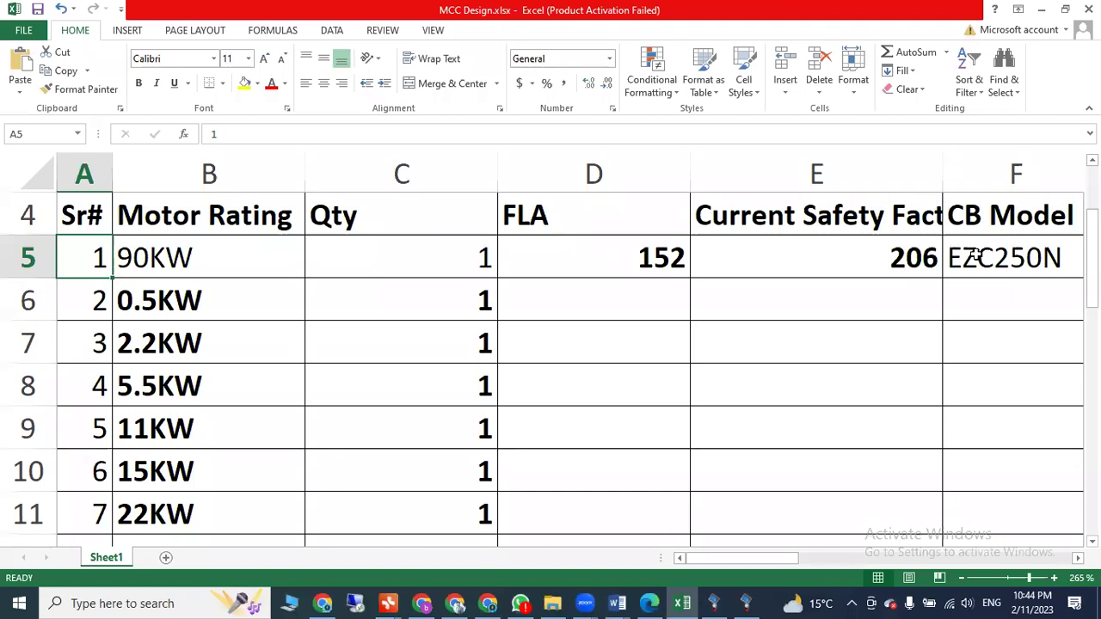
{"action": "key", "text": "Right"}
{"action": "key", "text": "Right"}
{"action": "key", "text": "Right"}
{"action": "key", "text": "Right"}
{"action": "key", "text": "Right"}
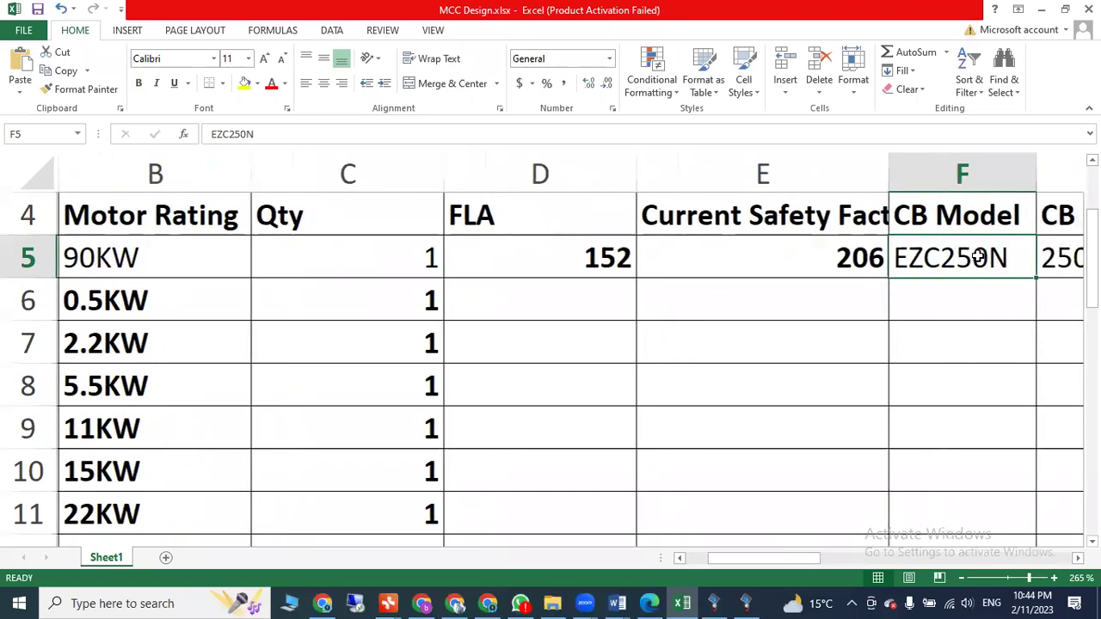
{"action": "key", "text": "Right"}
{"action": "key", "text": "Right"}
{"action": "key", "text": "Left"}
{"action": "key", "text": "Left"}
{"action": "key", "text": "Left"}
{"action": "key", "text": "Left"}
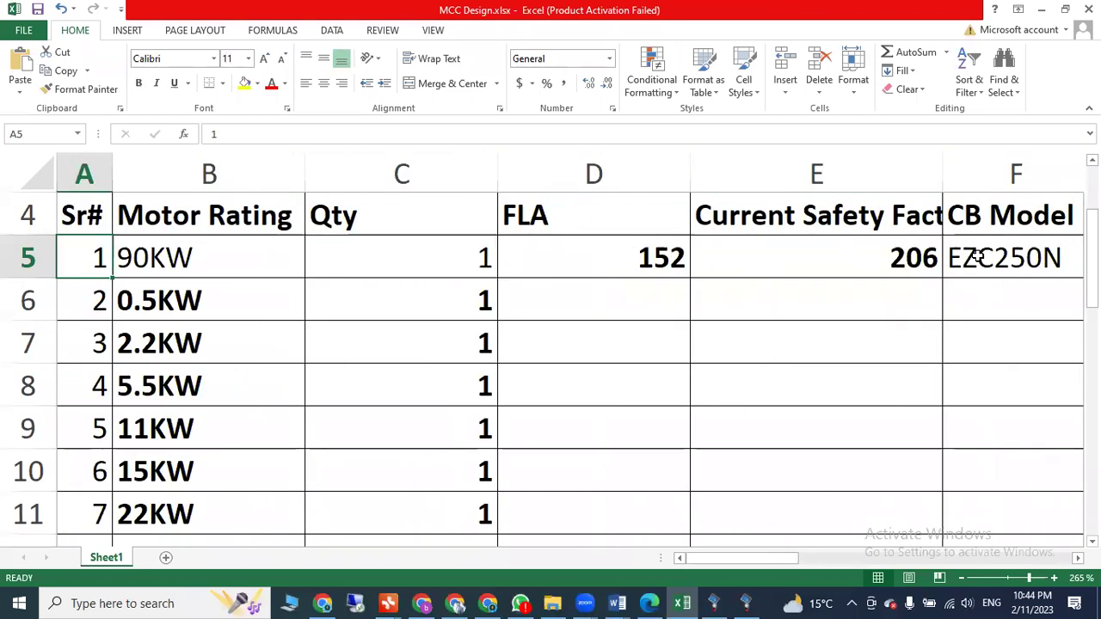
Load burraq.org/product in Chrome and select the ETAP LEVEL 1 course title.
{"action": "left_click", "coordinate": [487, 603]}
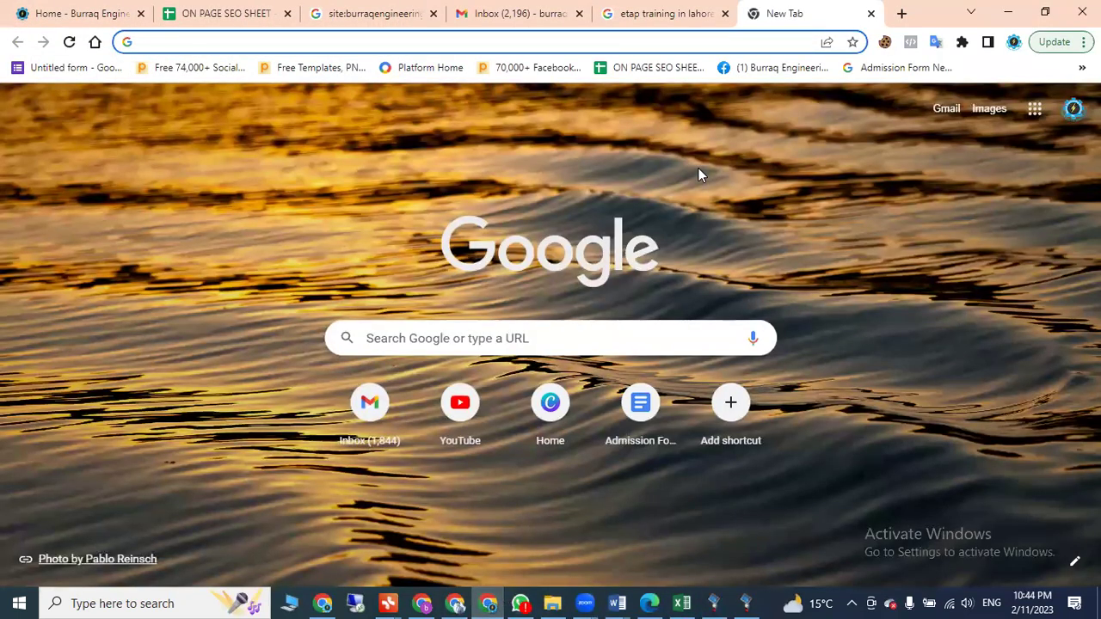
{"action": "type", "text": "burra"}
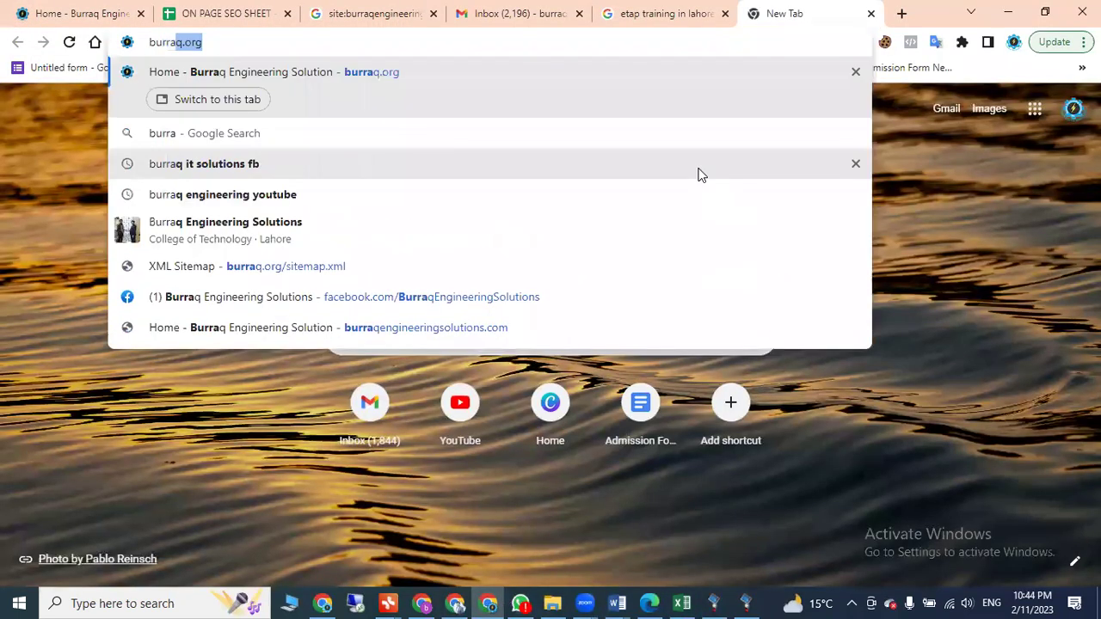
{"action": "type", "text": "q.org/product"}
{"action": "key", "text": "Return"}
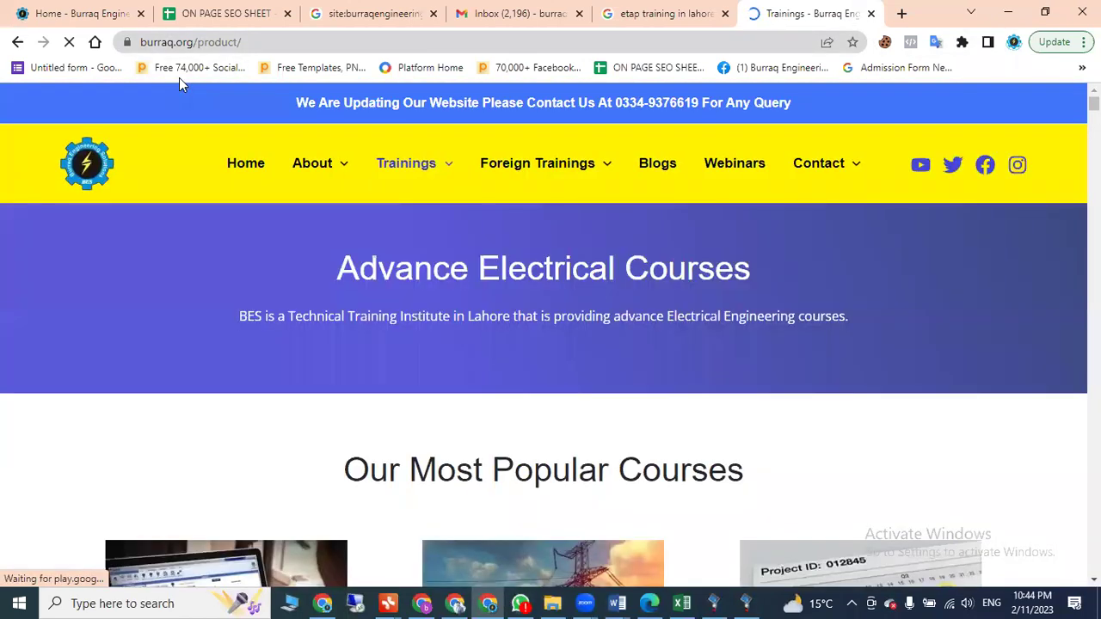
{"action": "scroll", "coordinate": [430, 250], "scroll_direction": "down", "scroll_amount": 4}
{"action": "scroll", "coordinate": [550, 212], "scroll_direction": "down", "scroll_amount": 3}
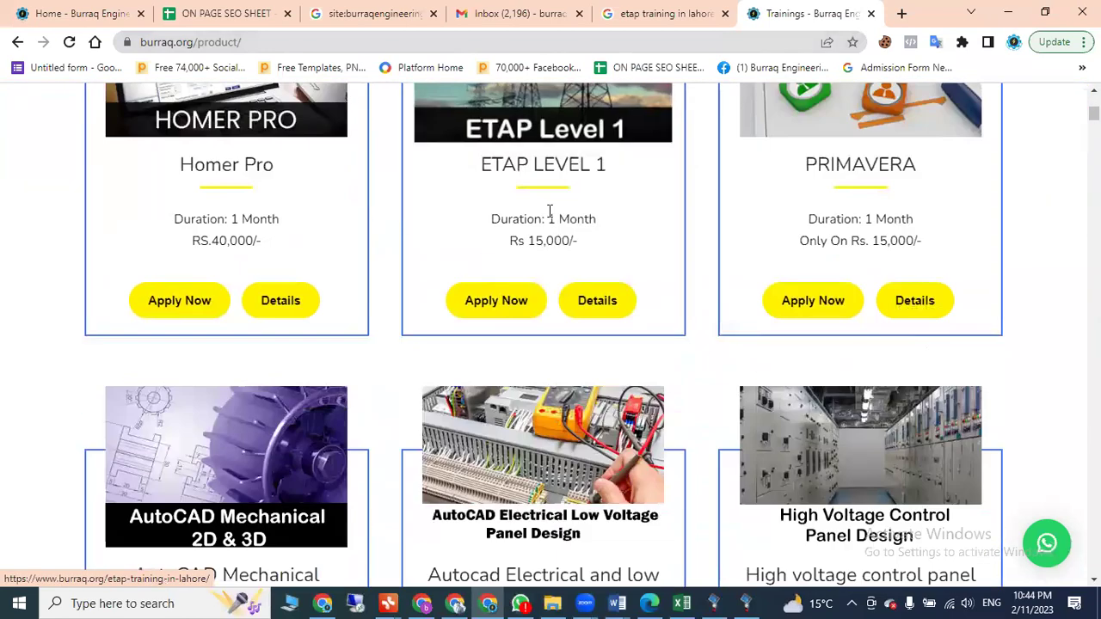
{"action": "triple_click", "coordinate": [553, 165]}
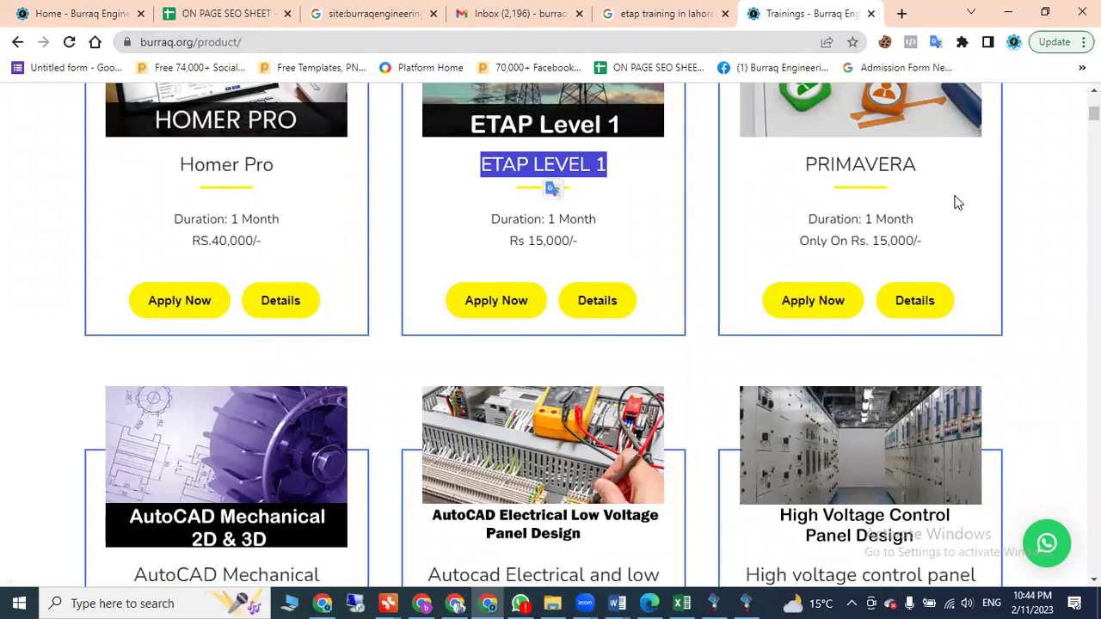
Scroll past the remaining training course cards, then minimize Chrome to reveal the MCC Design workbook.
{"action": "scroll", "coordinate": [627, 292], "scroll_direction": "down", "scroll_amount": 3}
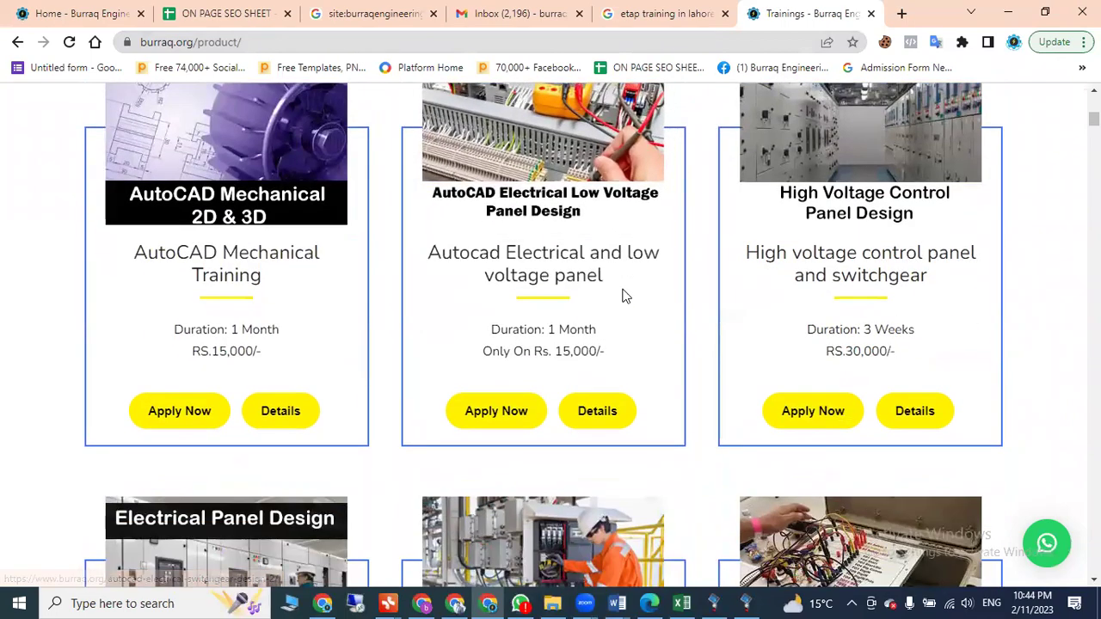
{"action": "scroll", "coordinate": [622, 296], "scroll_direction": "down", "scroll_amount": 5}
{"action": "scroll", "coordinate": [623, 296], "scroll_direction": "down", "scroll_amount": 2}
{"action": "scroll", "coordinate": [622, 297], "scroll_direction": "down", "scroll_amount": 3}
{"action": "scroll", "coordinate": [622, 297], "scroll_direction": "down", "scroll_amount": 2}
{"action": "scroll", "coordinate": [623, 297], "scroll_direction": "down", "scroll_amount": 2}
{"action": "scroll", "coordinate": [622, 296], "scroll_direction": "down", "scroll_amount": 2}
{"action": "scroll", "coordinate": [622, 297], "scroll_direction": "down", "scroll_amount": 4}
{"action": "scroll", "coordinate": [622, 296], "scroll_direction": "down", "scroll_amount": 3}
{"action": "scroll", "coordinate": [622, 297], "scroll_direction": "down", "scroll_amount": 3}
{"action": "scroll", "coordinate": [623, 296], "scroll_direction": "down", "scroll_amount": 3}
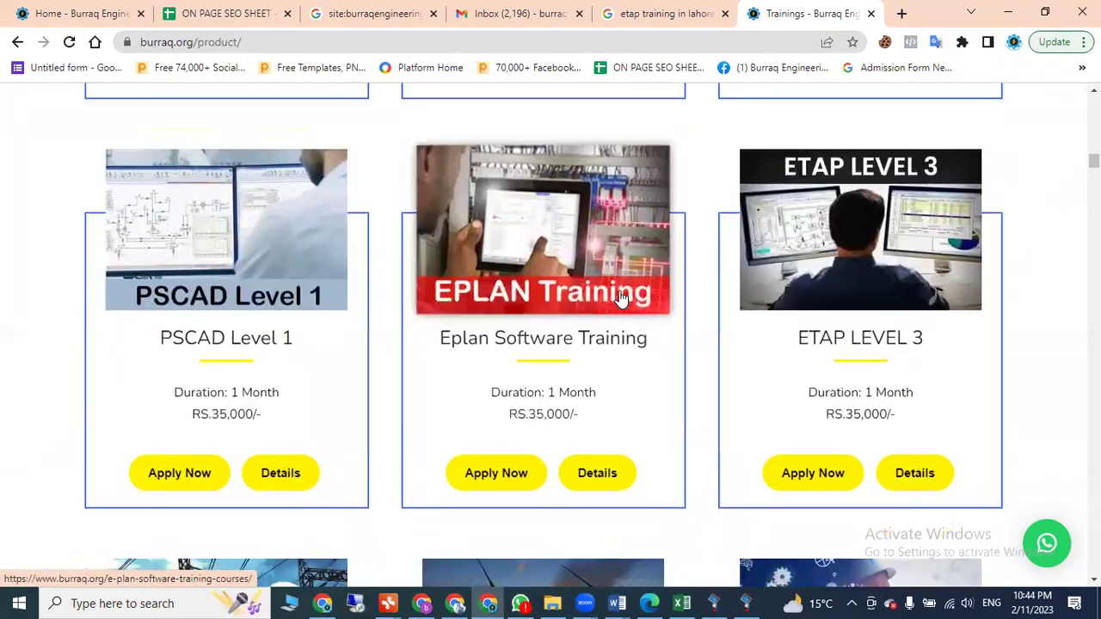
{"action": "scroll", "coordinate": [619, 298], "scroll_direction": "down", "scroll_amount": 1}
{"action": "scroll", "coordinate": [619, 300], "scroll_direction": "down", "scroll_amount": 1}
{"action": "scroll", "coordinate": [479, 284], "scroll_direction": "down", "scroll_amount": 3}
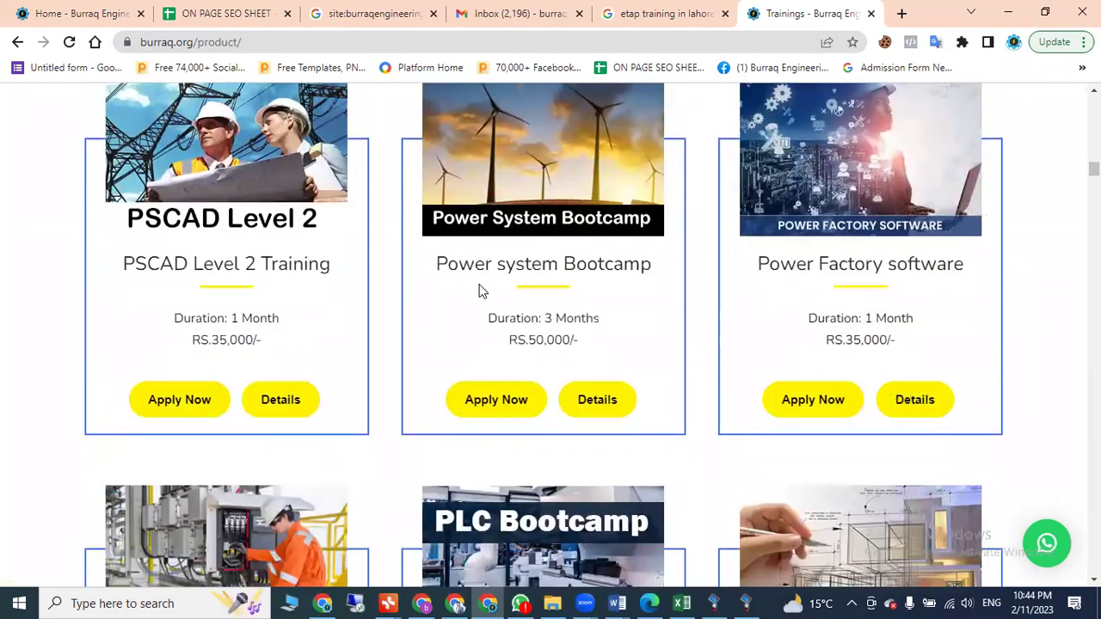
{"action": "scroll", "coordinate": [480, 290], "scroll_direction": "down", "scroll_amount": 2}
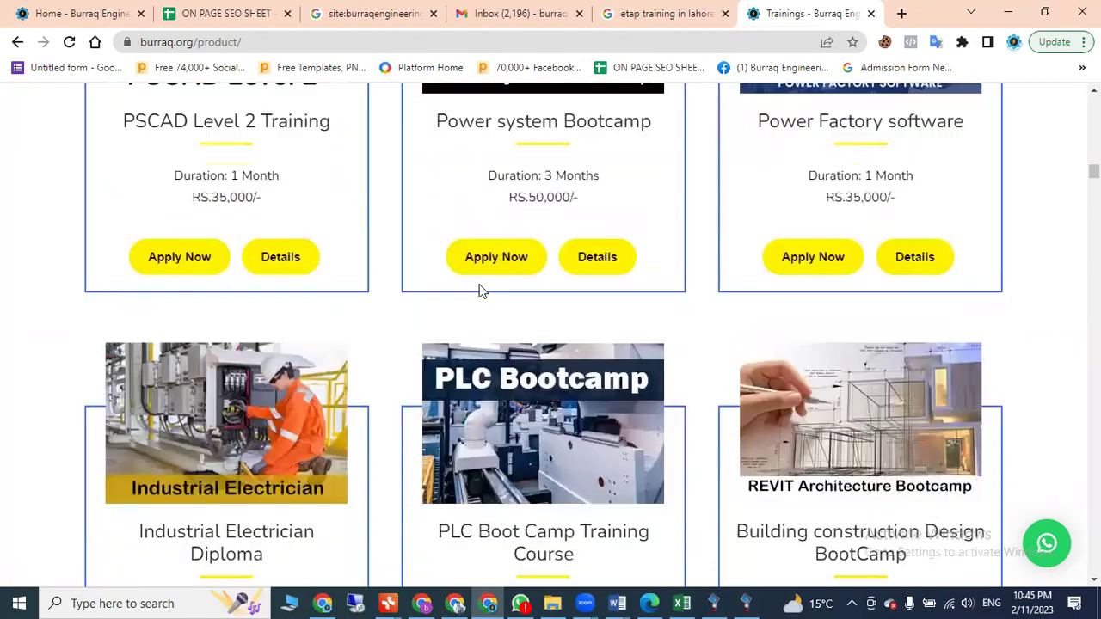
{"action": "scroll", "coordinate": [480, 291], "scroll_direction": "down", "scroll_amount": 2}
{"action": "scroll", "coordinate": [480, 293], "scroll_direction": "down", "scroll_amount": 1}
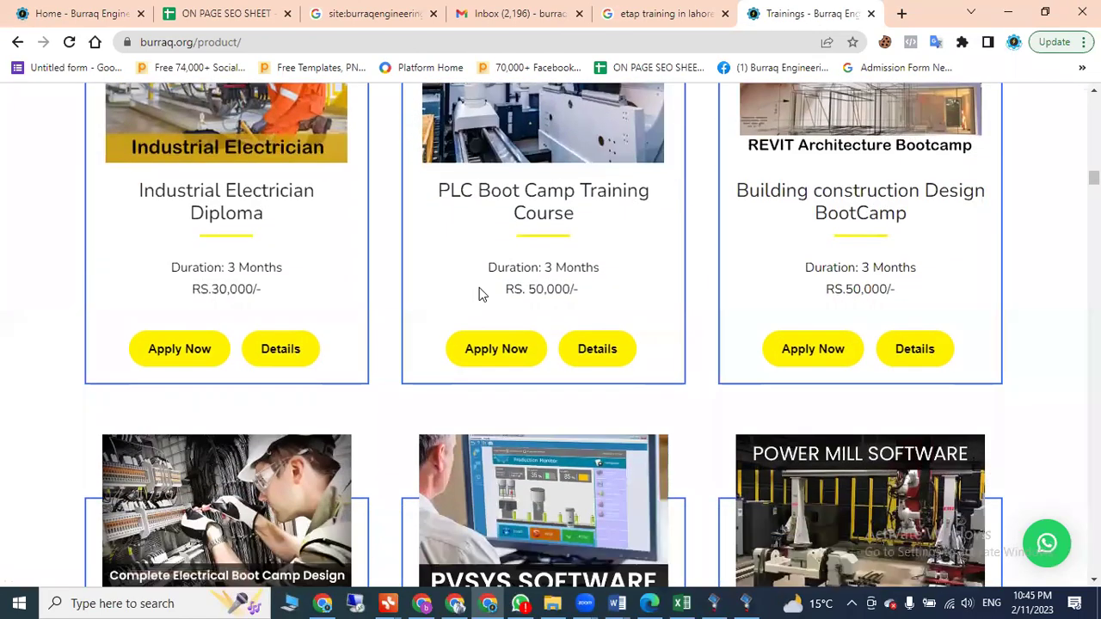
{"action": "scroll", "coordinate": [479, 291], "scroll_direction": "down", "scroll_amount": 3}
{"action": "scroll", "coordinate": [479, 290], "scroll_direction": "down", "scroll_amount": 3}
{"action": "scroll", "coordinate": [480, 292], "scroll_direction": "down", "scroll_amount": 2}
{"action": "scroll", "coordinate": [481, 295], "scroll_direction": "down", "scroll_amount": 2}
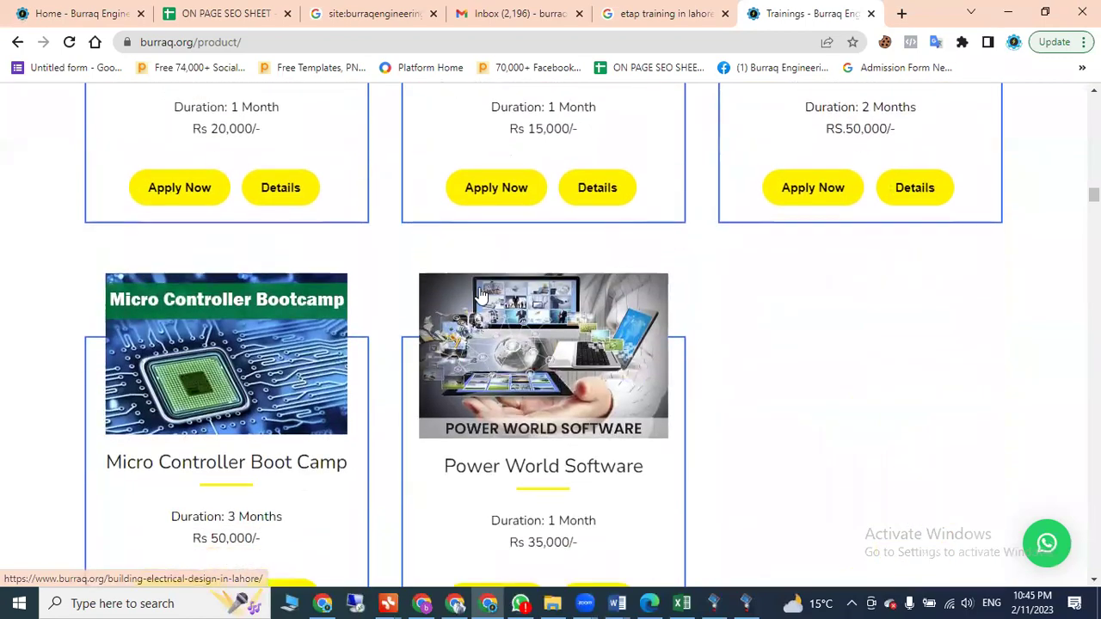
{"action": "scroll", "coordinate": [481, 295], "scroll_direction": "down", "scroll_amount": 2}
{"action": "scroll", "coordinate": [482, 295], "scroll_direction": "down", "scroll_amount": 2}
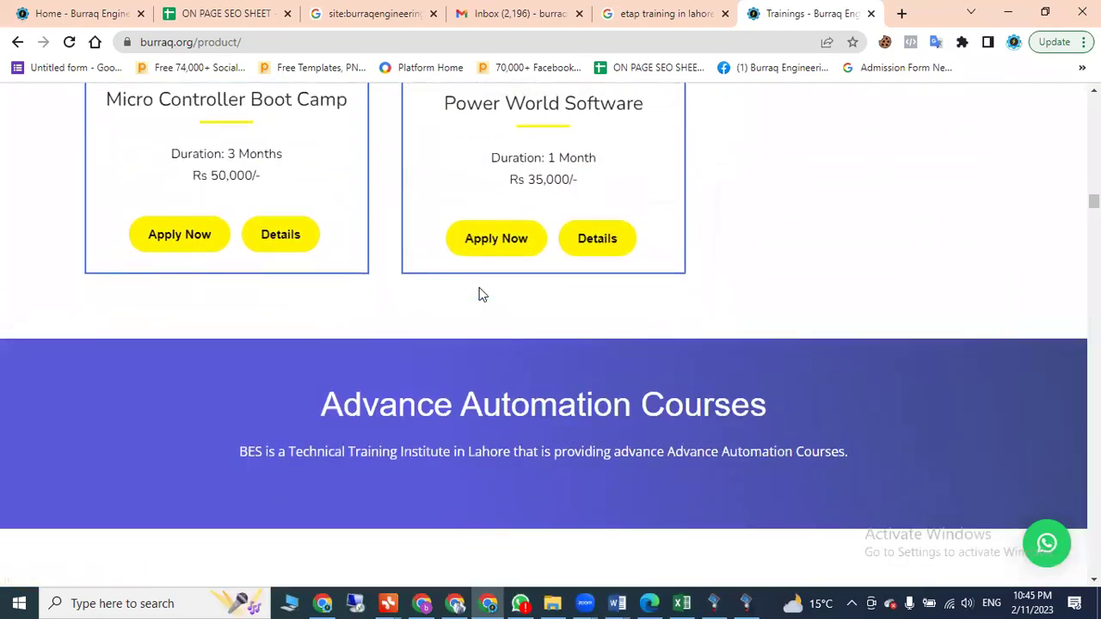
{"action": "scroll", "coordinate": [479, 290], "scroll_direction": "down", "scroll_amount": 5}
{"action": "scroll", "coordinate": [479, 290], "scroll_direction": "down", "scroll_amount": 2}
{"action": "scroll", "coordinate": [480, 289], "scroll_direction": "down", "scroll_amount": 1}
{"action": "scroll", "coordinate": [480, 294], "scroll_direction": "down", "scroll_amount": 3}
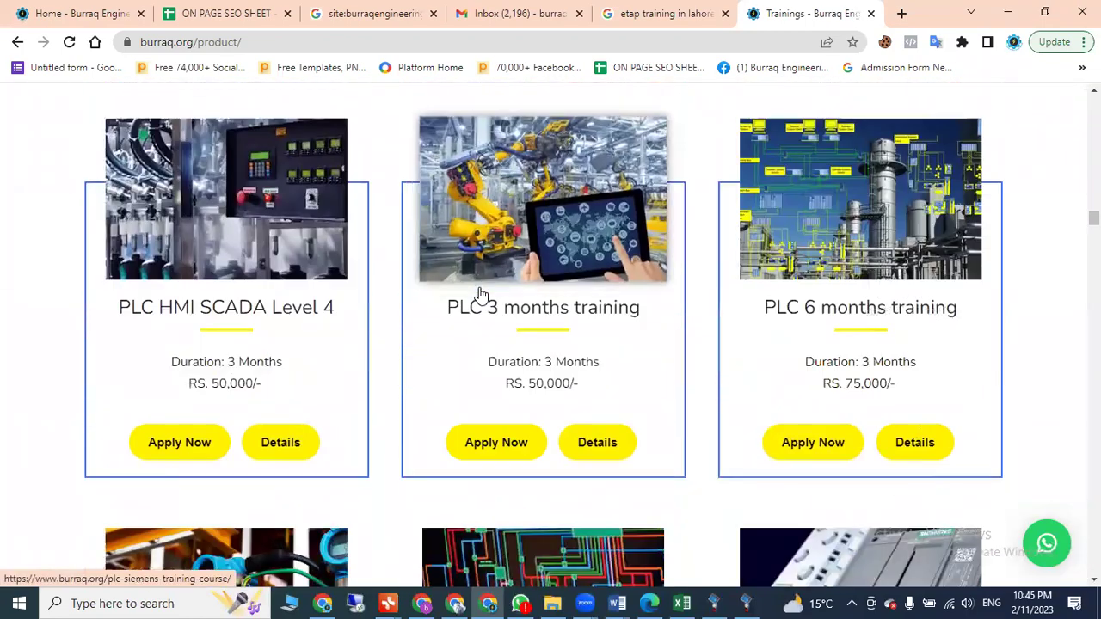
{"action": "scroll", "coordinate": [479, 297], "scroll_direction": "down", "scroll_amount": 3}
{"action": "left_click", "coordinate": [1007, 13]}
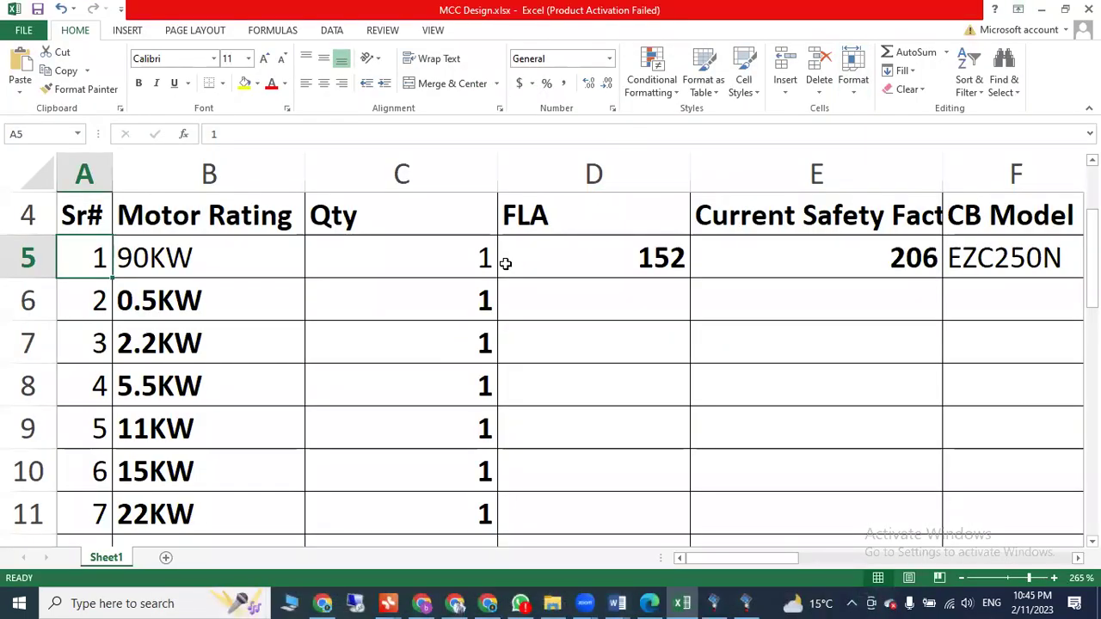
Review the 90KW motor's entries along row 5, starting from the FLA value.
{"action": "left_click", "coordinate": [506, 261]}
{"action": "key", "text": "Left"}
{"action": "key", "text": "Left"}
{"action": "key", "text": "Left"}
{"action": "key", "text": "Right"}
{"action": "key", "text": "Right"}
{"action": "key", "text": "Right"}
{"action": "key", "text": "Right"}
{"action": "key", "text": "Right"}
{"action": "key", "text": "Right"}
{"action": "key", "text": "Right"}
{"action": "key", "text": "Right"}
{"action": "key", "text": "Right"}
{"action": "key", "text": "Right"}
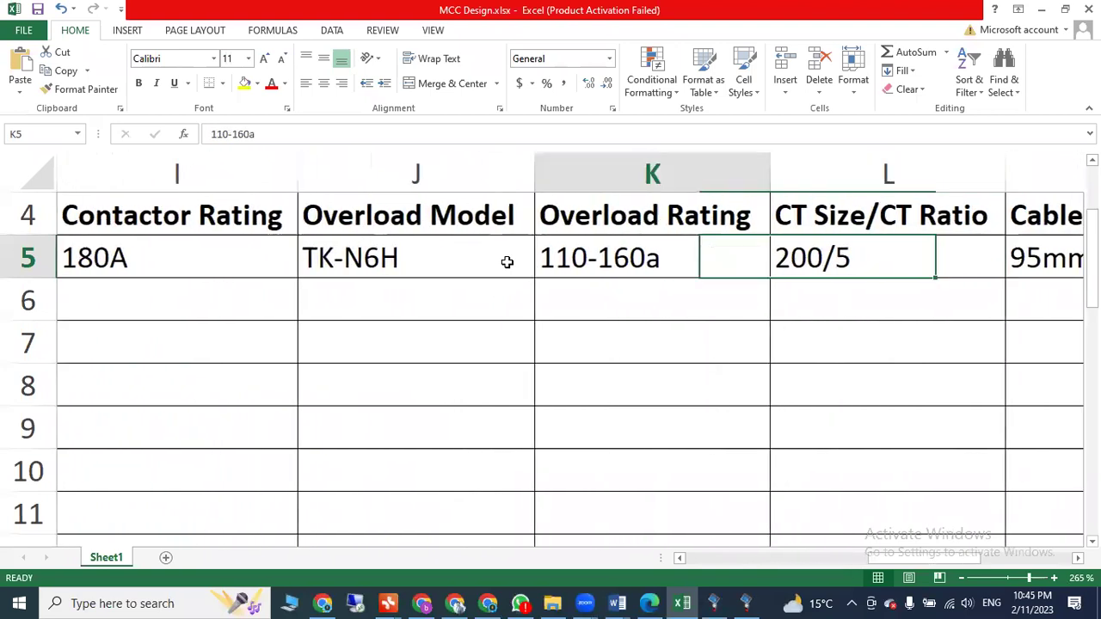
{"action": "key", "text": "Left"}
{"action": "key", "text": "Left"}
{"action": "key", "text": "Home"}
{"action": "key", "text": "Right"}
{"action": "key", "text": "Right"}
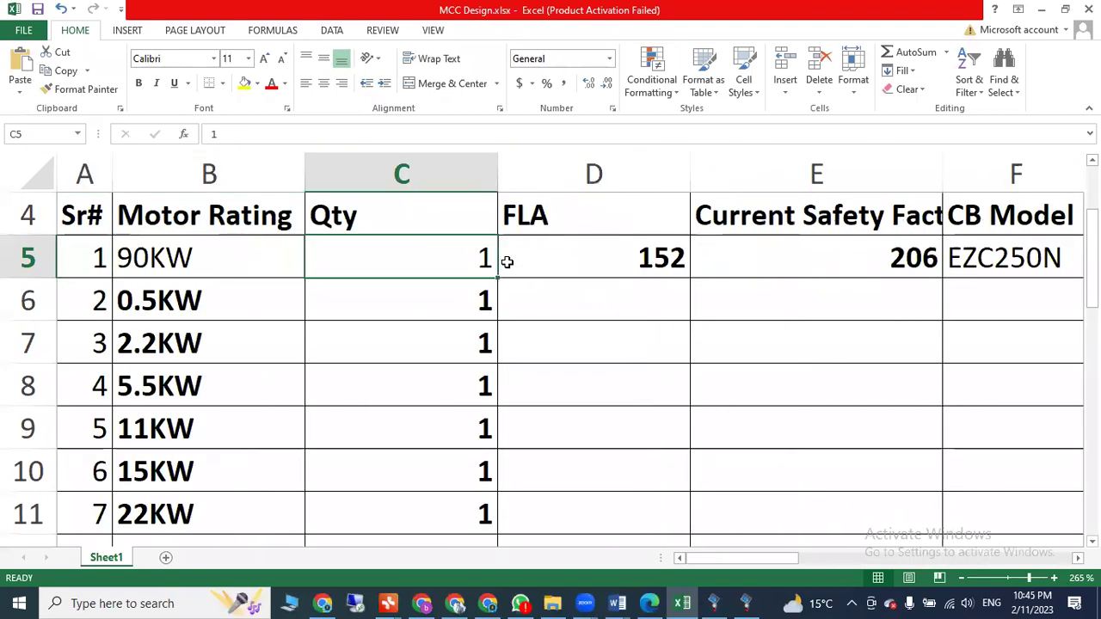
{"action": "key", "text": "Right"}
{"action": "key", "text": "Right"}
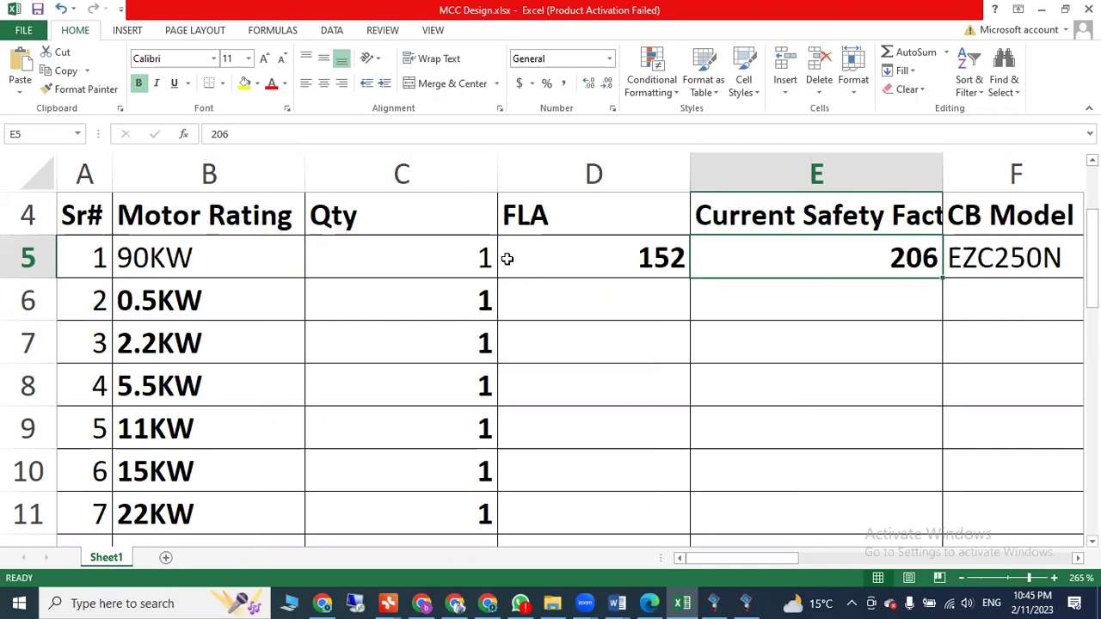
Autofit column E to the full Current Safety Factor heading, then switch to the finalswitchgearmanual folder.
{"action": "double_click", "coordinate": [942, 174]}
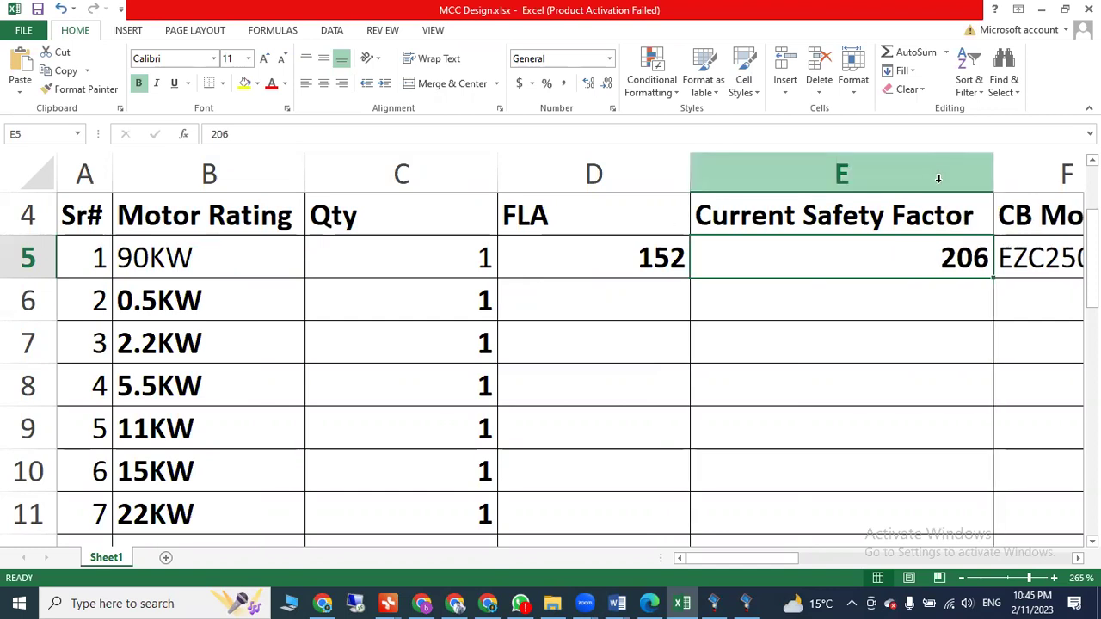
{"action": "key", "text": "Right"}
{"action": "key", "text": "Right"}
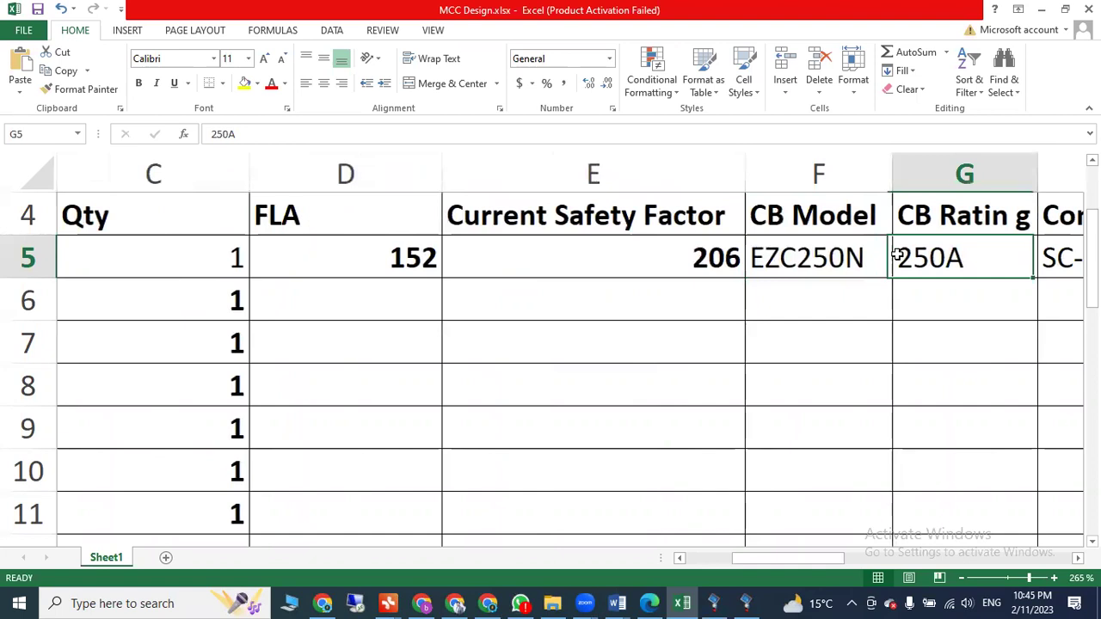
{"action": "key", "text": "Left"}
{"action": "key", "text": "Left"}
{"action": "key", "text": "Left"}
{"action": "key", "text": "Right"}
{"action": "key", "text": "Right"}
{"action": "key", "text": "Right"}
{"action": "key", "text": "Left"}
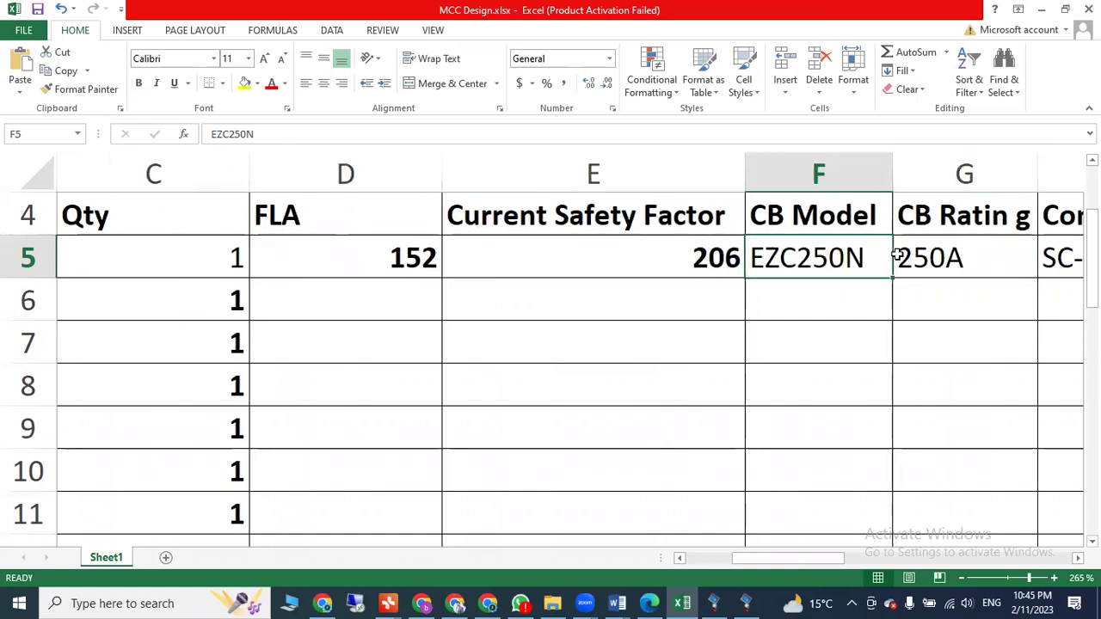
{"action": "key", "text": "Left"}
{"action": "key", "text": "Left"}
{"action": "key", "text": "Left"}
{"action": "key", "text": "Left"}
{"action": "key", "text": "Right"}
{"action": "key", "text": "Right"}
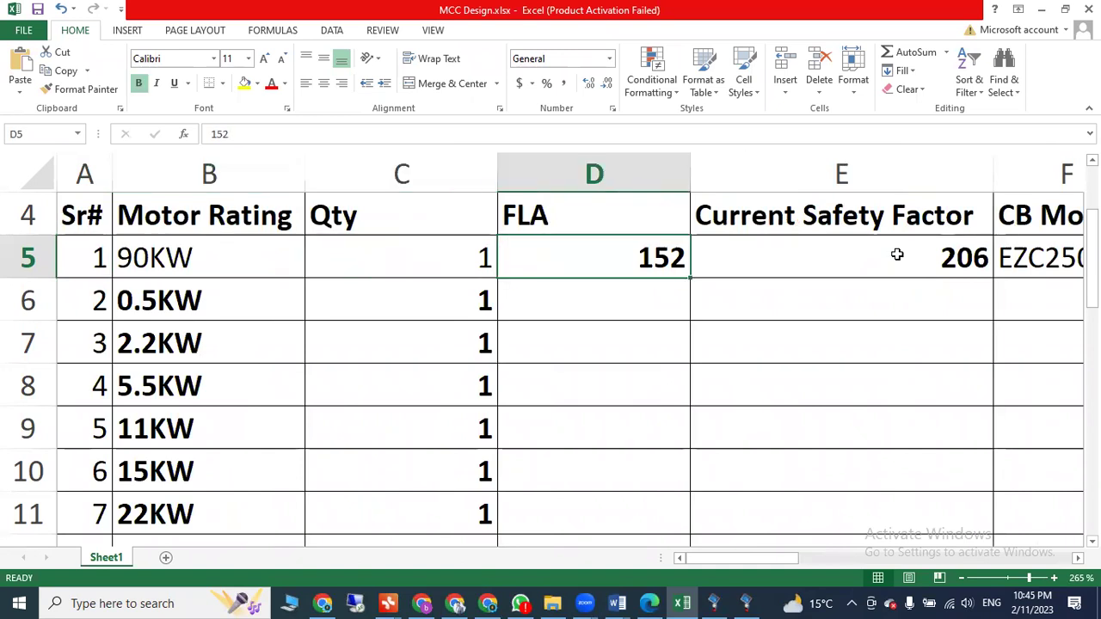
{"action": "key", "text": "Left"}
{"action": "key", "text": "Left"}
{"action": "key", "text": "Left"}
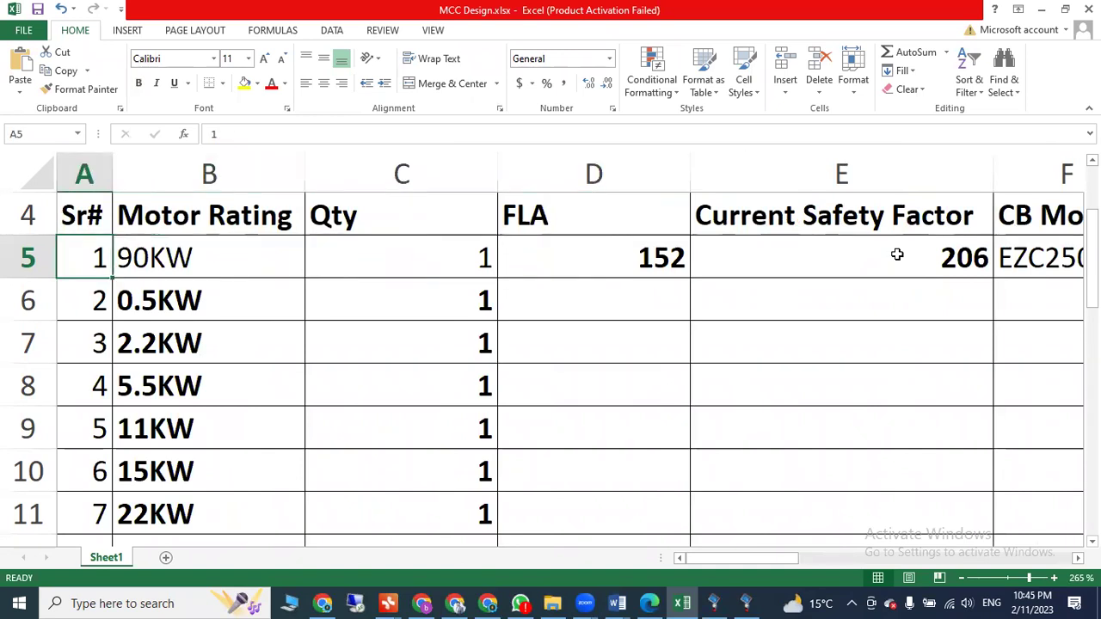
{"action": "key", "text": "Right"}
{"action": "key", "text": "Right"}
{"action": "key", "text": "Right"}
{"action": "key", "text": "Right"}
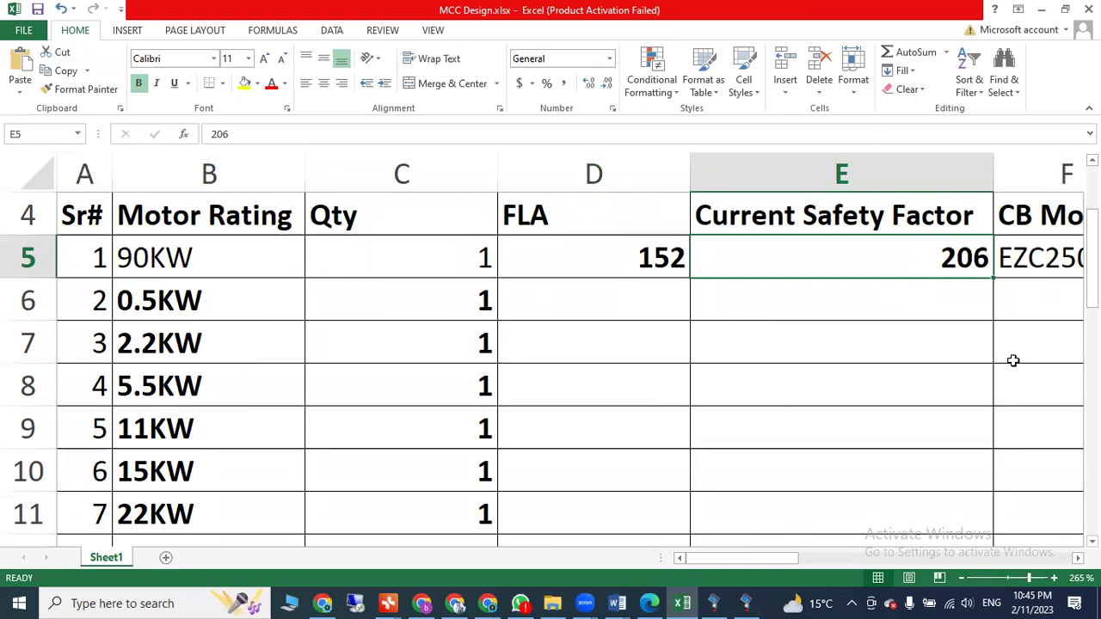
{"action": "left_click", "coordinate": [555, 601]}
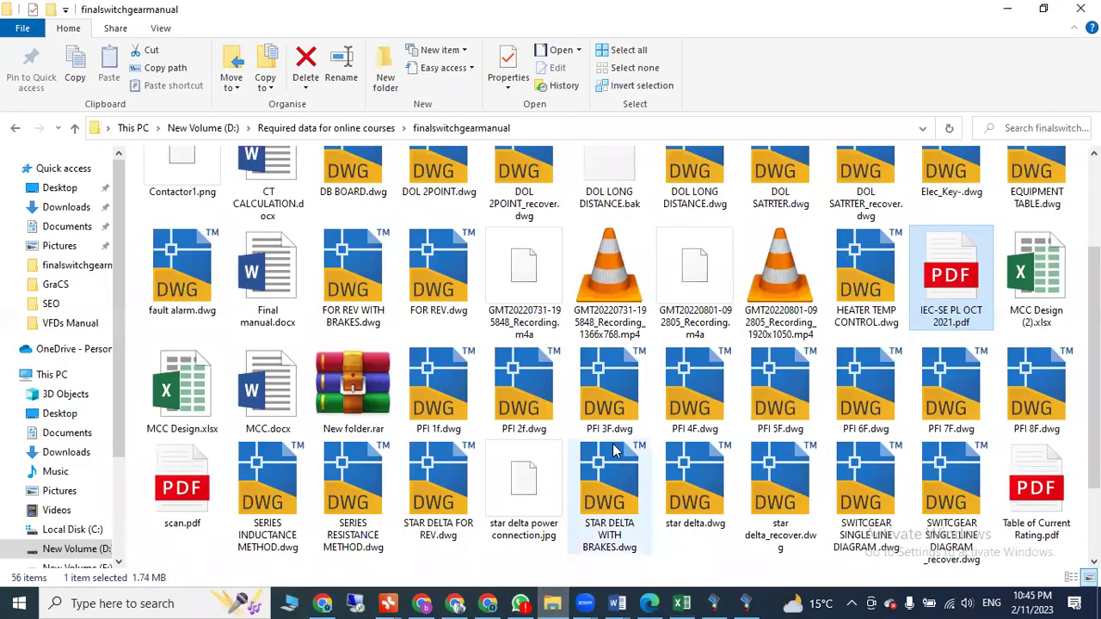
Drag scan.pdf from finalswitchgearmanual into Edge to view its COPPER TABLE page.
{"action": "scroll", "coordinate": [887, 361], "scroll_direction": "down", "scroll_amount": 2}
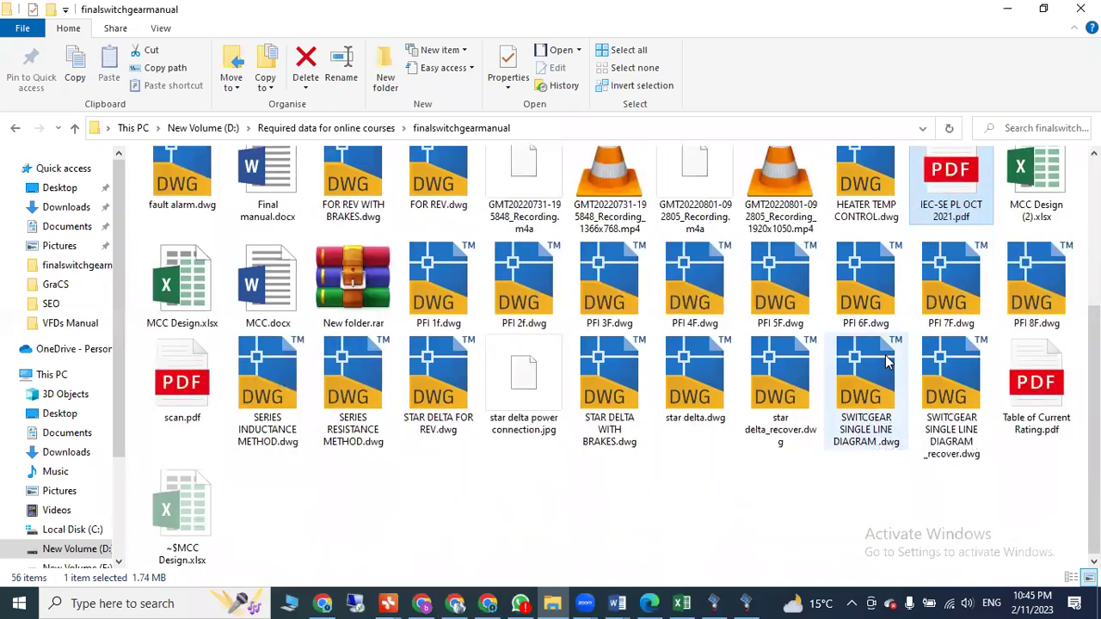
{"action": "left_click_drag", "start_coordinate": [172, 391], "coordinate": [526, 329]}
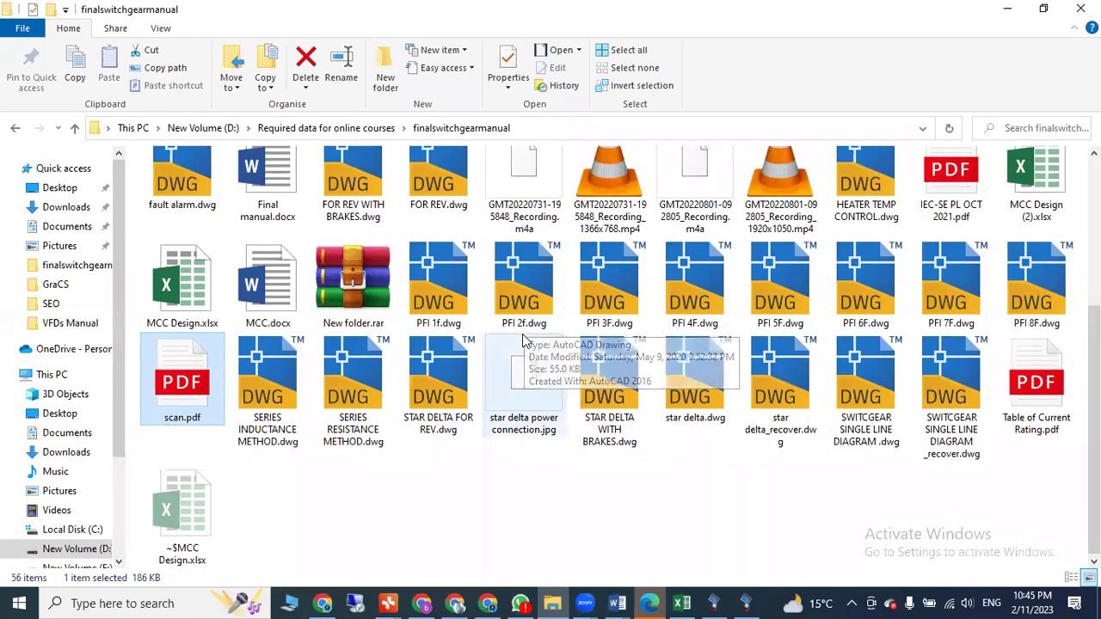
{"action": "left_click", "coordinate": [649, 602]}
{"action": "scroll", "coordinate": [533, 430], "scroll_direction": "up", "scroll_amount": 5}
Scroll scan.pdf's page-2 SC contactor table to confirm SC-N8 (90/125, 180), then return to Excel.
{"action": "scroll", "coordinate": [533, 430], "scroll_direction": "up", "scroll_amount": 5}
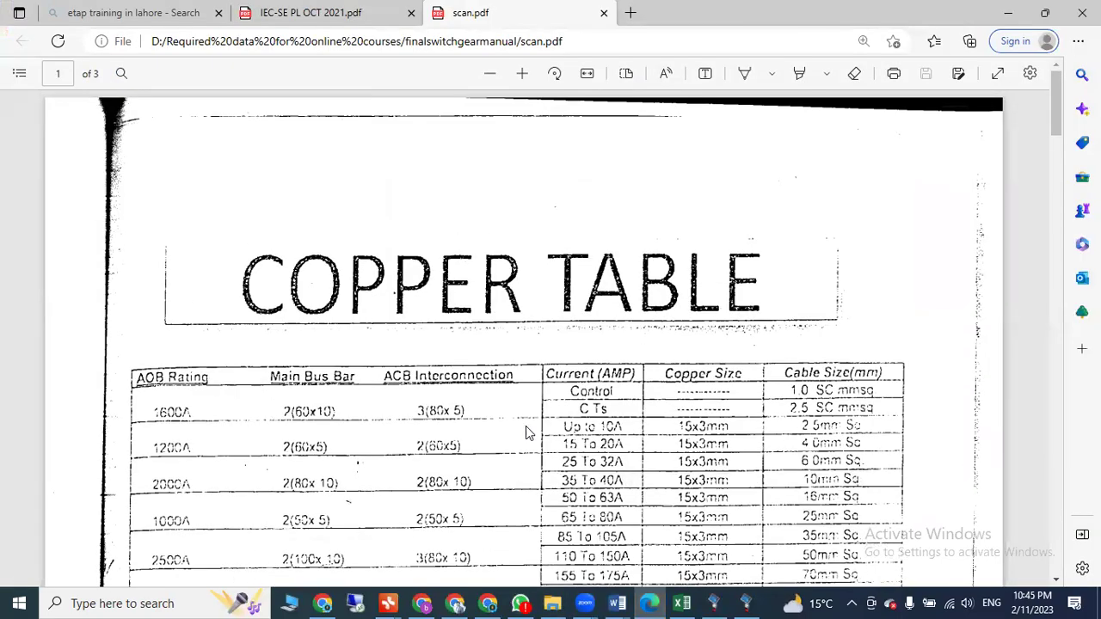
{"action": "scroll", "coordinate": [527, 426], "scroll_direction": "down", "scroll_amount": 3}
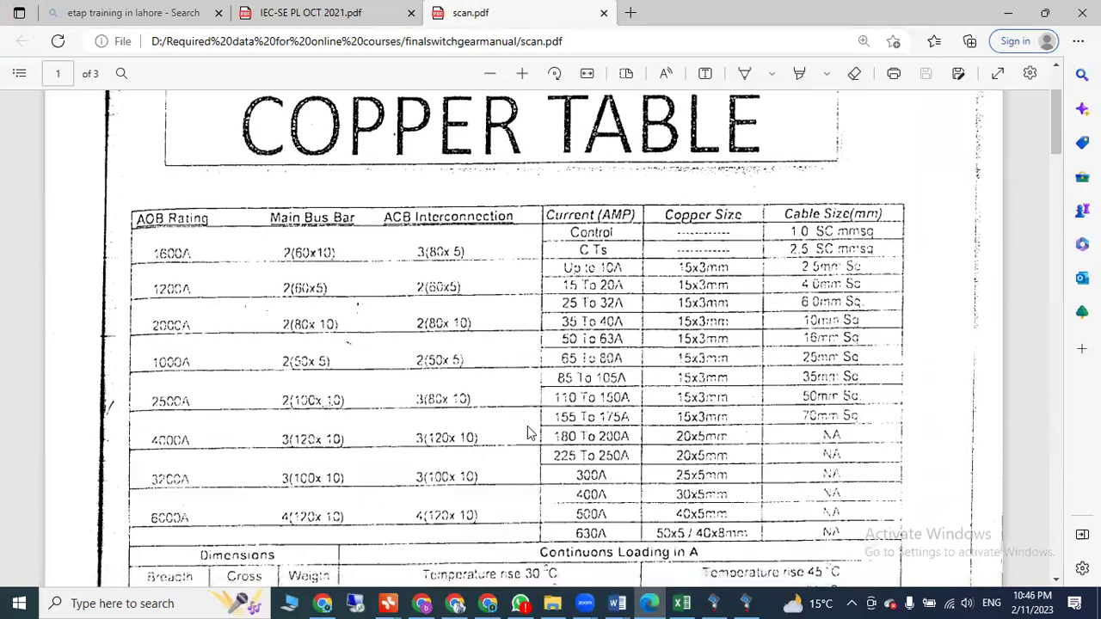
{"action": "scroll", "coordinate": [527, 437], "scroll_direction": "down", "scroll_amount": 5}
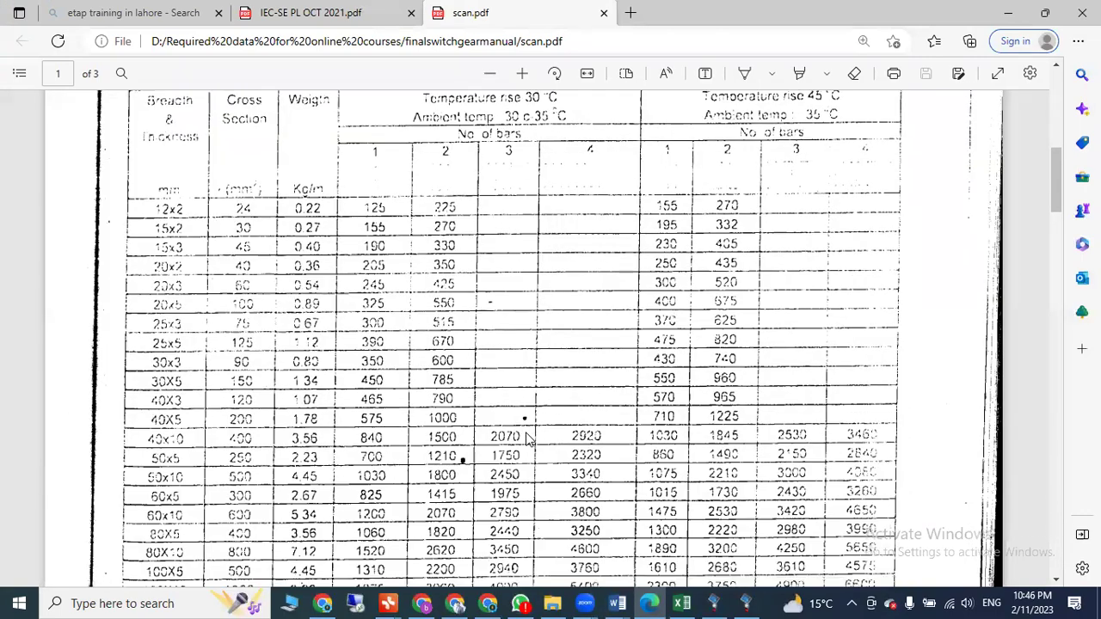
{"action": "scroll", "coordinate": [527, 438], "scroll_direction": "up", "scroll_amount": 2}
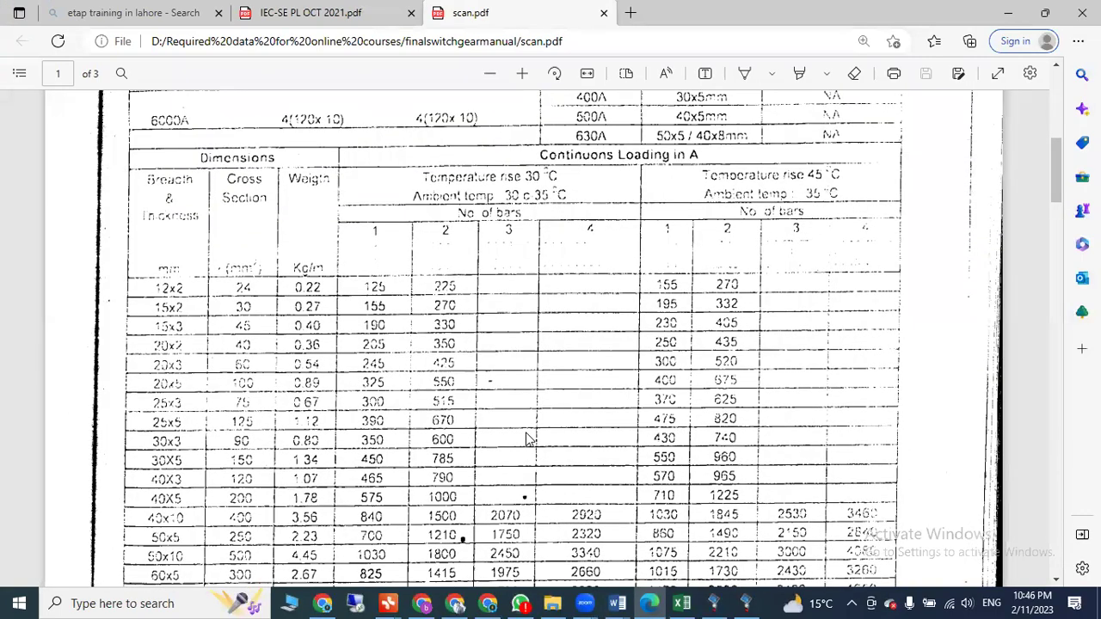
{"action": "scroll", "coordinate": [528, 437], "scroll_direction": "up", "scroll_amount": 3}
{"action": "scroll", "coordinate": [528, 437], "scroll_direction": "up", "scroll_amount": 8}
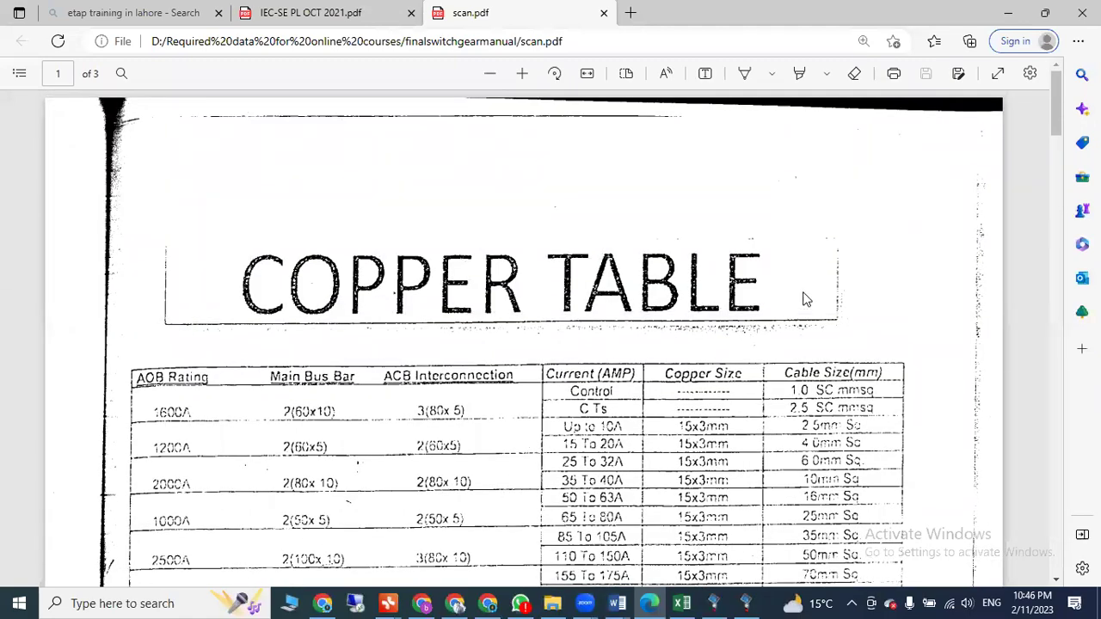
{"action": "scroll", "coordinate": [800, 305], "scroll_direction": "down", "scroll_amount": 5}
{"action": "scroll", "coordinate": [787, 316], "scroll_direction": "down", "scroll_amount": 6}
{"action": "scroll", "coordinate": [787, 325], "scroll_direction": "up", "scroll_amount": 2}
{"action": "scroll", "coordinate": [408, 271], "scroll_direction": "down", "scroll_amount": 3}
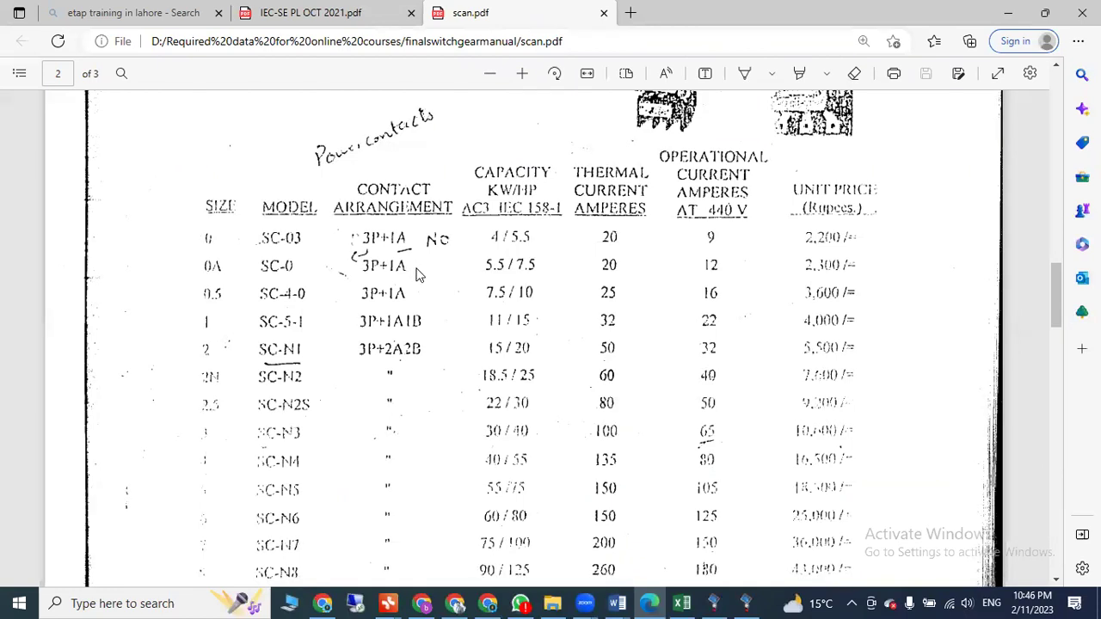
{"action": "scroll", "coordinate": [497, 295], "scroll_direction": "down", "scroll_amount": 2}
{"action": "scroll", "coordinate": [496, 308], "scroll_direction": "down", "scroll_amount": 1}
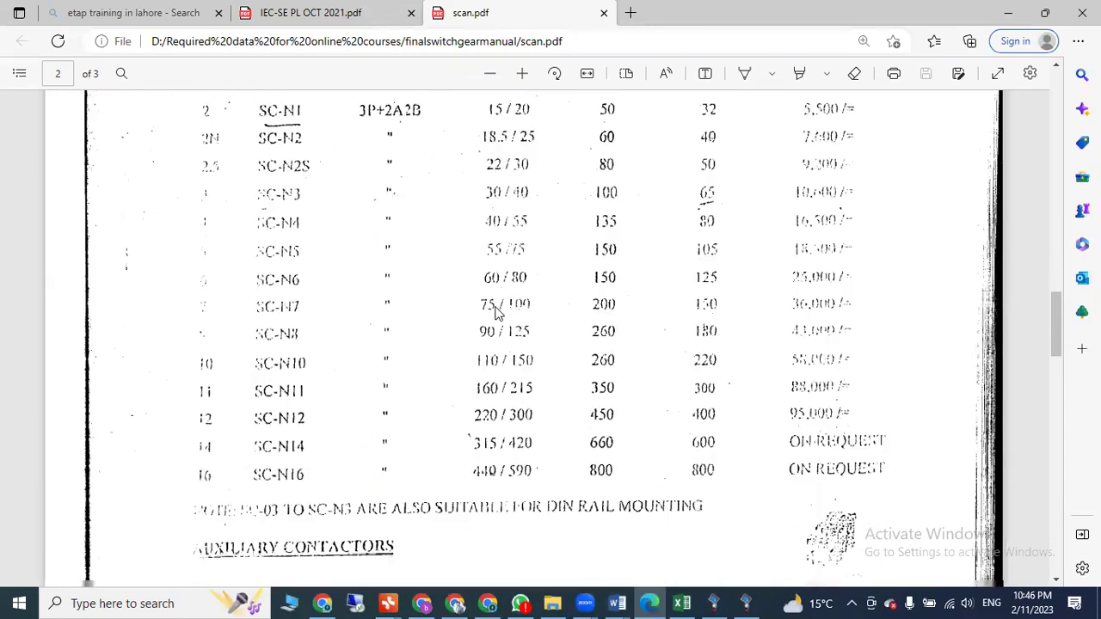
{"action": "scroll", "coordinate": [488, 342], "scroll_direction": "up", "scroll_amount": 1}
{"action": "scroll", "coordinate": [489, 342], "scroll_direction": "up", "scroll_amount": 3}
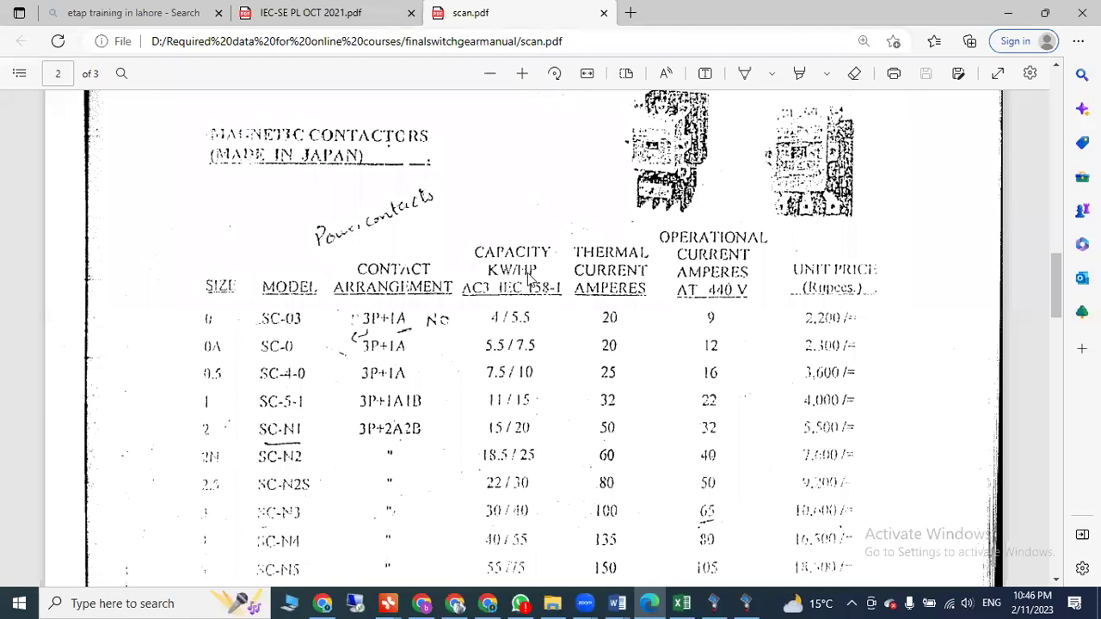
{"action": "scroll", "coordinate": [533, 280], "scroll_direction": "down", "scroll_amount": 5}
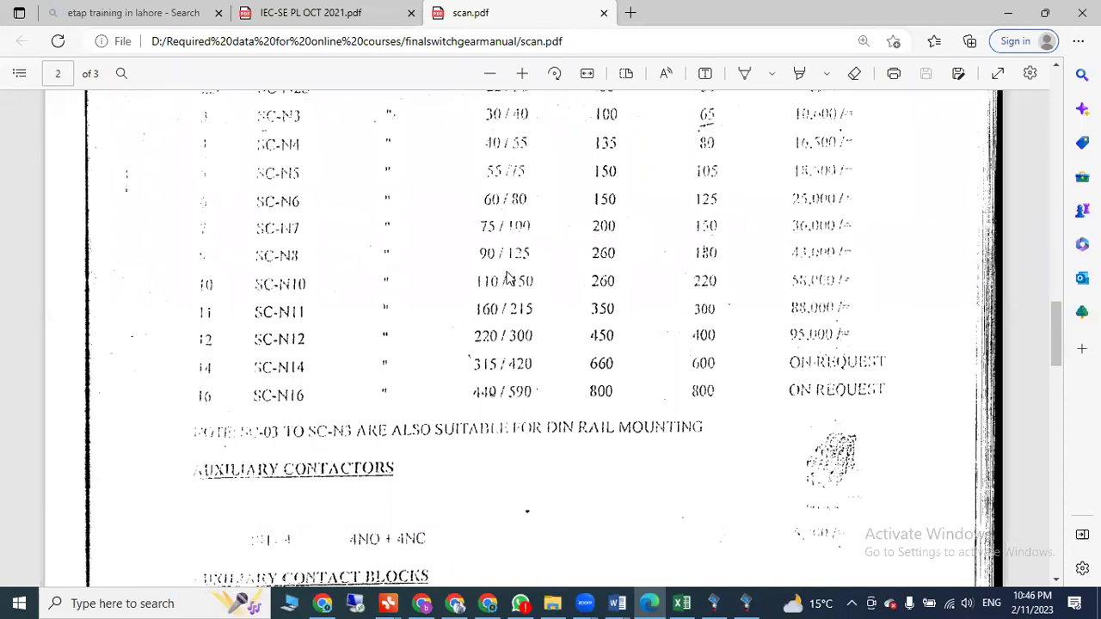
{"action": "scroll", "coordinate": [507, 277], "scroll_direction": "up", "scroll_amount": 2}
{"action": "scroll", "coordinate": [548, 298], "scroll_direction": "up", "scroll_amount": 3}
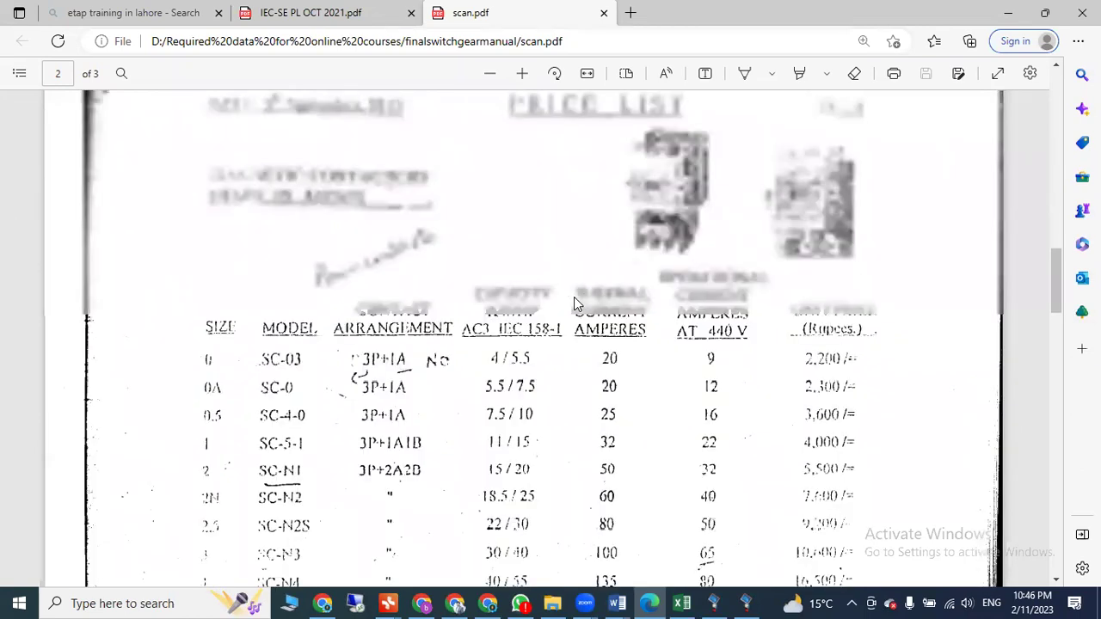
{"action": "scroll", "coordinate": [574, 301], "scroll_direction": "down", "scroll_amount": 3}
{"action": "scroll", "coordinate": [602, 421], "scroll_direction": "down", "scroll_amount": 1}
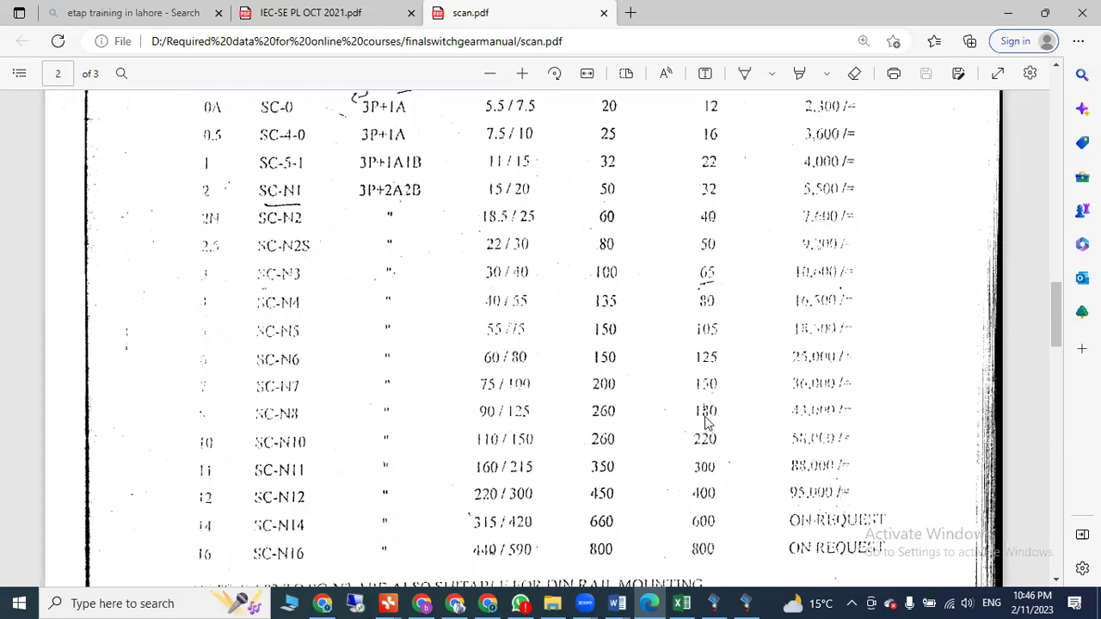
{"action": "scroll", "coordinate": [704, 417], "scroll_direction": "up", "scroll_amount": 3}
{"action": "scroll", "coordinate": [703, 380], "scroll_direction": "down", "scroll_amount": 3}
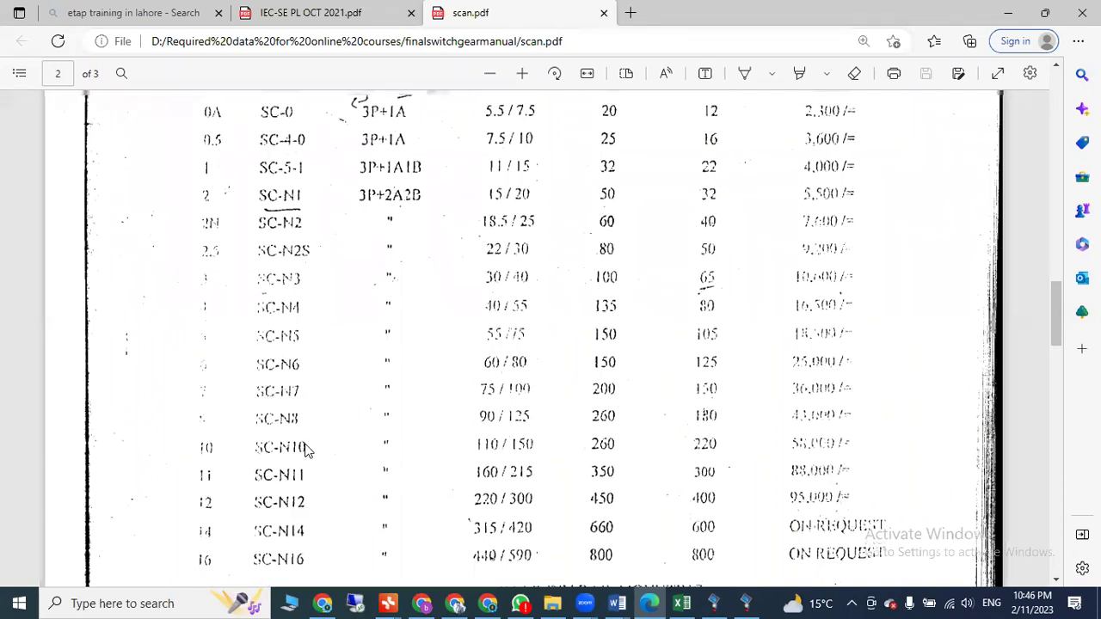
{"action": "scroll", "coordinate": [307, 441], "scroll_direction": "up", "scroll_amount": 5}
{"action": "scroll", "coordinate": [305, 451], "scroll_direction": "down", "scroll_amount": 3}
{"action": "scroll", "coordinate": [305, 456], "scroll_direction": "down", "scroll_amount": 3}
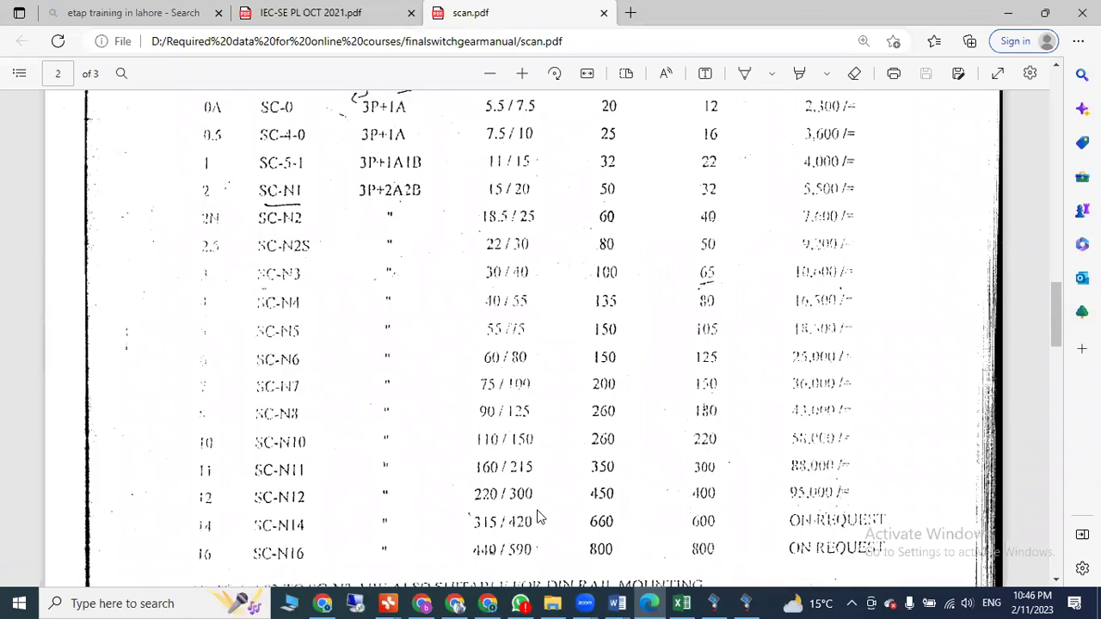
{"action": "left_click", "coordinate": [682, 602]}
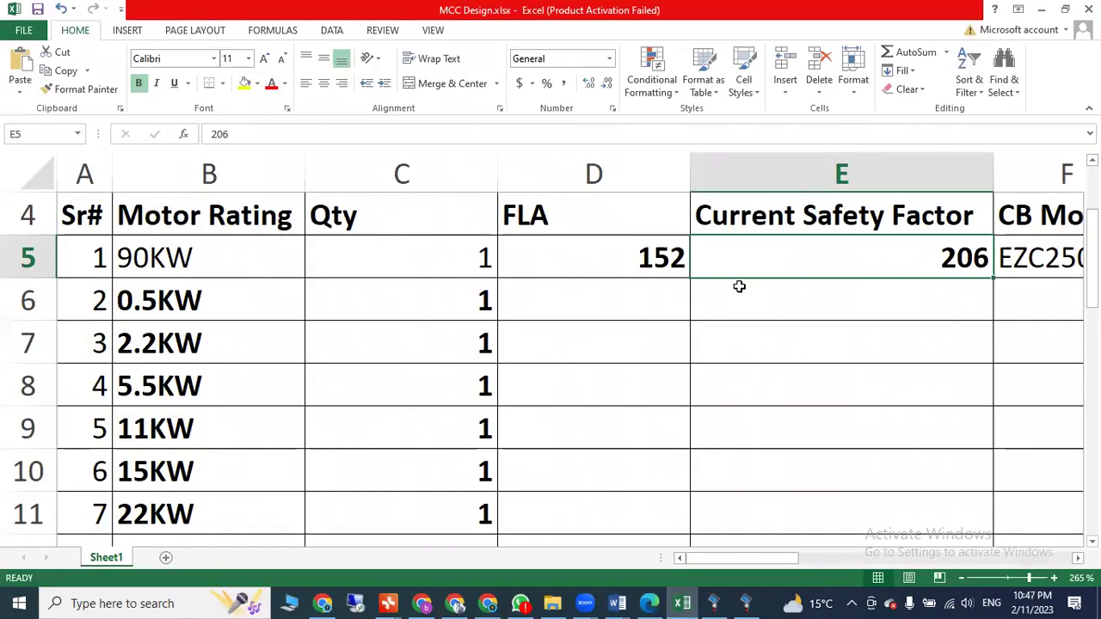
Check row 5's EZC250N, 250A, SC-N8, 180A and TK-N6H entries, then minimize Excel.
{"action": "key", "text": "Right"}
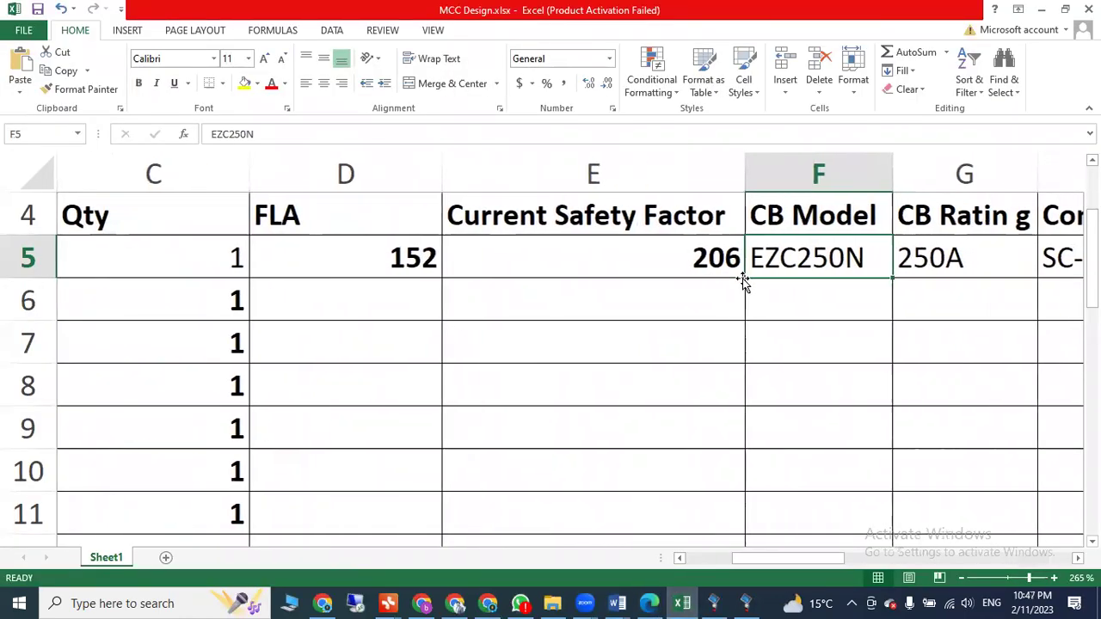
{"action": "key", "text": "Right"}
{"action": "key", "text": "Left"}
{"action": "key", "text": "Left"}
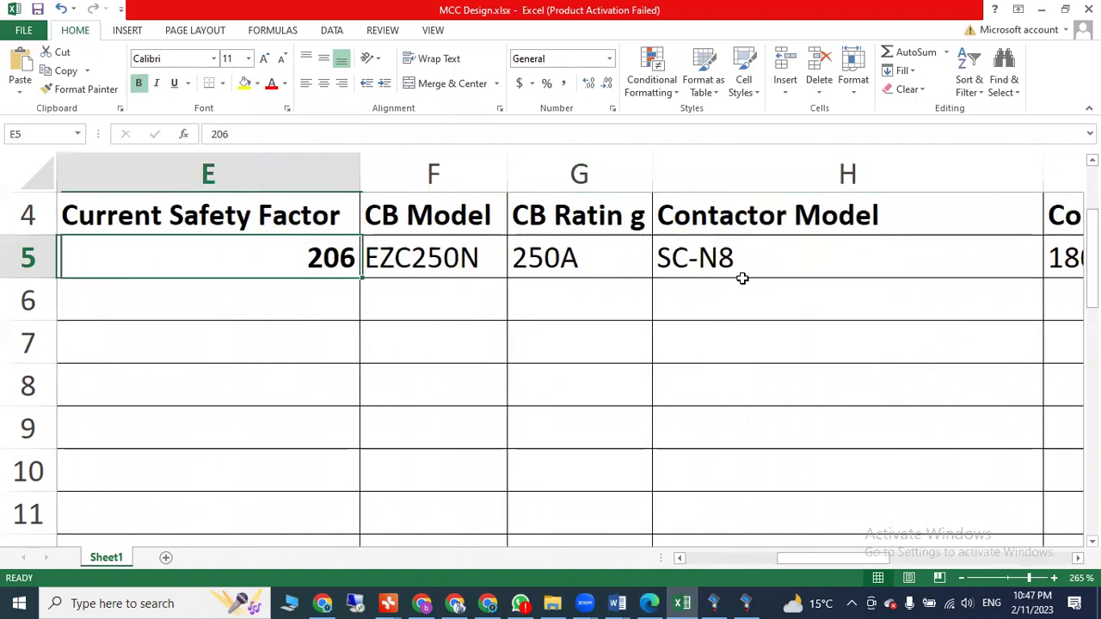
{"action": "key", "text": "Right"}
{"action": "key", "text": "Right"}
{"action": "key", "text": "Left"}
{"action": "key", "text": "Right"}
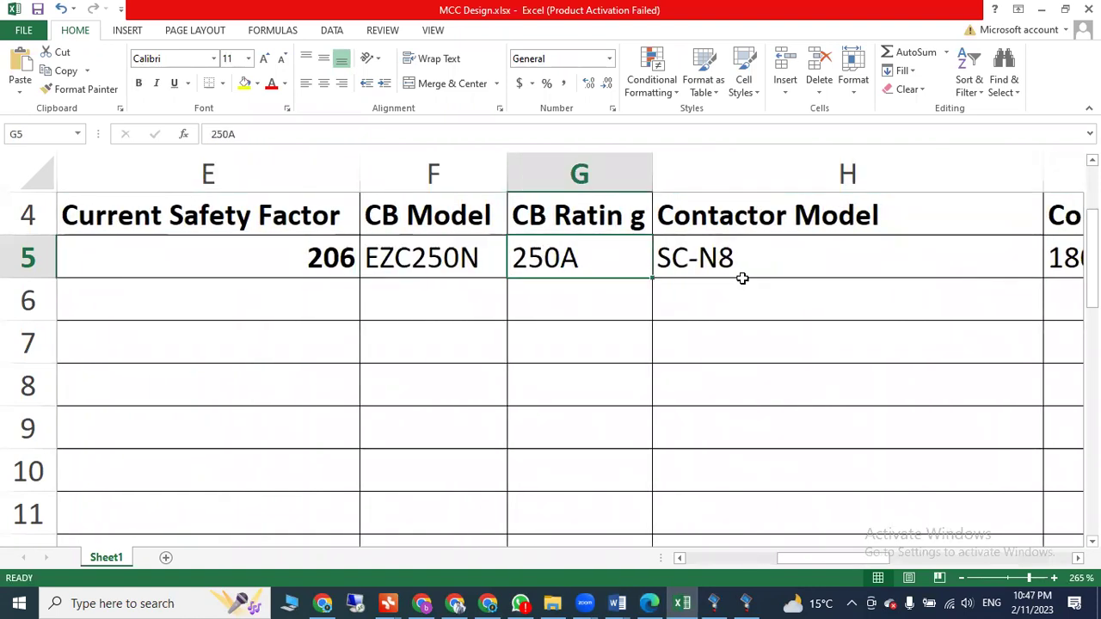
{"action": "key", "text": "Right"}
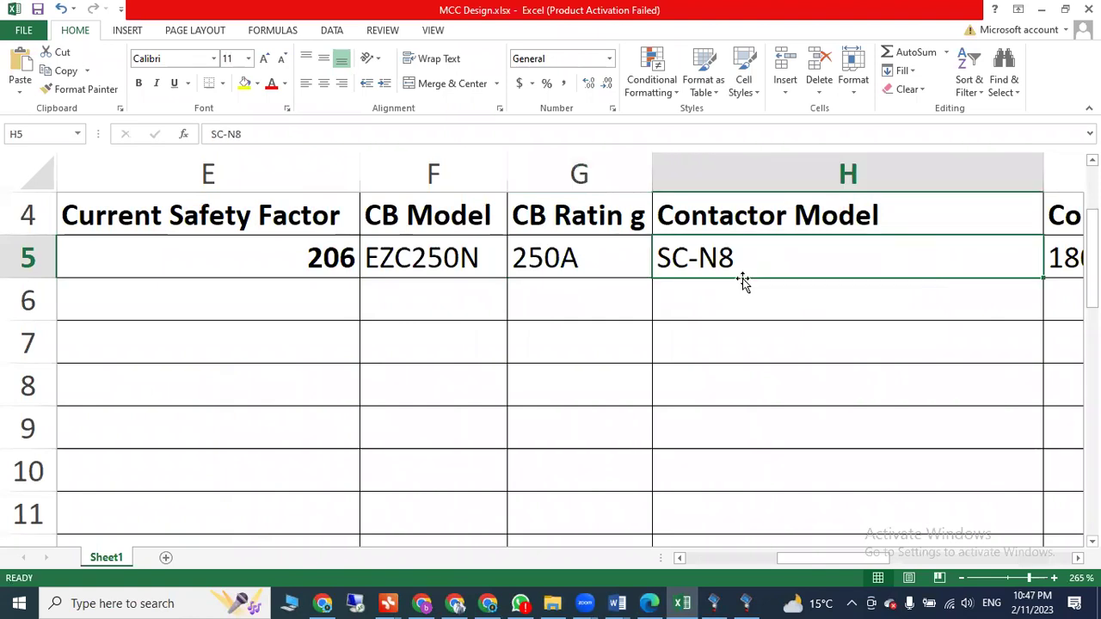
{"action": "key", "text": "Right"}
{"action": "key", "text": "Right"}
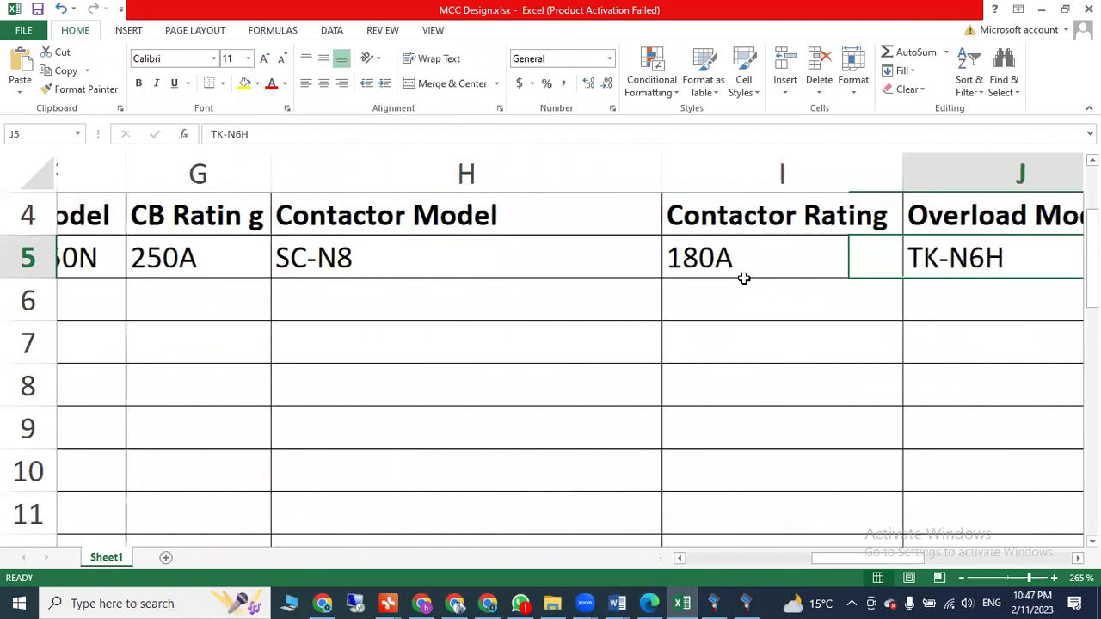
{"action": "key", "text": "Left"}
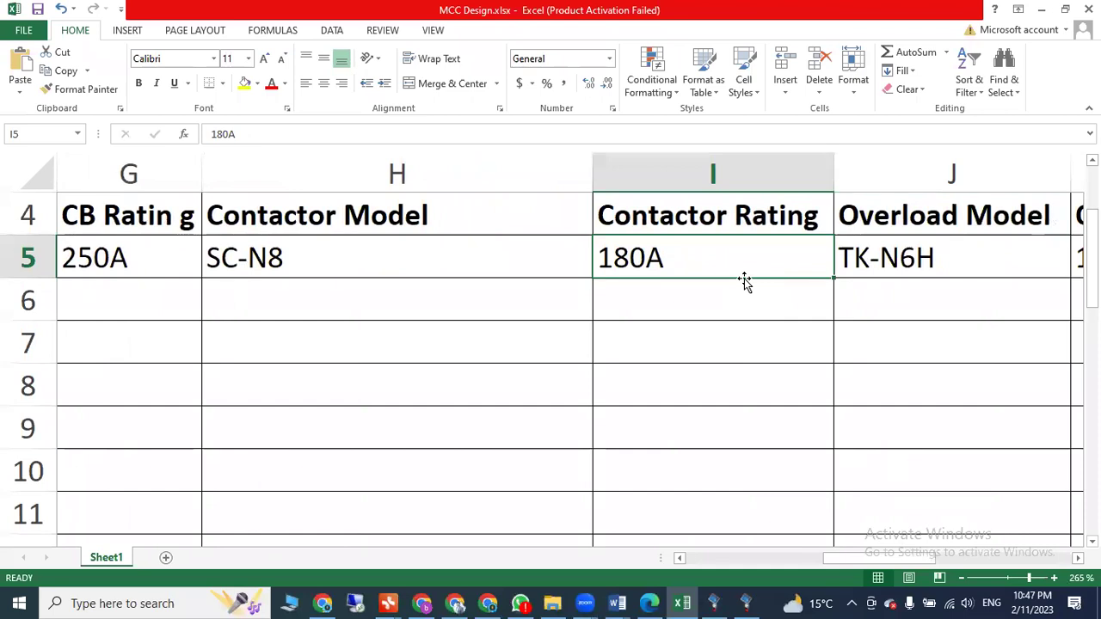
{"action": "key", "text": "Left"}
{"action": "key", "text": "Right"}
{"action": "key", "text": "Right"}
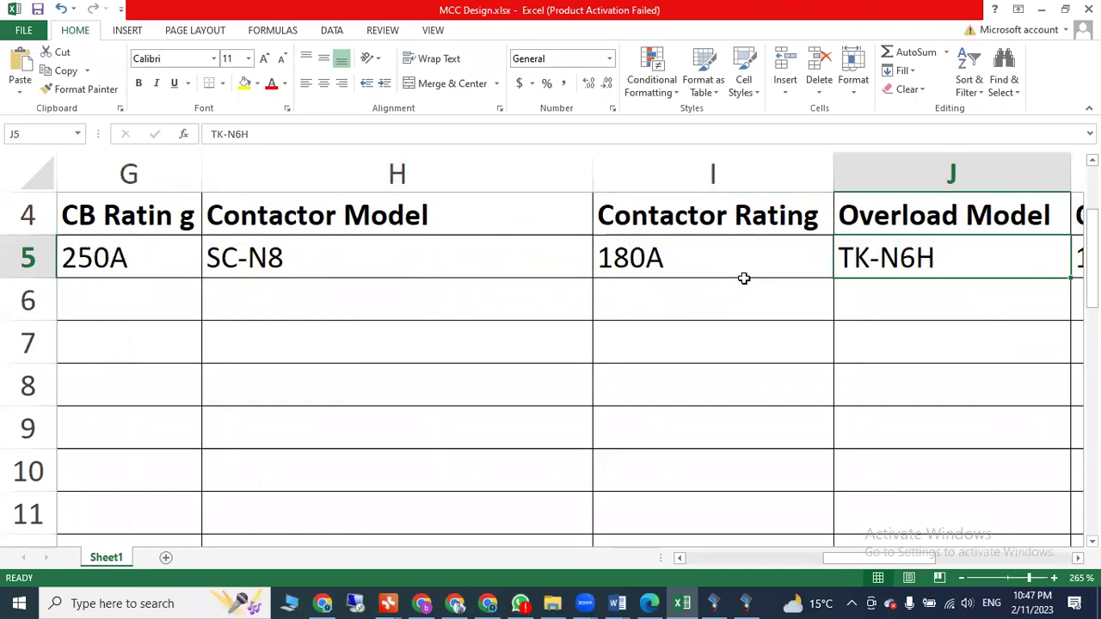
{"action": "scroll", "coordinate": [744, 278], "scroll_direction": "right", "scroll_amount": 2}
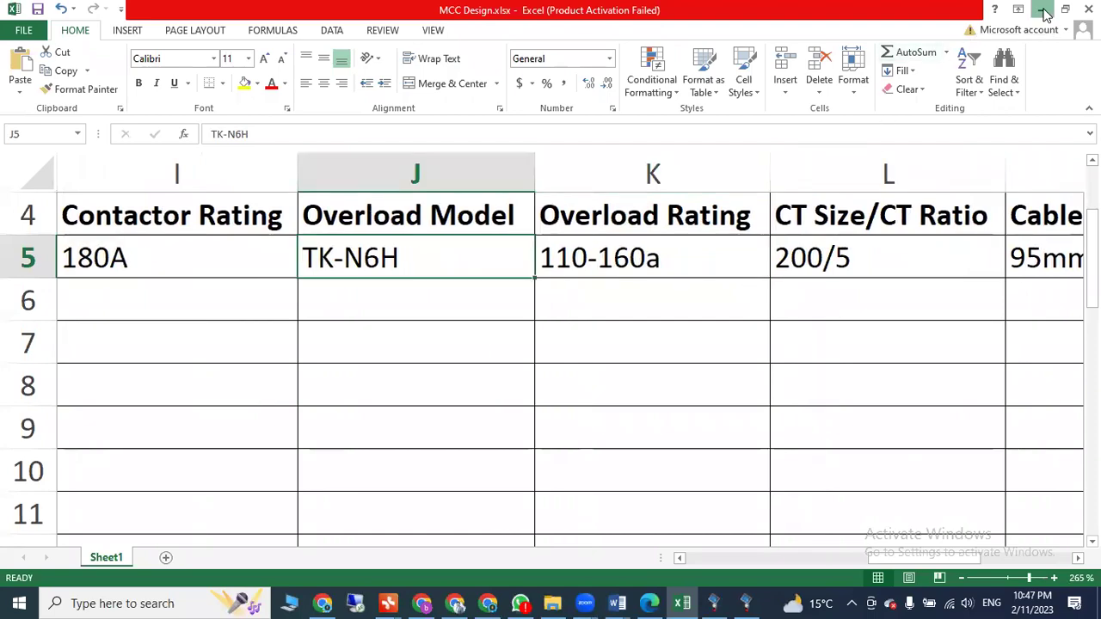
{"action": "left_click", "coordinate": [1041, 10]}
Scroll to page 3's Thermal Overload Relays table to verify TK-N6H for 110-160 A, then return to Excel.
{"action": "scroll", "coordinate": [567, 331], "scroll_direction": "down", "scroll_amount": 3}
{"action": "scroll", "coordinate": [564, 332], "scroll_direction": "down", "scroll_amount": 5}
{"action": "scroll", "coordinate": [564, 332], "scroll_direction": "down", "scroll_amount": 3}
{"action": "scroll", "coordinate": [562, 335], "scroll_direction": "down", "scroll_amount": 5}
{"action": "scroll", "coordinate": [560, 337], "scroll_direction": "down", "scroll_amount": 2}
{"action": "scroll", "coordinate": [562, 336], "scroll_direction": "up", "scroll_amount": 2}
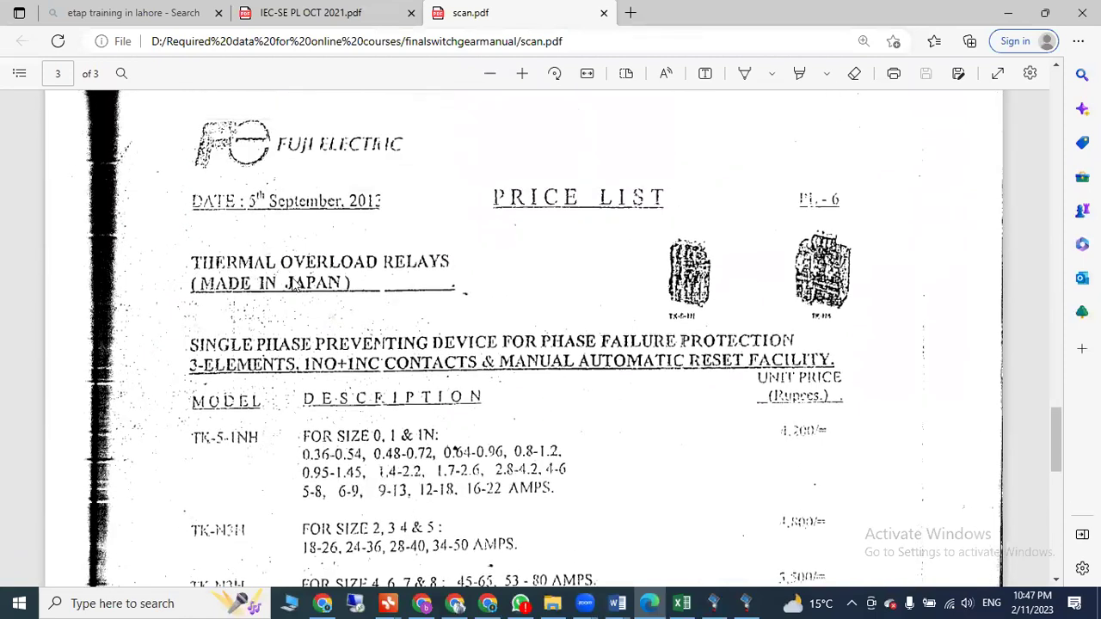
{"action": "scroll", "coordinate": [461, 290], "scroll_direction": "down", "scroll_amount": 2}
{"action": "scroll", "coordinate": [460, 295], "scroll_direction": "down", "scroll_amount": 2}
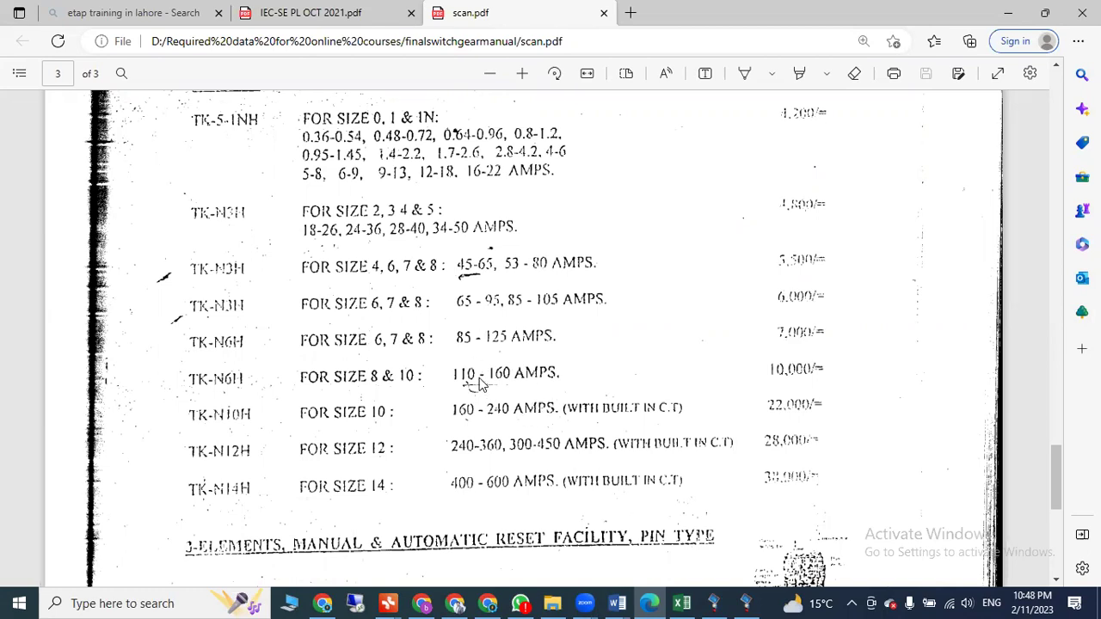
{"action": "scroll", "coordinate": [481, 384], "scroll_direction": "down", "scroll_amount": 5}
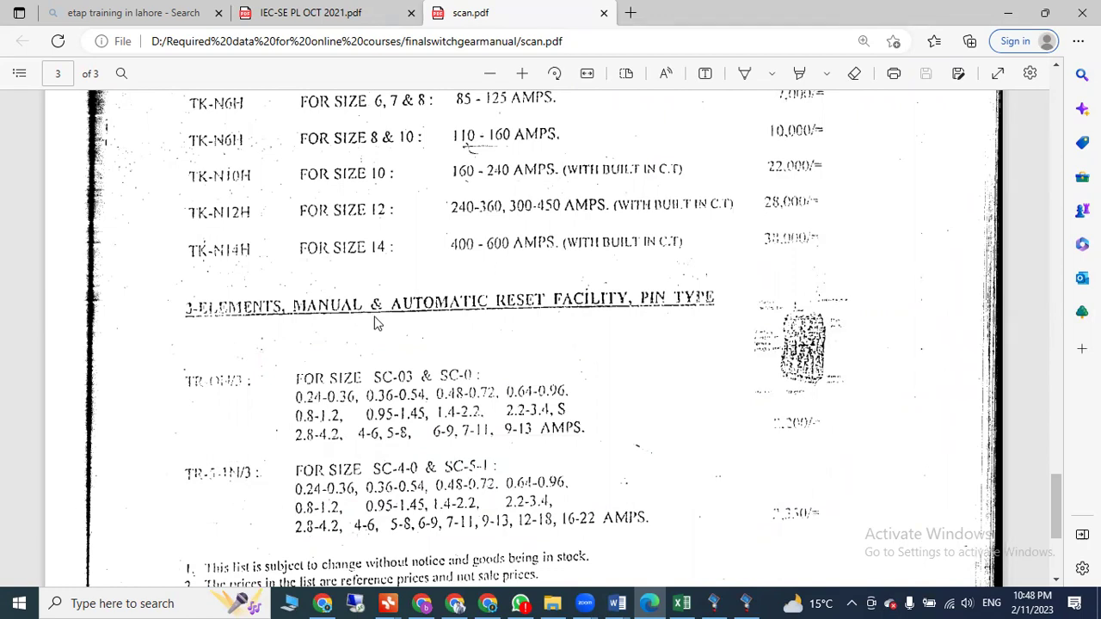
{"action": "scroll", "coordinate": [376, 322], "scroll_direction": "up", "scroll_amount": 3}
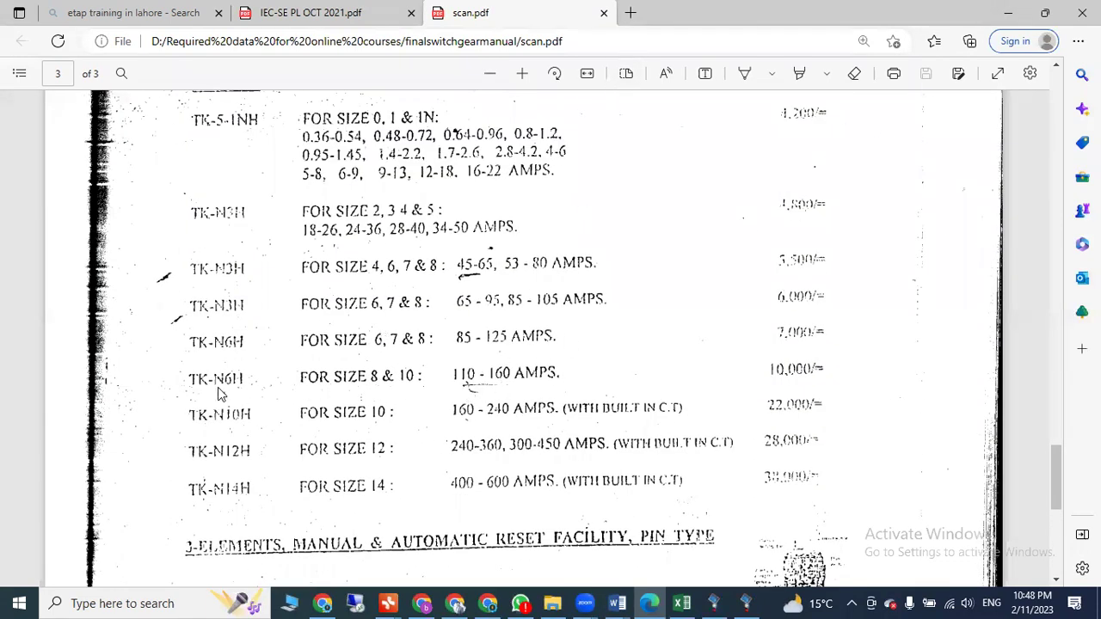
{"action": "left_click", "coordinate": [681, 602]}
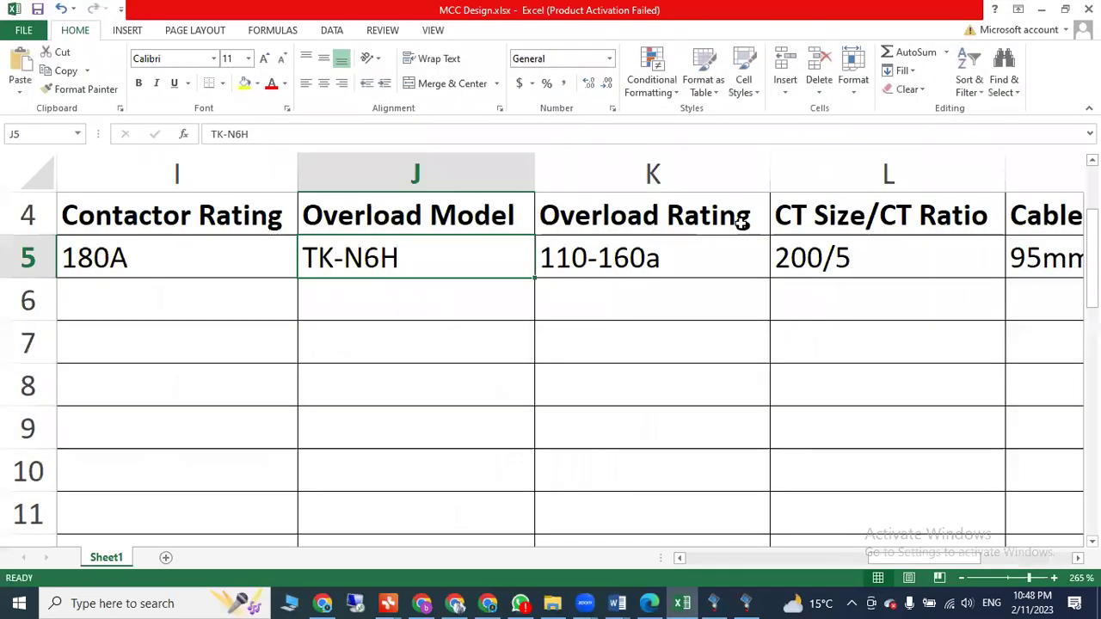
{"action": "left_click", "coordinate": [763, 256]}
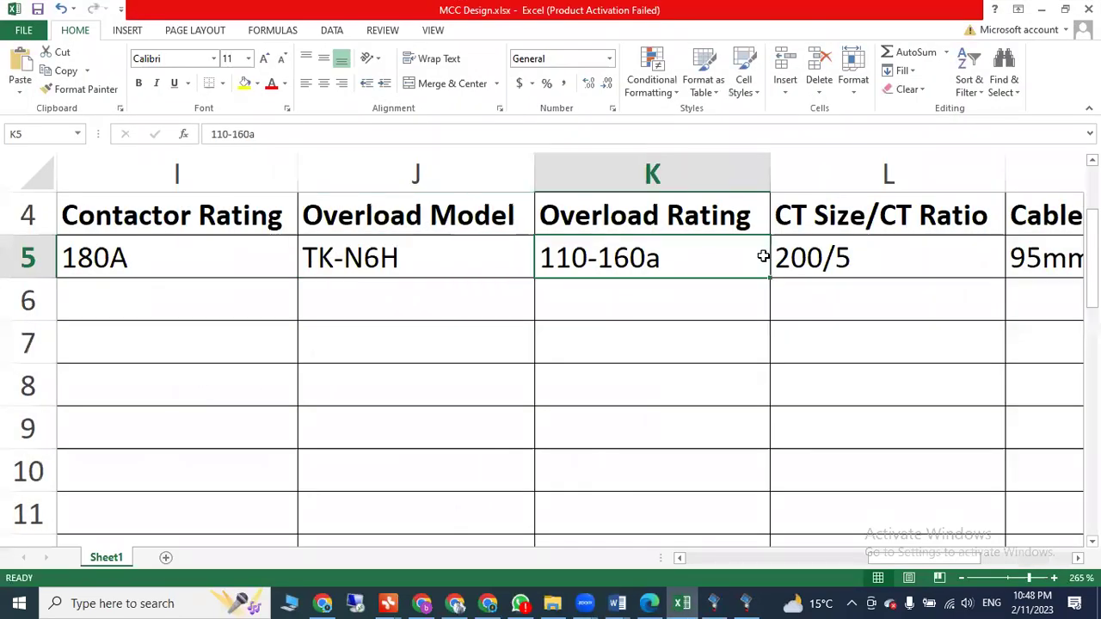
{"action": "key", "text": "Left"}
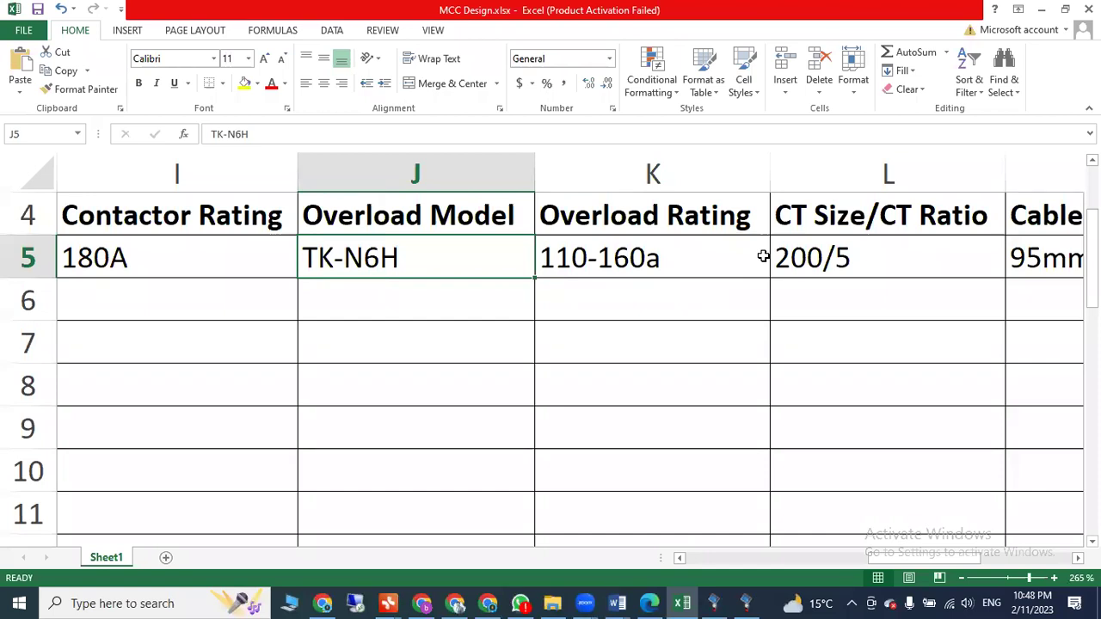
{"action": "key", "text": "Right"}
{"action": "key", "text": "Left"}
{"action": "key", "text": "Right"}
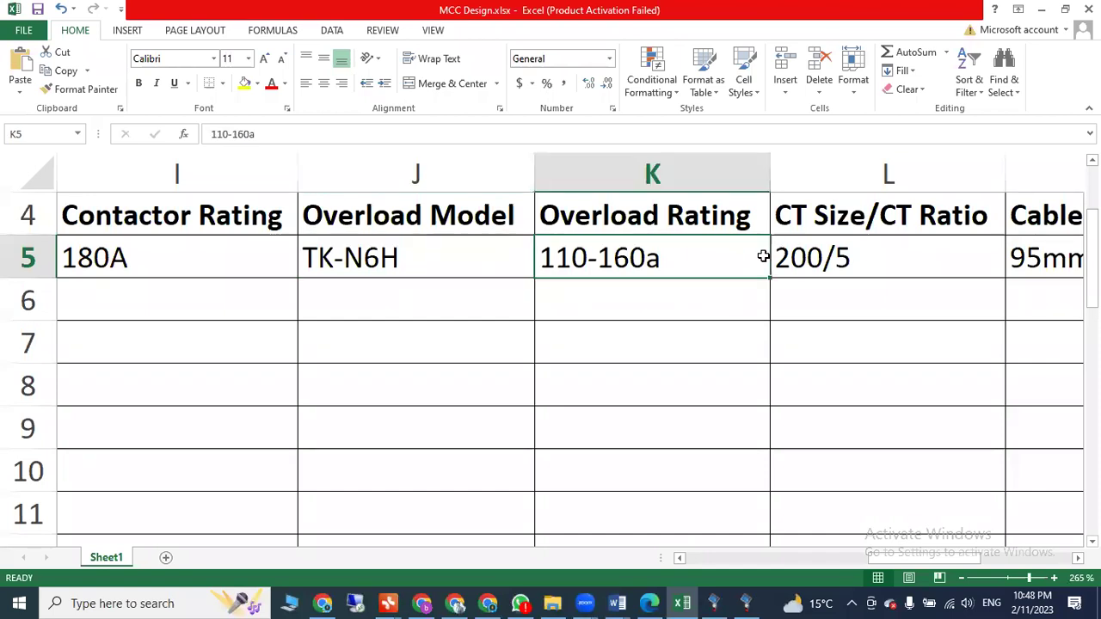
{"action": "key", "text": "Right"}
{"action": "scroll", "coordinate": [762, 255], "scroll_direction": "right", "scroll_amount": 1}
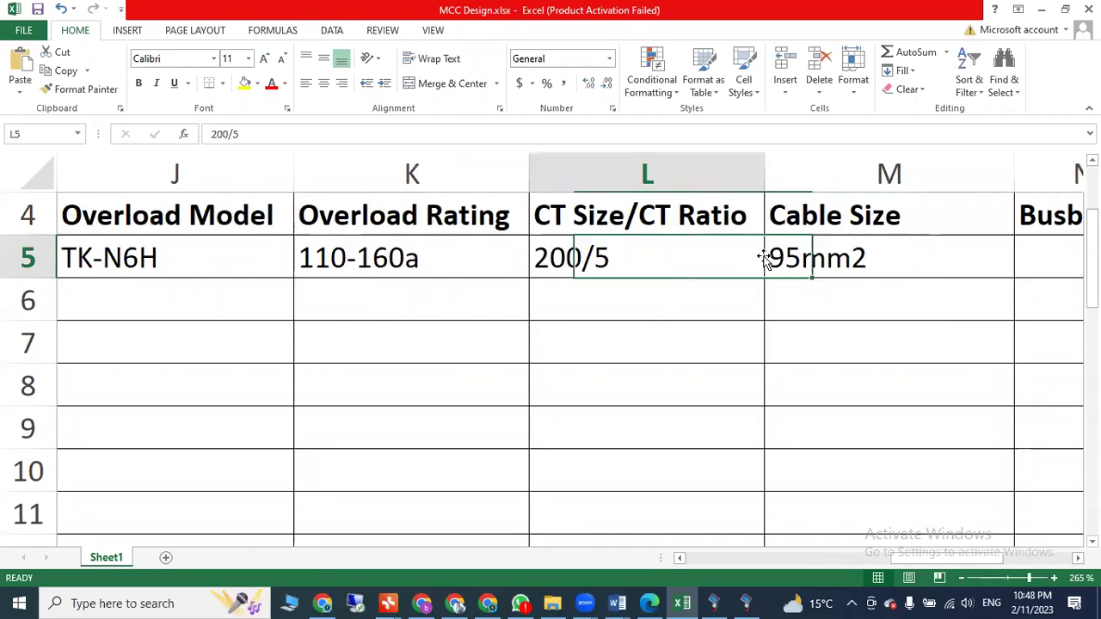
{"action": "key", "text": "Left"}
{"action": "key", "text": "Right"}
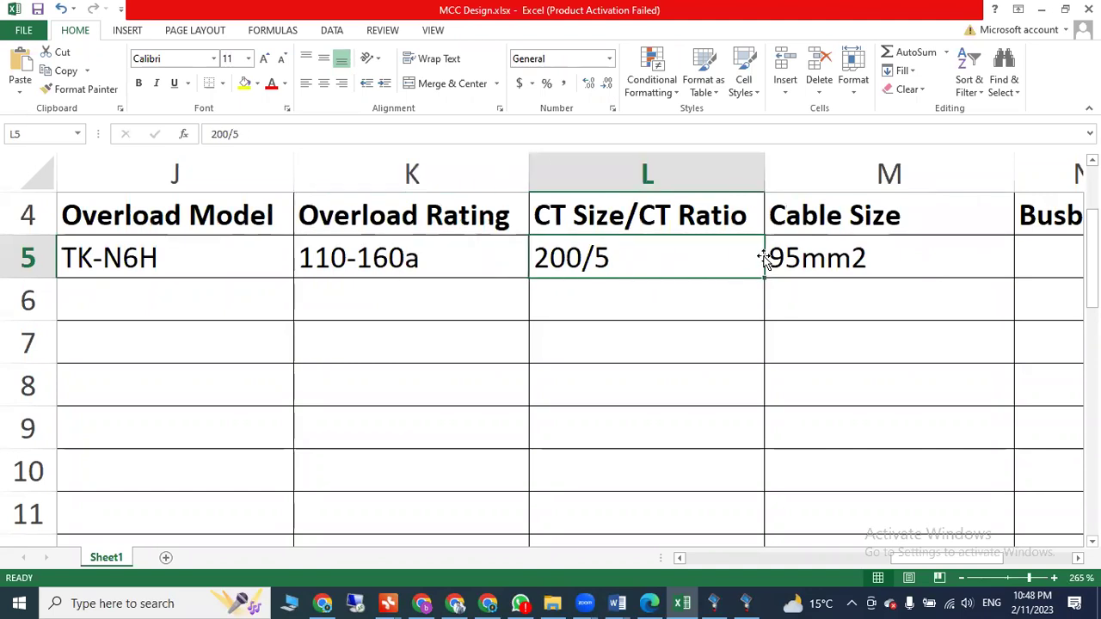
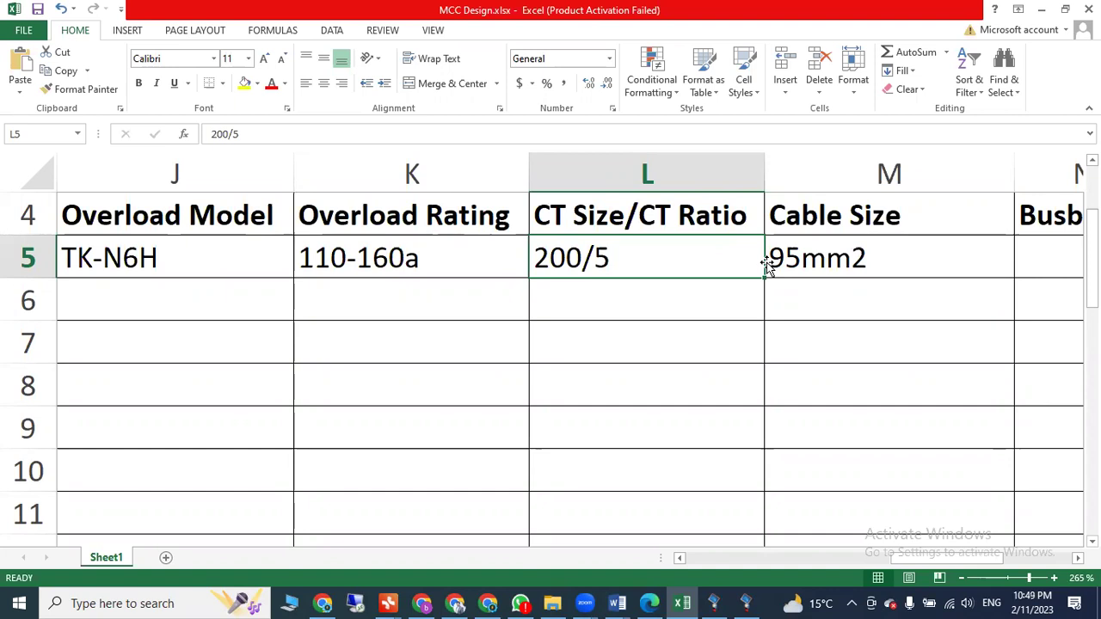
Check row 5's CT ratio 200/5 and cable size 95mm2, then launch Windows Calculator.
{"action": "key", "text": "Right"}
{"action": "key", "text": "Right"}
{"action": "key", "text": "Left"}
{"action": "key", "text": "Left"}
{"action": "key", "text": "Right"}
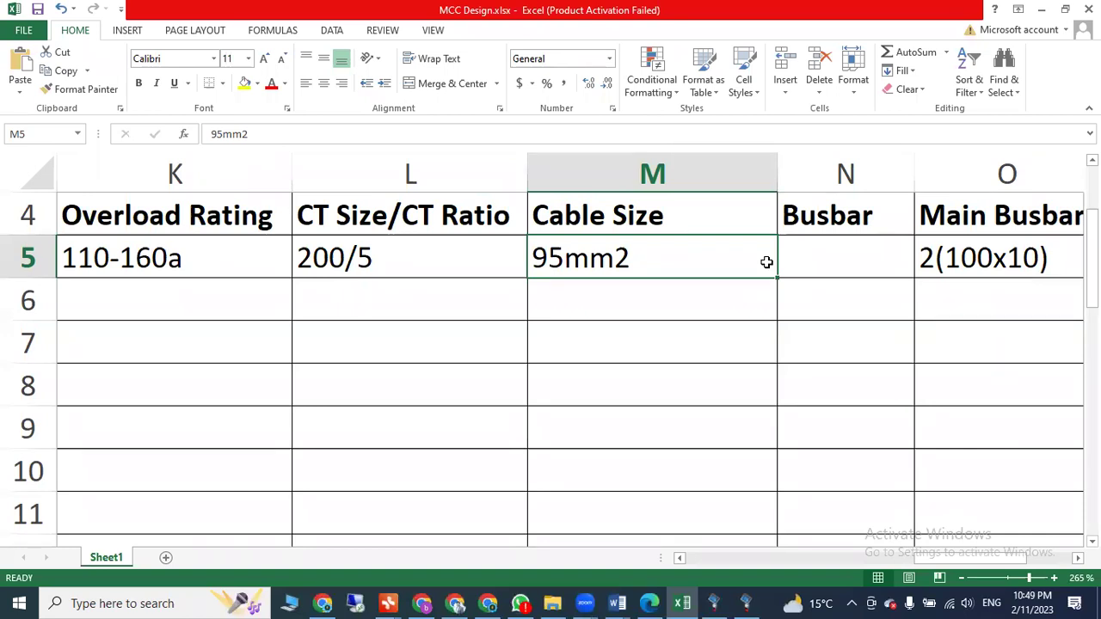
{"action": "key", "text": "XF86Calculator"}
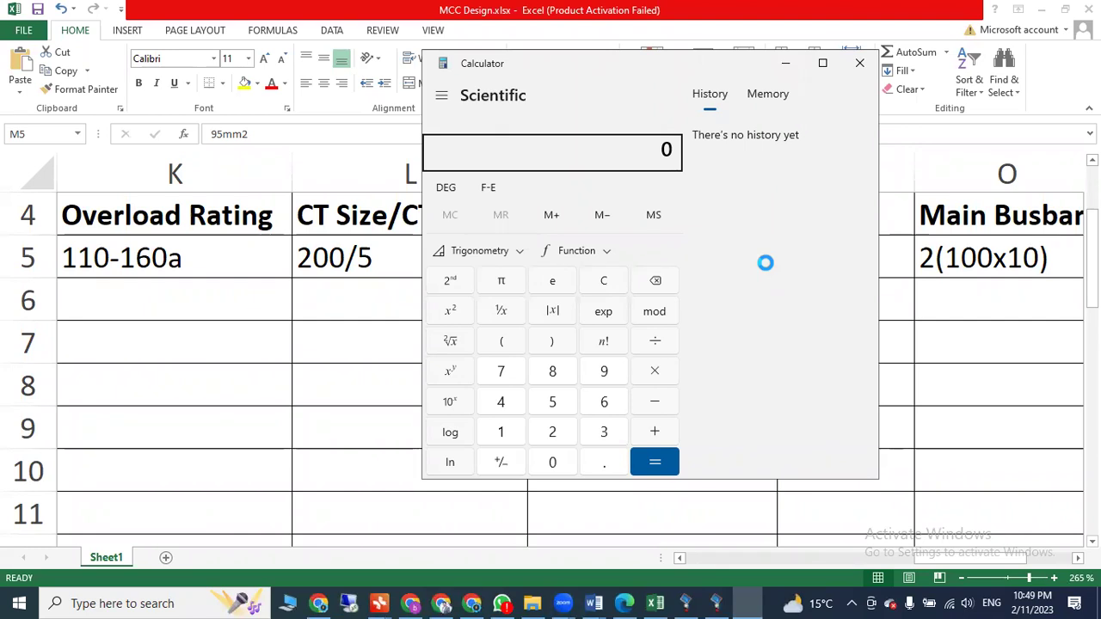
Calculate 206 ÷ 2.5 = 82.4 and 152 ÷ 2.5 = 60.8.
{"action": "type", "text": "206"}
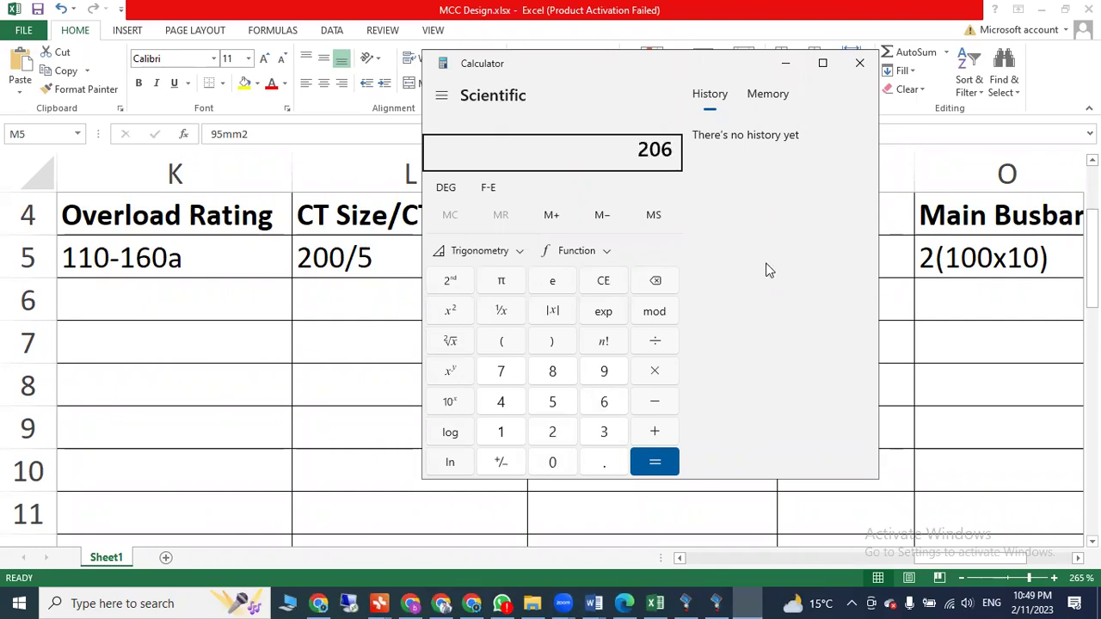
{"action": "type", "text": "*"}
{"action": "type", "text": "/"}
{"action": "type", "text": "2.5"}
{"action": "key", "text": "Return"}
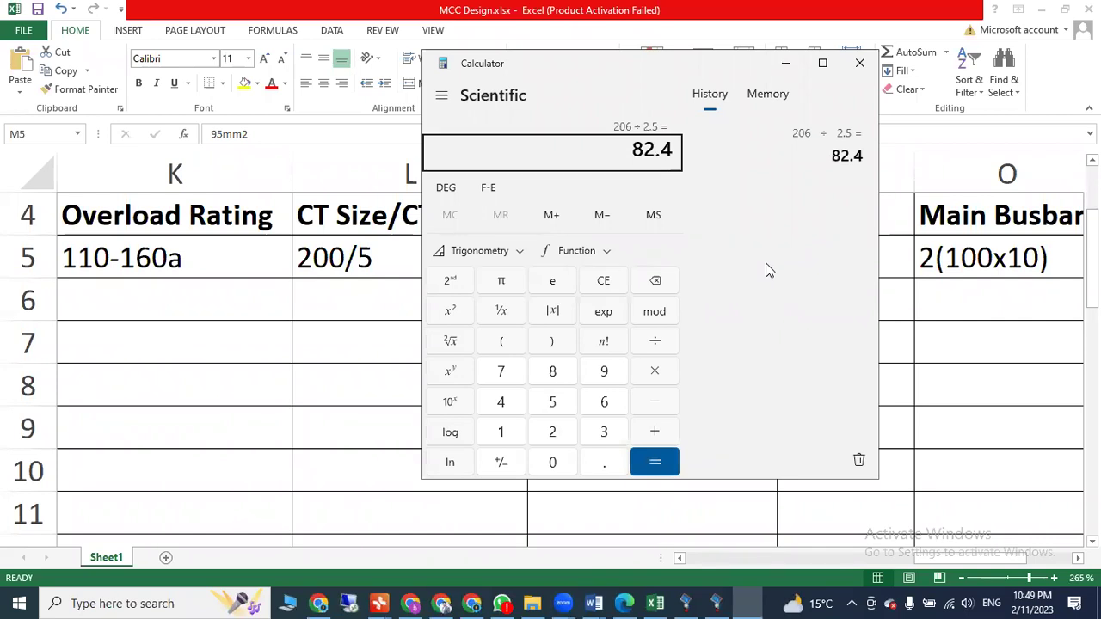
{"action": "key", "text": "Escape"}
{"action": "type", "text": "152/"}
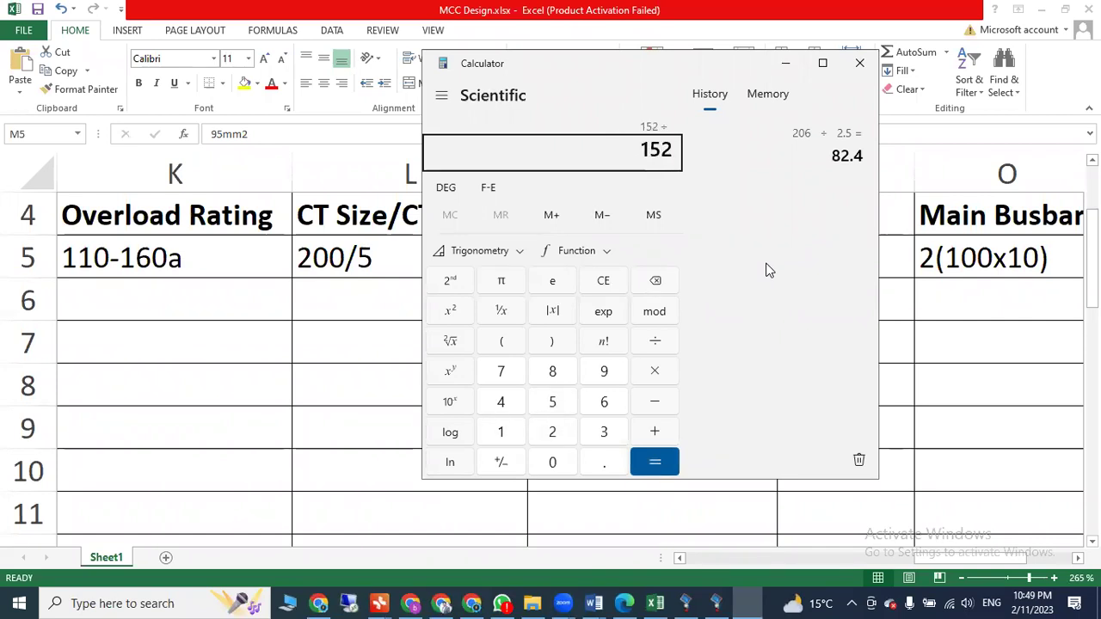
{"action": "type", "text": "2."}
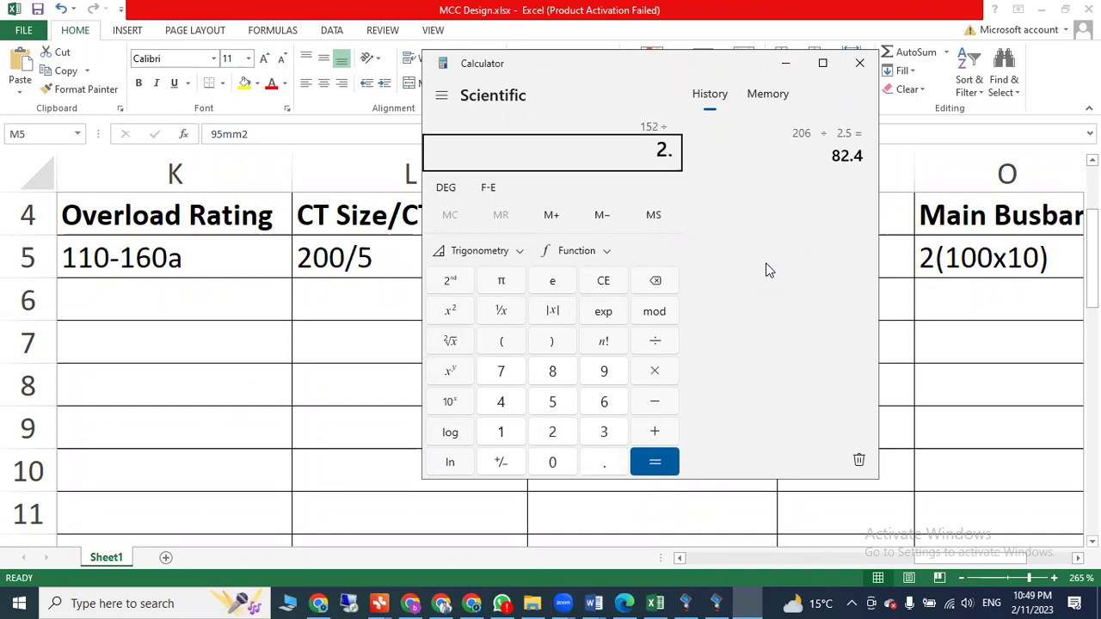
{"action": "type", "text": "5"}
{"action": "key", "text": "Return"}
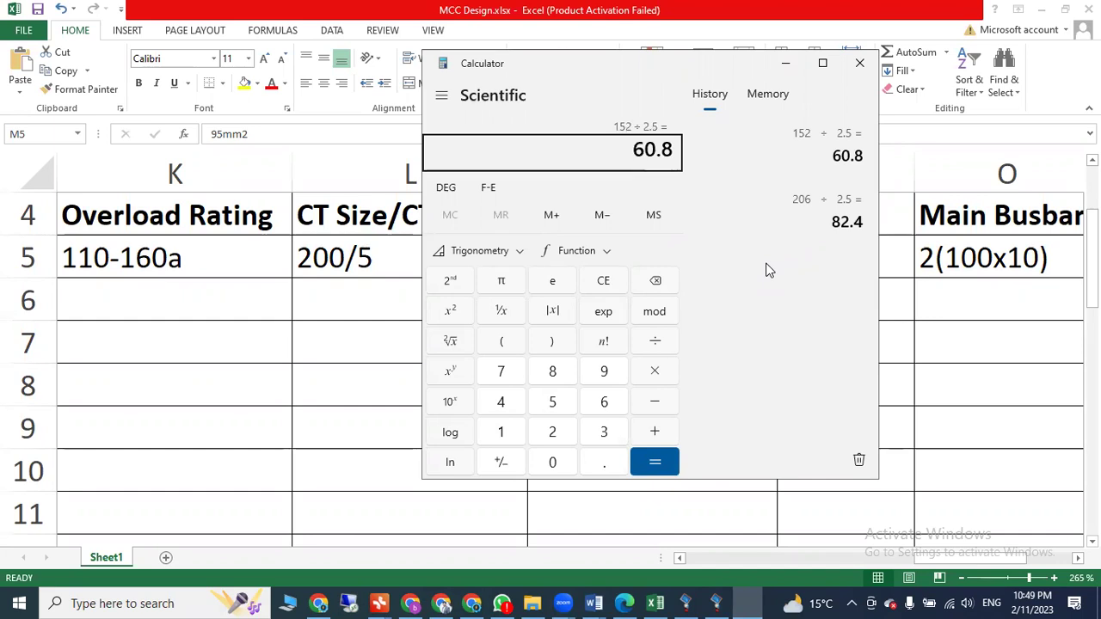
Recompute 206 ÷ 2.5 = 82.4, then minimize the calculator.
{"action": "key", "text": "Escape"}
{"action": "type", "text": "206"}
{"action": "type", "text": "/"}
{"action": "type", "text": "2.5"}
{"action": "key", "text": "Return"}
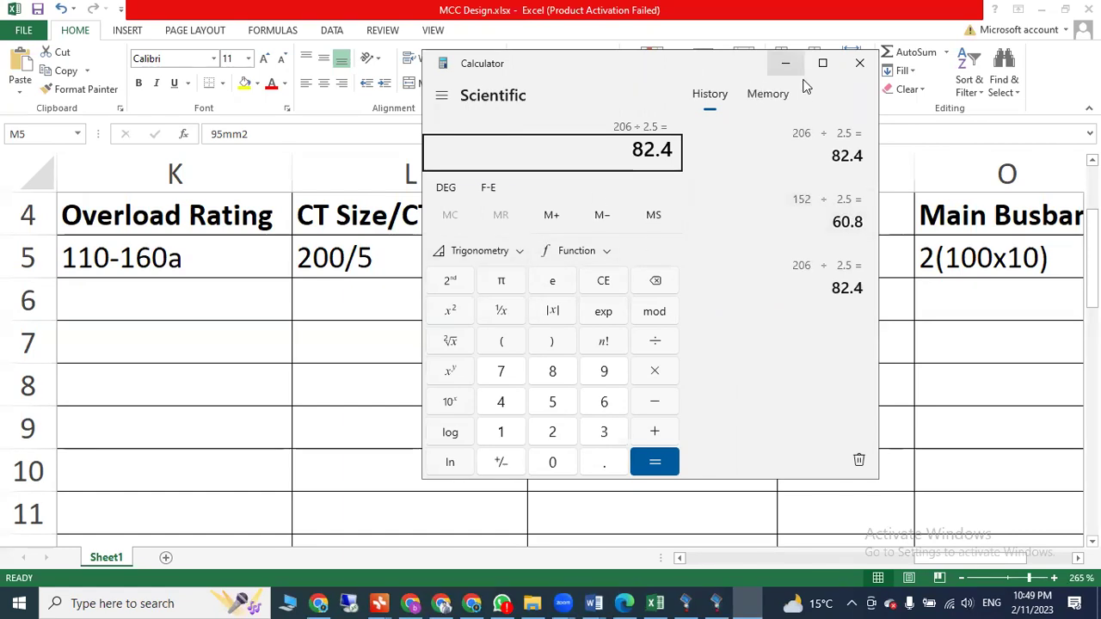
{"action": "left_click", "coordinate": [783, 63]}
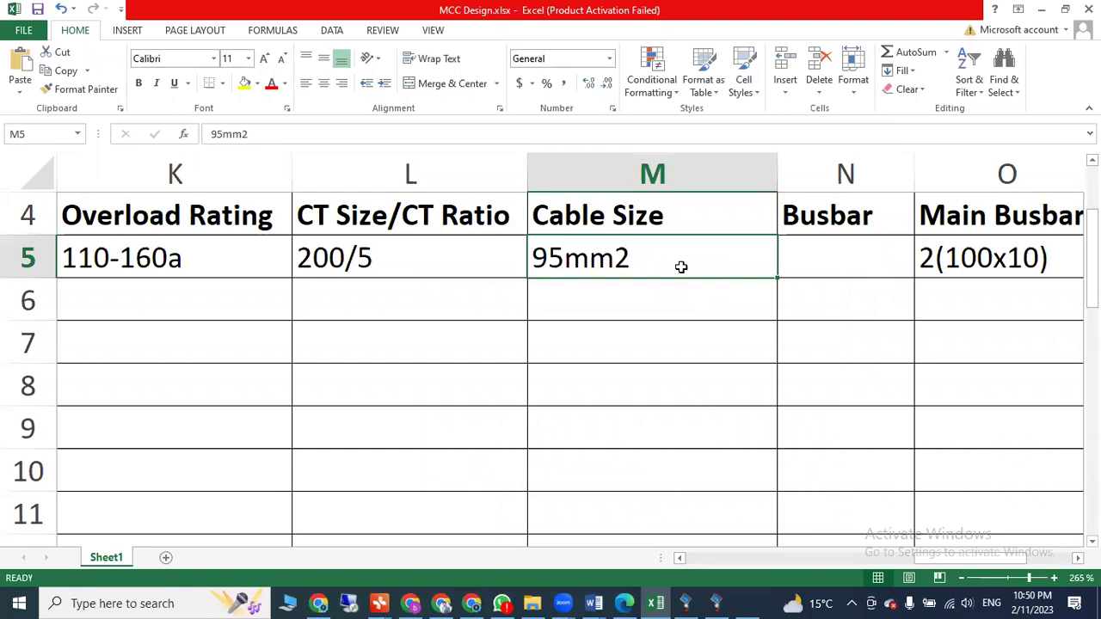
Review row 5 from the start through safety factor 206 to overload model TK-N6H.
{"action": "key", "text": "Left"}
{"action": "key", "text": "Left"}
{"action": "scroll", "coordinate": [680, 266], "scroll_direction": "left", "scroll_amount": 1}
{"action": "key", "text": "Right"}
{"action": "key", "text": "Right"}
{"action": "key", "text": "Left"}
{"action": "key", "text": "Home"}
{"action": "key", "text": "Right"}
{"action": "key", "text": "Right"}
{"action": "key", "text": "Right"}
{"action": "key", "text": "Right"}
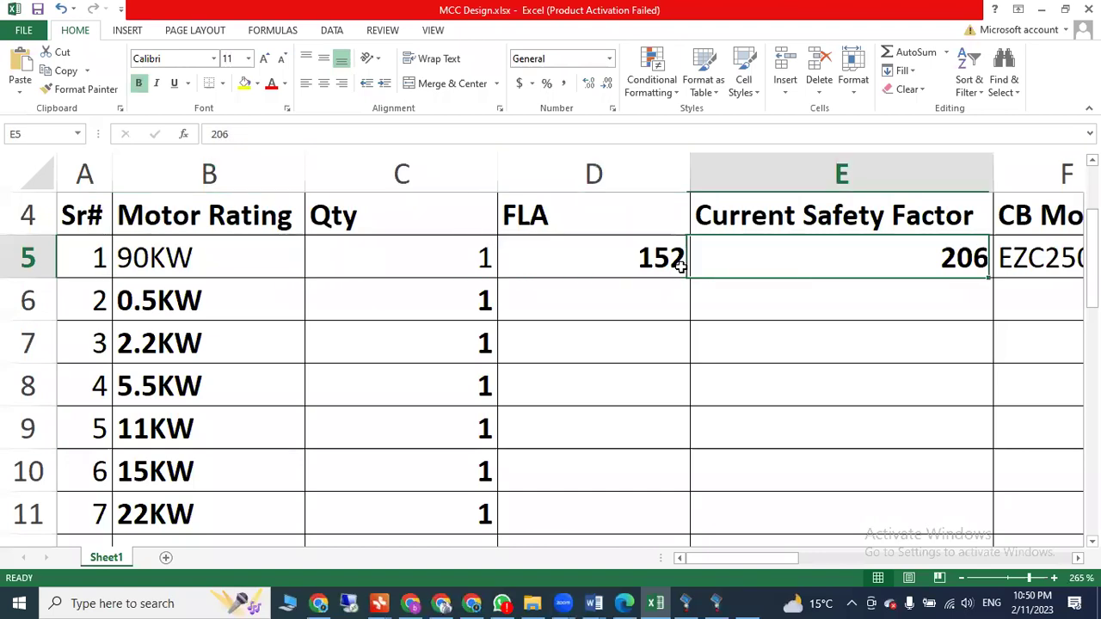
{"action": "key", "text": "Right"}
{"action": "key", "text": "Right"}
{"action": "key", "text": "Right"}
{"action": "key", "text": "Right"}
{"action": "key", "text": "Right"}
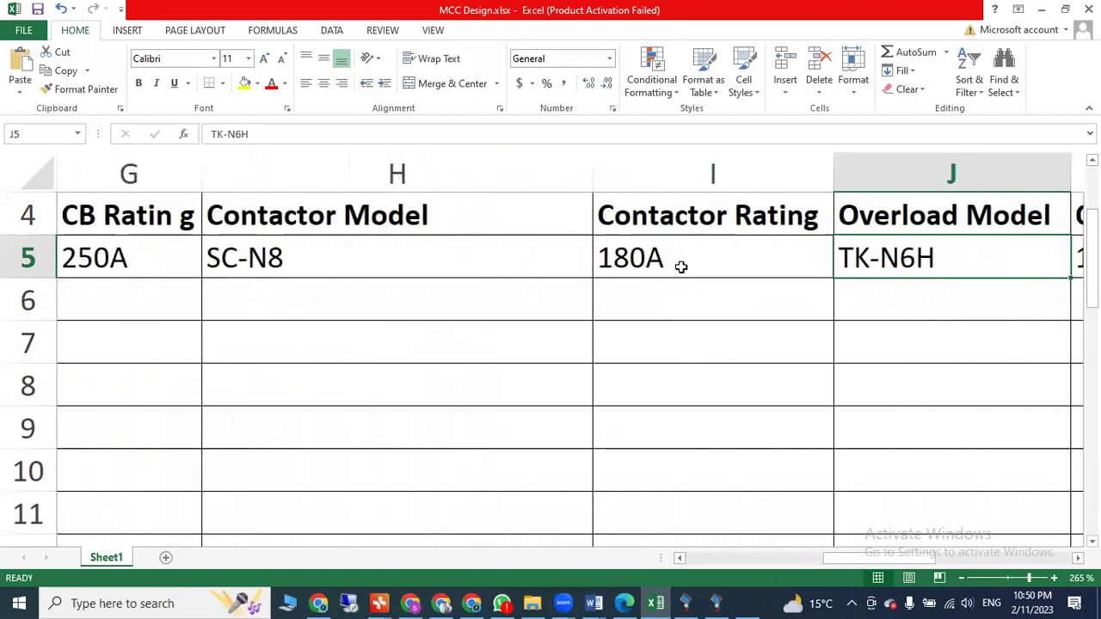
{"action": "key", "text": "Left"}
{"action": "key", "text": "Home"}
{"action": "key", "text": "Right"}
{"action": "key", "text": "Right"}
{"action": "key", "text": "Right"}
{"action": "key", "text": "Right"}
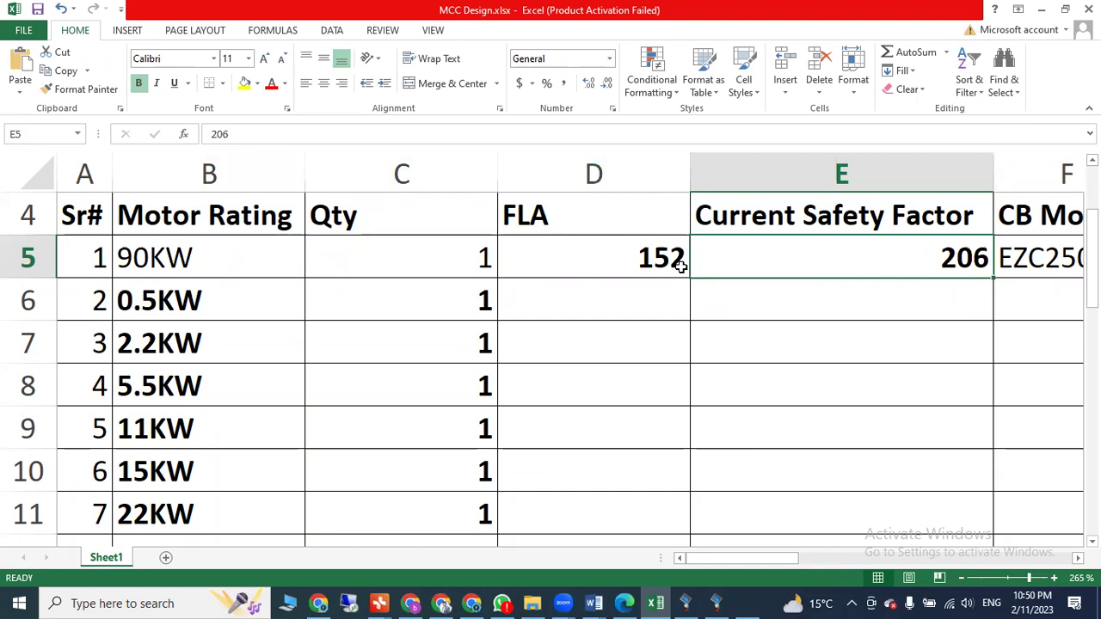
Continue along row 5 past breaker EZC250N and 250A to CT ratio 200/5.
{"action": "key", "text": "Right"}
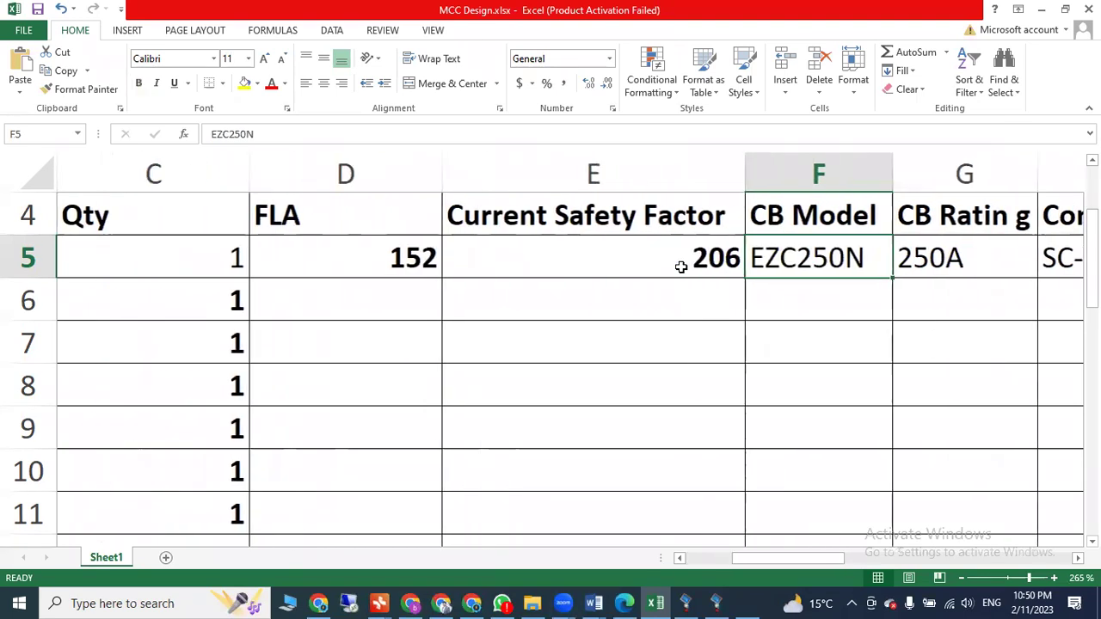
{"action": "scroll", "coordinate": [680, 267], "scroll_direction": "right", "scroll_amount": 2}
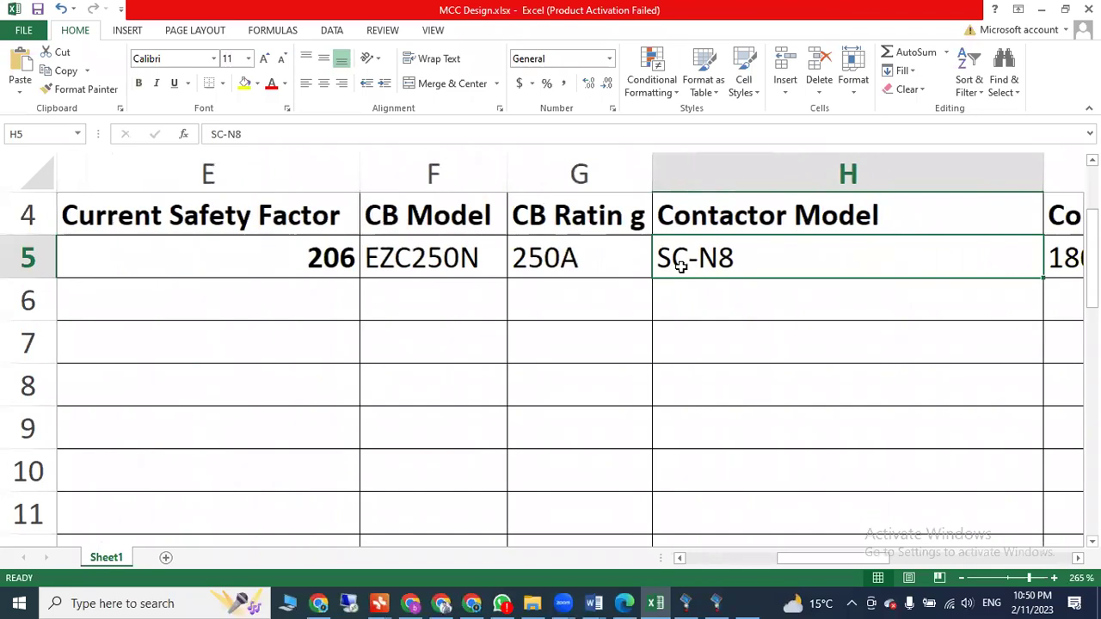
{"action": "key", "text": "Right"}
{"action": "key", "text": "Right"}
{"action": "key", "text": "Right"}
{"action": "key", "text": "Right"}
{"action": "key", "text": "Left"}
{"action": "key", "text": "Left"}
{"action": "key", "text": "Left"}
{"action": "key", "text": "Right"}
{"action": "key", "text": "Right"}
{"action": "key", "text": "Right"}
{"action": "key", "text": "Right"}
{"action": "key", "text": "Right"}
{"action": "key", "text": "Right"}
{"action": "key", "text": "Right"}
{"action": "scroll", "coordinate": [680, 266], "scroll_direction": "right", "scroll_amount": 2}
{"action": "key", "text": "Left"}
{"action": "key", "text": "Left"}
{"action": "key", "text": "Right"}
{"action": "key", "text": "Right"}
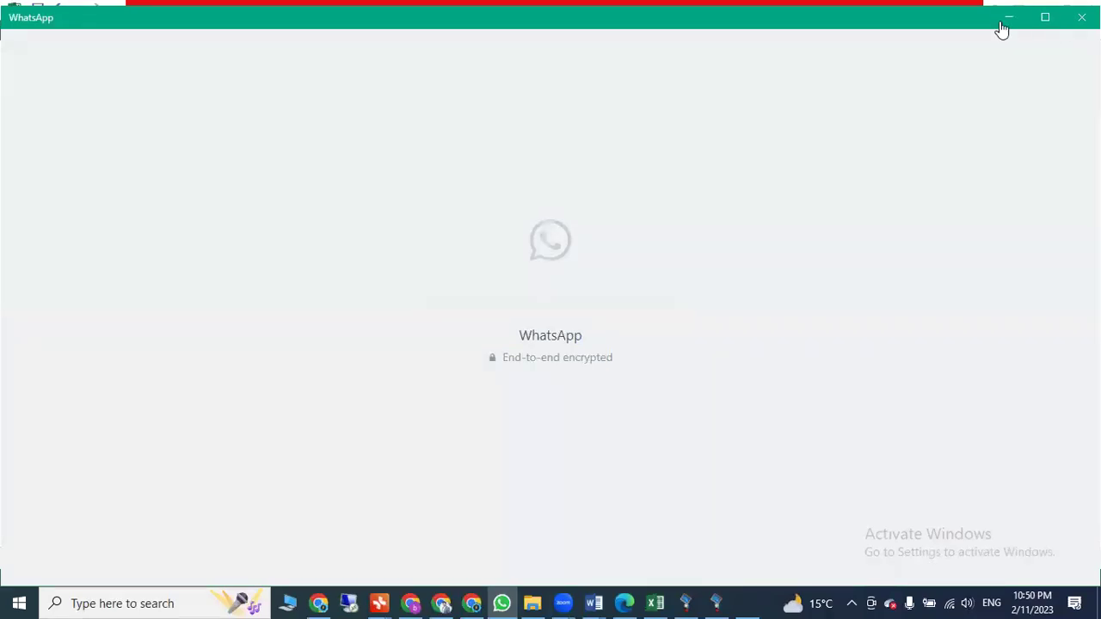
Dismiss WhatsApp, recheck the headers, cable size 95mm2 and CT ratio 200/5.
{"action": "left_click", "coordinate": [1008, 19]}
{"action": "left_click", "coordinate": [516, 324]}
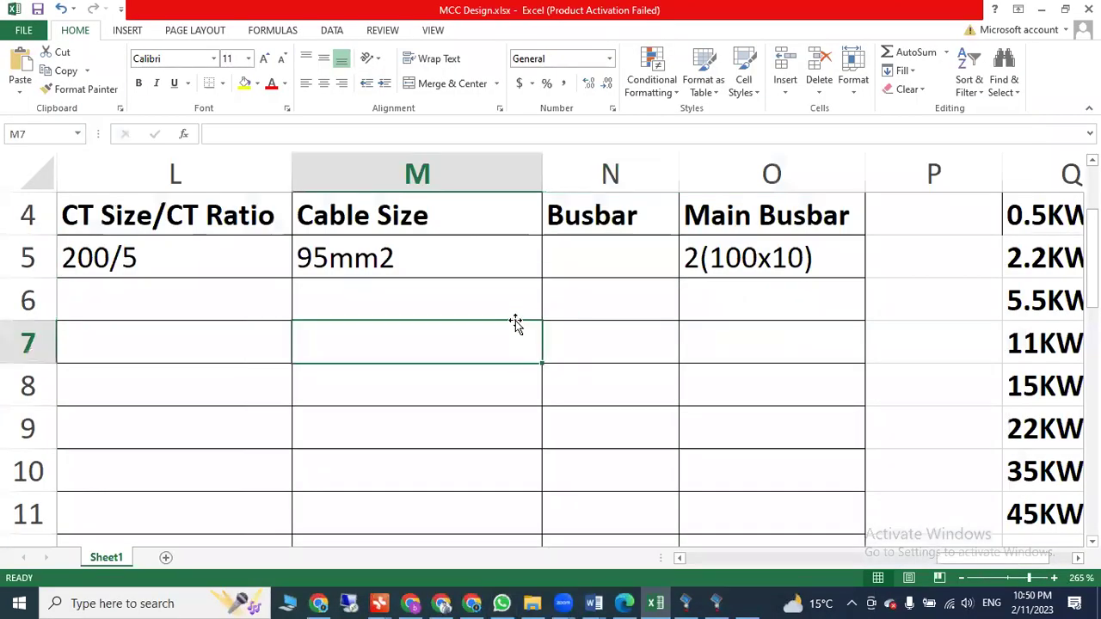
{"action": "key", "text": "Left"}
{"action": "key", "text": "Left"}
{"action": "key", "text": "Left"}
{"action": "key", "text": "Left"}
{"action": "key", "text": "Left"}
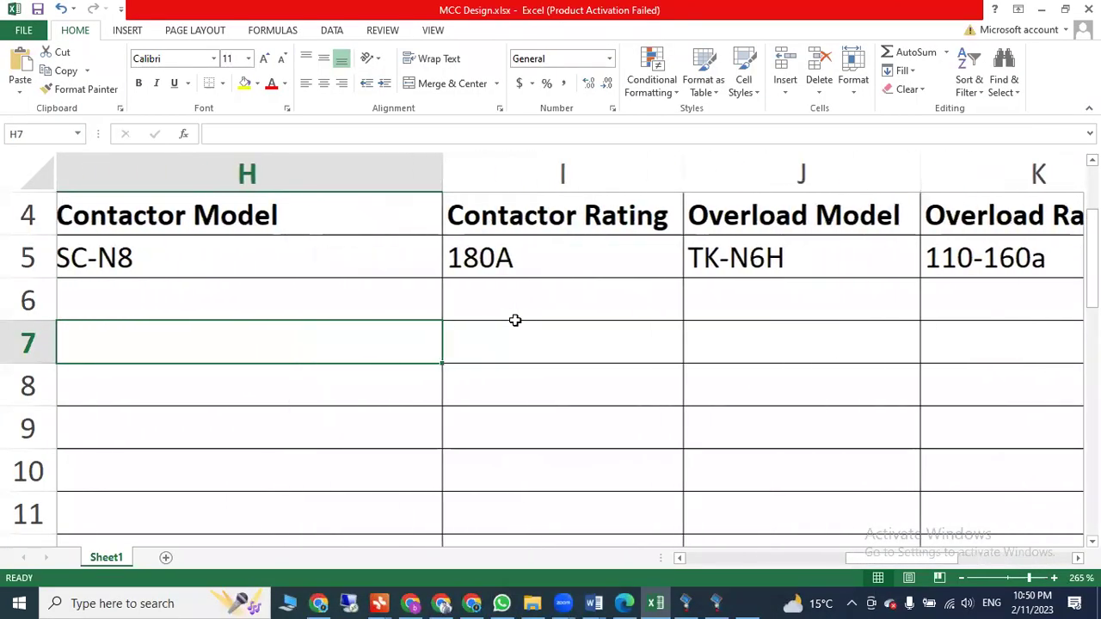
{"action": "key", "text": "Up"}
{"action": "key", "text": "Up"}
{"action": "key", "text": "Up"}
{"action": "key", "text": "Right"}
{"action": "key", "text": "Right"}
{"action": "key", "text": "Right"}
{"action": "key", "text": "Right"}
{"action": "key", "text": "Right"}
{"action": "key", "text": "Down"}
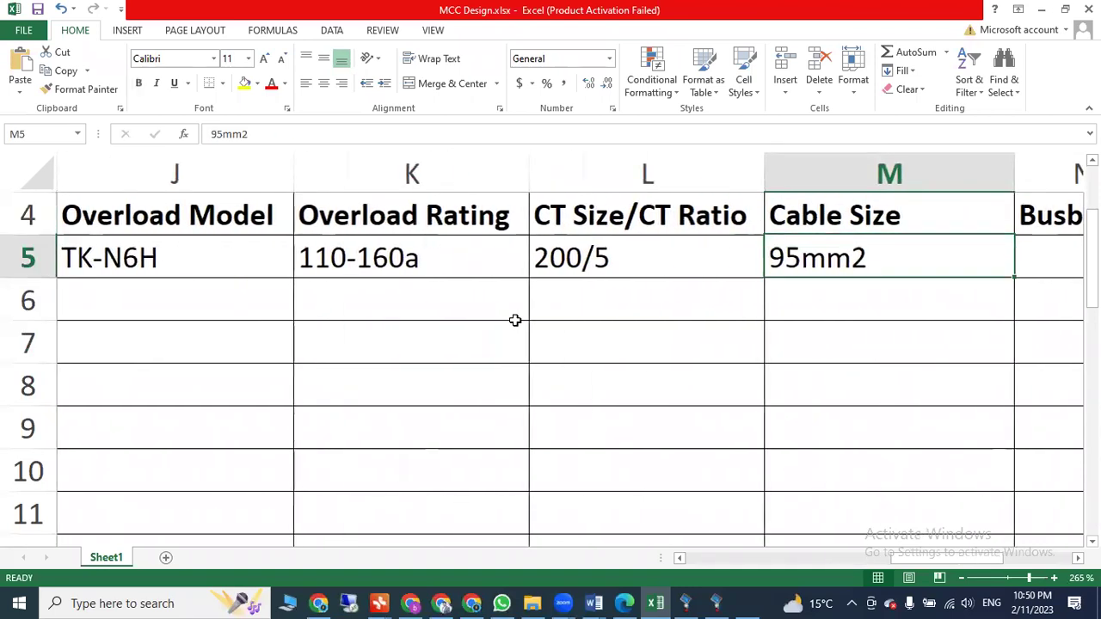
{"action": "key", "text": "Left"}
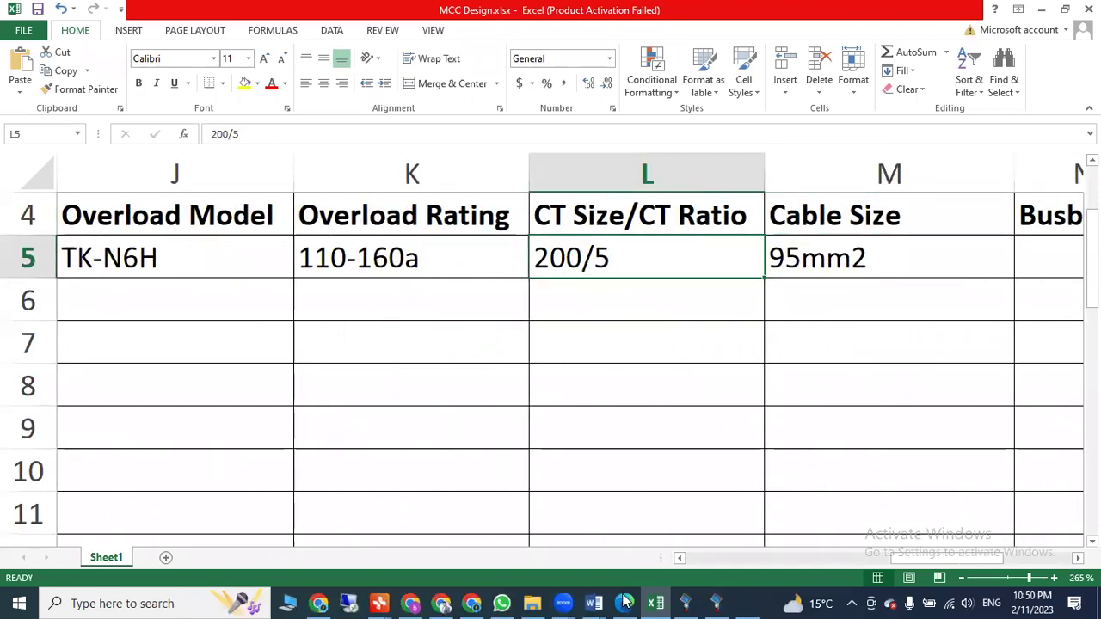
{"action": "left_click", "coordinate": [593, 603]}
Below the CIRCUITS title, add a left-aligned line 'X/1, X/2.5, X/5', then a '100/5' line.
{"action": "left_click", "coordinate": [833, 550]}
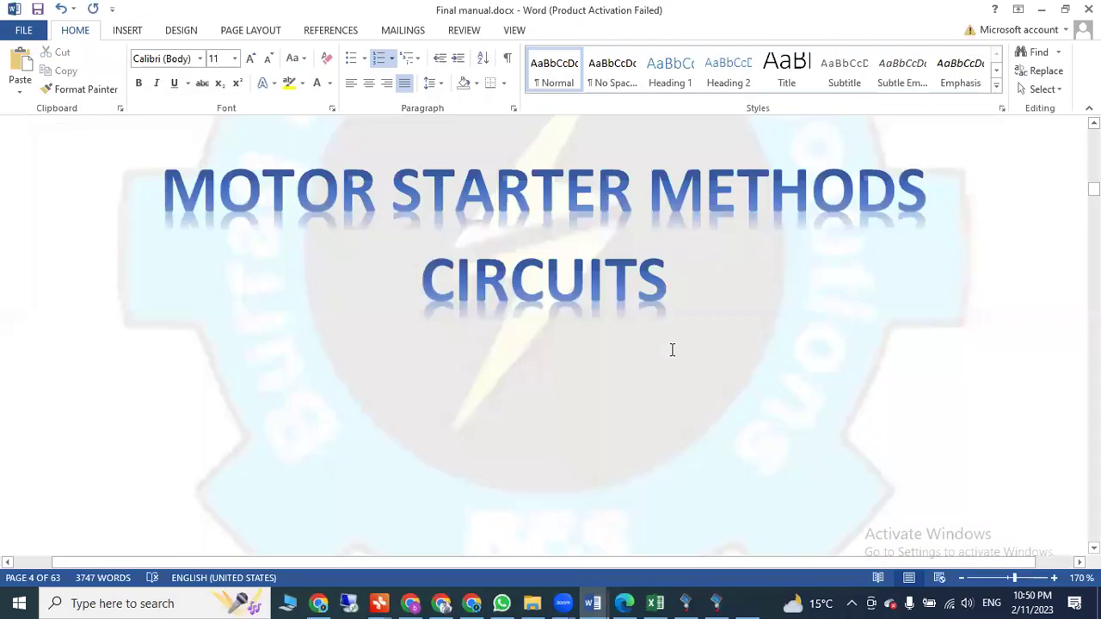
{"action": "left_click", "coordinate": [545, 332]}
{"action": "left_click", "coordinate": [751, 279]}
{"action": "key", "text": "Return"}
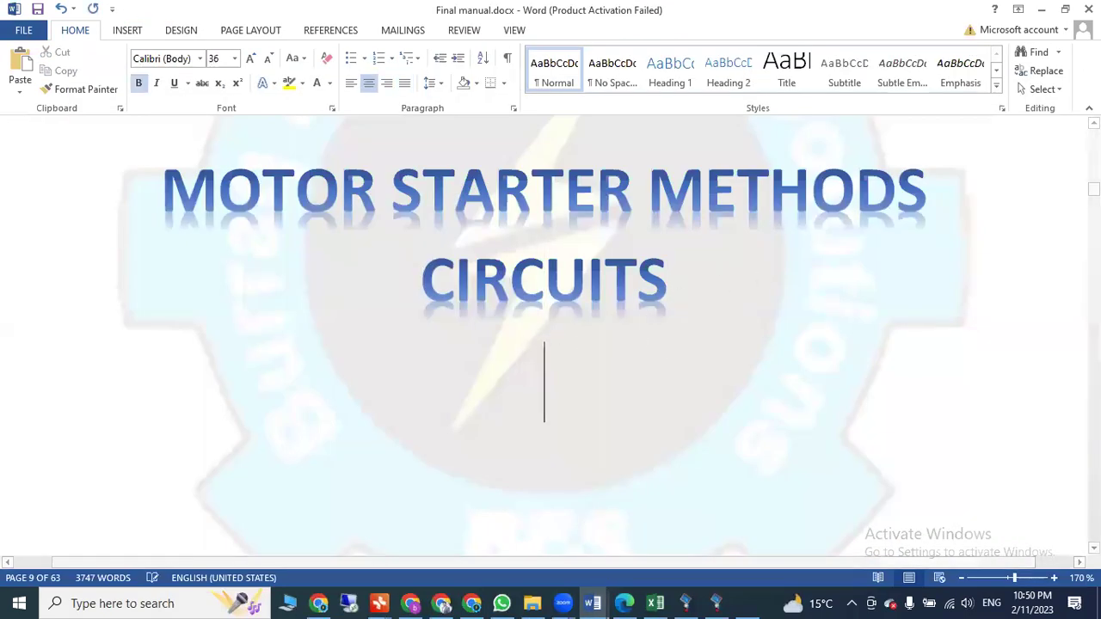
{"action": "key", "text": "ctrl+l"}
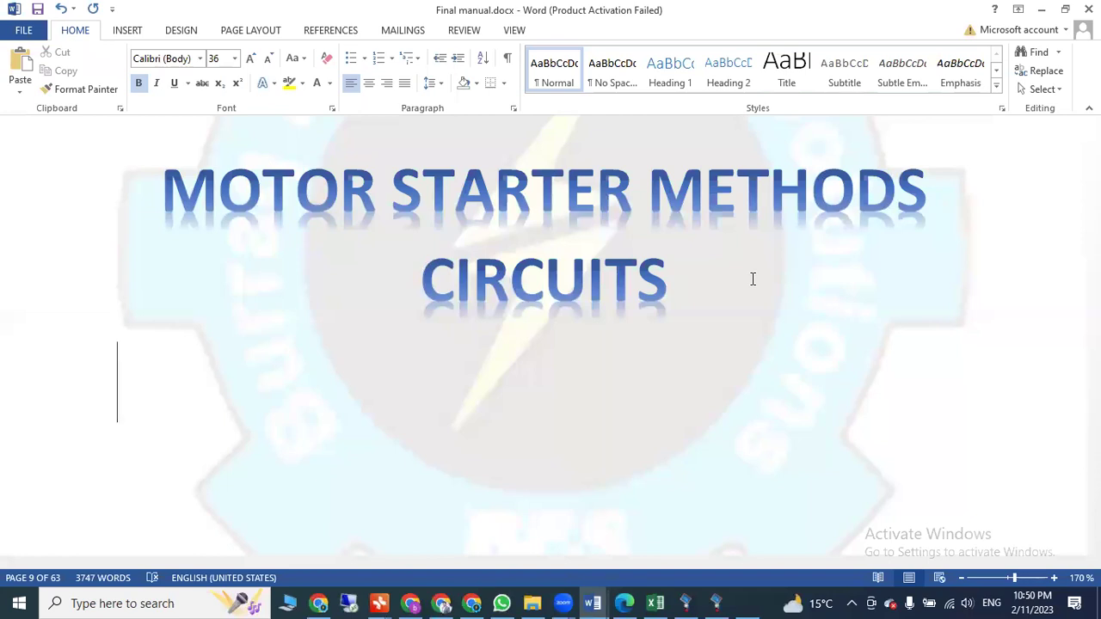
{"action": "type", "text": "X"}
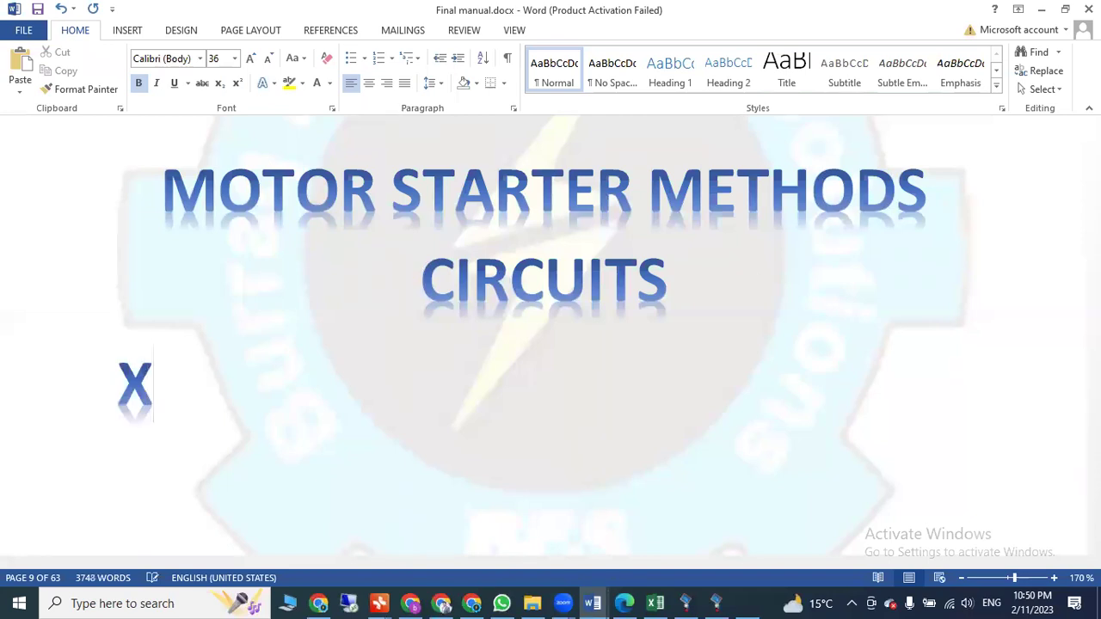
{"action": "type", "text": "/1, "}
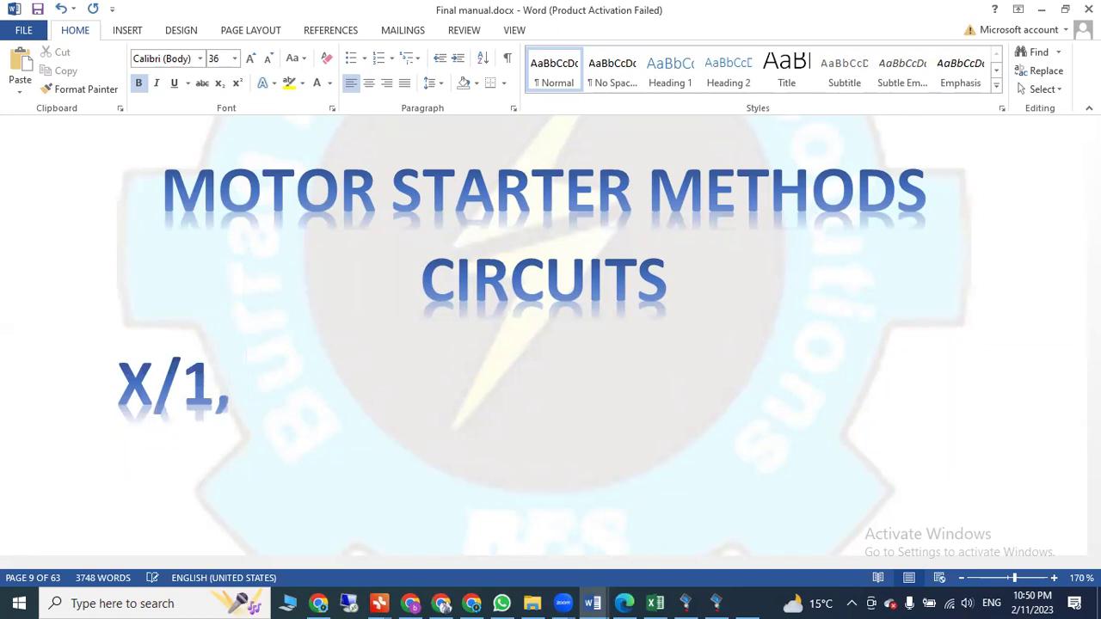
{"action": "type", "text": "X/2."}
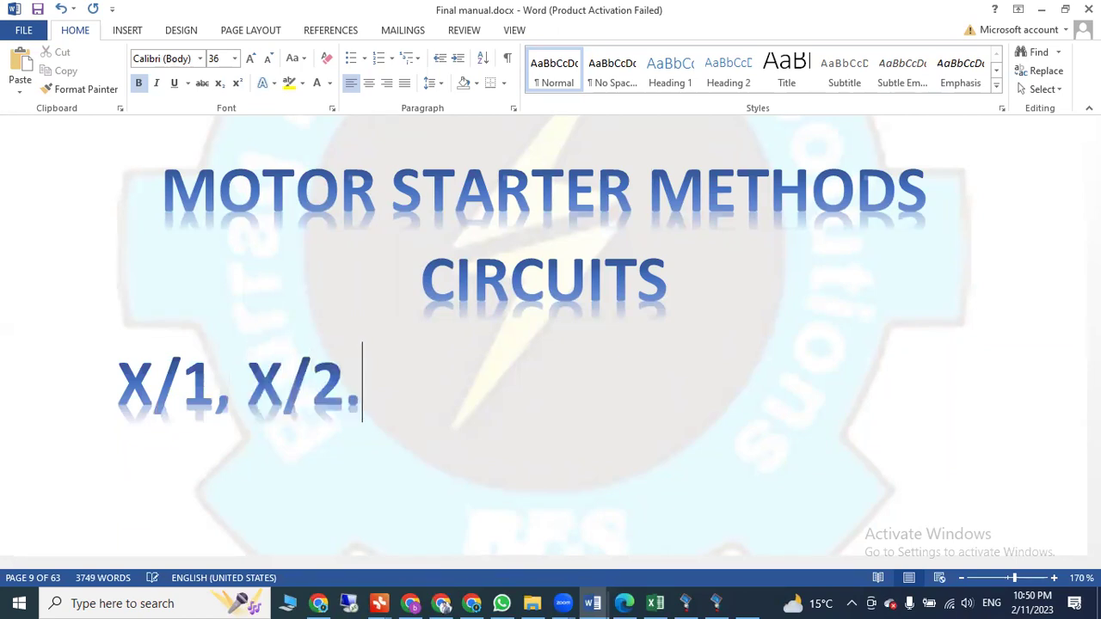
{"action": "type", "text": "5, X/"}
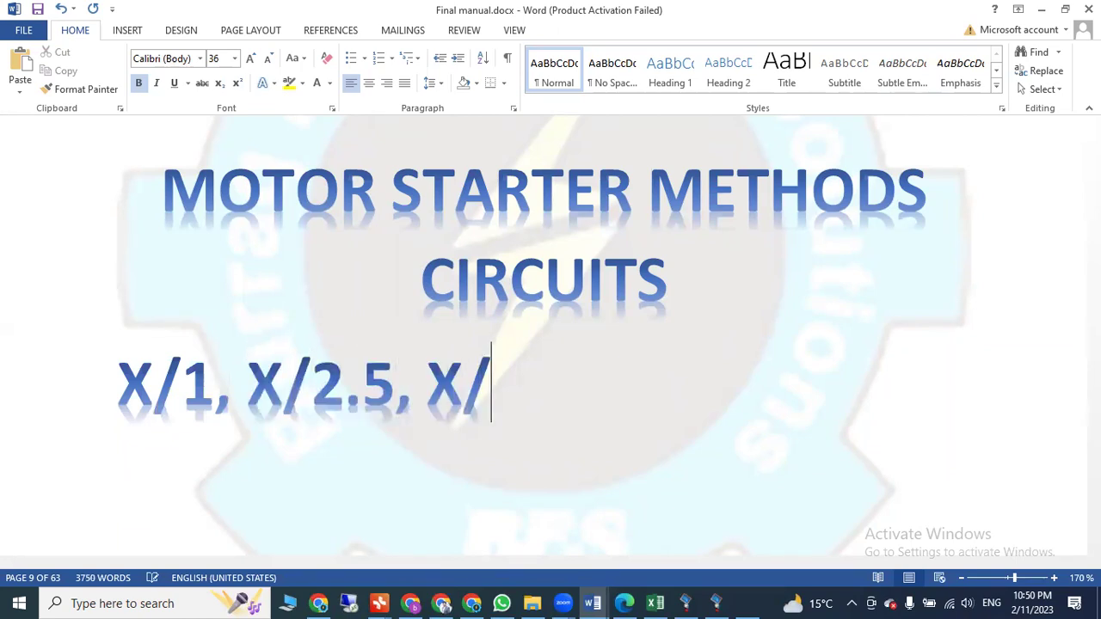
{"action": "type", "text": "5"}
{"action": "key", "text": "Return"}
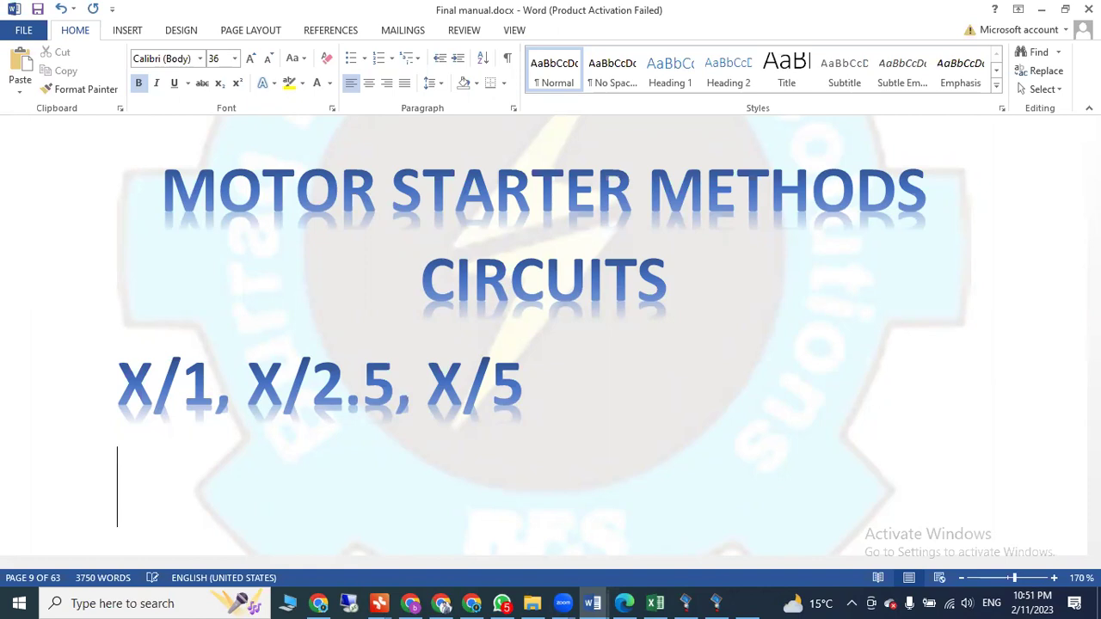
{"action": "type", "text": "100/5"}
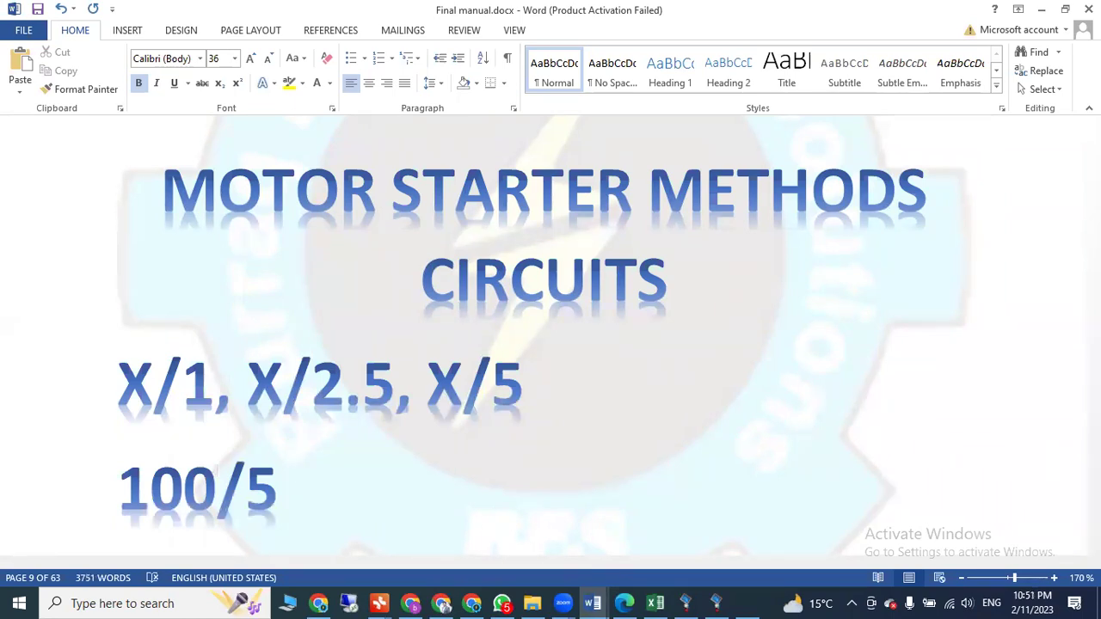
Add a line listing CT ratios '25/5. 50/5, 75/5, 100, 150/5, 200/5, 300/5, 400/5, 500/5'.
{"action": "key", "text": "Return"}
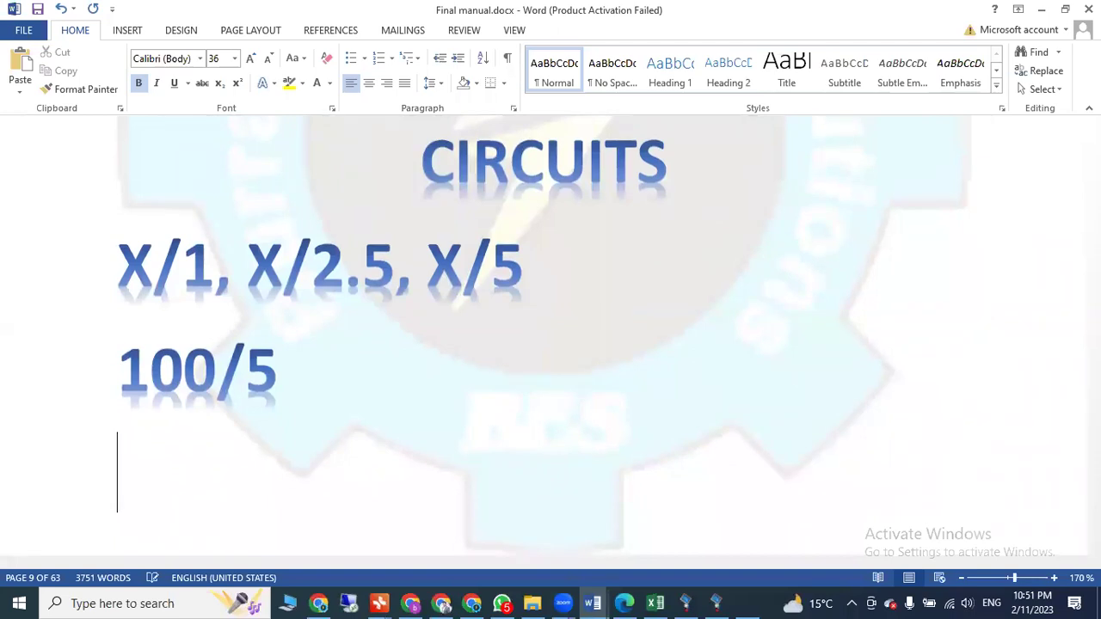
{"action": "type", "text": "2"}
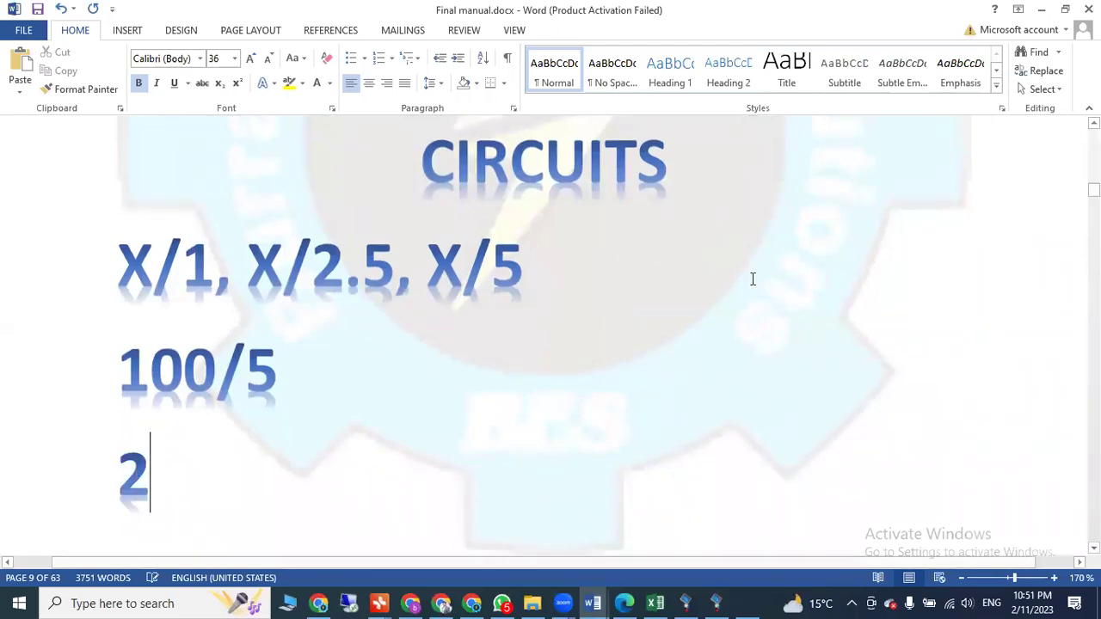
{"action": "type", "text": "5/5."}
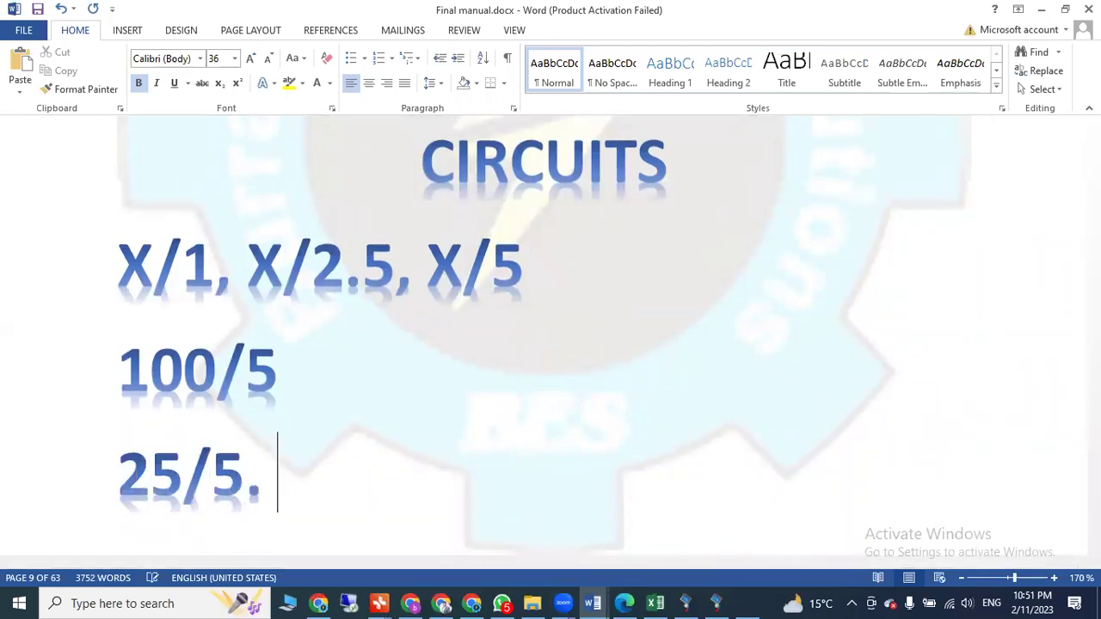
{"action": "type", "text": " 50/5, "}
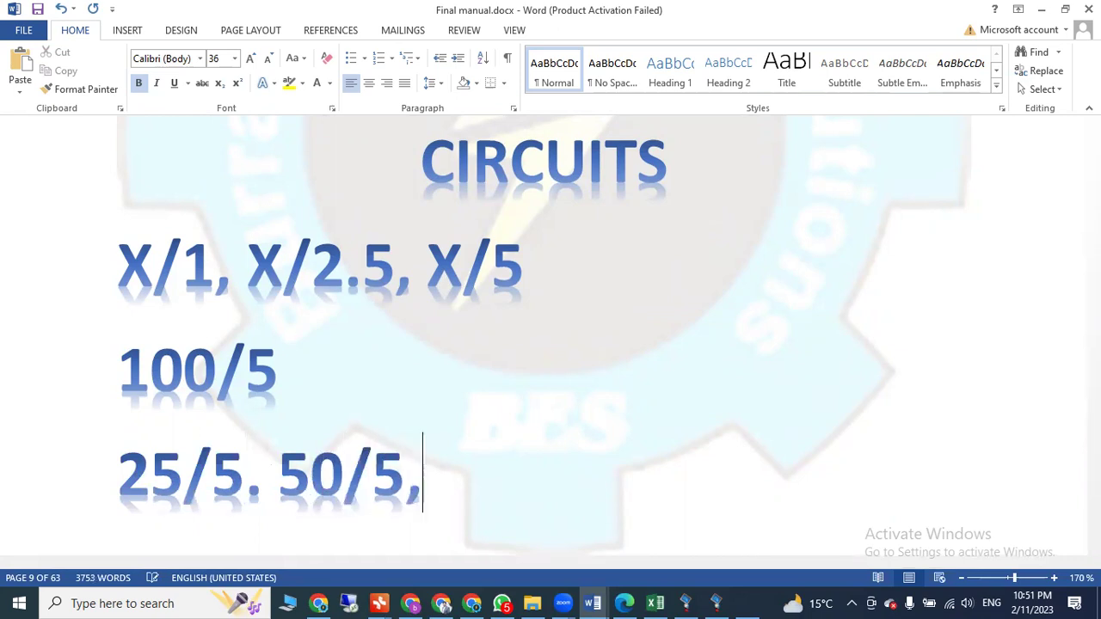
{"action": "type", "text": "7"}
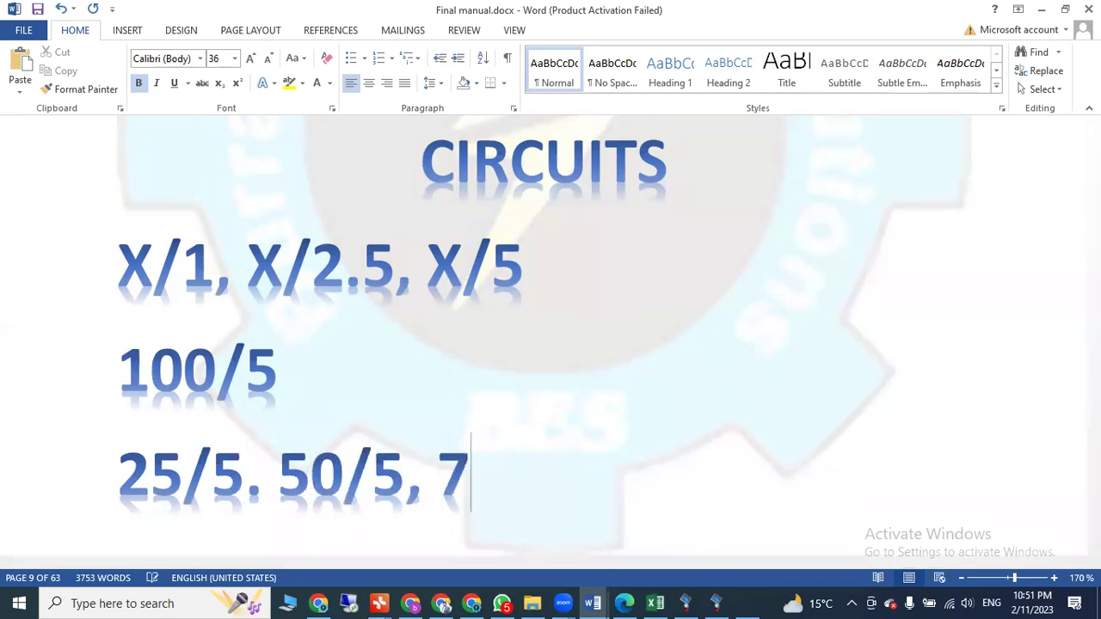
{"action": "type", "text": "5/5, "}
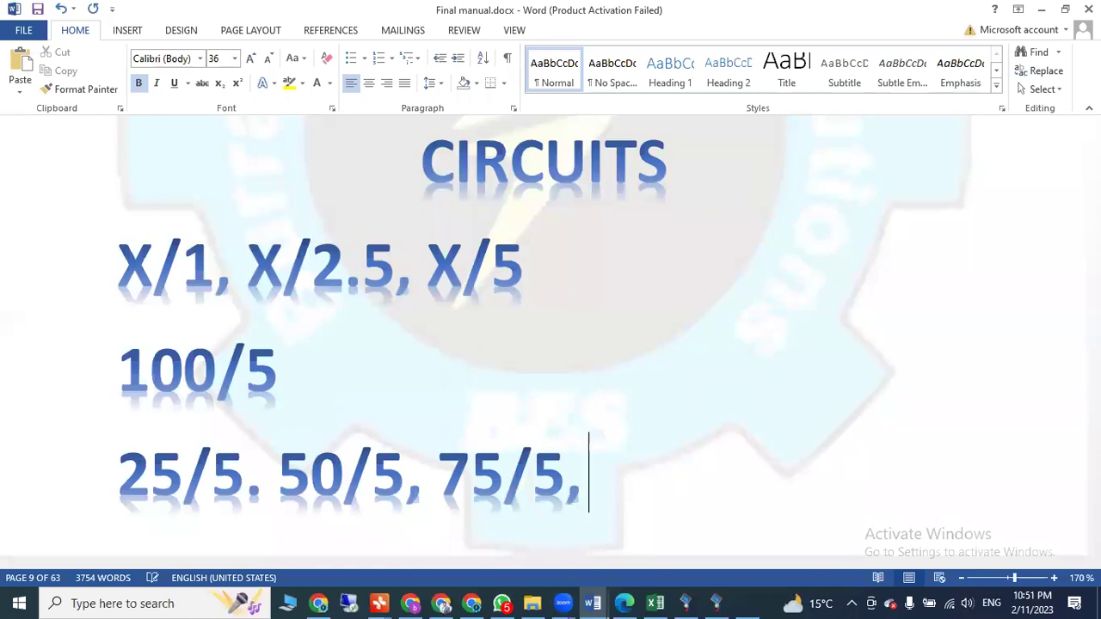
{"action": "type", "text": "100"}
{"action": "type", "text": ", "}
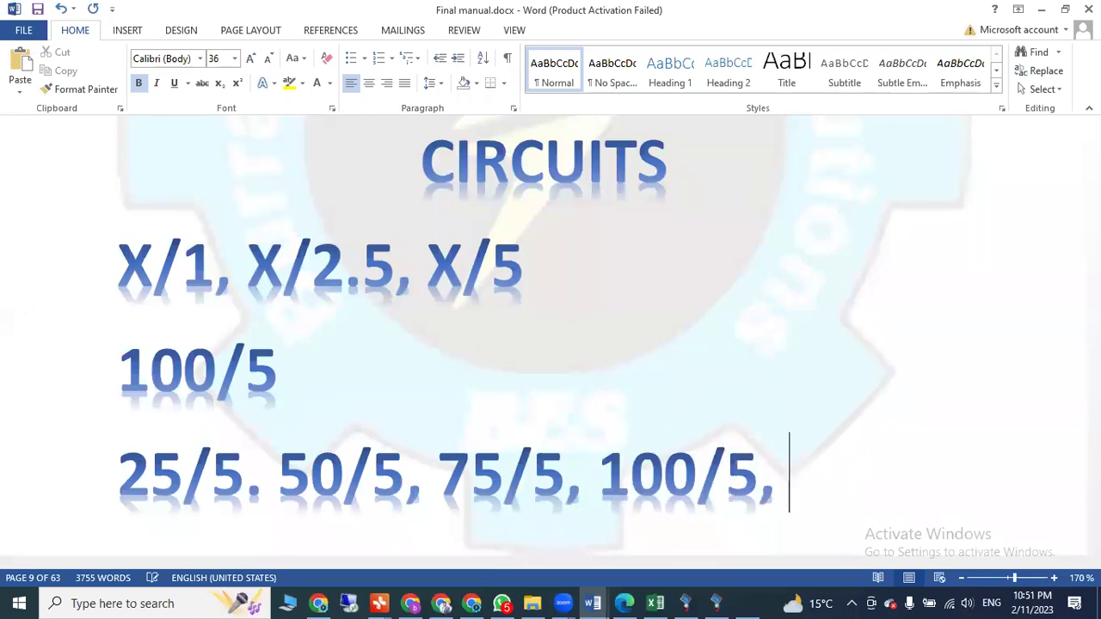
{"action": "type", "text": "150/"}
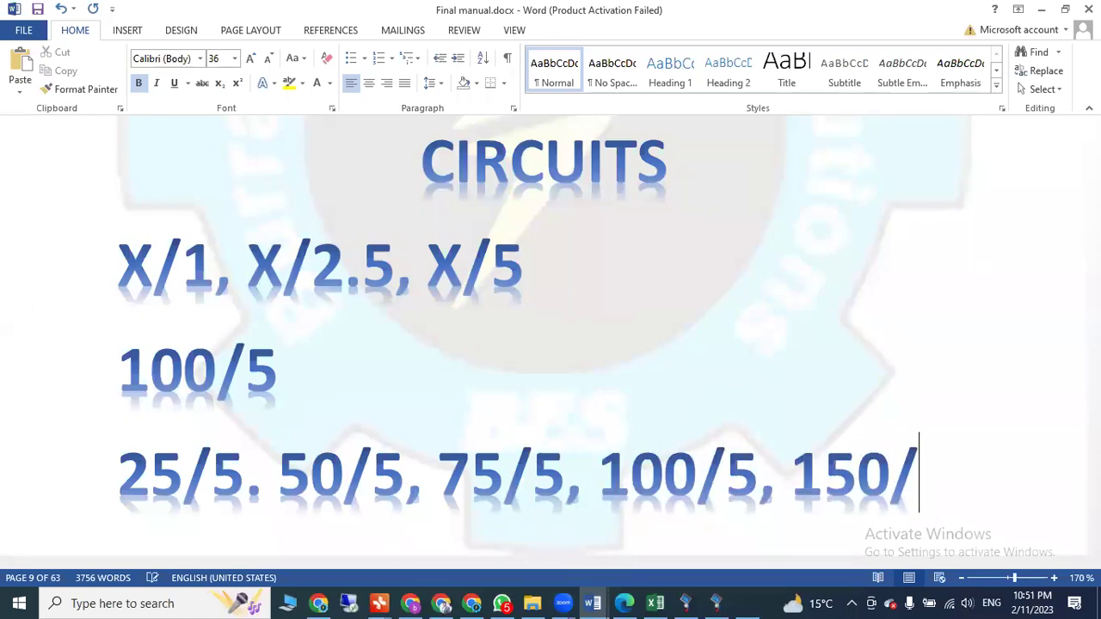
{"action": "type", "text": "5, "}
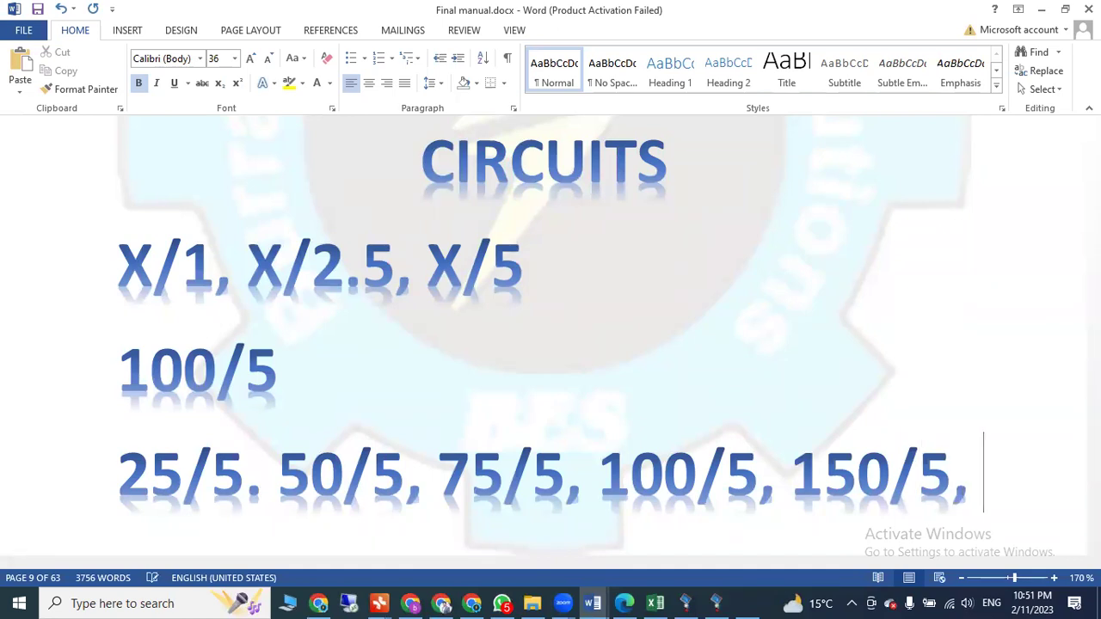
{"action": "type", "text": "200"}
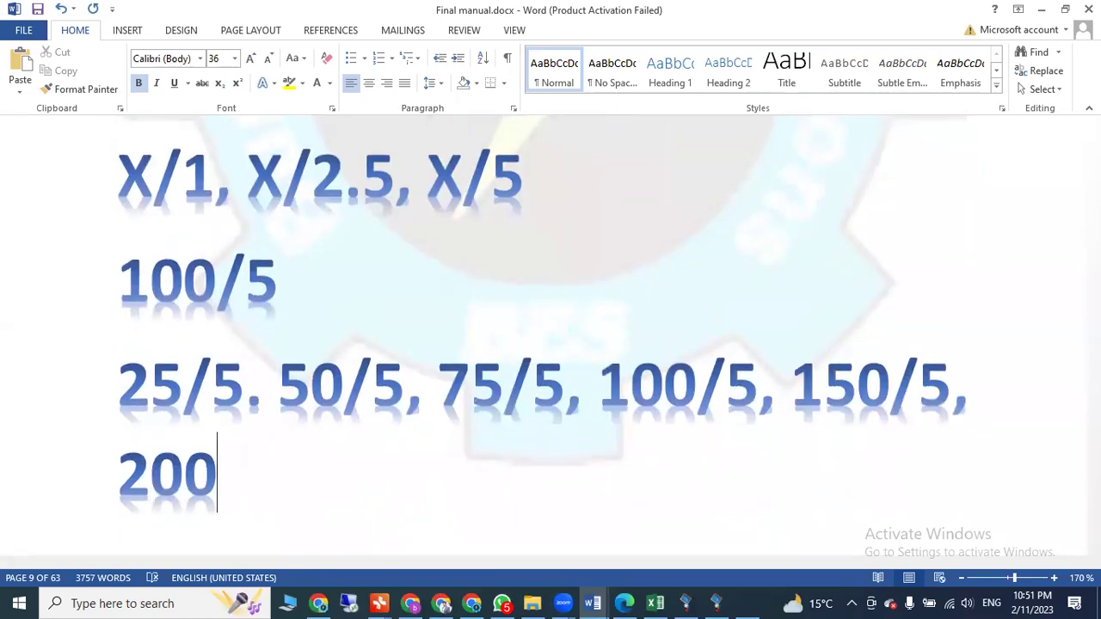
{"action": "type", "text": "/5, "}
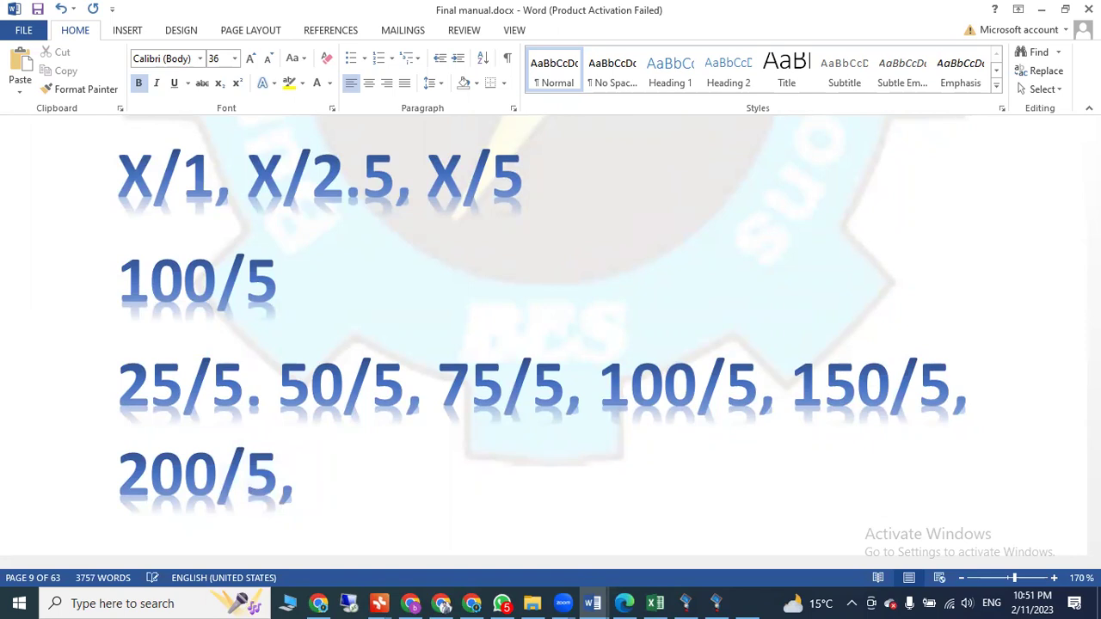
{"action": "type", "text": "300/"}
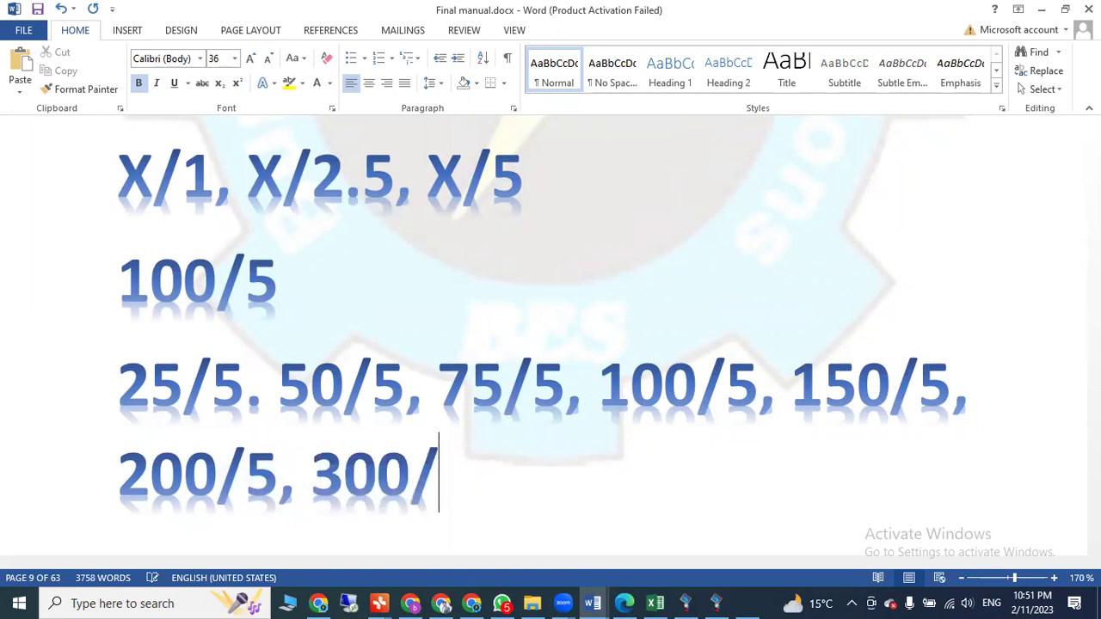
{"action": "type", "text": "5, 400"}
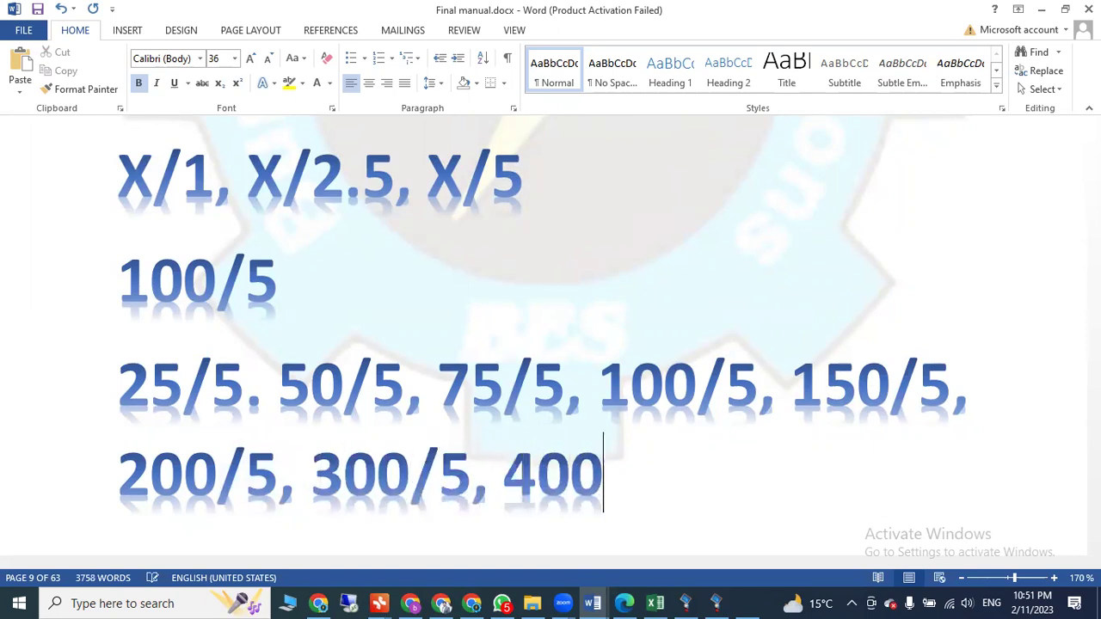
{"action": "type", "text": "/5, "}
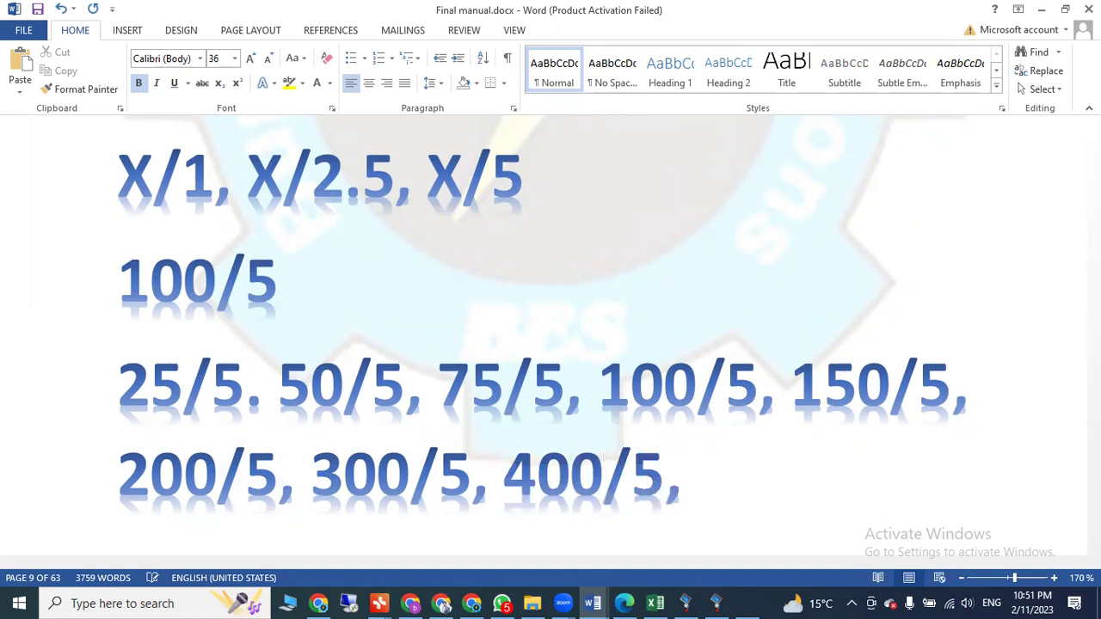
{"action": "type", "text": "500/5"}
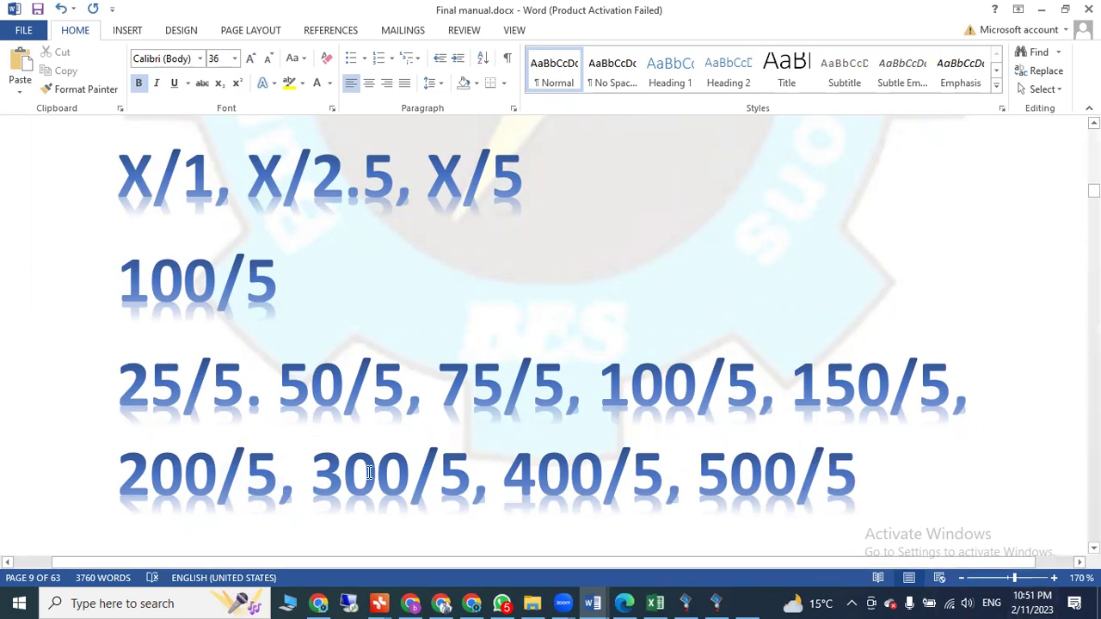
{"action": "triple_click", "coordinate": [190, 473]}
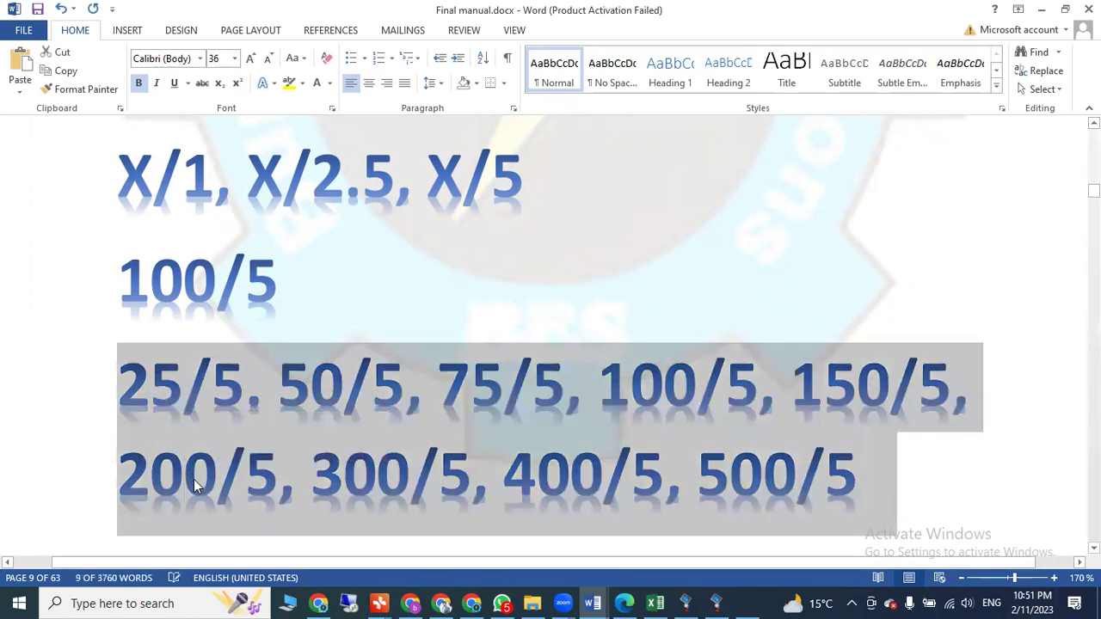
{"action": "left_click", "coordinate": [191, 474]}
{"action": "left_click_drag", "start_coordinate": [151, 473], "coordinate": [245, 475]}
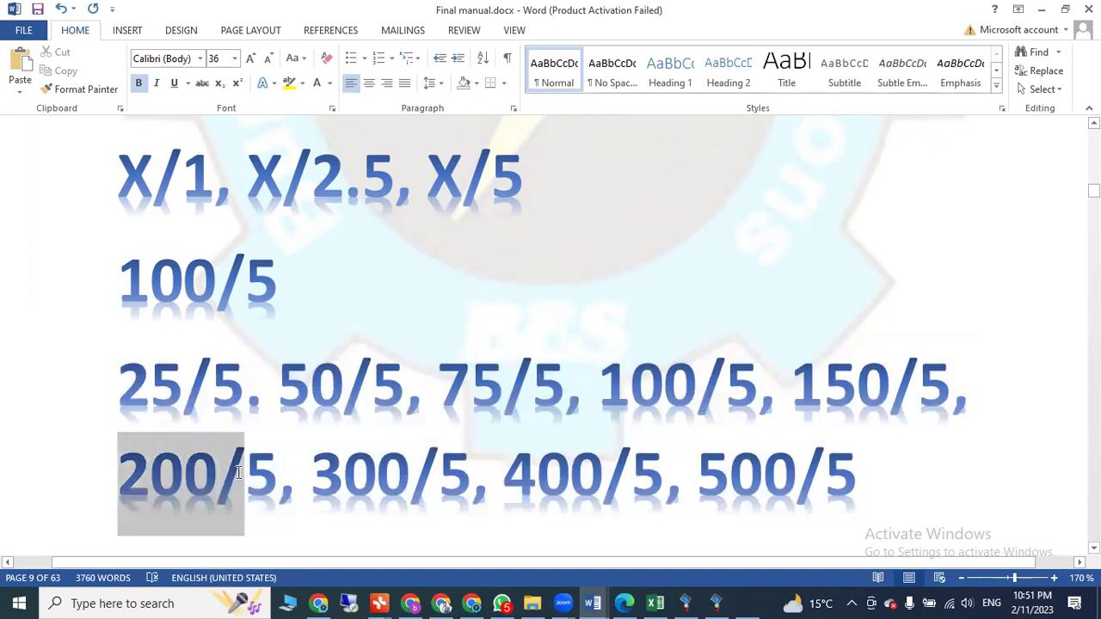
{"action": "left_click", "coordinate": [282, 475]}
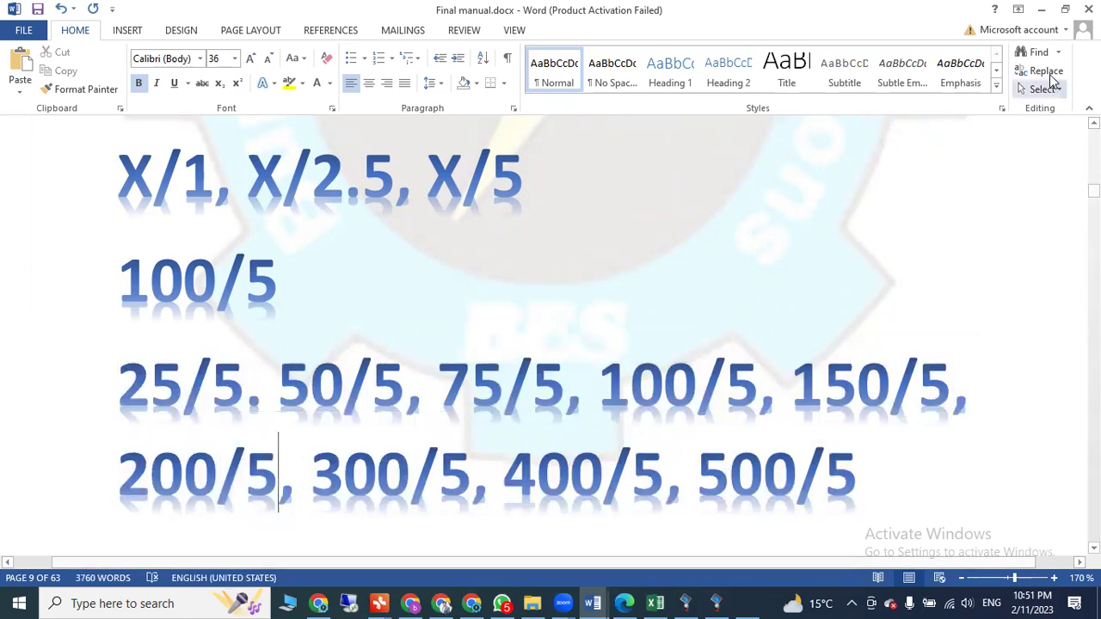
Minimize Word and step along MCC Design row 5 from 90KW to the overload model.
{"action": "left_click", "coordinate": [1038, 11]}
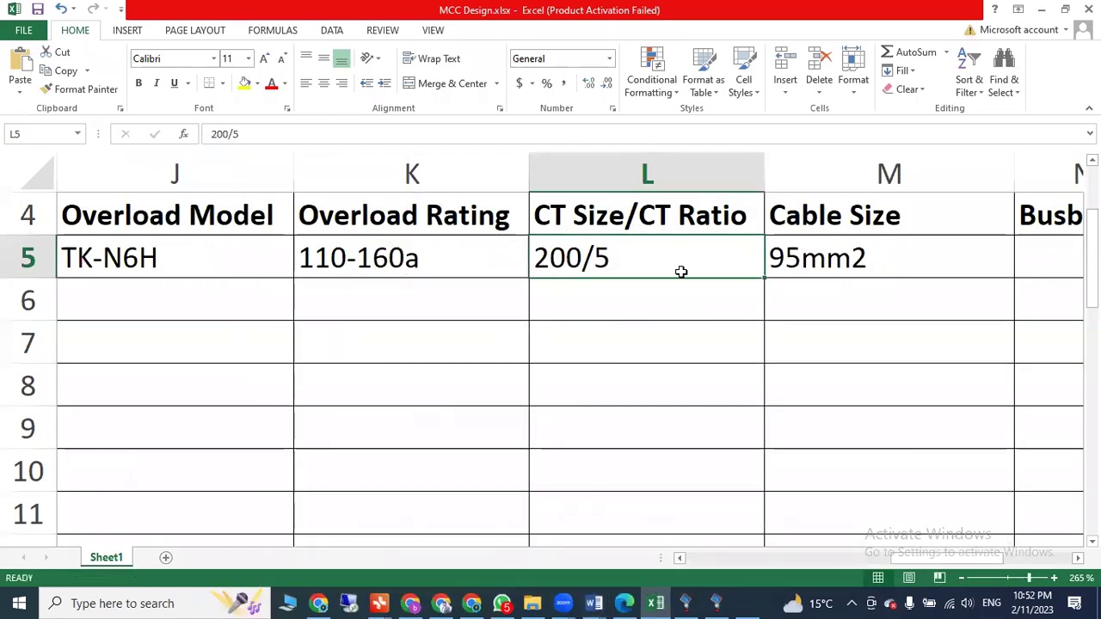
{"action": "key", "text": "Right"}
{"action": "key", "text": "Right"}
{"action": "key", "text": "Right"}
{"action": "key", "text": "Right"}
{"action": "key", "text": "Right"}
{"action": "key", "text": "Right"}
{"action": "key", "text": "Left"}
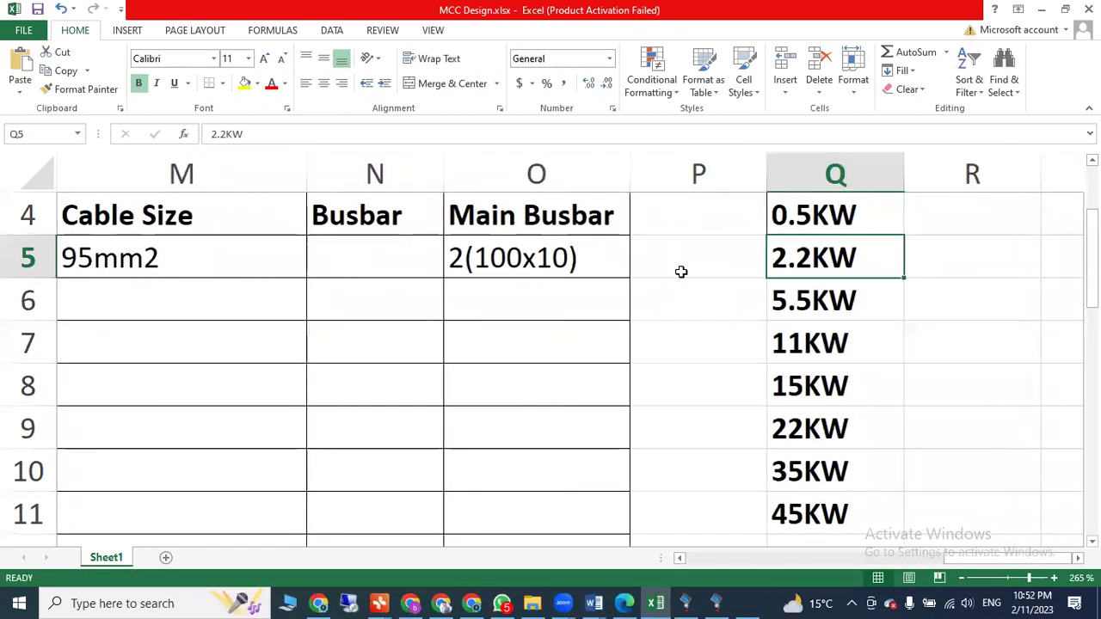
{"action": "key", "text": "Left"}
{"action": "key", "text": "Left"}
{"action": "key", "text": "Left"}
{"action": "key", "text": "Left"}
{"action": "key", "text": "Left"}
{"action": "key", "text": "Left"}
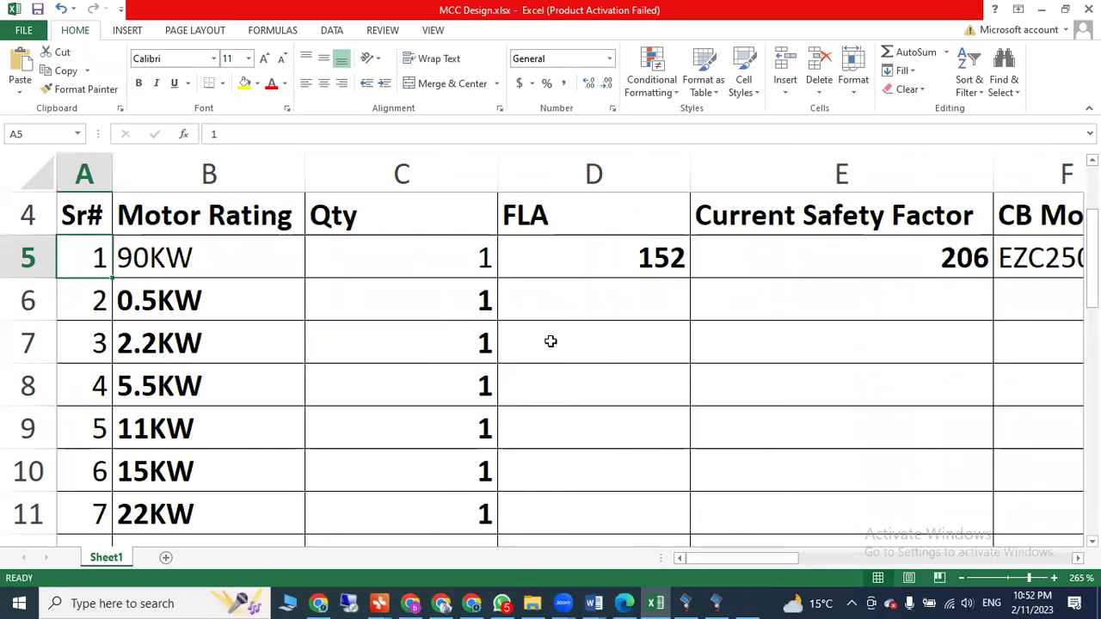
{"action": "left_click", "coordinate": [258, 267]}
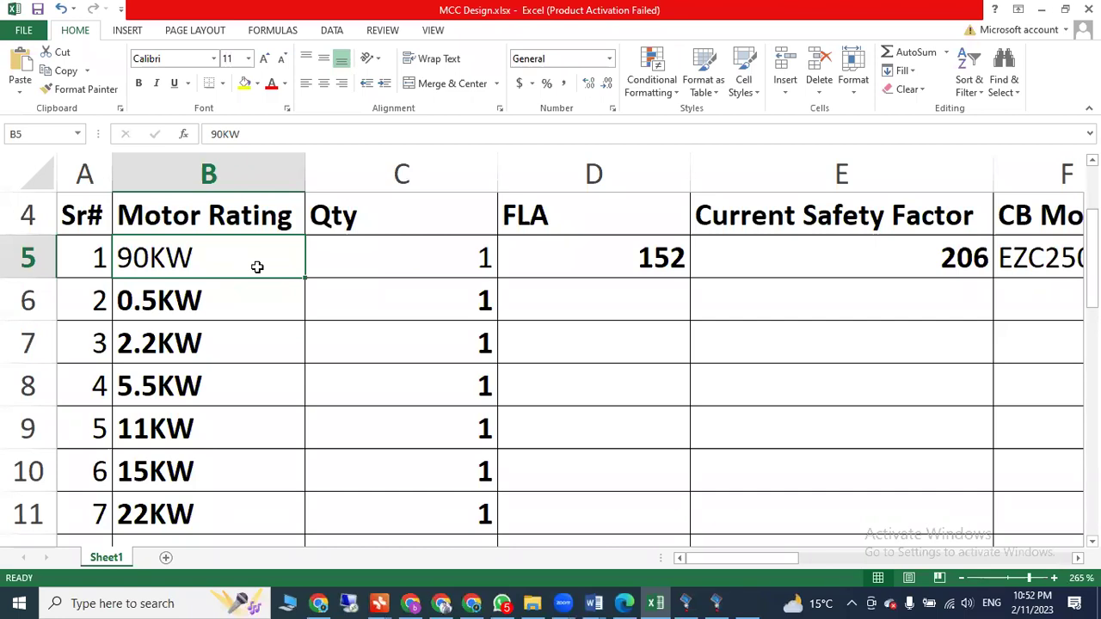
{"action": "key", "text": "Right"}
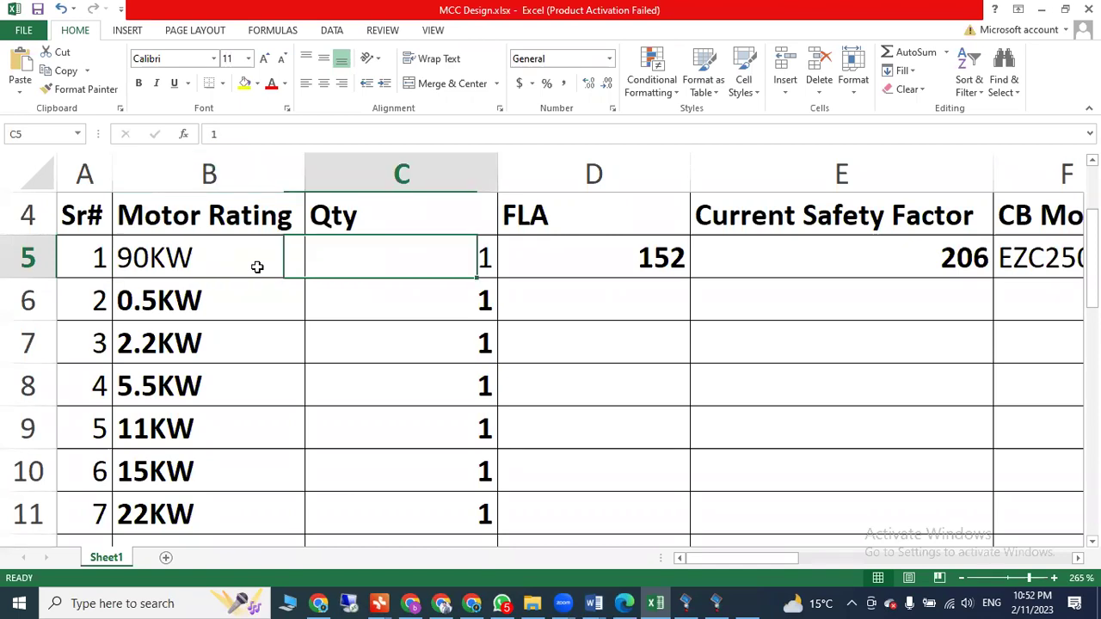
{"action": "key", "text": "Right"}
{"action": "key", "text": "Right"}
{"action": "key", "text": "Right"}
{"action": "key", "text": "Right"}
{"action": "key", "text": "Right"}
{"action": "key", "text": "Right"}
{"action": "key", "text": "Right"}
{"action": "key", "text": "Right"}
{"action": "key", "text": "Right"}
{"action": "key", "text": "Left"}
{"action": "key", "text": "Left"}
{"action": "key", "text": "Left"}
{"action": "key", "text": "Left"}
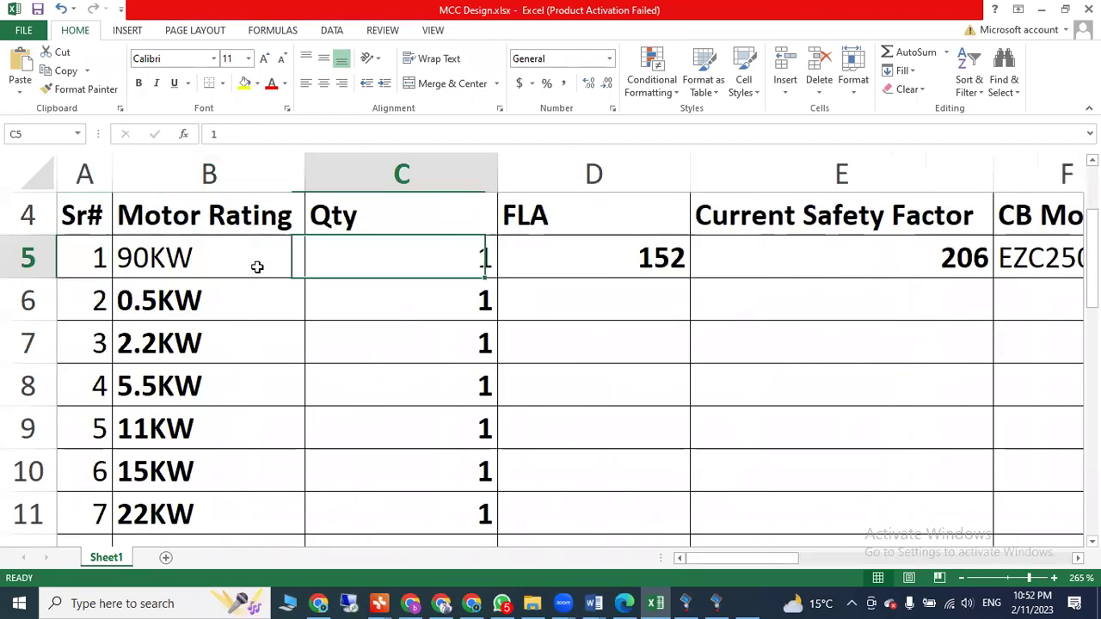
{"action": "key", "text": "Right"}
{"action": "key", "text": "Right"}
{"action": "key", "text": "Right"}
{"action": "key", "text": "Right"}
{"action": "key", "text": "Right"}
{"action": "key", "text": "Right"}
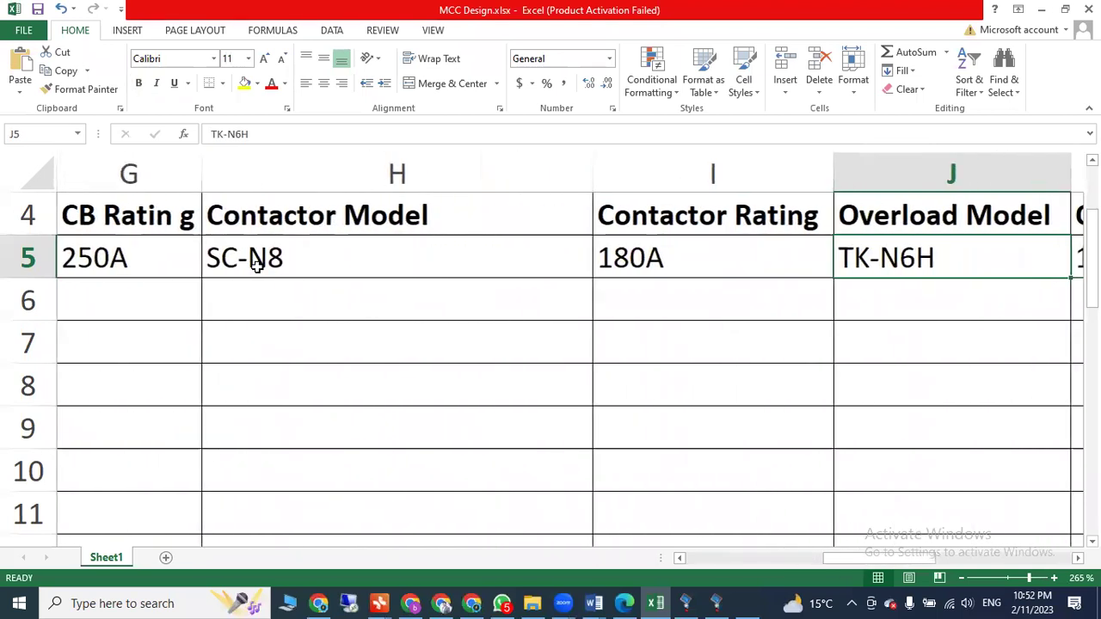
{"action": "key", "text": "Right"}
{"action": "key", "text": "Right"}
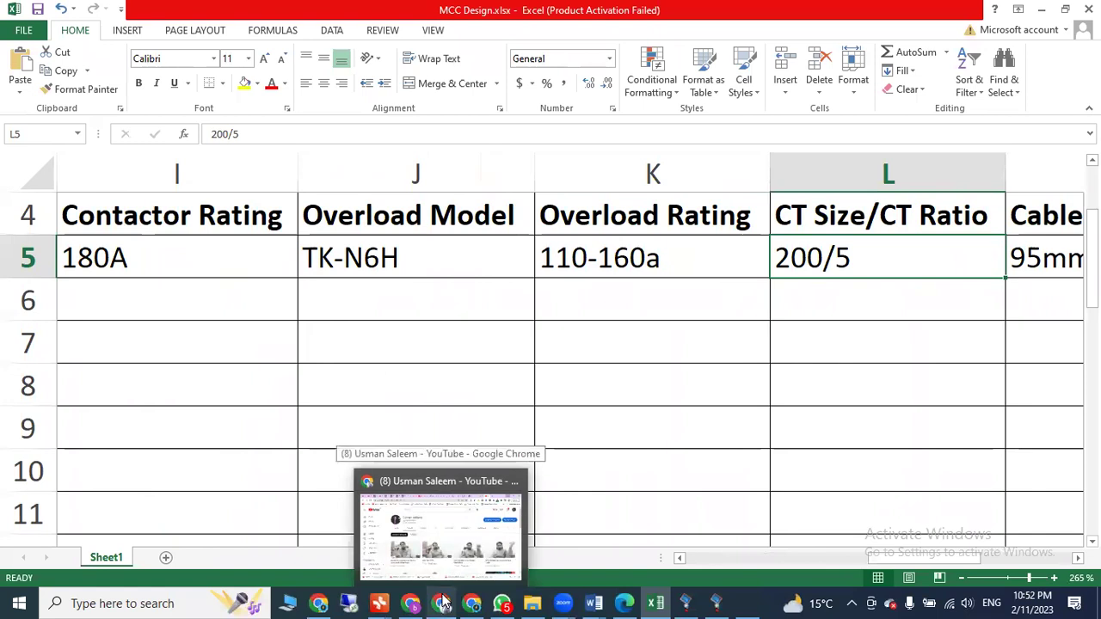
{"action": "mouse_move", "coordinate": [441, 603]}
{"action": "left_click", "coordinate": [387, 498]}
Search Google for 'motor control center' and show the image results.
{"action": "key", "text": "ctrl+t"}
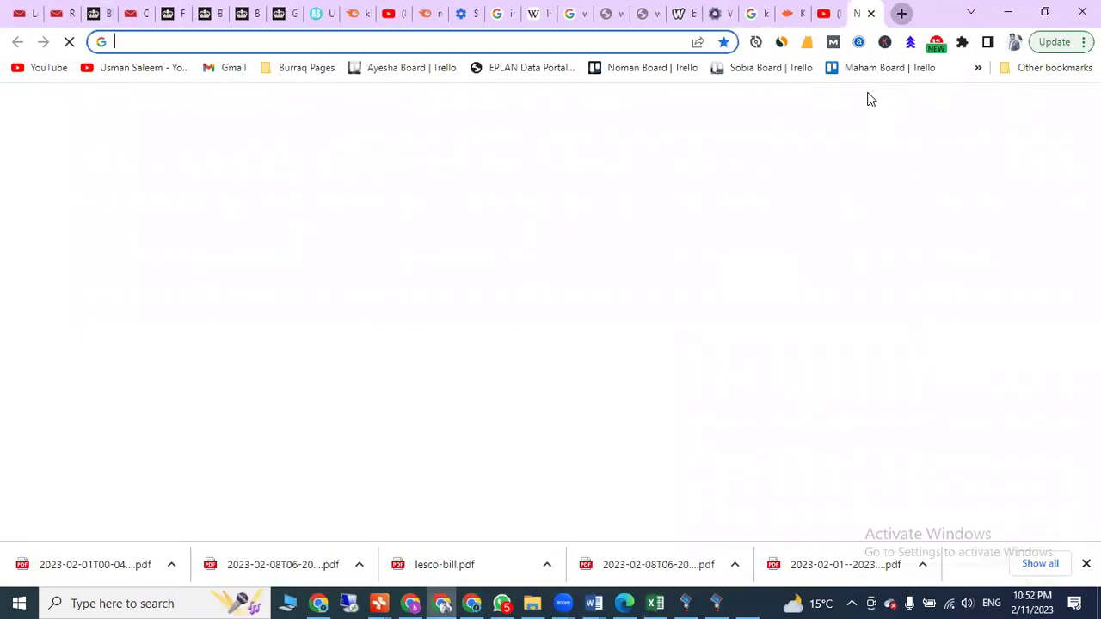
{"action": "type", "text": "motor control"}
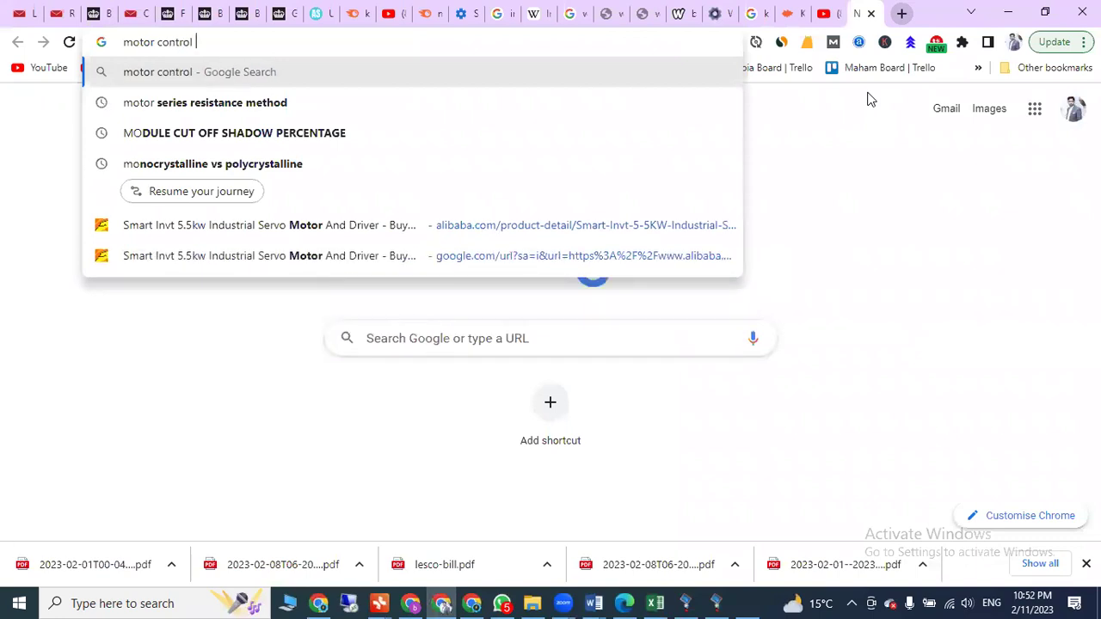
{"action": "type", "text": " center"}
{"action": "key", "text": "Return"}
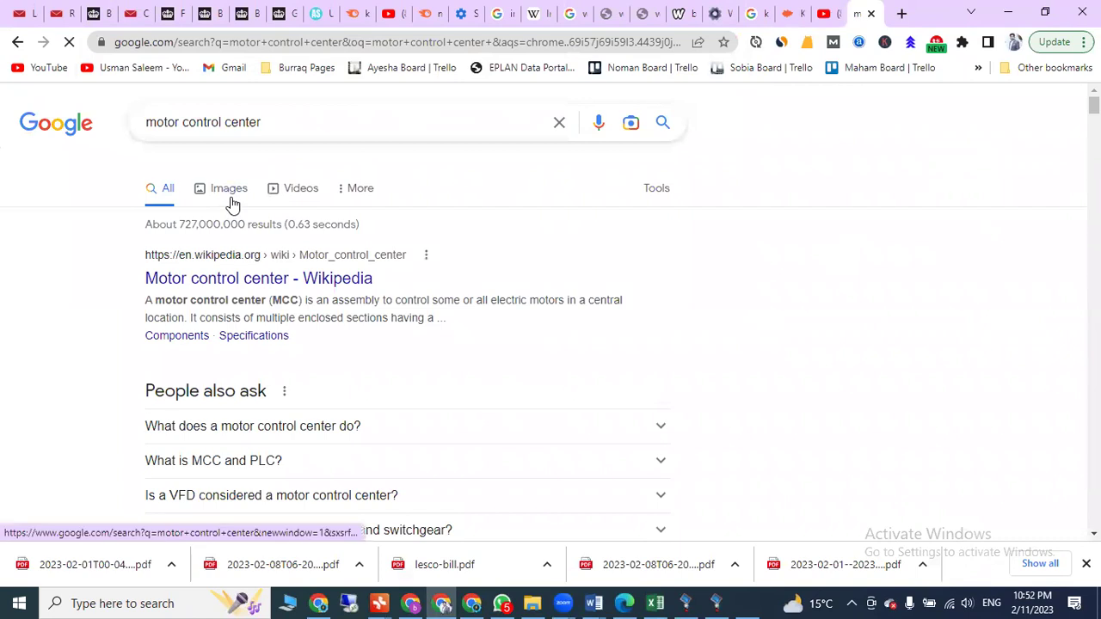
{"action": "left_click", "coordinate": [231, 199]}
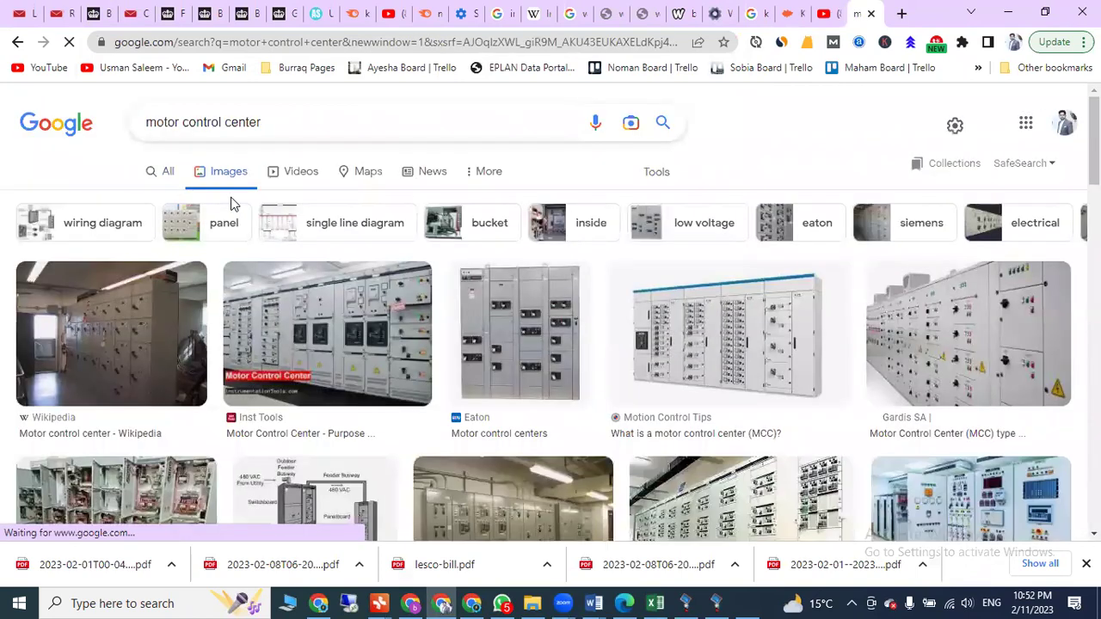
{"action": "scroll", "coordinate": [680, 325], "scroll_direction": "down", "scroll_amount": 3}
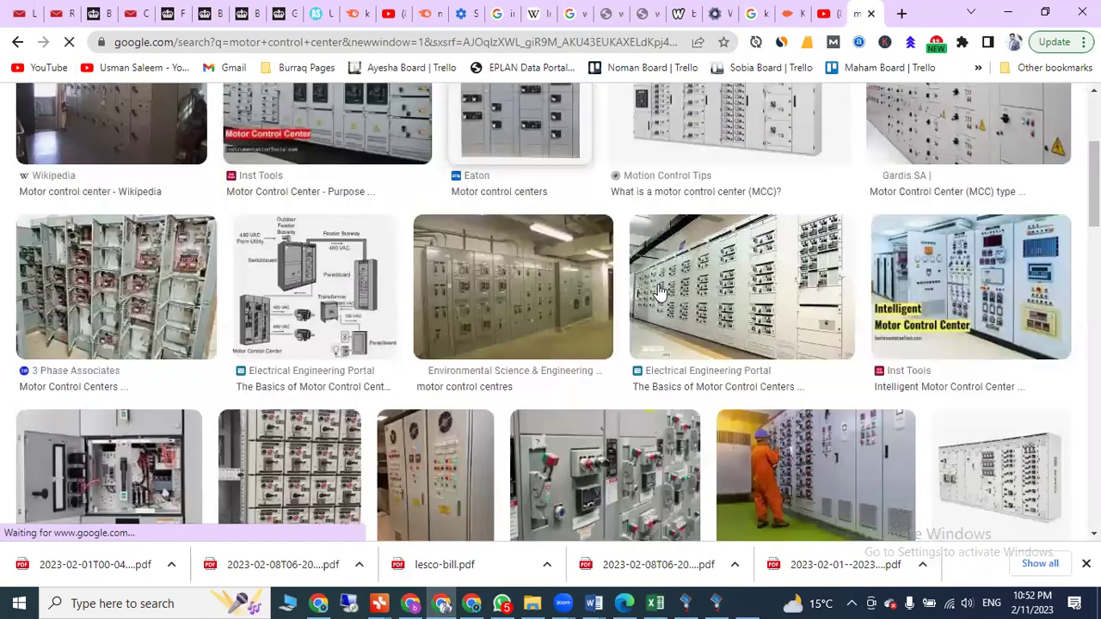
{"action": "scroll", "coordinate": [658, 292], "scroll_direction": "down", "scroll_amount": 2}
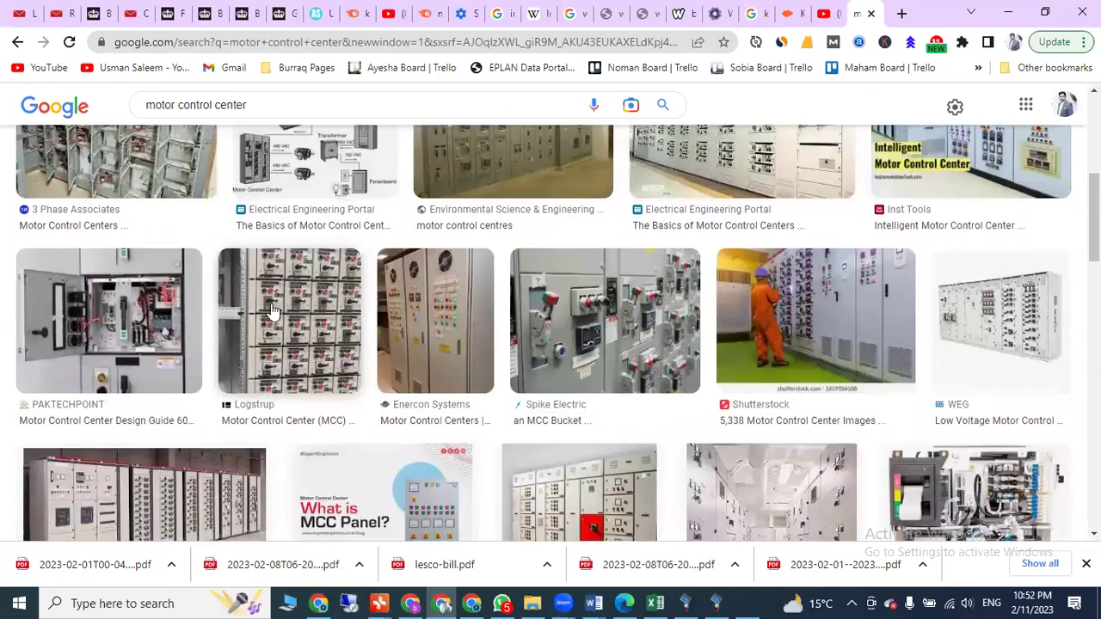
Preview MCC cabinet images, including the Mader Electric and Accurate Control System panels.
{"action": "left_click", "coordinate": [174, 167]}
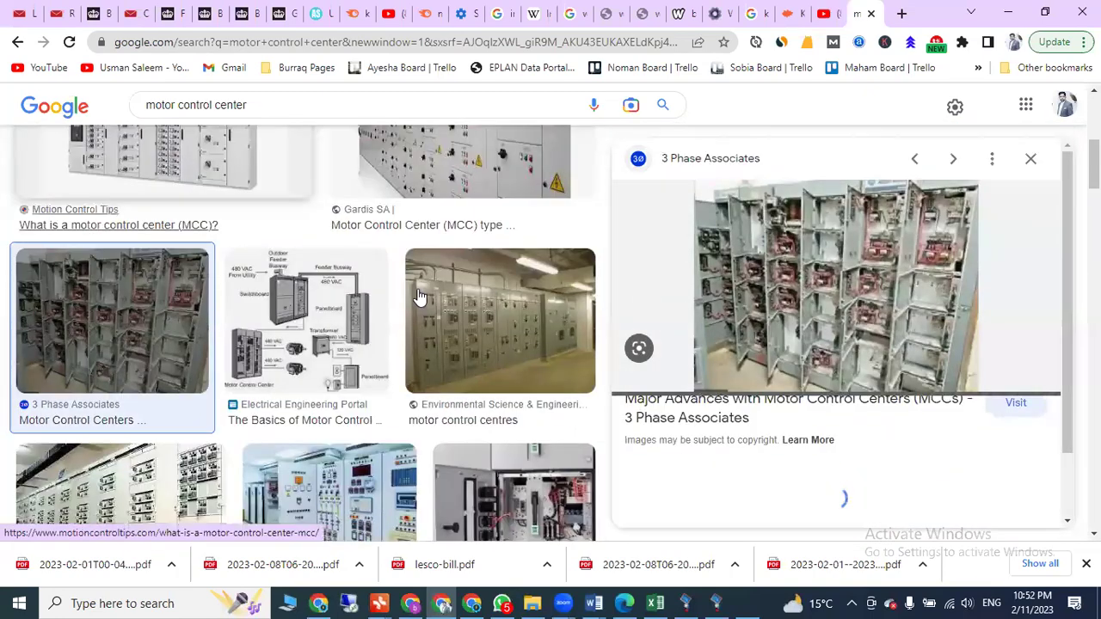
{"action": "scroll", "coordinate": [209, 376], "scroll_direction": "down", "scroll_amount": 2}
{"action": "scroll", "coordinate": [209, 375], "scroll_direction": "down", "scroll_amount": 2}
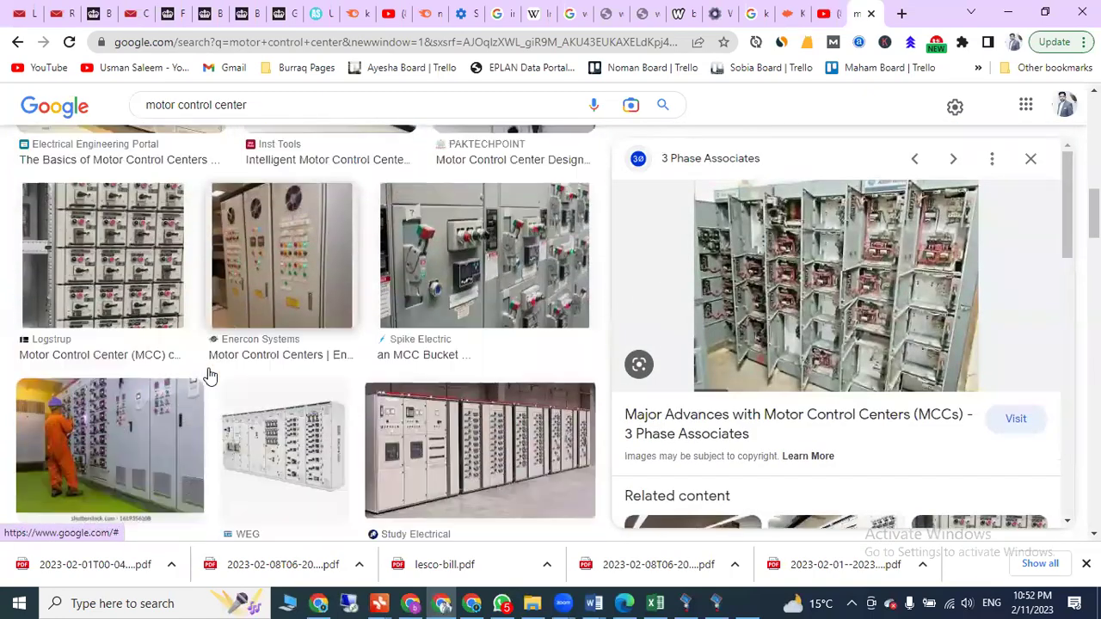
{"action": "scroll", "coordinate": [208, 376], "scroll_direction": "down", "scroll_amount": 4}
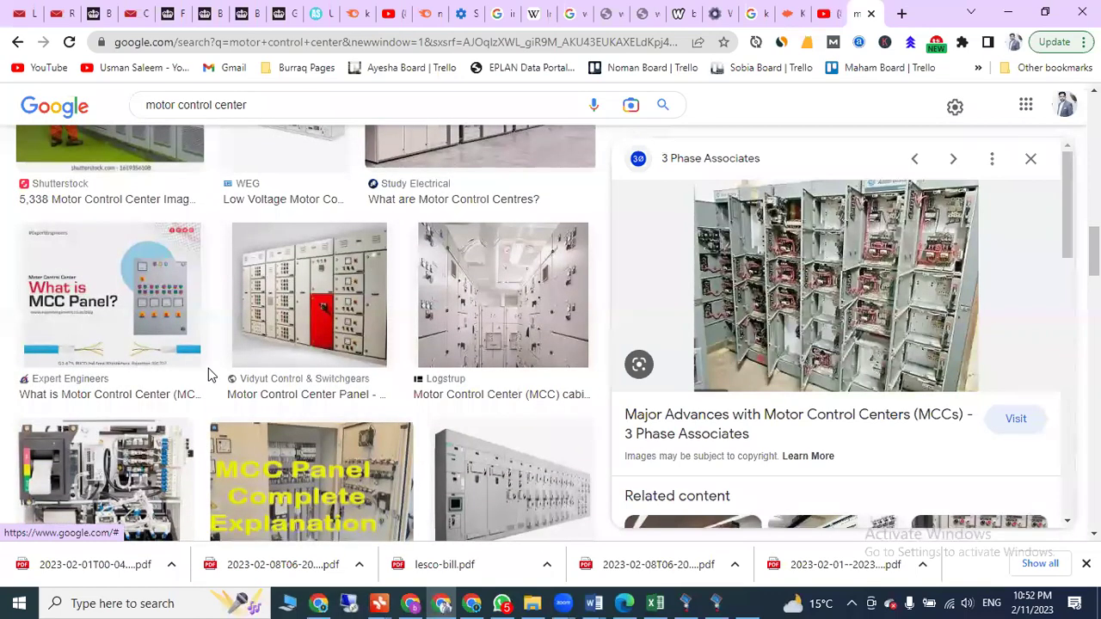
{"action": "scroll", "coordinate": [258, 400], "scroll_direction": "down", "scroll_amount": 3}
{"action": "scroll", "coordinate": [258, 400], "scroll_direction": "down", "scroll_amount": 2}
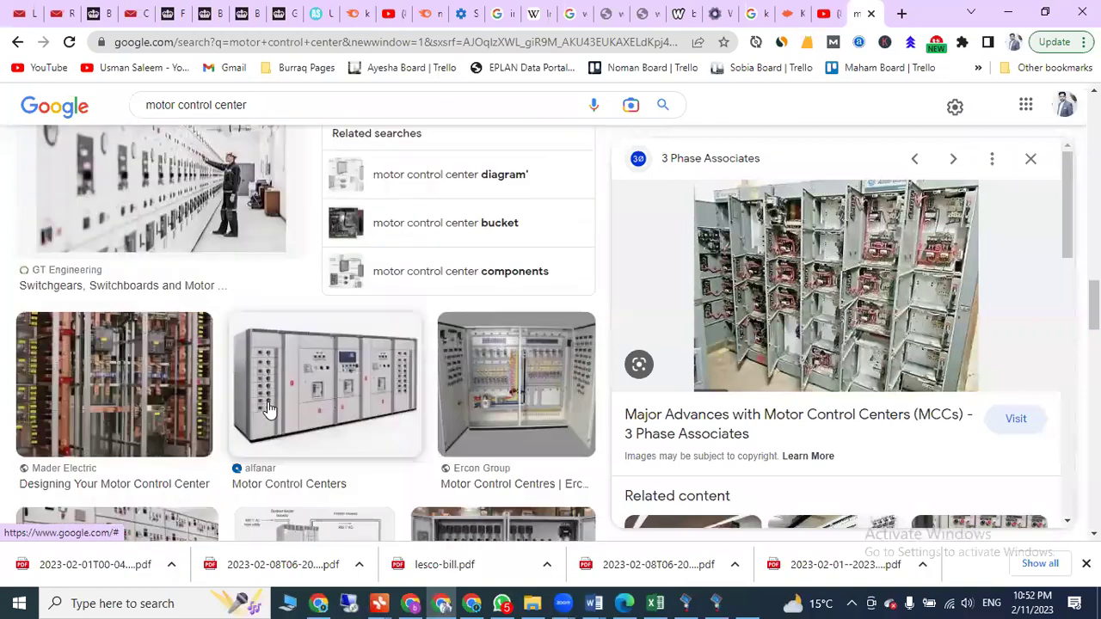
{"action": "scroll", "coordinate": [269, 408], "scroll_direction": "down", "scroll_amount": 2}
{"action": "left_click", "coordinate": [160, 288]}
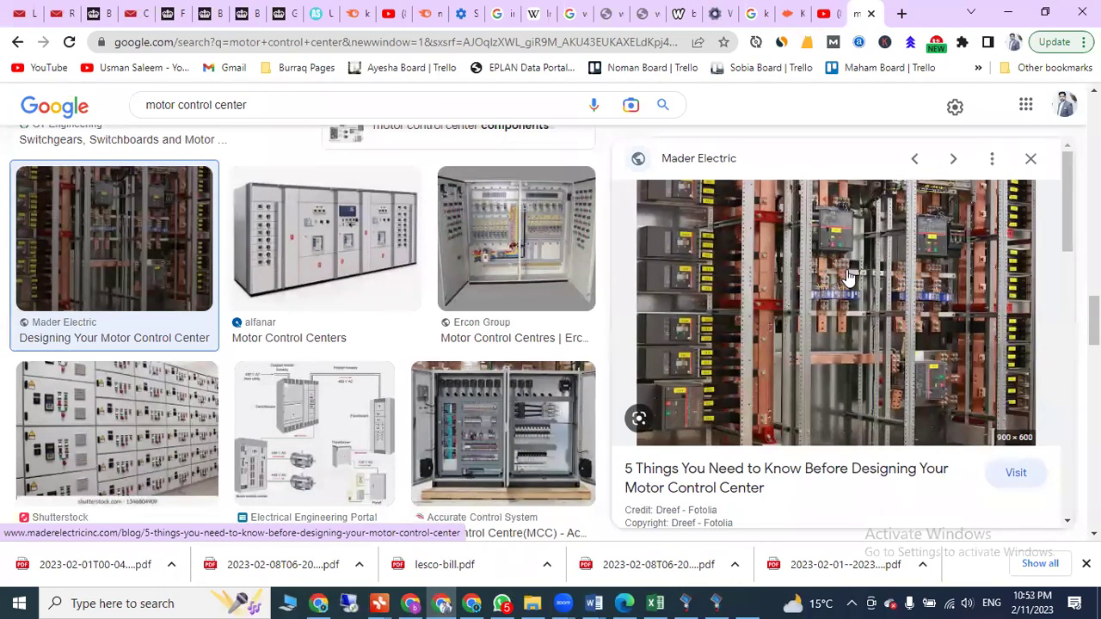
{"action": "scroll", "coordinate": [413, 327], "scroll_direction": "down", "scroll_amount": 1}
{"action": "left_click", "coordinate": [456, 352]}
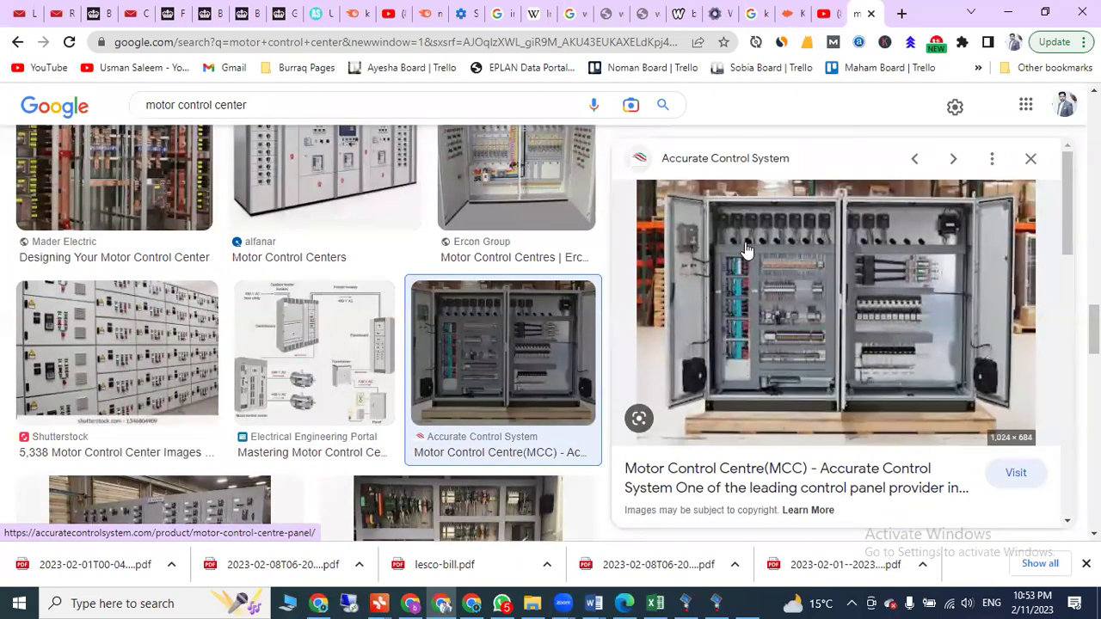
Scroll further through the MCC image results, then return to the MCC Design workbook.
{"action": "scroll", "coordinate": [269, 332], "scroll_direction": "down", "scroll_amount": 3}
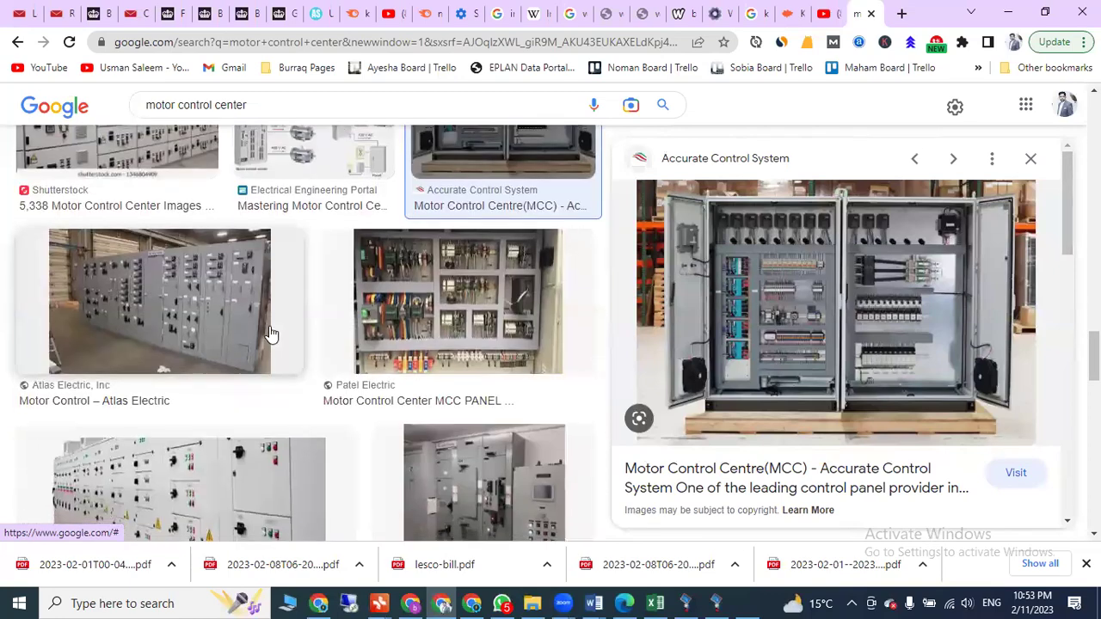
{"action": "scroll", "coordinate": [270, 331], "scroll_direction": "down", "scroll_amount": 2}
{"action": "scroll", "coordinate": [269, 331], "scroll_direction": "down", "scroll_amount": 3}
{"action": "scroll", "coordinate": [269, 332], "scroll_direction": "down", "scroll_amount": 3}
{"action": "scroll", "coordinate": [269, 332], "scroll_direction": "down", "scroll_amount": 3}
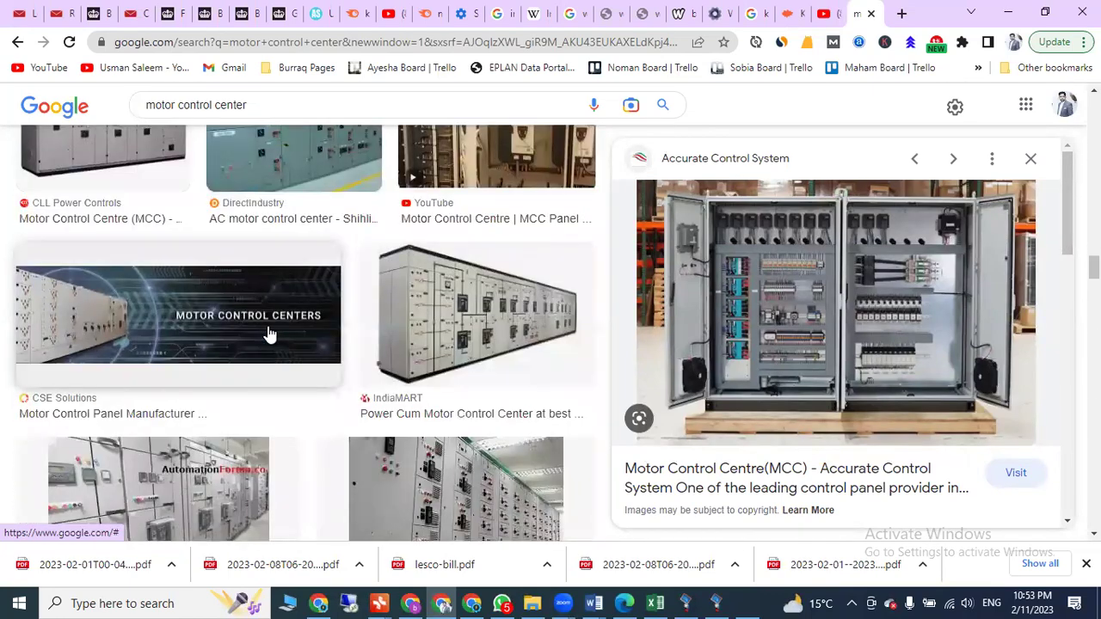
{"action": "scroll", "coordinate": [269, 332], "scroll_direction": "up", "scroll_amount": 2}
{"action": "scroll", "coordinate": [269, 332], "scroll_direction": "down", "scroll_amount": 3}
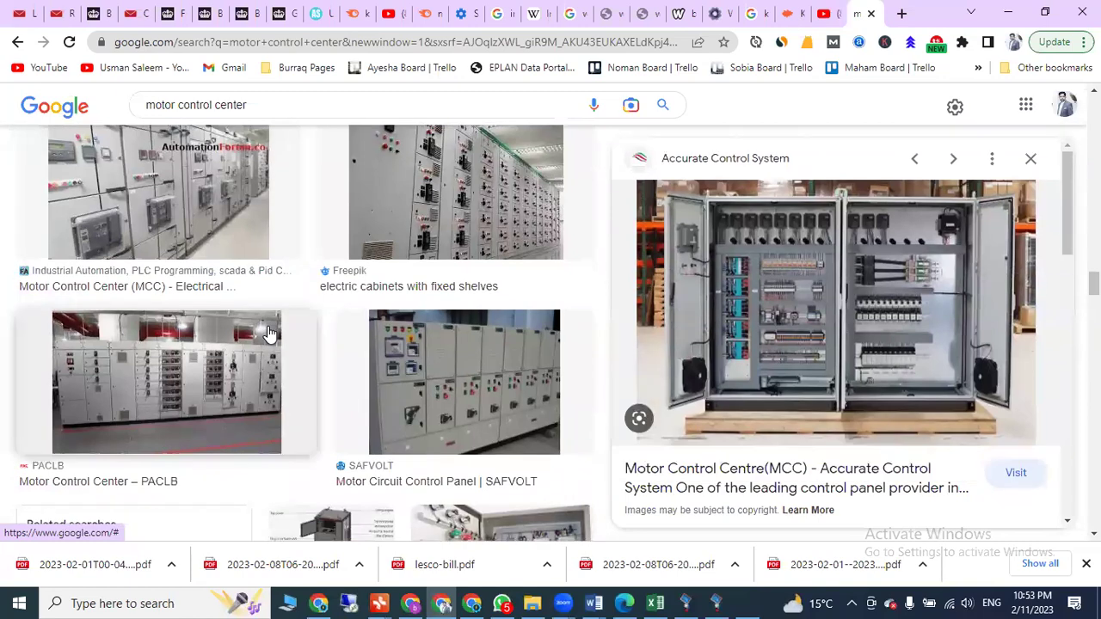
{"action": "scroll", "coordinate": [269, 331], "scroll_direction": "down", "scroll_amount": 1}
{"action": "scroll", "coordinate": [269, 332], "scroll_direction": "down", "scroll_amount": 2}
{"action": "scroll", "coordinate": [269, 332], "scroll_direction": "down", "scroll_amount": 2}
{"action": "scroll", "coordinate": [269, 332], "scroll_direction": "down", "scroll_amount": 3}
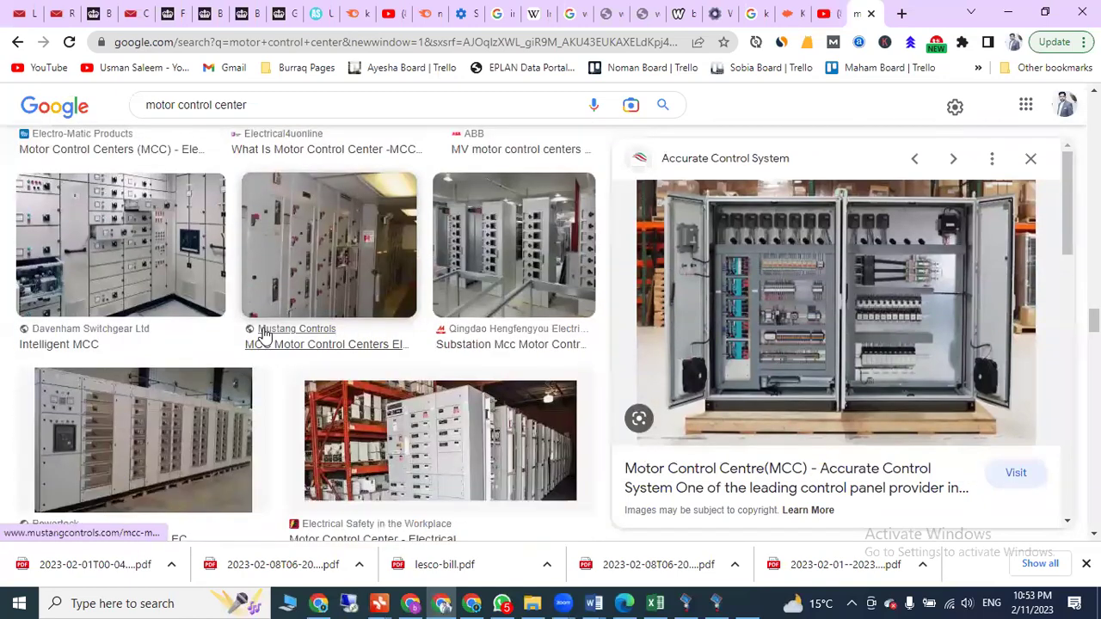
{"action": "scroll", "coordinate": [265, 335], "scroll_direction": "down", "scroll_amount": 3}
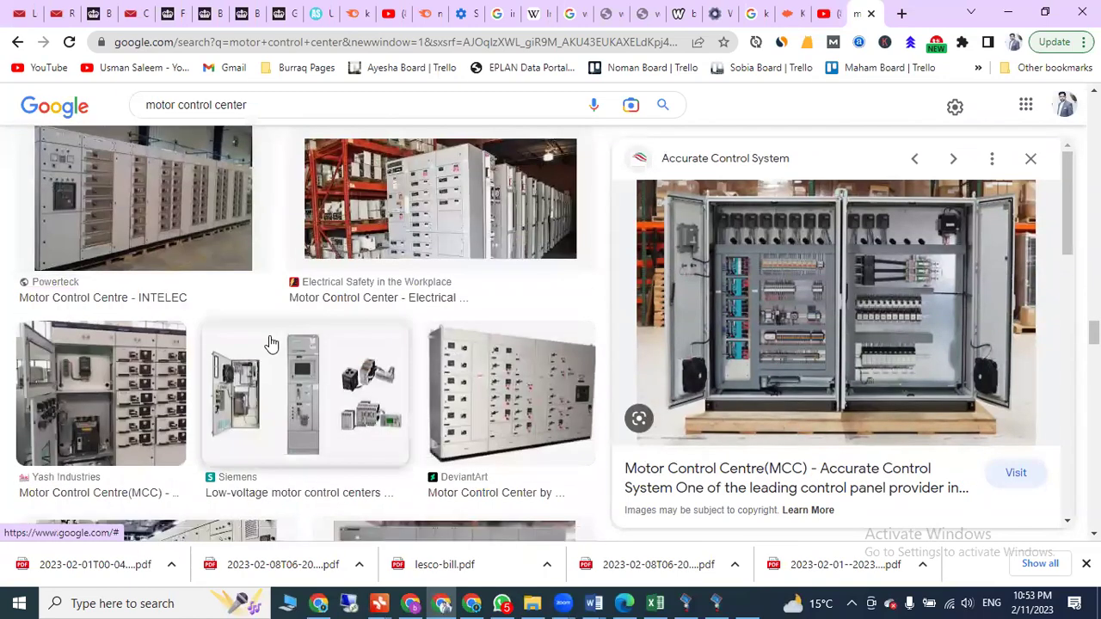
{"action": "left_click", "coordinate": [1008, 13]}
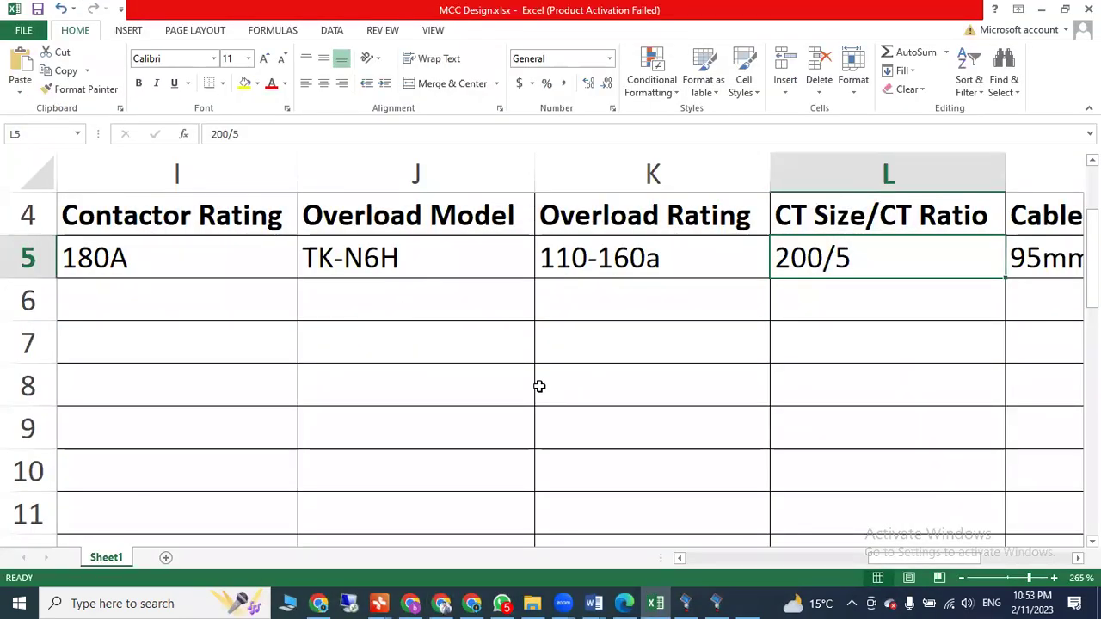
Copy the 90KW row's values from Qty to Main Busbar and paste them into row 6.
{"action": "left_click", "coordinate": [382, 377]}
{"action": "key", "text": "Left"}
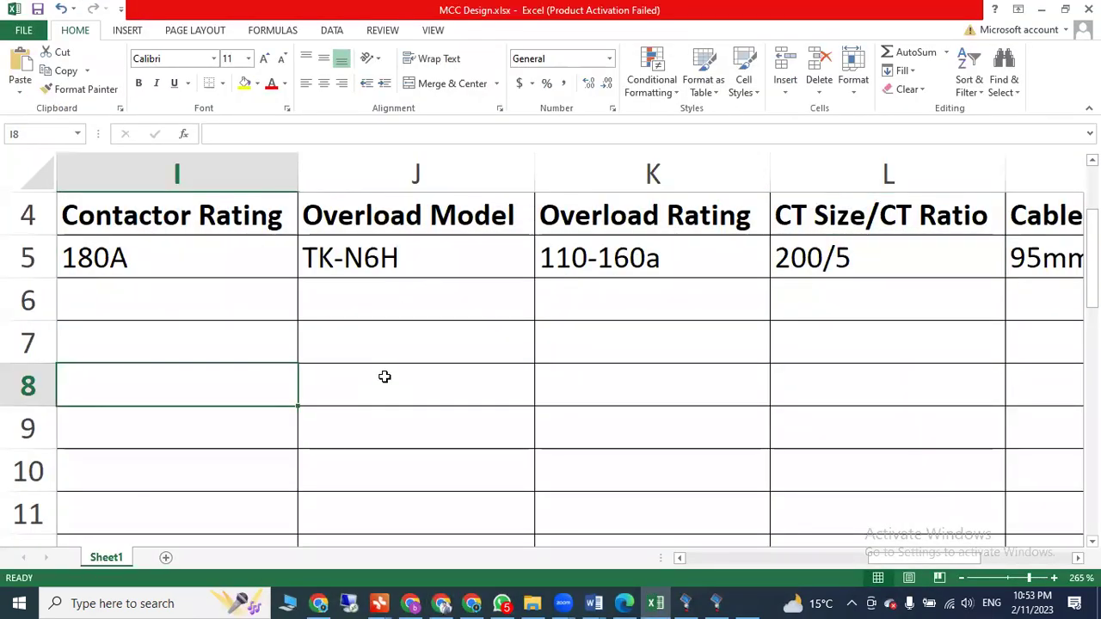
{"action": "key", "text": "Home"}
{"action": "key", "text": "Up"}
{"action": "key", "text": "Up"}
{"action": "key", "text": "Up"}
{"action": "key", "text": "Up"}
{"action": "key", "text": "Down"}
{"action": "key", "text": "Right"}
{"action": "key", "text": "Right"}
{"action": "key", "text": "Right"}
{"action": "key", "text": "Right"}
{"action": "key", "text": "Left"}
{"action": "key", "text": "Left"}
{"action": "key", "text": "Left"}
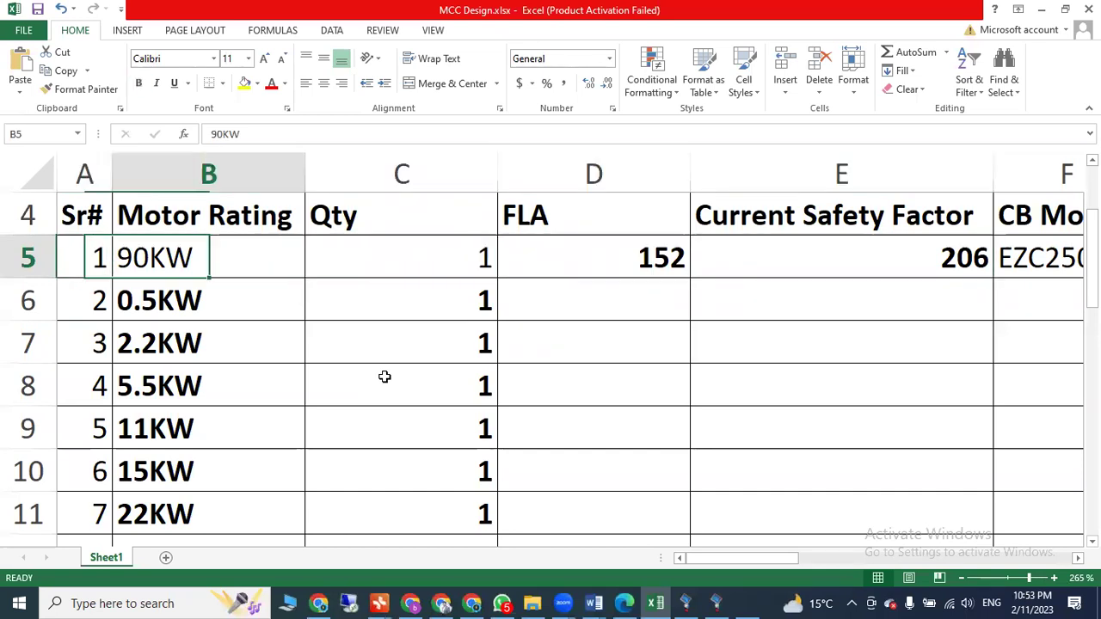
{"action": "key", "text": "Right"}
{"action": "key", "text": "shift+Right"}
{"action": "key", "text": "shift+Right"}
{"action": "key", "text": "shift+Right"}
{"action": "key", "text": "shift+Right"}
{"action": "key", "text": "shift+Right"}
{"action": "key", "text": "shift+Right"}
{"action": "key", "text": "shift+Right"}
{"action": "key", "text": "shift+Right"}
{"action": "key", "text": "shift+Right"}
{"action": "key", "text": "shift+Right"}
{"action": "key", "text": "shift+Right"}
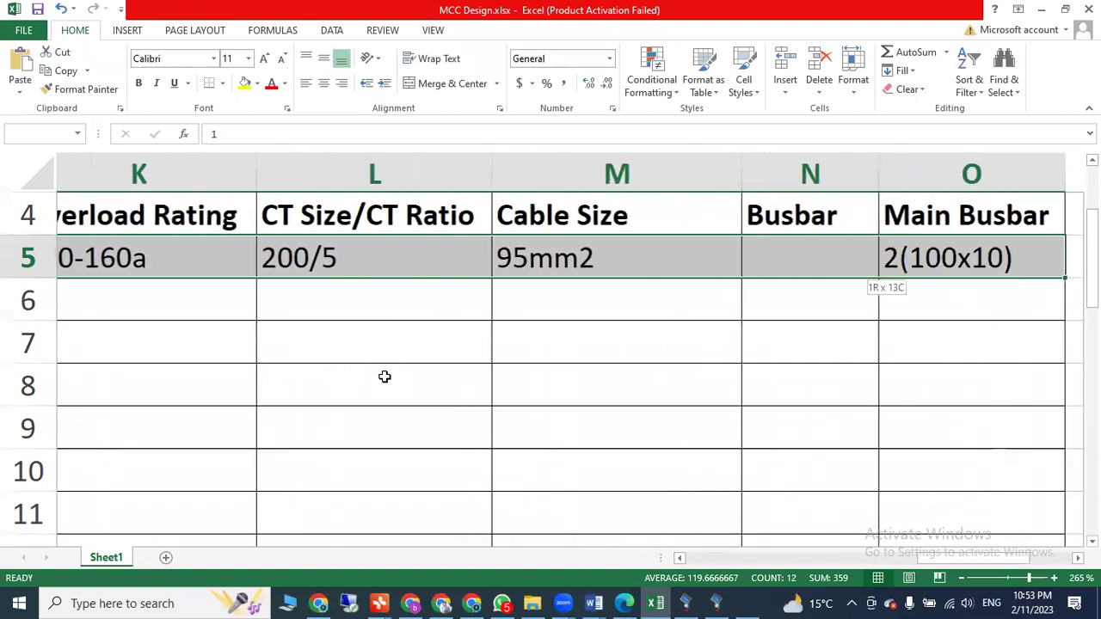
{"action": "key", "text": "shift+Right"}
{"action": "key", "text": "shift+Right"}
{"action": "key", "text": "shift+Left"}
{"action": "key", "text": "ctrl+c"}
{"action": "key", "text": "Home"}
{"action": "key", "text": "Down"}
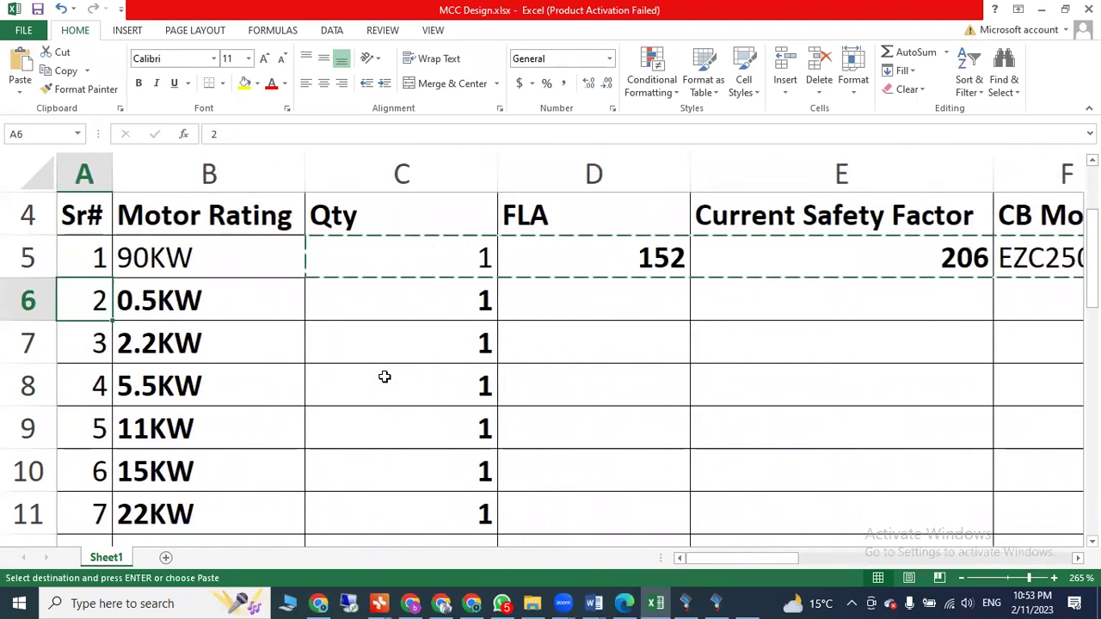
{"action": "key", "text": "Right"}
{"action": "key", "text": "Right"}
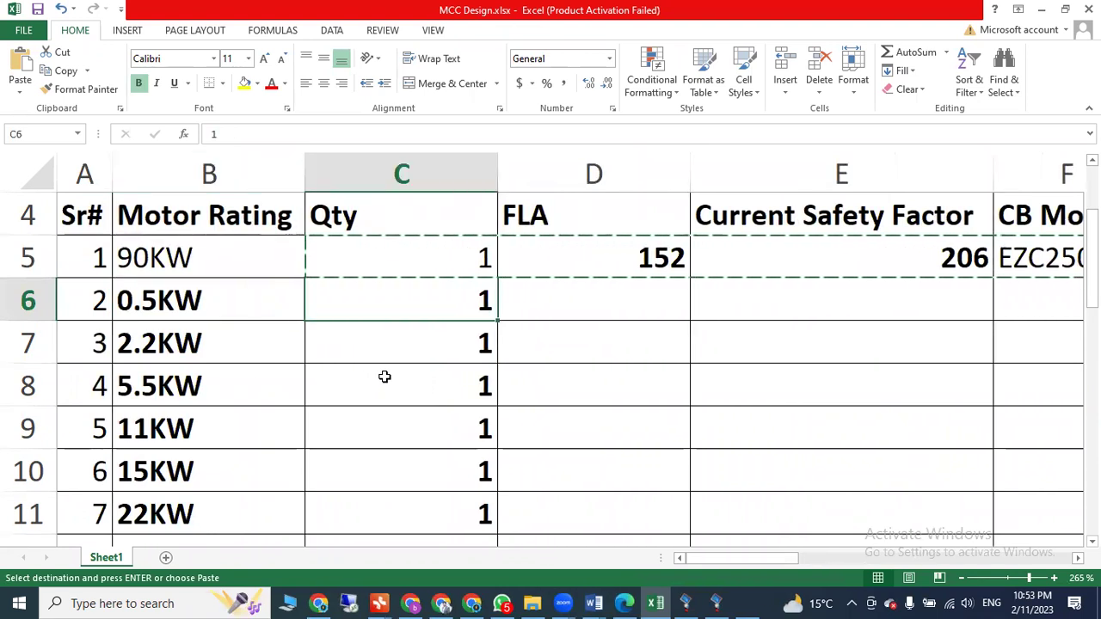
{"action": "key", "text": "ctrl+v"}
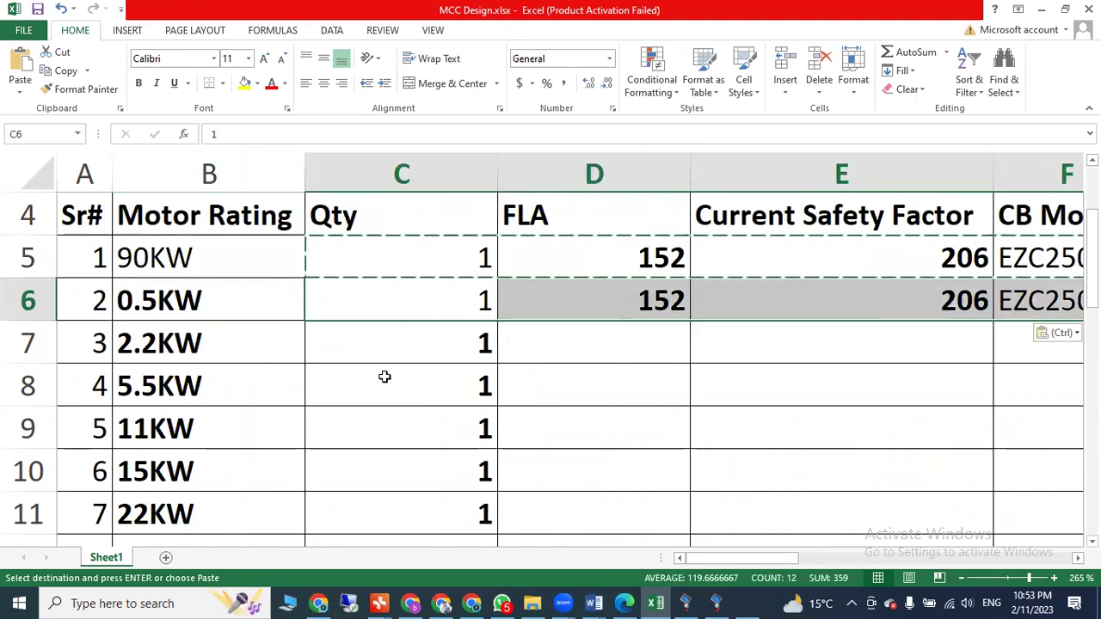
Copy row 6's values from Qty through Cable Size into rows 7 to 17.
{"action": "key", "text": "shift+Down"}
{"action": "key", "text": "shift+Down"}
{"action": "key", "text": "shift+Down"}
{"action": "key", "text": "shift+Down"}
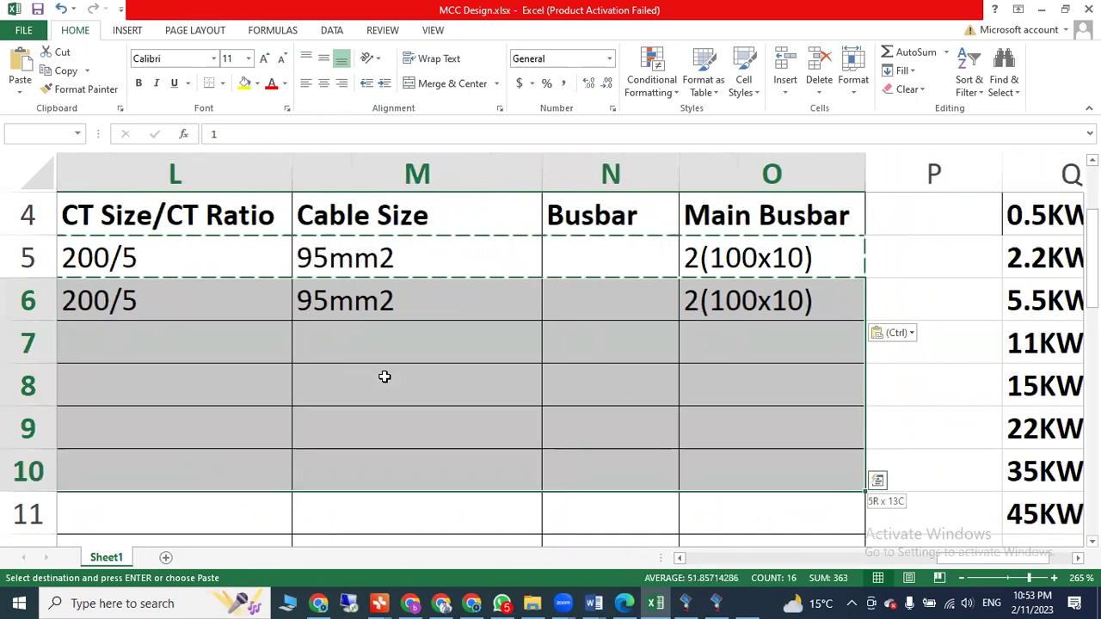
{"action": "key", "text": "shift+Down"}
{"action": "key", "text": "shift+Down"}
{"action": "key", "text": "shift+Down"}
{"action": "key", "text": "shift+Left"}
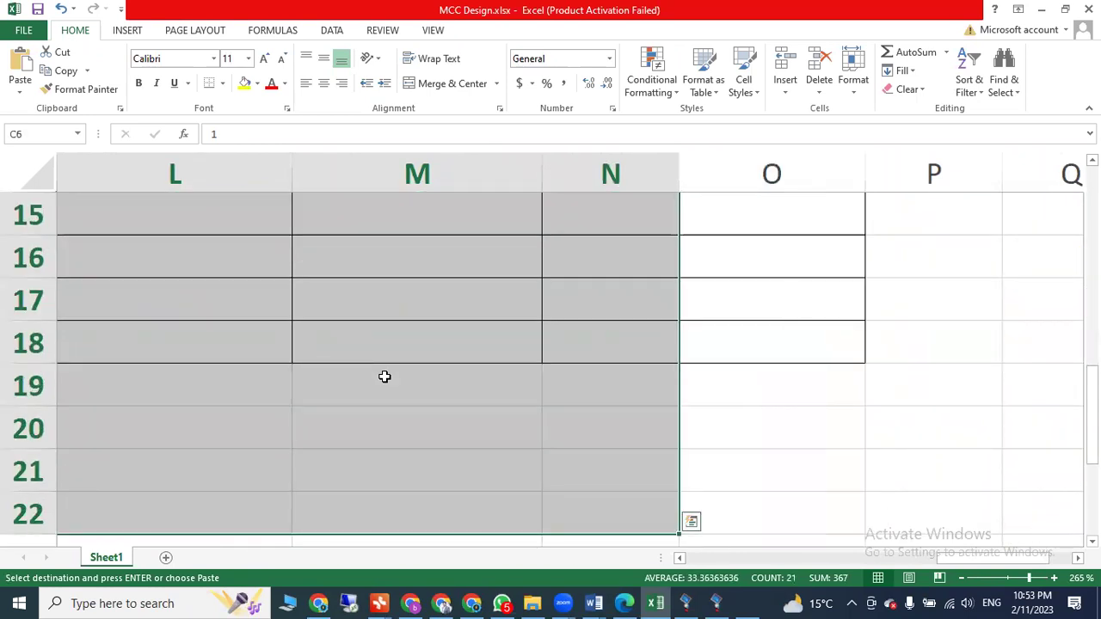
{"action": "key", "text": "Left"}
{"action": "key", "text": "Left"}
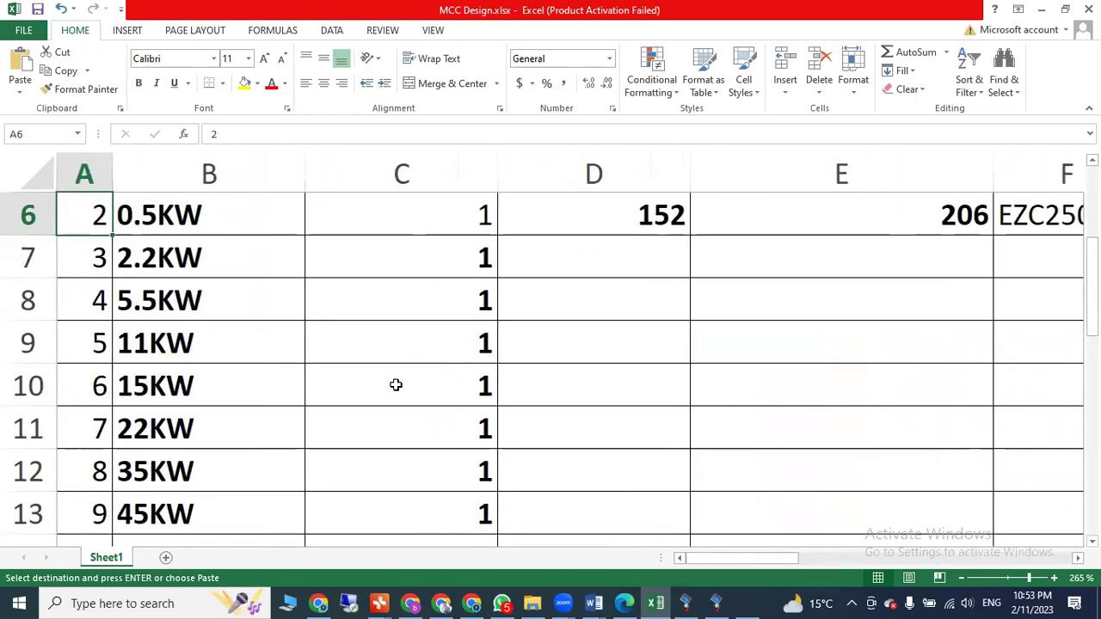
{"action": "key", "text": "Right"}
{"action": "key", "text": "Right"}
{"action": "key", "text": "shift+Right"}
{"action": "key", "text": "shift+Right"}
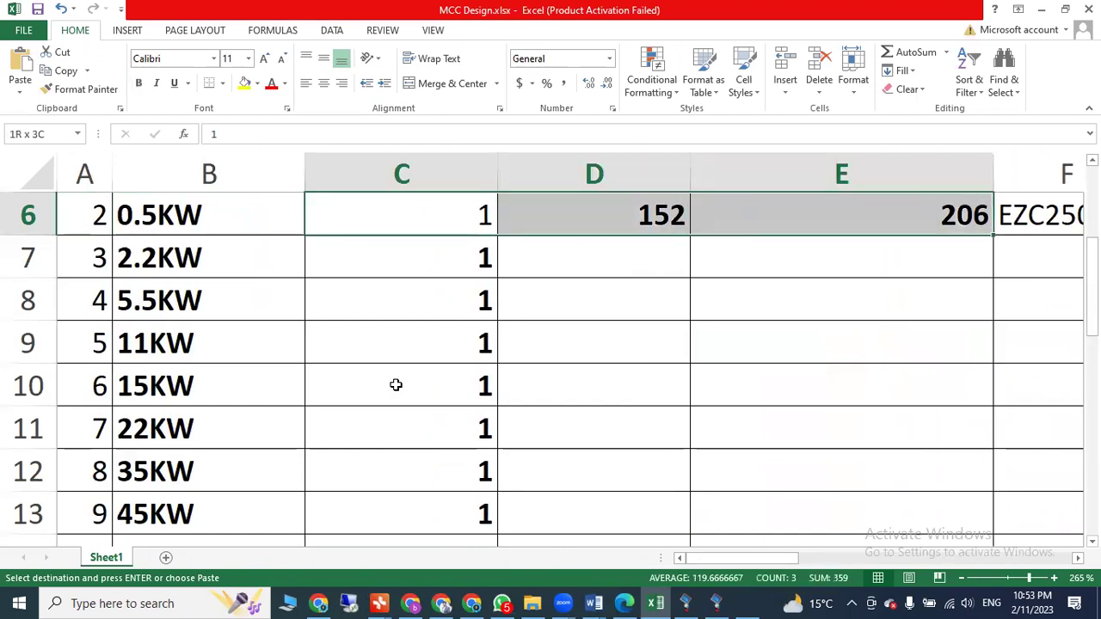
{"action": "key", "text": "shift+Right"}
{"action": "key", "text": "shift+Right"}
{"action": "key", "text": "shift+Right"}
{"action": "key", "text": "shift+Right"}
{"action": "key", "text": "shift+Right"}
{"action": "key", "text": "shift+Right"}
{"action": "key", "text": "shift+Right"}
{"action": "key", "text": "shift+Right"}
{"action": "key", "text": "shift+Right"}
{"action": "key", "text": "shift+Left"}
{"action": "key", "text": "shift+Left"}
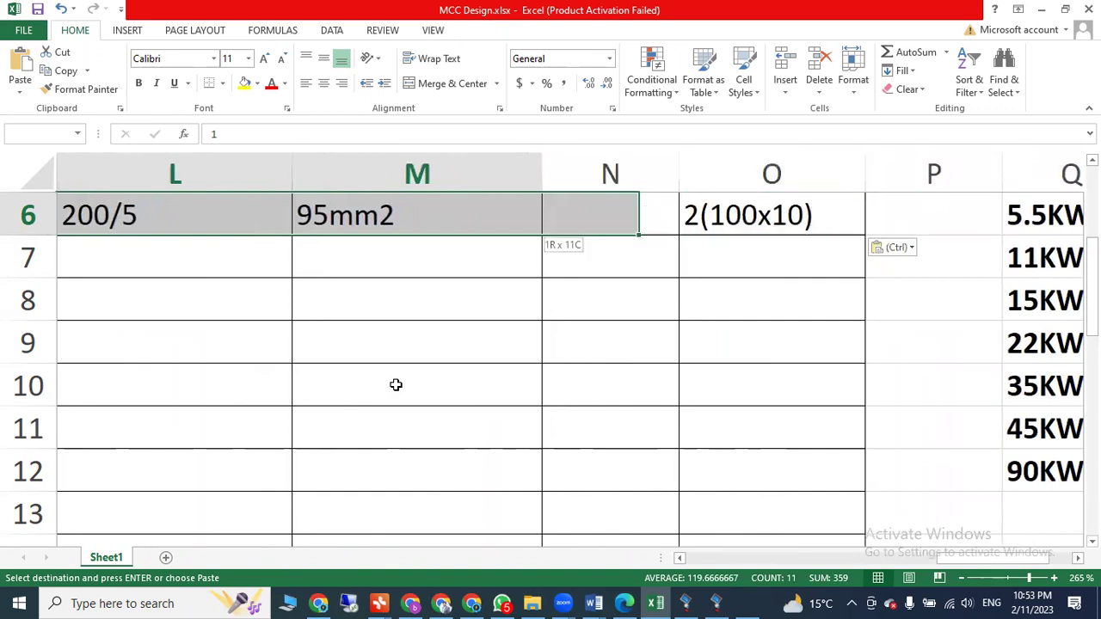
{"action": "key", "text": "ctrl+c"}
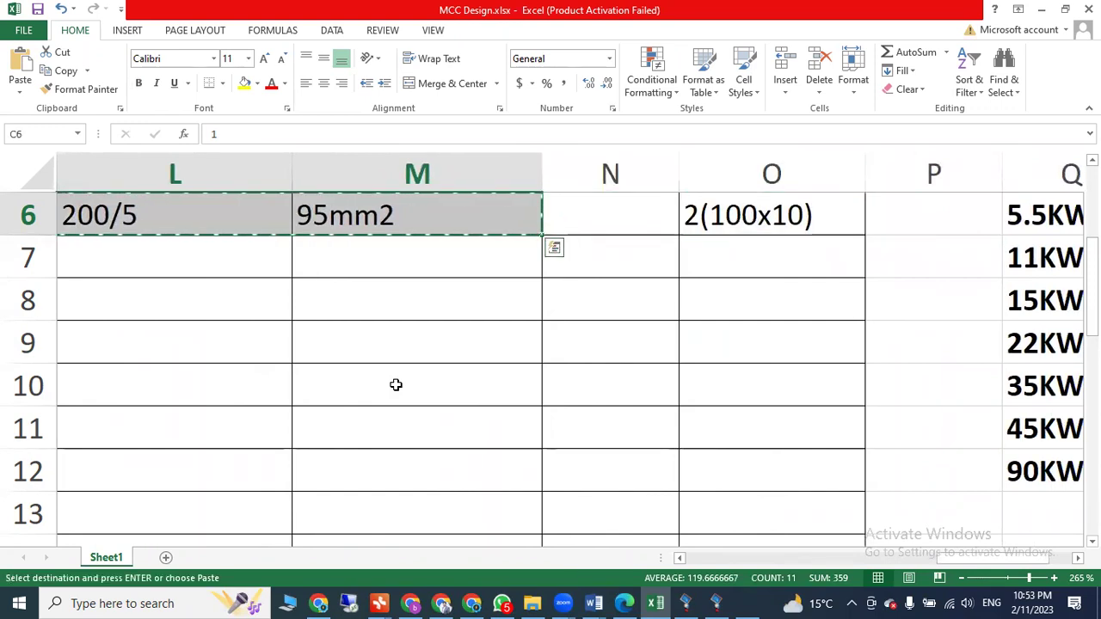
{"action": "key", "text": "shift+Down"}
{"action": "key", "text": "shift+Down"}
{"action": "key", "text": "shift+Down"}
{"action": "key", "text": "shift+Down"}
{"action": "key", "text": "shift+Down"}
{"action": "key", "text": "shift+Down"}
{"action": "key", "text": "shift+Down"}
{"action": "key", "text": "shift+Down"}
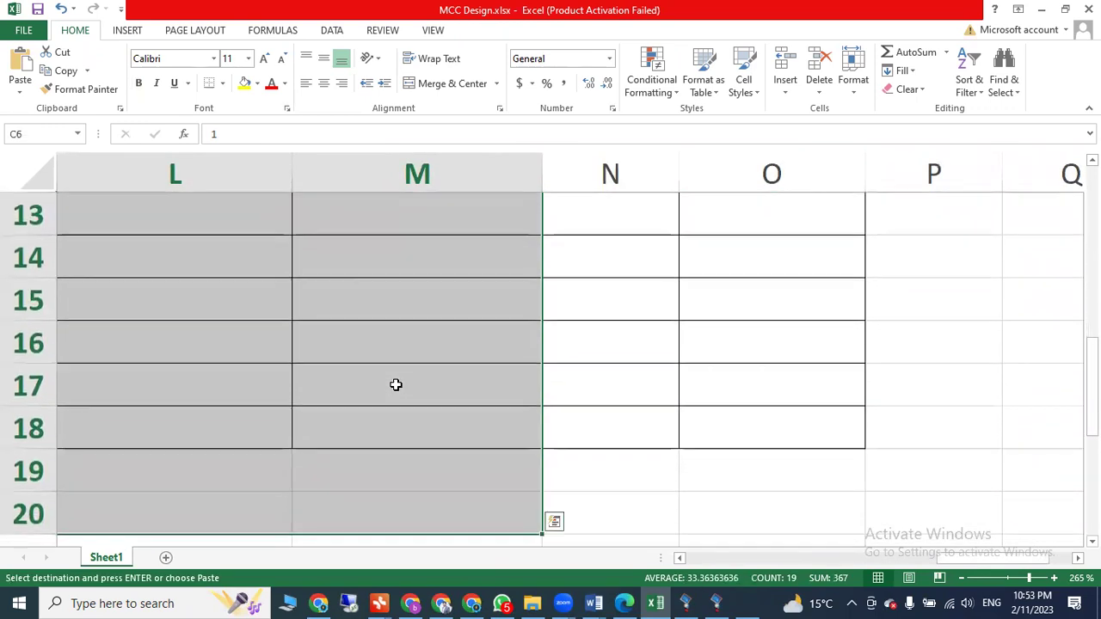
{"action": "key", "text": "shift+Up"}
{"action": "key", "text": "shift+Up"}
{"action": "key", "text": "shift+Up"}
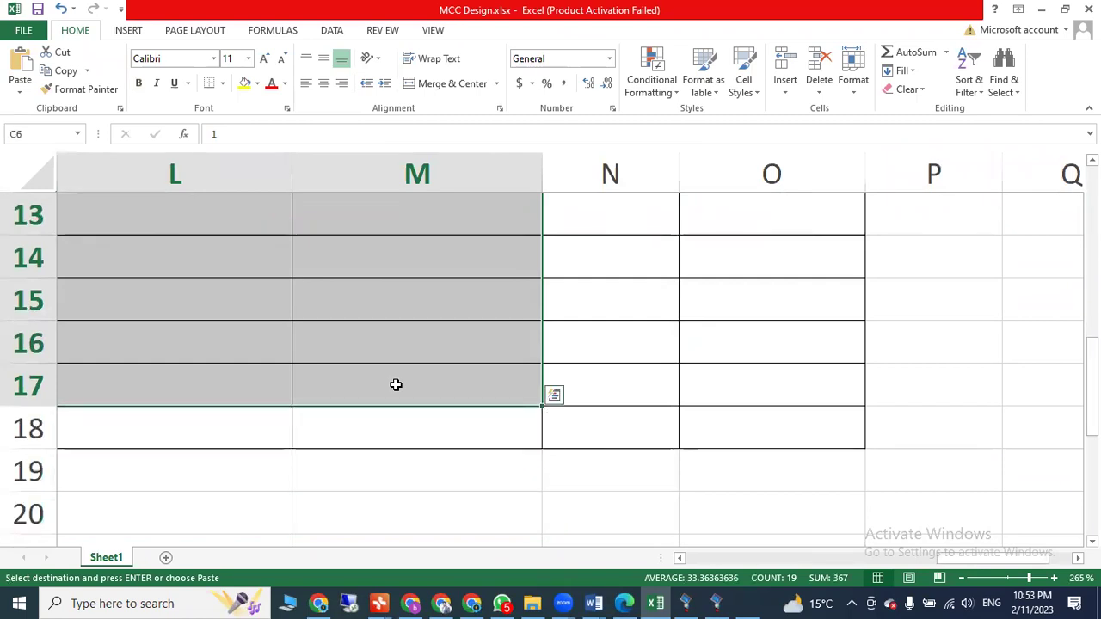
{"action": "key", "text": "ctrl+BackSpace"}
Select the FLA column from the first 152 value down to row 18.
{"action": "key", "text": "Down"}
{"action": "key", "text": "Down"}
{"action": "key", "text": "Up"}
{"action": "key", "text": "Up"}
{"action": "key", "text": "Up"}
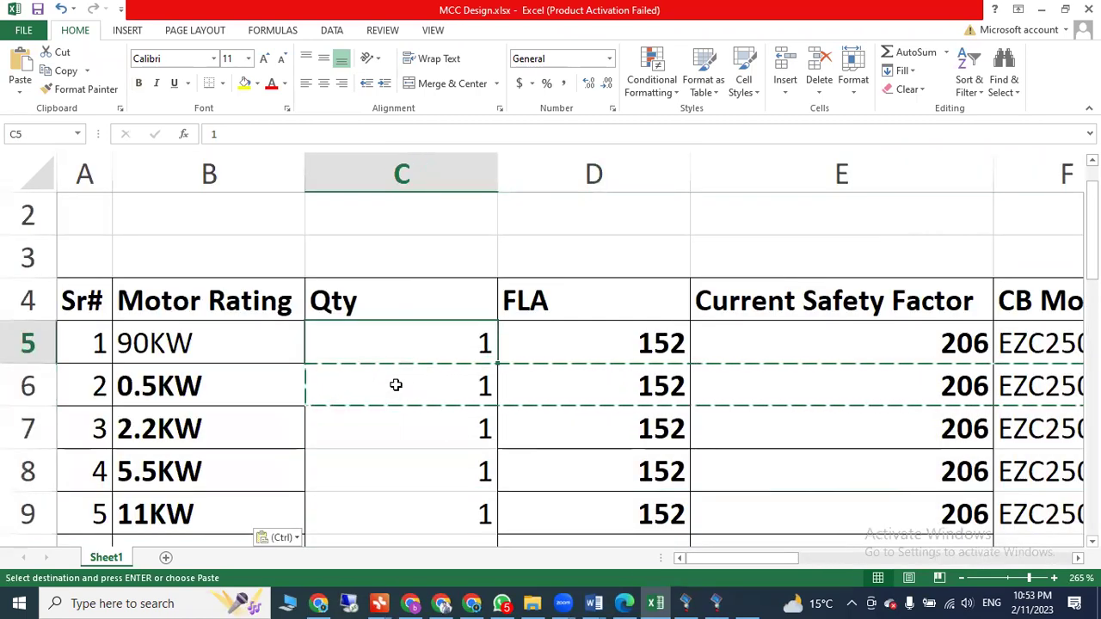
{"action": "key", "text": "Right"}
{"action": "key", "text": "shift+Down"}
{"action": "key", "text": "shift+Down"}
{"action": "key", "text": "shift+Down"}
{"action": "key", "text": "shift+Down"}
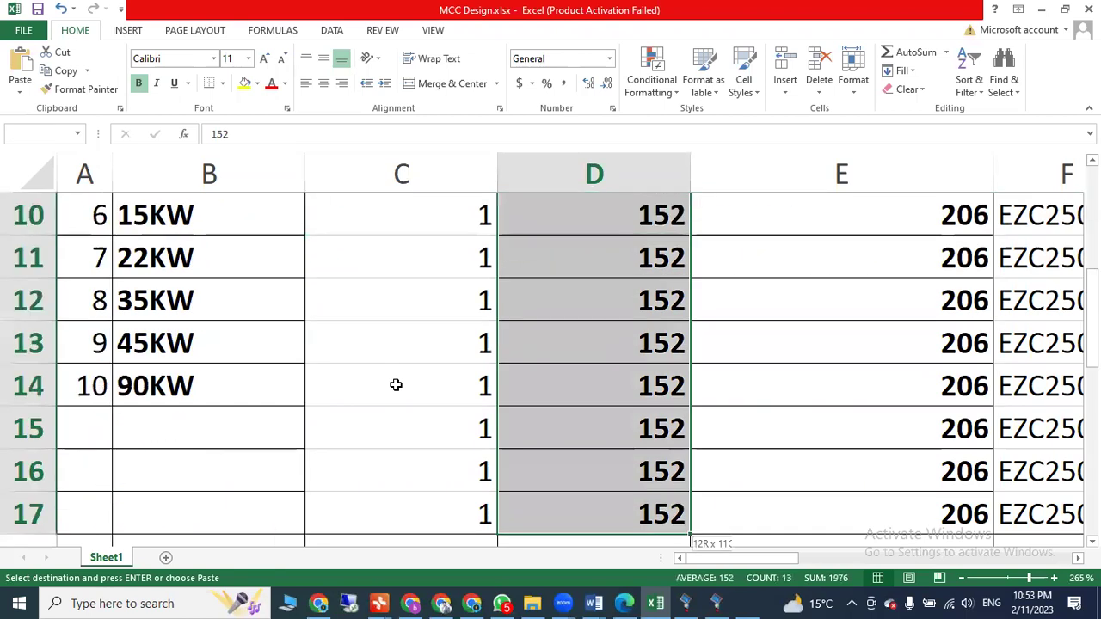
{"action": "key", "text": "shift+Down"}
{"action": "key", "text": "shift+Down"}
{"action": "key", "text": "shift+Down"}
{"action": "key", "text": "shift+Up"}
{"action": "key", "text": "shift+Up"}
{"action": "key", "text": "shift+Up"}
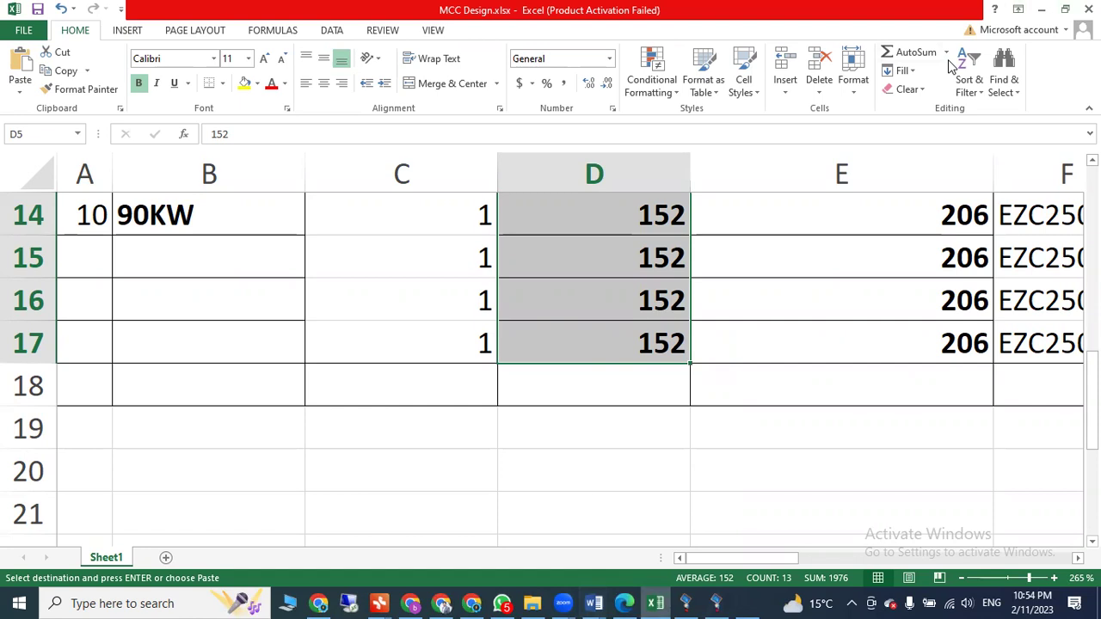
{"action": "left_click", "coordinate": [912, 52]}
{"action": "scroll", "coordinate": [656, 295], "scroll_direction": "down", "scroll_amount": 4}
{"action": "scroll", "coordinate": [656, 292], "scroll_direction": "down", "scroll_amount": 2}
{"action": "scroll", "coordinate": [649, 309], "scroll_direction": "up", "scroll_amount": 2}
{"action": "scroll", "coordinate": [629, 385], "scroll_direction": "up", "scroll_amount": 1}
{"action": "scroll", "coordinate": [629, 384], "scroll_direction": "up", "scroll_amount": 4}
{"action": "scroll", "coordinate": [632, 374], "scroll_direction": "down", "scroll_amount": 2}
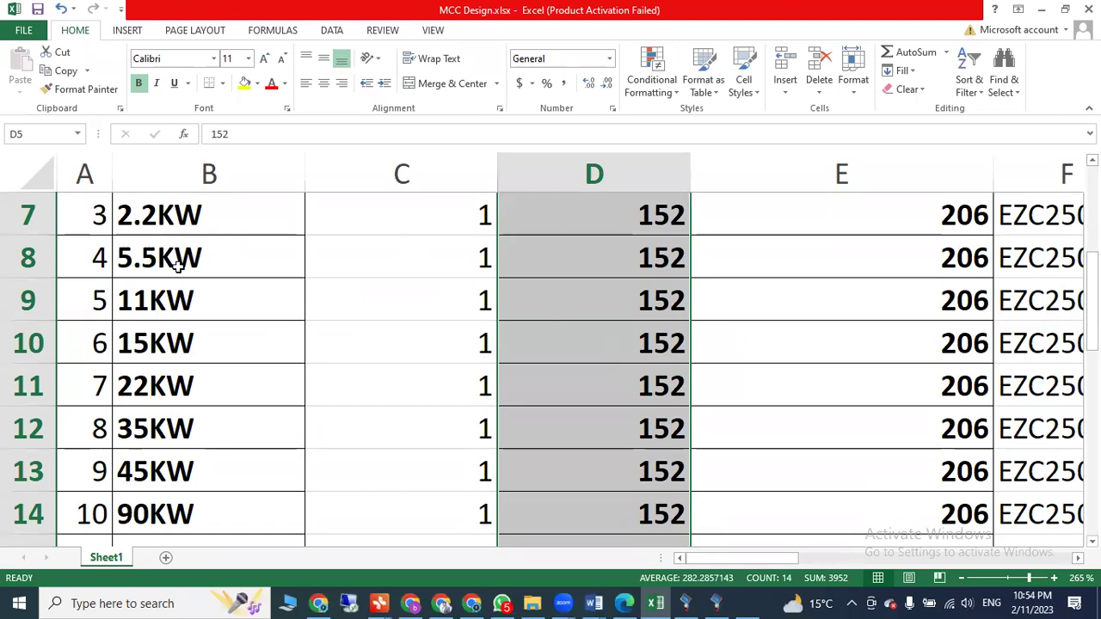
{"action": "scroll", "coordinate": [168, 344], "scroll_direction": "down", "scroll_amount": 2}
{"action": "scroll", "coordinate": [490, 388], "scroll_direction": "up", "scroll_amount": 1}
{"action": "scroll", "coordinate": [616, 395], "scroll_direction": "down", "scroll_amount": 1}
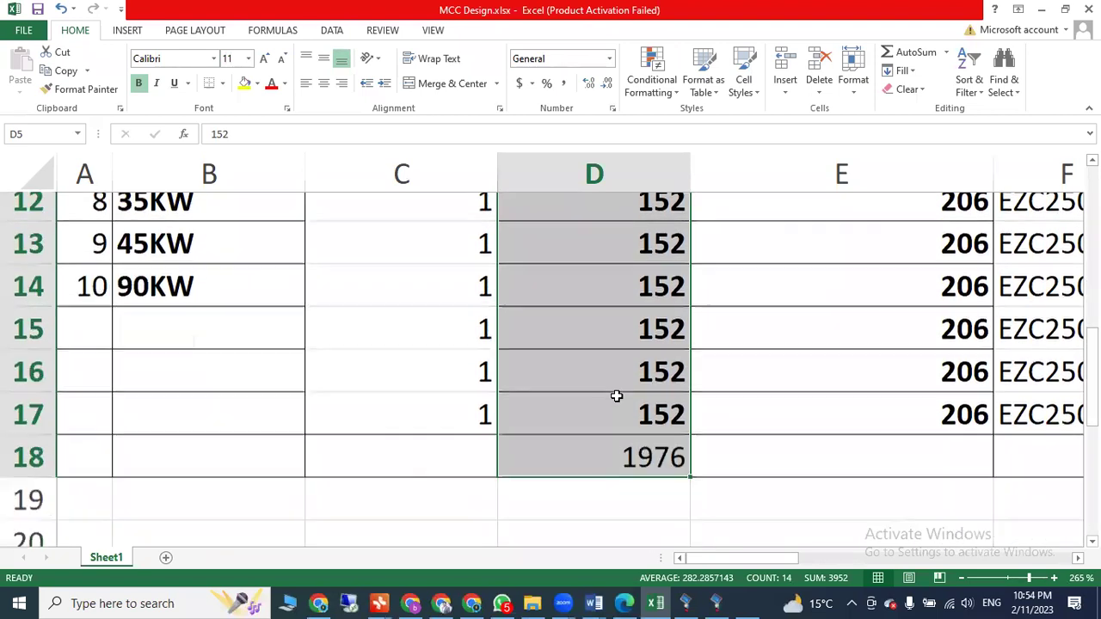
{"action": "scroll", "coordinate": [616, 396], "scroll_direction": "down", "scroll_amount": 1}
{"action": "left_click", "coordinate": [632, 434]}
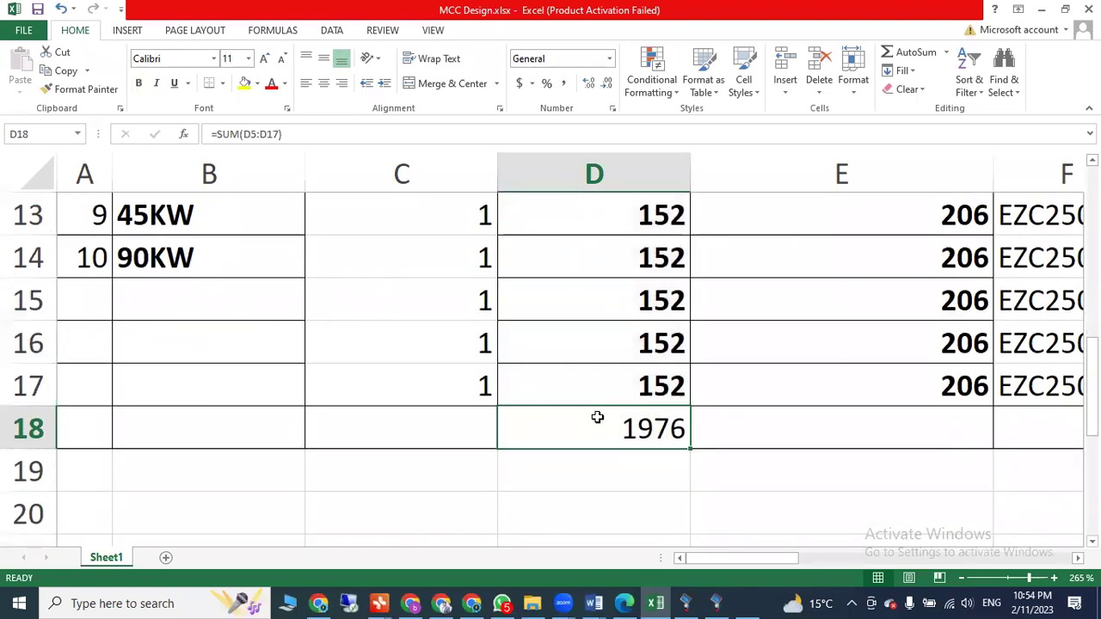
{"action": "scroll", "coordinate": [597, 417], "scroll_direction": "up", "scroll_amount": 4}
{"action": "scroll", "coordinate": [595, 417], "scroll_direction": "down", "scroll_amount": 2}
{"action": "scroll", "coordinate": [597, 412], "scroll_direction": "down", "scroll_amount": 3}
{"action": "scroll", "coordinate": [600, 407], "scroll_direction": "down", "scroll_amount": 1}
{"action": "scroll", "coordinate": [584, 370], "scroll_direction": "down", "scroll_amount": 2}
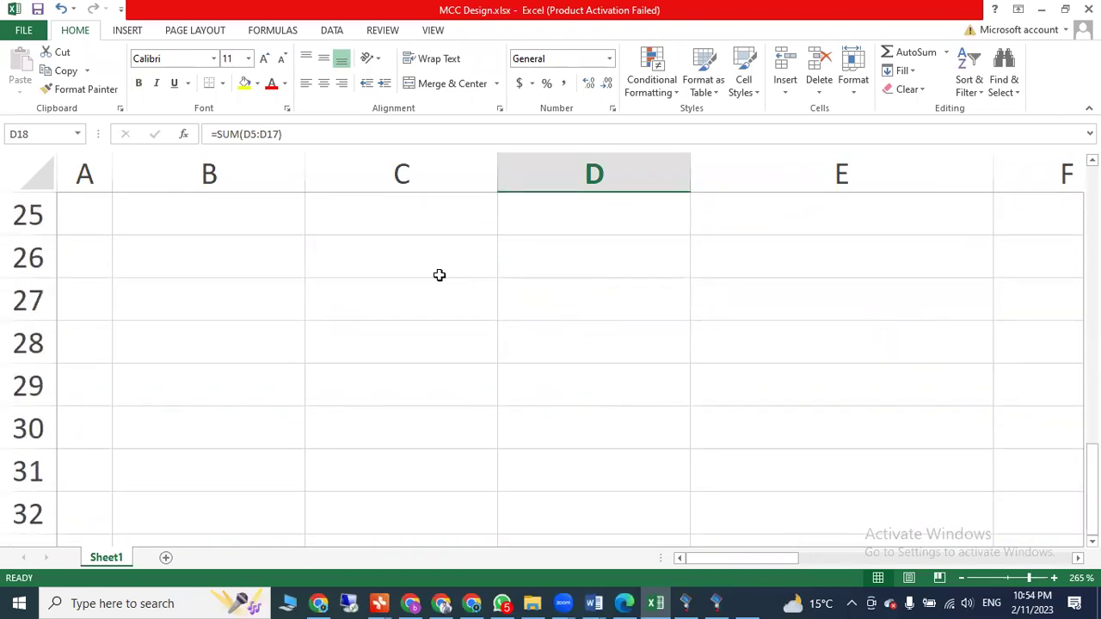
{"action": "left_click", "coordinate": [401, 262]}
{"action": "scroll", "coordinate": [401, 351], "scroll_direction": "up", "scroll_amount": 5}
{"action": "scroll", "coordinate": [401, 351], "scroll_direction": "up", "scroll_amount": 3}
Inspect the formula totalling the FLA column below the motor table.
{"action": "scroll", "coordinate": [516, 326], "scroll_direction": "down", "scroll_amount": 5}
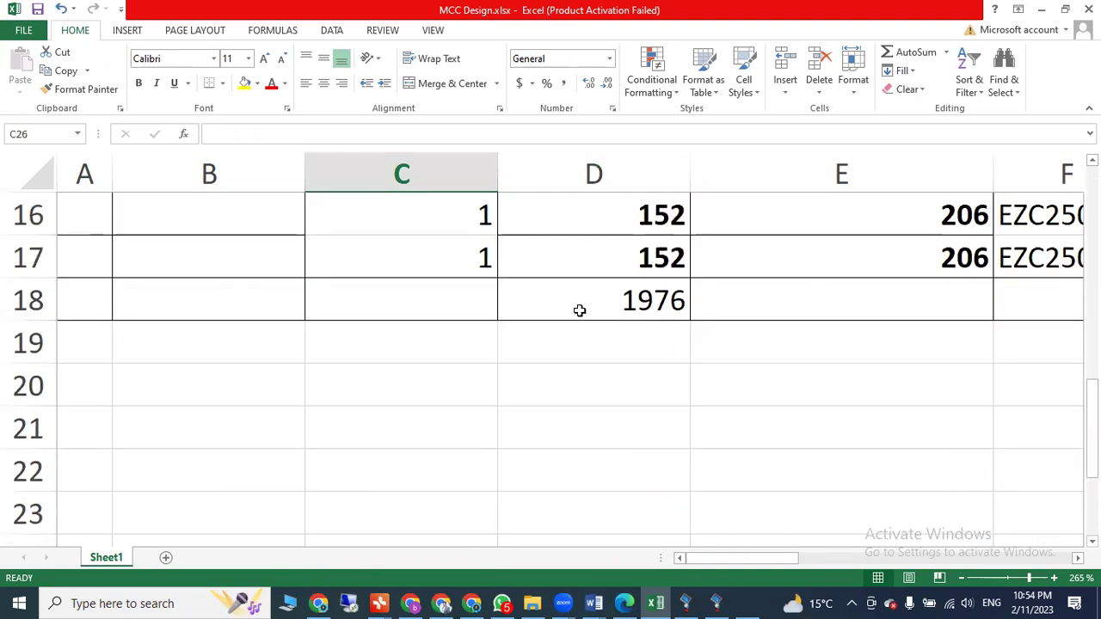
{"action": "left_click", "coordinate": [584, 305]}
{"action": "scroll", "coordinate": [586, 304], "scroll_direction": "up", "scroll_amount": 4}
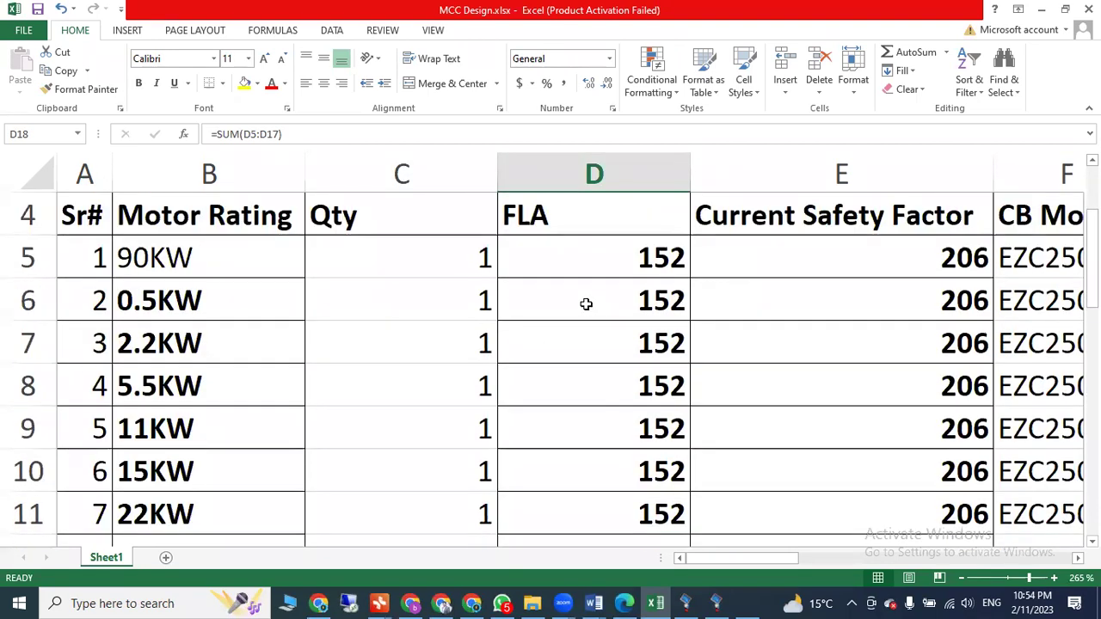
Enter Qty 4, 22, 12 and 5 for the 90KW, 0.5KW, 2.2KW and 5.5KW motors.
{"action": "left_click", "coordinate": [411, 269]}
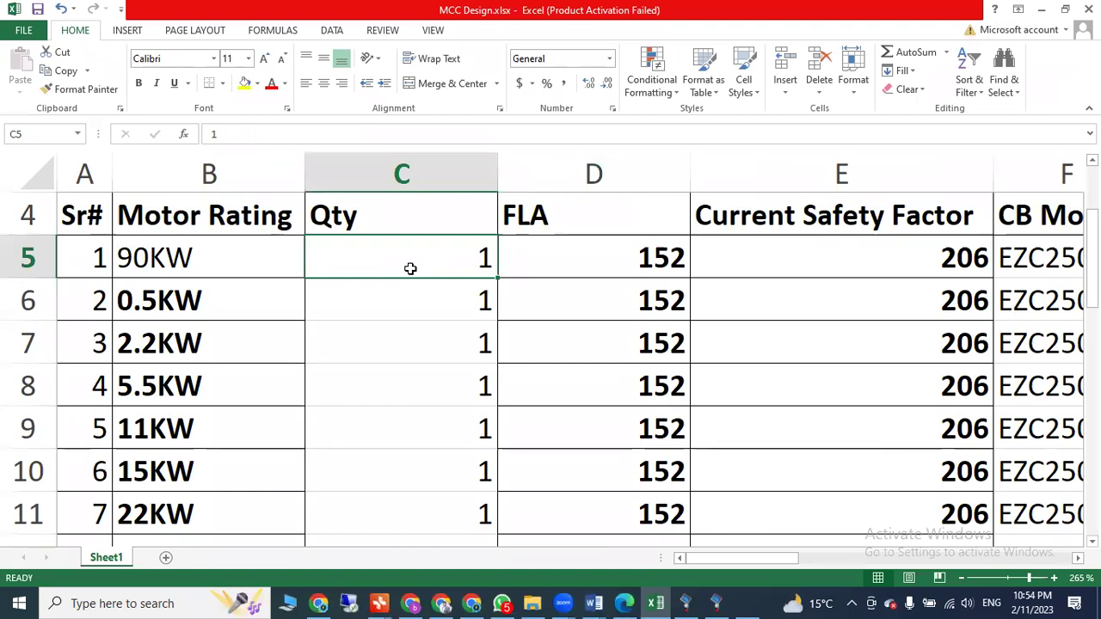
{"action": "type", "text": "4"}
{"action": "key", "text": "Return"}
{"action": "type", "text": "22"}
{"action": "key", "text": "Return"}
{"action": "type", "text": "12"}
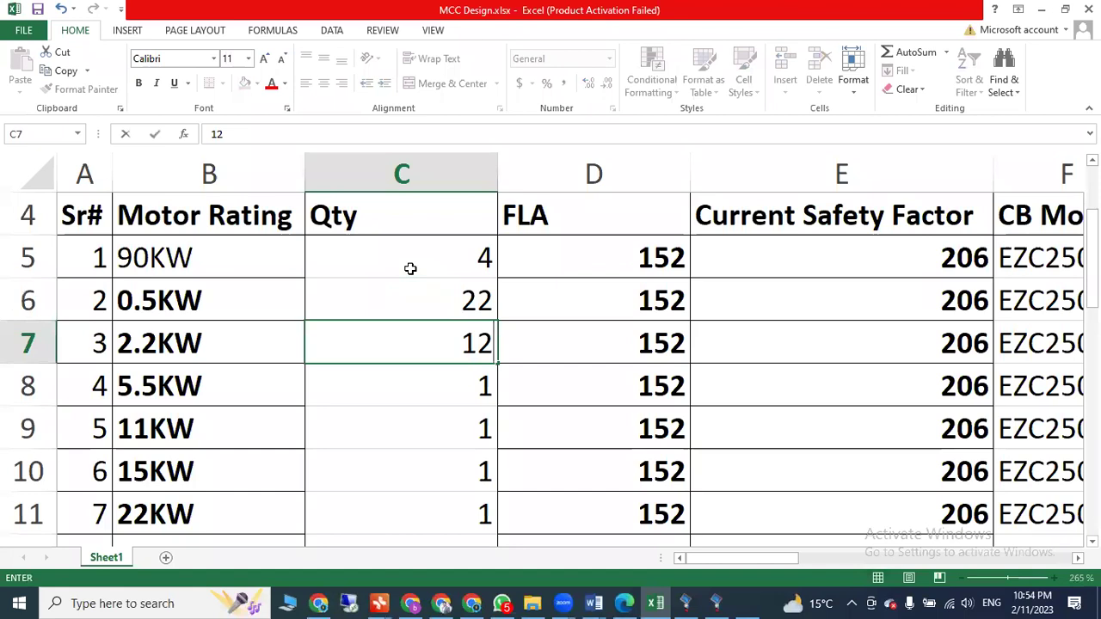
{"action": "key", "text": "Return"}
{"action": "type", "text": "5"}
{"action": "key", "text": "Return"}
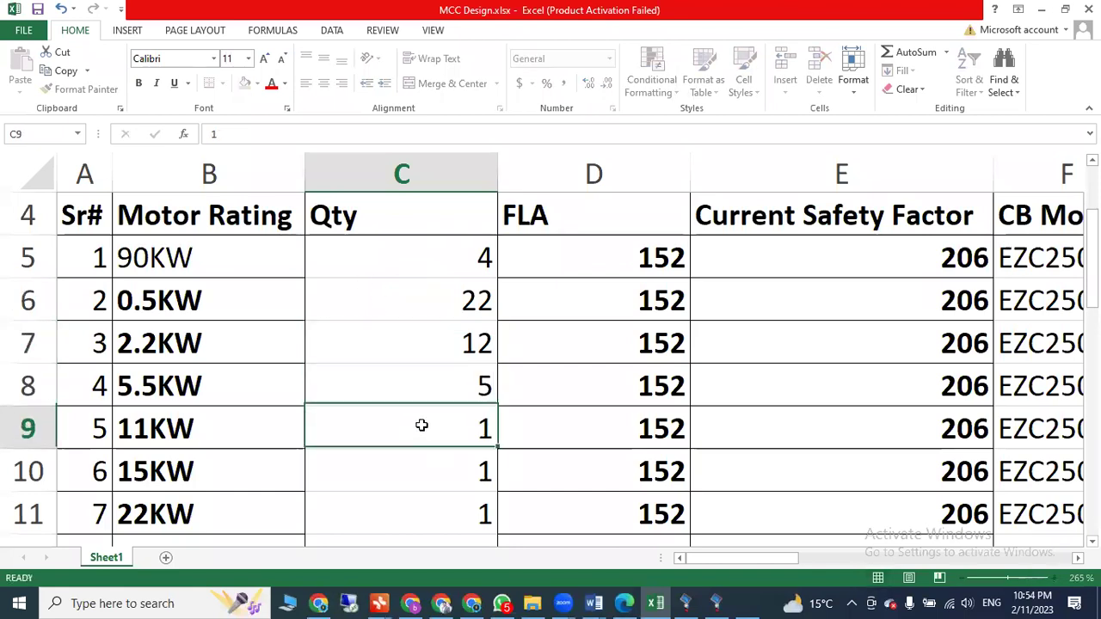
{"action": "left_click", "coordinate": [587, 259]}
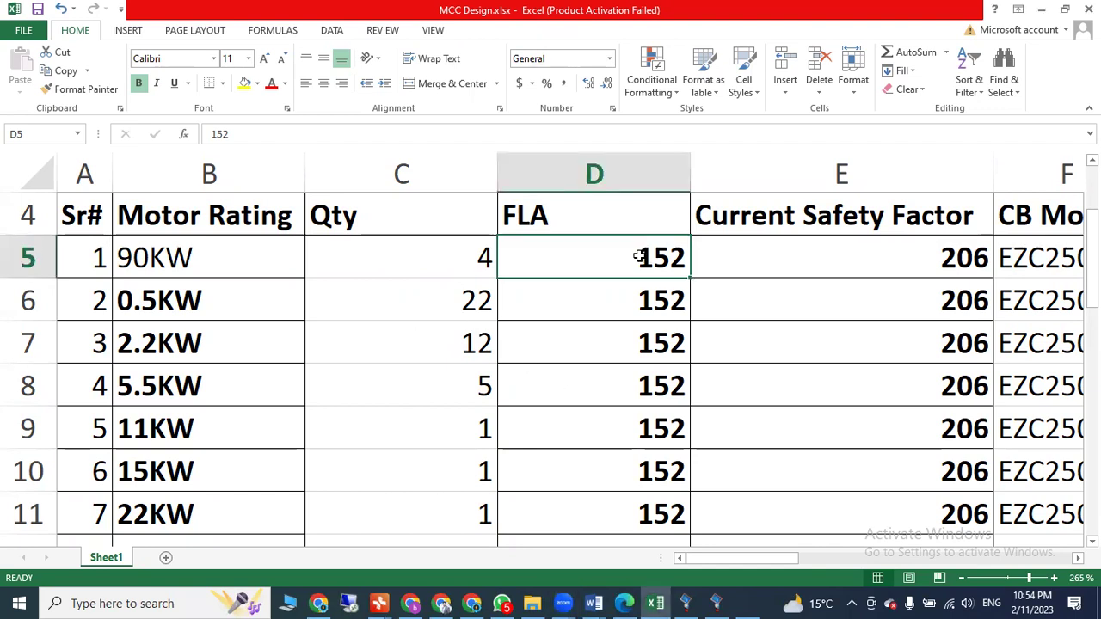
Clear the copied FLA cells and re-enter 152 only for the 90KW motor.
{"action": "left_click_drag", "start_coordinate": [639, 255], "coordinate": [639, 255]}
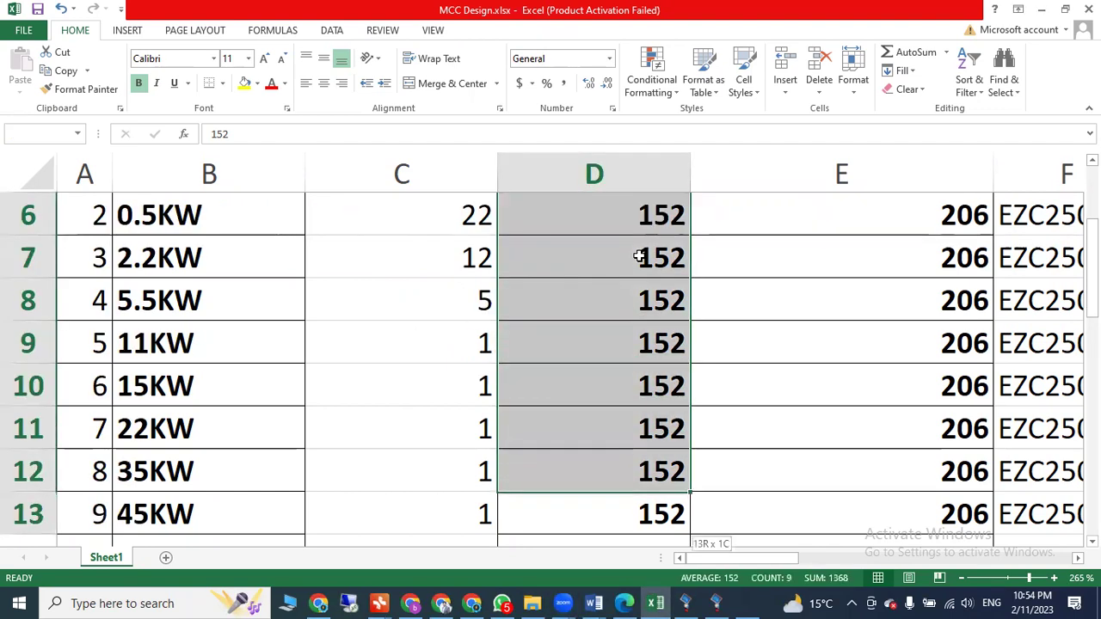
{"action": "scroll", "coordinate": [639, 255], "scroll_direction": "up", "scroll_amount": 2}
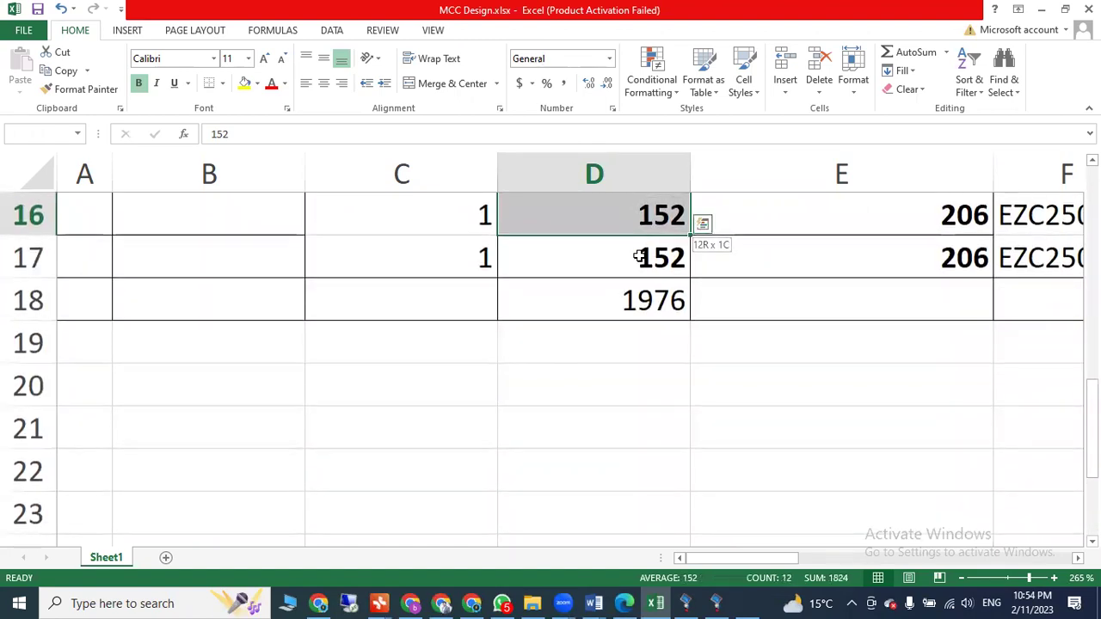
{"action": "left_click_drag", "start_coordinate": [639, 256], "coordinate": [639, 255]}
{"action": "scroll", "coordinate": [639, 256], "scroll_direction": "up", "scroll_amount": 1}
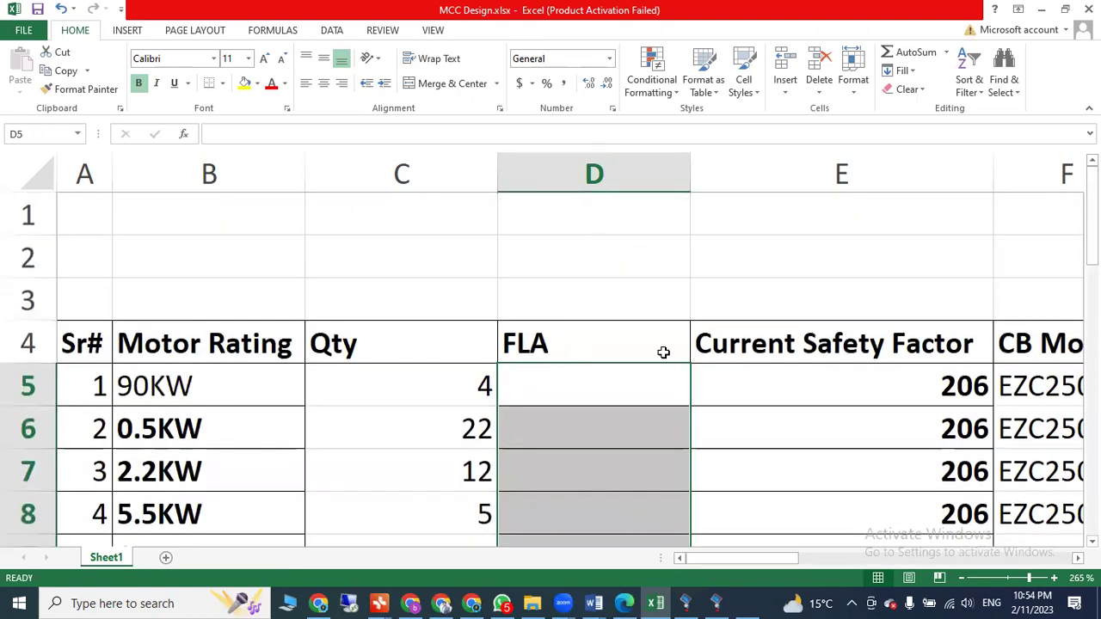
{"action": "left_click", "coordinate": [631, 390]}
{"action": "type", "text": "152"}
{"action": "key", "text": "Return"}
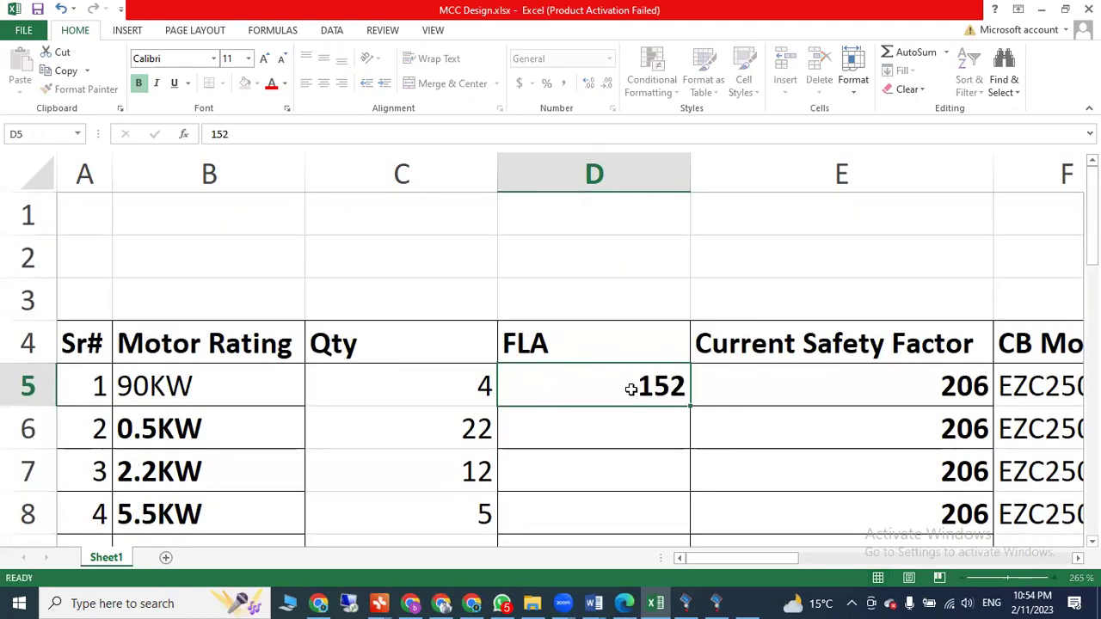
{"action": "scroll", "coordinate": [608, 374], "scroll_direction": "down", "scroll_amount": 2}
{"action": "scroll", "coordinate": [617, 368], "scroll_direction": "down", "scroll_amount": 7}
{"action": "scroll", "coordinate": [616, 368], "scroll_direction": "up", "scroll_amount": 3}
Add notes 'I assume that Total Current is 2500A' and 'size of Busbar' below the table.
{"action": "left_click", "coordinate": [368, 262]}
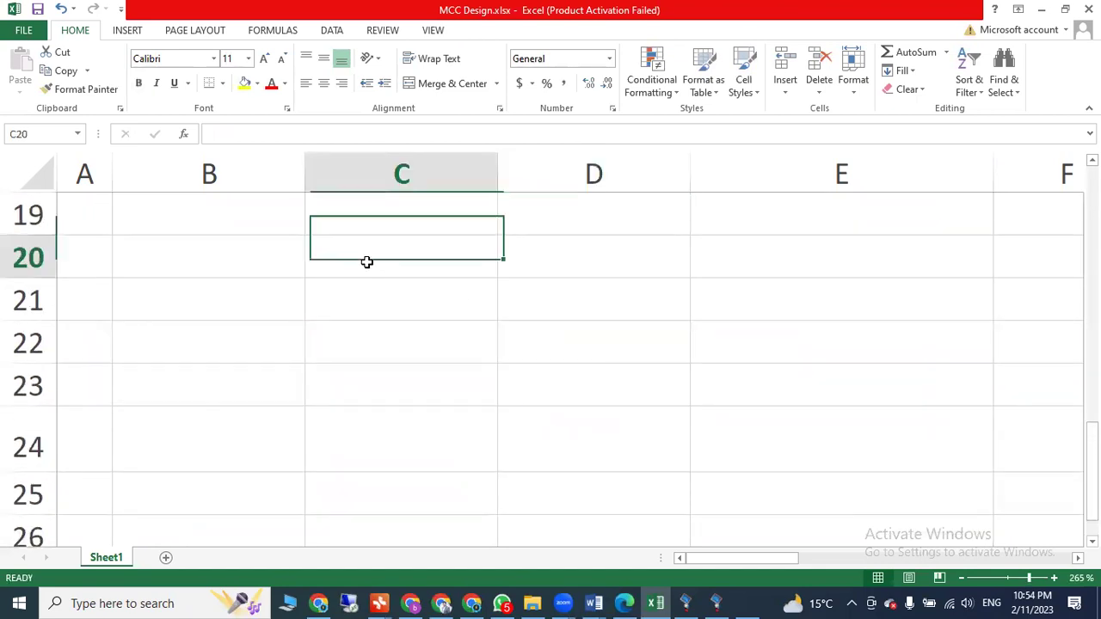
{"action": "type", "text": "I assu"}
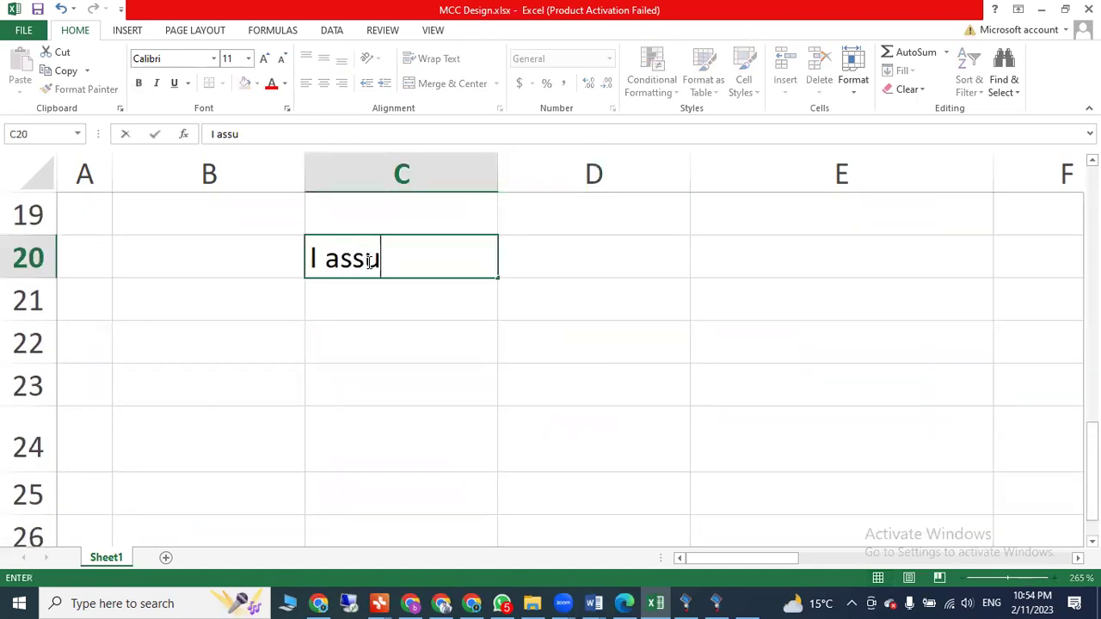
{"action": "type", "text": "me that "}
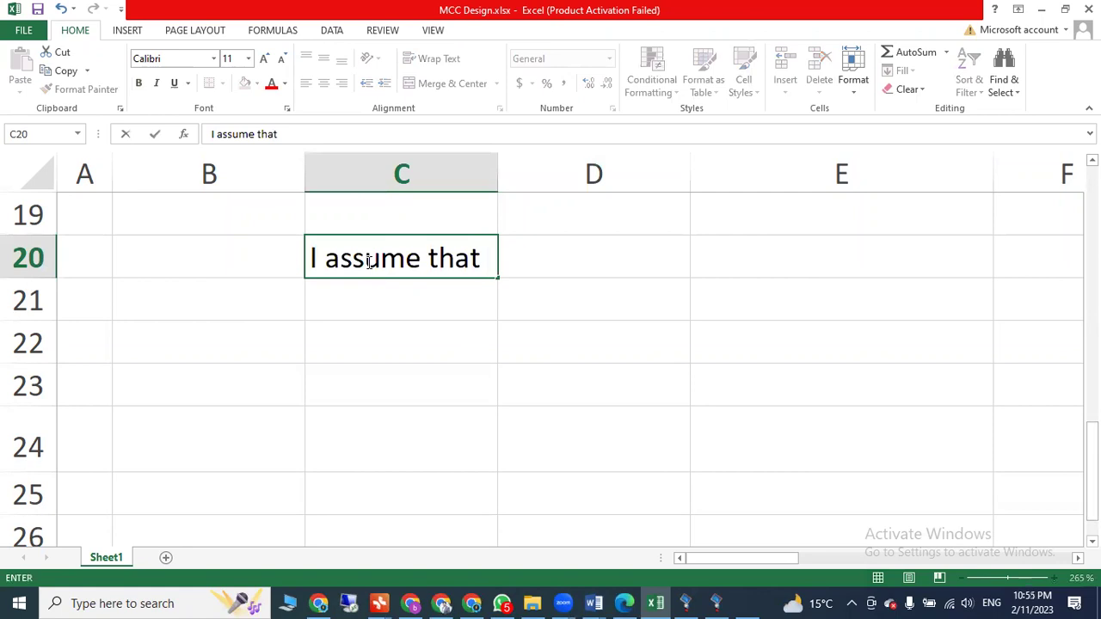
{"action": "type", "text": "Total Curr"}
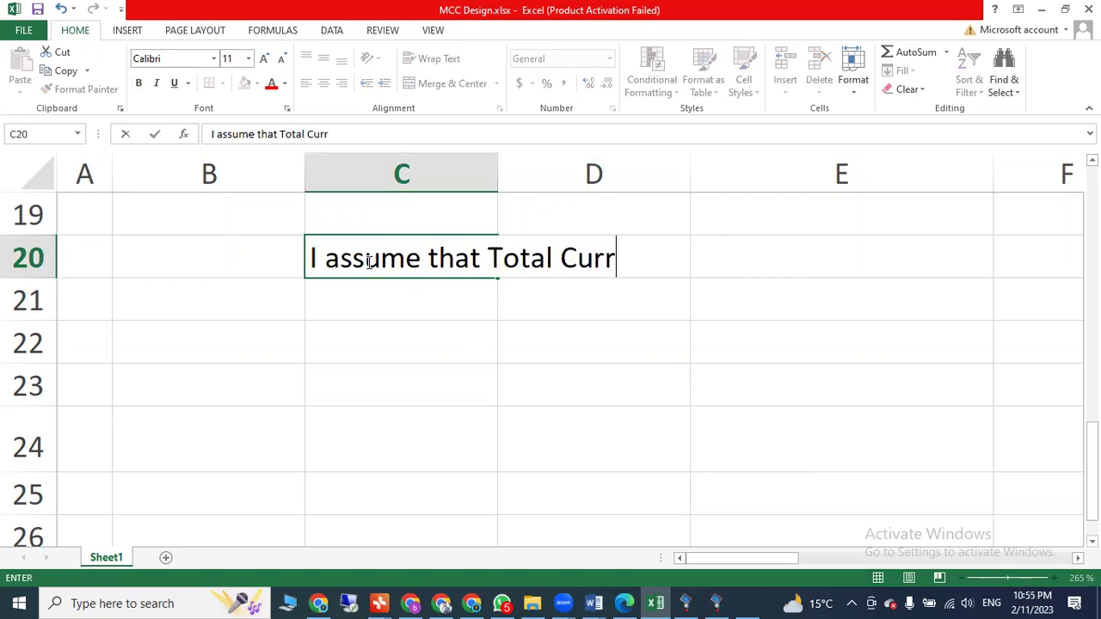
{"action": "type", "text": "ent is 2500A"}
{"action": "key", "text": "Return"}
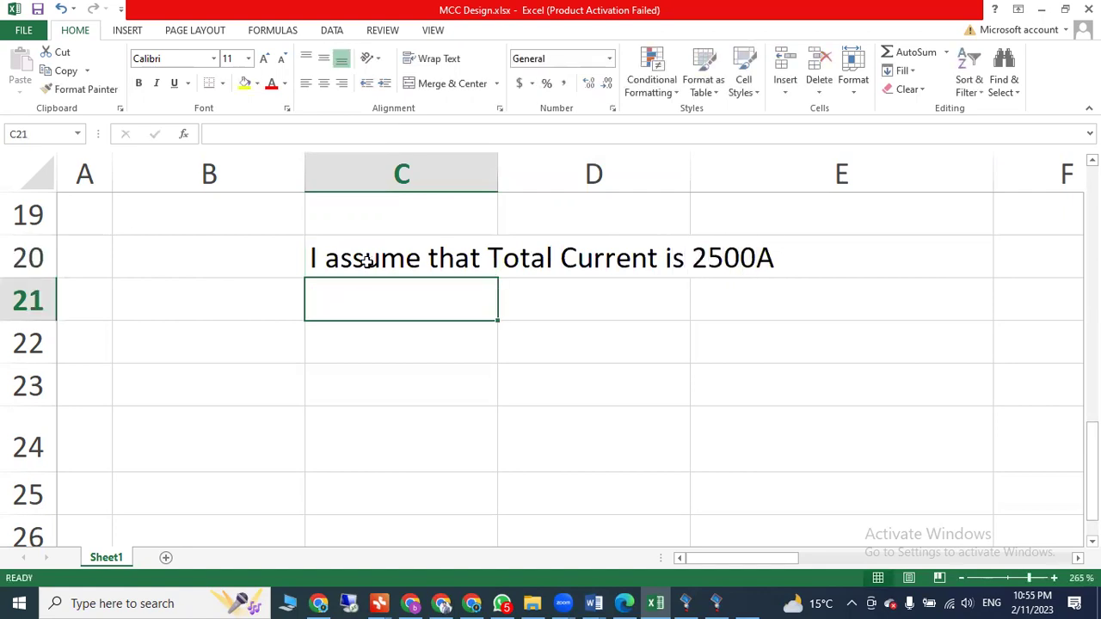
{"action": "type", "text": "size of "}
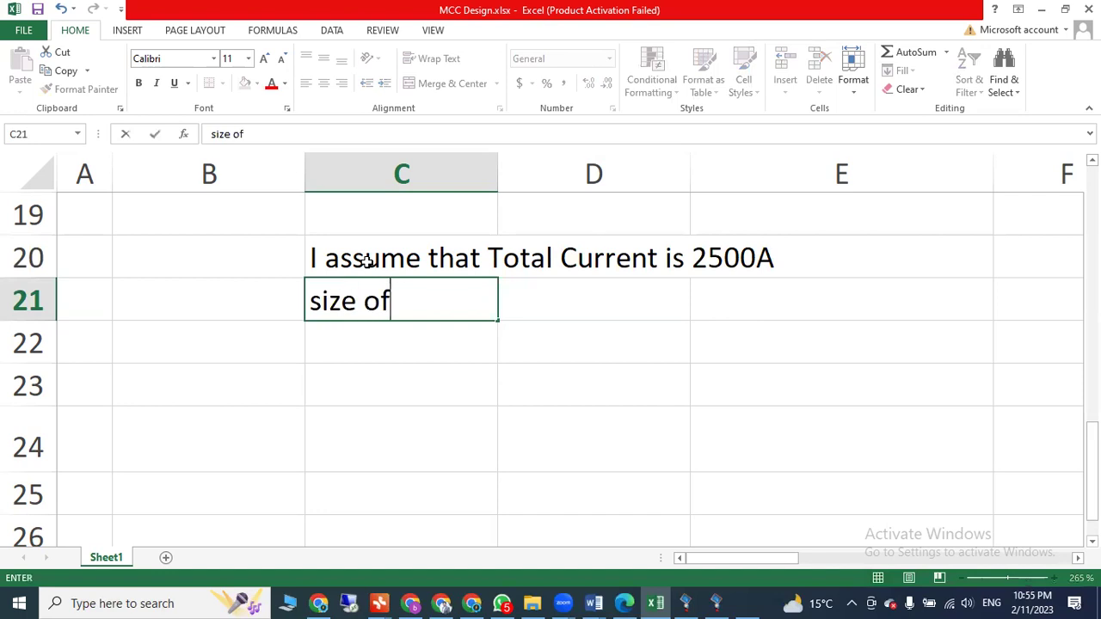
{"action": "type", "text": "Busbar"}
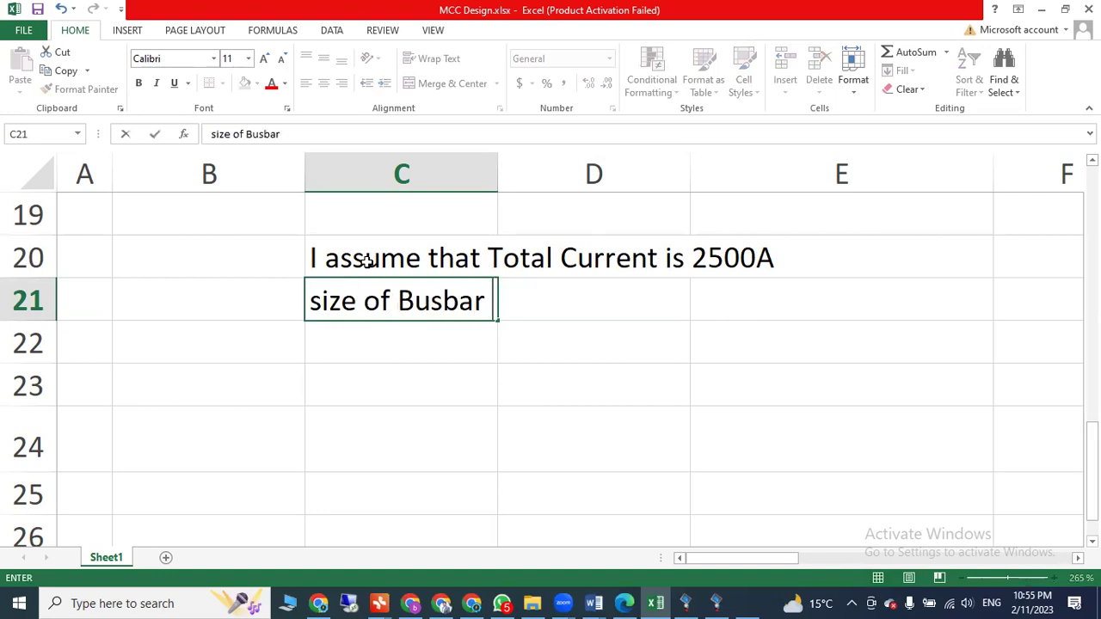
{"action": "key", "text": "Return"}
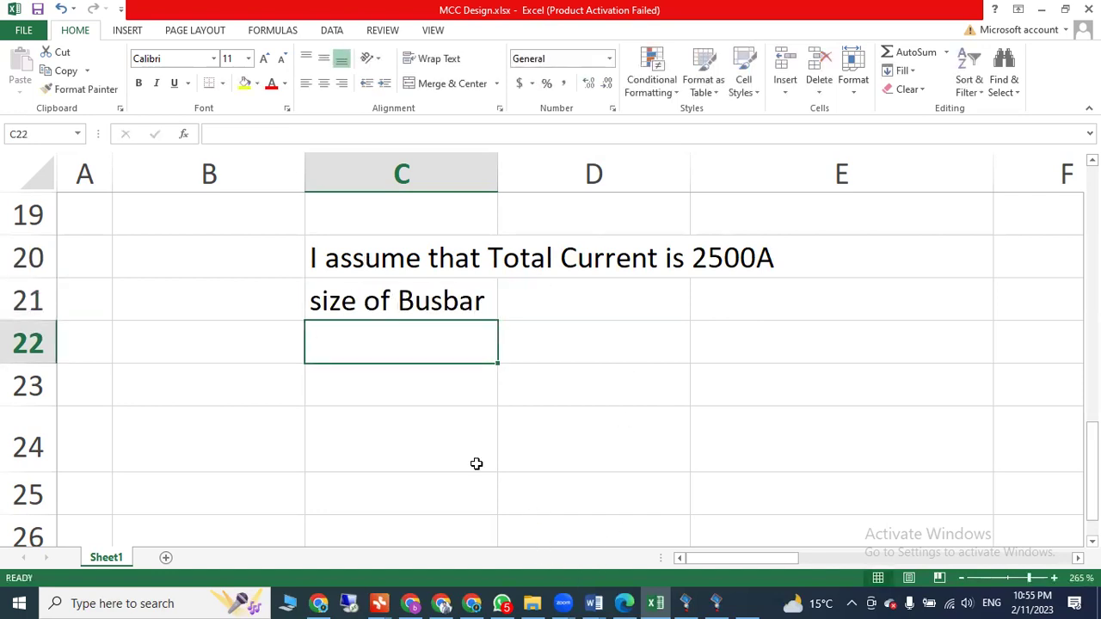
{"action": "left_click", "coordinate": [624, 602]}
Scroll scan.pdf to the Copper Table, where 2500A lists a 2(100x10) main busbar.
{"action": "scroll", "coordinate": [593, 379], "scroll_direction": "up", "scroll_amount": 2}
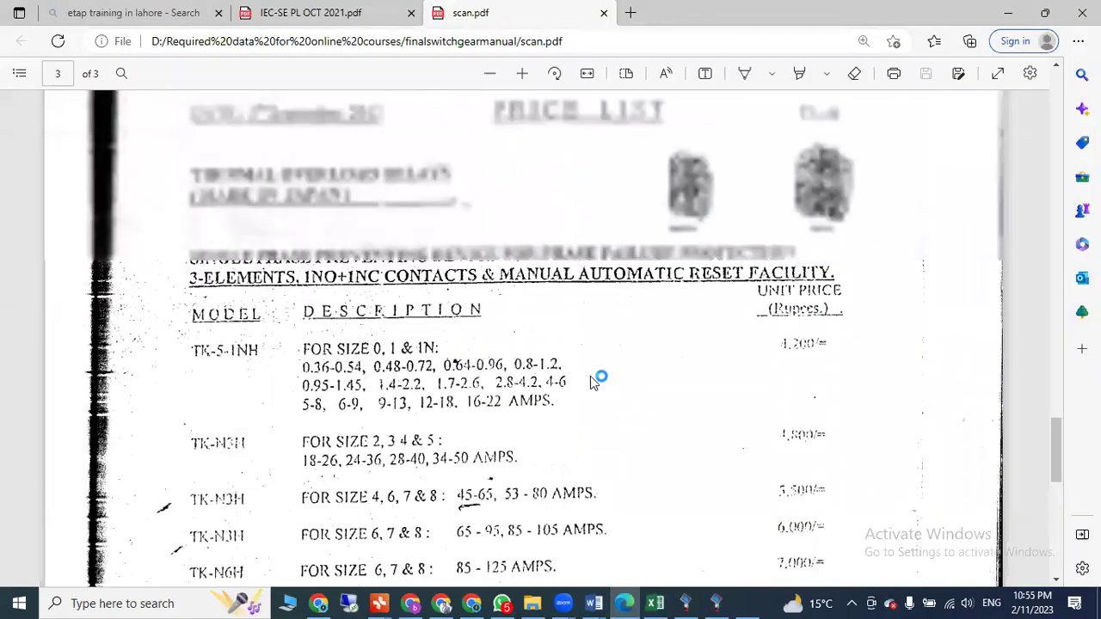
{"action": "scroll", "coordinate": [593, 378], "scroll_direction": "up", "scroll_amount": 5}
{"action": "scroll", "coordinate": [595, 381], "scroll_direction": "up", "scroll_amount": 5}
{"action": "scroll", "coordinate": [595, 381], "scroll_direction": "up", "scroll_amount": 10}
{"action": "scroll", "coordinate": [343, 344], "scroll_direction": "down", "scroll_amount": 1}
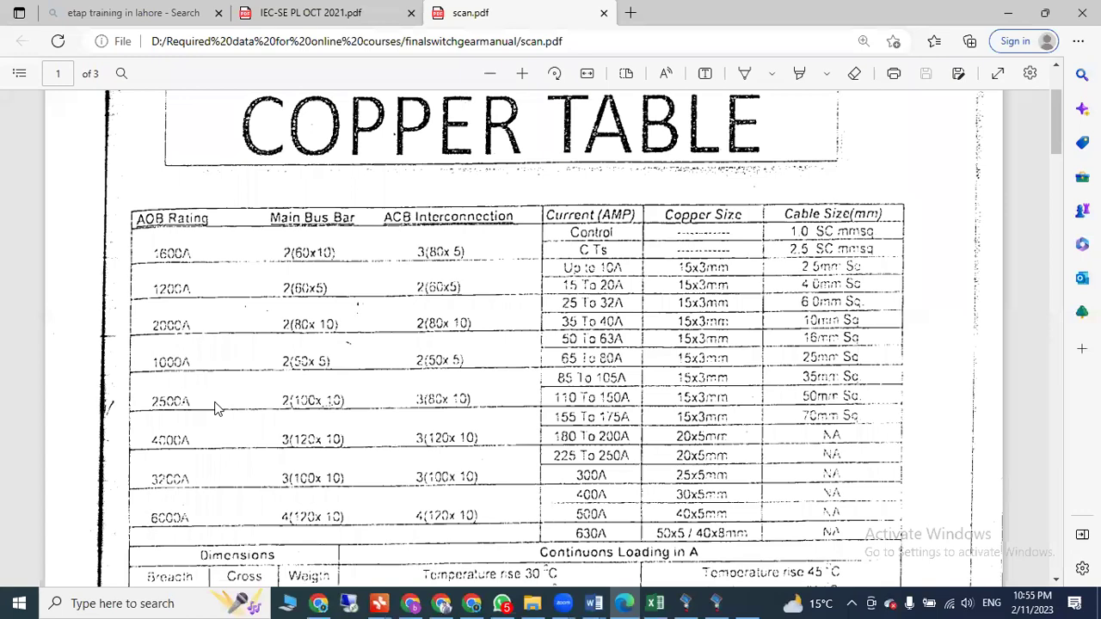
{"action": "scroll", "coordinate": [223, 404], "scroll_direction": "down", "scroll_amount": 5}
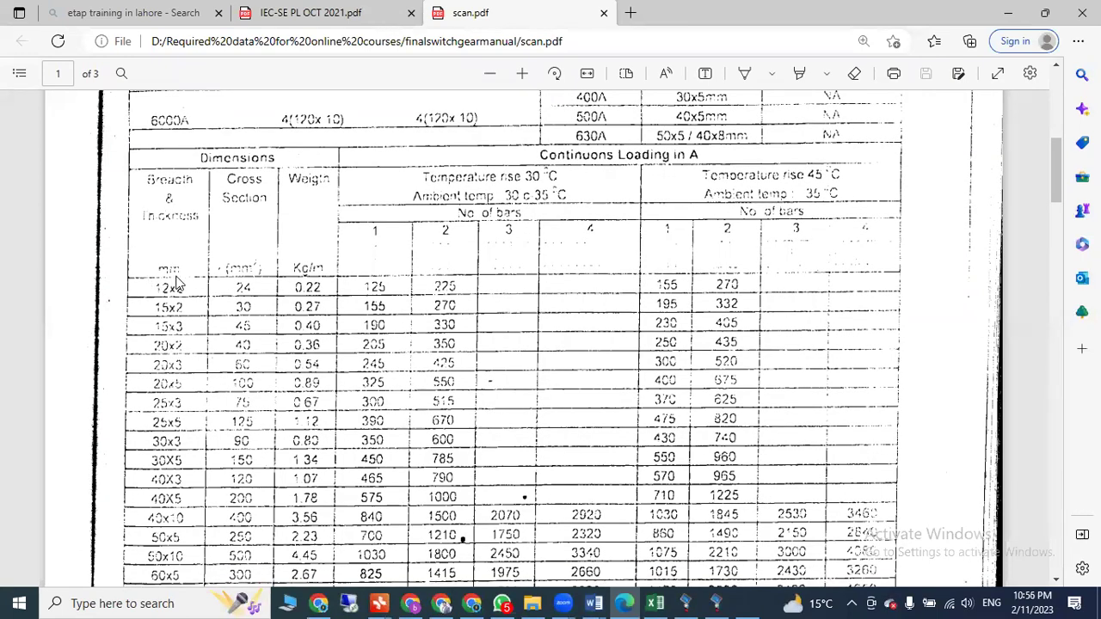
{"action": "scroll", "coordinate": [246, 344], "scroll_direction": "up", "scroll_amount": 5}
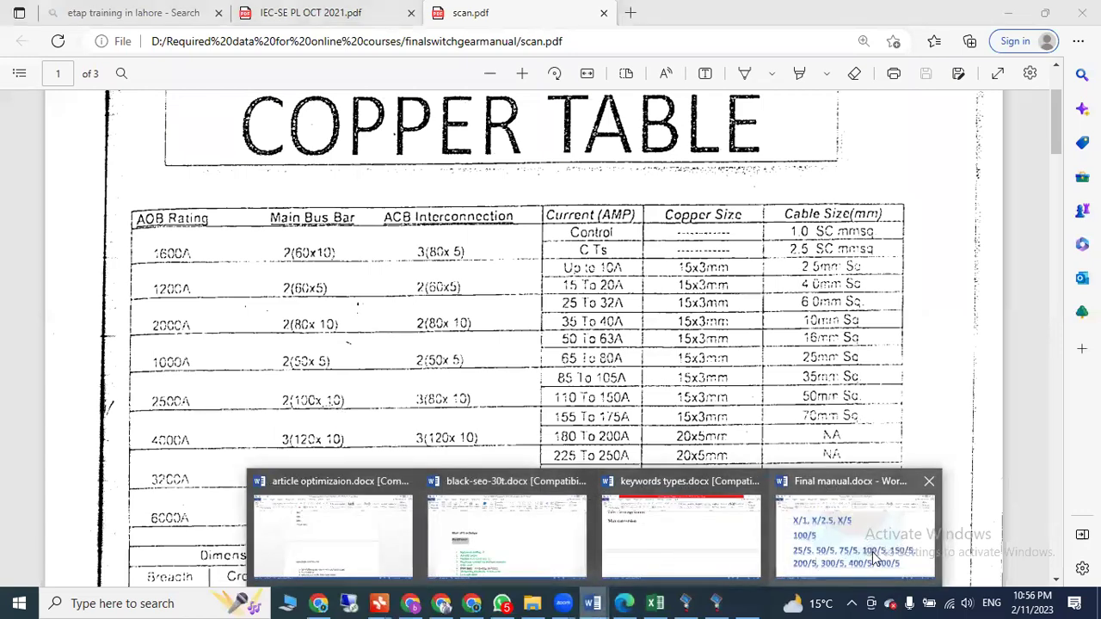
{"action": "mouse_move", "coordinate": [593, 604]}
{"action": "left_click", "coordinate": [847, 524]}
Start a size-24 line after the 500/5 ratios with 1mm2 → 12A and 2mm2 → 24A.
{"action": "scroll", "coordinate": [522, 318], "scroll_direction": "down", "scroll_amount": 3}
{"action": "scroll", "coordinate": [521, 316], "scroll_direction": "down", "scroll_amount": 3}
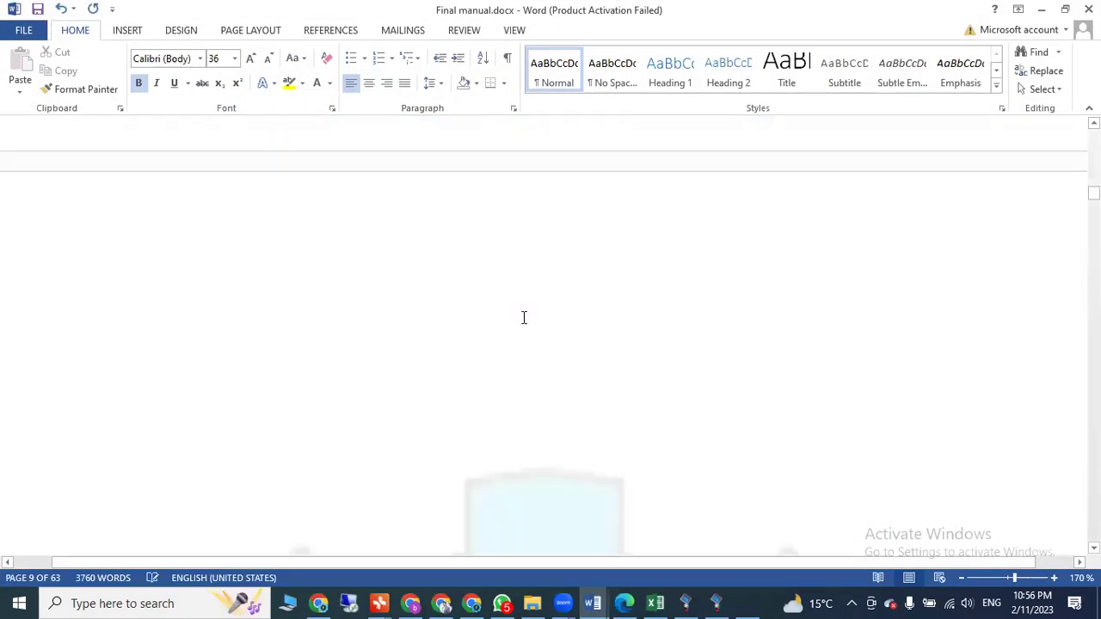
{"action": "scroll", "coordinate": [431, 307], "scroll_direction": "up", "scroll_amount": 3}
{"action": "left_click", "coordinate": [896, 232]}
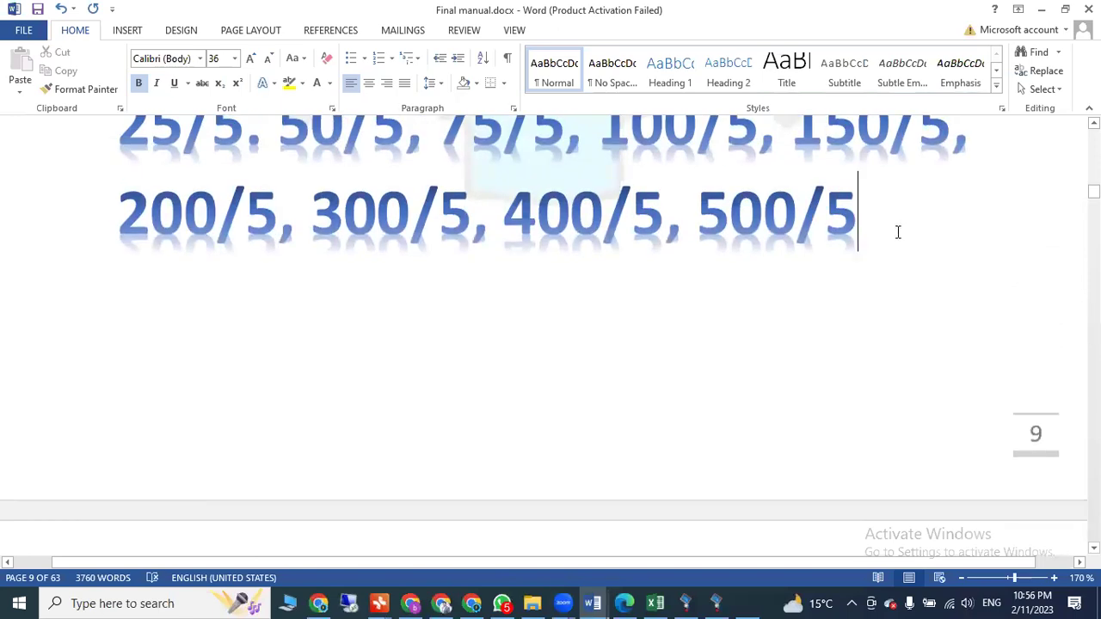
{"action": "key", "text": "Return"}
{"action": "key", "text": "Return"}
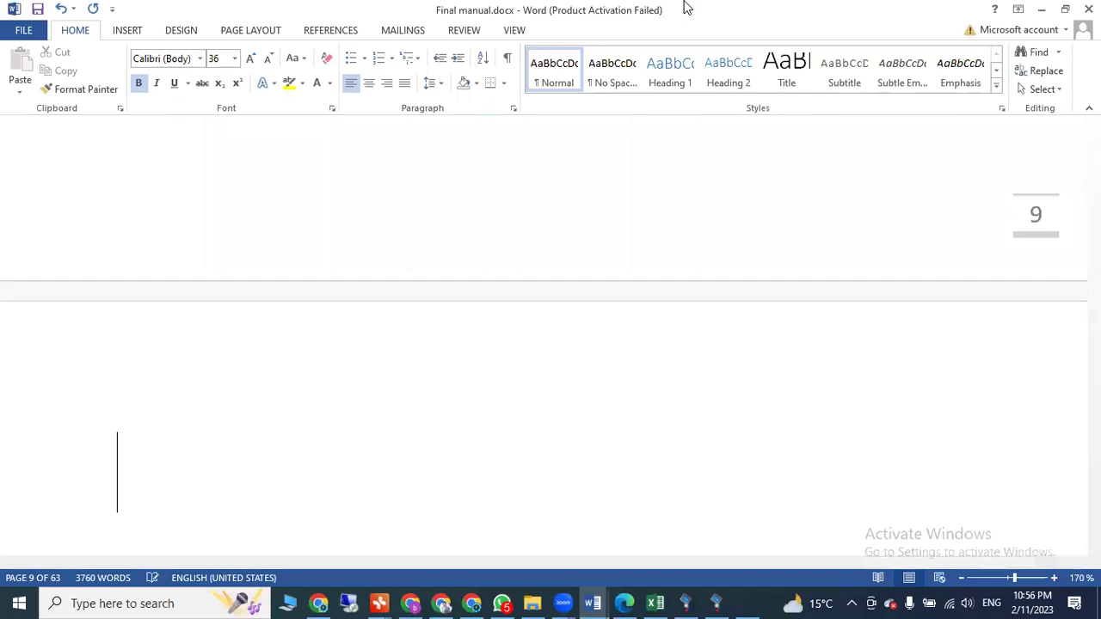
{"action": "left_click", "coordinate": [214, 412]}
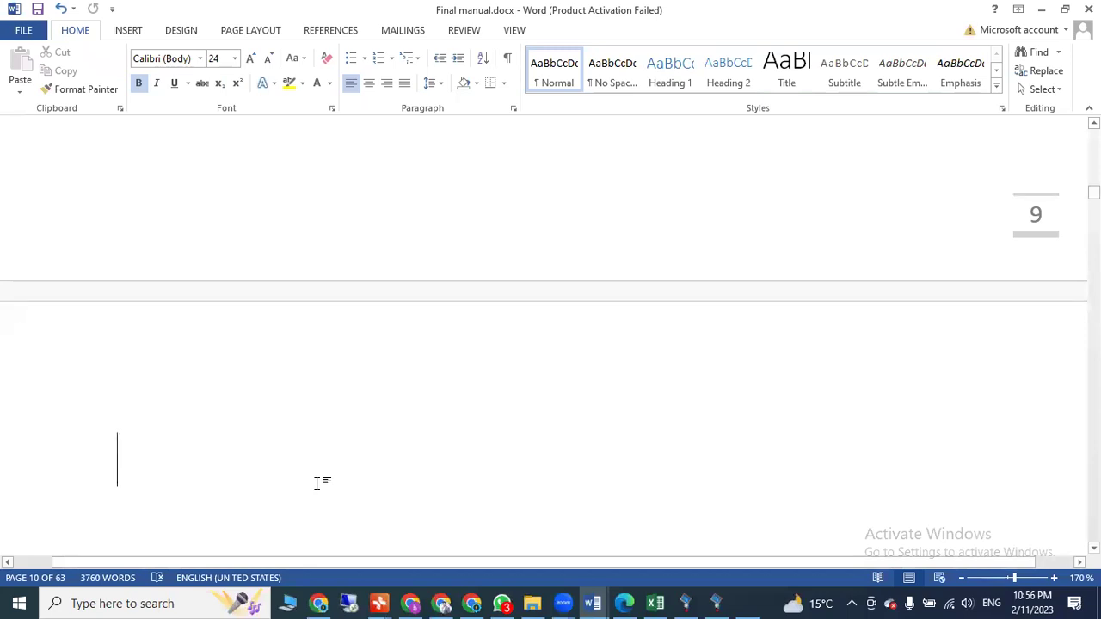
{"action": "type", "text": "1mm2 "}
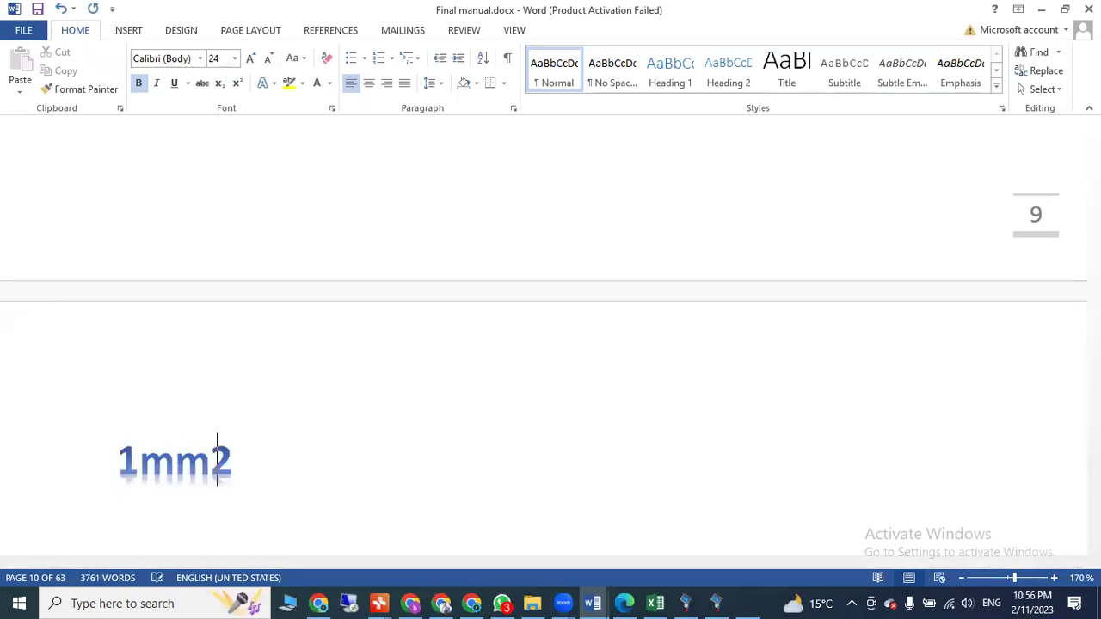
{"action": "type", "text": "--> "}
{"action": "type", "text": "12A"}
{"action": "key", "text": "Return"}
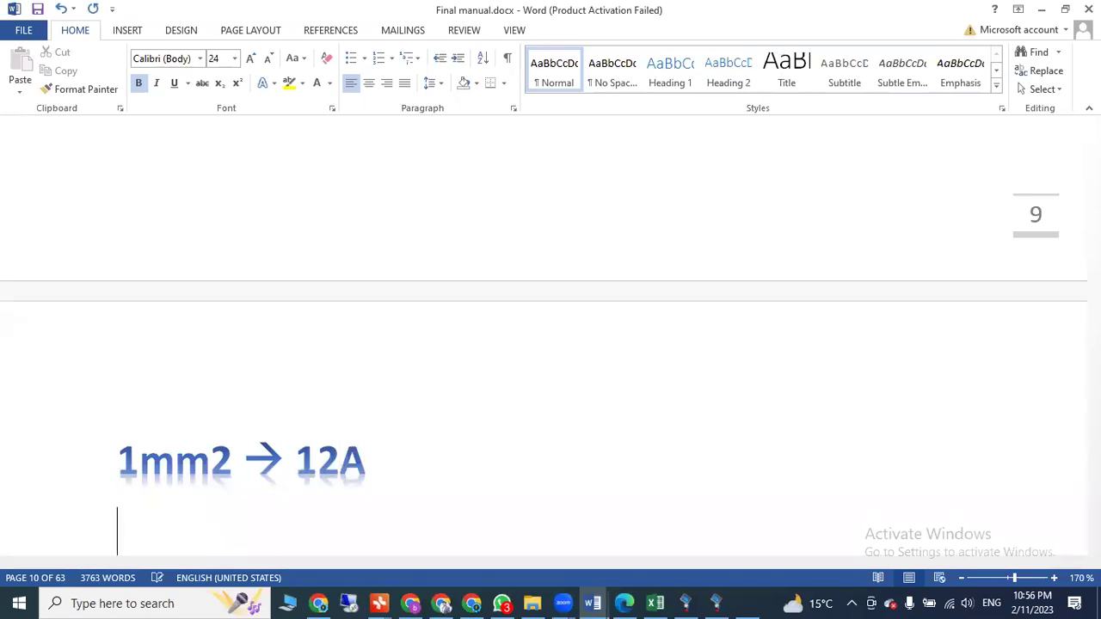
{"action": "type", "text": "2mm2 --> "}
{"action": "type", "text": "24A"}
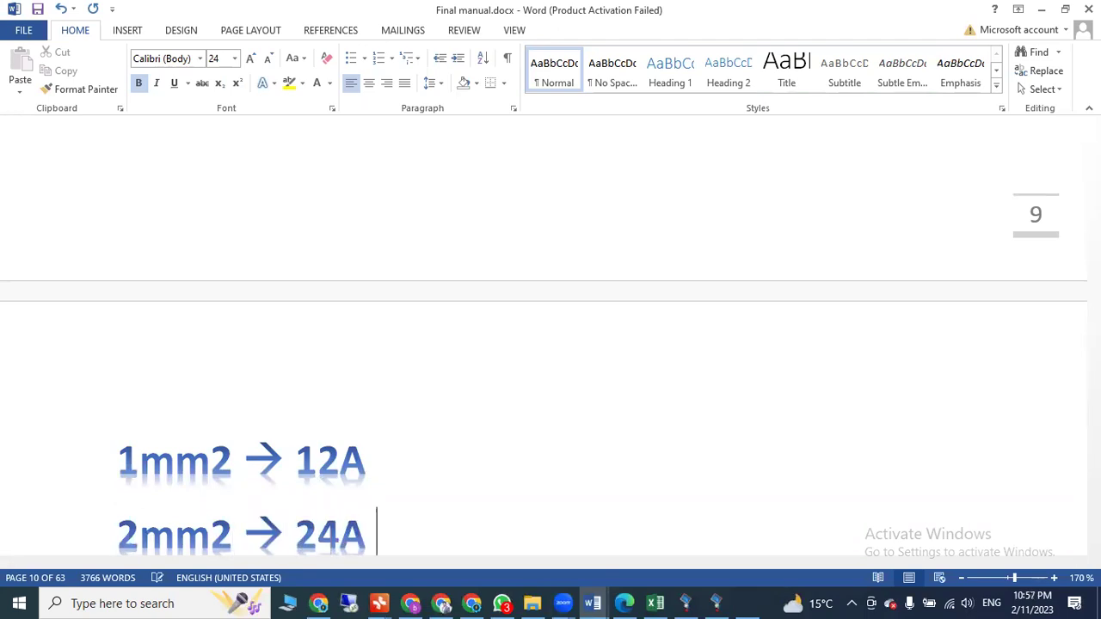
{"action": "key", "text": "Return"}
Add the lines 3mm2 → 36A, 4mm2 → 48A and 5mm2 → 60A.
{"action": "type", "text": "3mm2 --> 35"}
{"action": "key", "text": "BackSpace"}
{"action": "type", "text": "6A"}
{"action": "key", "text": "Return"}
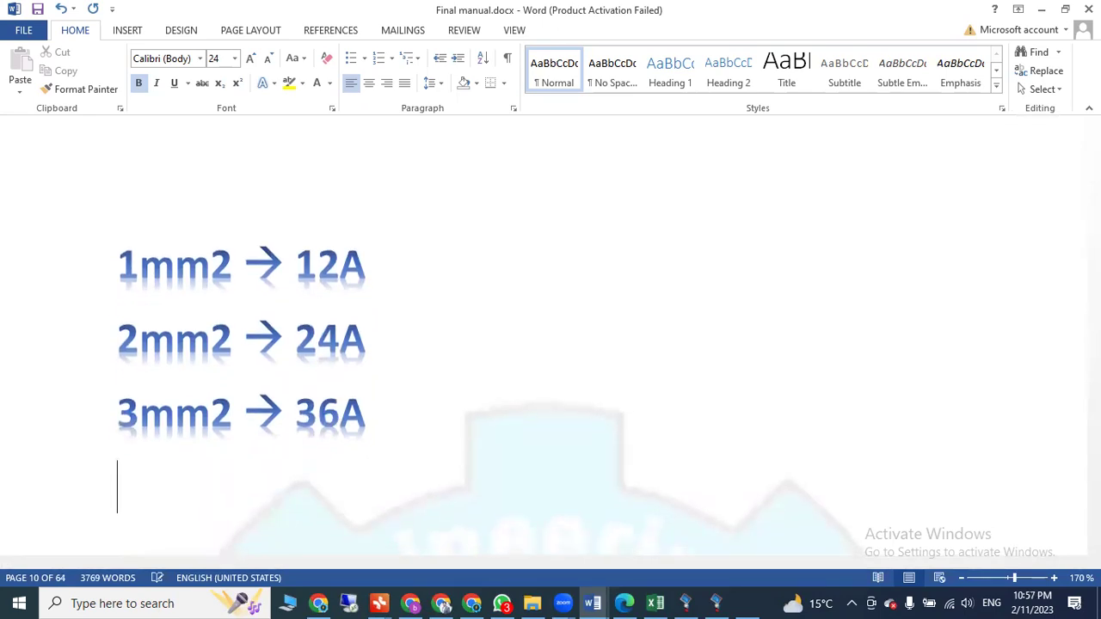
{"action": "type", "text": "4mm2 --> "}
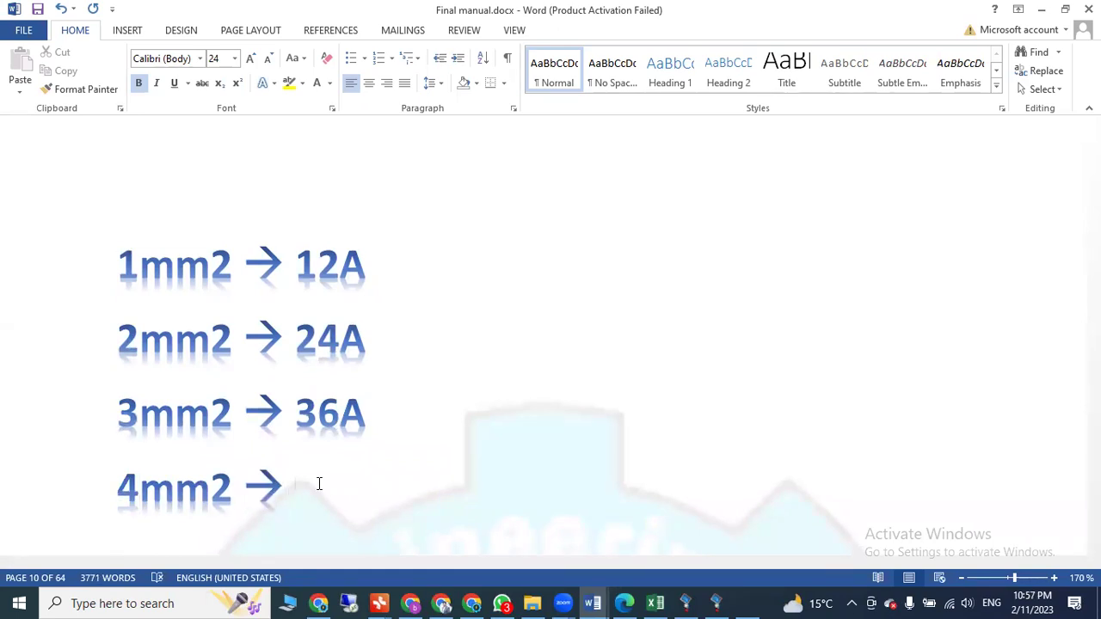
{"action": "type", "text": "48A"}
{"action": "key", "text": "Return"}
{"action": "type", "text": "5mm2--> 60A"}
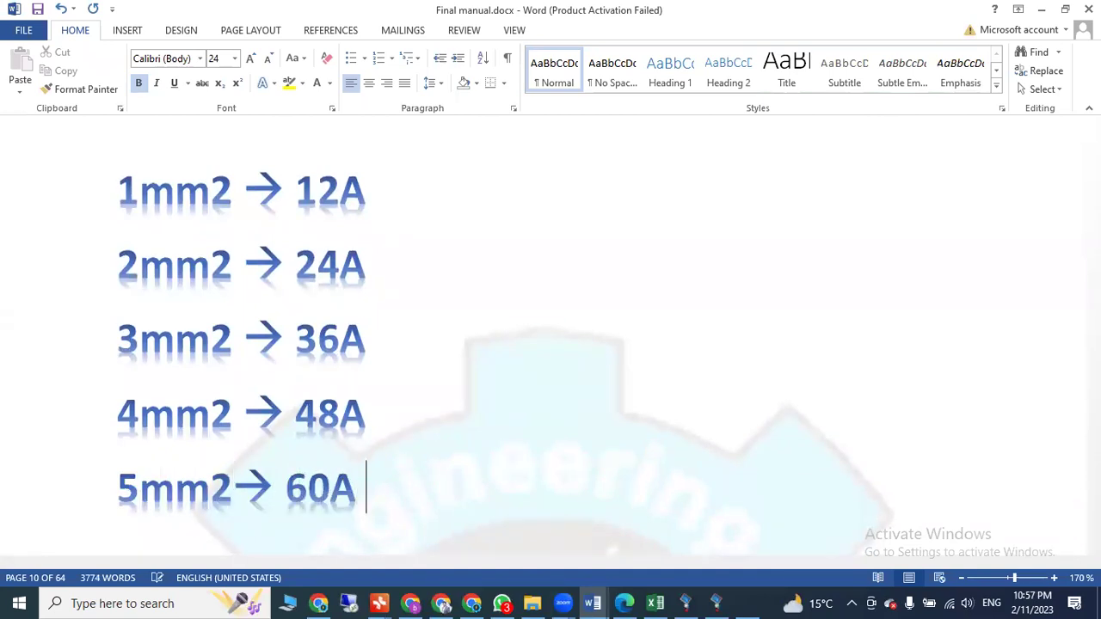
{"action": "key", "text": "Return"}
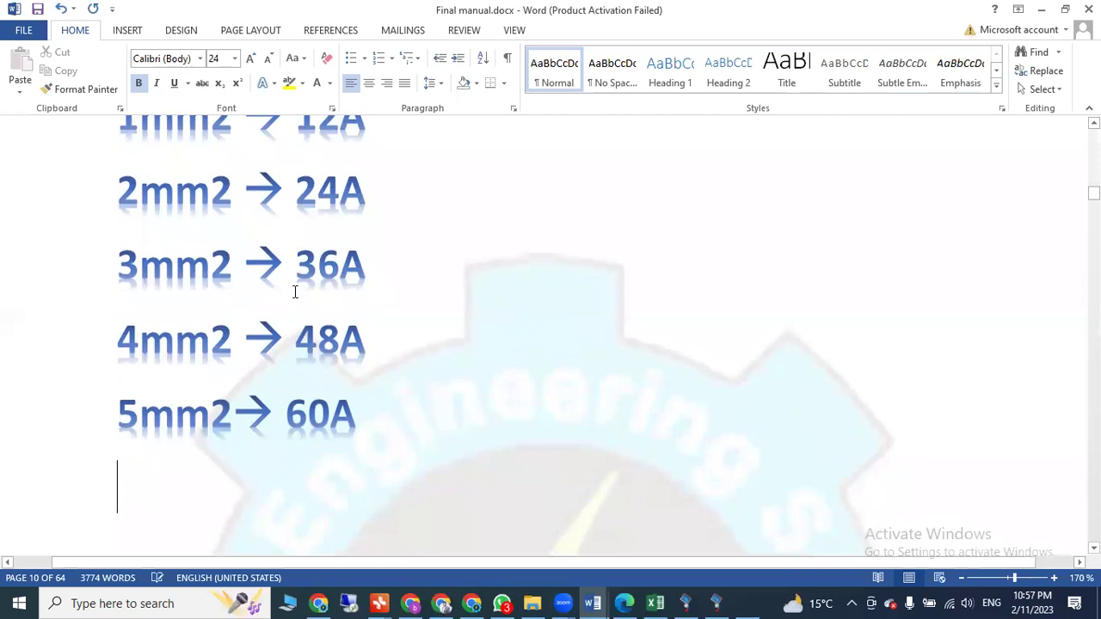
{"action": "scroll", "coordinate": [294, 291], "scroll_direction": "up", "scroll_amount": 2}
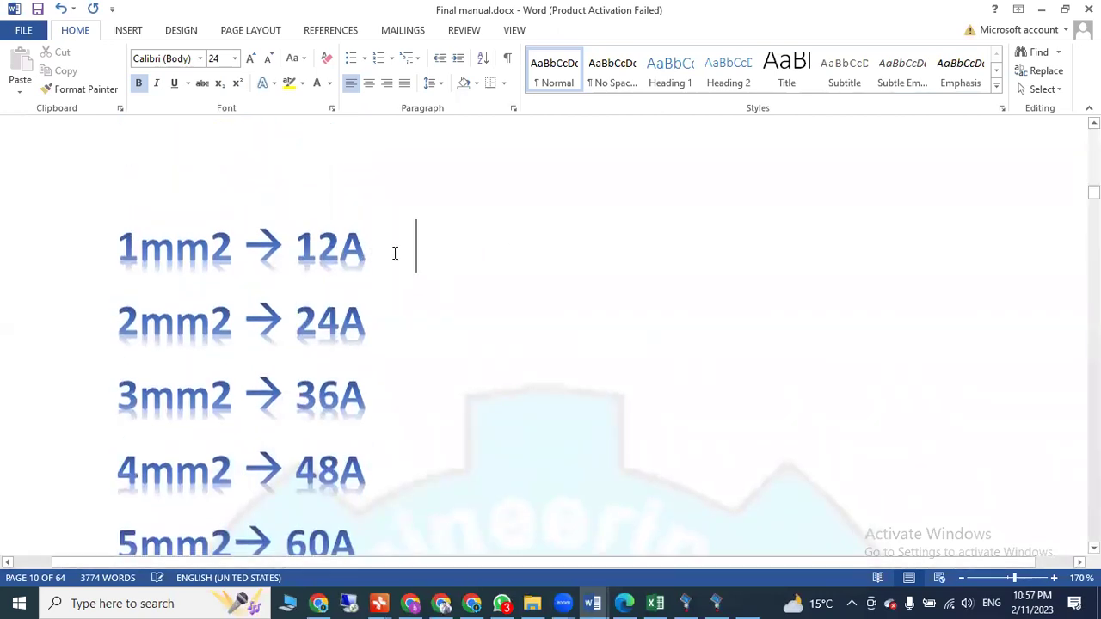
Add second values 12, 17 and 22 beside the 1mm2, 2mm2 and 3mm2 lines.
{"action": "type", "text": "12"}
{"action": "left_click", "coordinate": [425, 320]}
{"action": "type", "text": "1"}
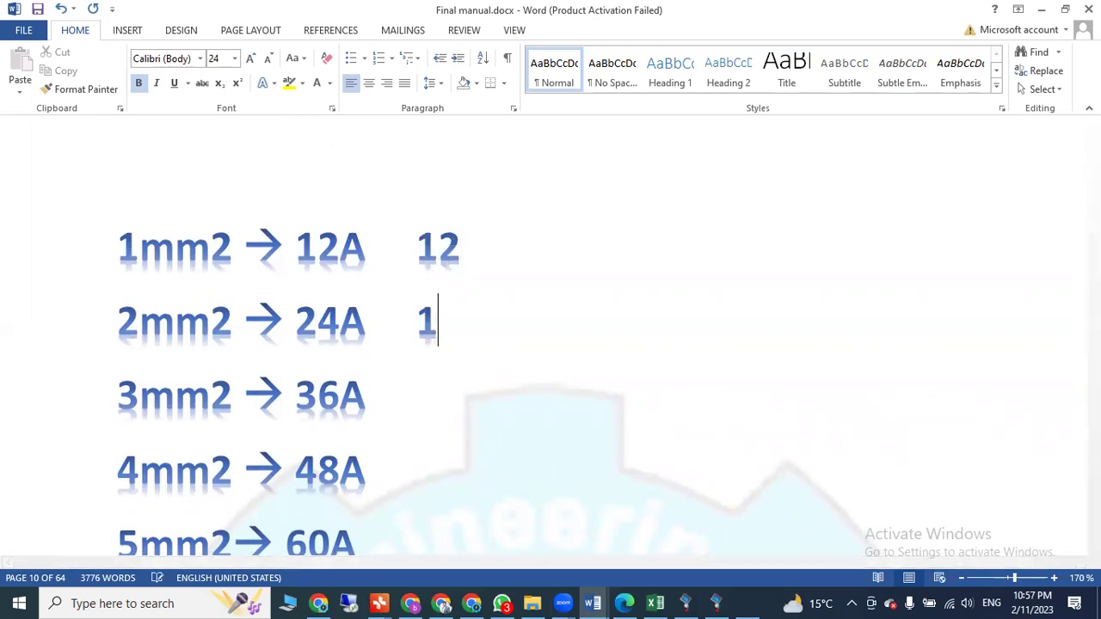
{"action": "type", "text": "7"}
{"action": "left_click", "coordinate": [442, 405]}
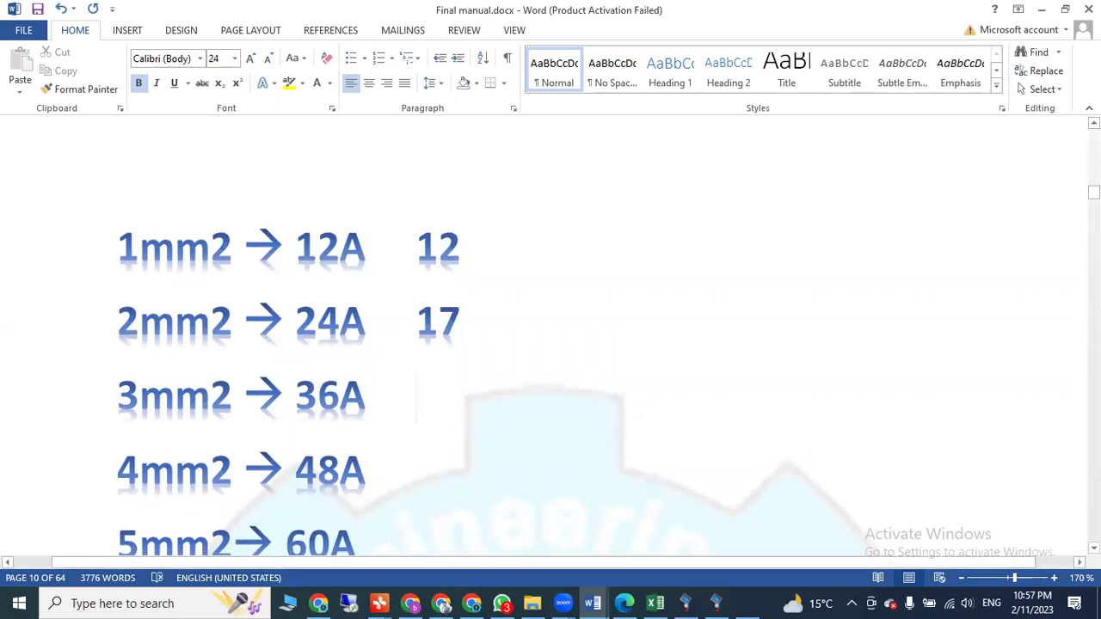
{"action": "type", "text": "22"}
Add second values 28 and 32 beside the 4mm2 and 5mm2 lines.
{"action": "left_click", "coordinate": [443, 460]}
{"action": "type", "text": "28"}
{"action": "scroll", "coordinate": [444, 422], "scroll_direction": "down", "scroll_amount": 2}
{"action": "left_click", "coordinate": [443, 421]}
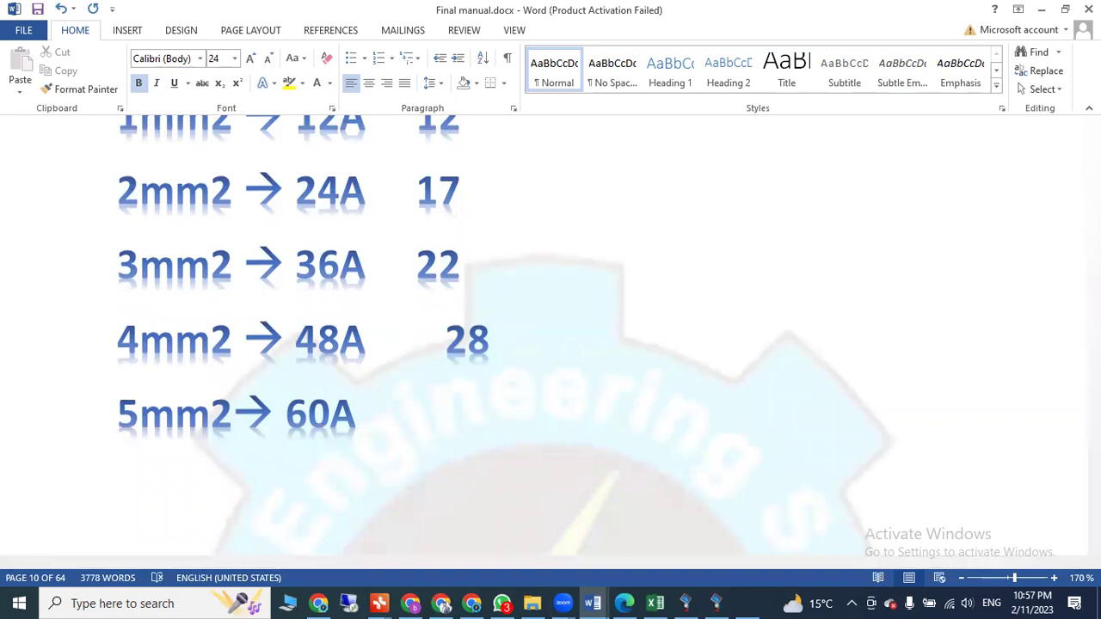
{"action": "type", "text": "32"}
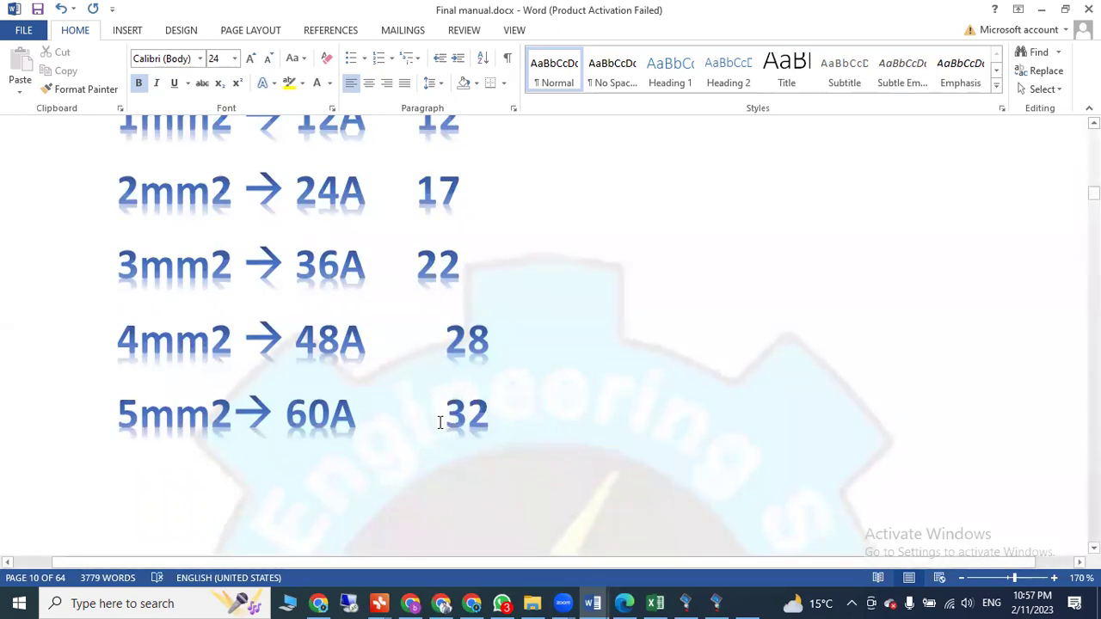
{"action": "scroll", "coordinate": [440, 422], "scroll_direction": "up", "scroll_amount": 2}
{"action": "scroll", "coordinate": [430, 361], "scroll_direction": "up", "scroll_amount": 2}
{"action": "scroll", "coordinate": [413, 296], "scroll_direction": "down", "scroll_amount": 2}
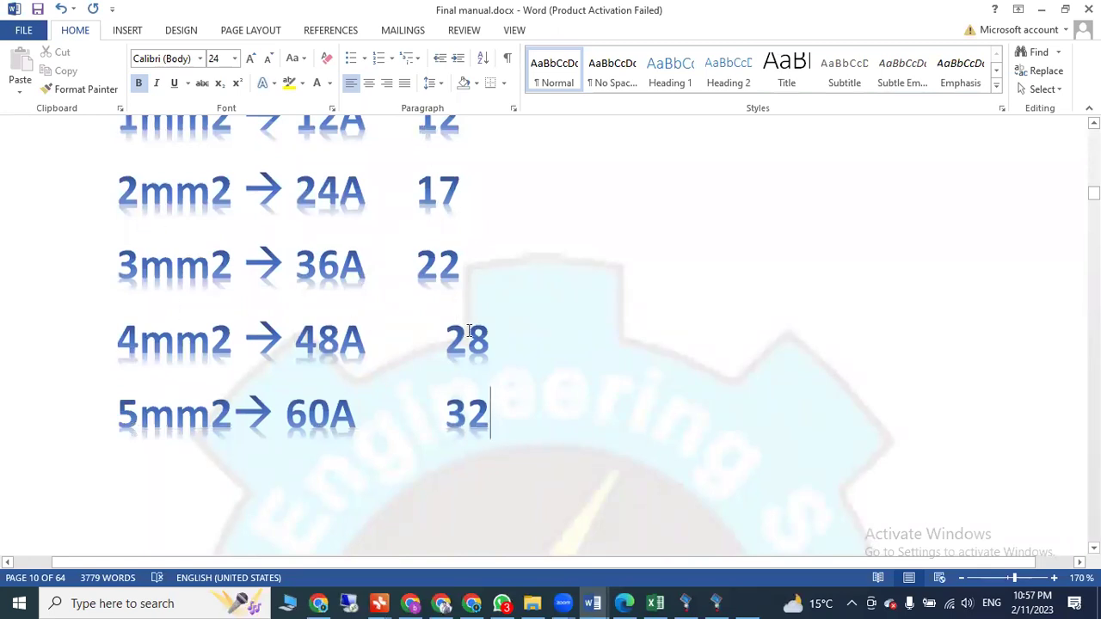
{"action": "scroll", "coordinate": [463, 442], "scroll_direction": "up", "scroll_amount": 1}
{"action": "scroll", "coordinate": [463, 442], "scroll_direction": "up", "scroll_amount": 2}
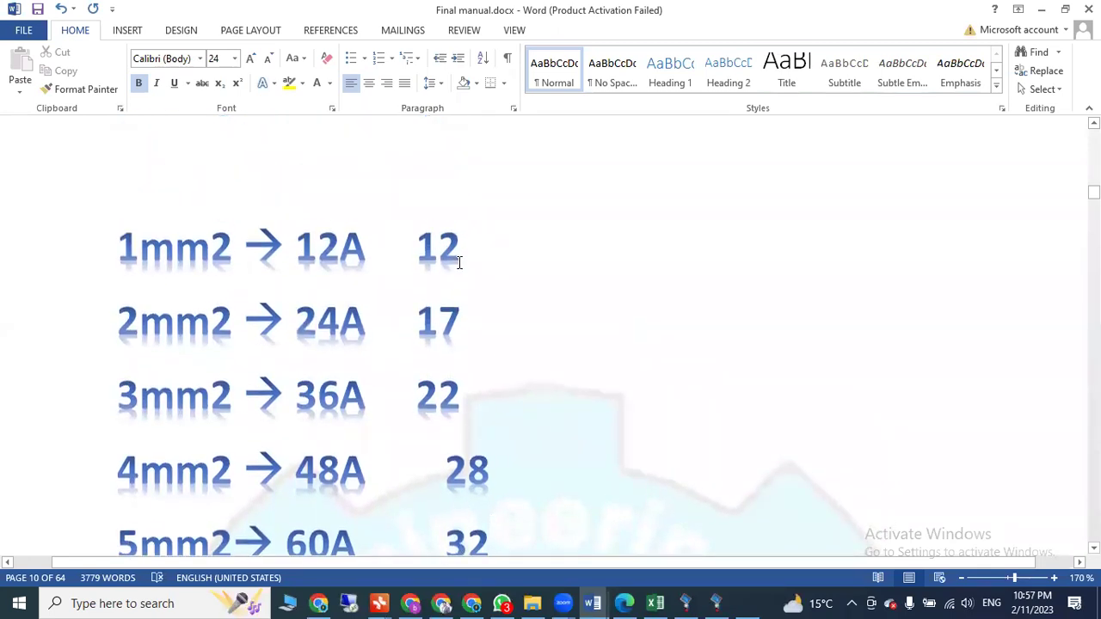
{"action": "scroll", "coordinate": [322, 315], "scroll_direction": "down", "scroll_amount": 3}
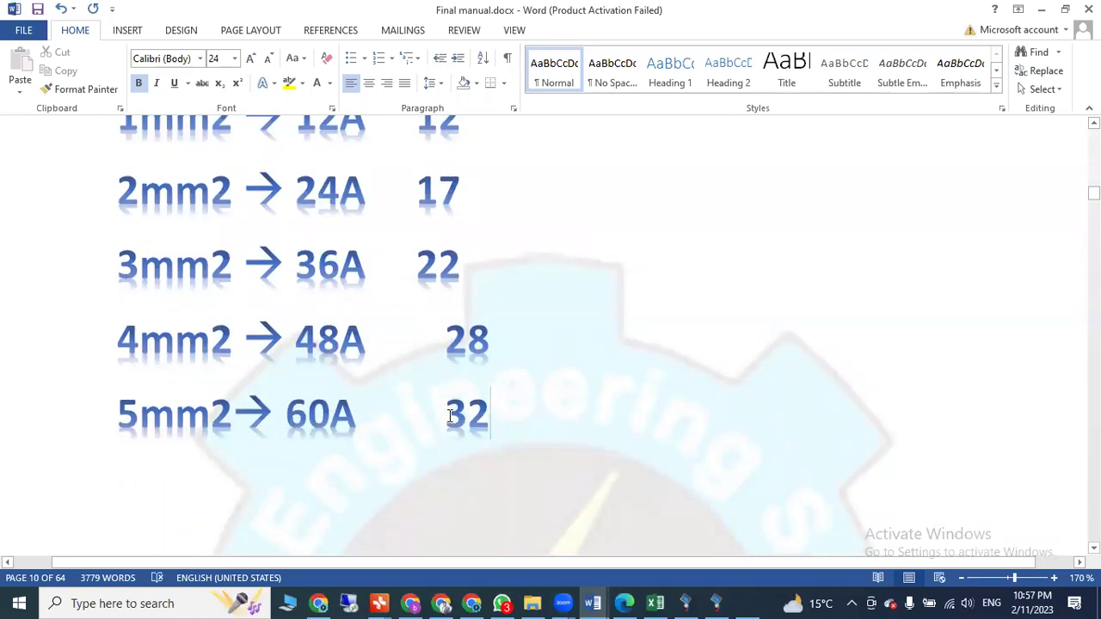
{"action": "scroll", "coordinate": [456, 422], "scroll_direction": "up", "scroll_amount": 3}
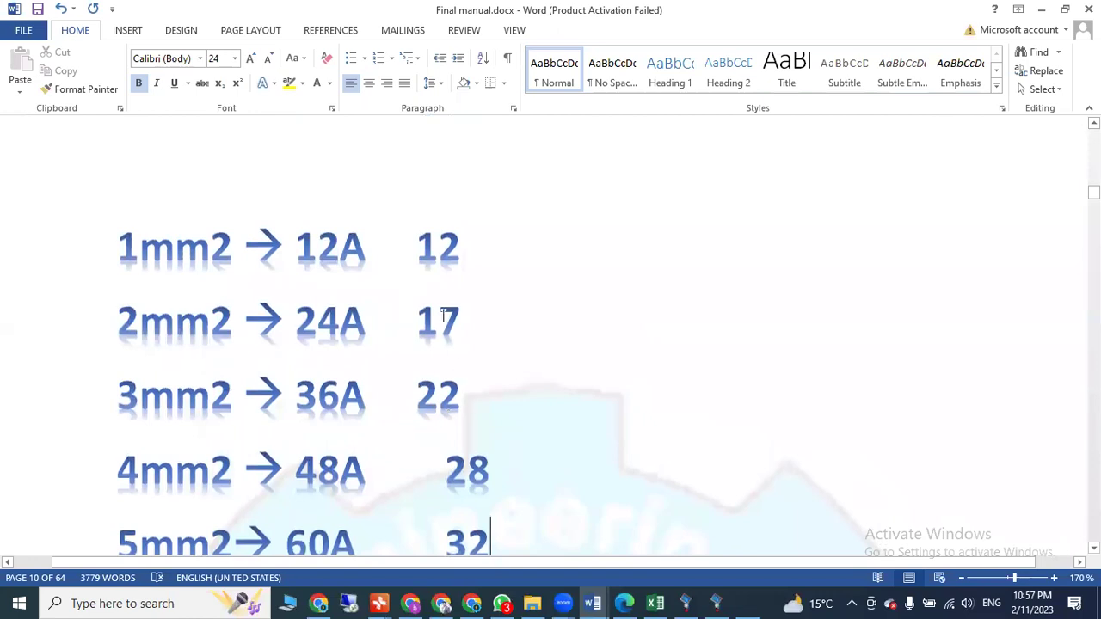
{"action": "double_click", "coordinate": [430, 400]}
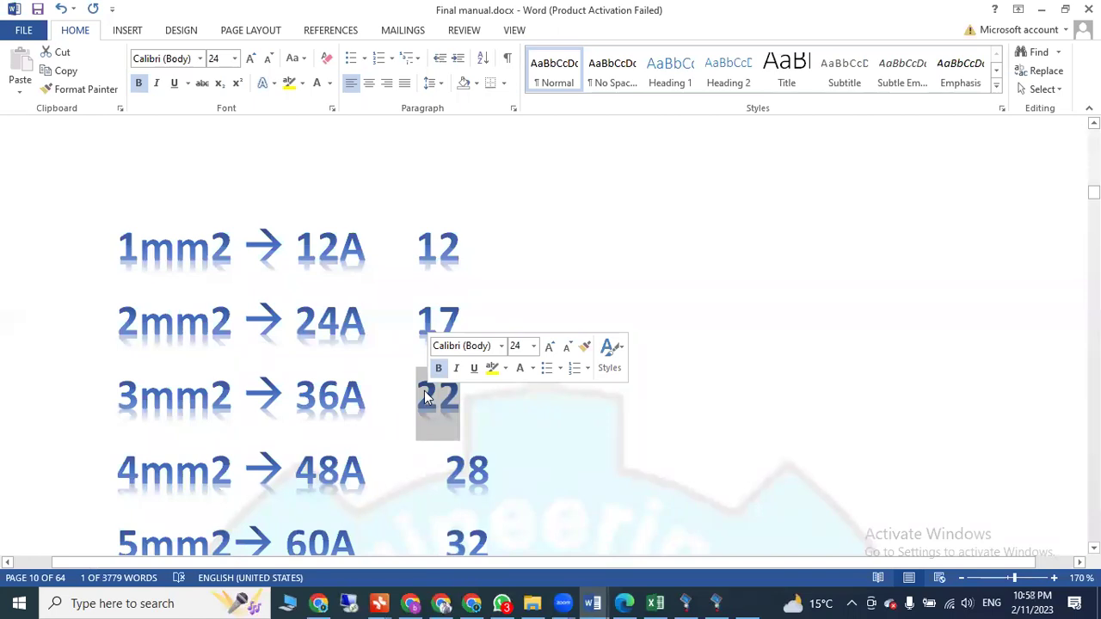
{"action": "double_click", "coordinate": [158, 410]}
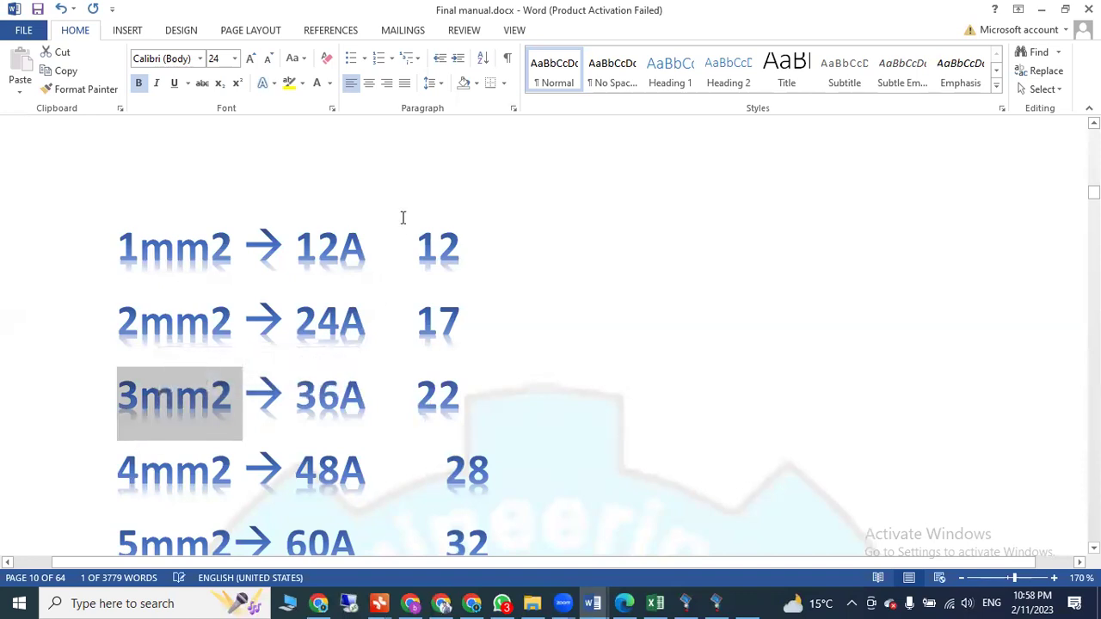
{"action": "scroll", "coordinate": [425, 320], "scroll_direction": "down", "scroll_amount": 1}
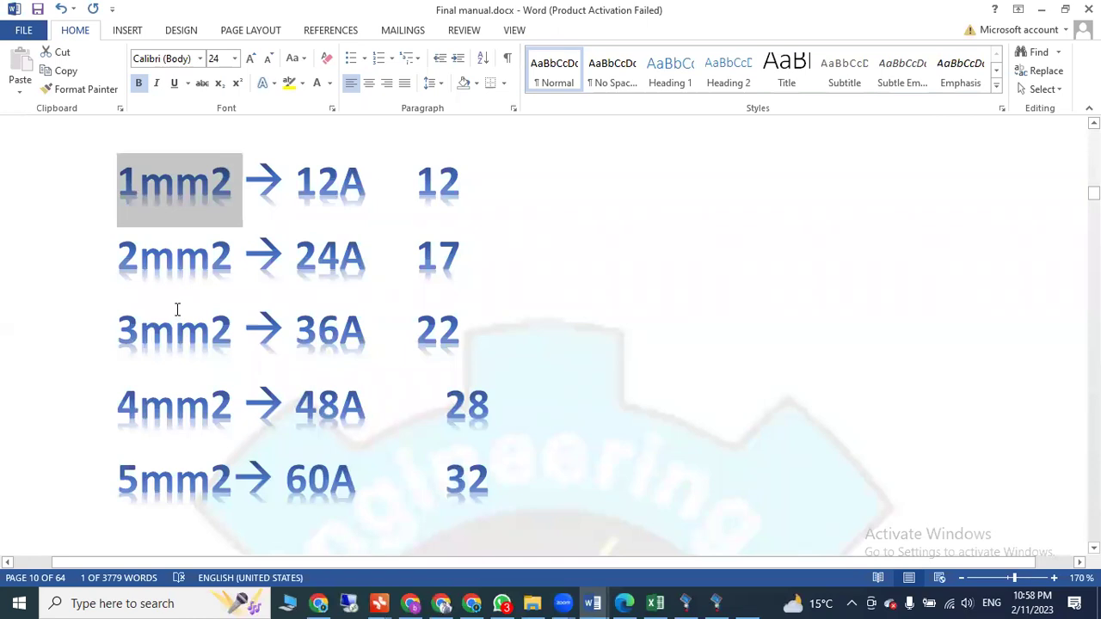
{"action": "double_click", "coordinate": [446, 179]}
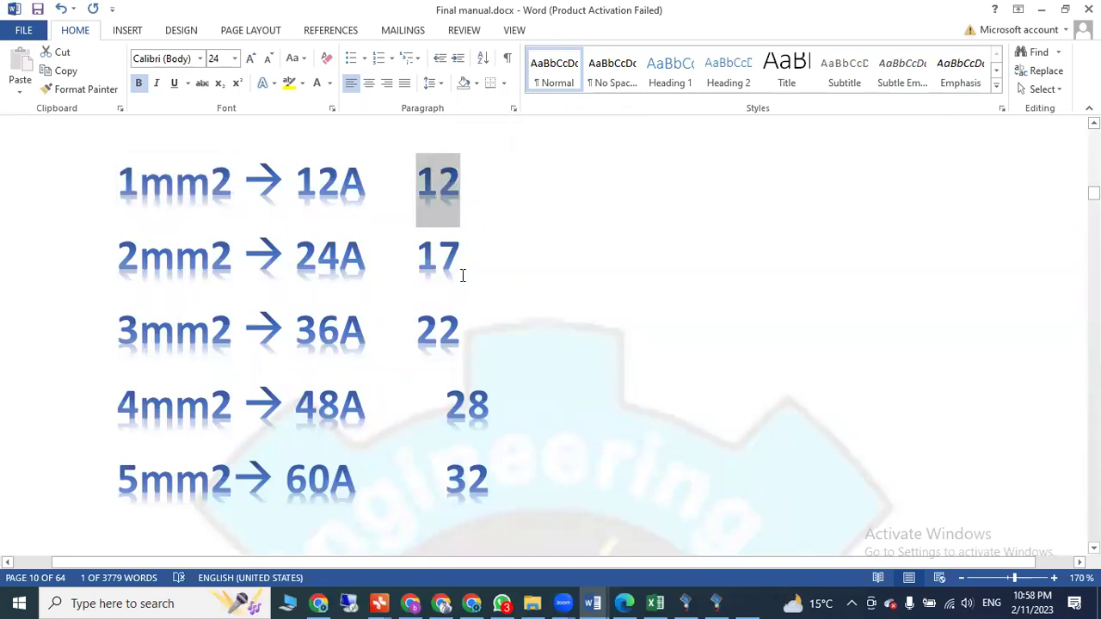
{"action": "double_click", "coordinate": [146, 191]}
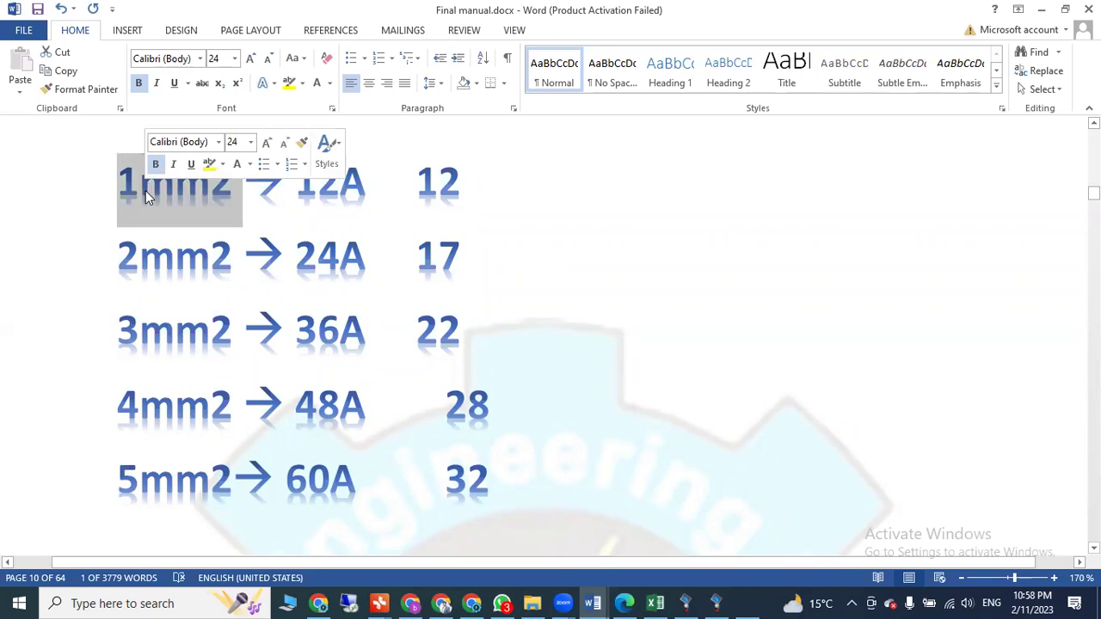
{"action": "left_click", "coordinate": [418, 180]}
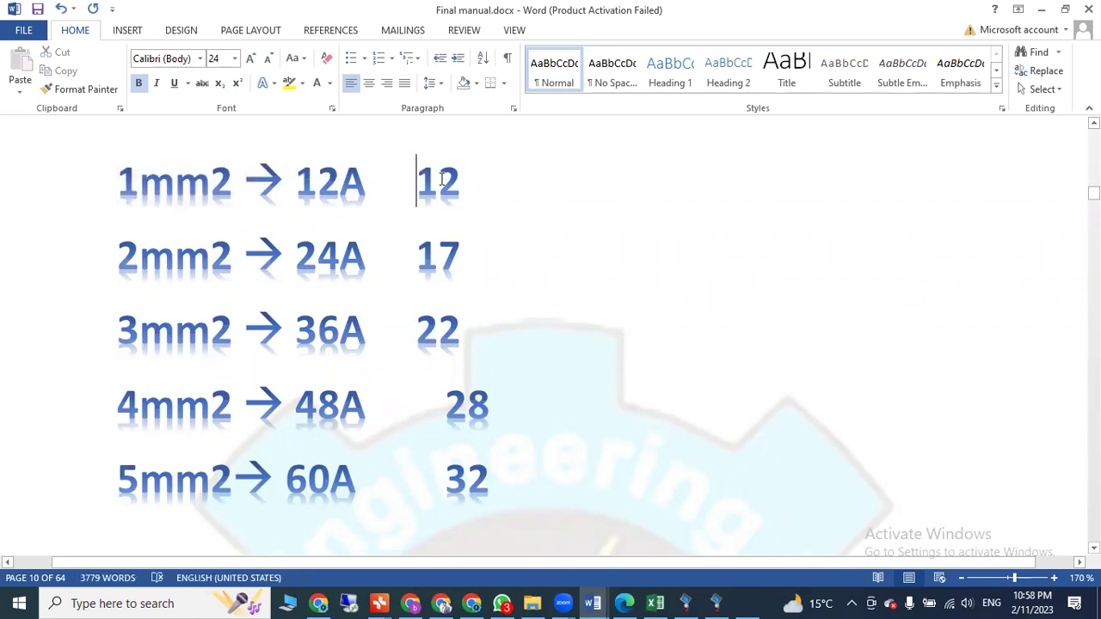
{"action": "double_click", "coordinate": [440, 187]}
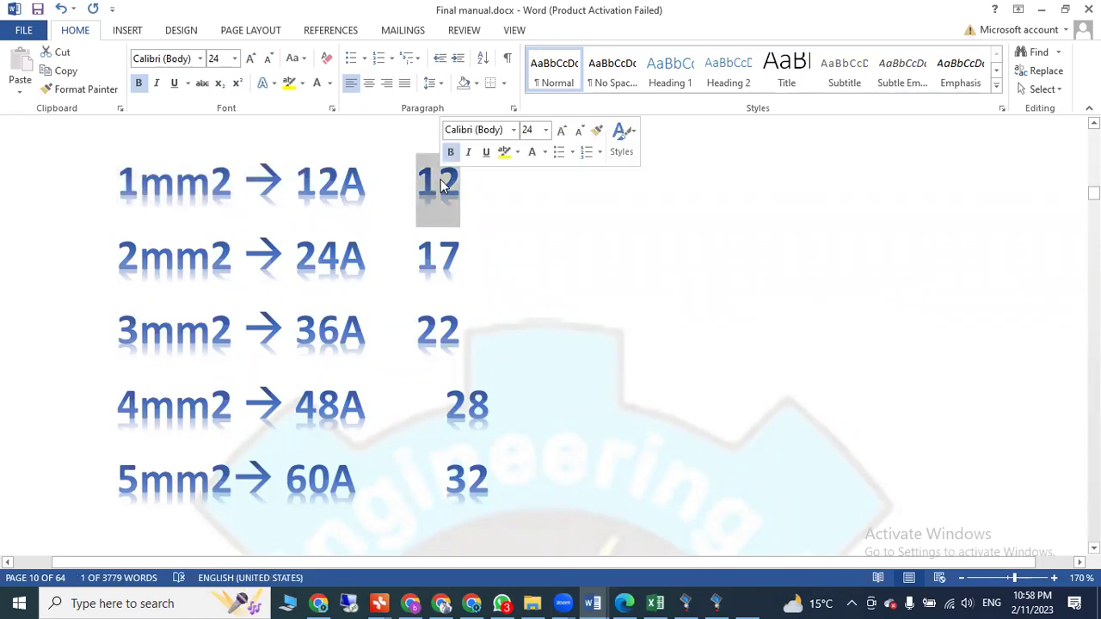
{"action": "double_click", "coordinate": [197, 318]}
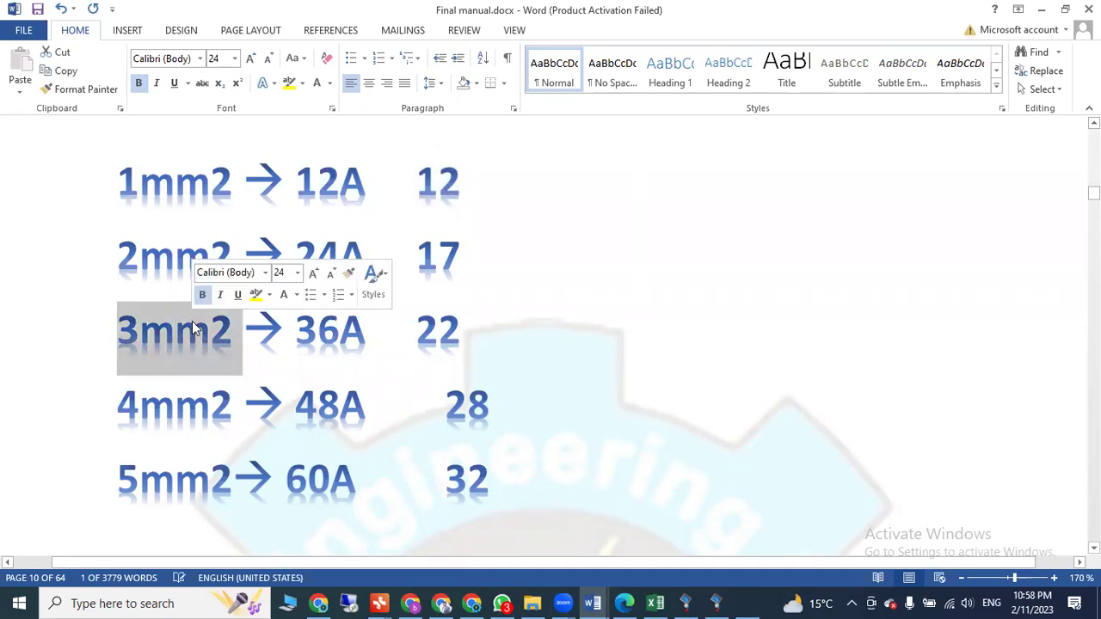
{"action": "double_click", "coordinate": [434, 343]}
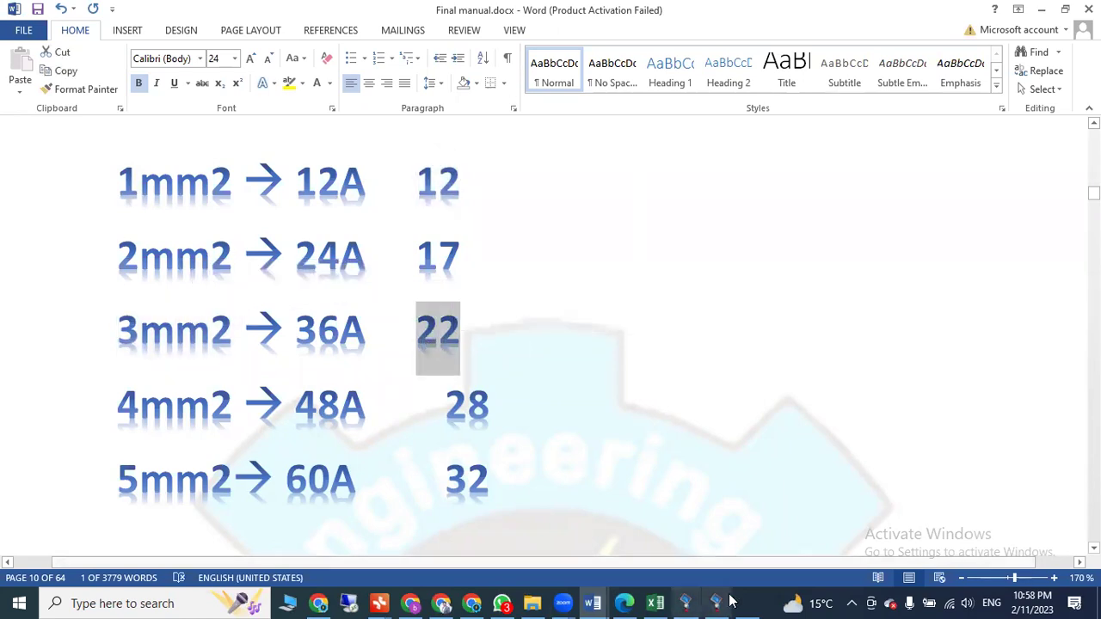
Scroll scan.pdf to the busbar Continuous Loading table by cross-section.
{"action": "left_click", "coordinate": [623, 602]}
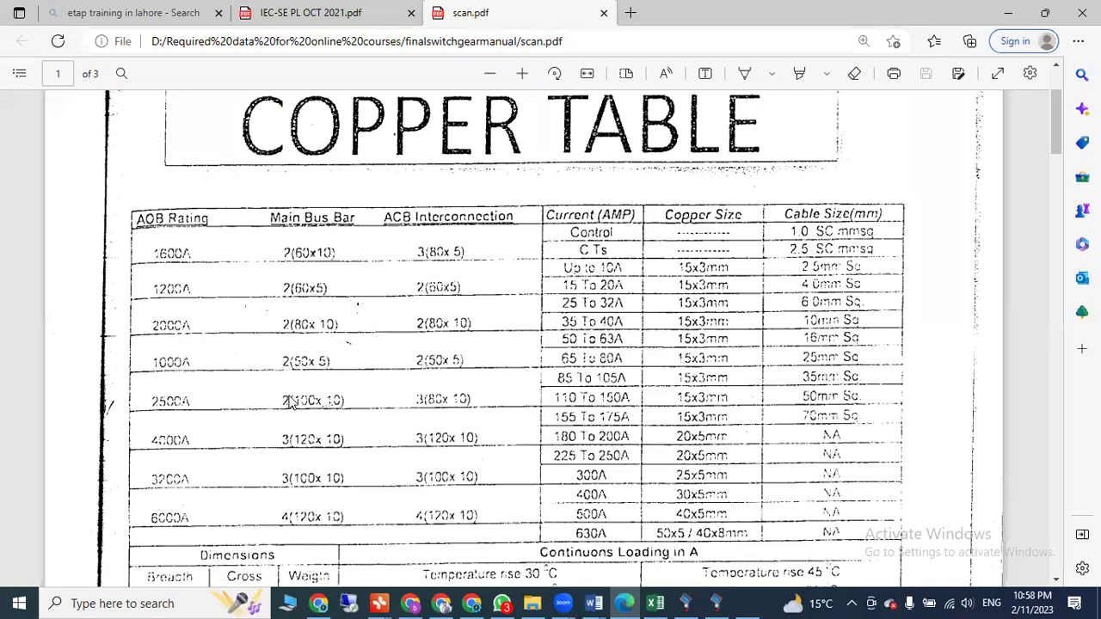
{"action": "scroll", "coordinate": [305, 379], "scroll_direction": "down", "scroll_amount": 5}
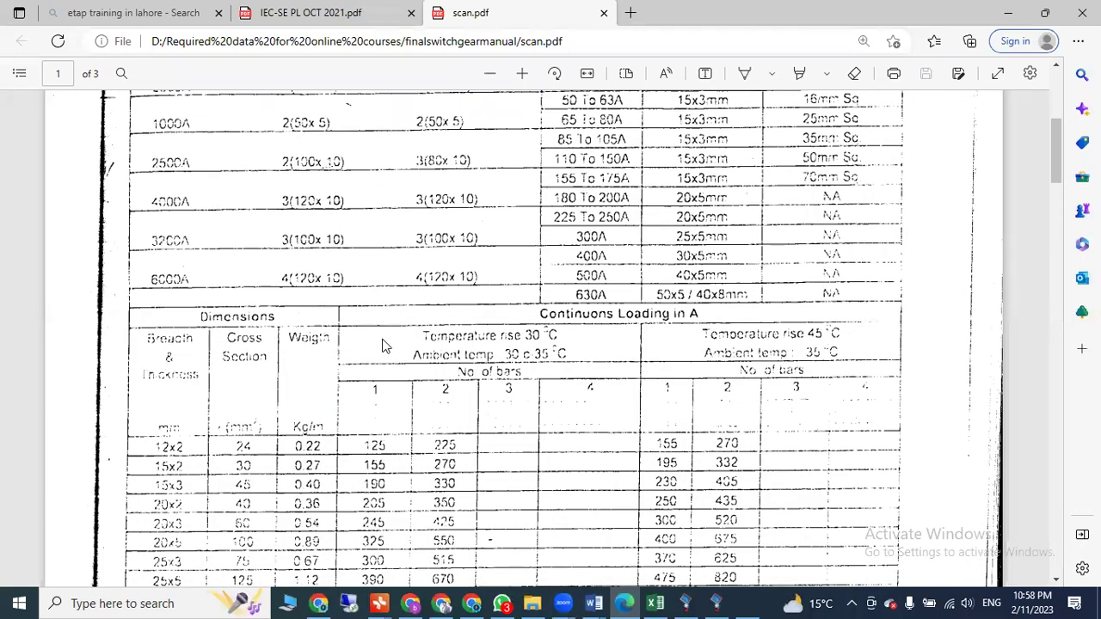
{"action": "scroll", "coordinate": [385, 339], "scroll_direction": "down", "scroll_amount": 3}
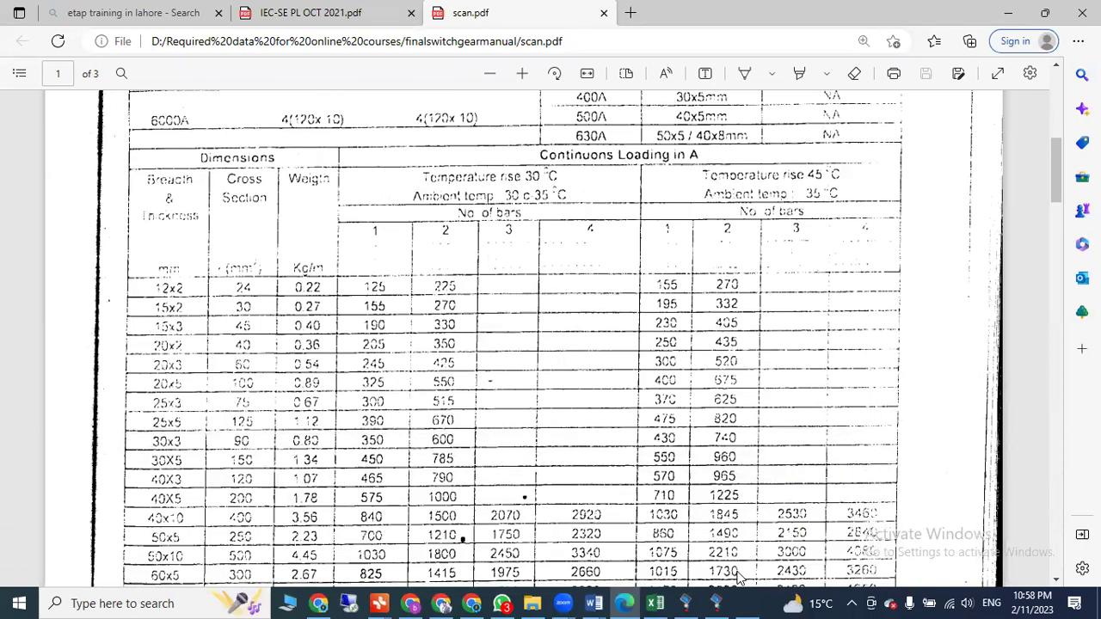
{"action": "mouse_move", "coordinate": [592, 603]}
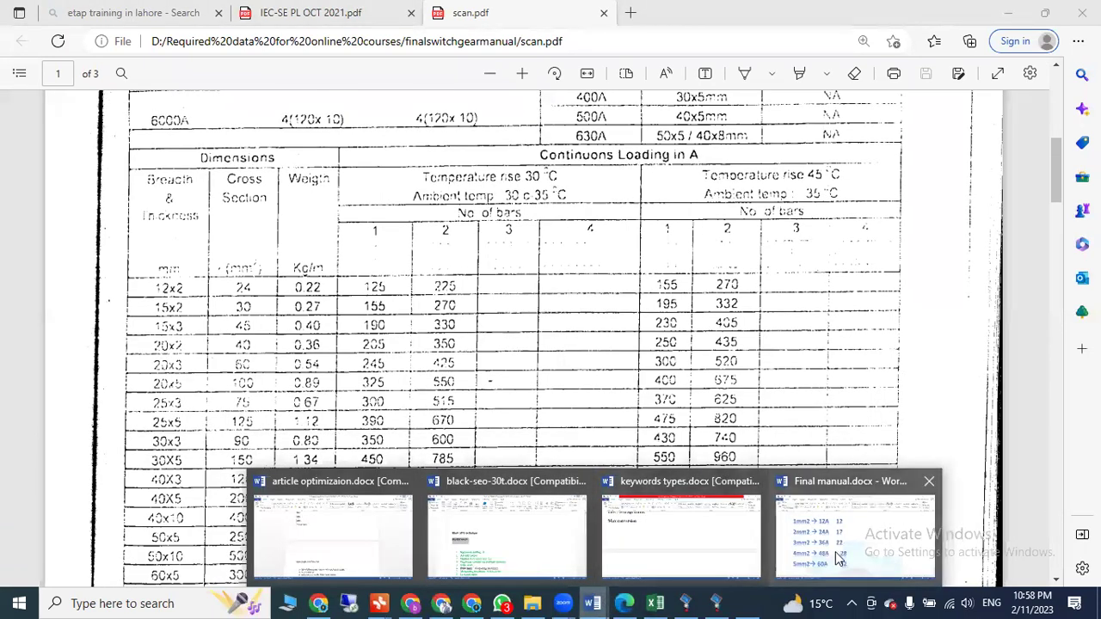
Bring the Final manual back, then minimize Word and Edge to show the desktop.
{"action": "left_click", "coordinate": [835, 551]}
{"action": "scroll", "coordinate": [393, 388], "scroll_direction": "down", "scroll_amount": 5}
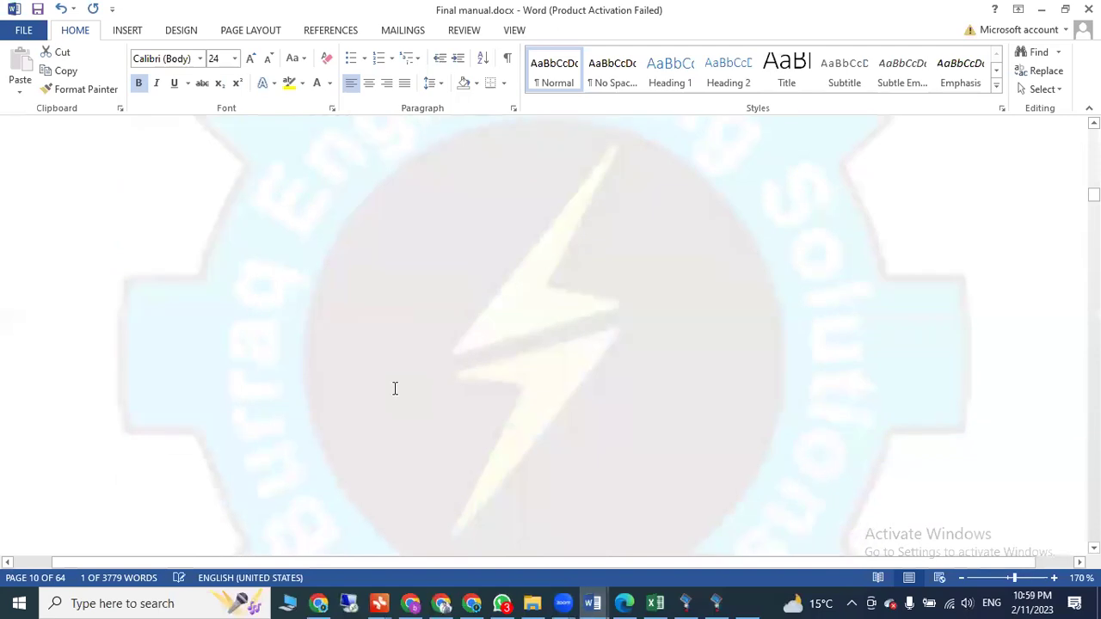
{"action": "key", "text": "alt+n"}
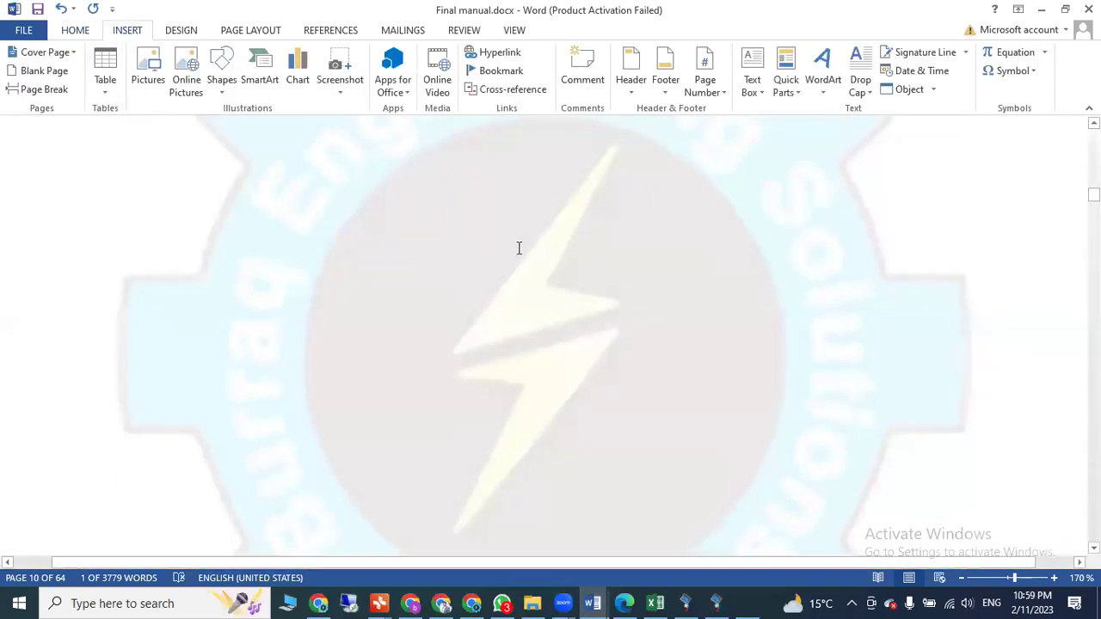
{"action": "left_click", "coordinate": [1040, 10]}
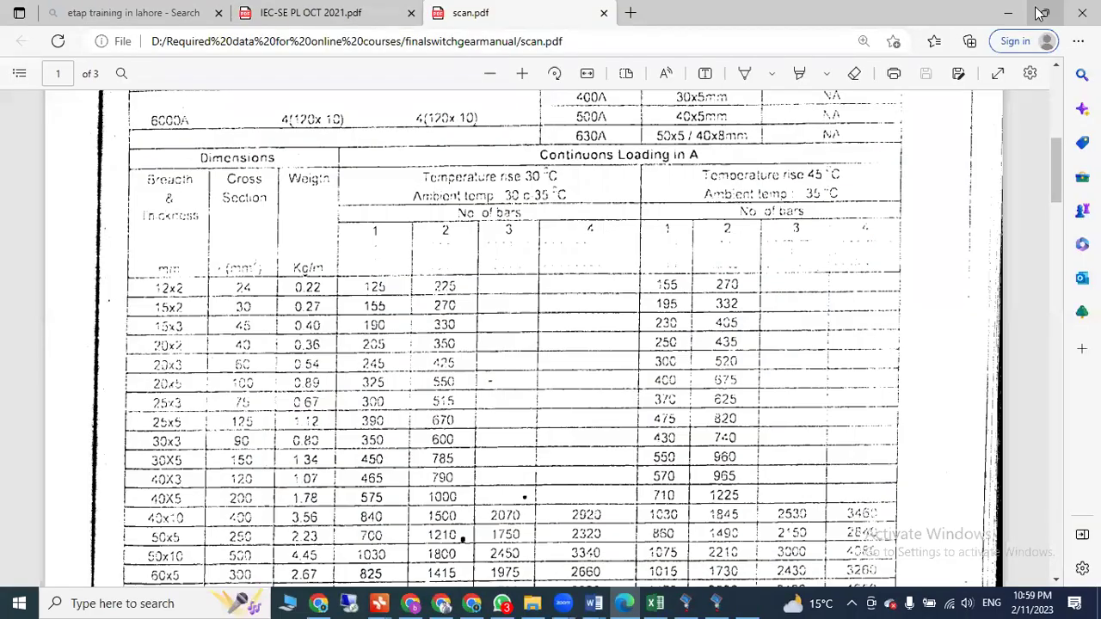
{"action": "left_click", "coordinate": [1040, 12]}
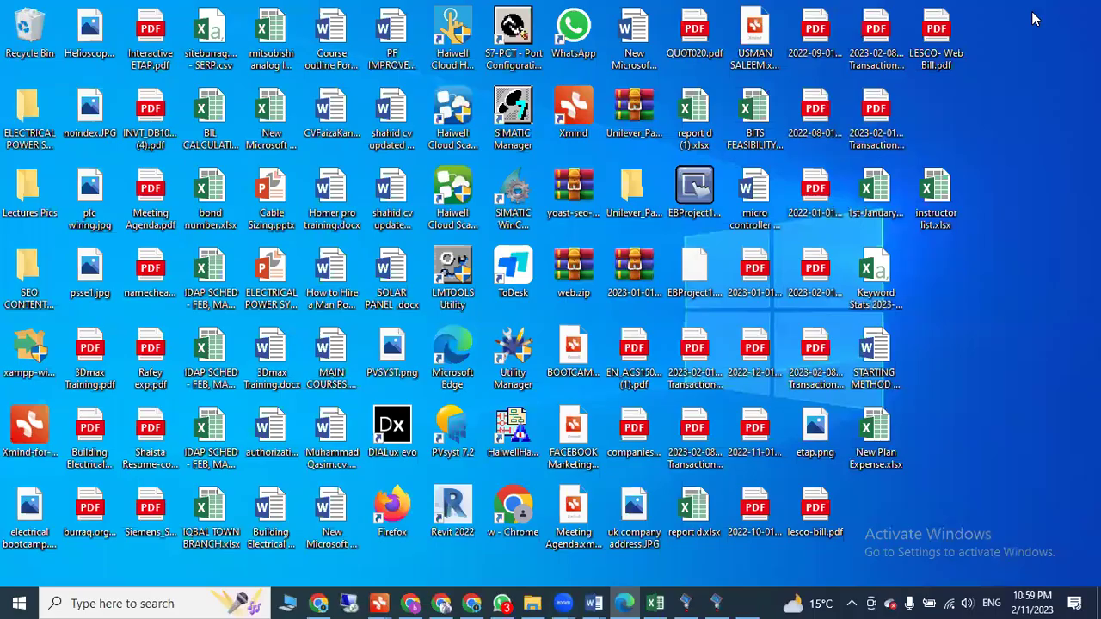
Search 'autocad' in Start, launch AutoCAD Electrical and dismiss the missing wd.env error.
{"action": "left_click", "coordinate": [12, 602]}
{"action": "type", "text": "autocaz"}
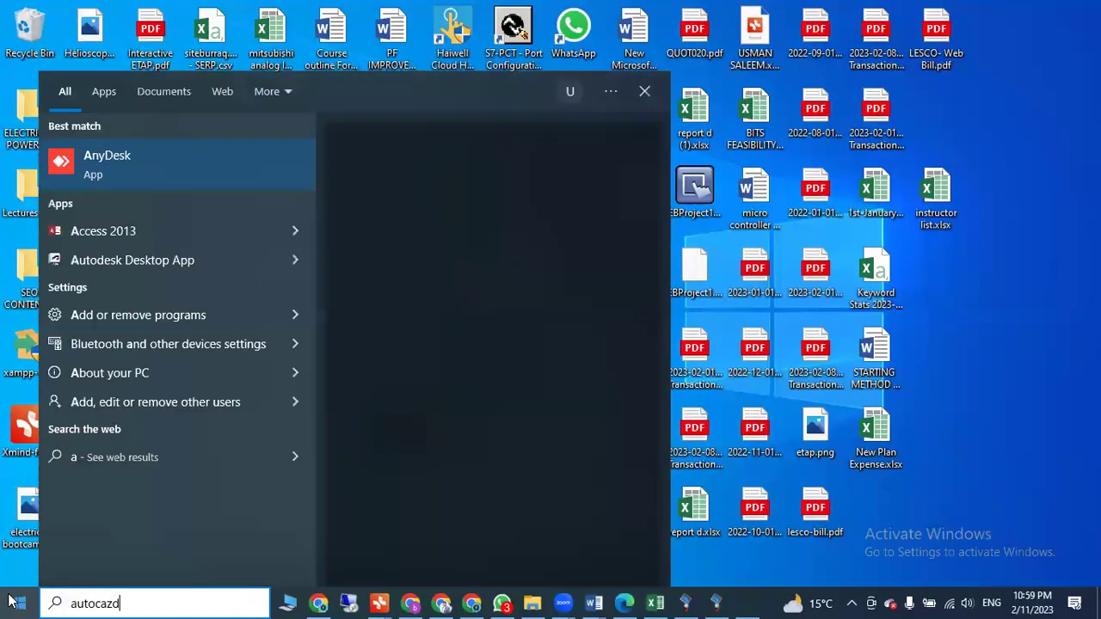
{"action": "type", "text": "d"}
{"action": "key", "text": "BackSpace"}
{"action": "key", "text": "BackSpace"}
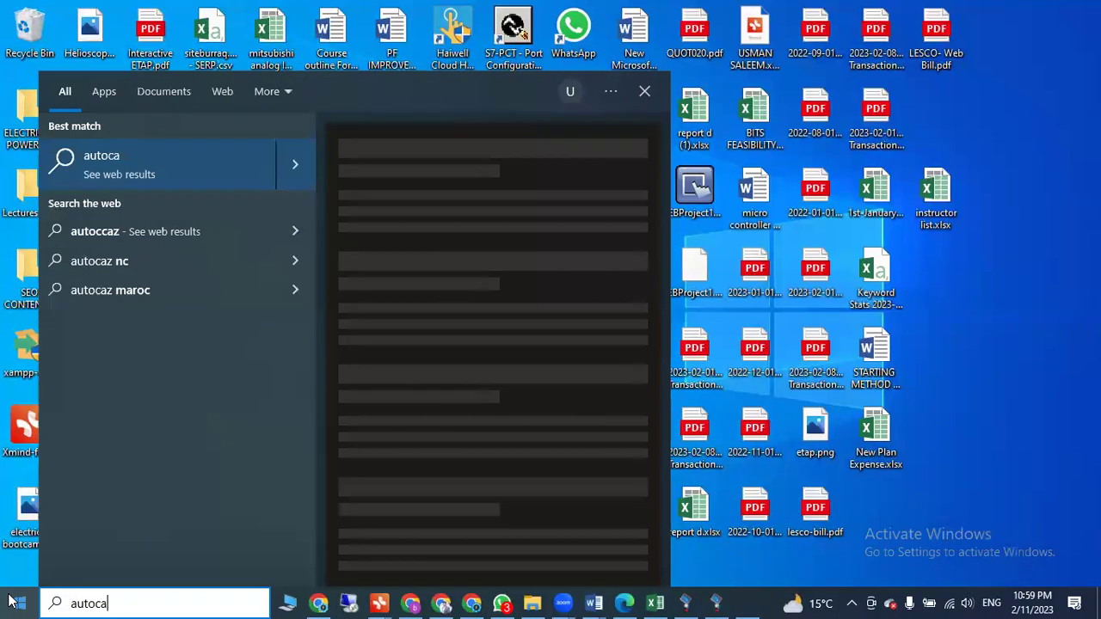
{"action": "type", "text": "d"}
{"action": "left_click", "coordinate": [12, 603]}
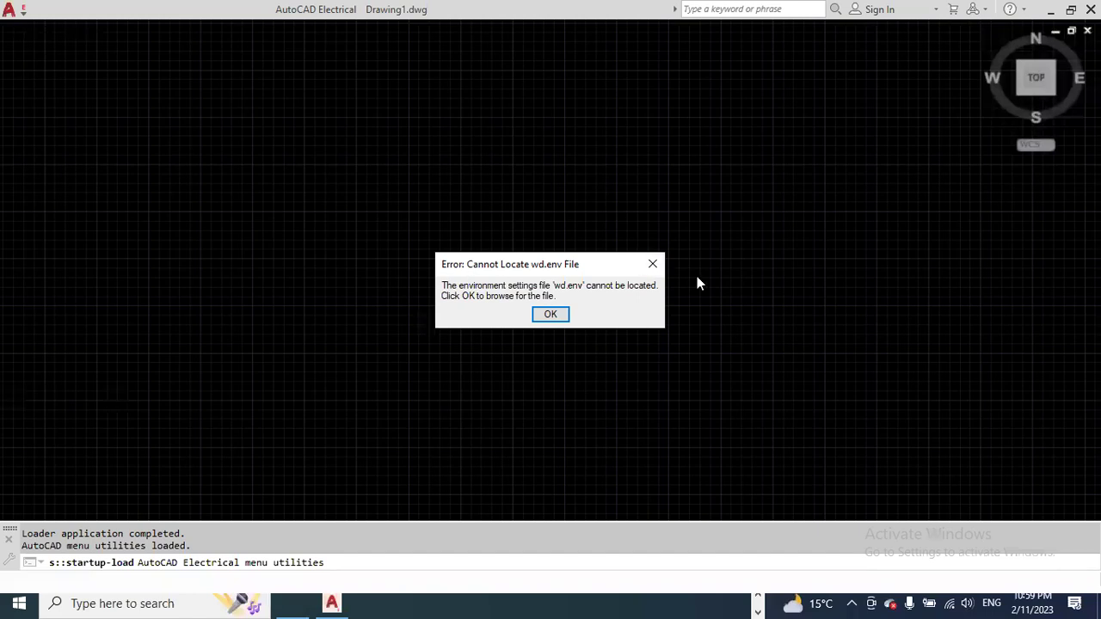
{"action": "key", "text": "Return"}
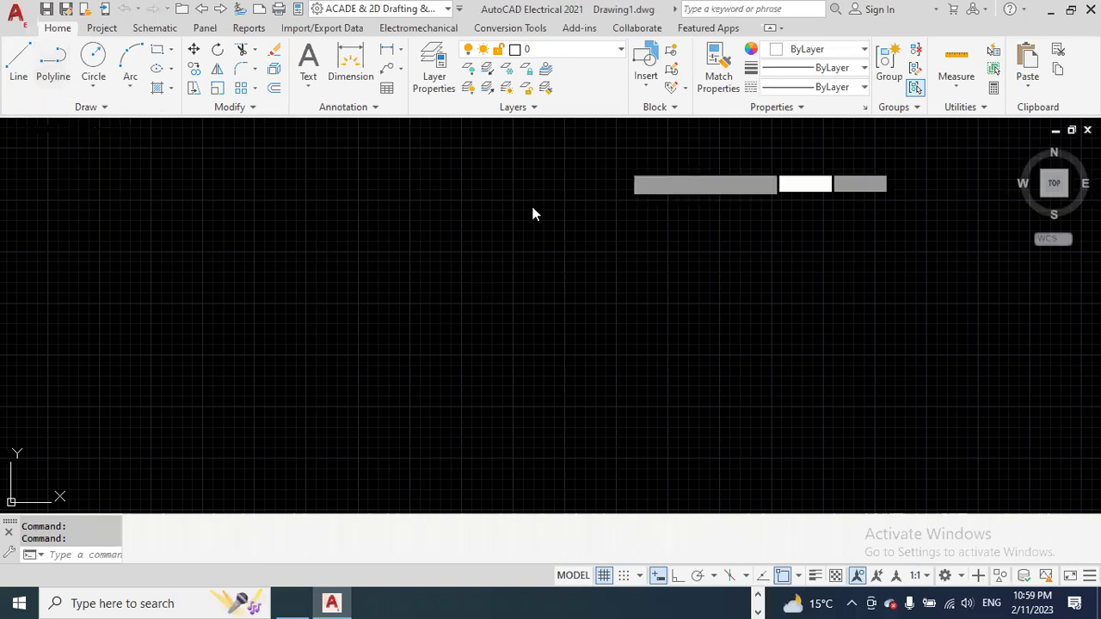
Draw a rough trial rectangle with REC across the canvas.
{"action": "left_click", "coordinate": [373, 277]}
{"action": "left_click", "coordinate": [318, 467]}
{"action": "left_click", "coordinate": [318, 468]}
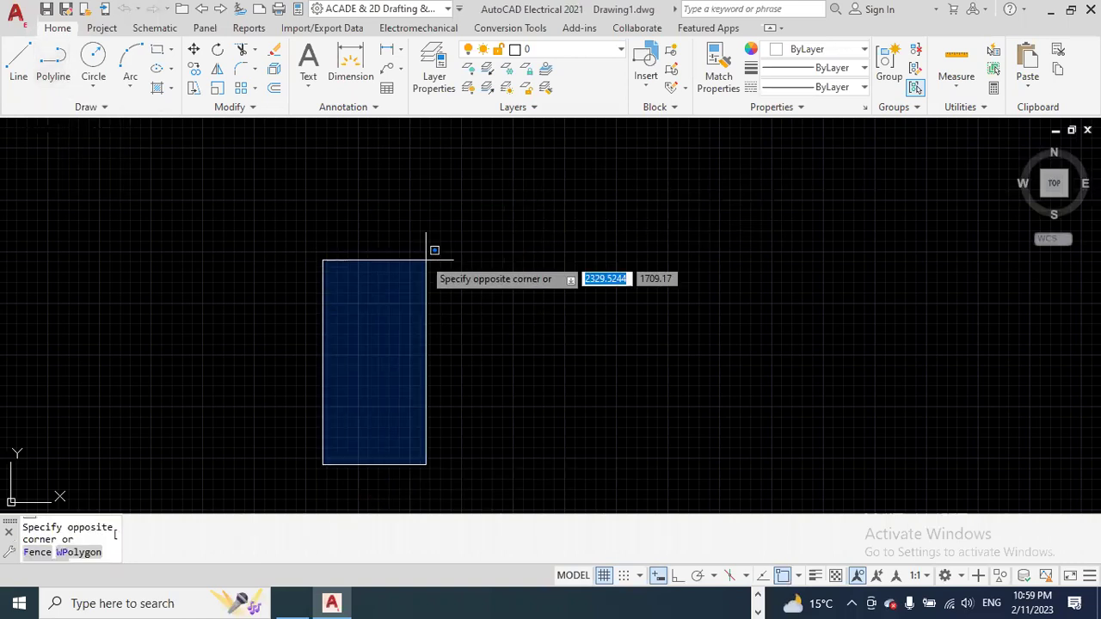
{"action": "key", "text": "Escape"}
{"action": "type", "text": "rec"}
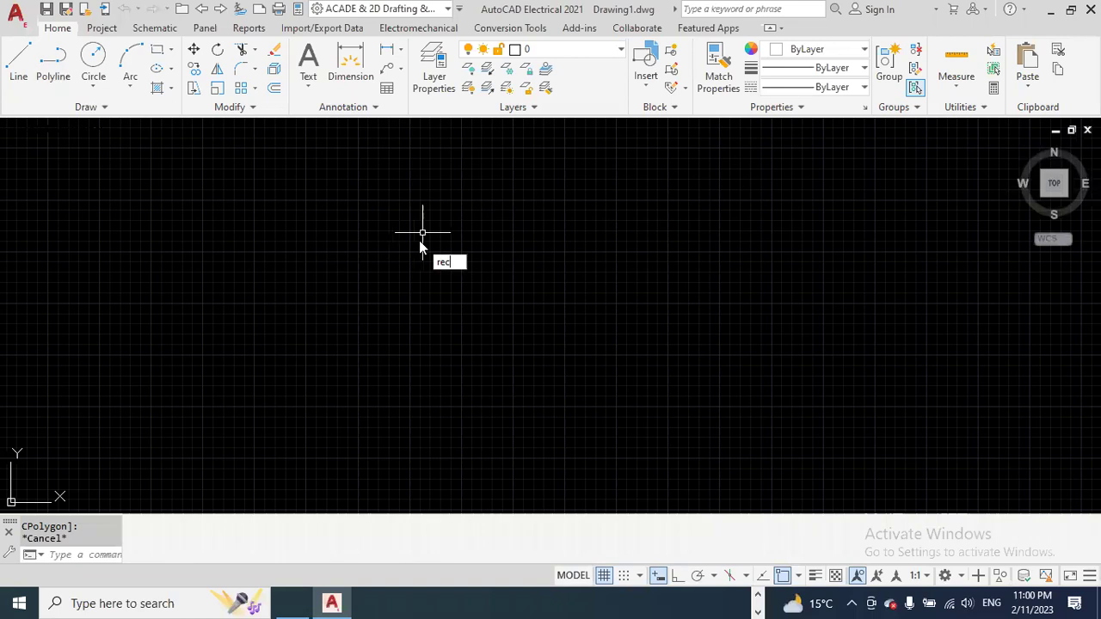
{"action": "key", "text": "Return"}
{"action": "left_click", "coordinate": [264, 185]}
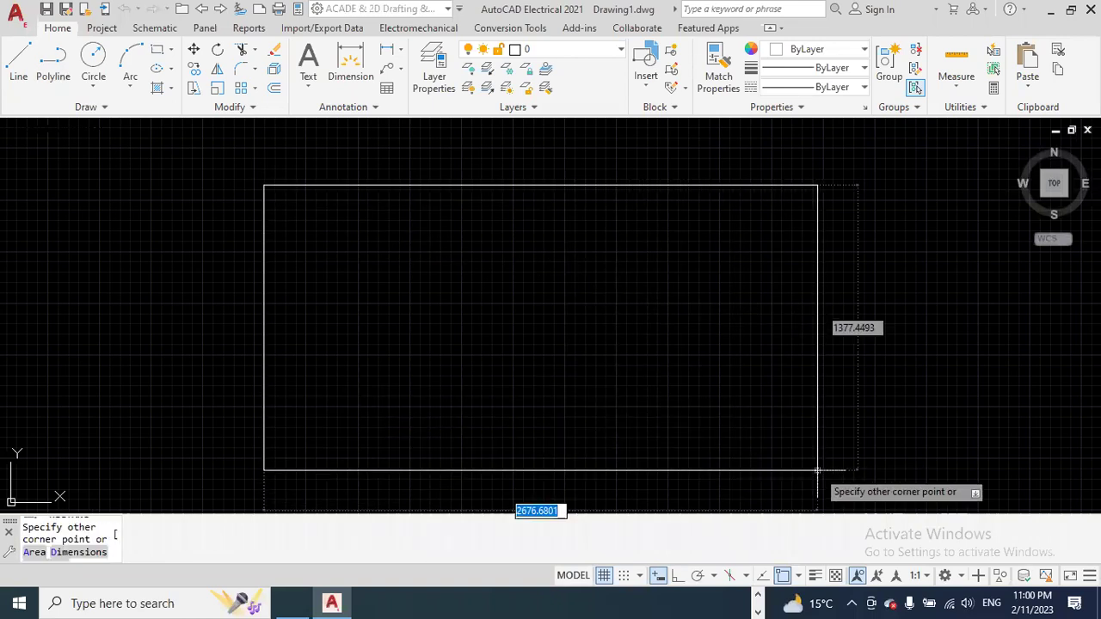
{"action": "left_click", "coordinate": [772, 486]}
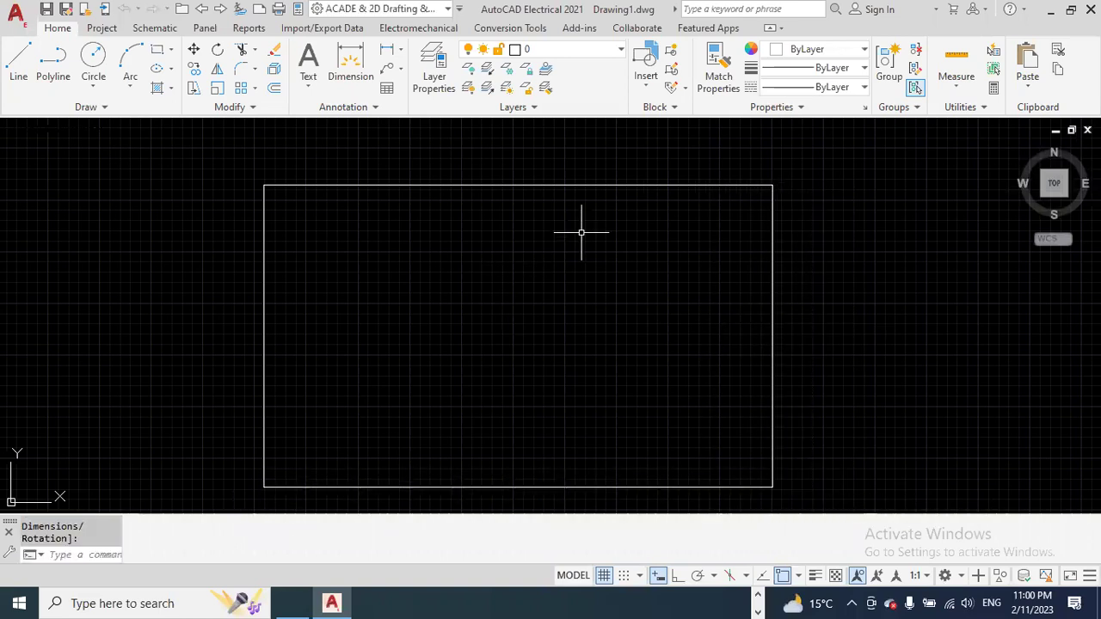
Erase the trial rectangle with E and start a new rectangle.
{"action": "scroll", "coordinate": [581, 232], "scroll_direction": "down", "scroll_amount": 2}
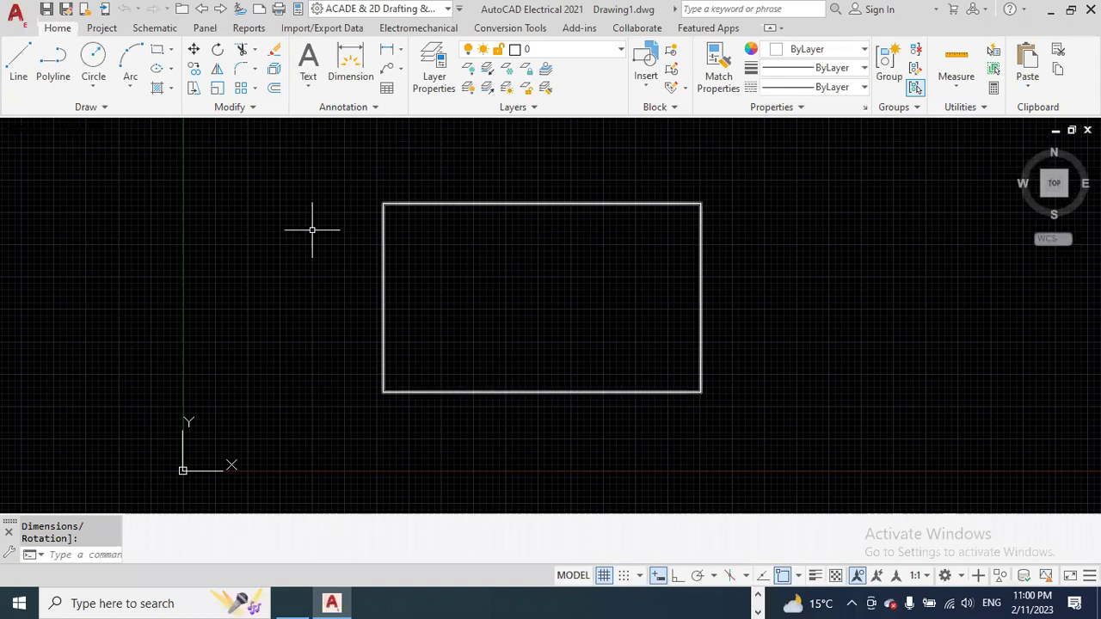
{"action": "scroll", "coordinate": [312, 230], "scroll_direction": "down", "scroll_amount": 2}
{"action": "left_click", "coordinate": [393, 219]}
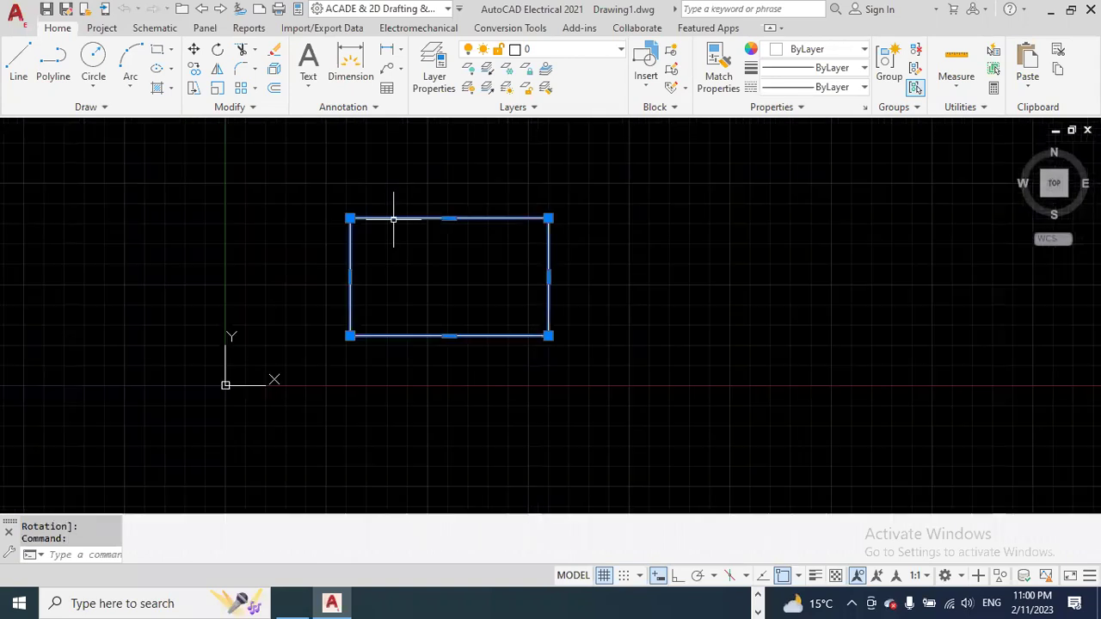
{"action": "type", "text": "e"}
{"action": "key", "text": "Return"}
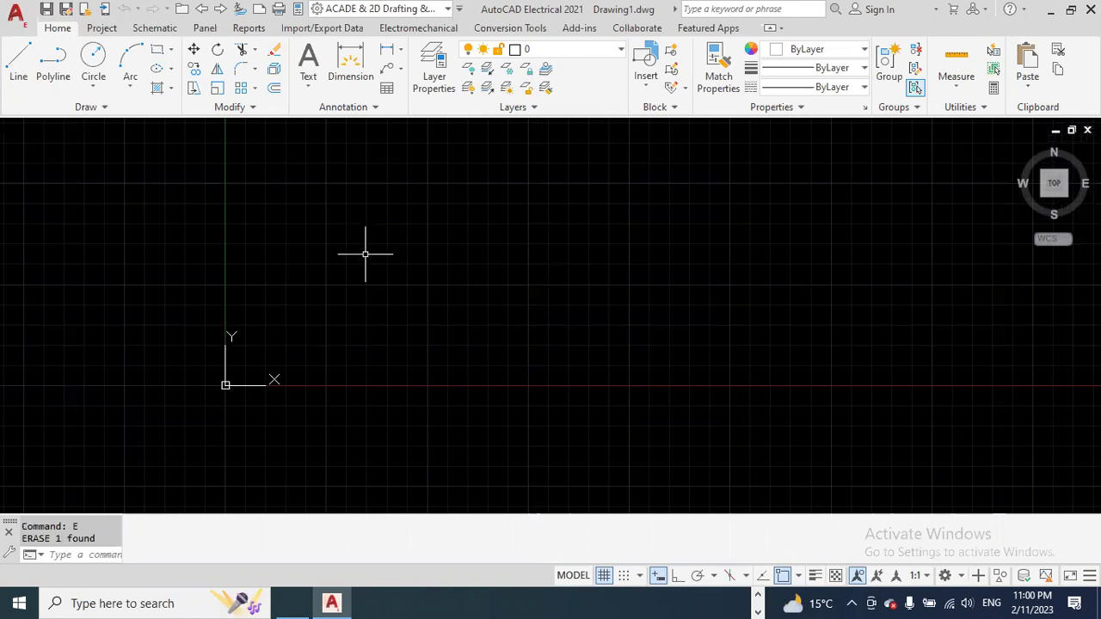
{"action": "type", "text": "REC"}
{"action": "key", "text": "Return"}
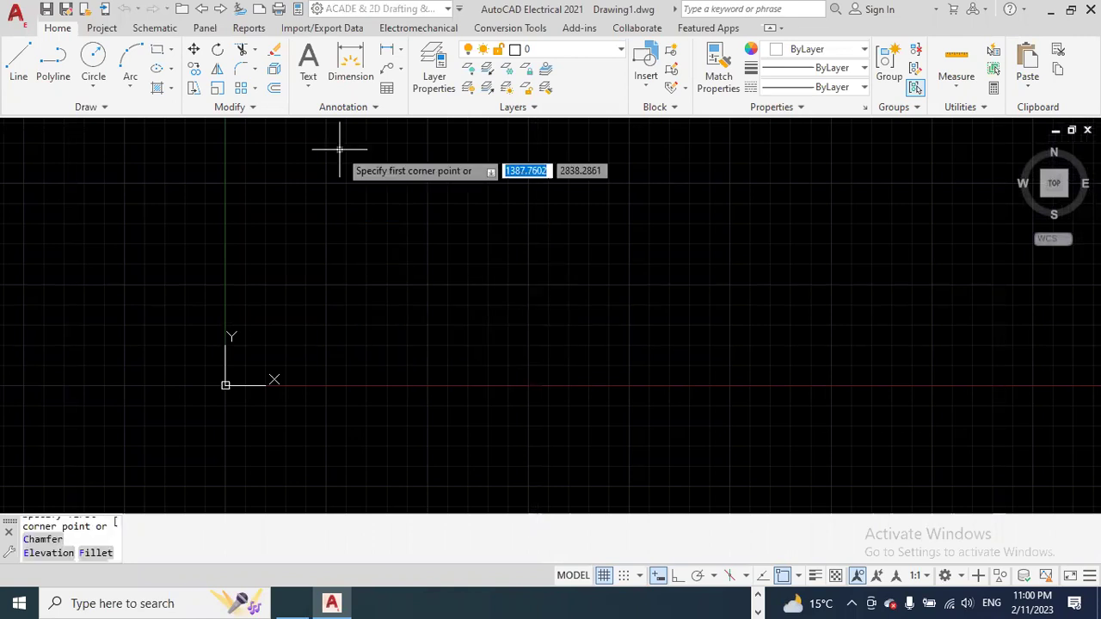
Draw a rectangle 2200 wide by 800 tall from a picked corner.
{"action": "left_click", "coordinate": [340, 144]}
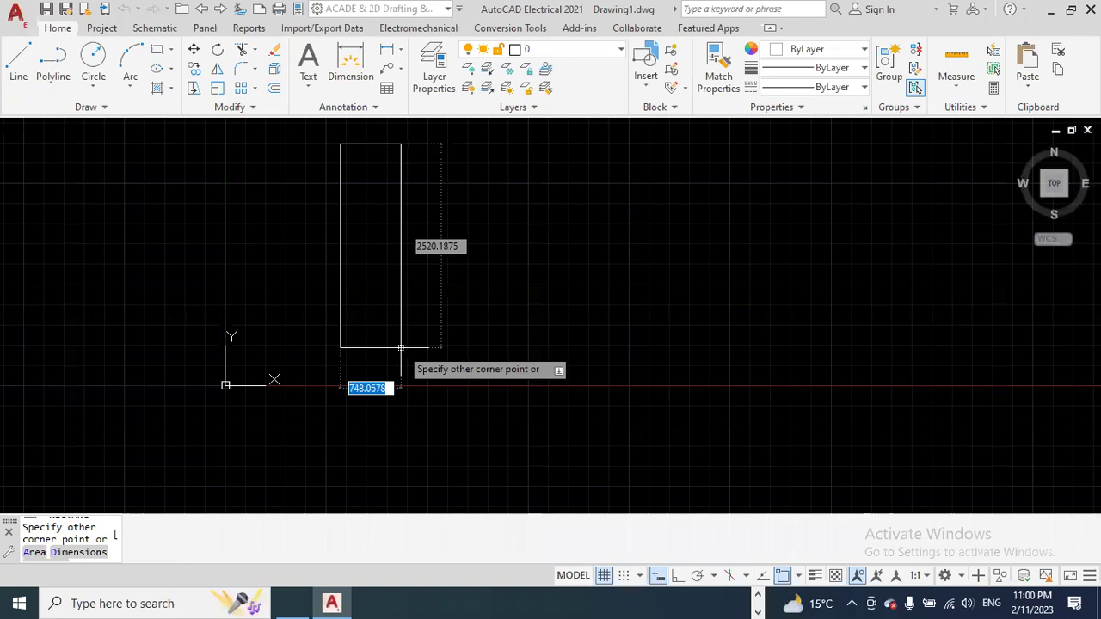
{"action": "type", "text": "2200"}
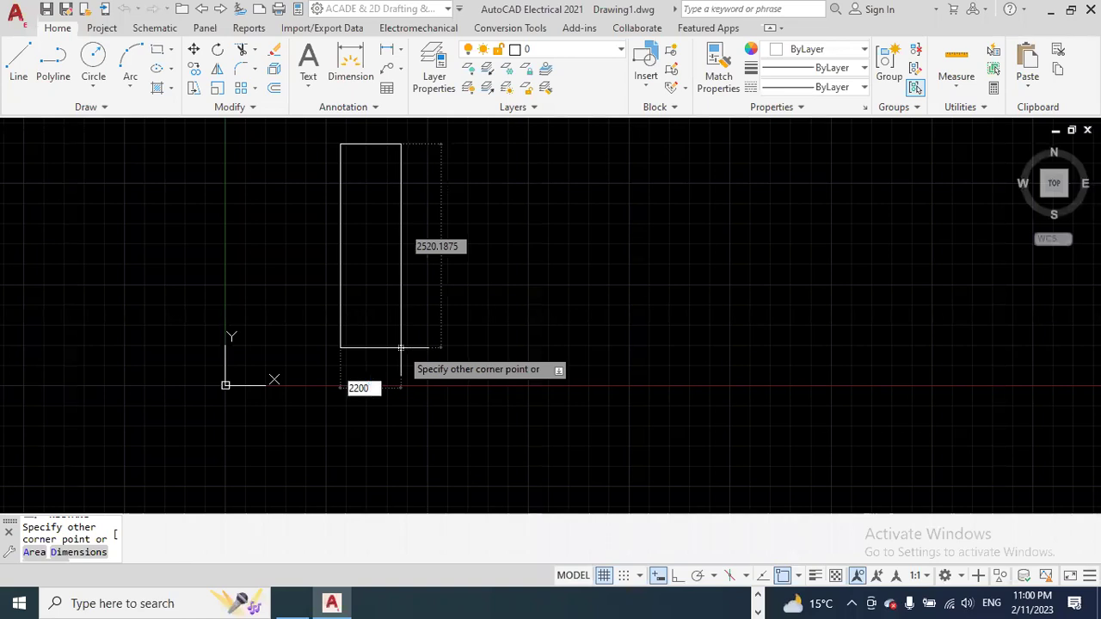
{"action": "key", "text": "Tab"}
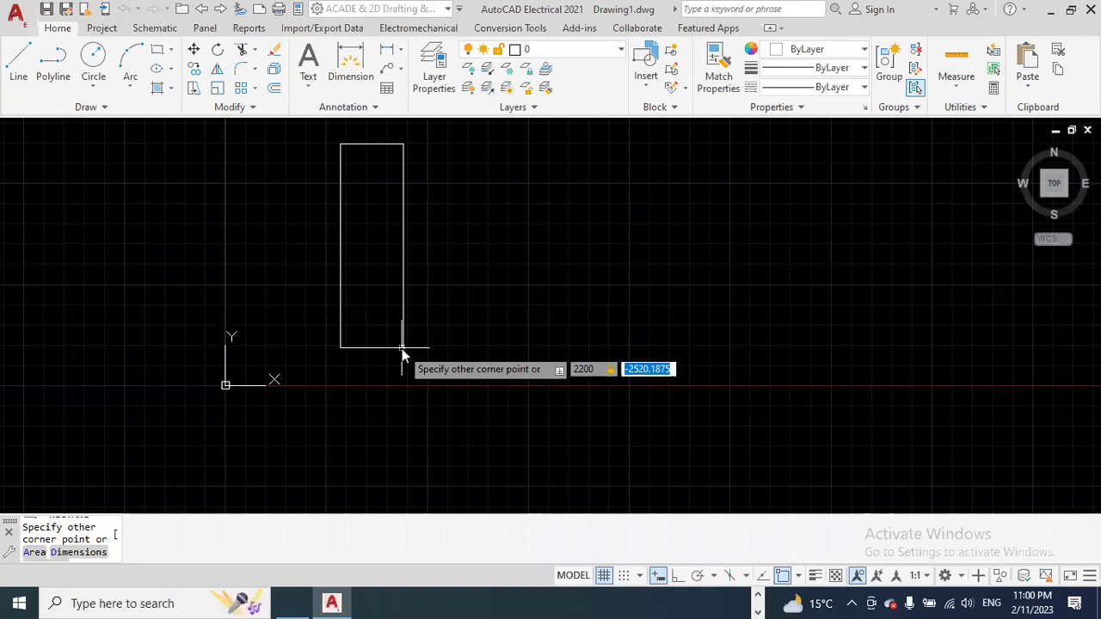
{"action": "type", "text": "800"}
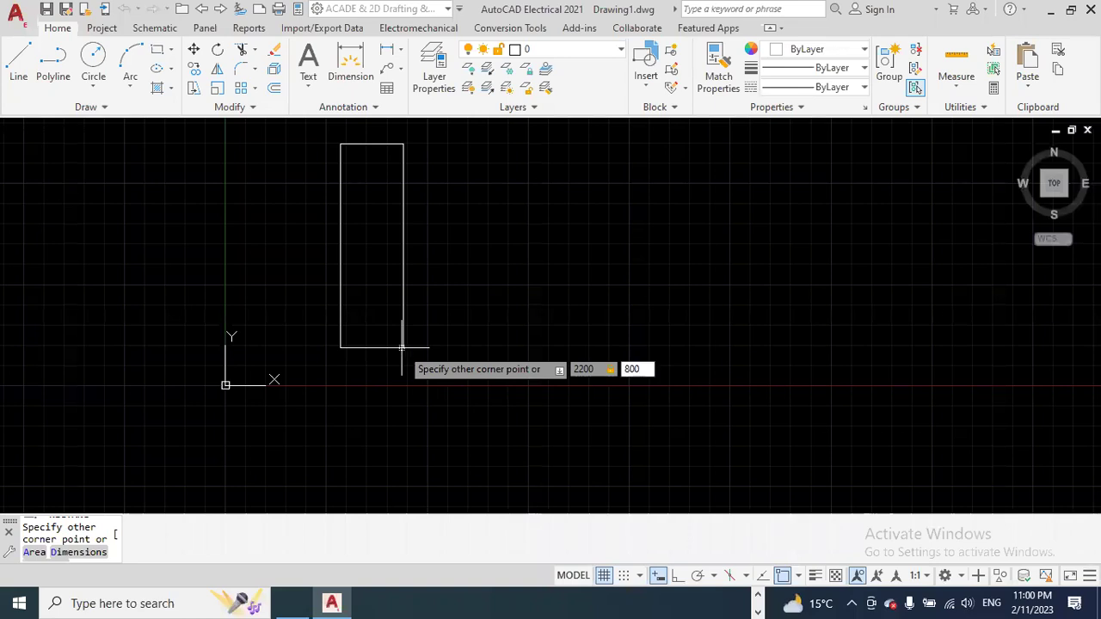
{"action": "key", "text": "Return"}
{"action": "scroll", "coordinate": [422, 438], "scroll_direction": "up", "scroll_amount": 2}
{"action": "scroll", "coordinate": [433, 457], "scroll_direction": "up", "scroll_amount": 2}
{"action": "scroll", "coordinate": [462, 393], "scroll_direction": "down", "scroll_amount": 2}
{"action": "scroll", "coordinate": [469, 310], "scroll_direction": "up", "scroll_amount": 2}
{"action": "scroll", "coordinate": [471, 295], "scroll_direction": "down", "scroll_amount": 5}
{"action": "scroll", "coordinate": [447, 258], "scroll_direction": "up", "scroll_amount": 2}
{"action": "scroll", "coordinate": [344, 430], "scroll_direction": "up", "scroll_amount": 2}
Window-select and delete the wrong-sized 2200 by 800 rectangle.
{"action": "key", "text": "Escape"}
{"action": "left_click", "coordinate": [299, 331]}
{"action": "left_click", "coordinate": [486, 475]}
{"action": "key", "text": "Delete"}
Redraw the panel outline with REC as 800 wide by 2200 tall.
{"action": "type", "text": "rec"}
{"action": "key", "text": "Return"}
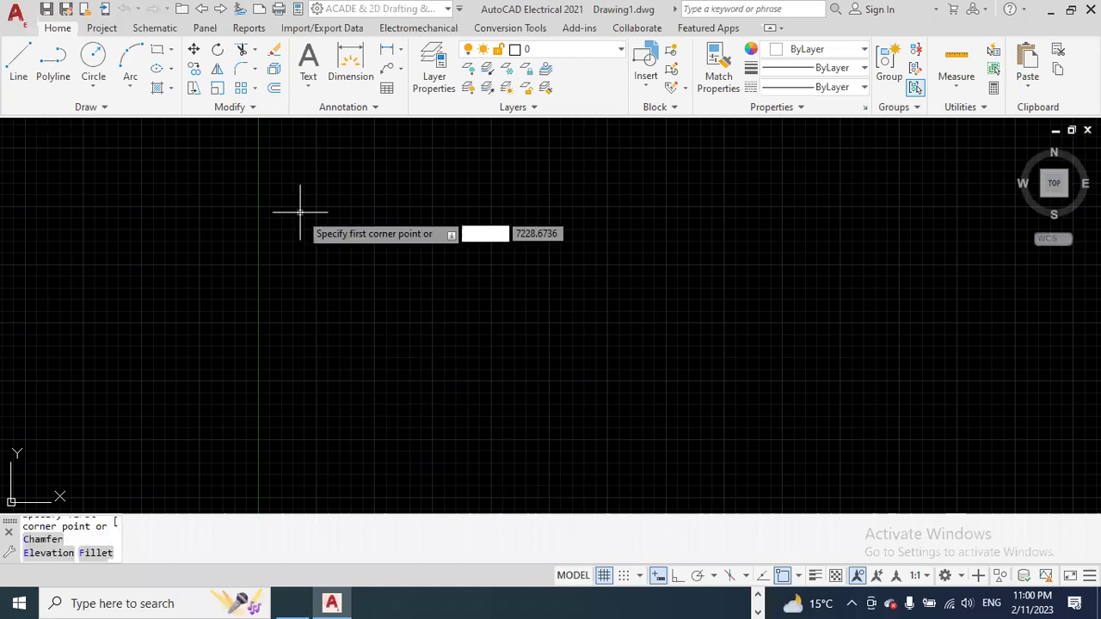
{"action": "left_click", "coordinate": [319, 172]}
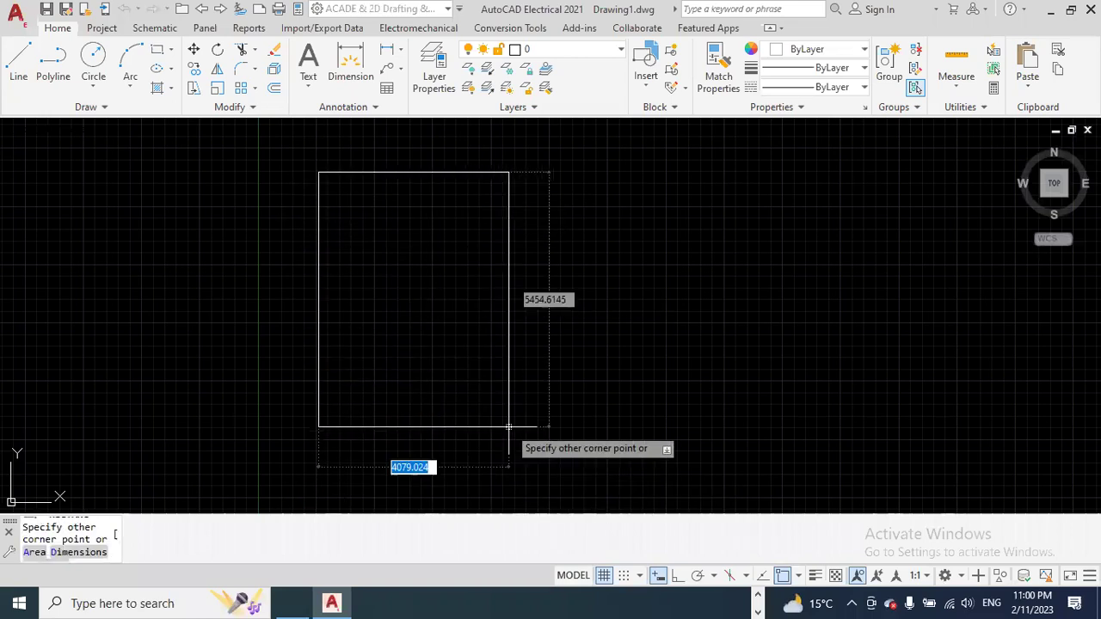
{"action": "type", "text": "800"}
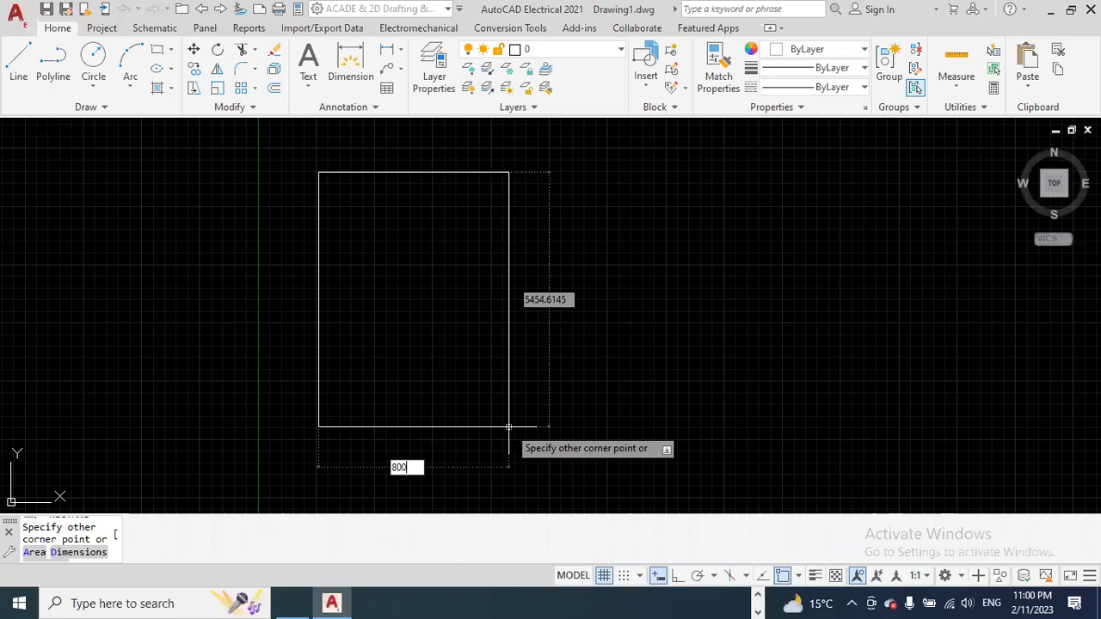
{"action": "key", "text": "Tab"}
{"action": "type", "text": "2200"}
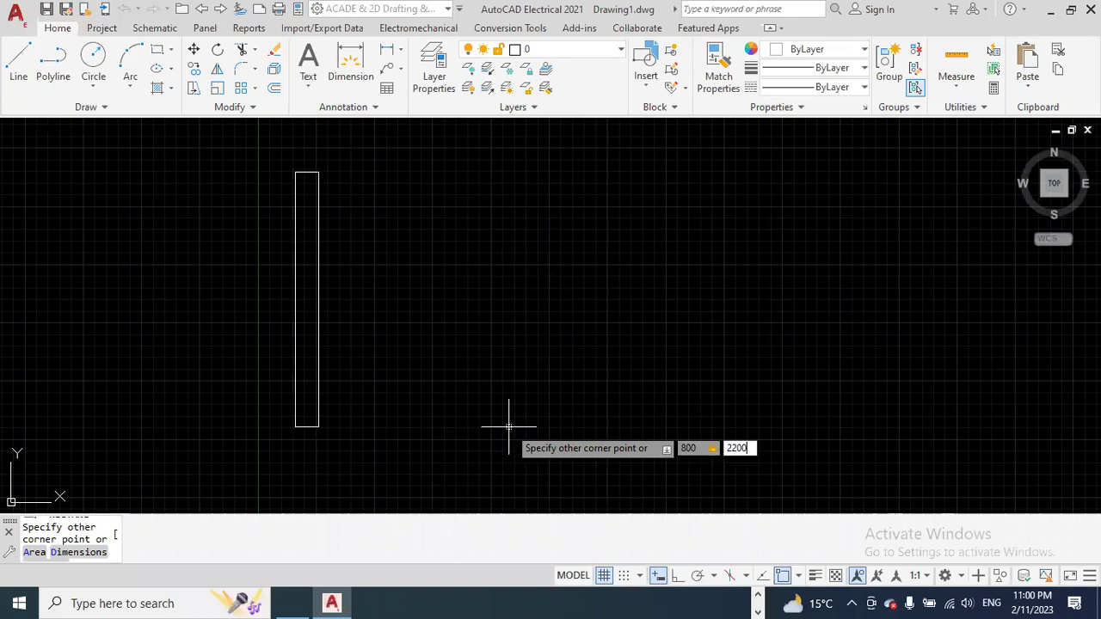
{"action": "key", "text": "Return"}
{"action": "scroll", "coordinate": [434, 395], "scroll_direction": "down", "scroll_amount": 5}
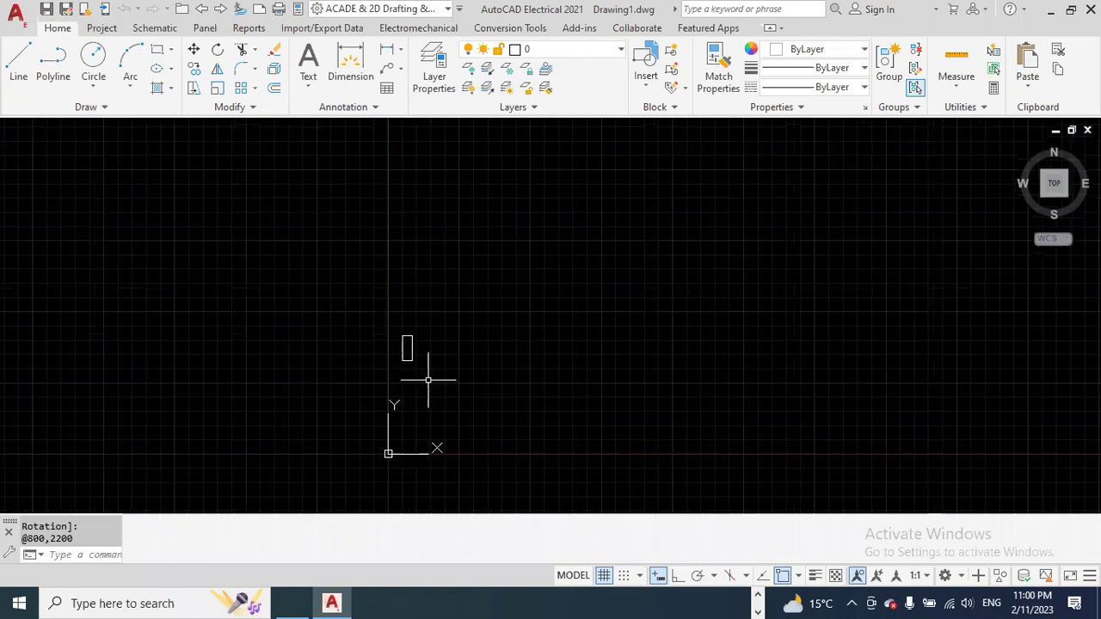
{"action": "scroll", "coordinate": [428, 379], "scroll_direction": "up", "scroll_amount": 10}
{"action": "scroll", "coordinate": [455, 293], "scroll_direction": "down", "scroll_amount": 5}
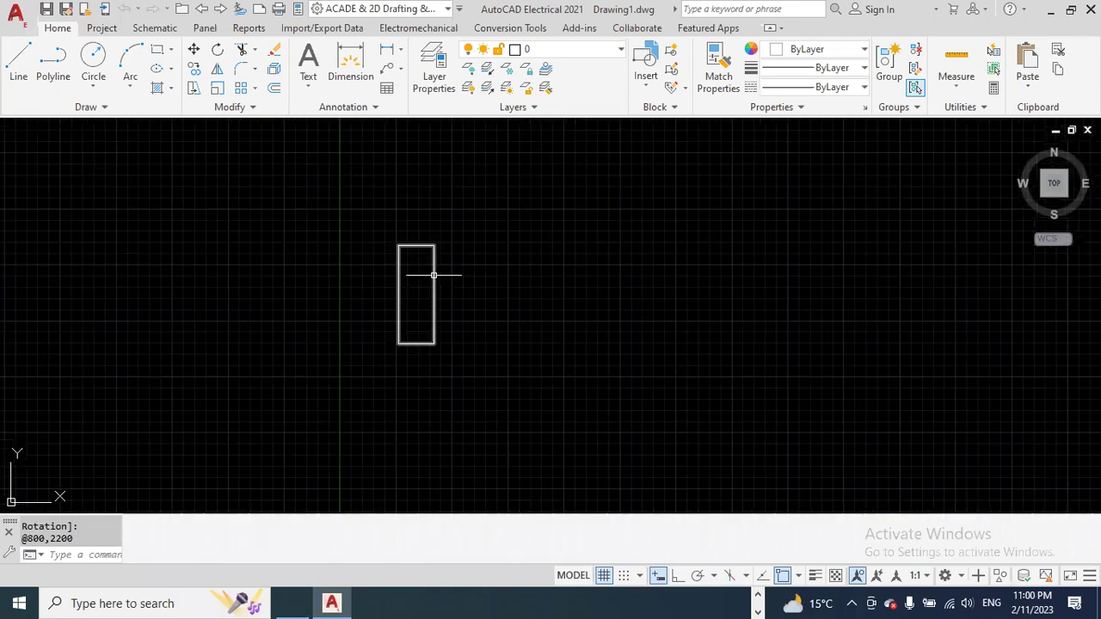
{"action": "scroll", "coordinate": [428, 286], "scroll_direction": "up", "scroll_amount": 2}
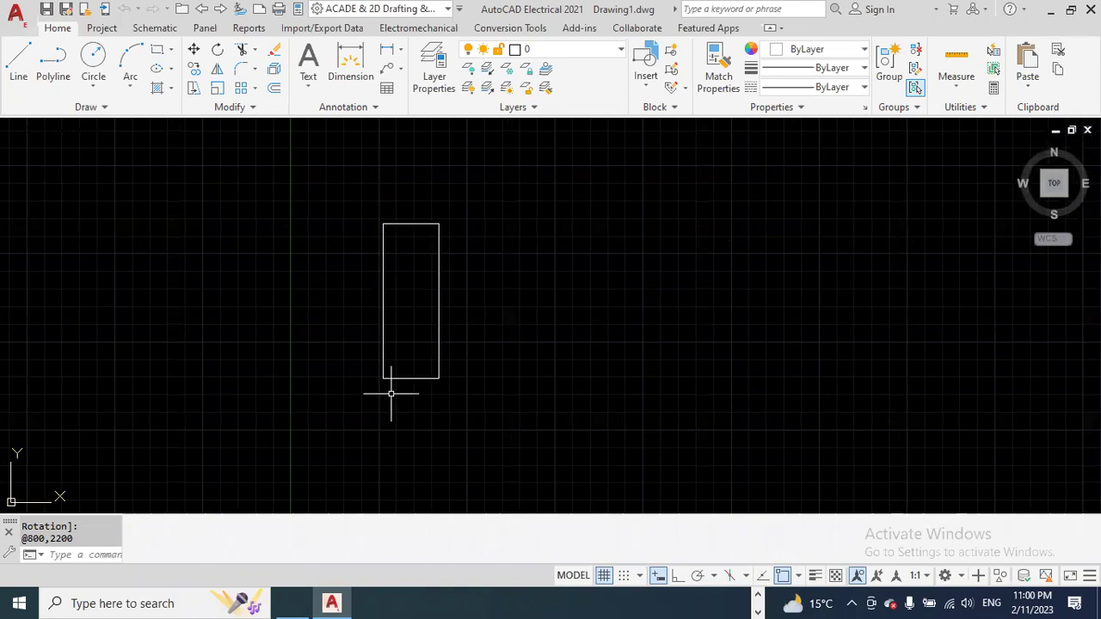
Copy the 800 by 2200 panel rectangle four times to form a row of five side-by-side sections.
{"action": "type", "text": "co"}
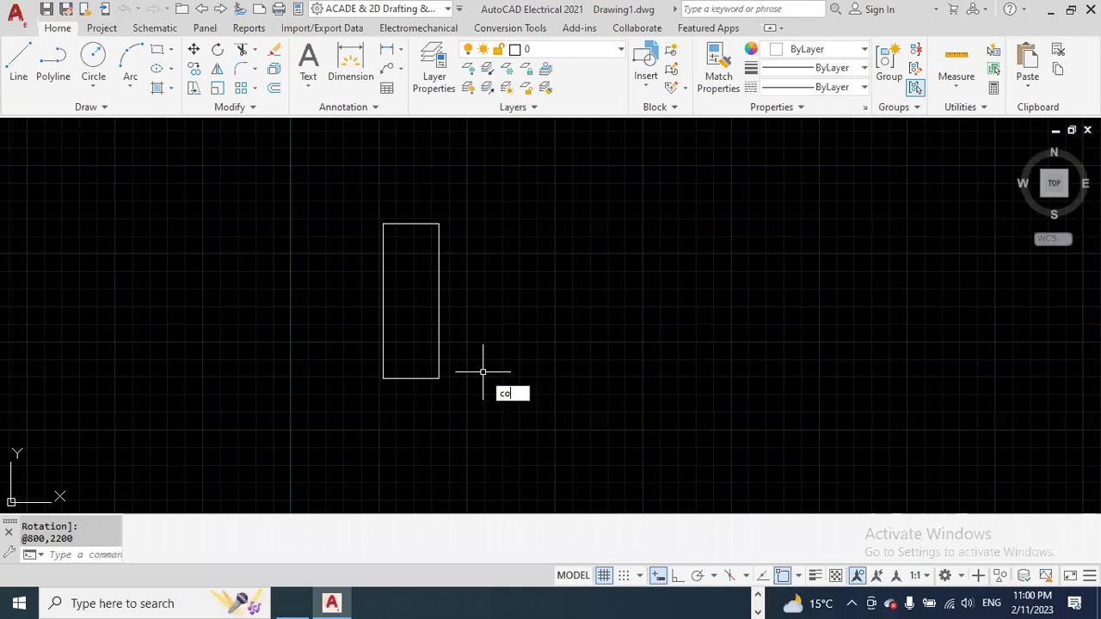
{"action": "key", "text": "Return"}
{"action": "scroll", "coordinate": [421, 404], "scroll_direction": "up", "scroll_amount": 2}
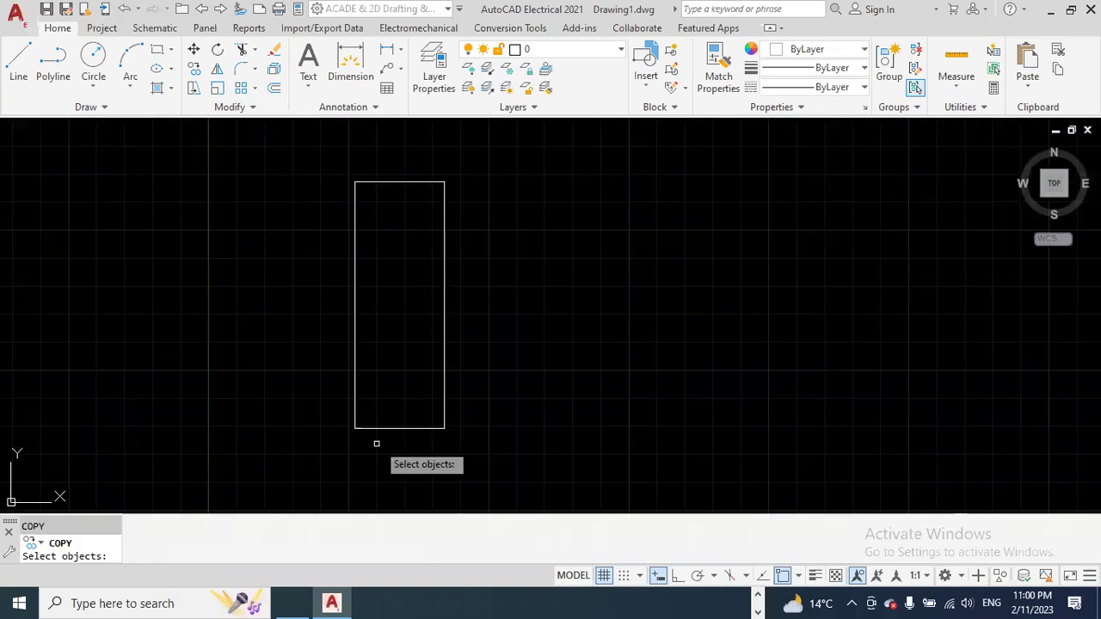
{"action": "left_click", "coordinate": [379, 427]}
{"action": "key", "text": "Return"}
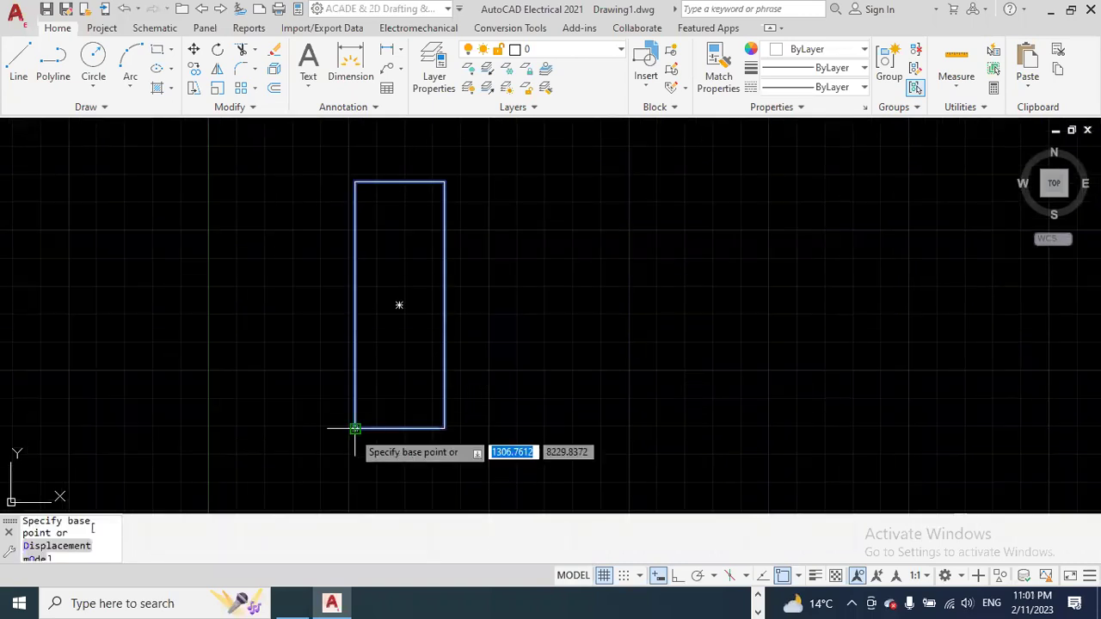
{"action": "left_click", "coordinate": [355, 427]}
{"action": "left_click", "coordinate": [444, 427]}
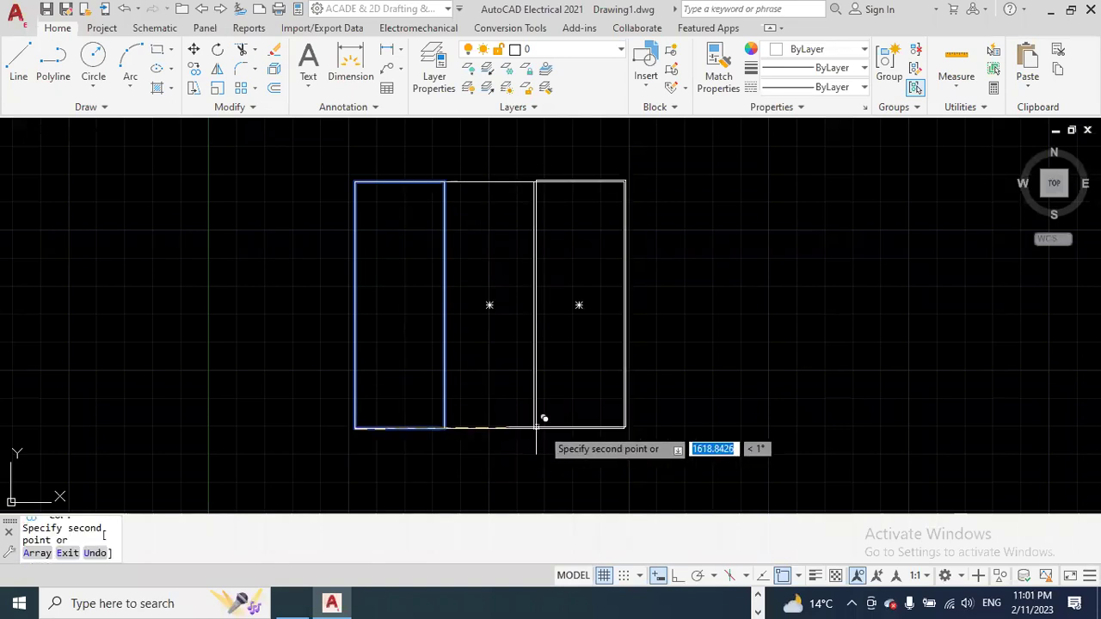
{"action": "left_click", "coordinate": [534, 428]}
{"action": "left_click", "coordinate": [623, 427]}
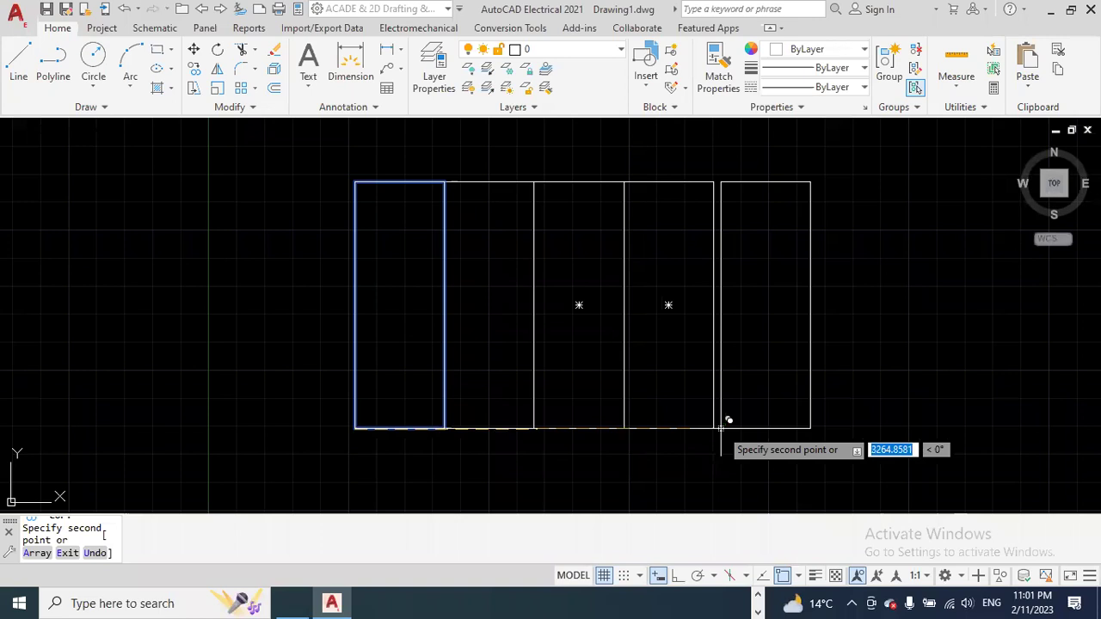
{"action": "left_click", "coordinate": [713, 427]}
{"action": "scroll", "coordinate": [141, 376], "scroll_direction": "down", "scroll_amount": 4}
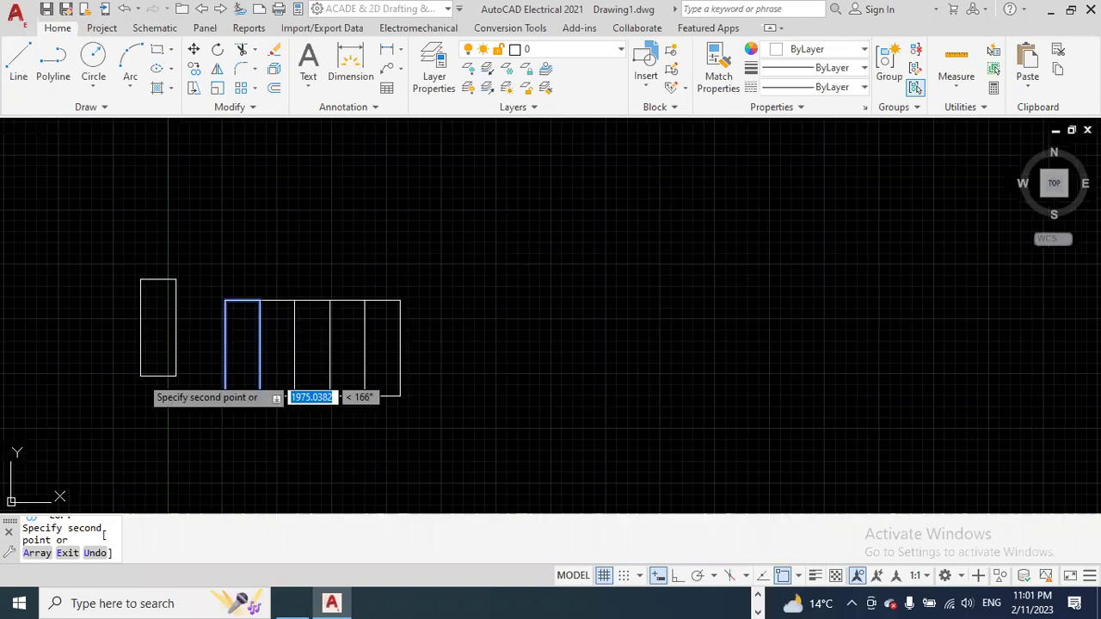
{"action": "key", "text": "Escape"}
{"action": "scroll", "coordinate": [131, 402], "scroll_direction": "up", "scroll_amount": 2}
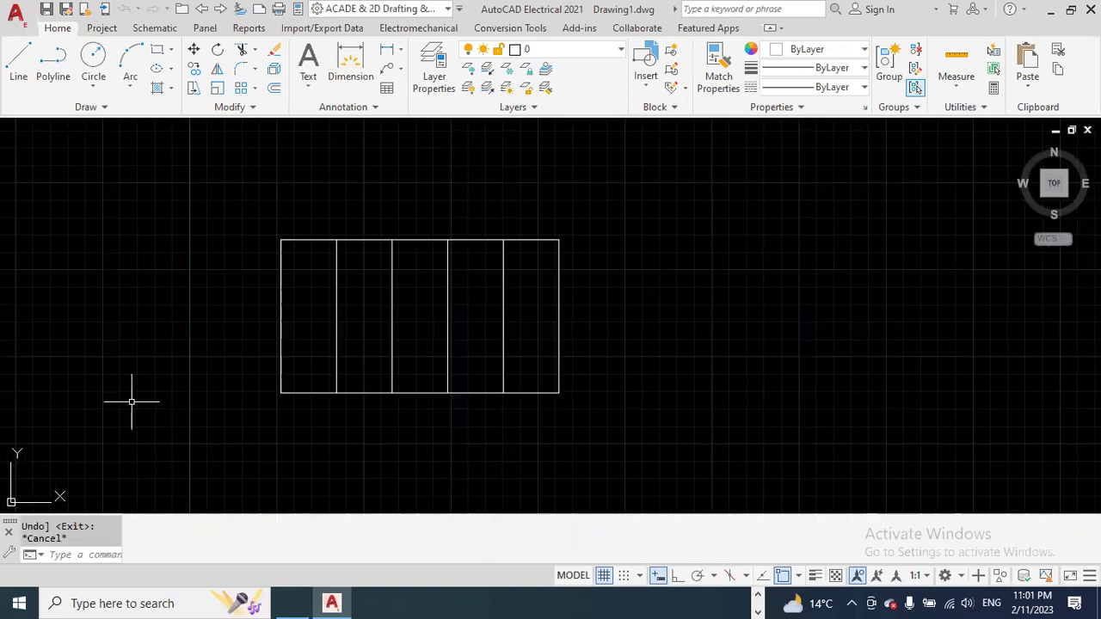
{"action": "scroll", "coordinate": [281, 314], "scroll_direction": "up", "scroll_amount": 2}
{"action": "scroll", "coordinate": [323, 281], "scroll_direction": "up", "scroll_amount": 2}
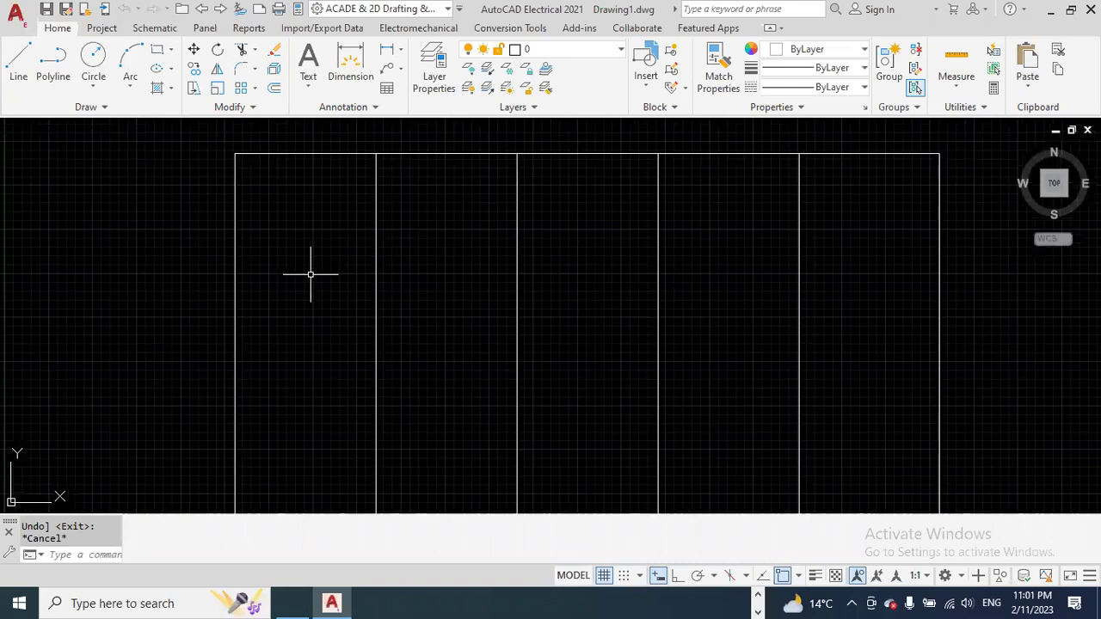
{"action": "scroll", "coordinate": [387, 232], "scroll_direction": "down", "scroll_amount": 2}
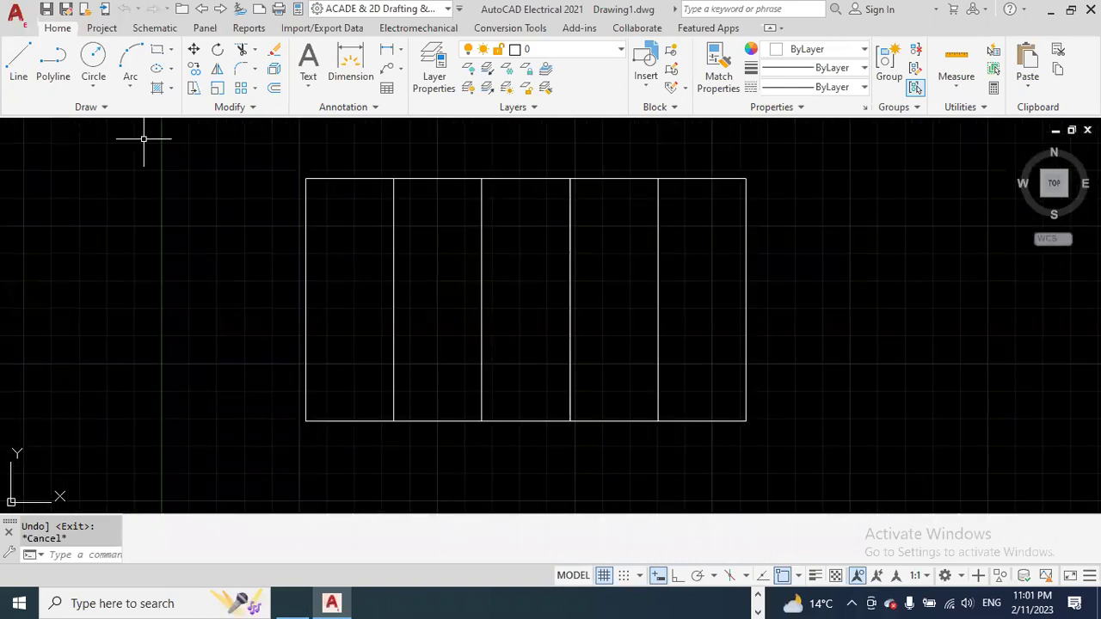
Draw a small square near the bottom of the first panel section with RECTANGLE.
{"action": "type", "text": "rec"}
{"action": "key", "text": "Return"}
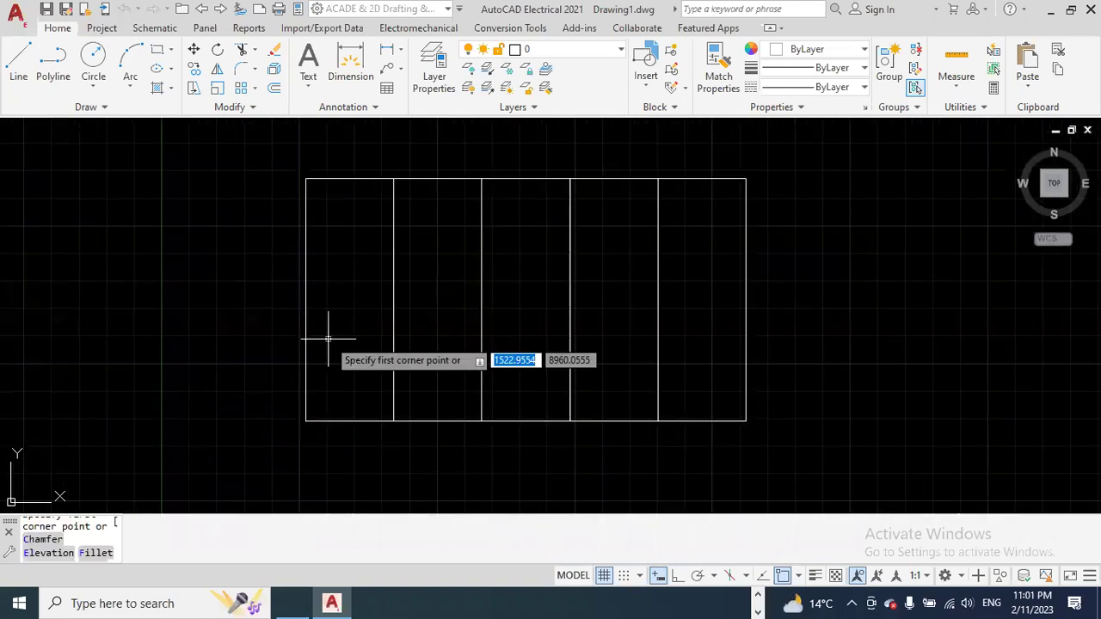
{"action": "left_click", "coordinate": [319, 319]}
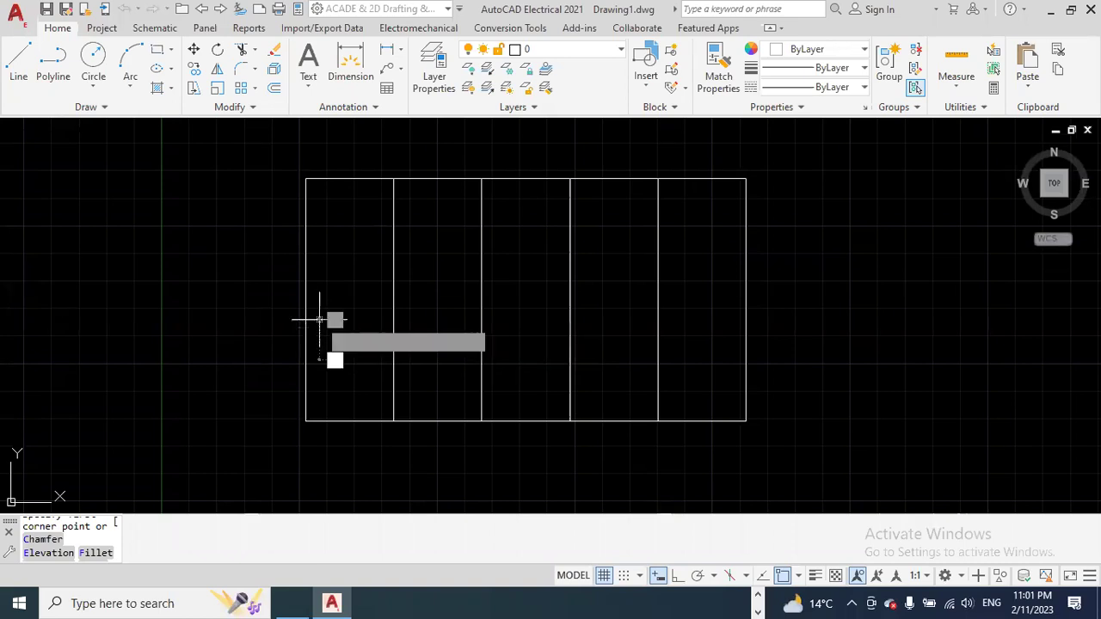
{"action": "left_click", "coordinate": [319, 320]}
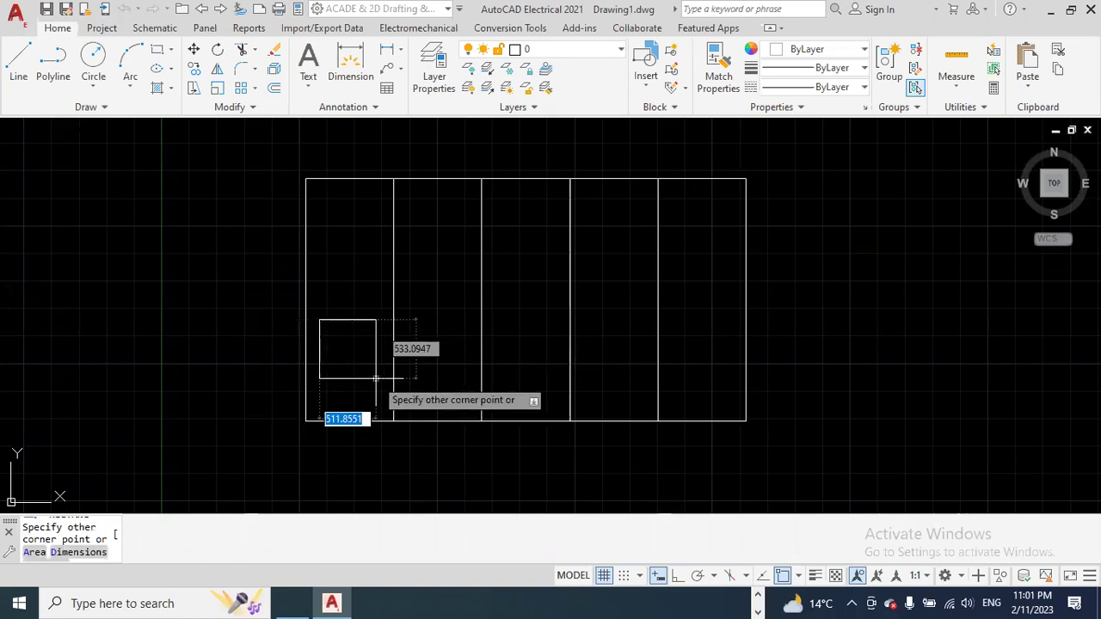
{"action": "left_click", "coordinate": [375, 377]}
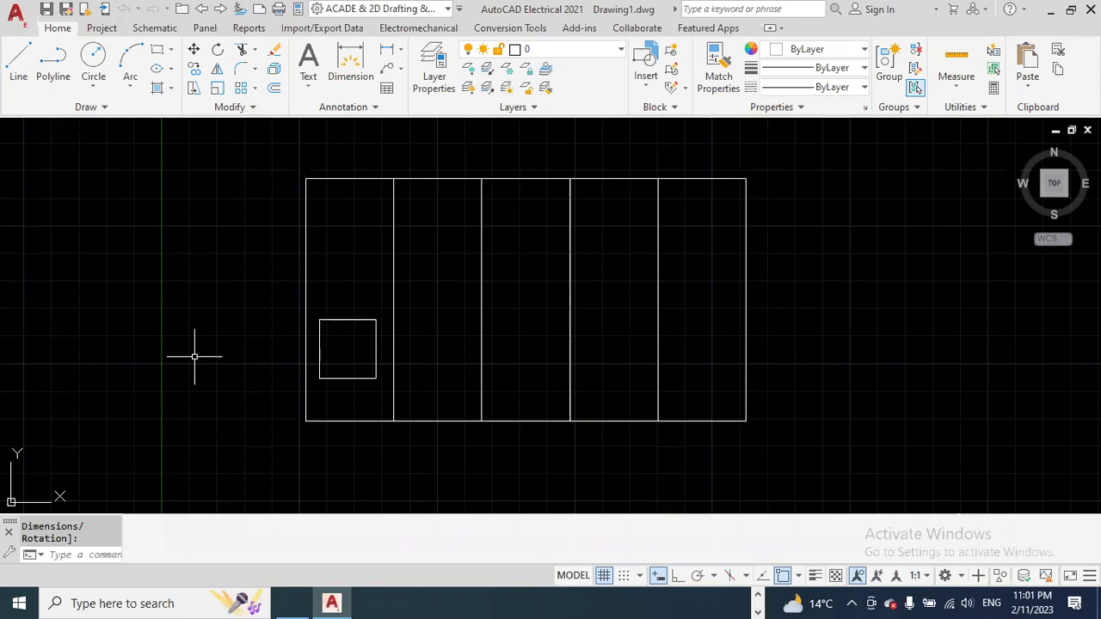
Add a 2200 linear dimension along the first panel's left edge, placed left of the frame.
{"action": "type", "text": "dli"}
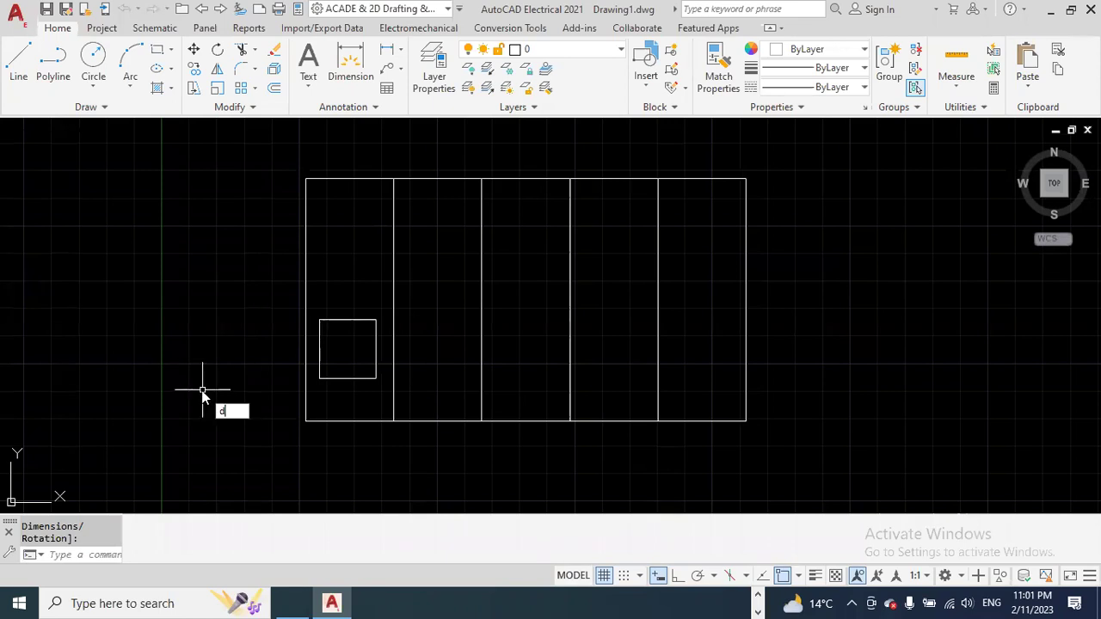
{"action": "key", "text": "Return"}
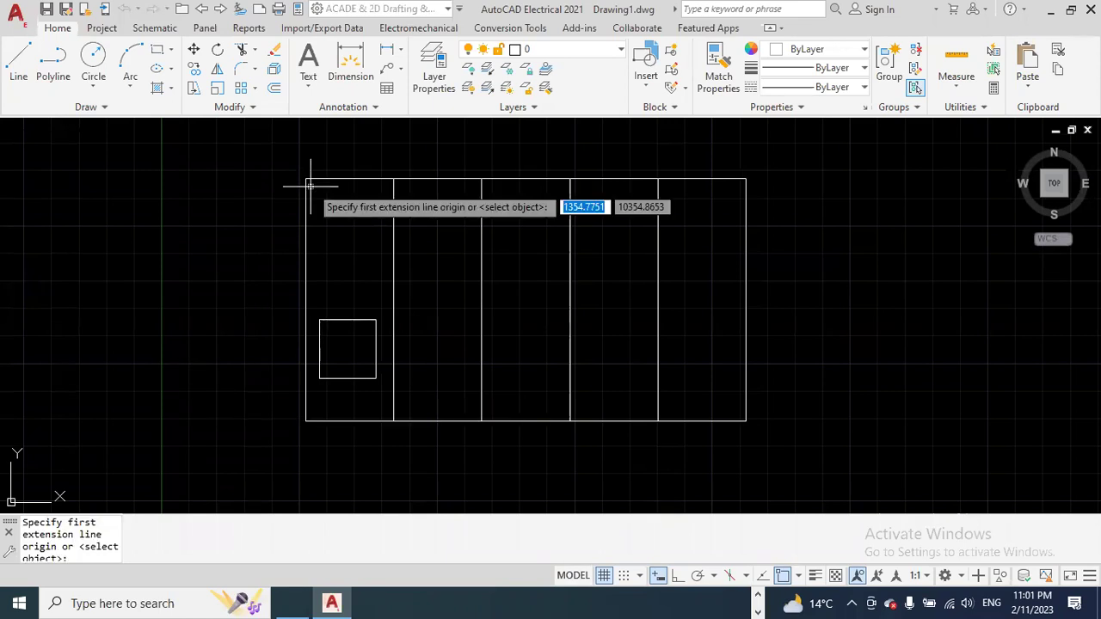
{"action": "left_click", "coordinate": [306, 181]}
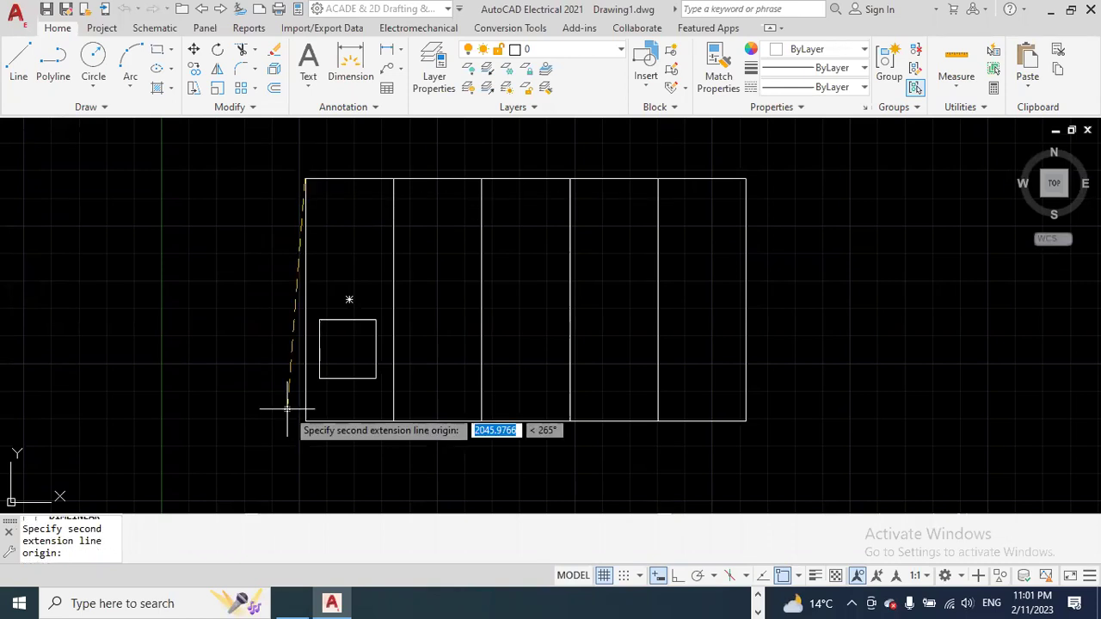
{"action": "left_click", "coordinate": [305, 421]}
{"action": "left_click", "coordinate": [189, 410]}
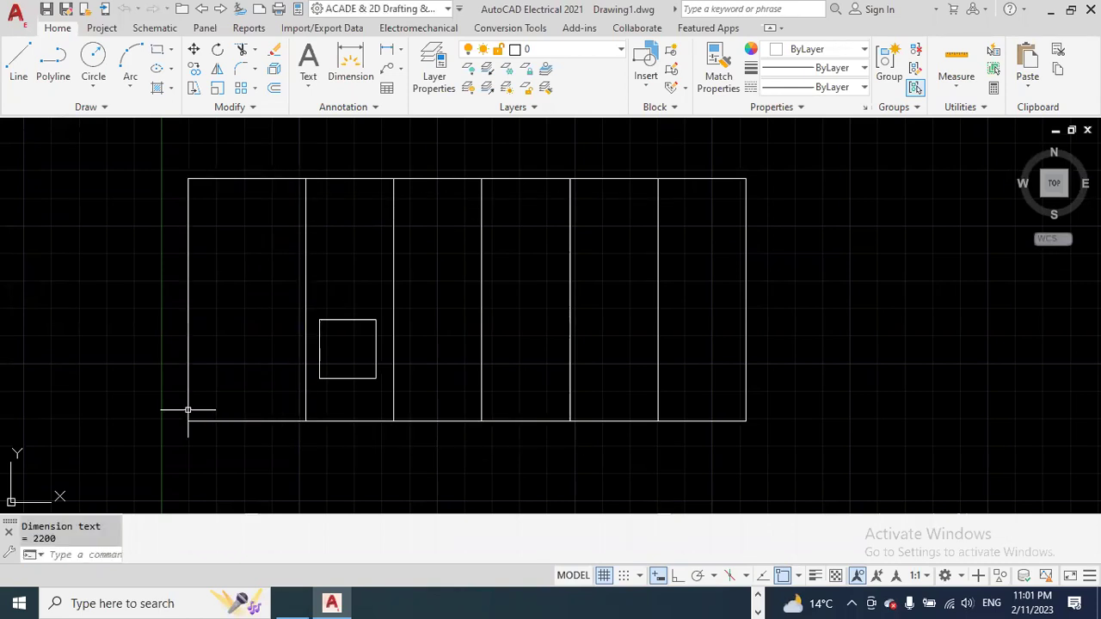
Set the ISO-25 dimension style text height to 10.
{"action": "type", "text": "d"}
{"action": "key", "text": "Return"}
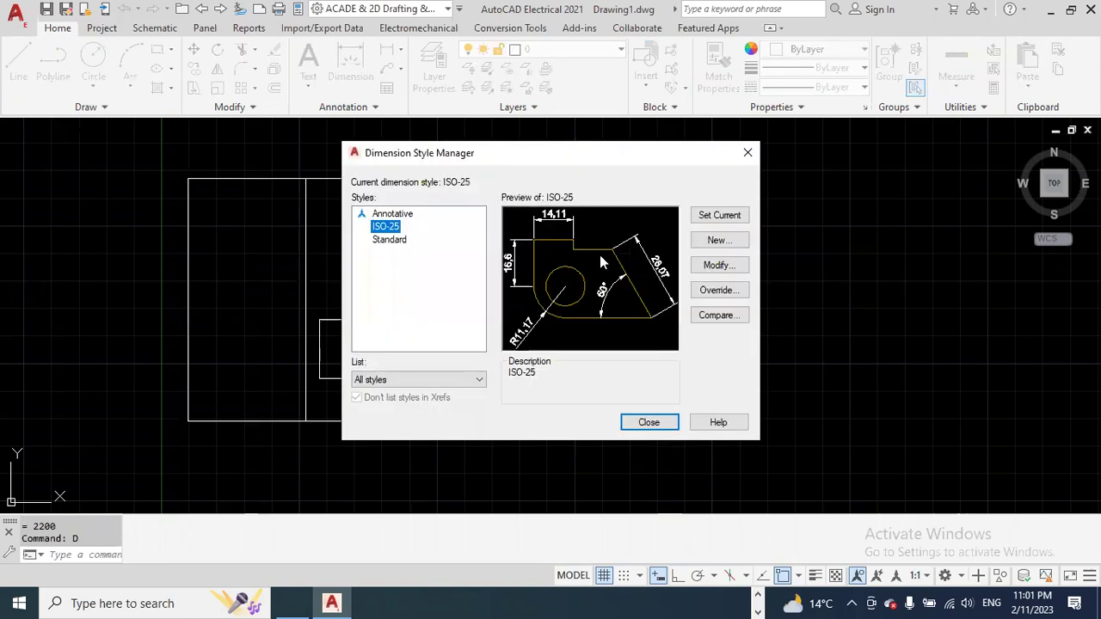
{"action": "left_click", "coordinate": [724, 266]}
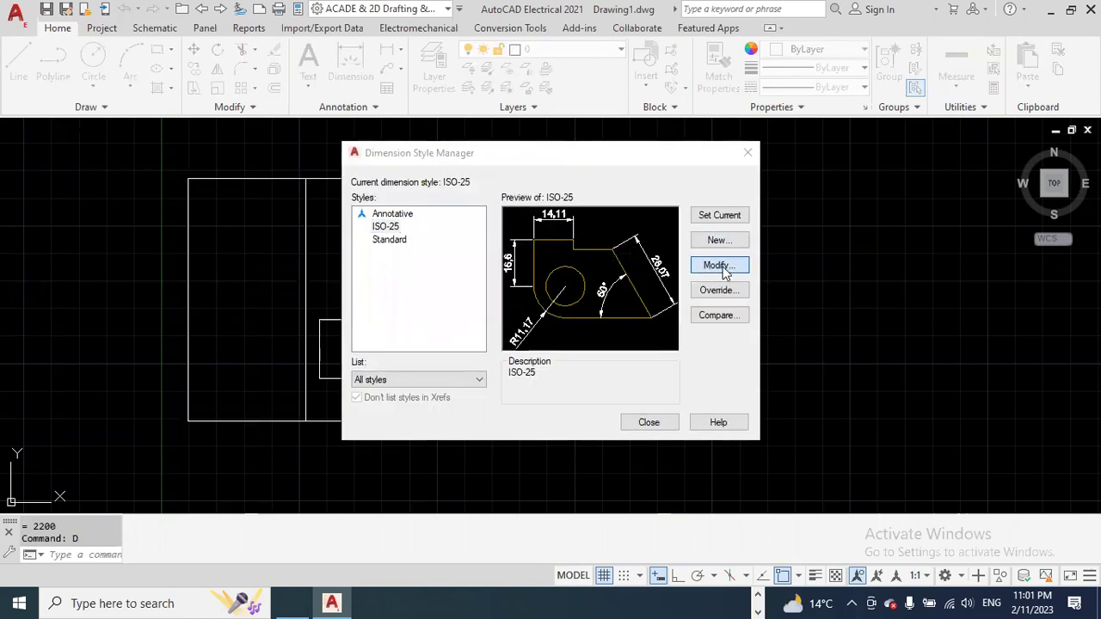
{"action": "key", "text": "Tab"}
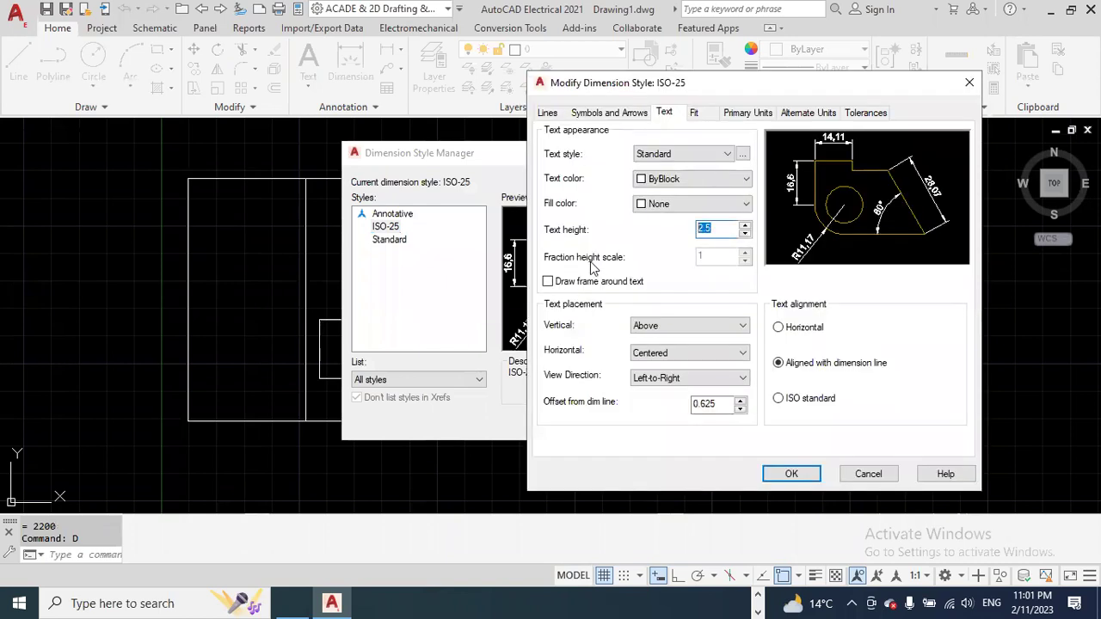
{"action": "type", "text": "10"}
{"action": "left_click", "coordinate": [786, 473]}
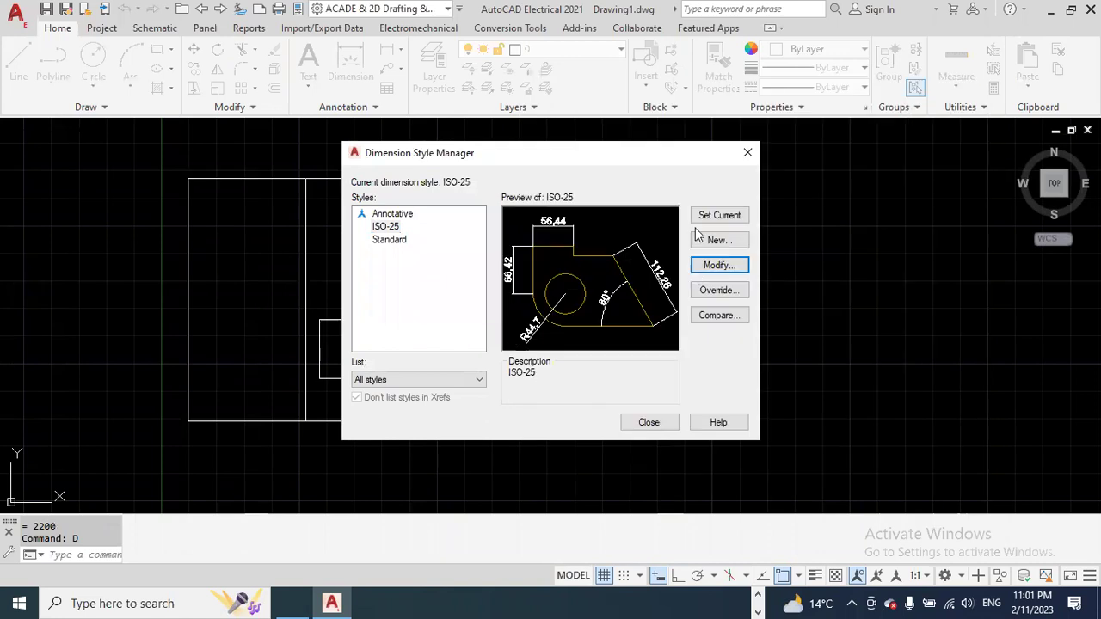
{"action": "left_click", "coordinate": [648, 423]}
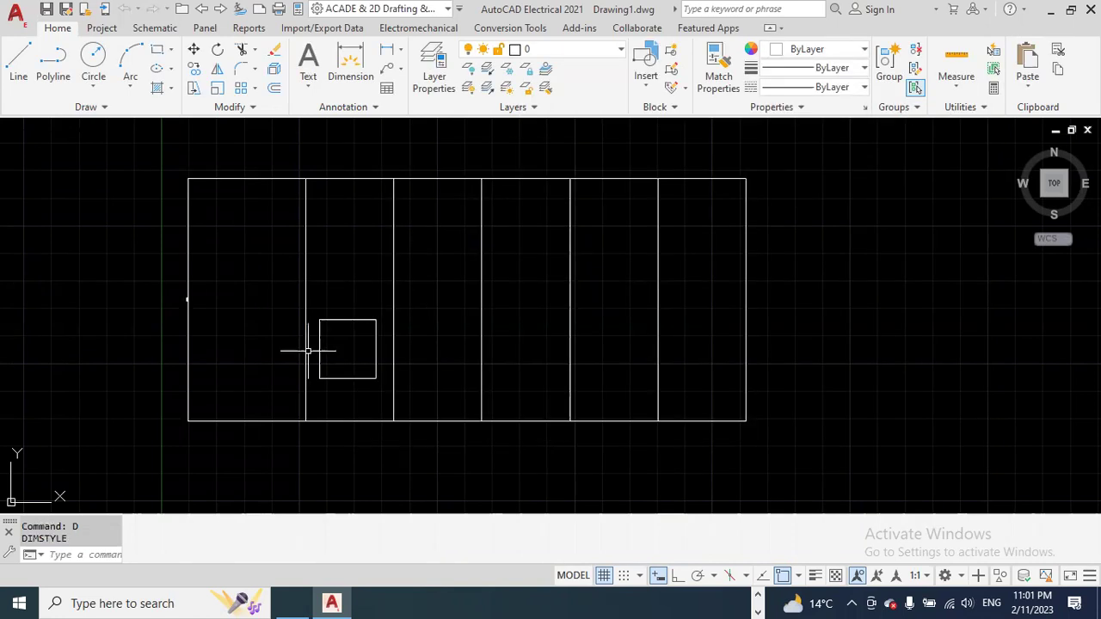
Raise the ISO-25 text height to 50 and make ISO-25 the current dimension style.
{"action": "type", "text": "d"}
{"action": "key", "text": "Return"}
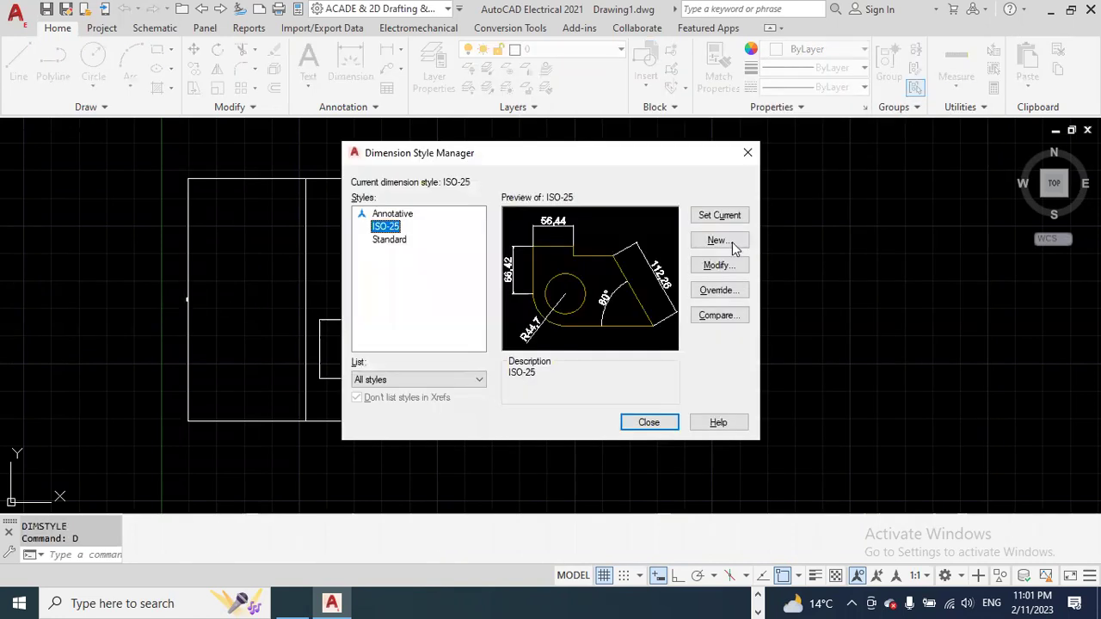
{"action": "left_click", "coordinate": [693, 266]}
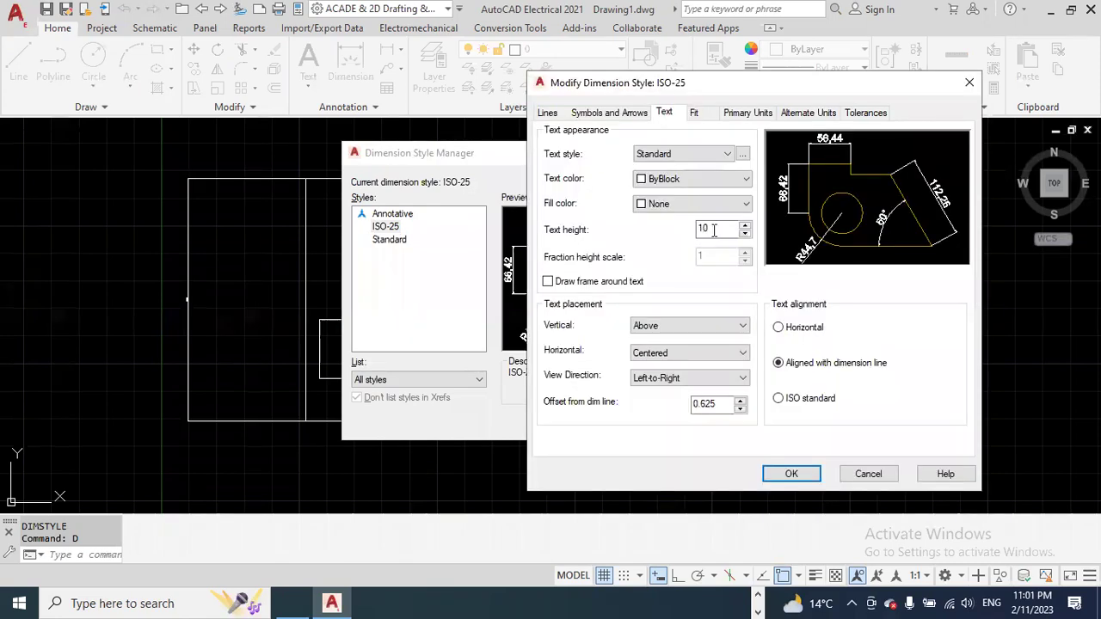
{"action": "double_click", "coordinate": [703, 228]}
{"action": "type", "text": "50"}
{"action": "key", "text": "Return"}
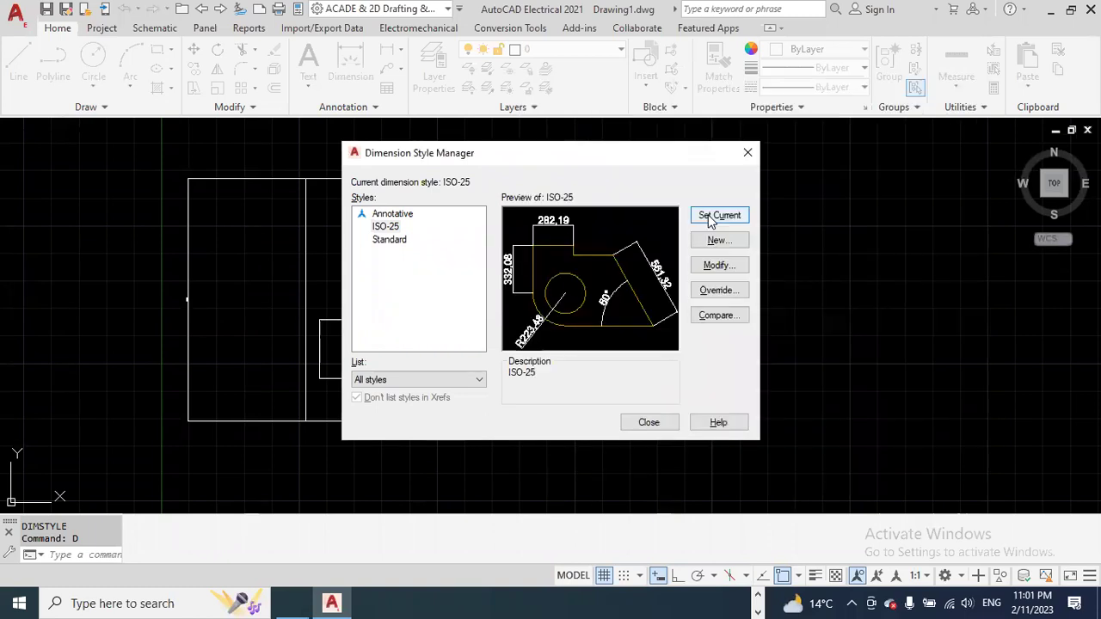
{"action": "left_click", "coordinate": [708, 220]}
{"action": "left_click", "coordinate": [657, 427]}
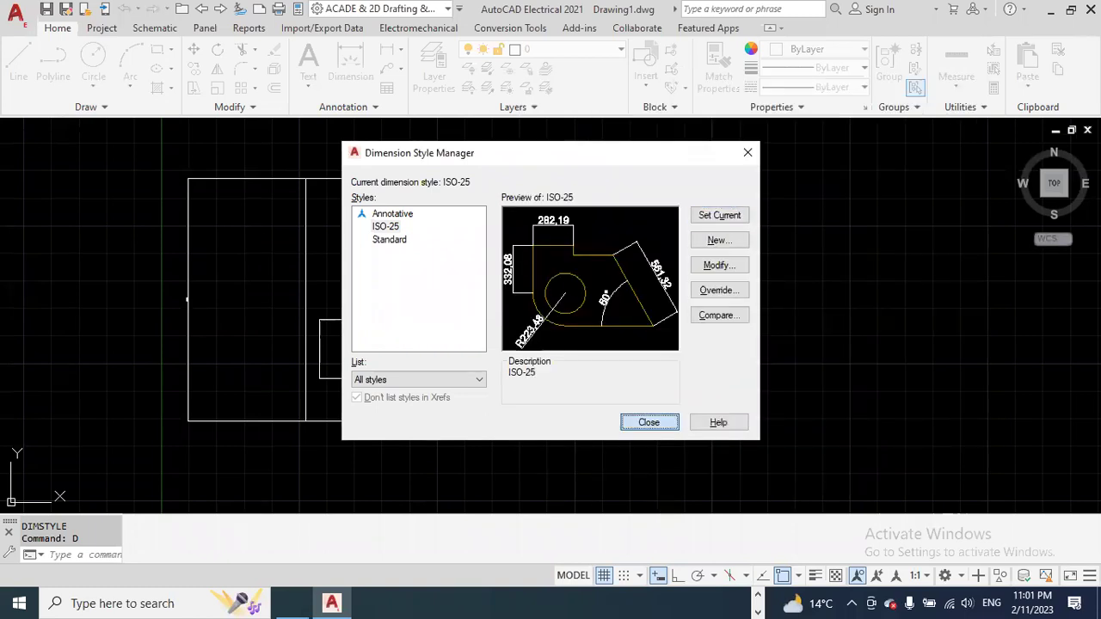
{"action": "scroll", "coordinate": [194, 336], "scroll_direction": "up", "scroll_amount": 2}
{"action": "scroll", "coordinate": [198, 310], "scroll_direction": "down", "scroll_amount": 1}
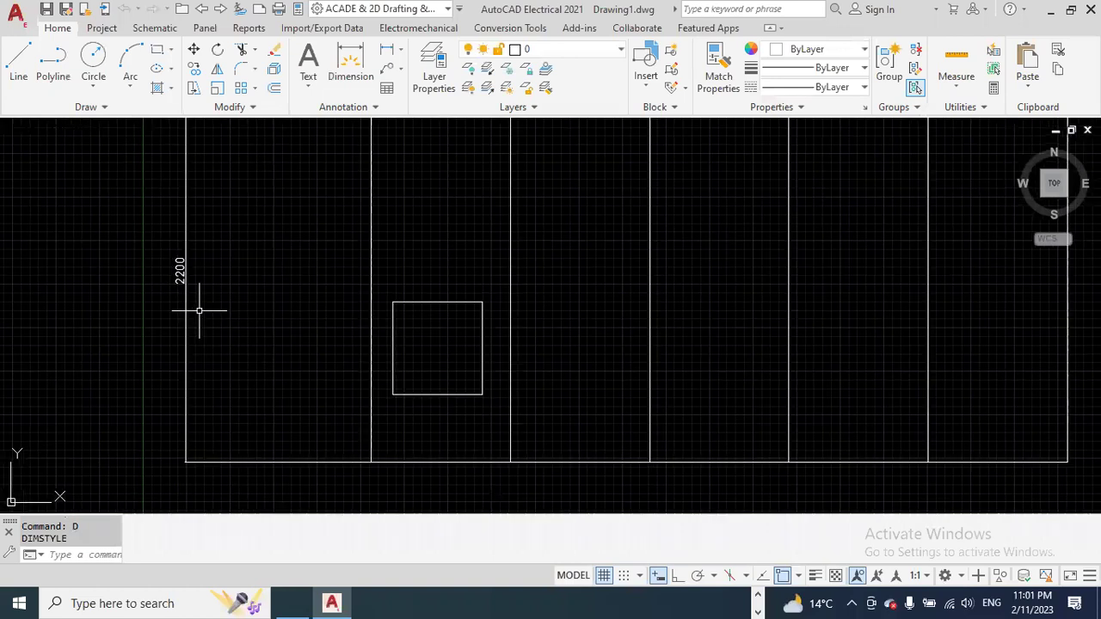
{"action": "scroll", "coordinate": [198, 310], "scroll_direction": "down", "scroll_amount": 2}
{"action": "left_click_drag", "start_coordinate": [221, 350], "coordinate": [216, 370]}
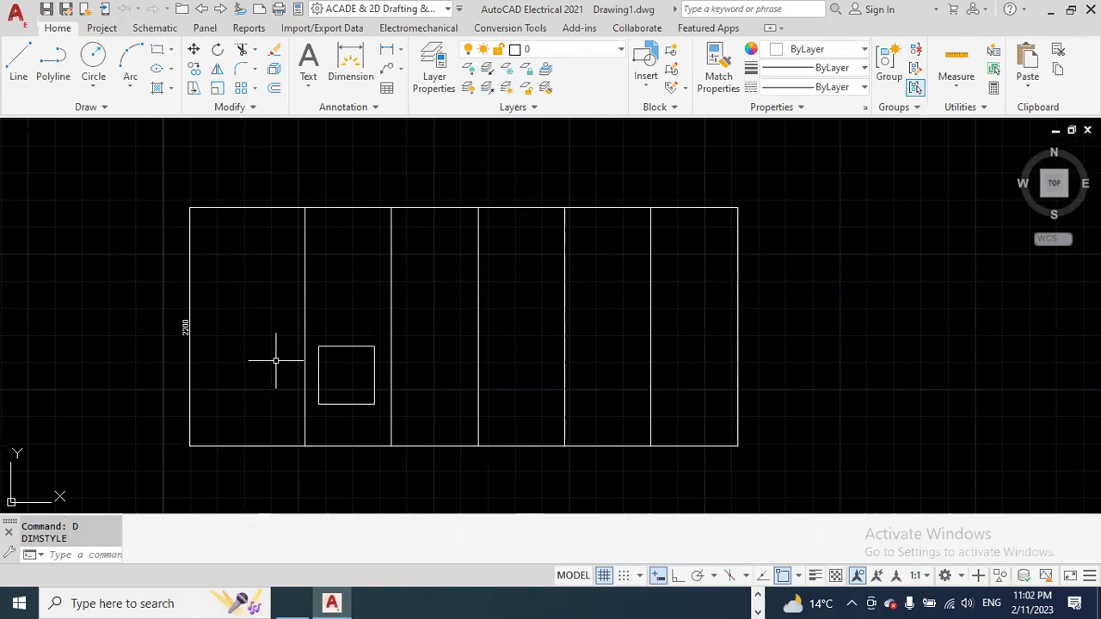
{"action": "scroll", "coordinate": [276, 361], "scroll_direction": "up", "scroll_amount": 2}
{"action": "scroll", "coordinate": [295, 302], "scroll_direction": "down", "scroll_amount": 2}
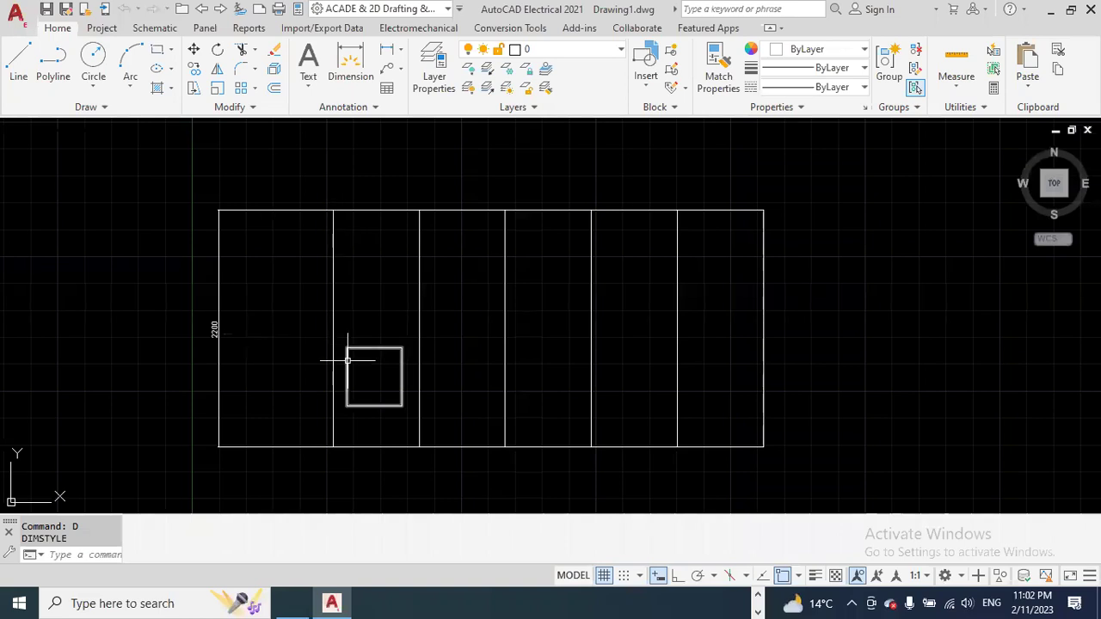
Draw the first L-shaped cable route from the square's top up and across to the frame's right edge.
{"action": "scroll", "coordinate": [352, 368], "scroll_direction": "up", "scroll_amount": 2}
{"action": "type", "text": "l"}
{"action": "key", "text": "Return"}
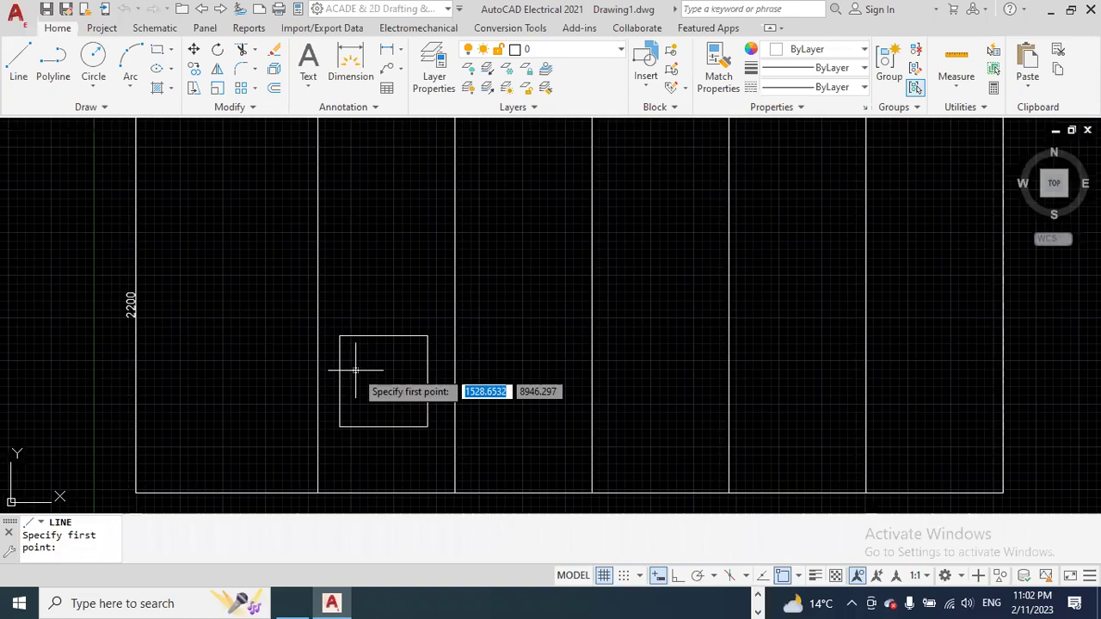
{"action": "left_click", "coordinate": [352, 350]}
{"action": "scroll", "coordinate": [290, 421], "scroll_direction": "down", "scroll_amount": 3}
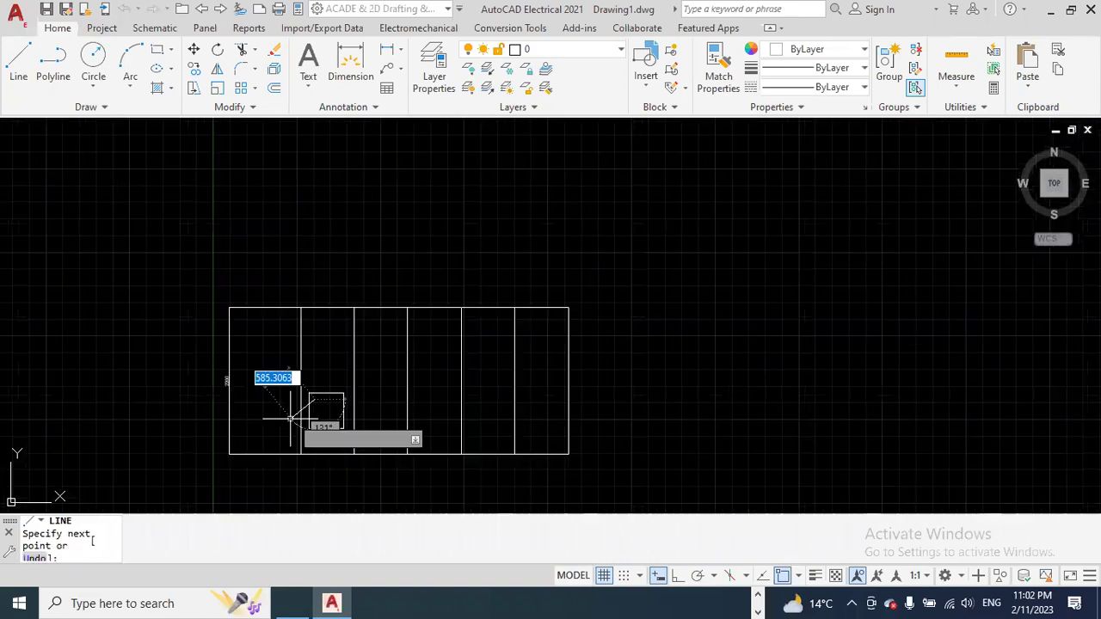
{"action": "left_click", "coordinate": [313, 317]}
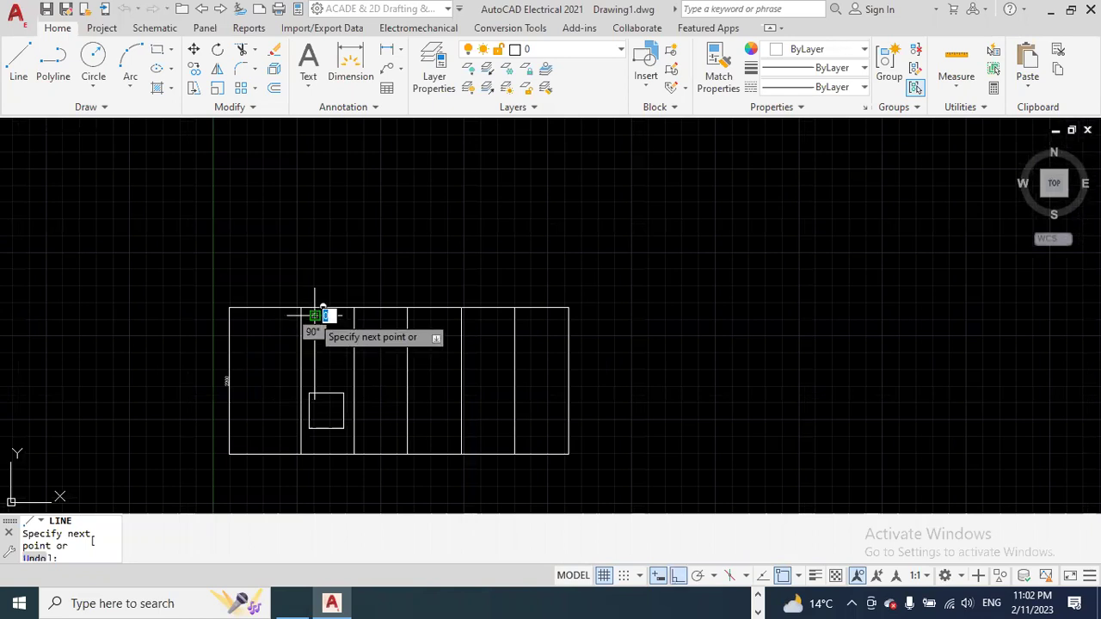
{"action": "key", "text": "F8"}
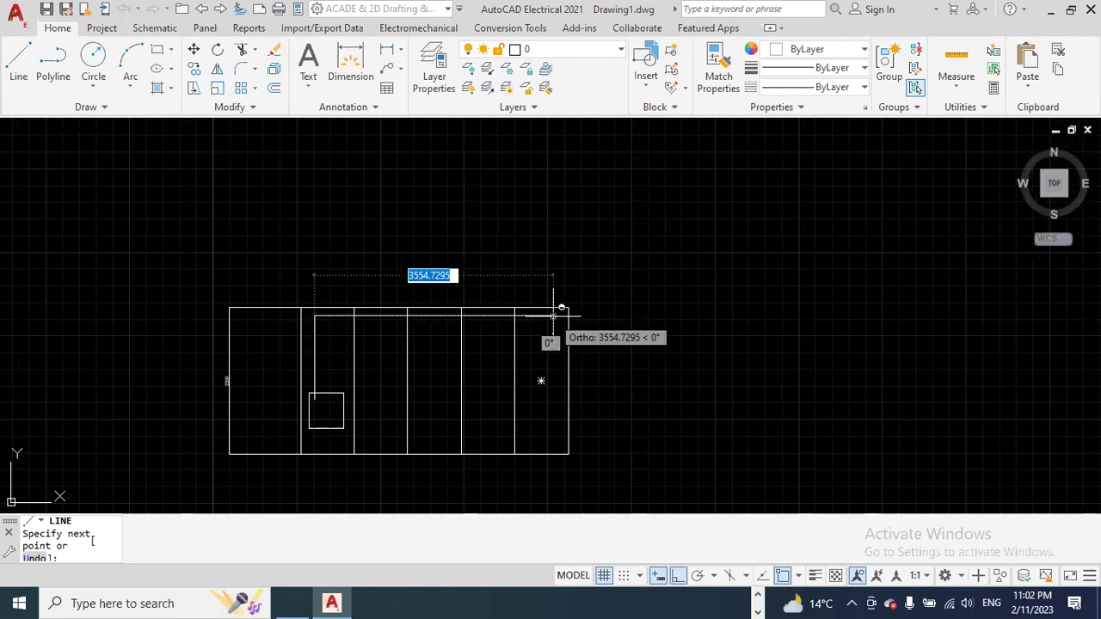
{"action": "left_click", "coordinate": [564, 316]}
{"action": "key", "text": "F8"}
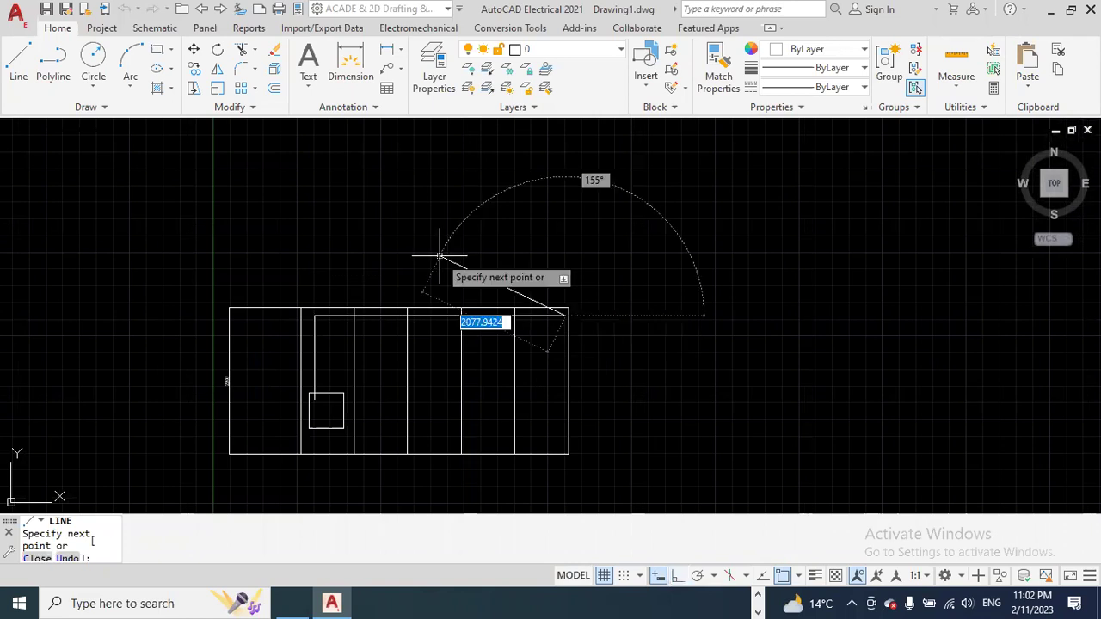
{"action": "key", "text": "Escape"}
Draw a second parallel L-shaped route from inside the square up and across near the right edge.
{"action": "key", "text": "Return"}
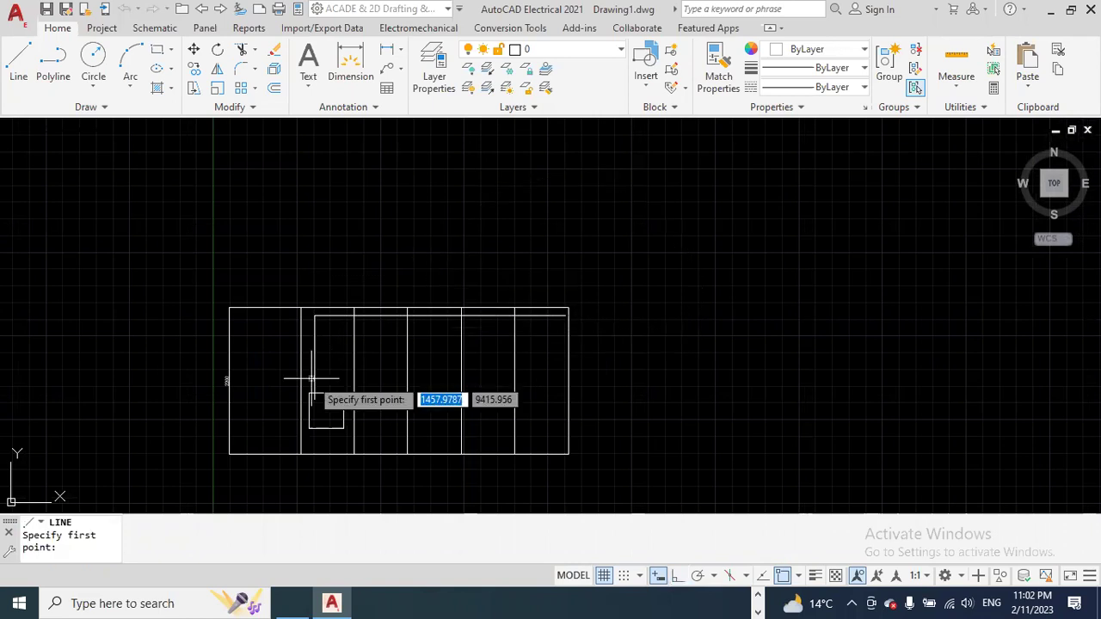
{"action": "scroll", "coordinate": [311, 379], "scroll_direction": "up", "scroll_amount": 5}
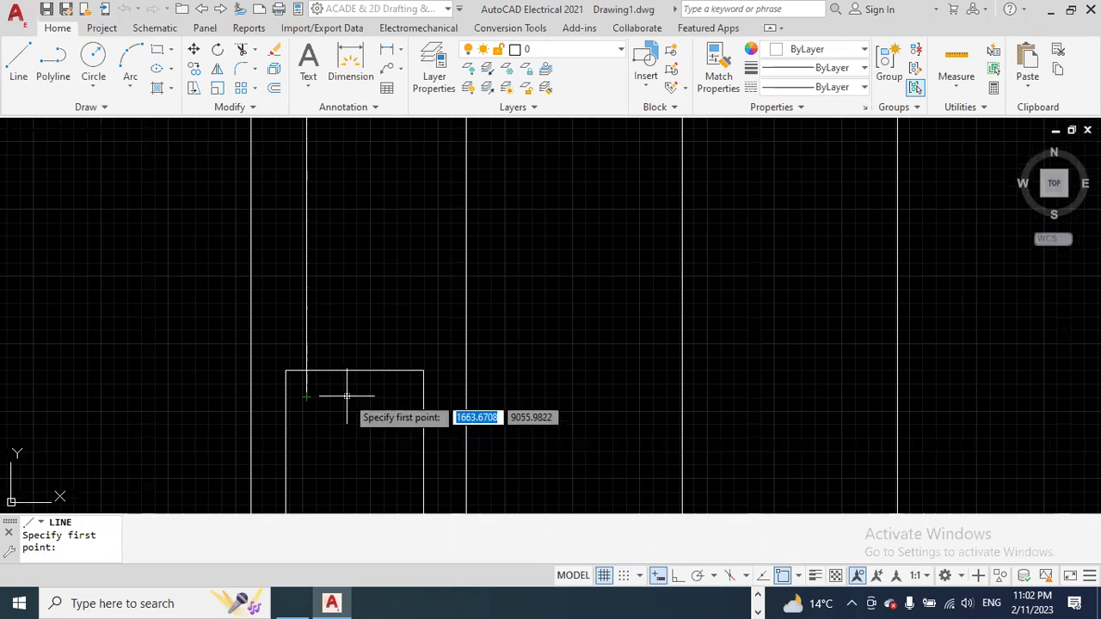
{"action": "left_click", "coordinate": [348, 394]}
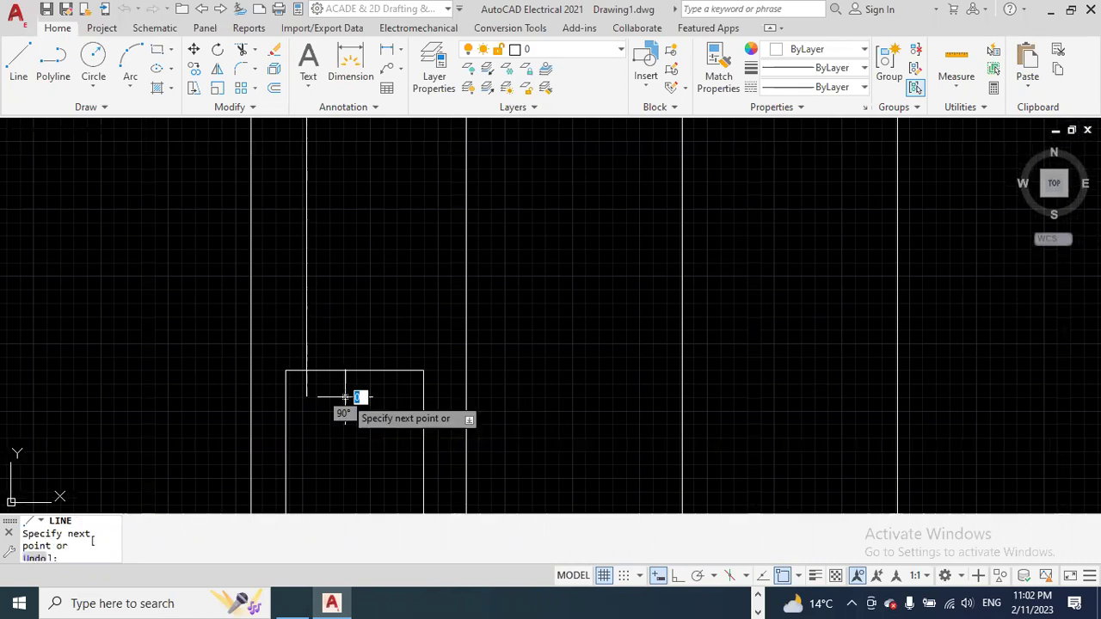
{"action": "scroll", "coordinate": [303, 451], "scroll_direction": "down", "scroll_amount": 5}
{"action": "key", "text": "F8"}
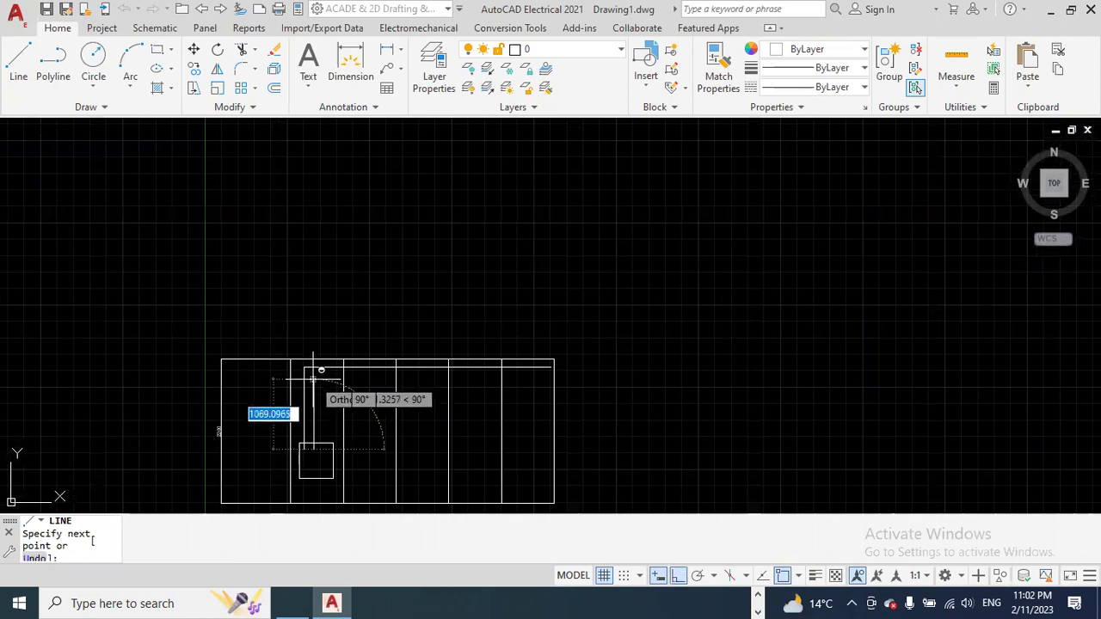
{"action": "left_click", "coordinate": [314, 378]}
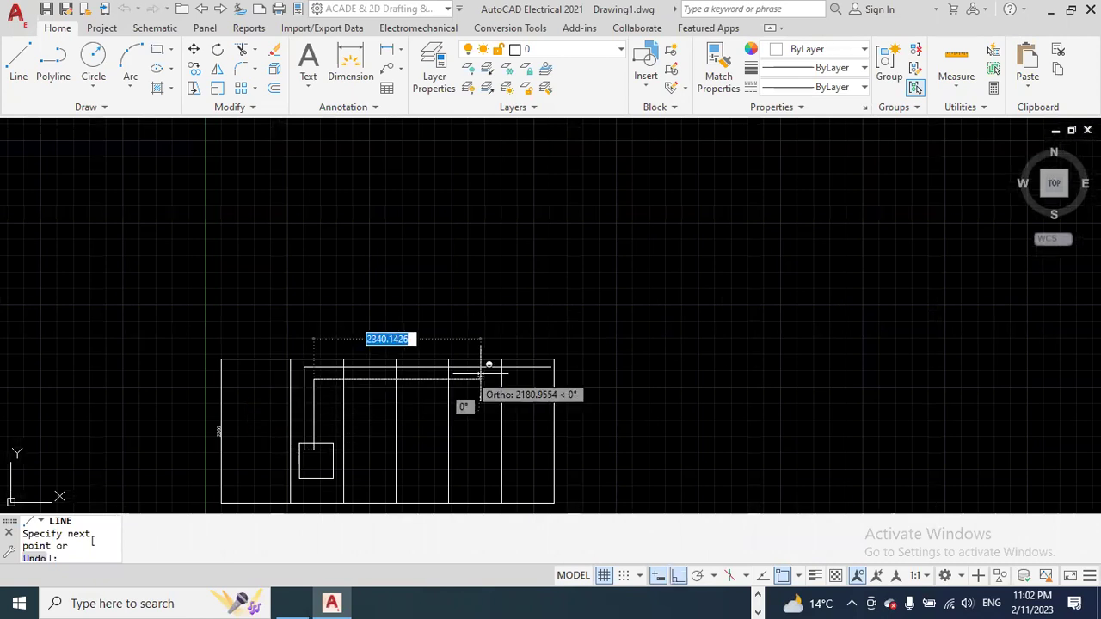
{"action": "left_click", "coordinate": [547, 376]}
{"action": "key", "text": "Escape"}
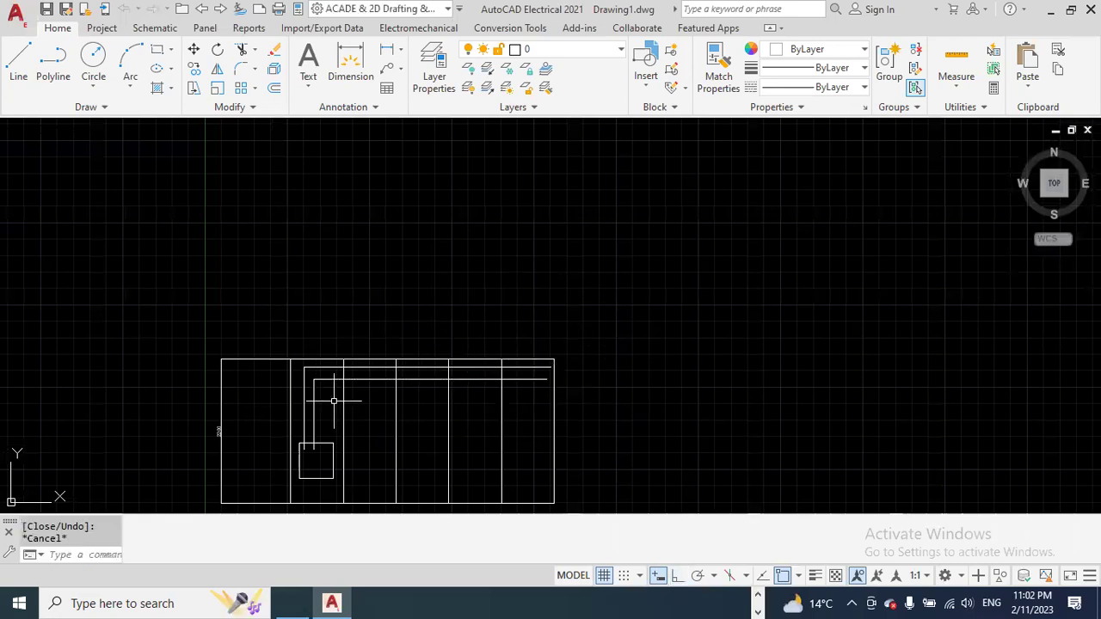
Draw a third parallel L-shaped route from the square up the bay and across the top.
{"action": "key", "text": "Return"}
{"action": "scroll", "coordinate": [317, 449], "scroll_direction": "up", "scroll_amount": 5}
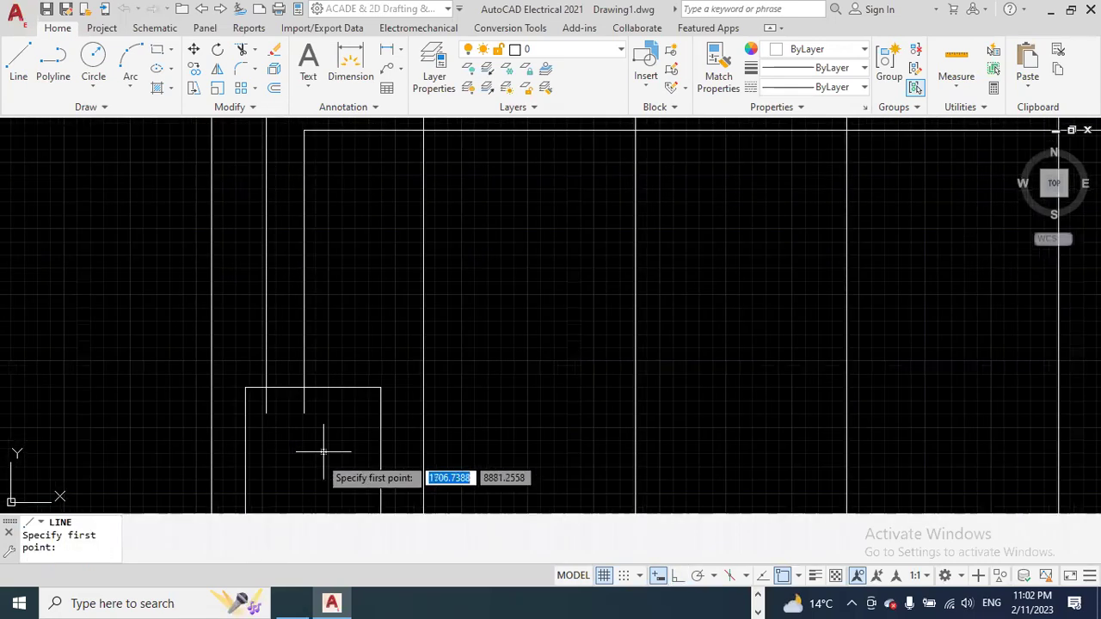
{"action": "left_click", "coordinate": [343, 406]}
{"action": "scroll", "coordinate": [319, 413], "scroll_direction": "down", "scroll_amount": 3}
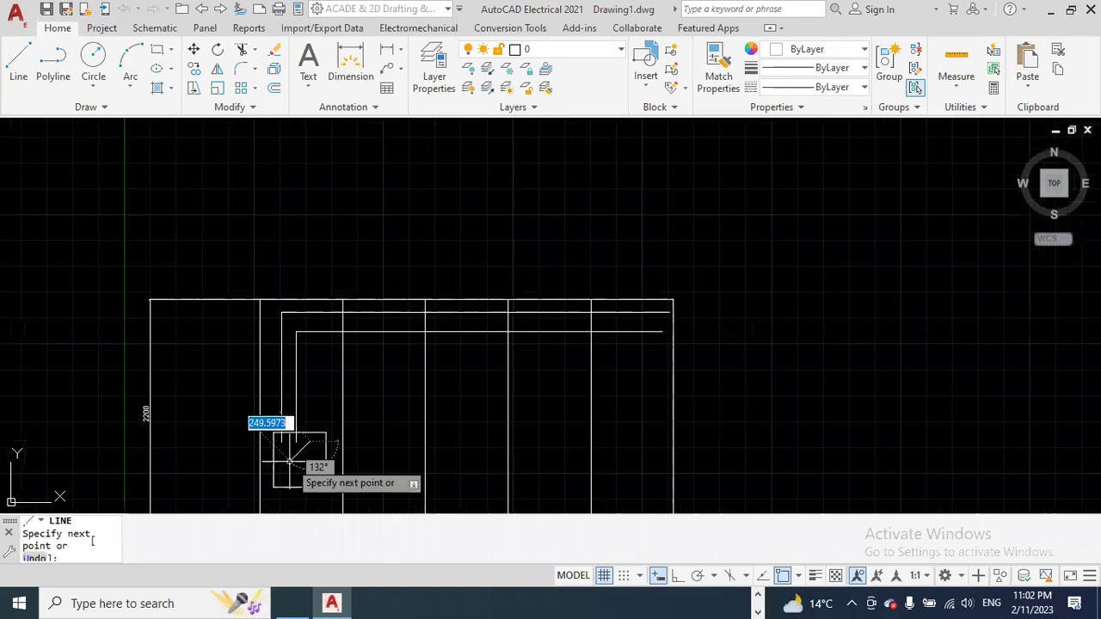
{"action": "scroll", "coordinate": [305, 404], "scroll_direction": "down", "scroll_amount": 2}
{"action": "key", "text": "F8"}
{"action": "left_click", "coordinate": [301, 390]}
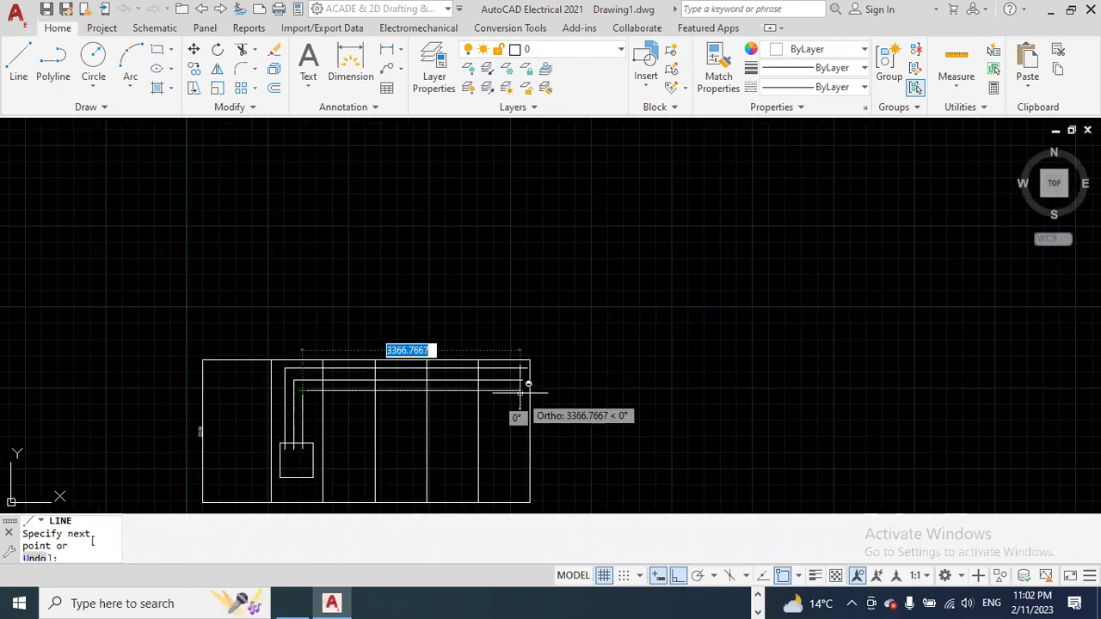
{"action": "left_click", "coordinate": [520, 389]}
{"action": "key", "text": "Escape"}
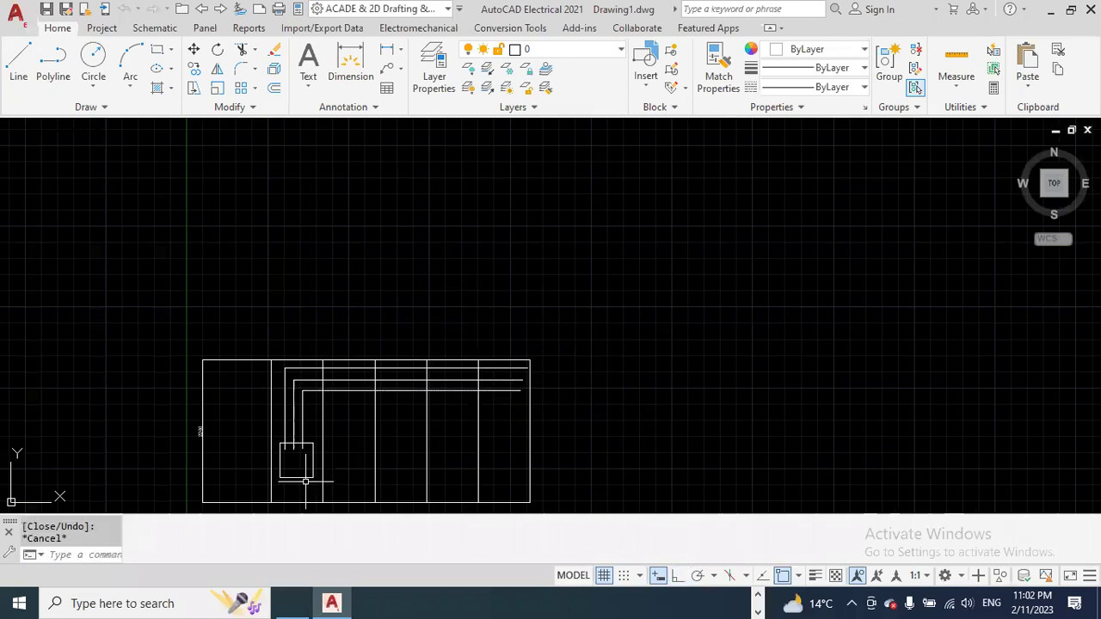
{"action": "scroll", "coordinate": [290, 487], "scroll_direction": "up", "scroll_amount": 2}
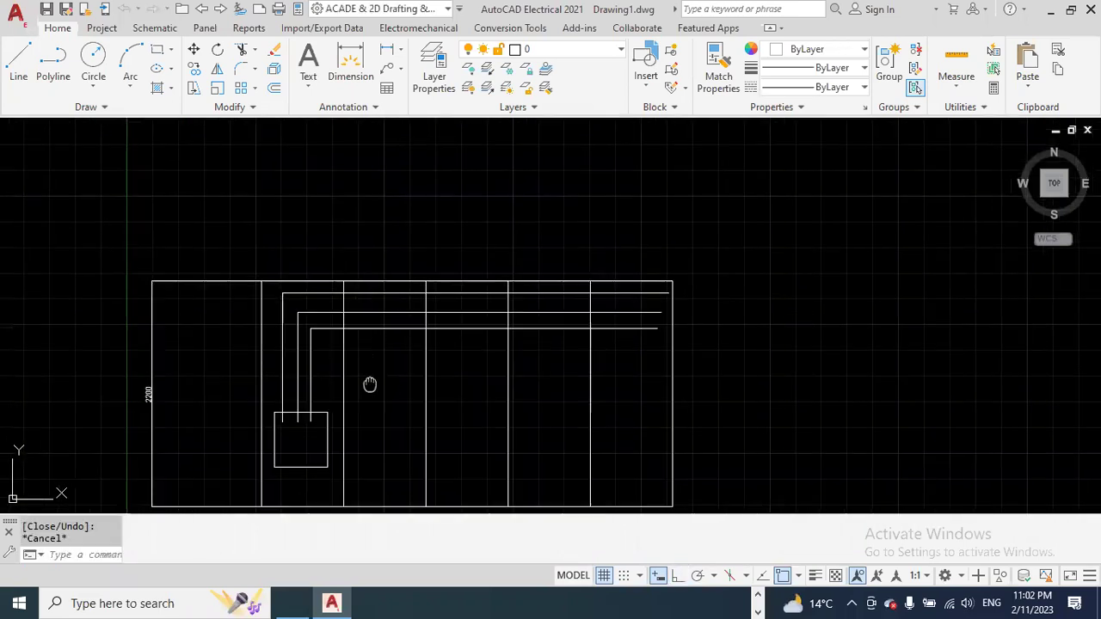
{"action": "left_click_drag", "start_coordinate": [368, 386], "coordinate": [410, 321]}
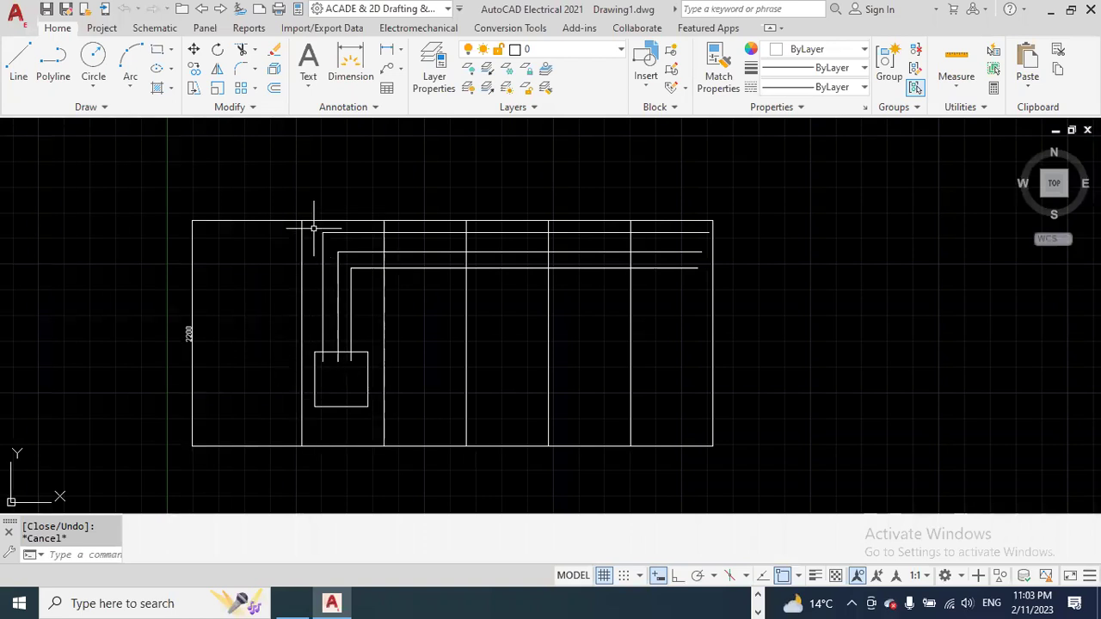
Dimension the width of the bay holding the square as 800, placed below the panel outline.
{"action": "left_click_drag", "start_coordinate": [438, 455], "coordinate": [418, 361]}
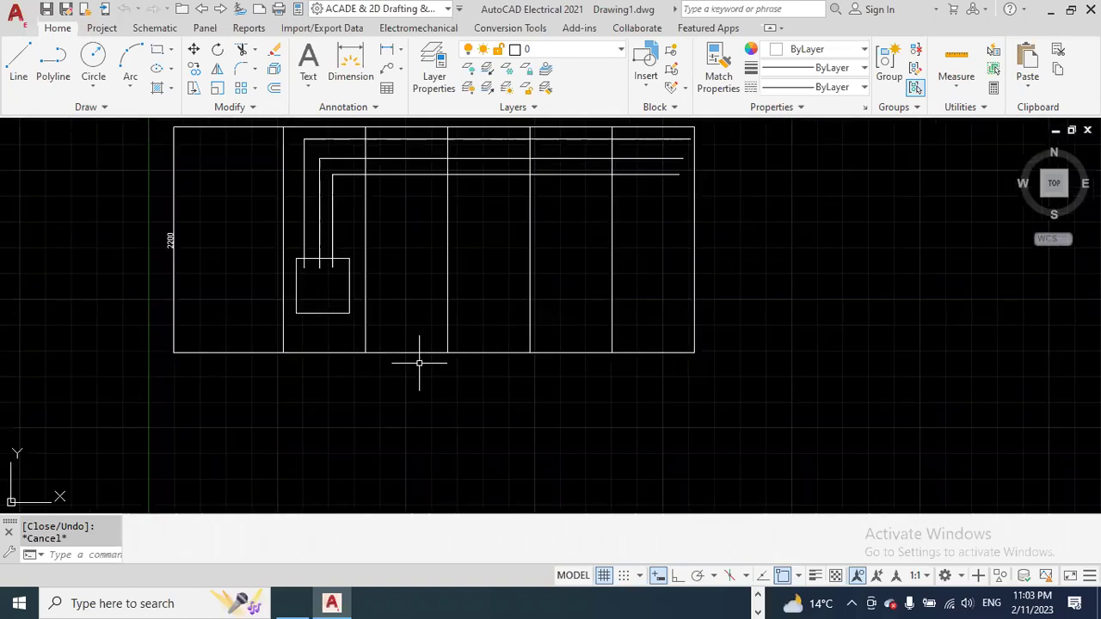
{"action": "type", "text": "dli"}
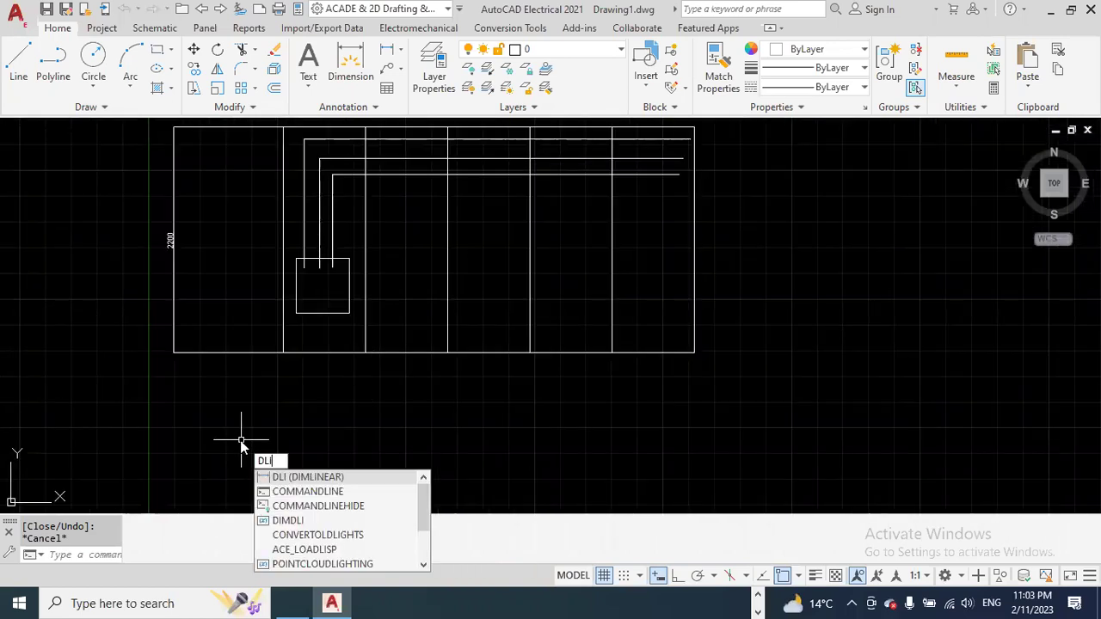
{"action": "key", "text": "Return"}
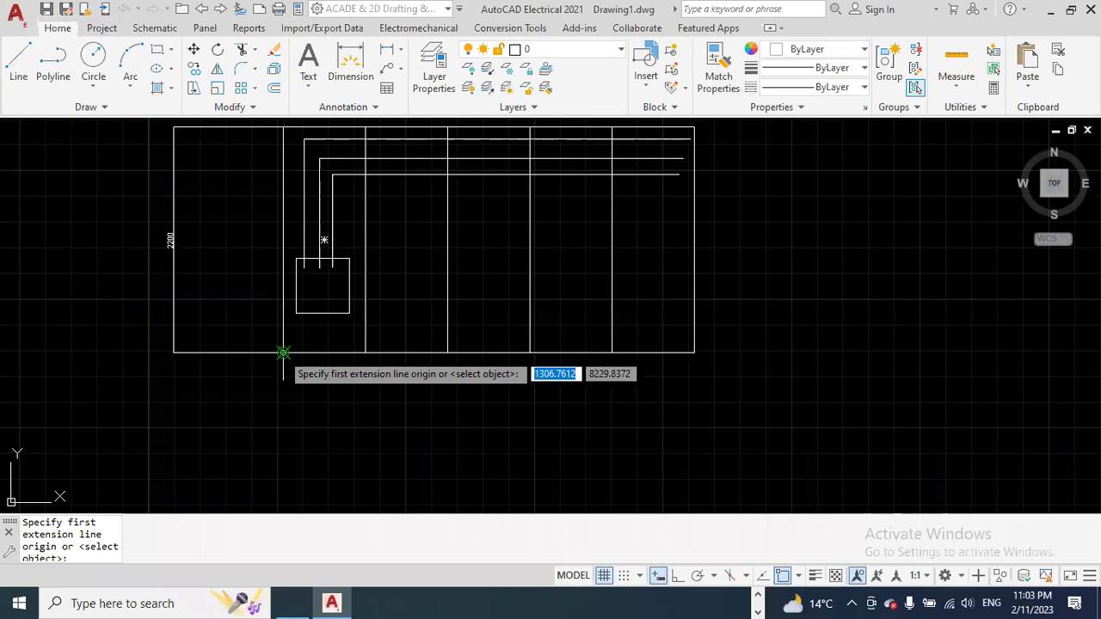
{"action": "left_click", "coordinate": [284, 347]}
{"action": "left_click", "coordinate": [366, 351]}
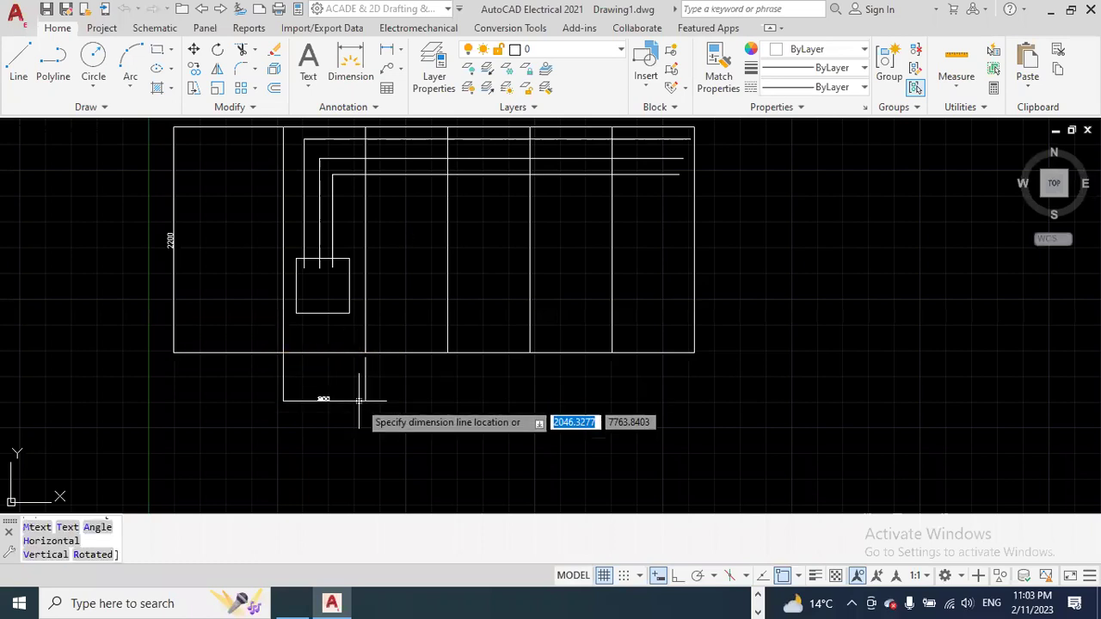
{"action": "left_click", "coordinate": [370, 400]}
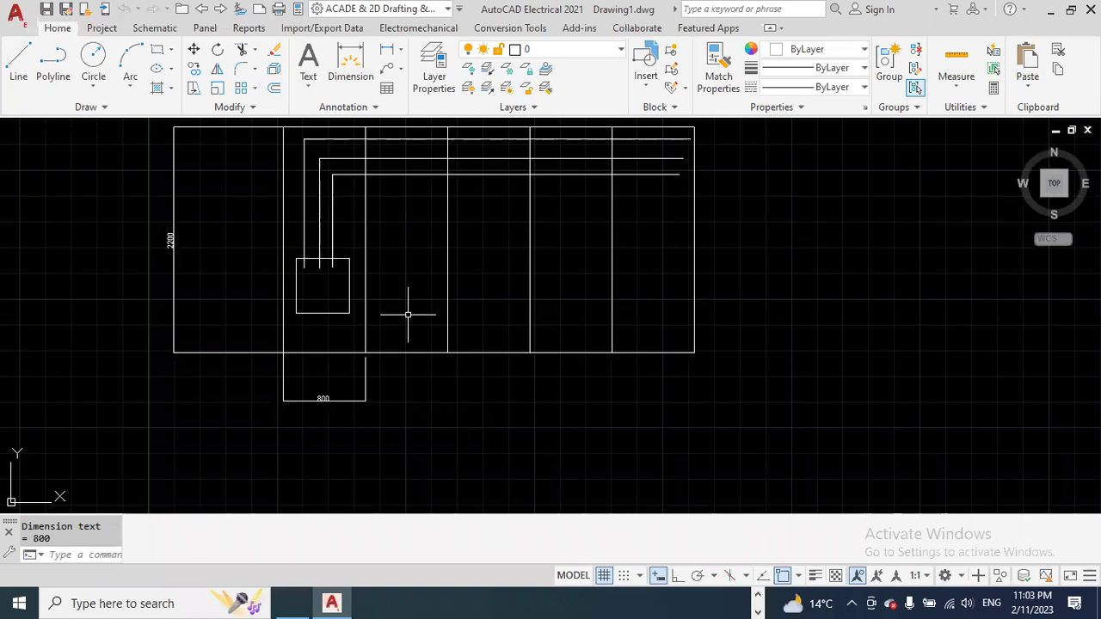
{"action": "left_click_drag", "start_coordinate": [418, 304], "coordinate": [440, 355]}
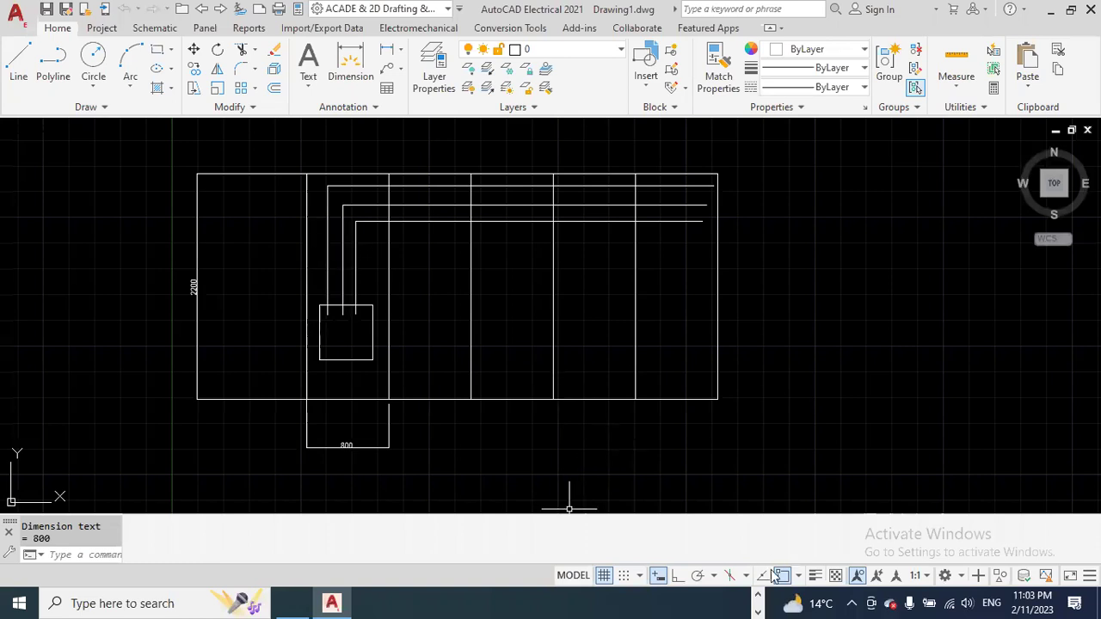
{"action": "left_click", "coordinate": [756, 594]}
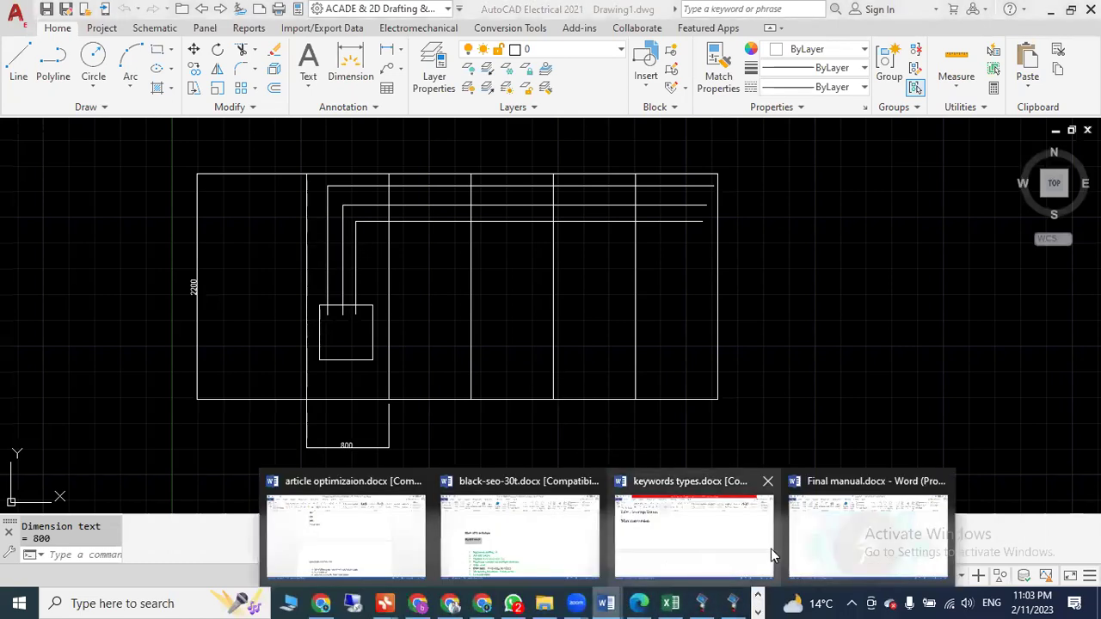
In Final manual.docx, add 'Length of Busbar = 1.2+4 = 5.2m' and 'Size of busbar = 2(100x10)' below the 5mm2 line.
{"action": "left_click", "coordinate": [875, 547]}
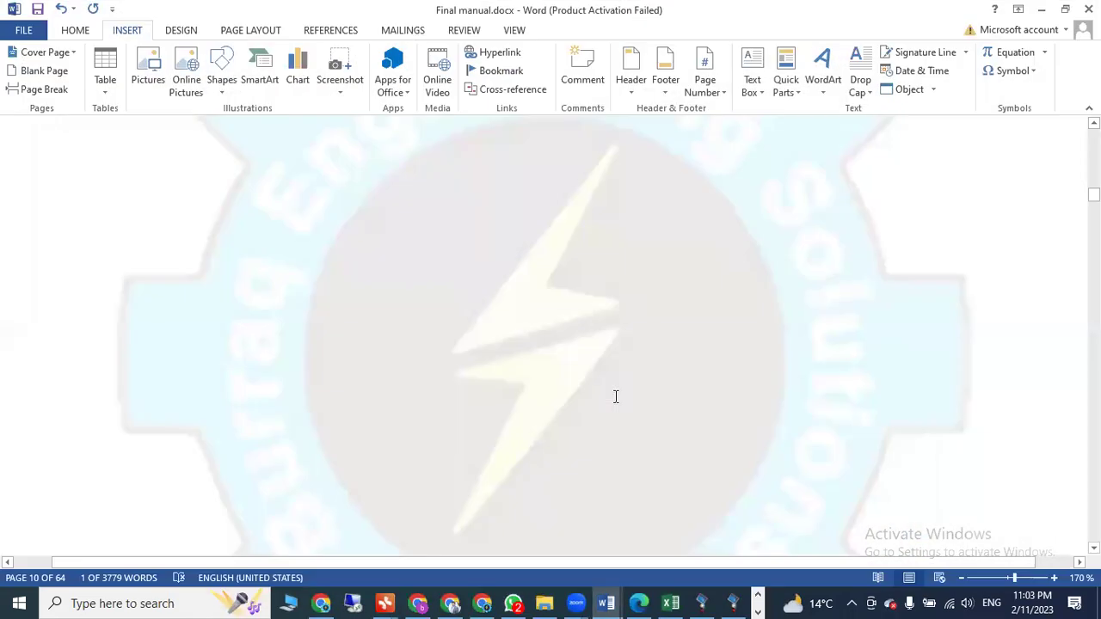
{"action": "left_click", "coordinate": [364, 408]}
{"action": "key", "text": "Return"}
{"action": "type", "text": "Leng"}
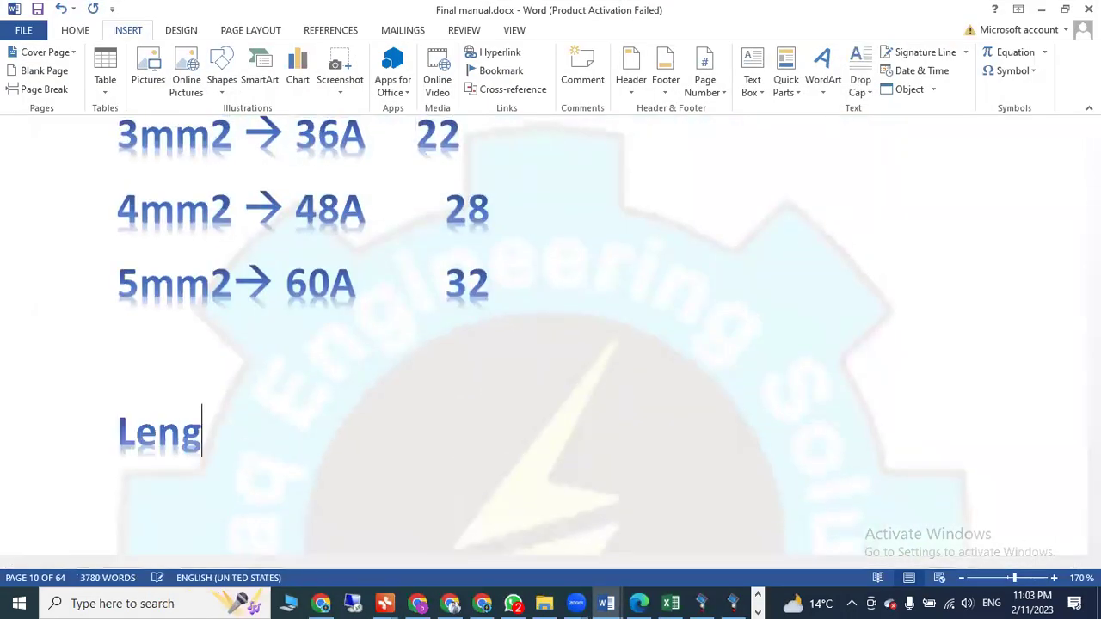
{"action": "type", "text": "th of Bu"}
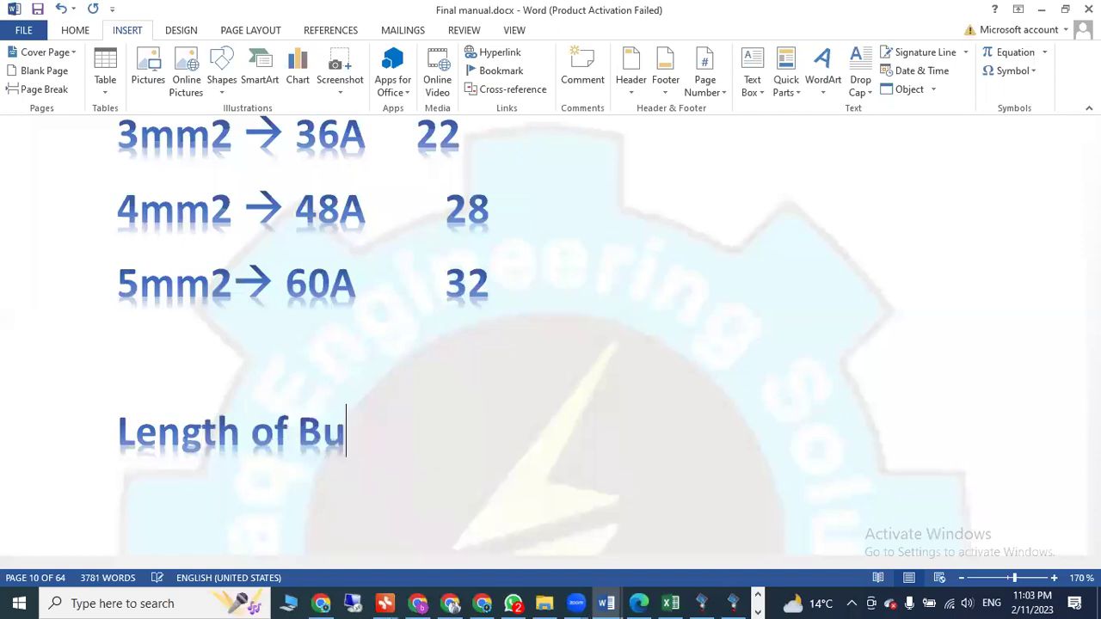
{"action": "type", "text": "sbar = 1.2+"}
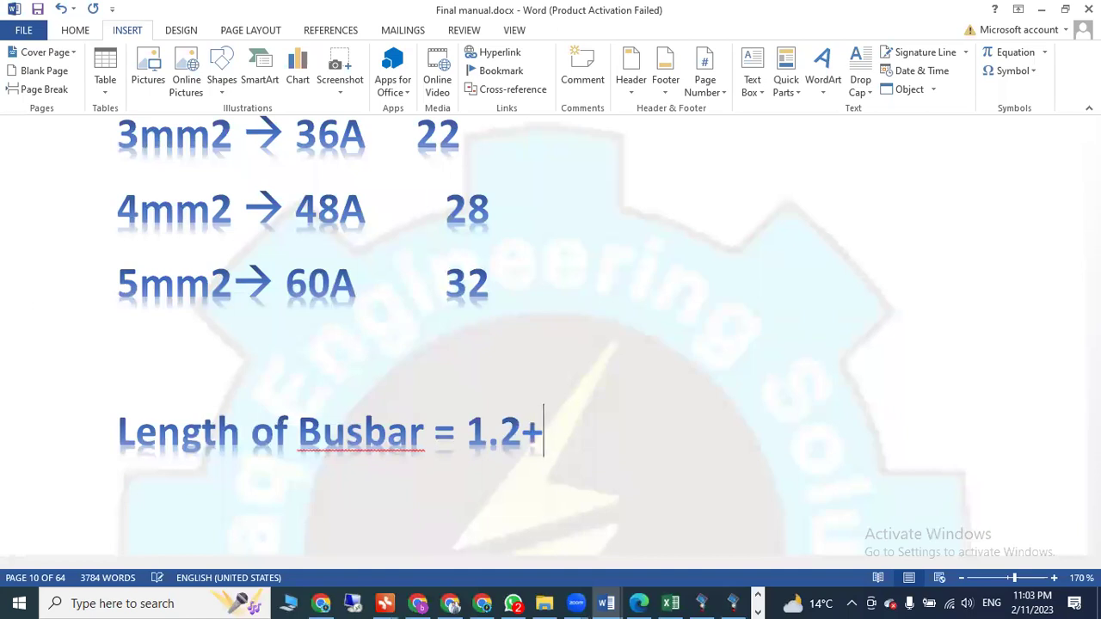
{"action": "type", "text": "4m"}
{"action": "key", "text": "BackSpace"}
{"action": "key", "text": "BackSpace"}
{"action": "type", "text": "= 5.2m"}
{"action": "key", "text": "Return"}
{"action": "type", "text": "S"}
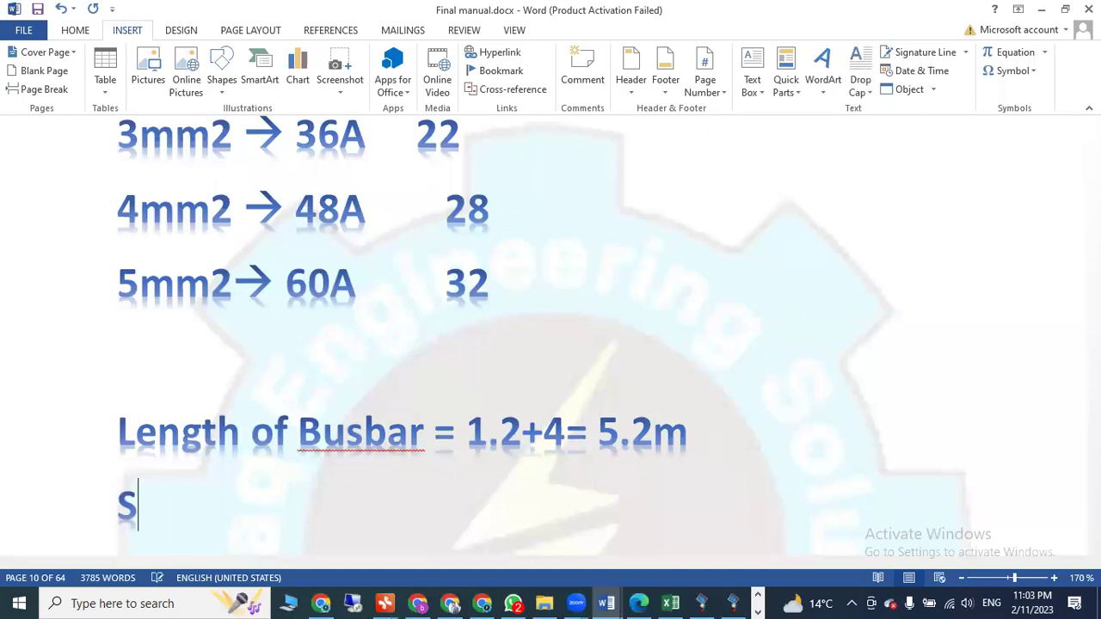
{"action": "type", "text": "ize of bu"}
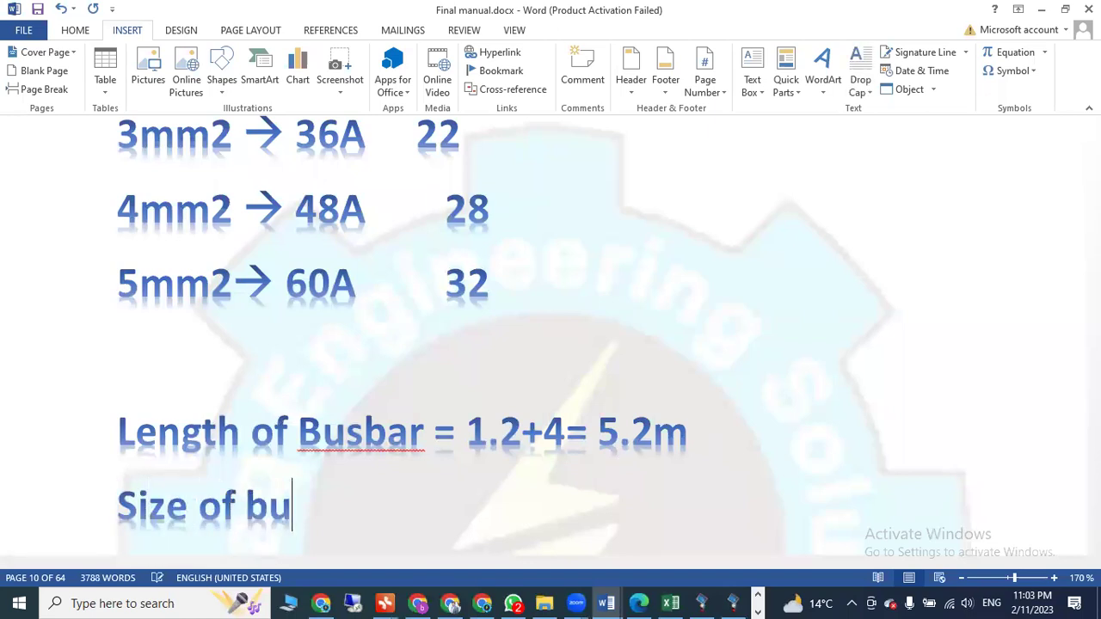
{"action": "type", "text": "sbar = 2(1)"}
{"action": "key", "text": "Left"}
{"action": "type", "text": "100x10"}
{"action": "key", "text": "Right"}
{"action": "key", "text": "Return"}
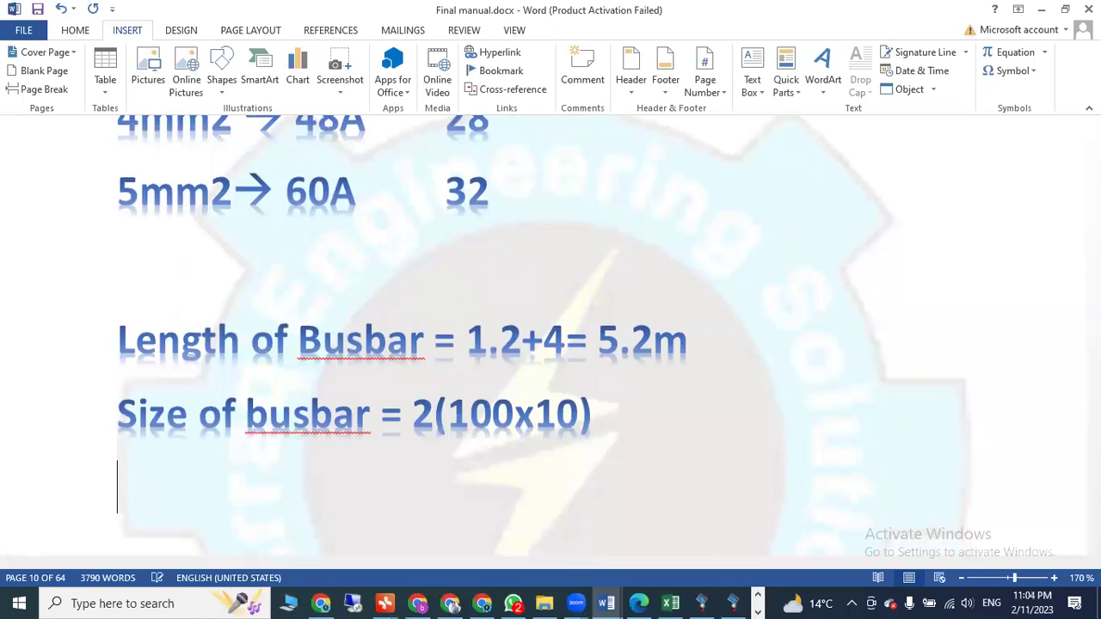
Add the formula 'Kg= 1.1 x length of busbar x no of strips x kg/m' and start 'Kg= 1.1 x 5.2 x 6 x'.
{"action": "type", "text": "Kg= 1.1 x length of "}
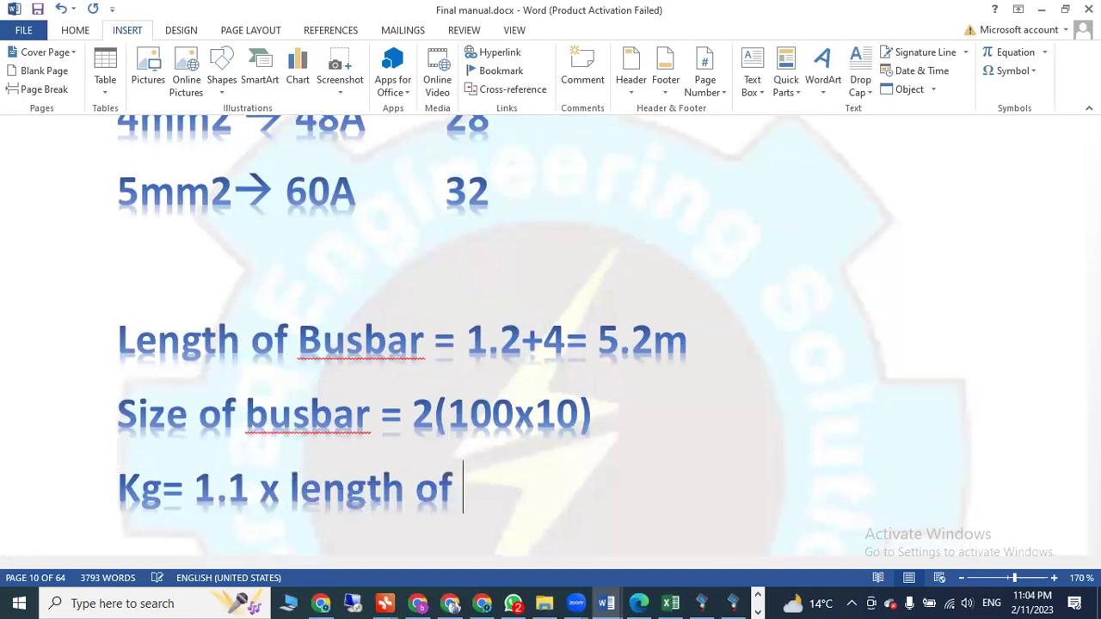
{"action": "type", "text": "busbar "}
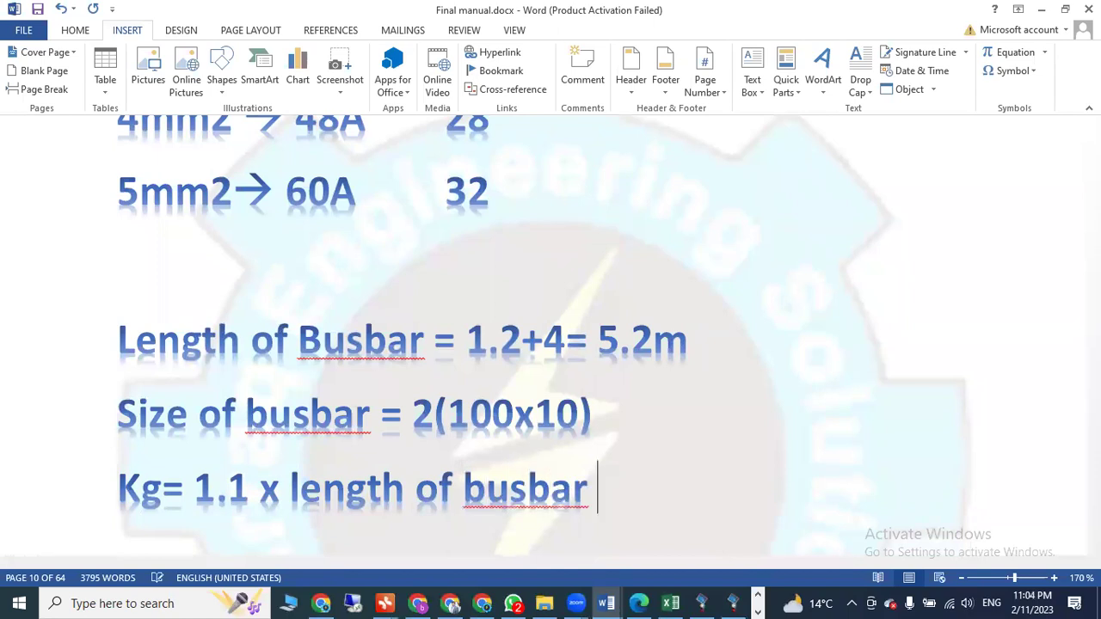
{"action": "type", "text": "x no od"}
{"action": "key", "text": "BackSpace"}
{"action": "type", "text": "f str"}
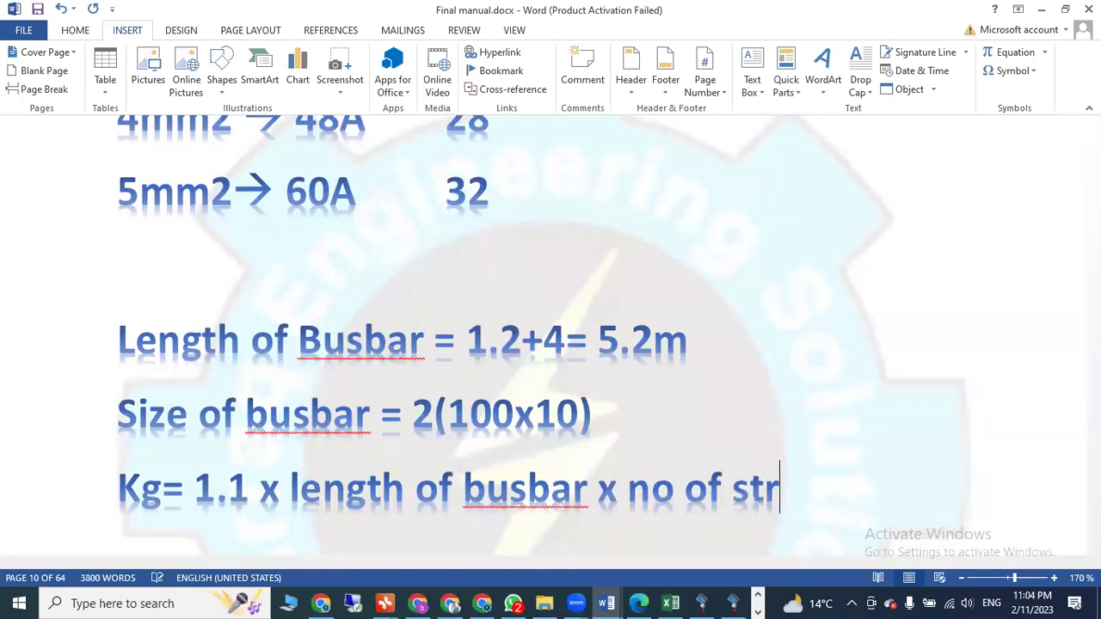
{"action": "type", "text": "ipsx"}
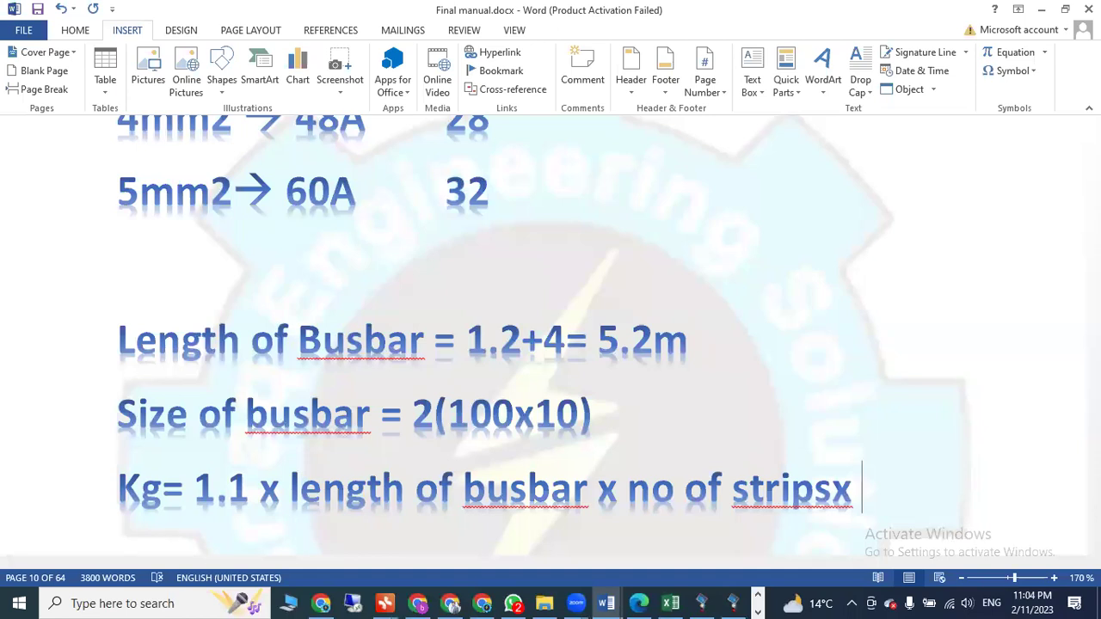
{"action": "type", "text": "kg/m"}
{"action": "key", "text": "Return"}
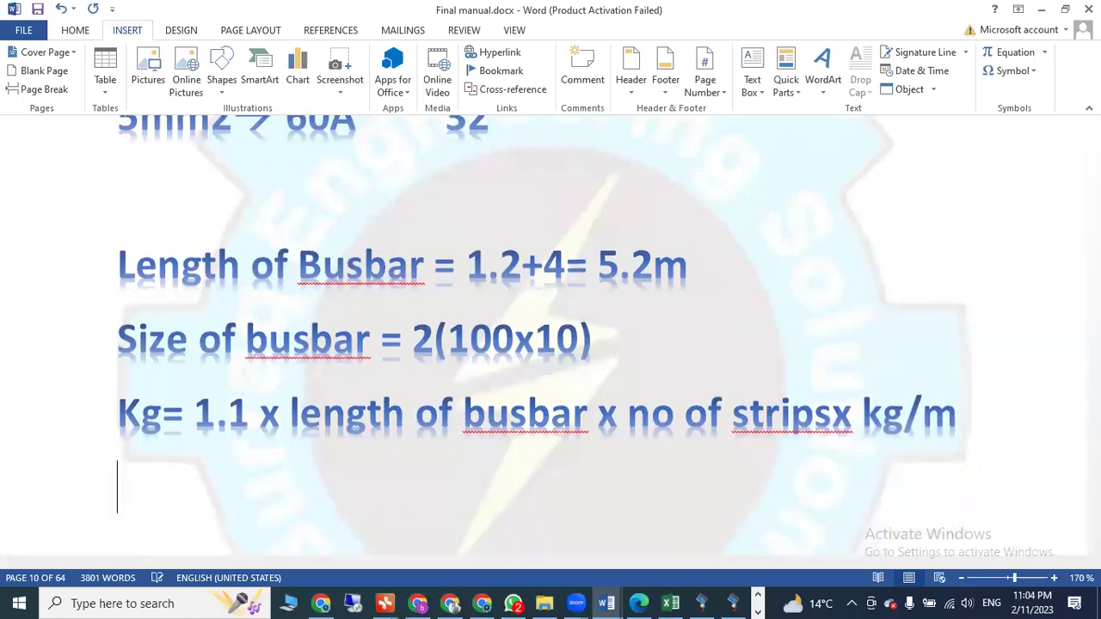
{"action": "type", "text": "Kg= "}
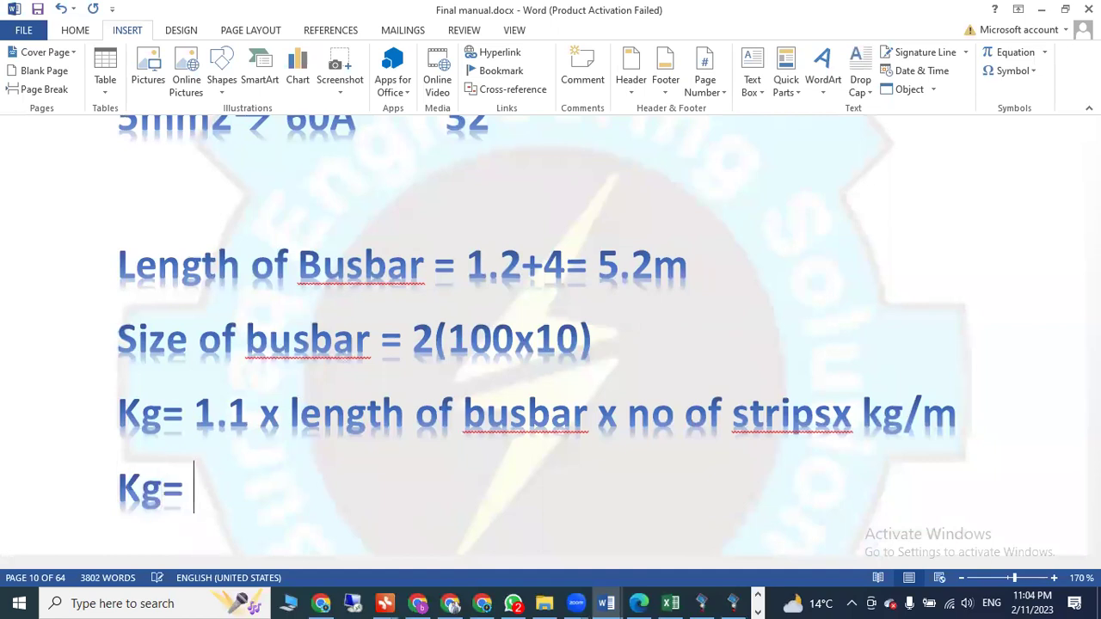
{"action": "type", "text": "1.1 x 5.2"}
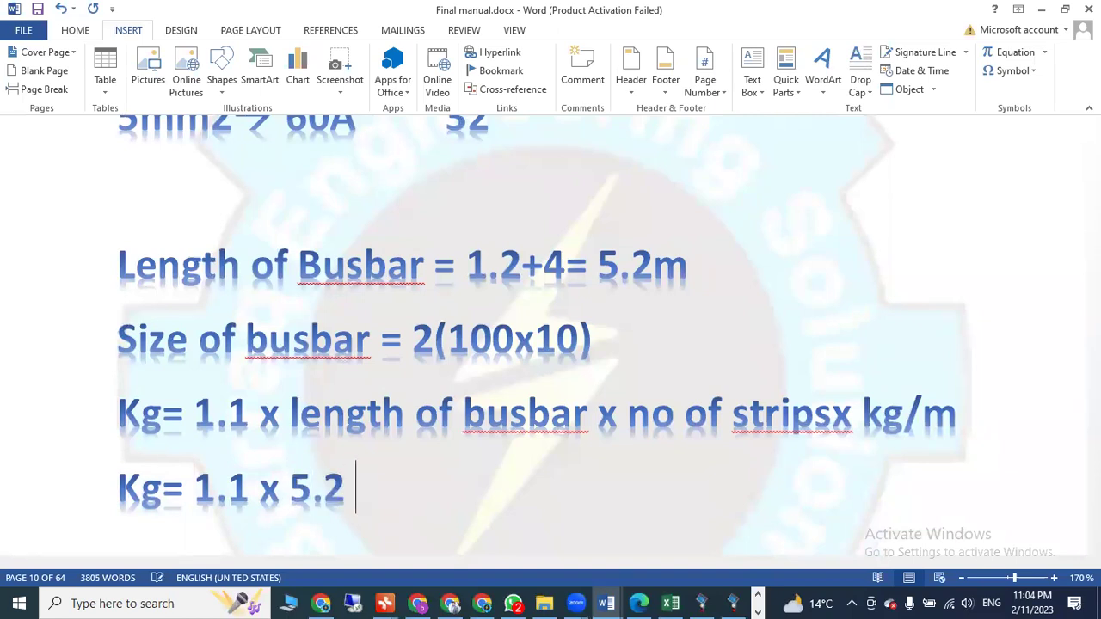
{"action": "type", "text": " x"}
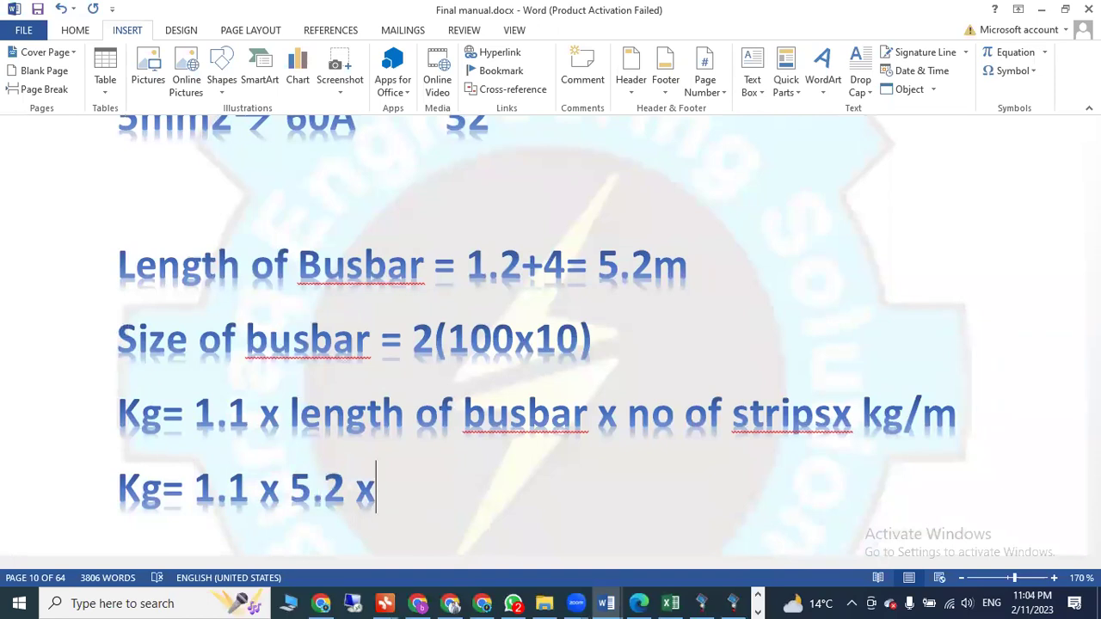
{"action": "left_click_drag", "start_coordinate": [409, 346], "coordinate": [433, 348]}
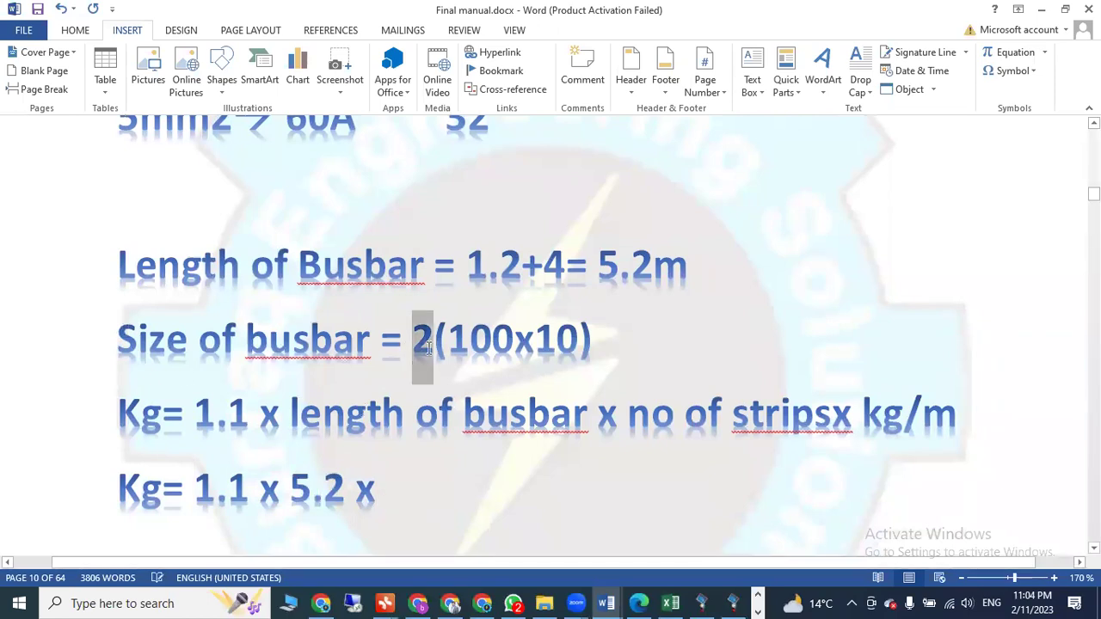
{"action": "left_click", "coordinate": [438, 501]}
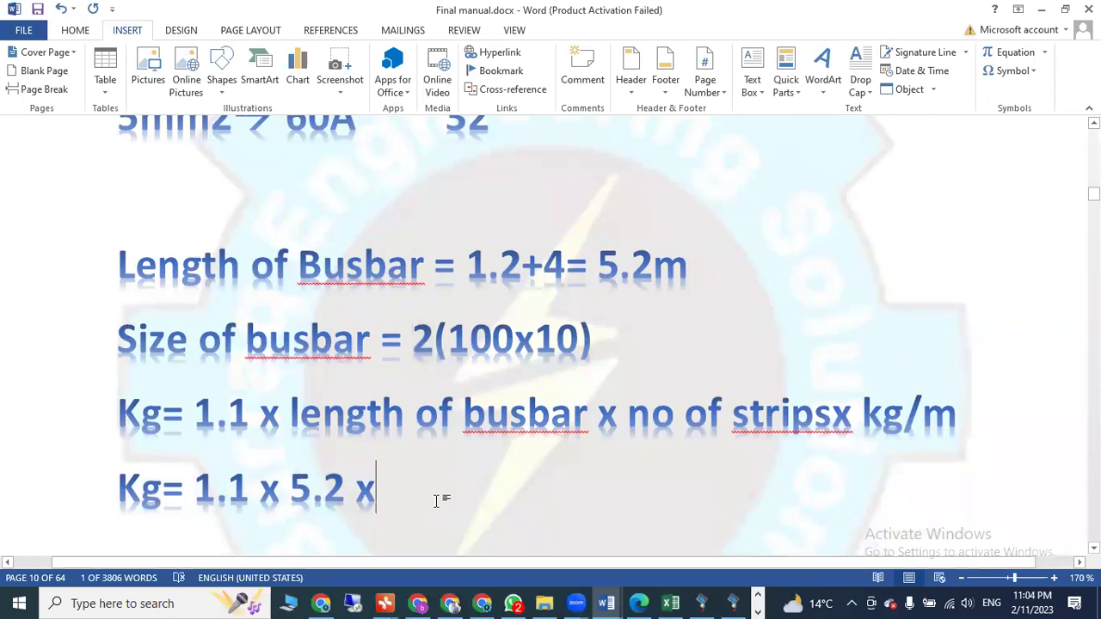
{"action": "type", "text": "6 x"}
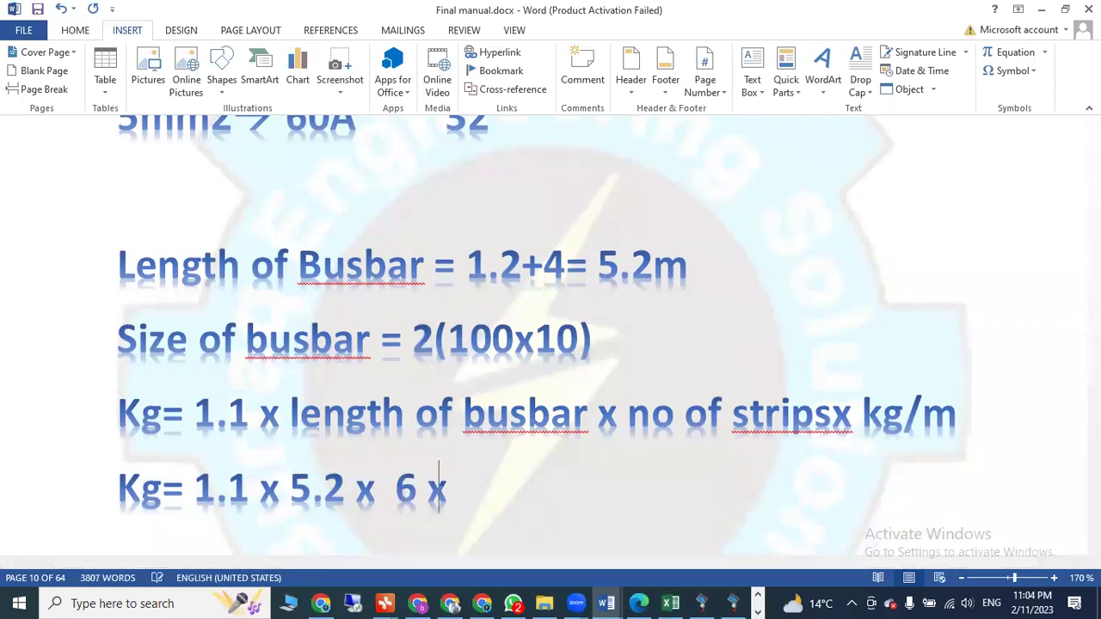
{"action": "right_click", "coordinate": [717, 442]}
{"action": "left_click", "coordinate": [920, 426]}
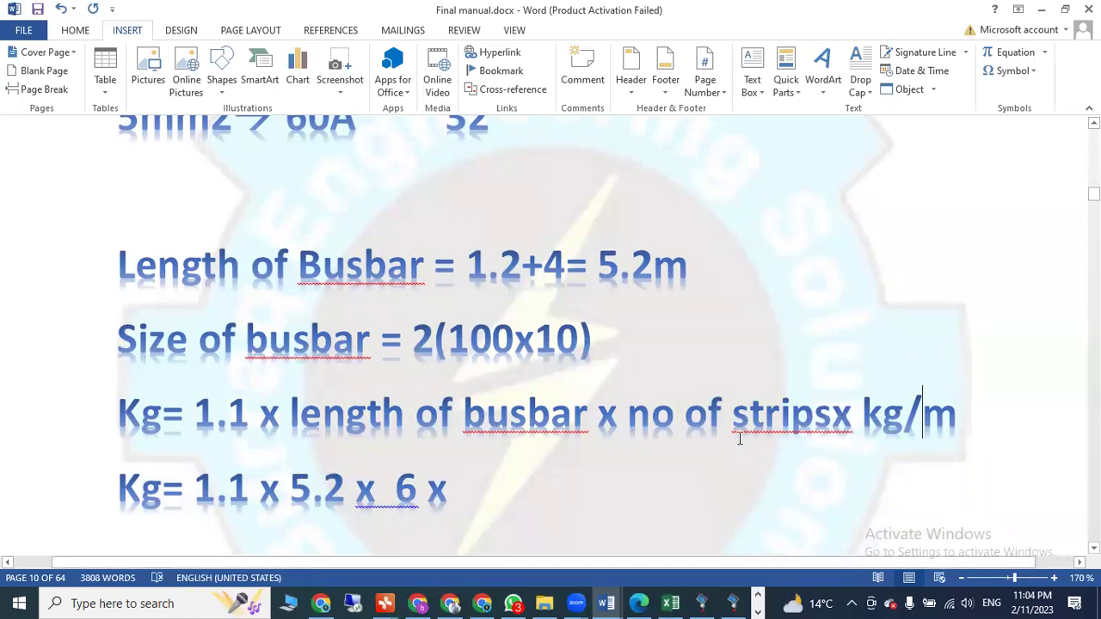
{"action": "left_click", "coordinate": [638, 603]}
Find the 8.90 kg/m weight for 100X10 busbar in scan.pdf, then return to Word after '6 x'.
{"action": "scroll", "coordinate": [299, 391], "scroll_direction": "down", "scroll_amount": 2}
{"action": "scroll", "coordinate": [299, 391], "scroll_direction": "down", "scroll_amount": 3}
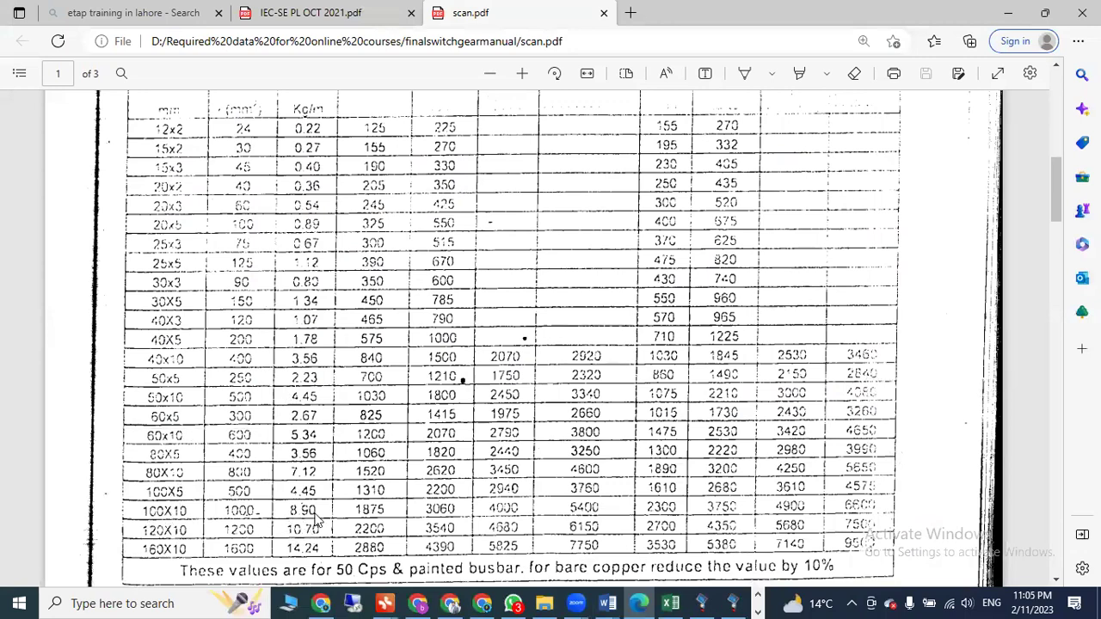
{"action": "scroll", "coordinate": [293, 177], "scroll_direction": "up", "scroll_amount": 1}
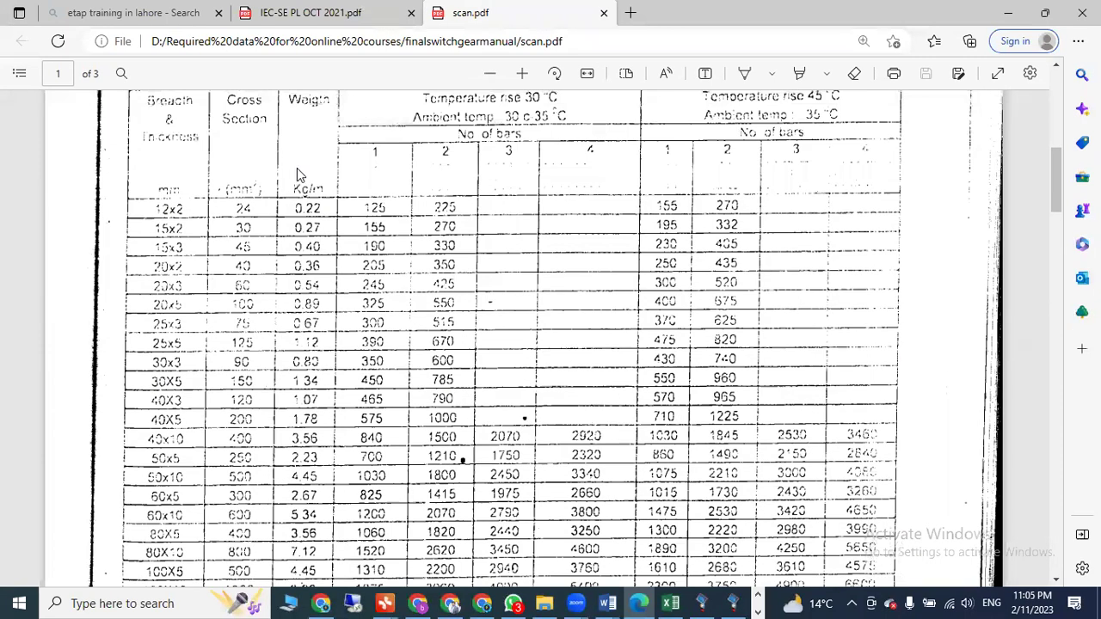
{"action": "scroll", "coordinate": [310, 202], "scroll_direction": "down", "scroll_amount": 1}
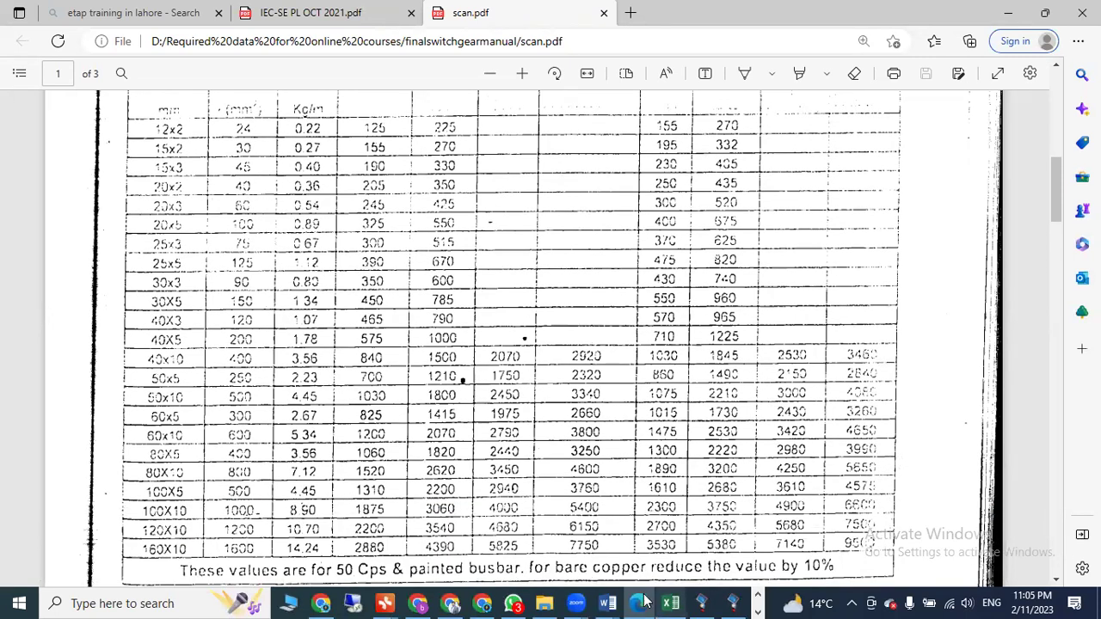
{"action": "left_click", "coordinate": [606, 602]}
{"action": "left_click", "coordinate": [864, 529]}
{"action": "left_click", "coordinate": [529, 509]}
Complete the formula with 8.9 and start a result line 'Kg='.
{"action": "type", "text": "8.9"}
{"action": "key", "text": "Return"}
{"action": "type", "text": "K"}
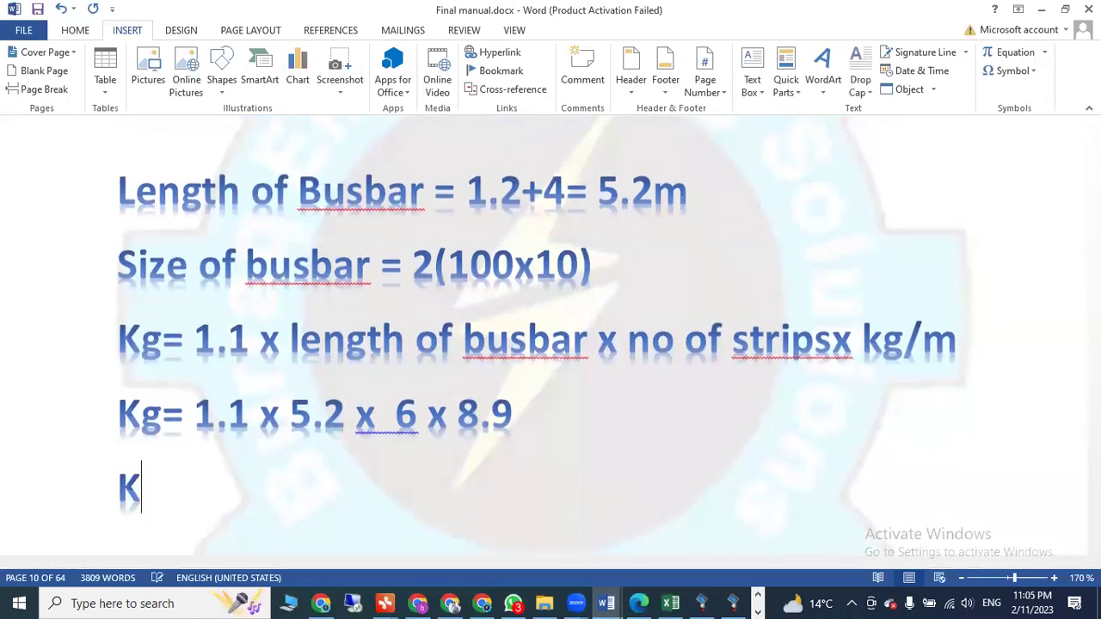
{"action": "type", "text": "g="}
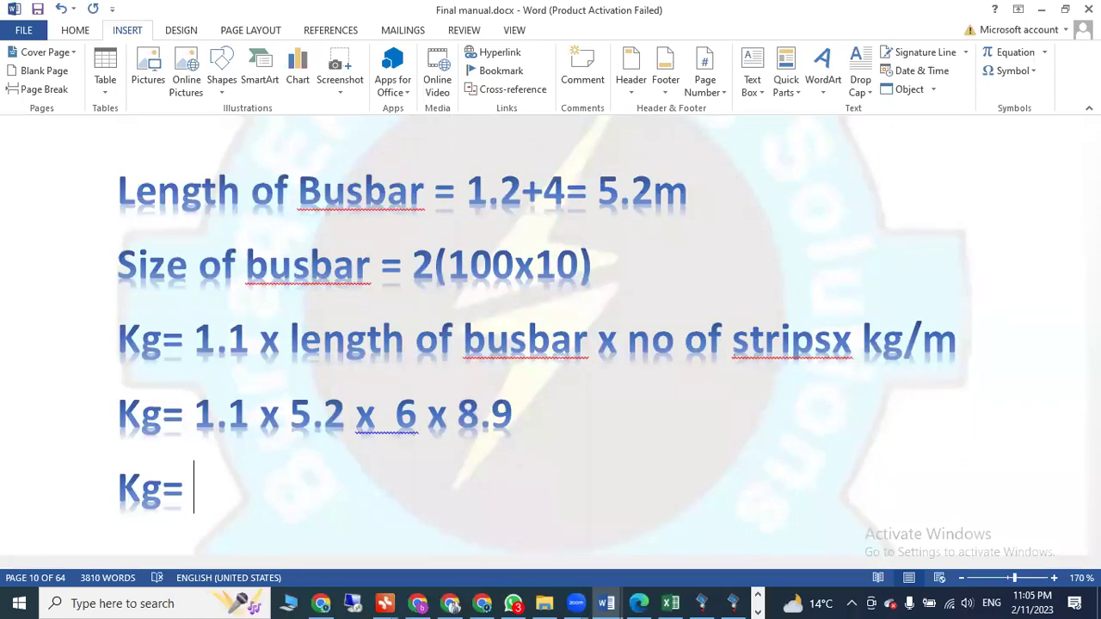
Compute 1.1 x 5.2 x 6 x 8.9 = 305.448 in Calculator and enter 305 as the result.
{"action": "key", "text": "XF86Calculator"}
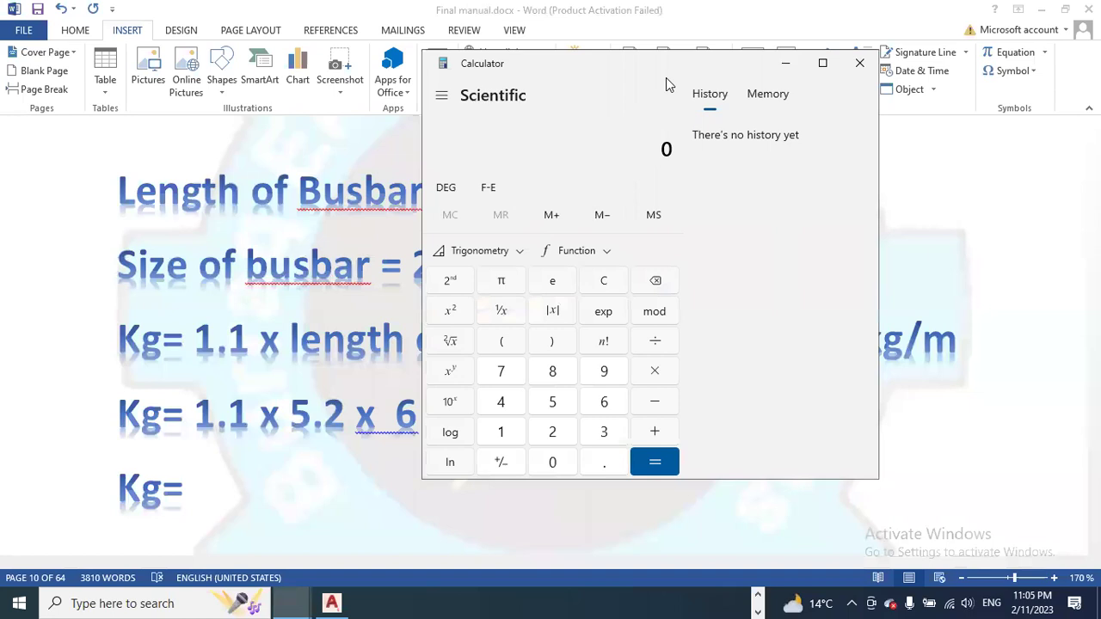
{"action": "left_click_drag", "start_coordinate": [666, 77], "coordinate": [788, 82]}
{"action": "type", "text": "1.1 ×"}
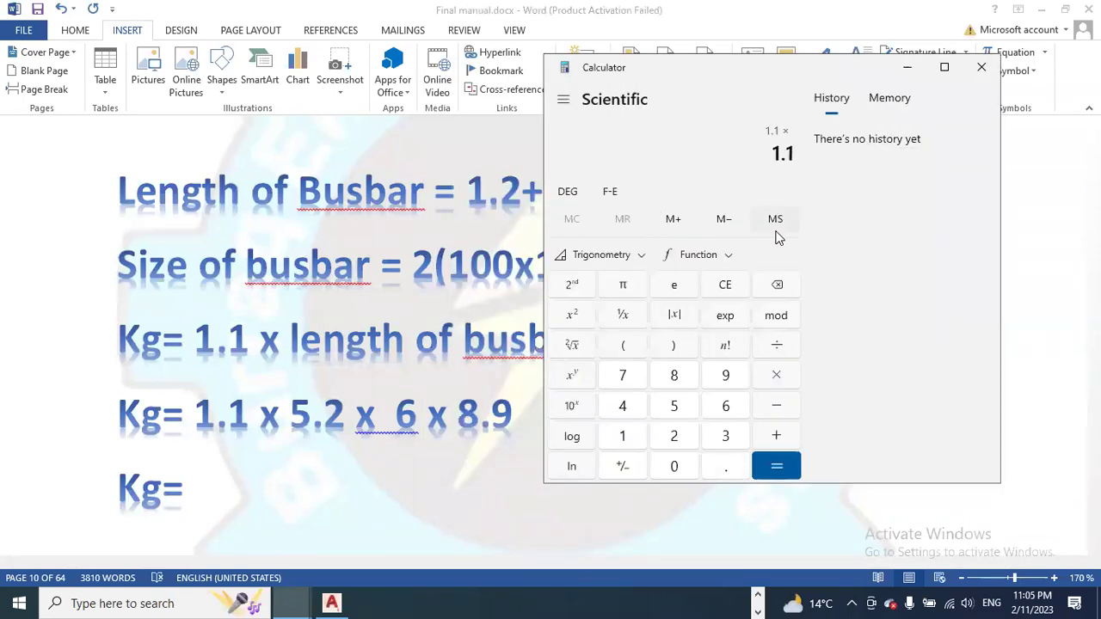
{"action": "type", "text": "5.2*"}
{"action": "type", "text": "6*8.9"}
{"action": "key", "text": "Return"}
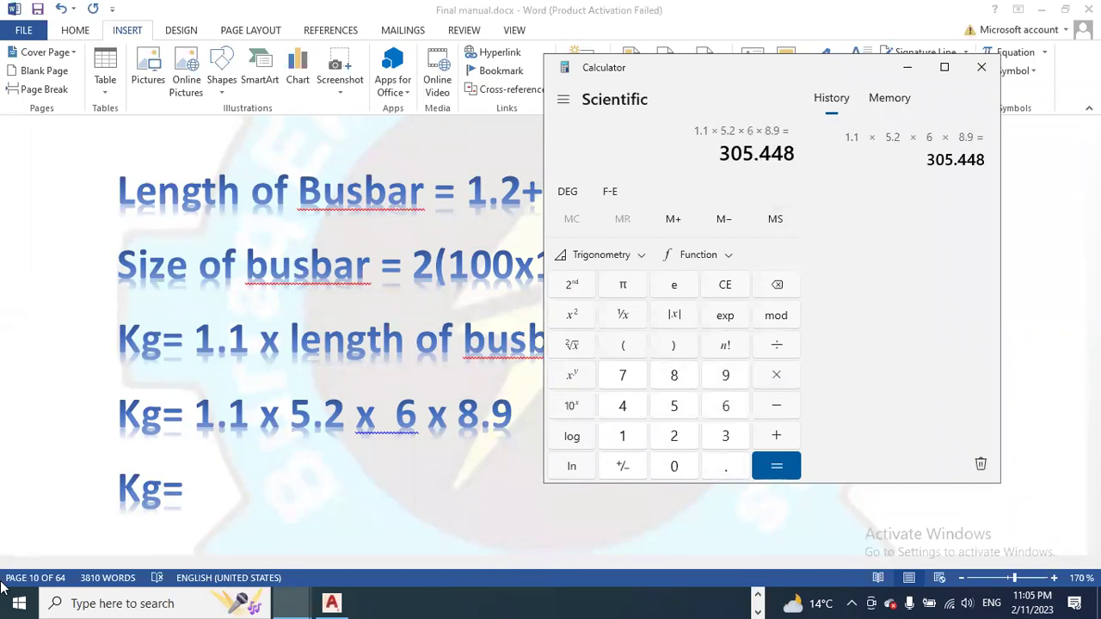
{"action": "left_click", "coordinate": [263, 492]}
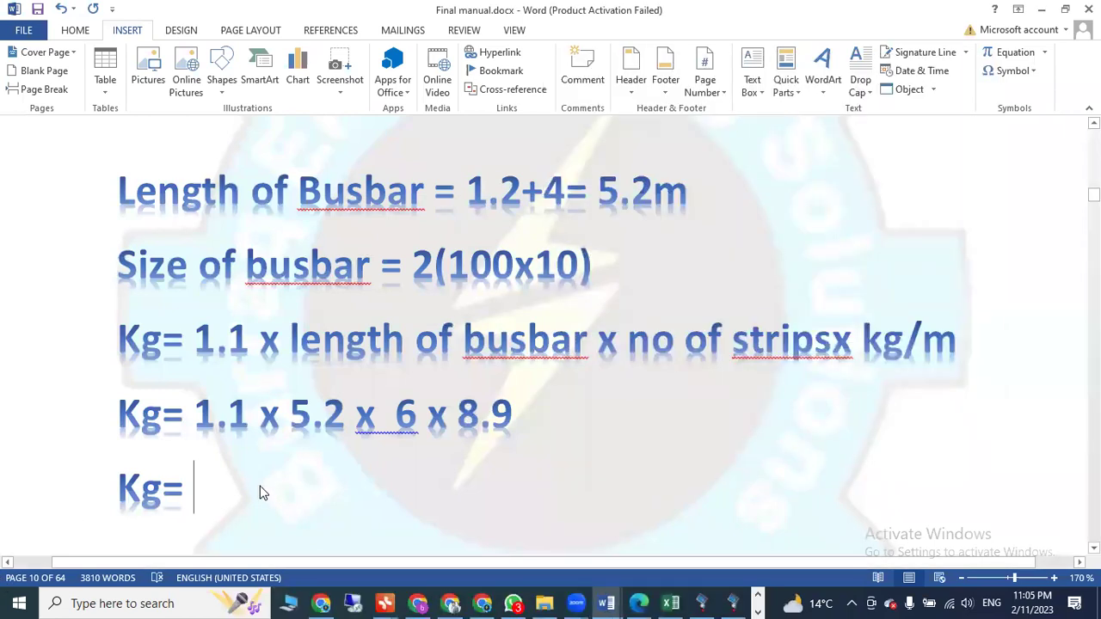
{"action": "type", "text": "305"}
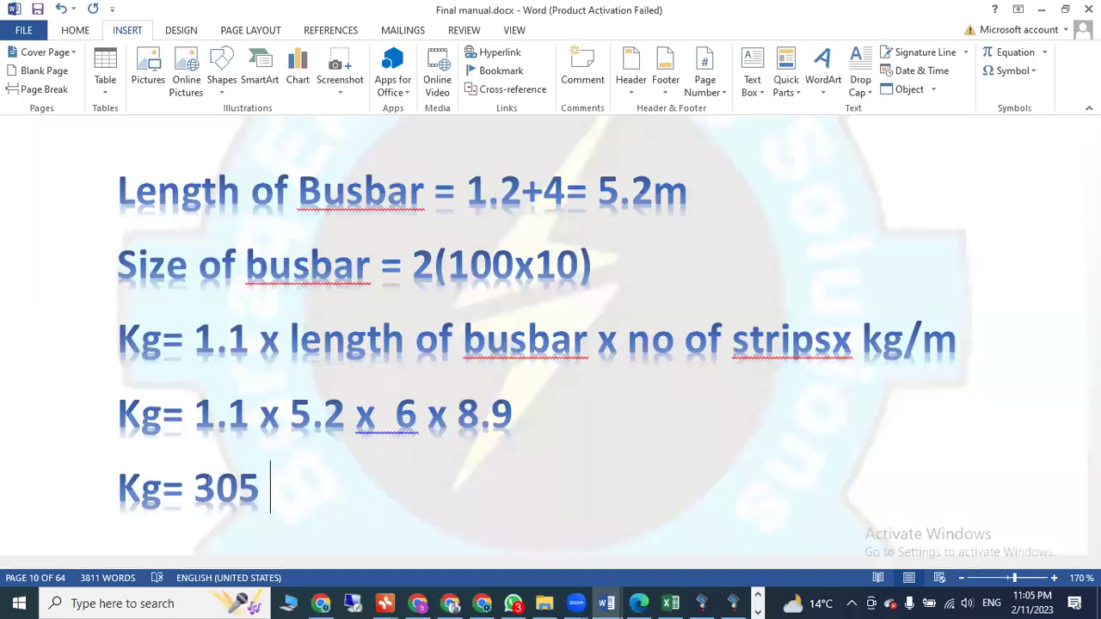
{"action": "scroll", "coordinate": [344, 327], "scroll_direction": "up", "scroll_amount": 3}
{"action": "scroll", "coordinate": [663, 240], "scroll_direction": "up", "scroll_amount": 2}
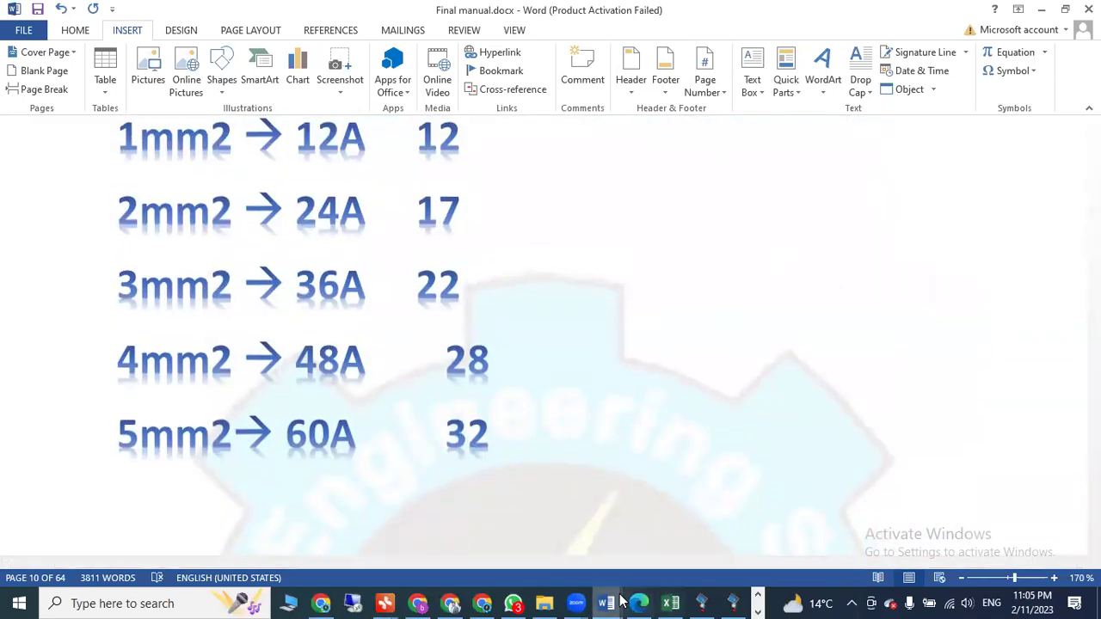
{"action": "scroll", "coordinate": [486, 278], "scroll_direction": "up", "scroll_amount": 4}
{"action": "scroll", "coordinate": [487, 278], "scroll_direction": "up", "scroll_amount": 2}
{"action": "scroll", "coordinate": [482, 282], "scroll_direction": "up", "scroll_amount": 2}
{"action": "scroll", "coordinate": [481, 283], "scroll_direction": "down", "scroll_amount": 3}
{"action": "scroll", "coordinate": [480, 288], "scroll_direction": "down", "scroll_amount": 2}
{"action": "scroll", "coordinate": [480, 289], "scroll_direction": "down", "scroll_amount": 3}
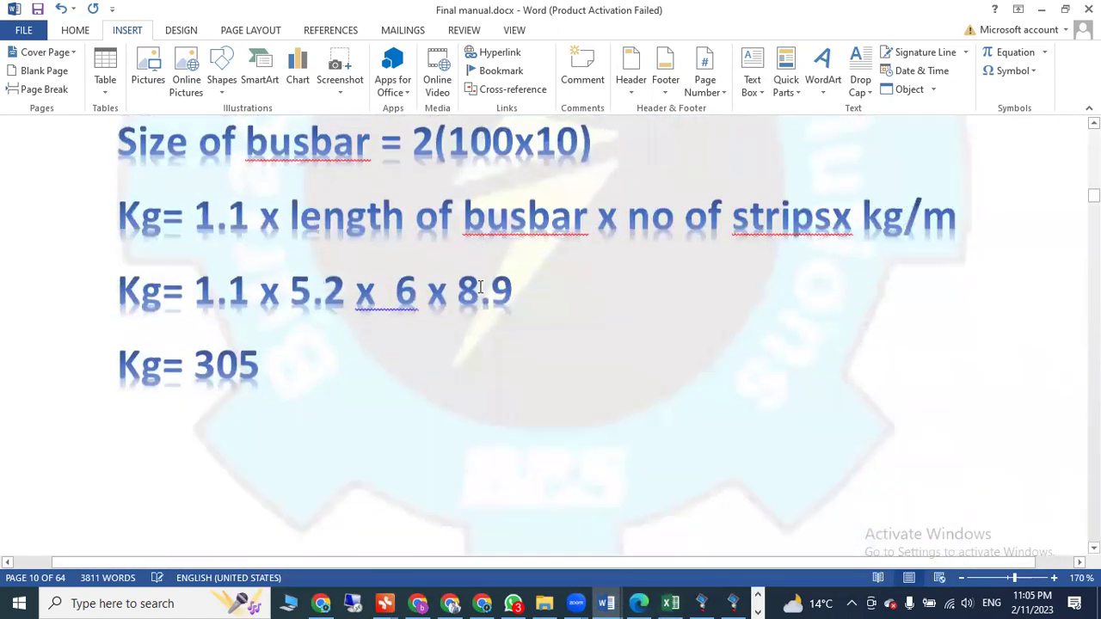
{"action": "scroll", "coordinate": [480, 292], "scroll_direction": "down", "scroll_amount": 3}
{"action": "scroll", "coordinate": [479, 293], "scroll_direction": "up", "scroll_amount": 3}
{"action": "scroll", "coordinate": [479, 291], "scroll_direction": "up", "scroll_amount": 3}
{"action": "scroll", "coordinate": [479, 289], "scroll_direction": "down", "scroll_amount": 5}
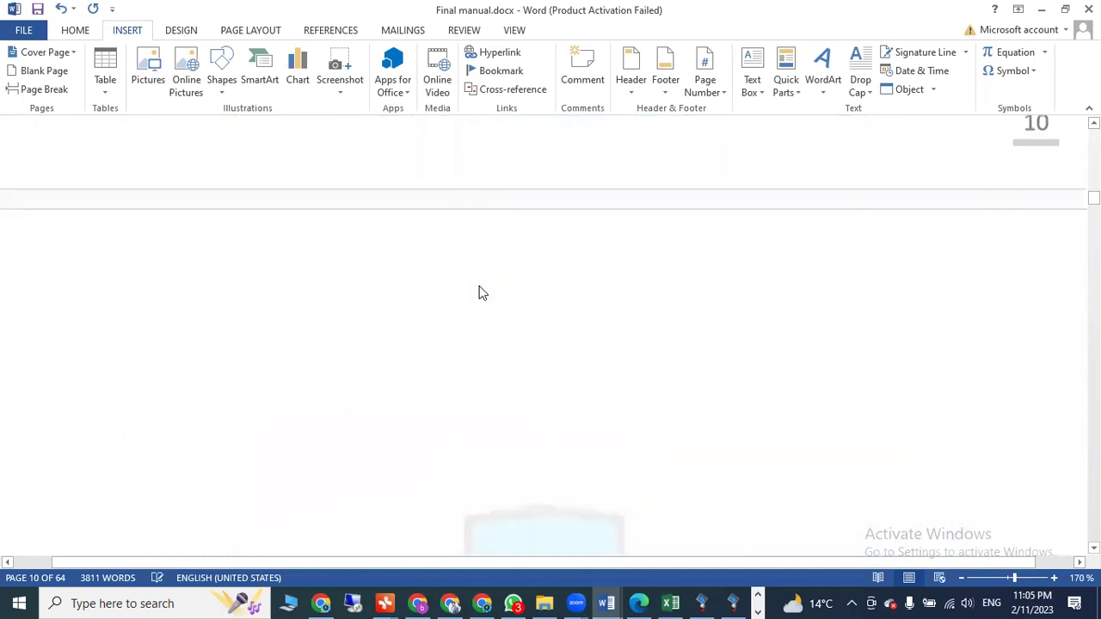
{"action": "scroll", "coordinate": [480, 286], "scroll_direction": "up", "scroll_amount": 4}
{"action": "scroll", "coordinate": [480, 287], "scroll_direction": "up", "scroll_amount": 5}
{"action": "scroll", "coordinate": [480, 286], "scroll_direction": "up", "scroll_amount": 3}
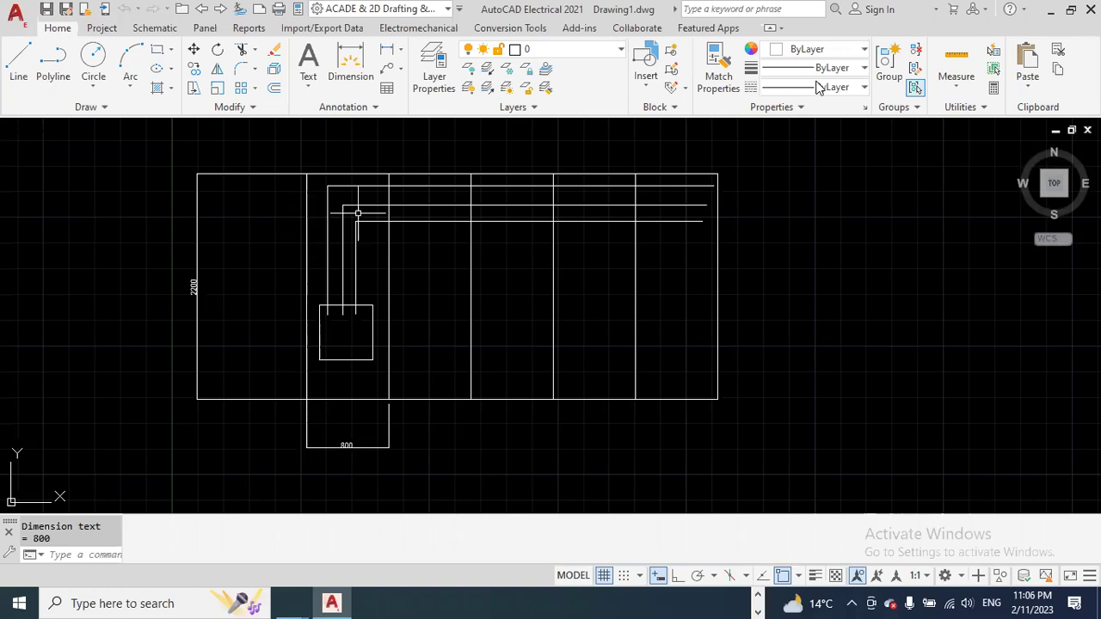
Minimize AutoCAD, the Word manual, the PDF viewer and Calculator to clear the desktop.
{"action": "left_click", "coordinate": [1051, 10]}
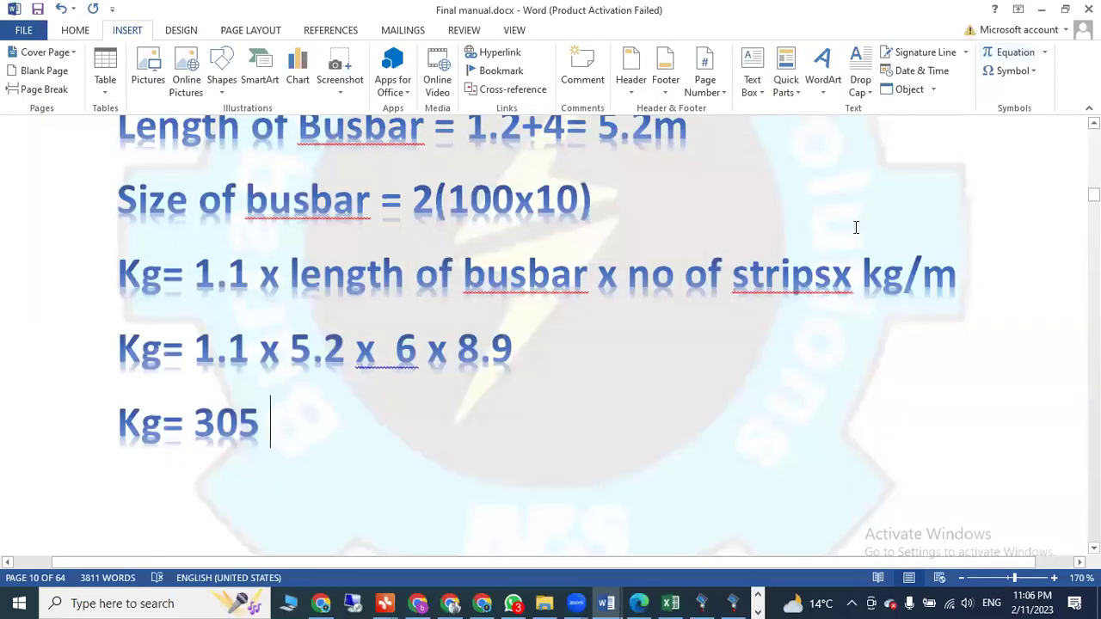
{"action": "left_click", "coordinate": [1042, 10]}
{"action": "left_click", "coordinate": [1034, 21]}
{"action": "left_click", "coordinate": [939, 12]}
{"action": "left_click", "coordinate": [906, 67]}
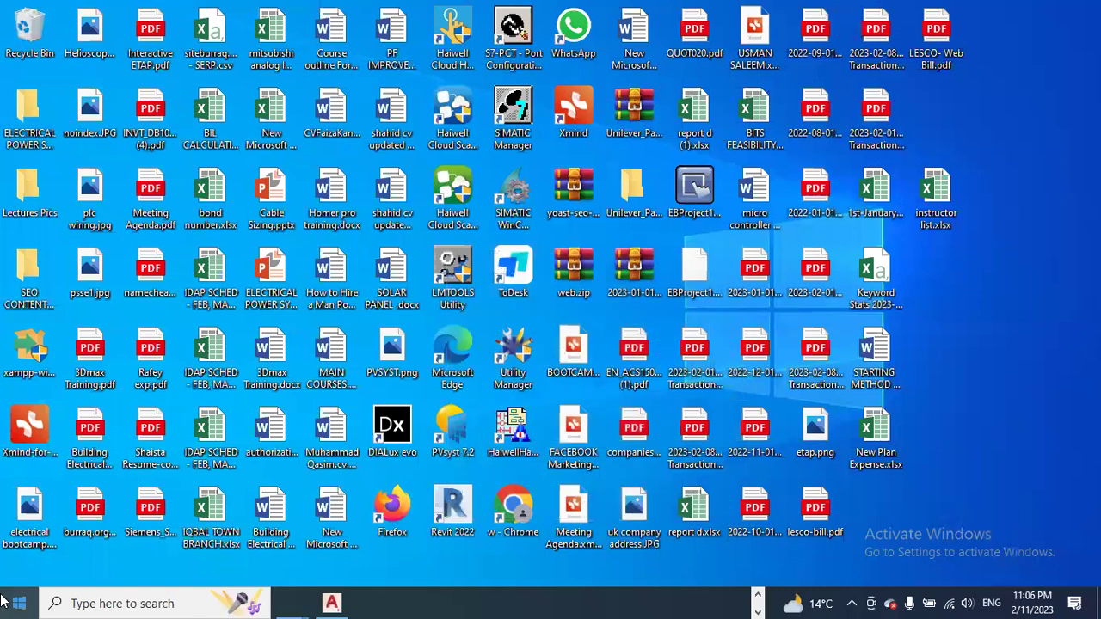
Launch EPLAN Electric P8 2022 from Start search and dismiss its low-memory startup error.
{"action": "left_click", "coordinate": [2, 601]}
{"action": "type", "text": "eplan"}
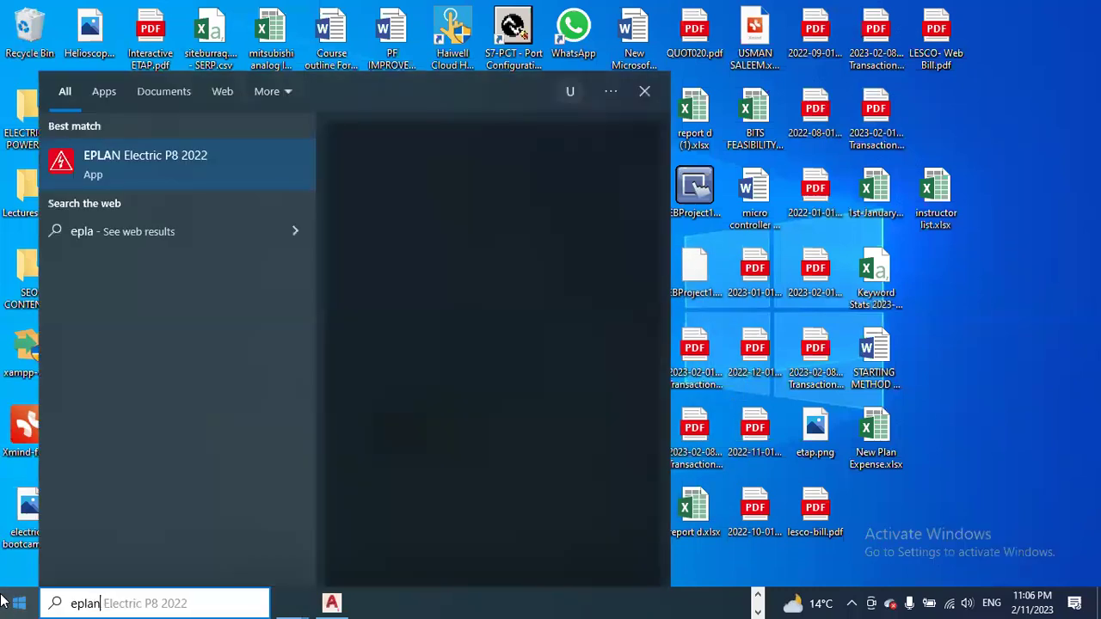
{"action": "key", "text": "Return"}
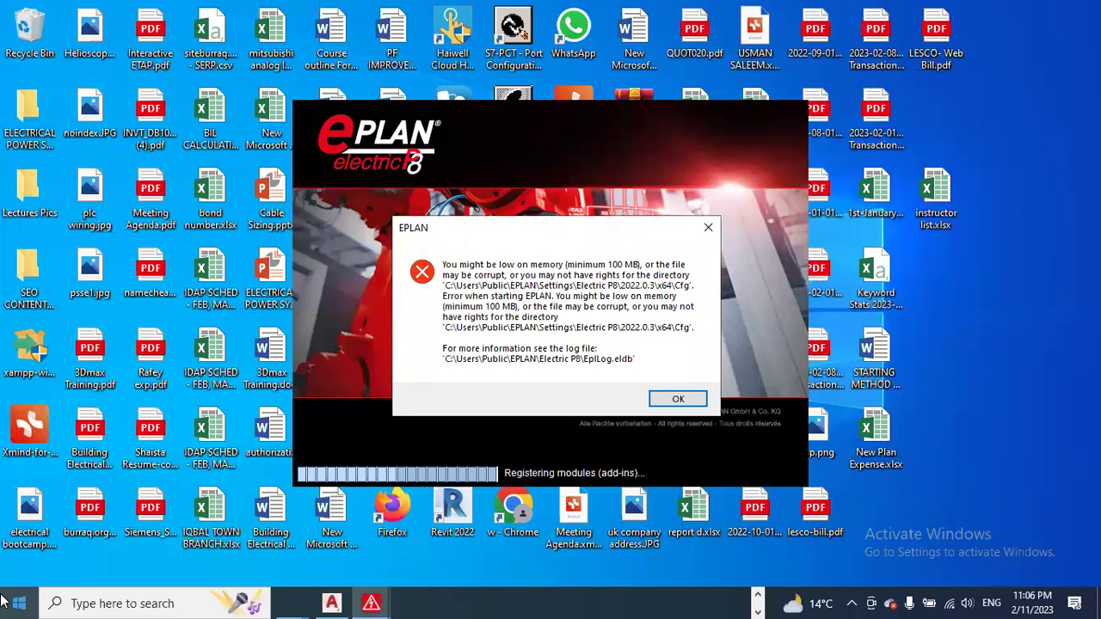
{"action": "left_click", "coordinate": [678, 399]}
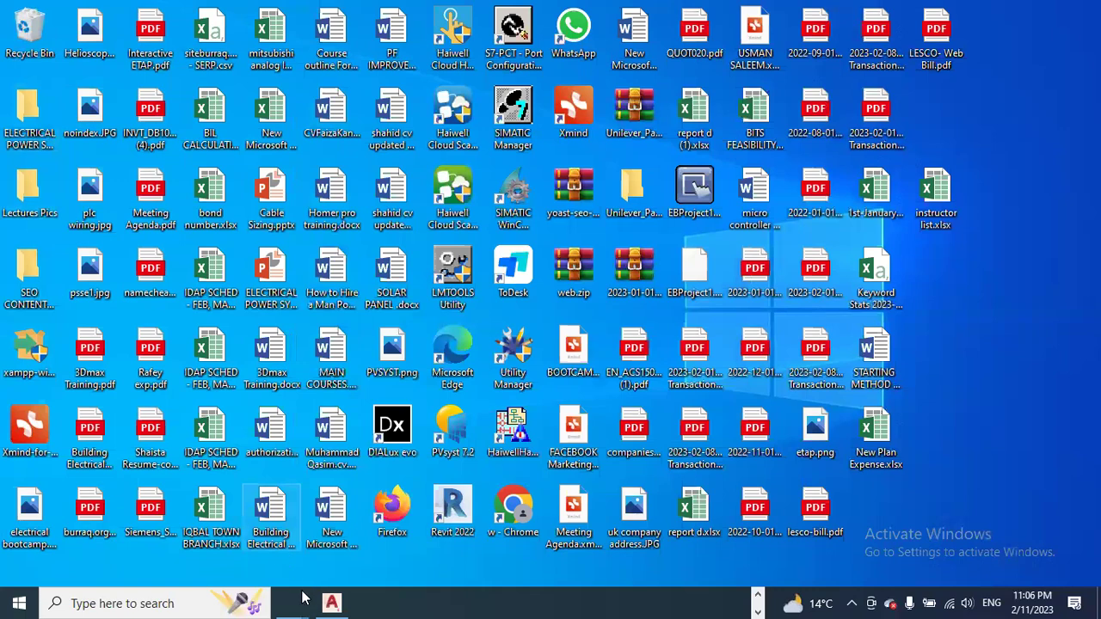
{"action": "left_click", "coordinate": [5, 600]}
{"action": "type", "text": "this"}
{"action": "key", "text": "Return"}
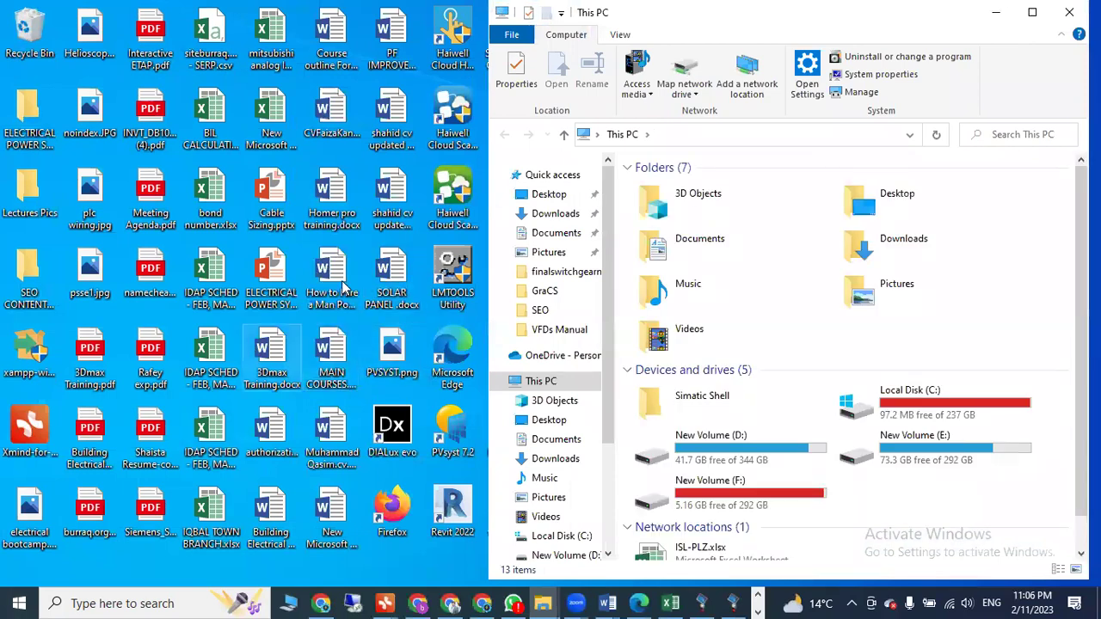
{"action": "left_click", "coordinate": [1032, 12]}
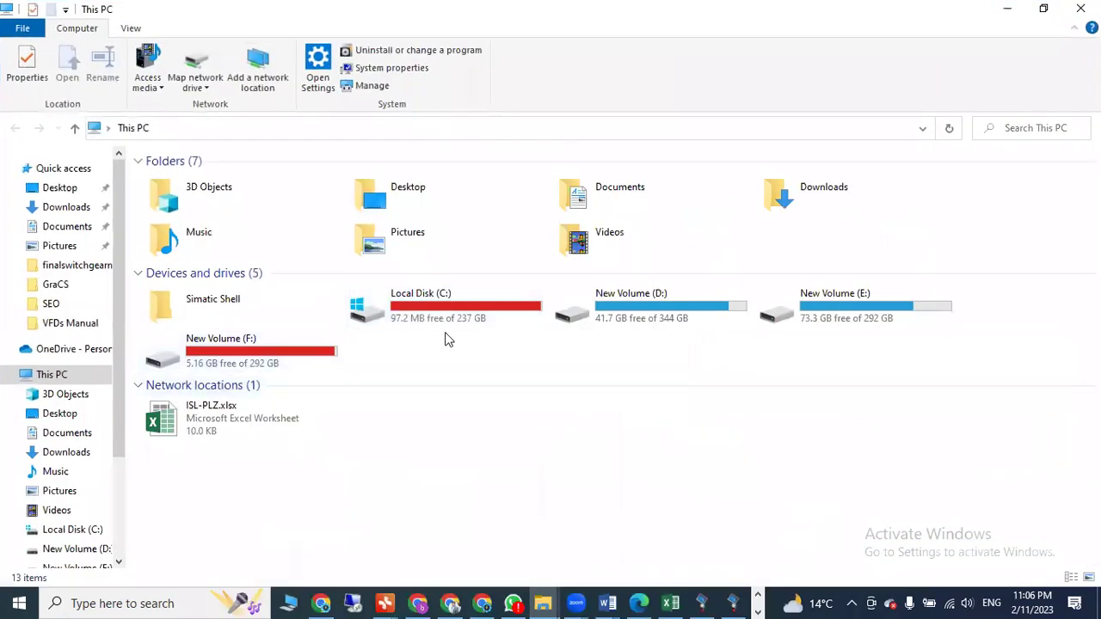
{"action": "left_click", "coordinate": [67, 207]}
{"action": "left_click_drag", "start_coordinate": [319, 362], "coordinate": [221, 239]}
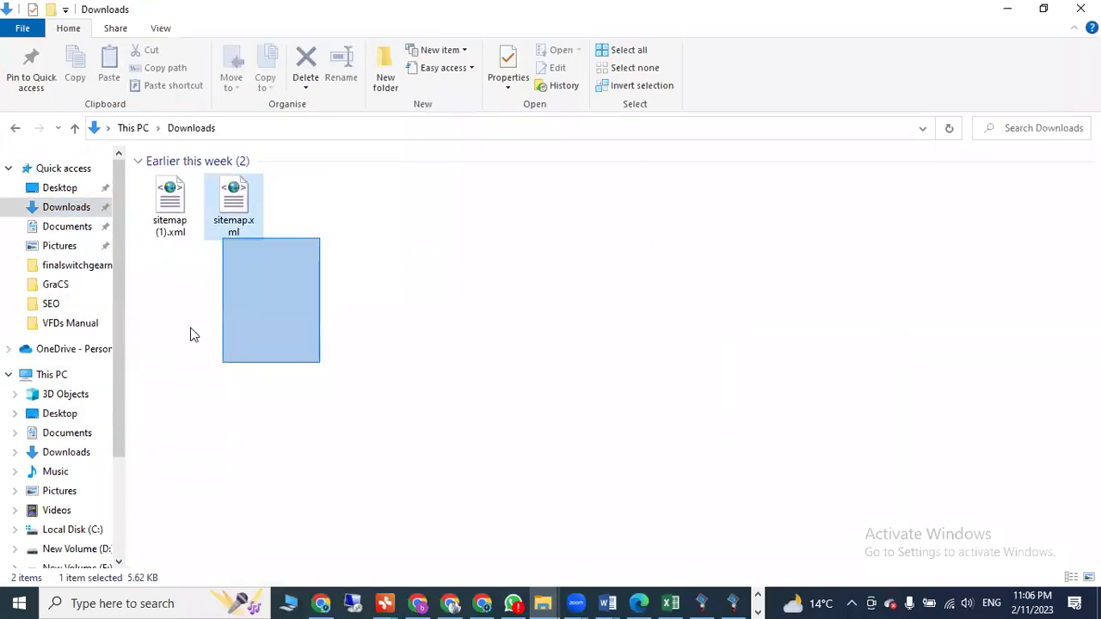
{"action": "left_click", "coordinate": [77, 265]}
{"action": "left_click", "coordinate": [75, 227]}
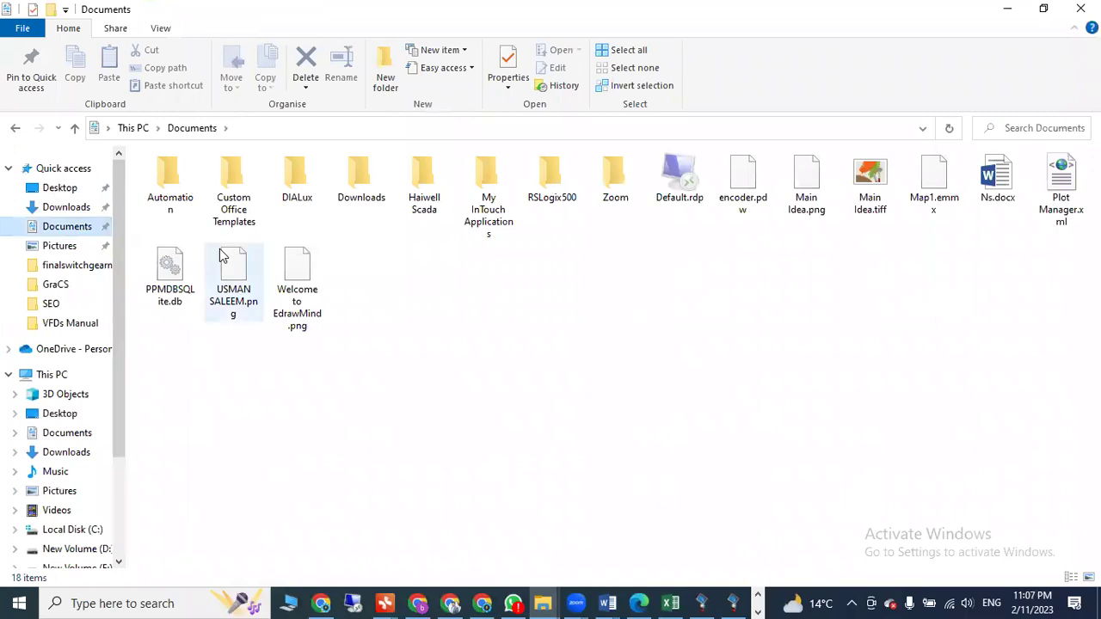
{"action": "left_click", "coordinate": [1007, 9]}
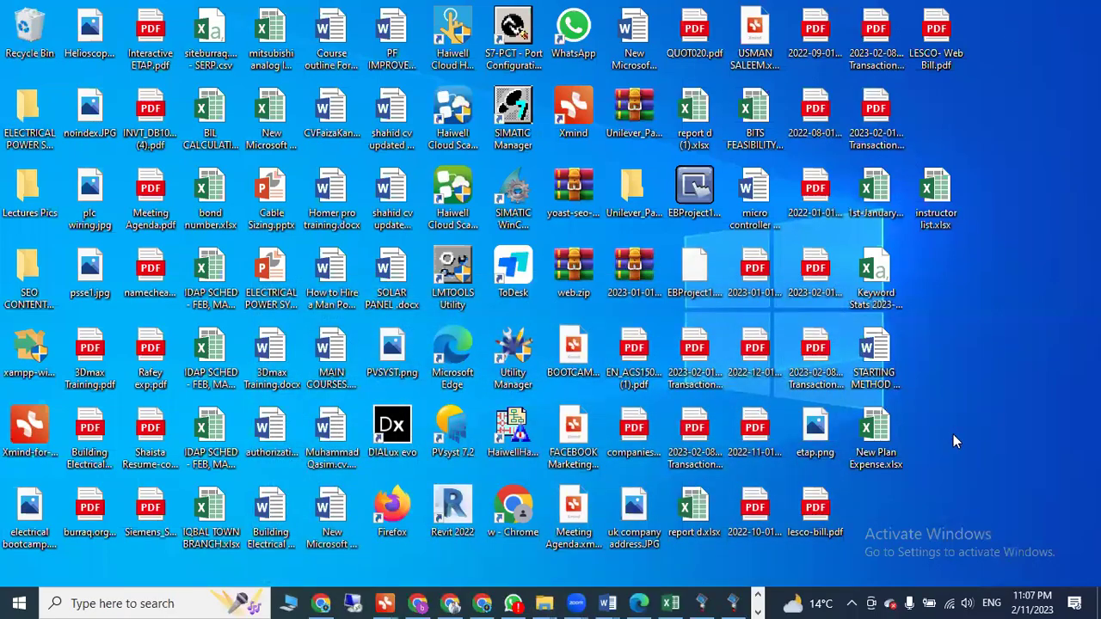
Delete the Unilever_Pakistan_Latest_20200918_Mod_1331 folder and the yoast-seo archive from the desktop.
{"action": "left_click", "coordinate": [635, 213]}
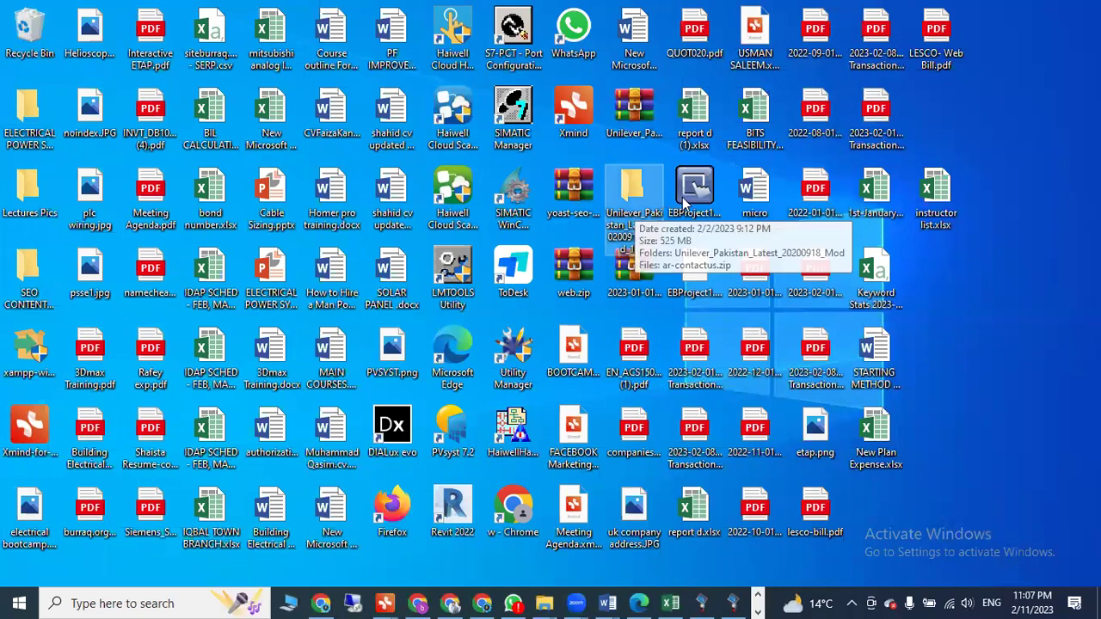
{"action": "key", "text": "Delete"}
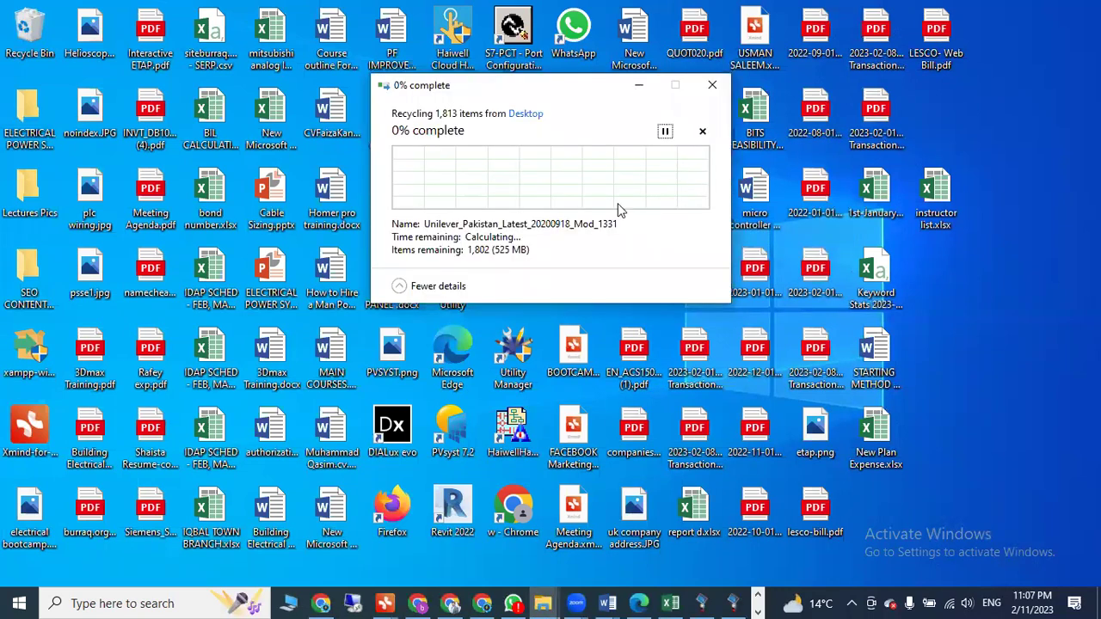
{"action": "left_click", "coordinate": [585, 210]}
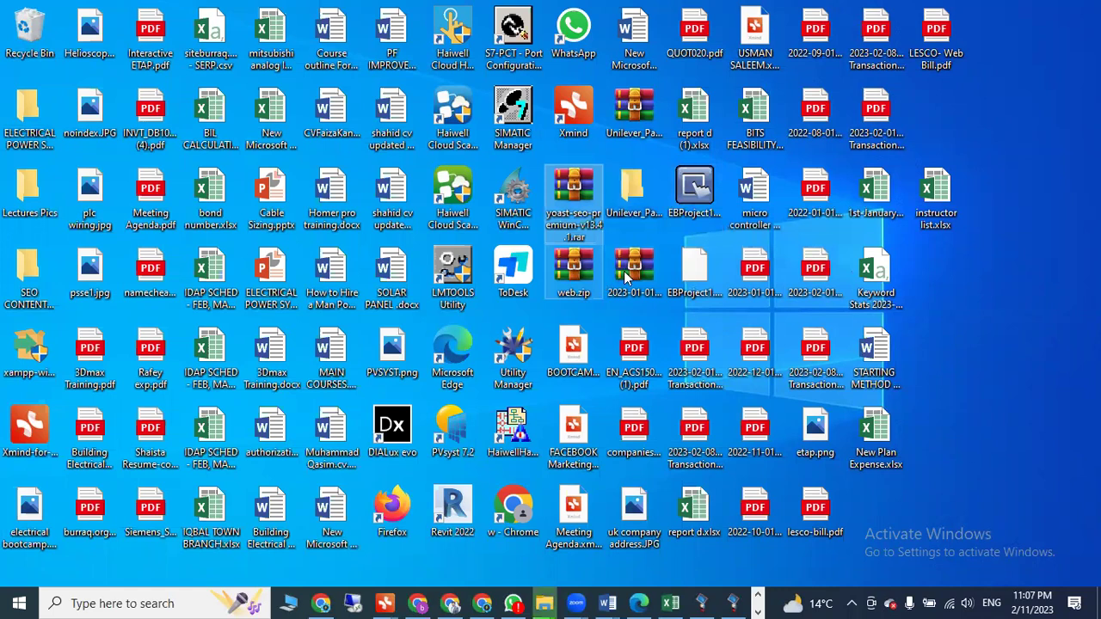
{"action": "key", "text": "Delete"}
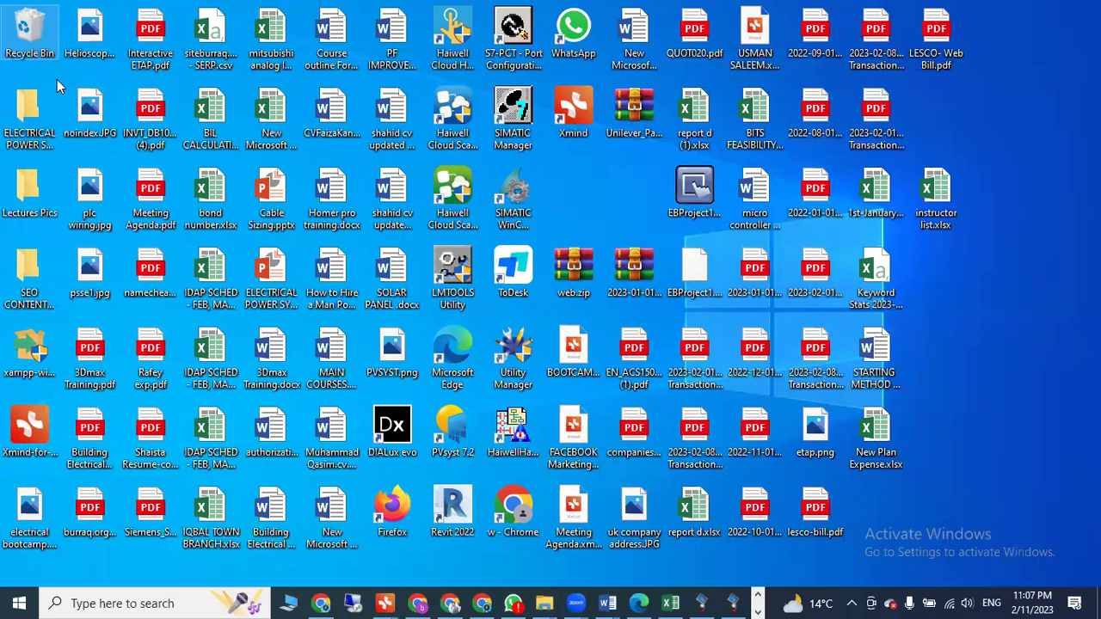
Empty the Recycle Bin and start EPLAN Electric P8 2022 again from Start.
{"action": "right_click", "coordinate": [36, 50]}
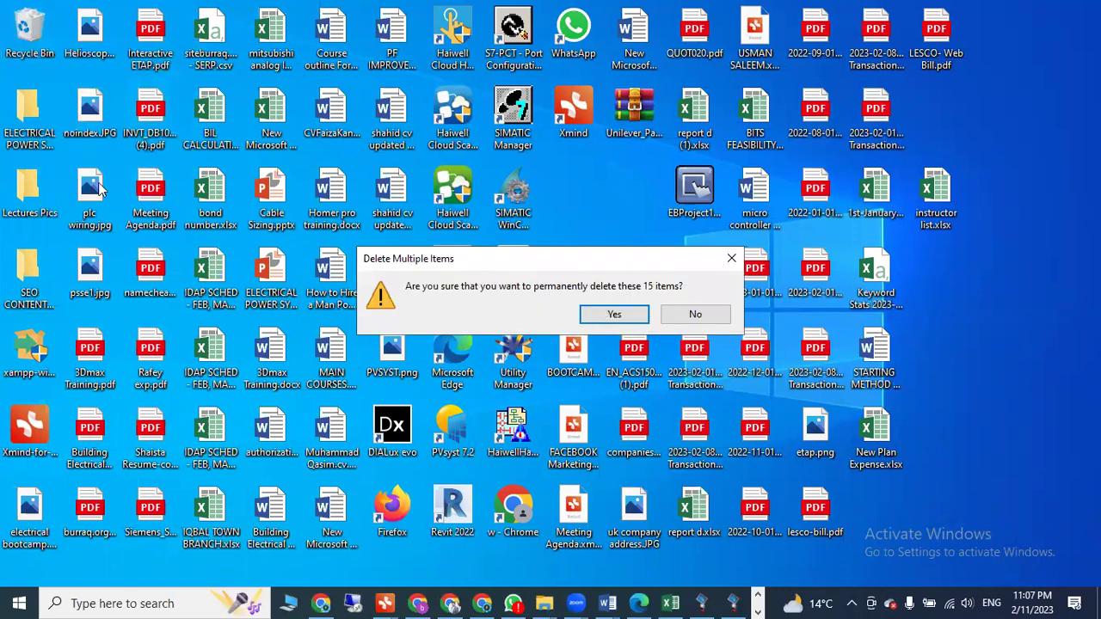
{"action": "left_click", "coordinate": [612, 312]}
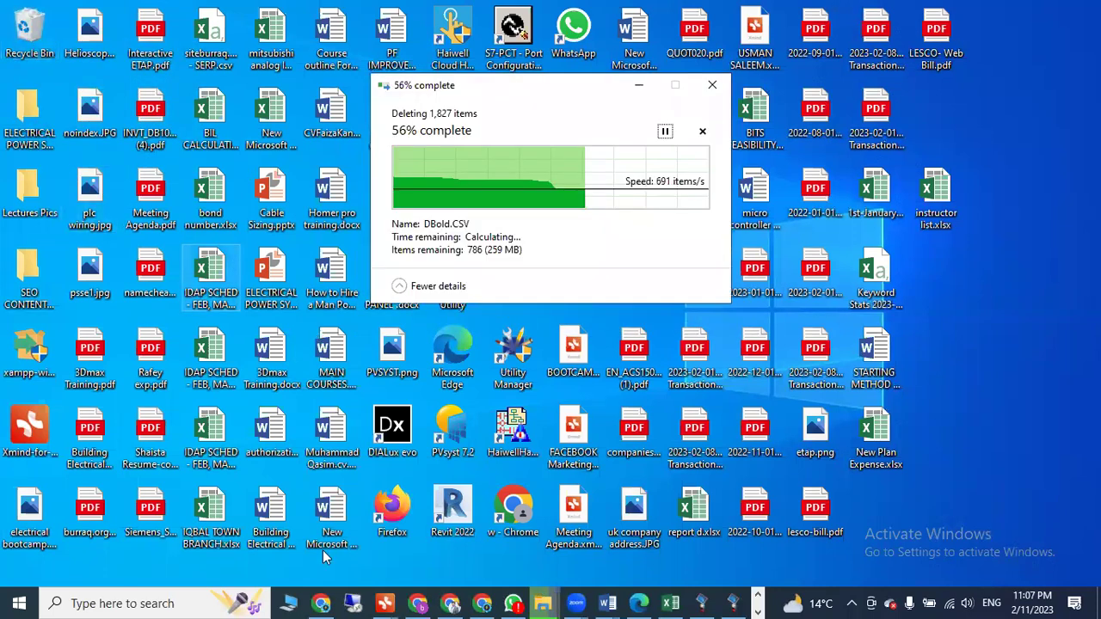
{"action": "left_click", "coordinate": [16, 602]}
{"action": "left_click", "coordinate": [16, 602]}
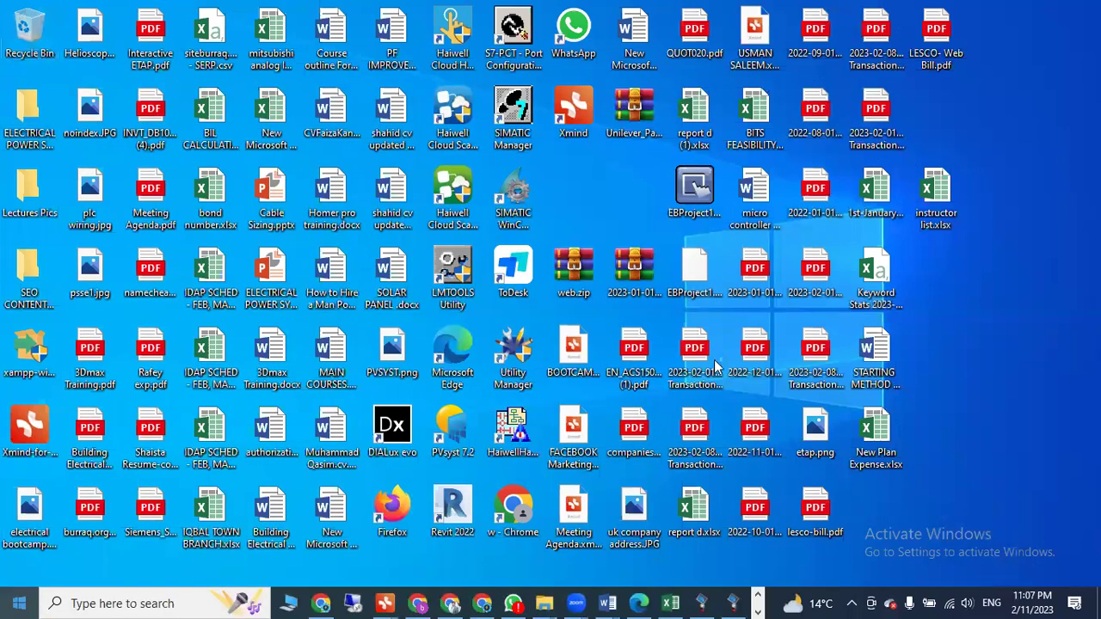
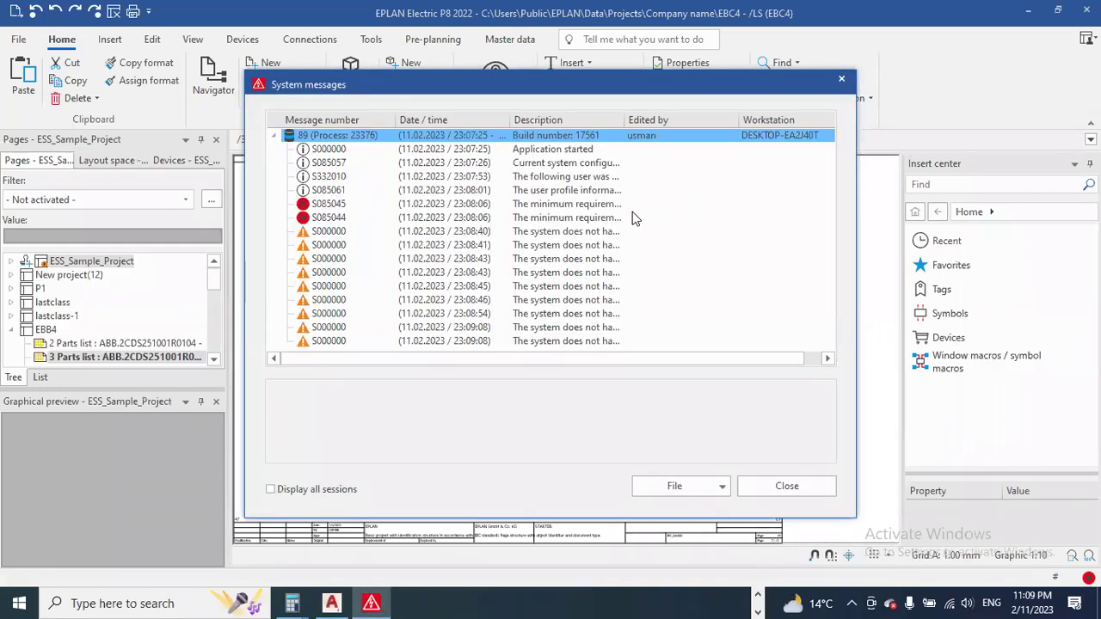
Dismiss the system messages and show the project's Layout space tree in the navigator.
{"action": "key", "text": "Escape"}
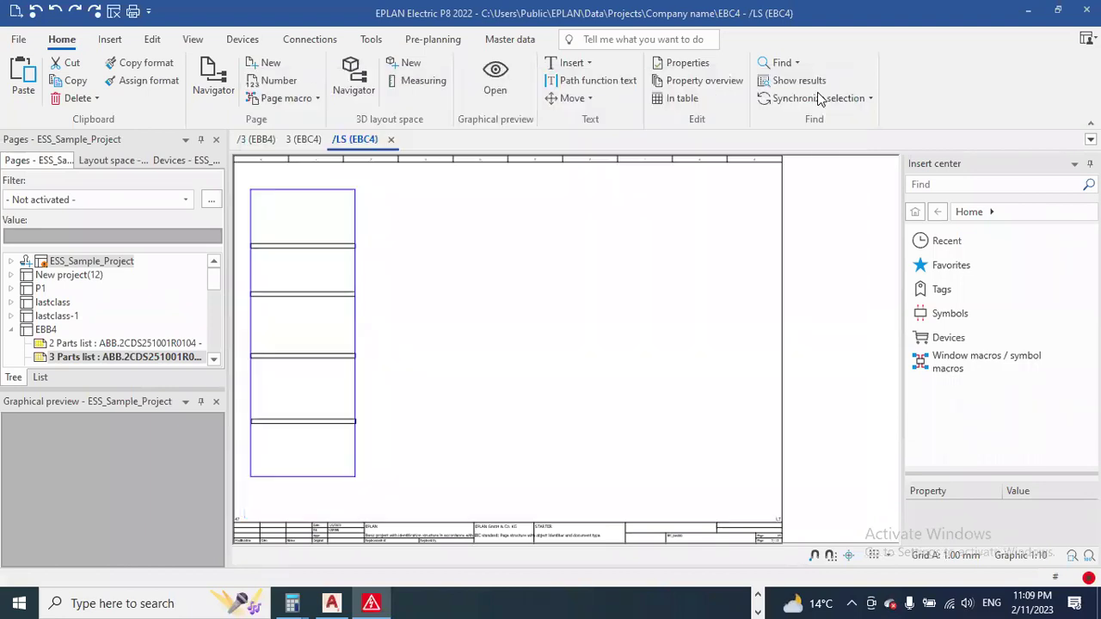
{"action": "left_click", "coordinate": [101, 161]}
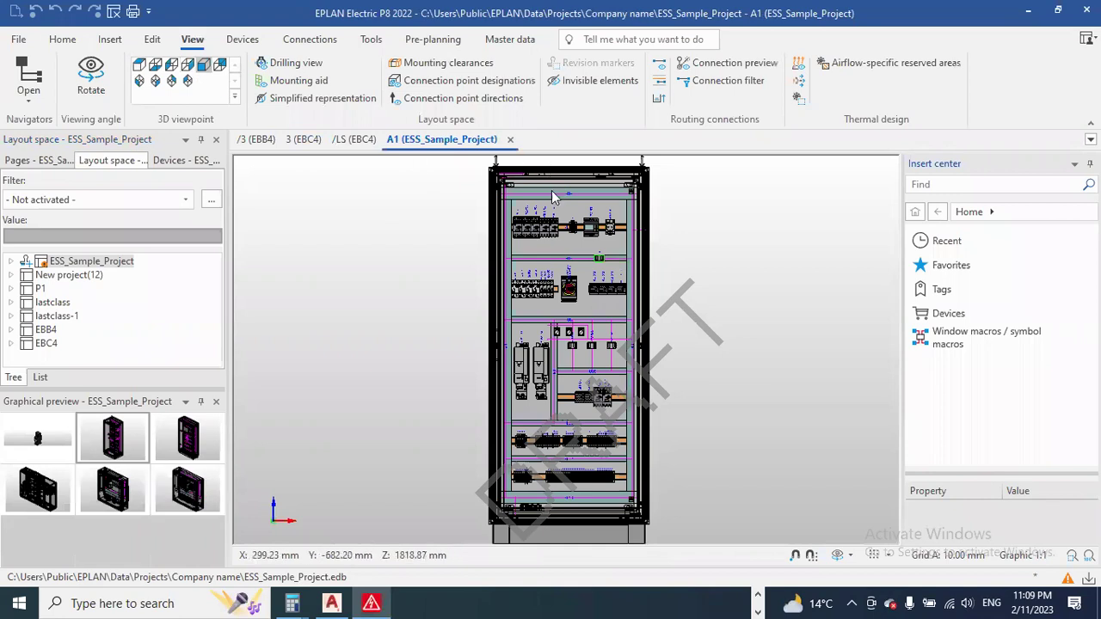
Zoom in on the mounted devices inside the A1 cabinet, then zoom back out.
{"action": "scroll", "coordinate": [554, 204], "scroll_direction": "up", "scroll_amount": 1}
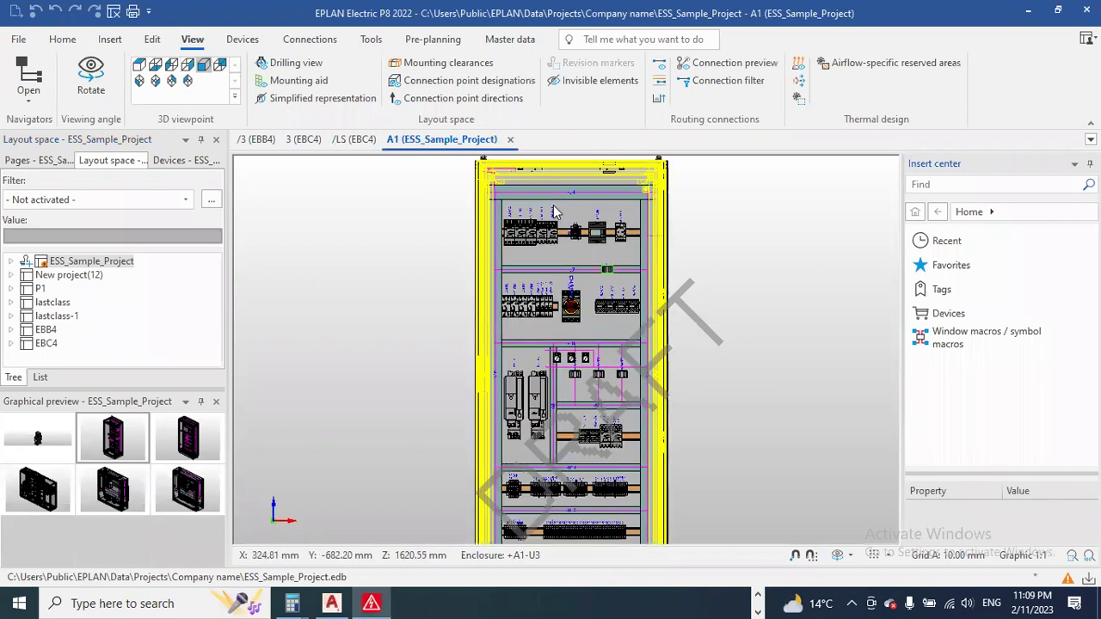
{"action": "scroll", "coordinate": [554, 211], "scroll_direction": "up", "scroll_amount": 1}
{"action": "scroll", "coordinate": [550, 215], "scroll_direction": "up", "scroll_amount": 1}
{"action": "scroll", "coordinate": [547, 220], "scroll_direction": "up", "scroll_amount": 1}
{"action": "scroll", "coordinate": [545, 224], "scroll_direction": "up", "scroll_amount": 1}
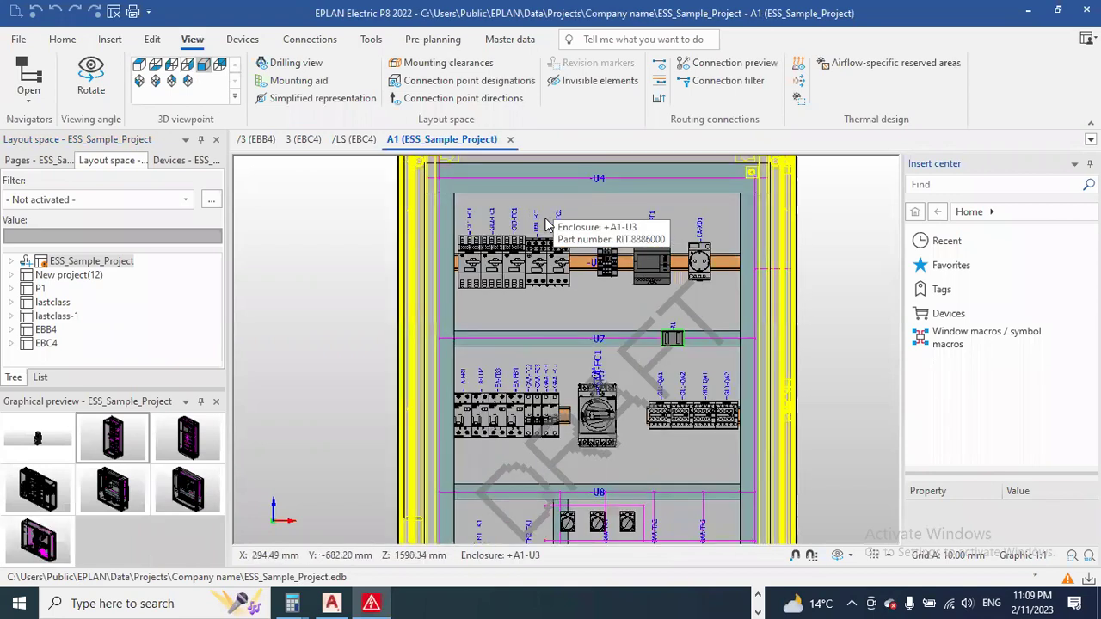
{"action": "scroll", "coordinate": [545, 224], "scroll_direction": "up", "scroll_amount": 1}
{"action": "scroll", "coordinate": [545, 223], "scroll_direction": "up", "scroll_amount": 1}
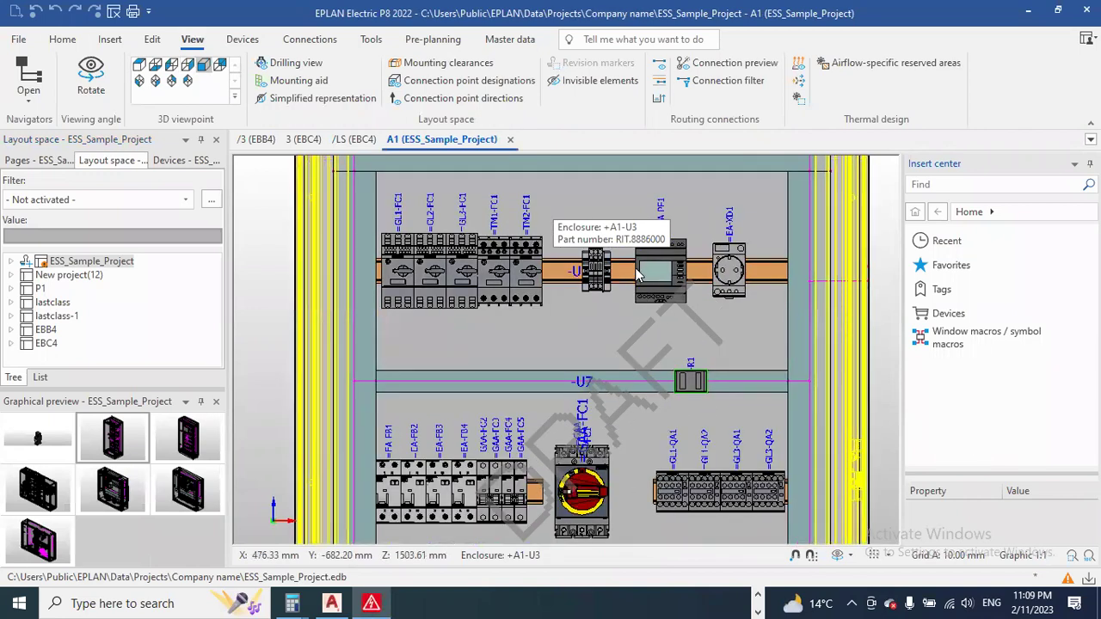
{"action": "scroll", "coordinate": [638, 274], "scroll_direction": "down", "scroll_amount": 1}
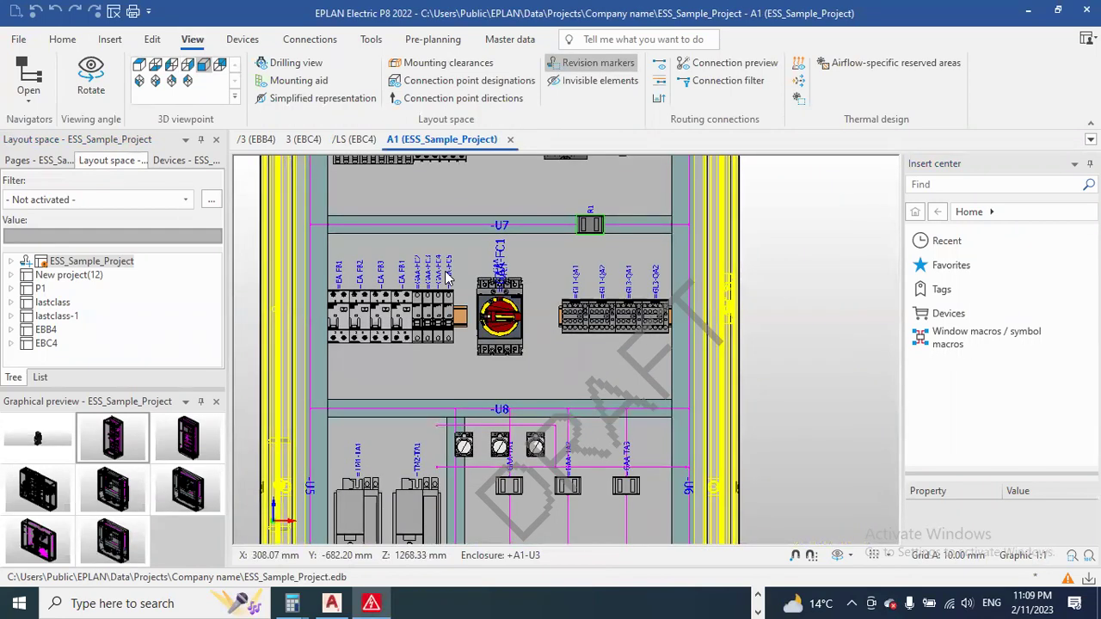
{"action": "scroll", "coordinate": [667, 299], "scroll_direction": "down", "scroll_amount": 1}
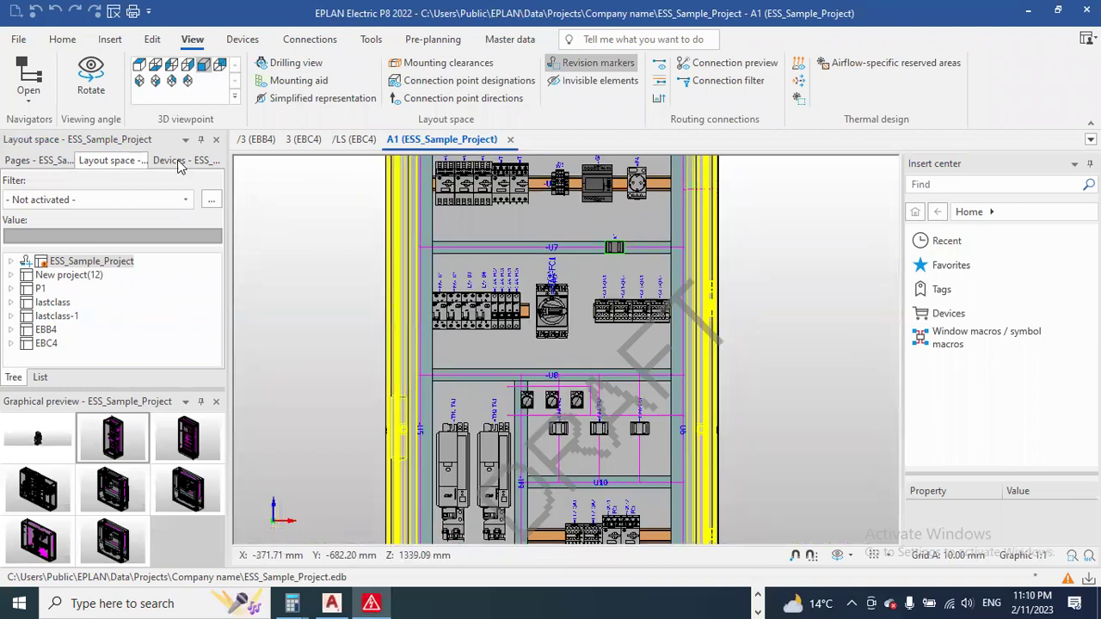
Show the whole A1 cabinet in fit, side and isometric 3D views, then return to Pages.
{"action": "left_click", "coordinate": [173, 80]}
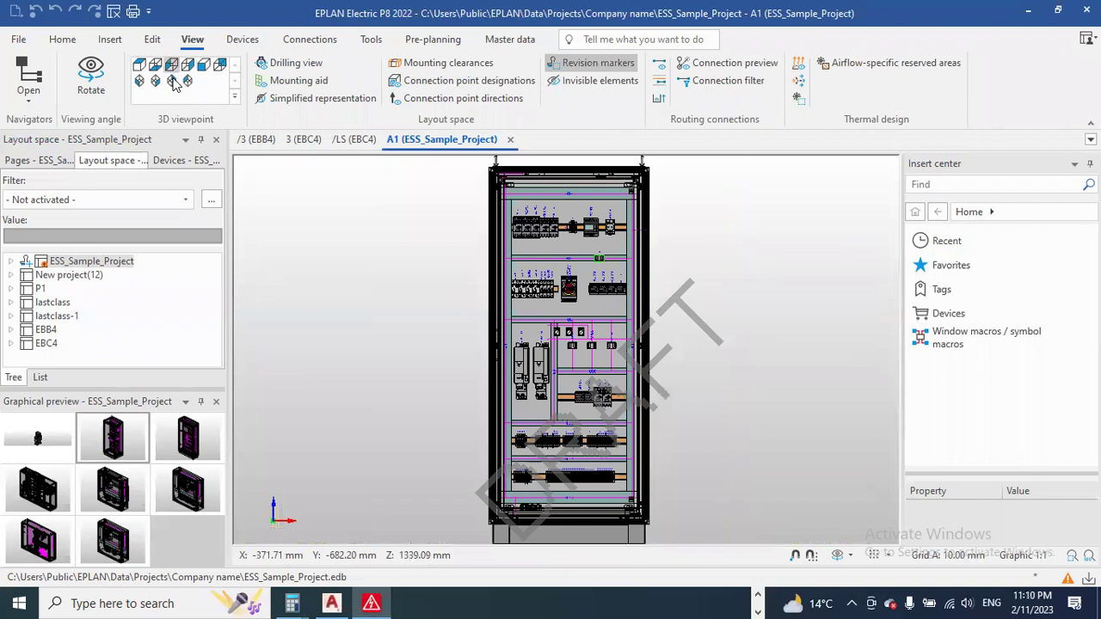
{"action": "left_click", "coordinate": [173, 80]}
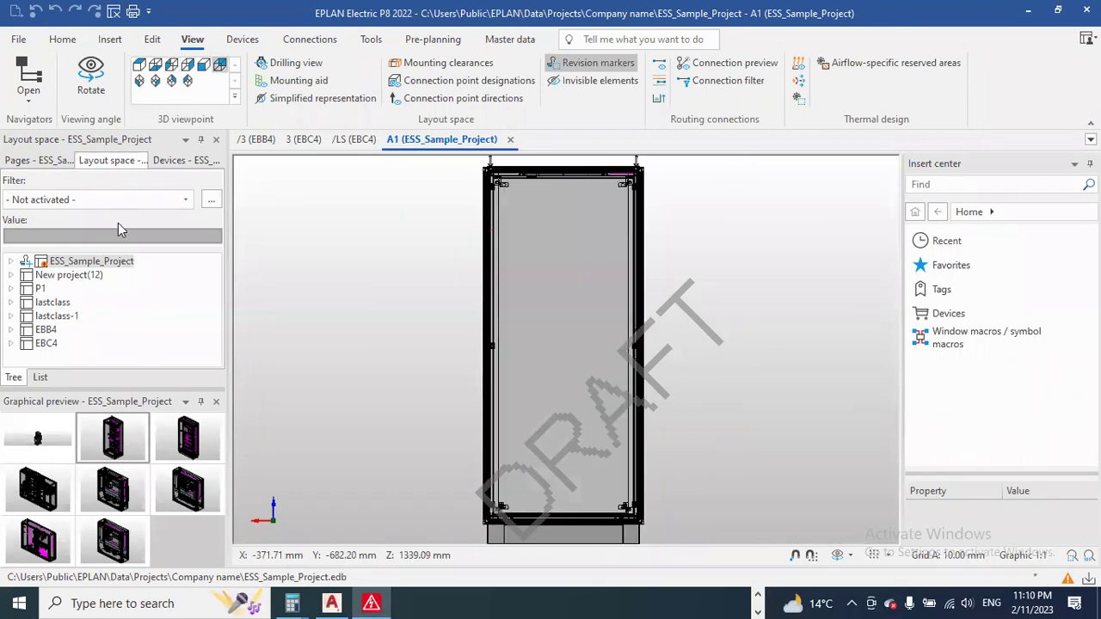
{"action": "left_click", "coordinate": [155, 81]}
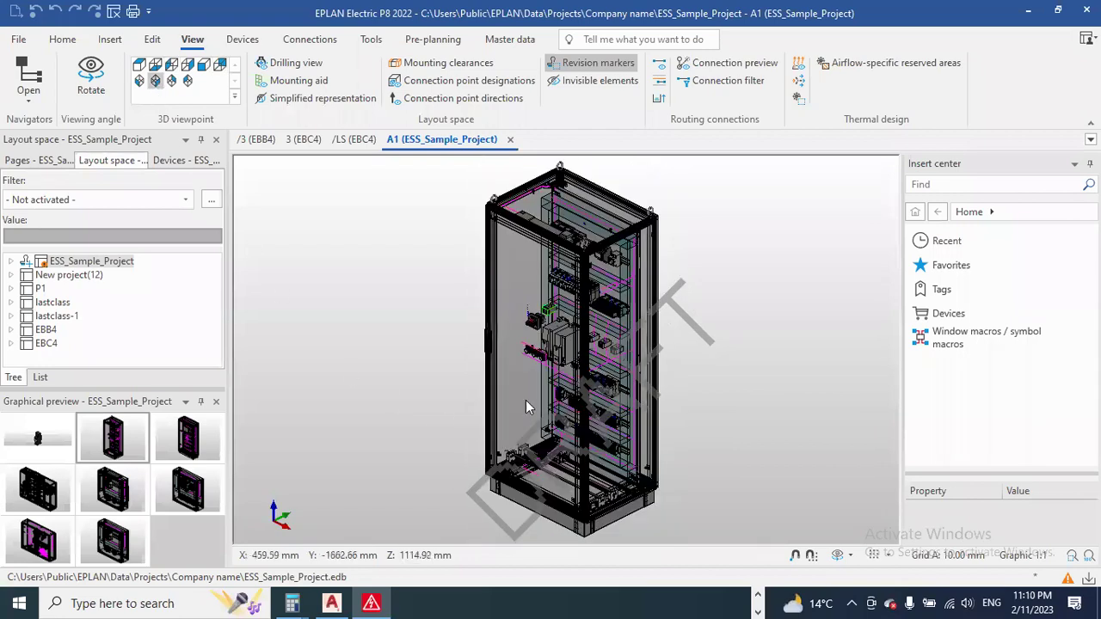
{"action": "left_click", "coordinate": [39, 161]}
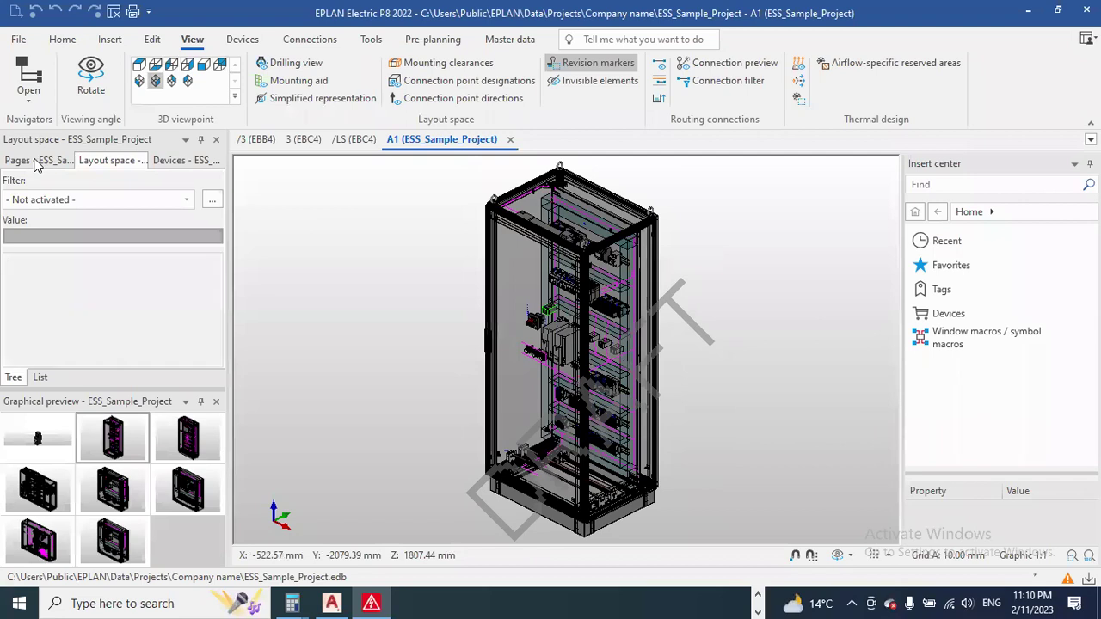
Expand New project(12) and open its 11 DIRECT ON LINE and 12 DIRECT ON LINE 2 LOCATIONS pages.
{"action": "double_click", "coordinate": [59, 275]}
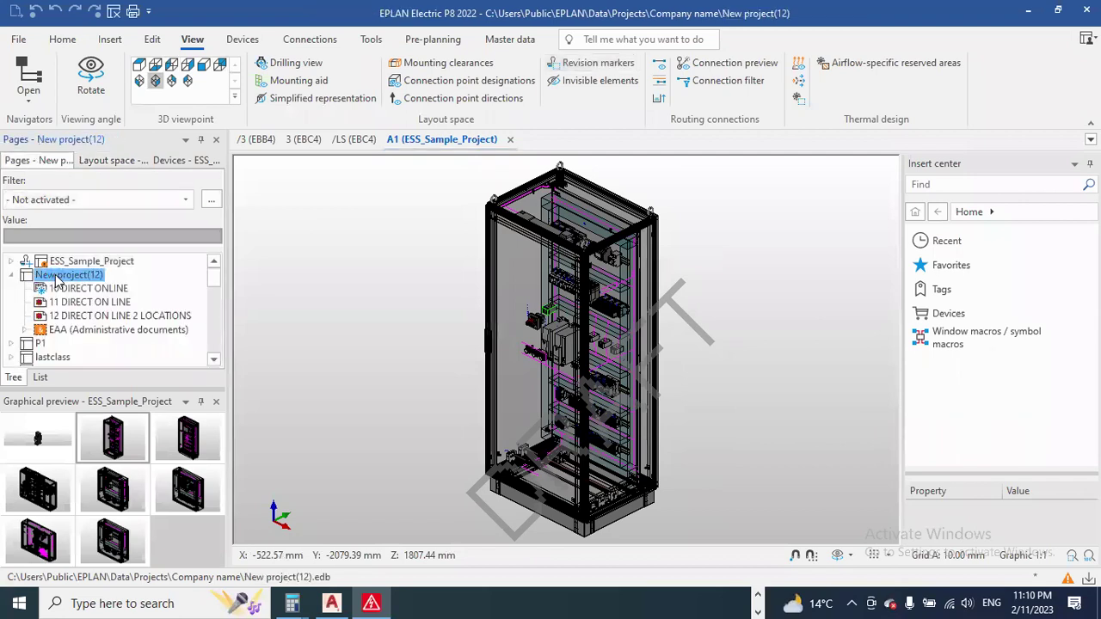
{"action": "left_click", "coordinate": [89, 299]}
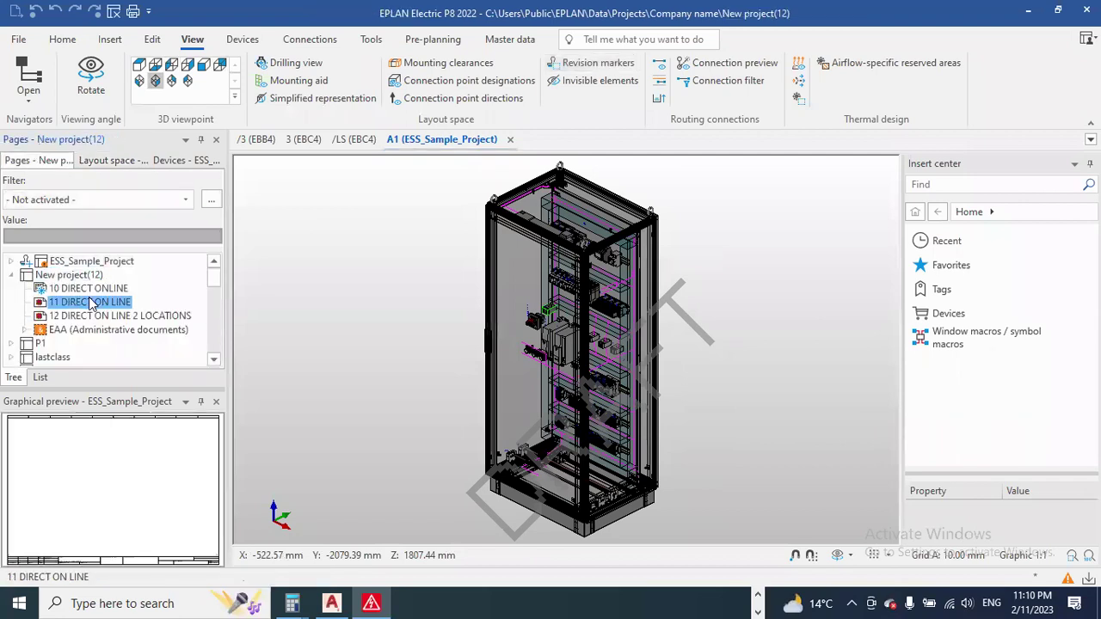
{"action": "double_click", "coordinate": [89, 305]}
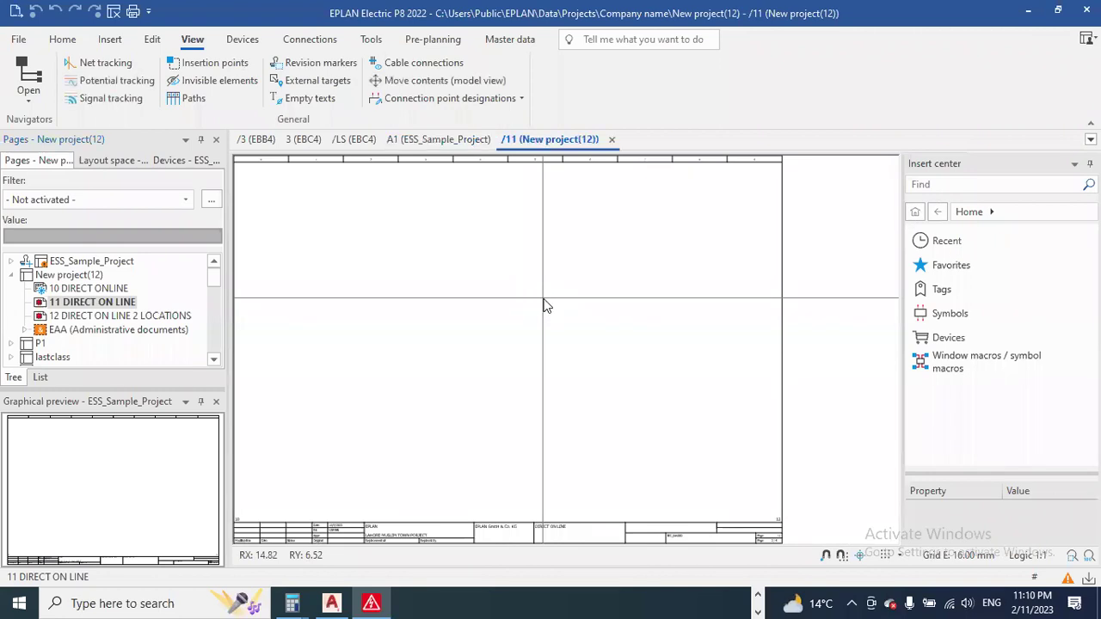
{"action": "left_click", "coordinate": [107, 316]}
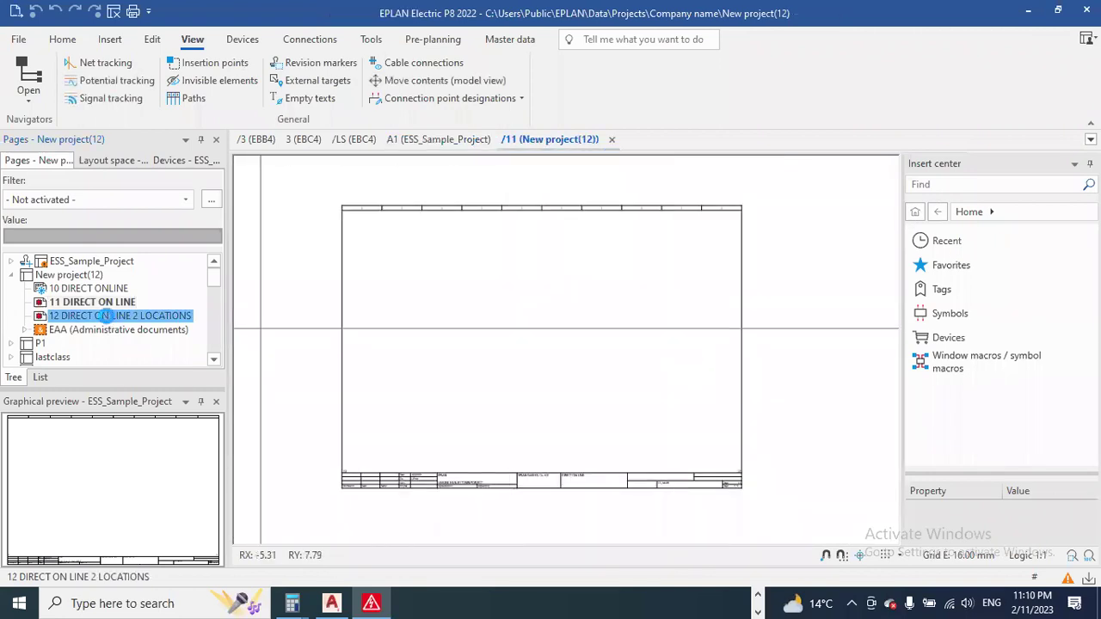
Expand ESS_Sample_Project's page list, scroll through it, then collapse it again.
{"action": "double_click", "coordinate": [75, 262]}
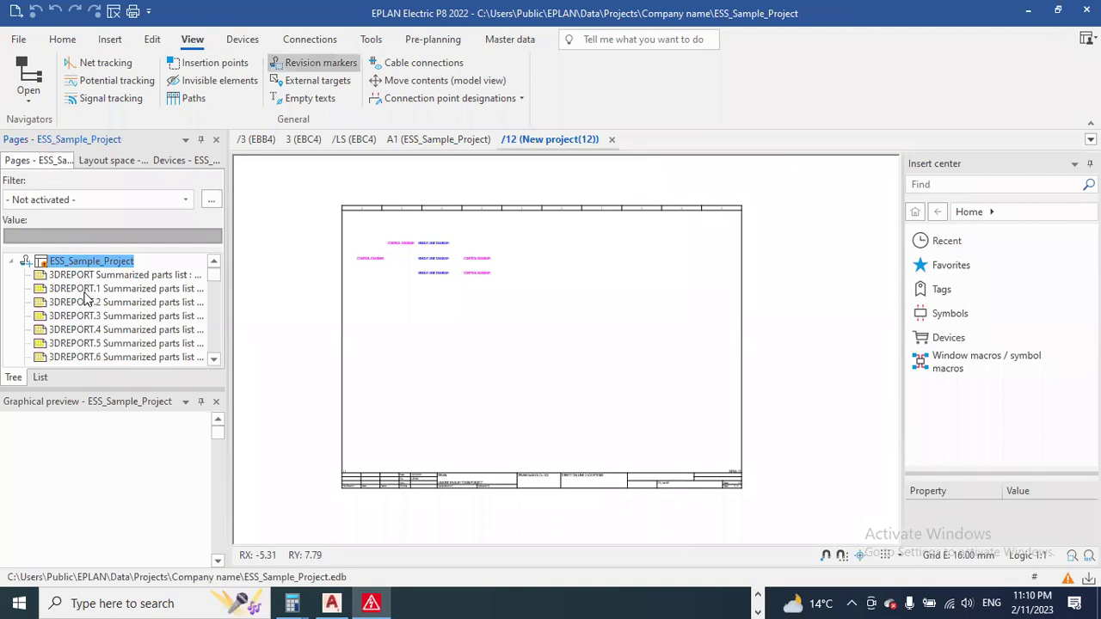
{"action": "scroll", "coordinate": [86, 292], "scroll_direction": "down", "scroll_amount": 5}
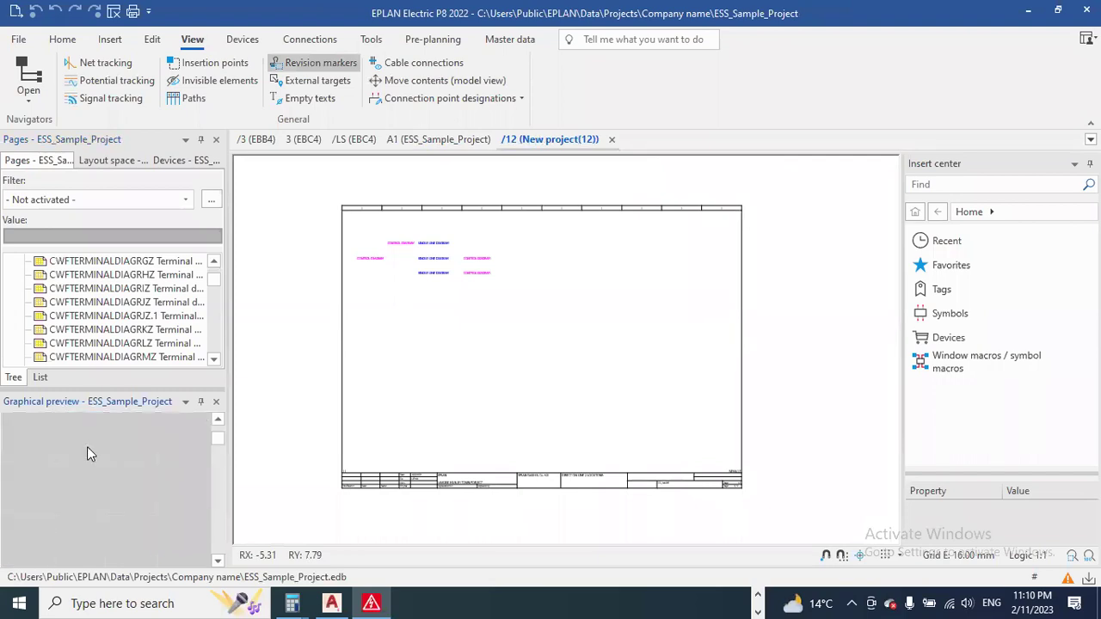
{"action": "scroll", "coordinate": [104, 327], "scroll_direction": "up", "scroll_amount": 2}
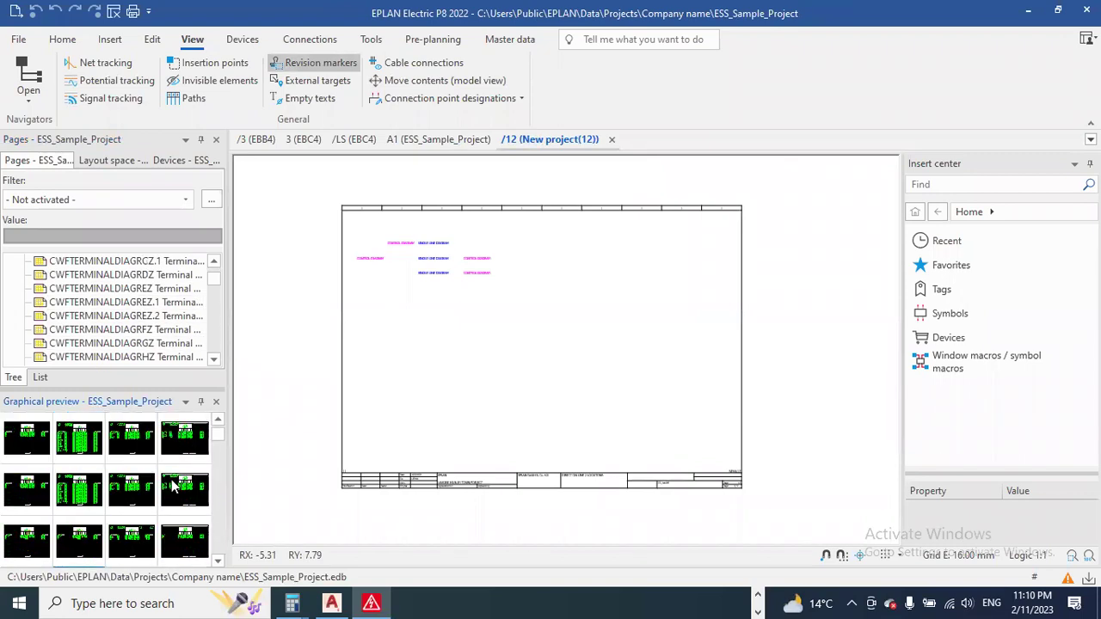
{"action": "scroll", "coordinate": [97, 318], "scroll_direction": "up", "scroll_amount": 2}
{"action": "scroll", "coordinate": [97, 318], "scroll_direction": "up", "scroll_amount": 5}
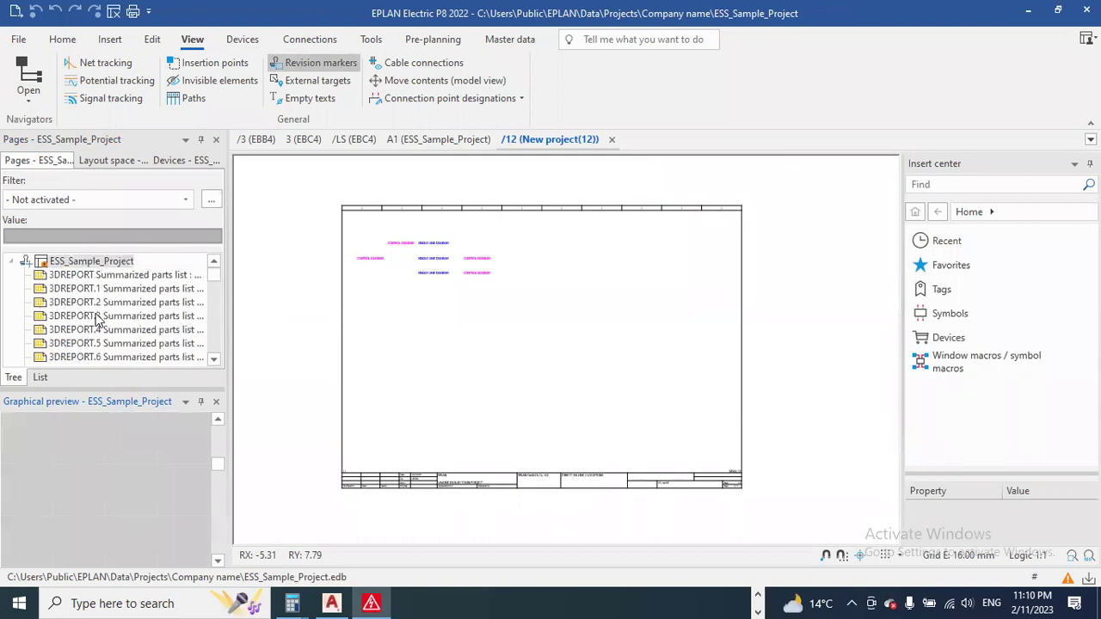
{"action": "left_click", "coordinate": [12, 262]}
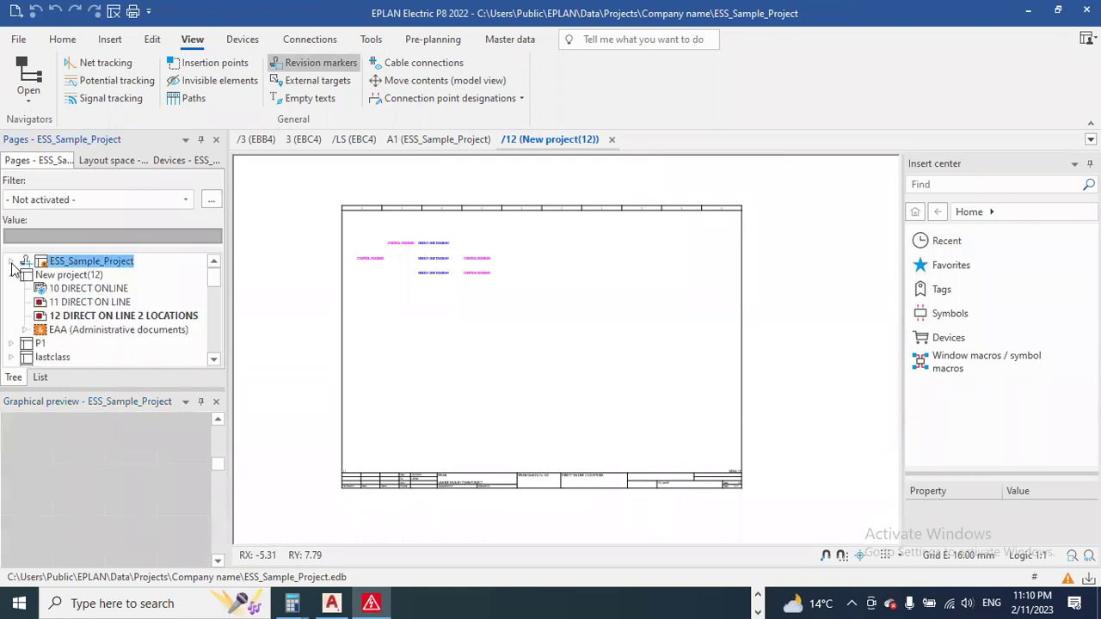
{"action": "left_click", "coordinate": [12, 263]}
{"action": "left_click_drag", "start_coordinate": [213, 269], "coordinate": [210, 351]}
Open EBC4's 45.b and 45 STARTER pages, browse the other STARTER pages, then open the EBB4 parts list.
{"action": "left_click", "coordinate": [75, 307]}
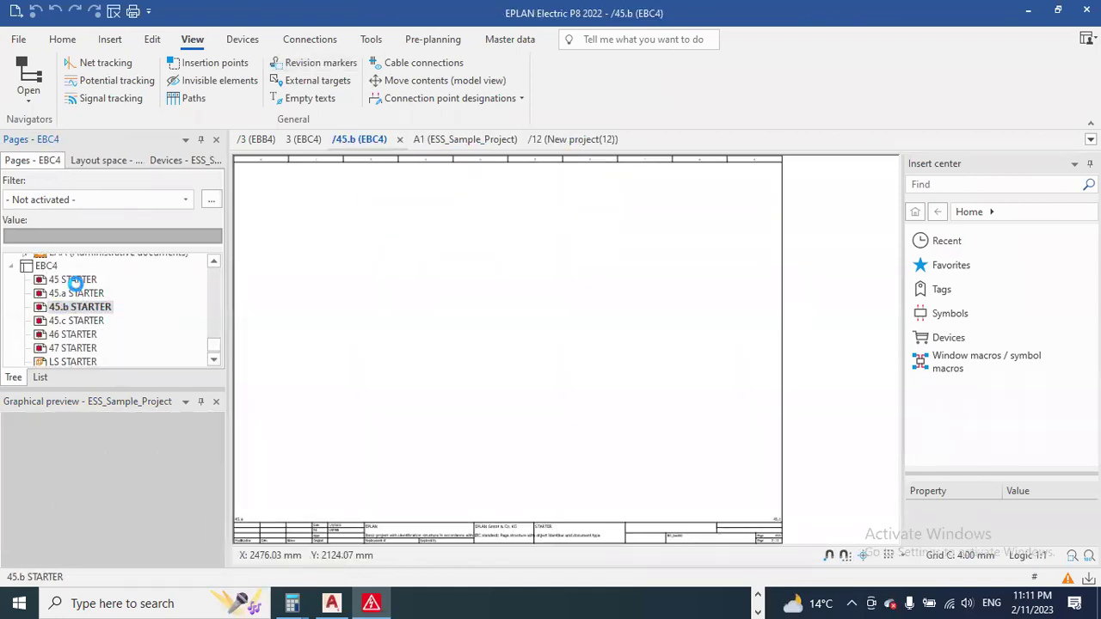
{"action": "left_click", "coordinate": [75, 280]}
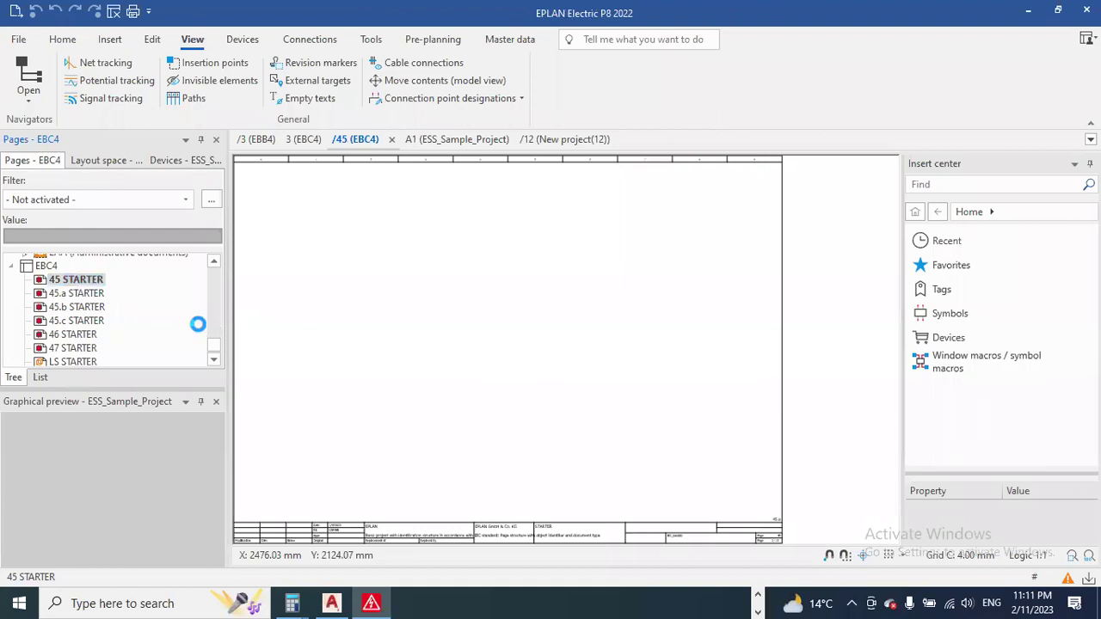
{"action": "left_click", "coordinate": [85, 321]}
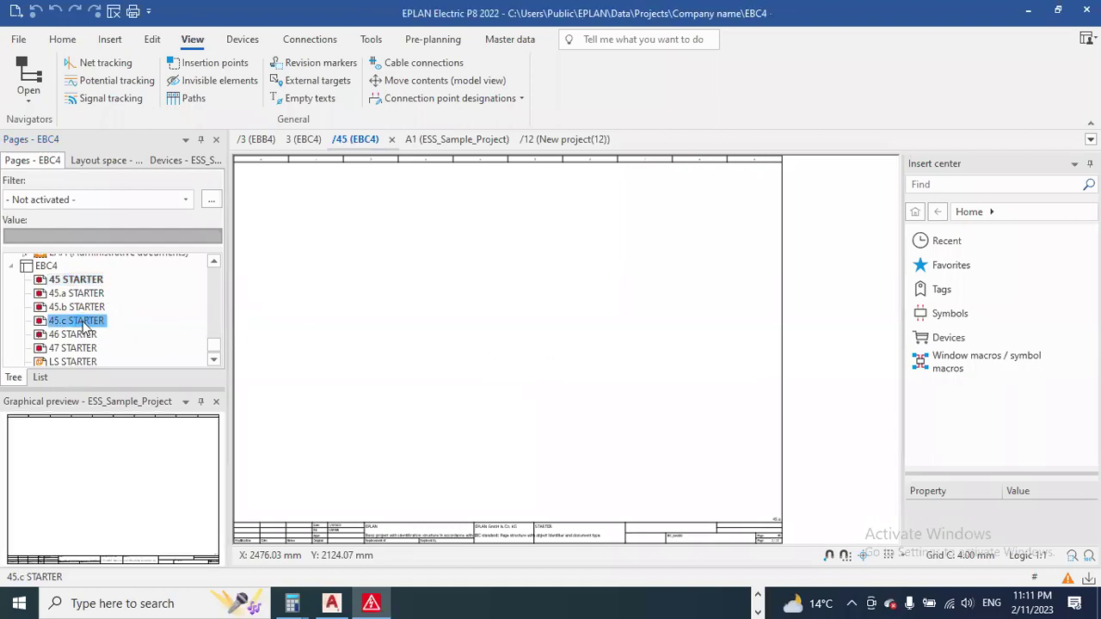
{"action": "scroll", "coordinate": [85, 325], "scroll_direction": "down", "scroll_amount": 1}
{"action": "left_click", "coordinate": [90, 321]}
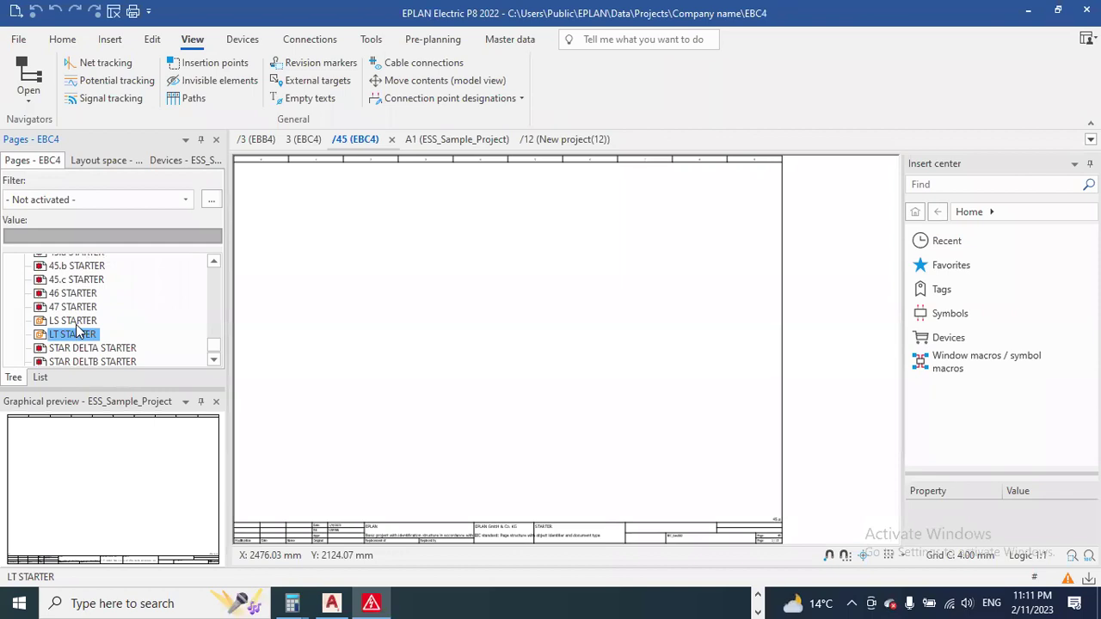
{"action": "scroll", "coordinate": [90, 320], "scroll_direction": "down", "scroll_amount": 1}
{"action": "left_click", "coordinate": [87, 318]}
{"action": "left_click", "coordinate": [88, 331]}
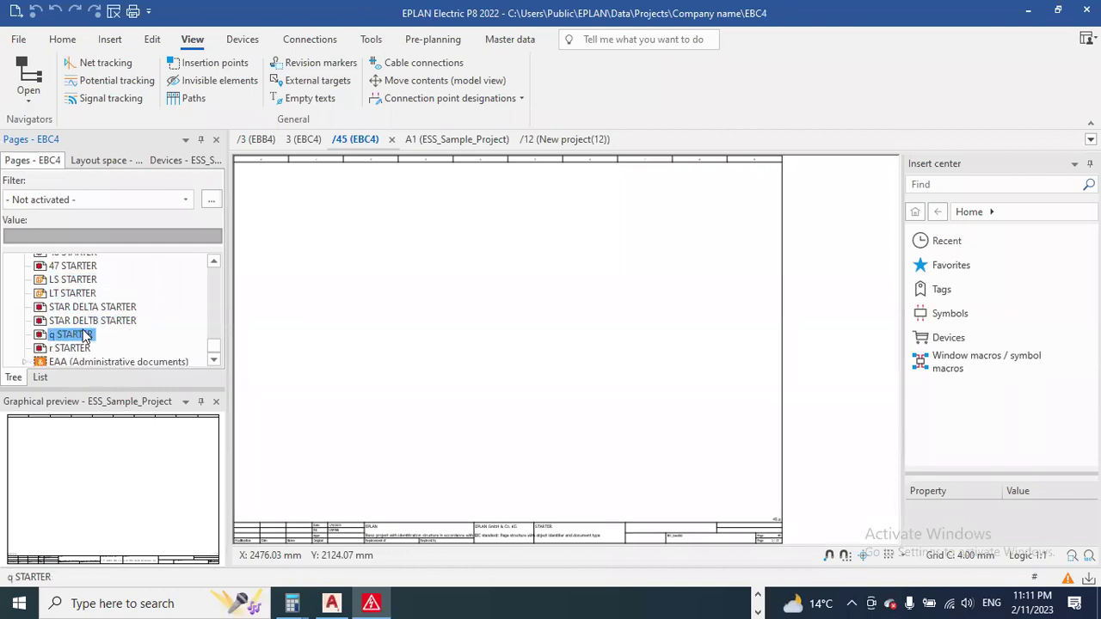
{"action": "left_click", "coordinate": [69, 344]}
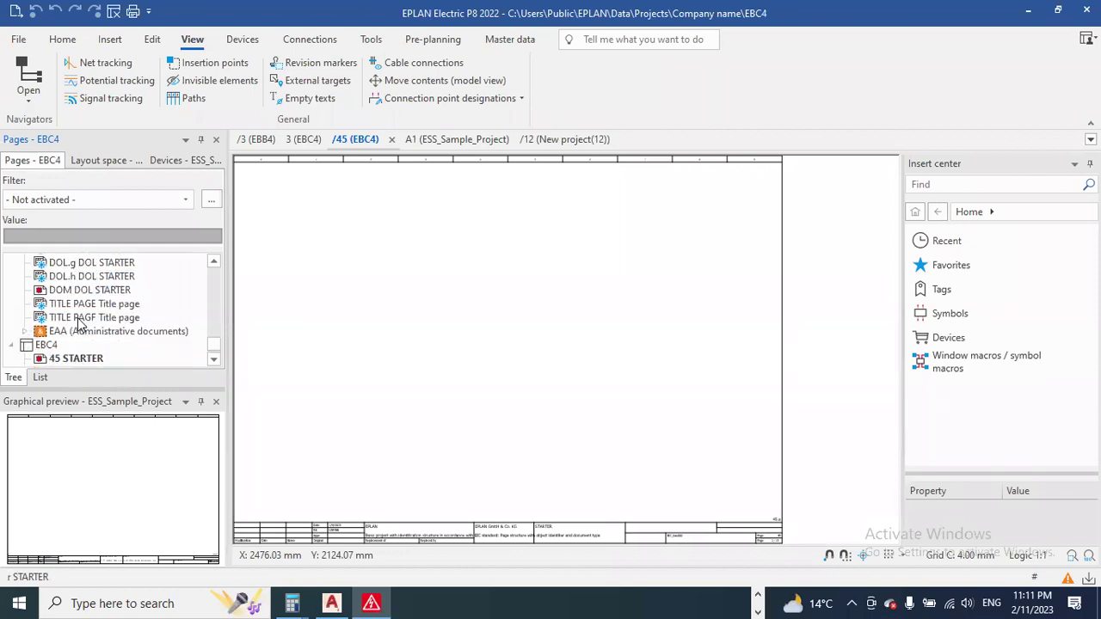
{"action": "scroll", "coordinate": [75, 337], "scroll_direction": "up", "scroll_amount": 10}
{"action": "left_click", "coordinate": [76, 320]}
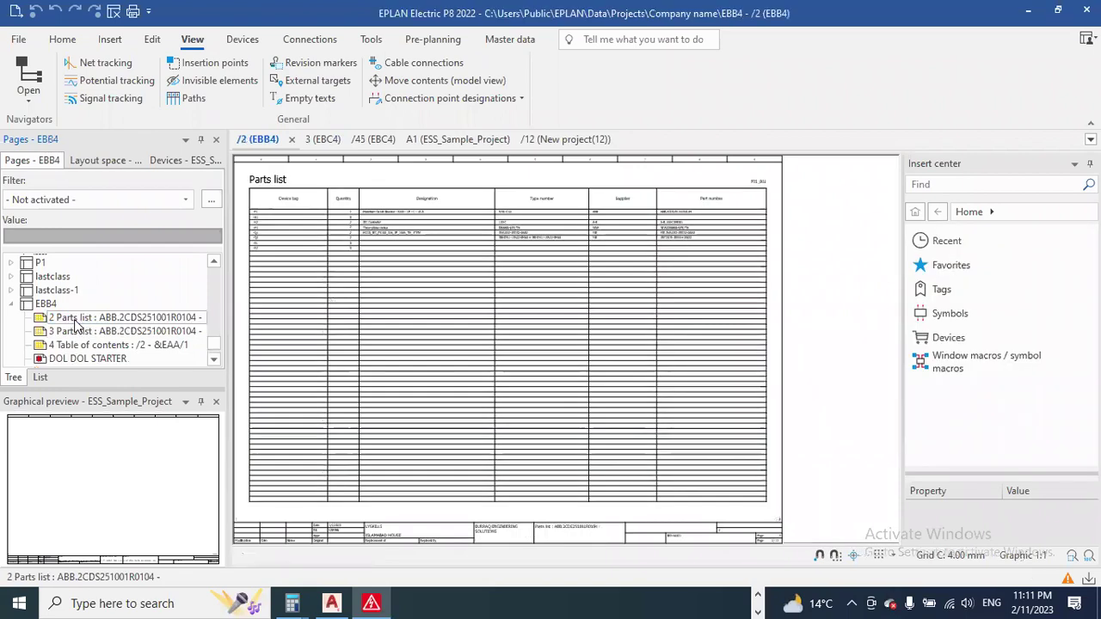
Preview the pages of the A2 (Enclosure 2) and A1 (Enclosure 1) groups in the sample project.
{"action": "scroll", "coordinate": [86, 309], "scroll_direction": "down", "scroll_amount": 5}
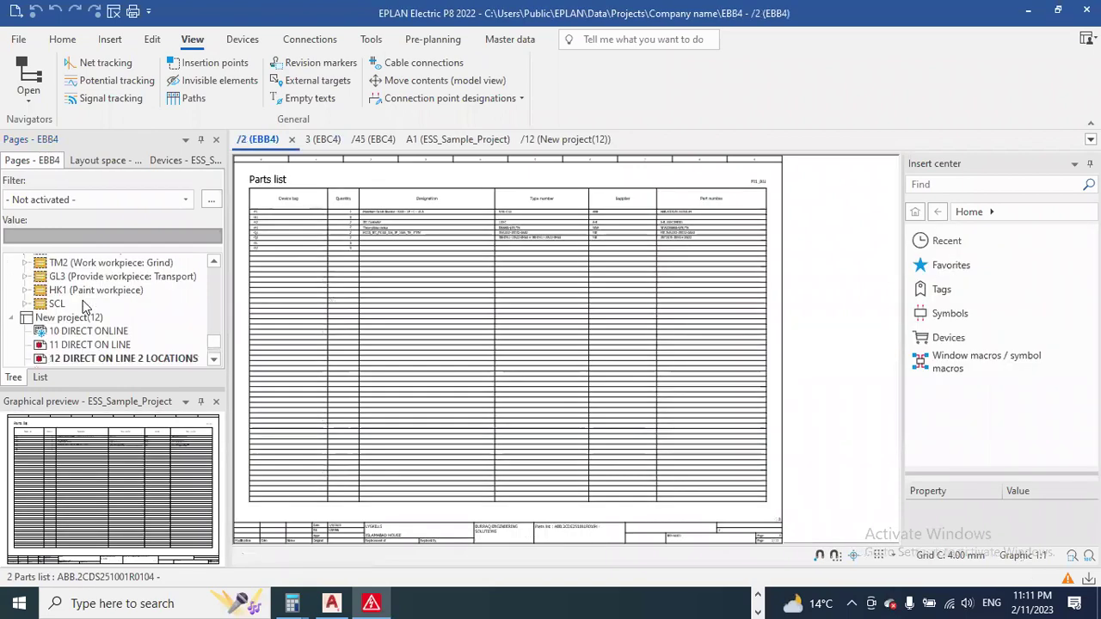
{"action": "scroll", "coordinate": [83, 307], "scroll_direction": "up", "scroll_amount": 5}
{"action": "scroll", "coordinate": [84, 308], "scroll_direction": "up", "scroll_amount": 3}
{"action": "scroll", "coordinate": [84, 308], "scroll_direction": "up", "scroll_amount": 1}
{"action": "left_click", "coordinate": [84, 305]}
{"action": "left_click", "coordinate": [84, 291]}
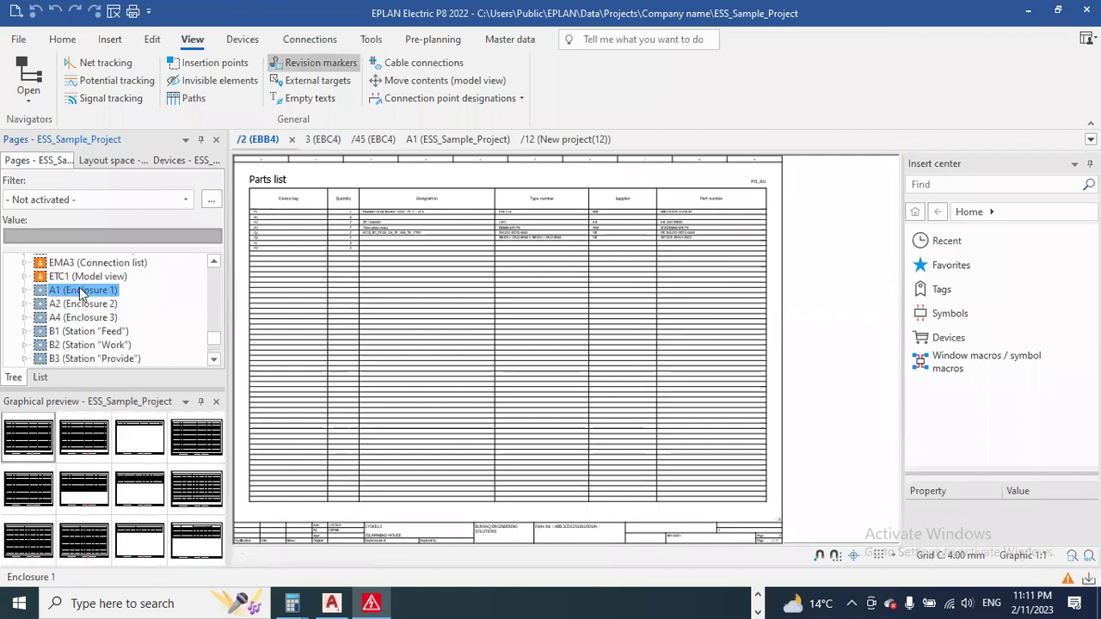
{"action": "scroll", "coordinate": [84, 292], "scroll_direction": "up", "scroll_amount": 1}
{"action": "scroll", "coordinate": [84, 297], "scroll_direction": "up", "scroll_amount": 3}
{"action": "scroll", "coordinate": [86, 304], "scroll_direction": "up", "scroll_amount": 2}
{"action": "scroll", "coordinate": [86, 304], "scroll_direction": "down", "scroll_amount": 3}
{"action": "scroll", "coordinate": [86, 304], "scroll_direction": "down", "scroll_amount": 3}
{"action": "scroll", "coordinate": [86, 304], "scroll_direction": "down", "scroll_amount": 3}
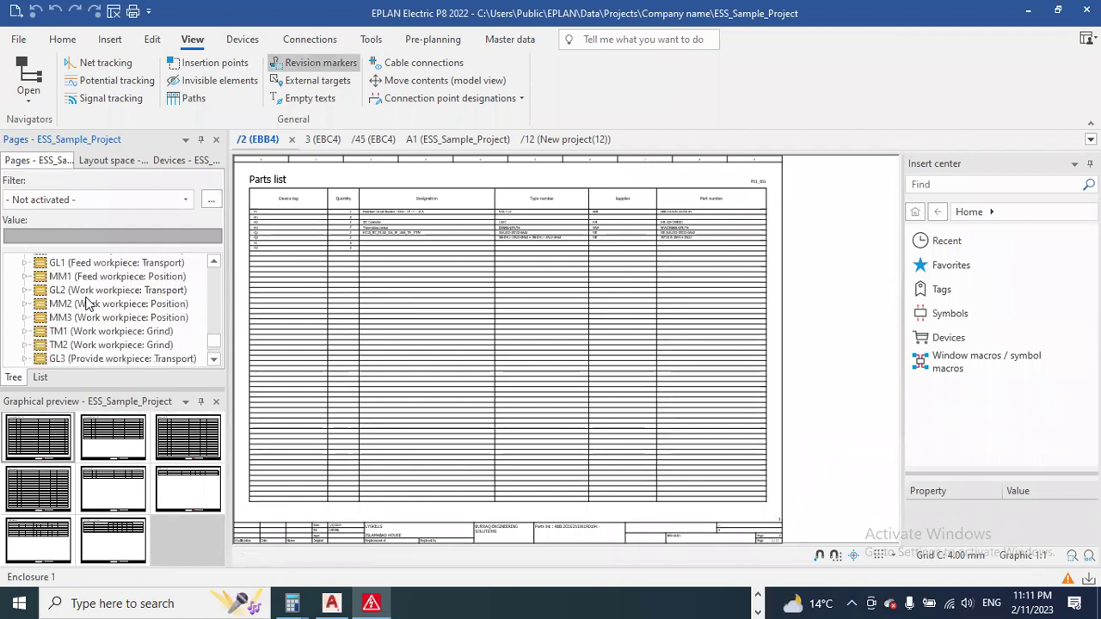
Expand the MM2 work-position group and open its electrical schematic page.
{"action": "left_click", "coordinate": [86, 305]}
{"action": "left_click", "coordinate": [73, 490]}
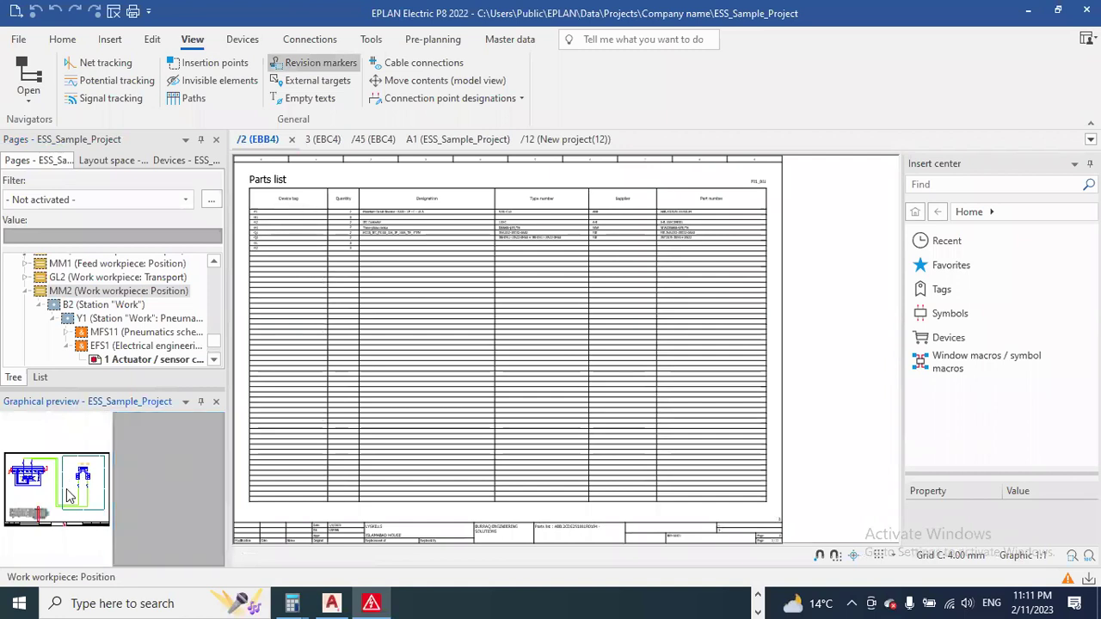
{"action": "key", "text": "Return"}
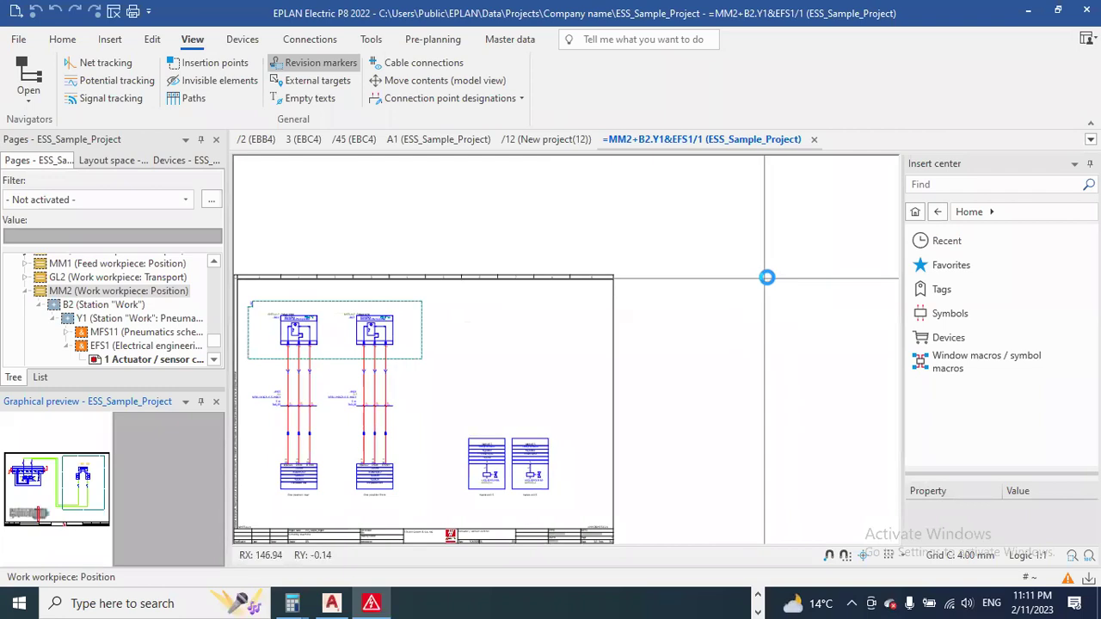
{"action": "scroll", "coordinate": [350, 331], "scroll_direction": "up", "scroll_amount": 2}
{"action": "scroll", "coordinate": [362, 336], "scroll_direction": "up", "scroll_amount": 3}
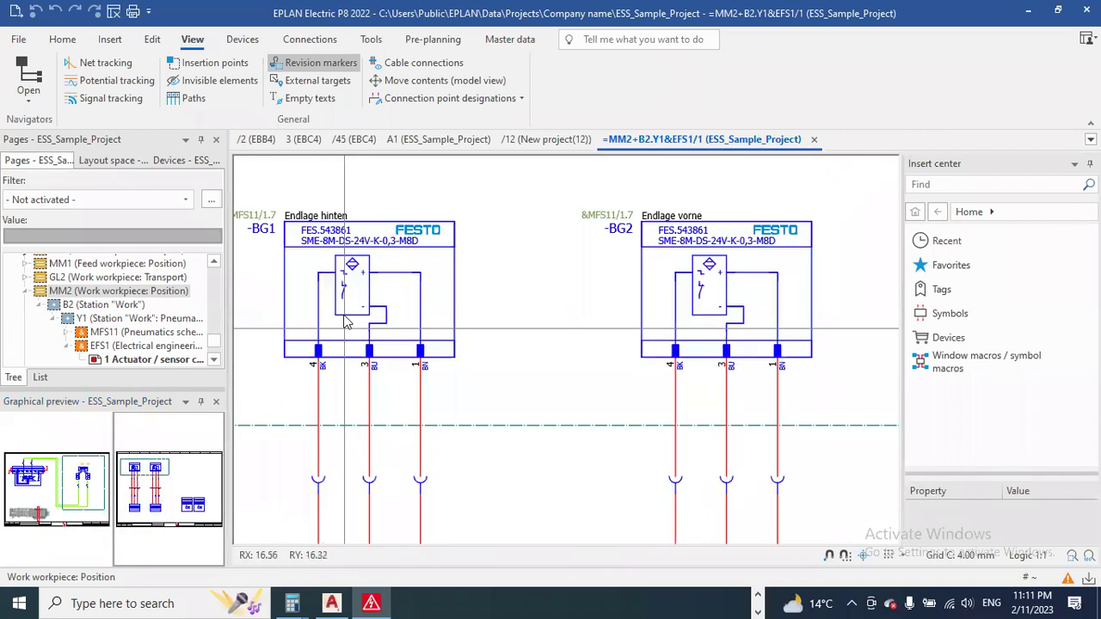
{"action": "scroll", "coordinate": [598, 232], "scroll_direction": "down", "scroll_amount": 1}
{"action": "scroll", "coordinate": [597, 232], "scroll_direction": "down", "scroll_amount": 2}
{"action": "scroll", "coordinate": [536, 219], "scroll_direction": "down", "scroll_amount": 2}
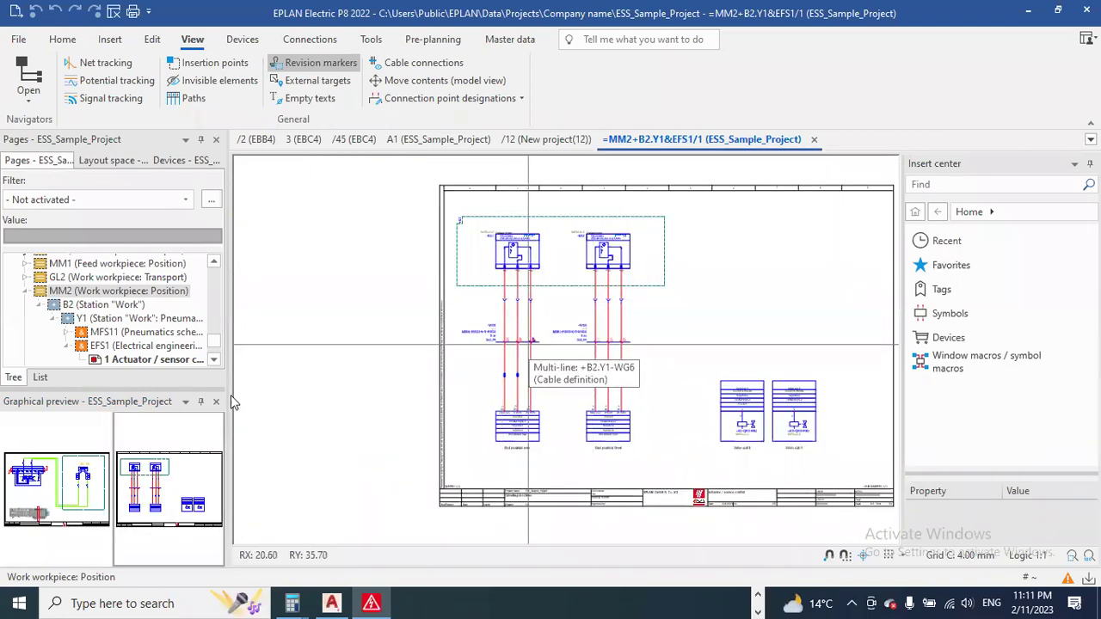
Open the MFS11 Actuator control page and zoom in on its valve terminal.
{"action": "left_click", "coordinate": [48, 503]}
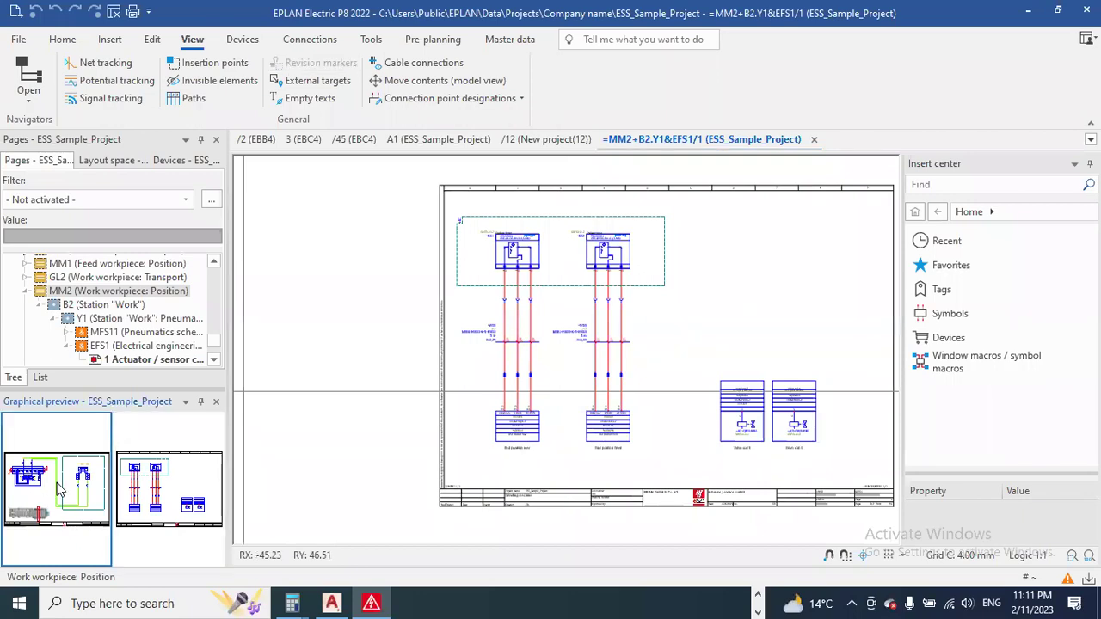
{"action": "double_click", "coordinate": [59, 489]}
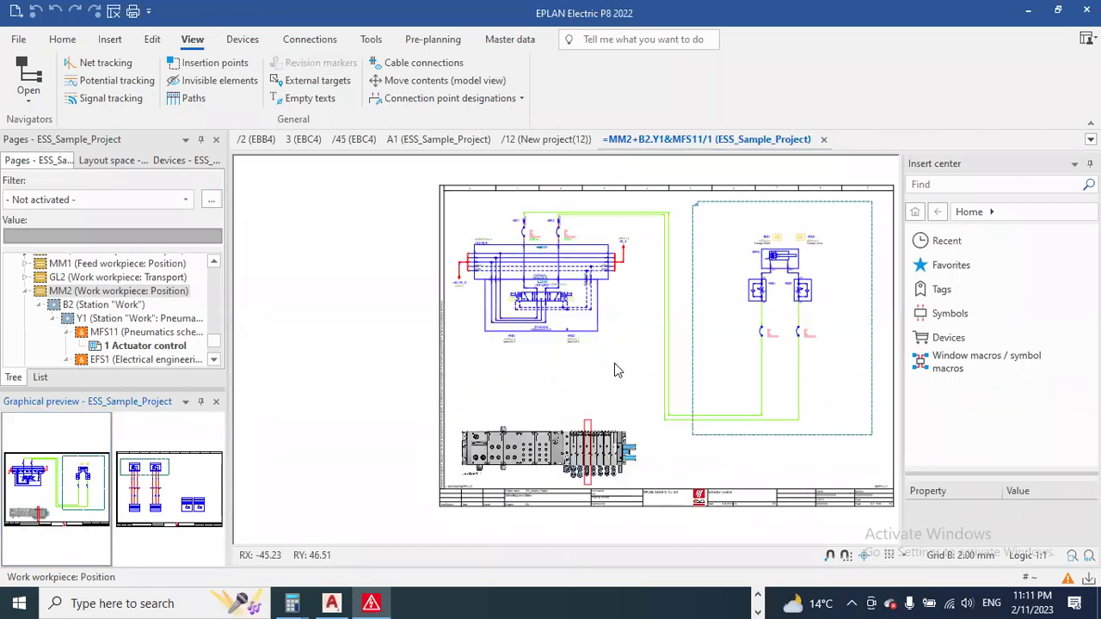
{"action": "scroll", "coordinate": [617, 370], "scroll_direction": "up", "scroll_amount": 2}
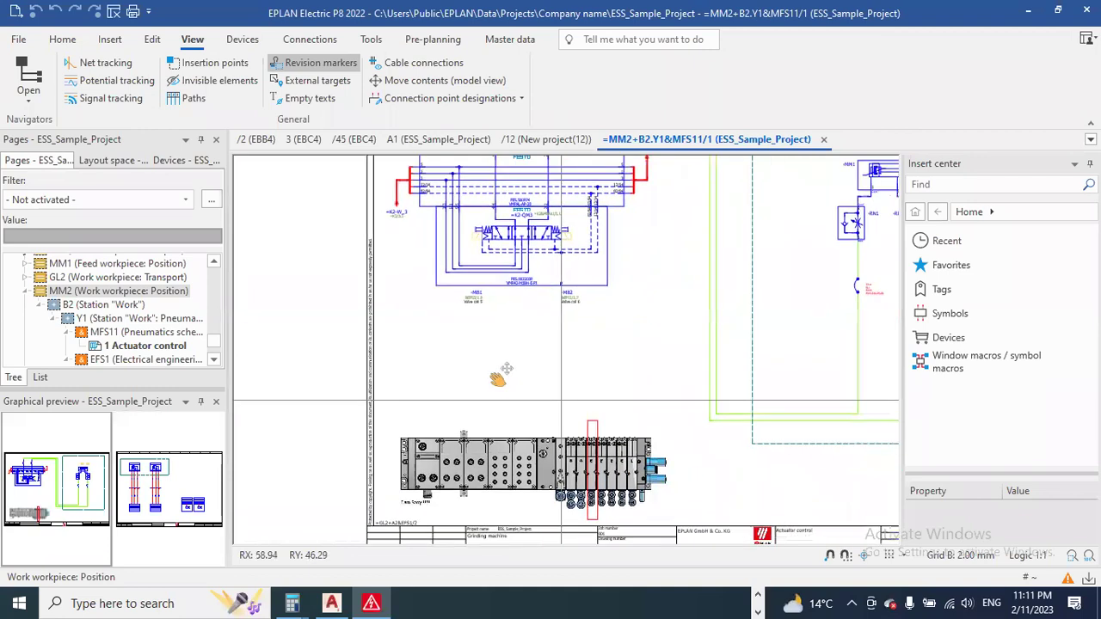
{"action": "scroll", "coordinate": [499, 378], "scroll_direction": "up", "scroll_amount": 1}
{"action": "scroll", "coordinate": [481, 387], "scroll_direction": "up", "scroll_amount": 1}
{"action": "scroll", "coordinate": [464, 395], "scroll_direction": "up", "scroll_amount": 1}
{"action": "scroll", "coordinate": [447, 401], "scroll_direction": "down", "scroll_amount": 1}
{"action": "scroll", "coordinate": [452, 406], "scroll_direction": "down", "scroll_amount": 1}
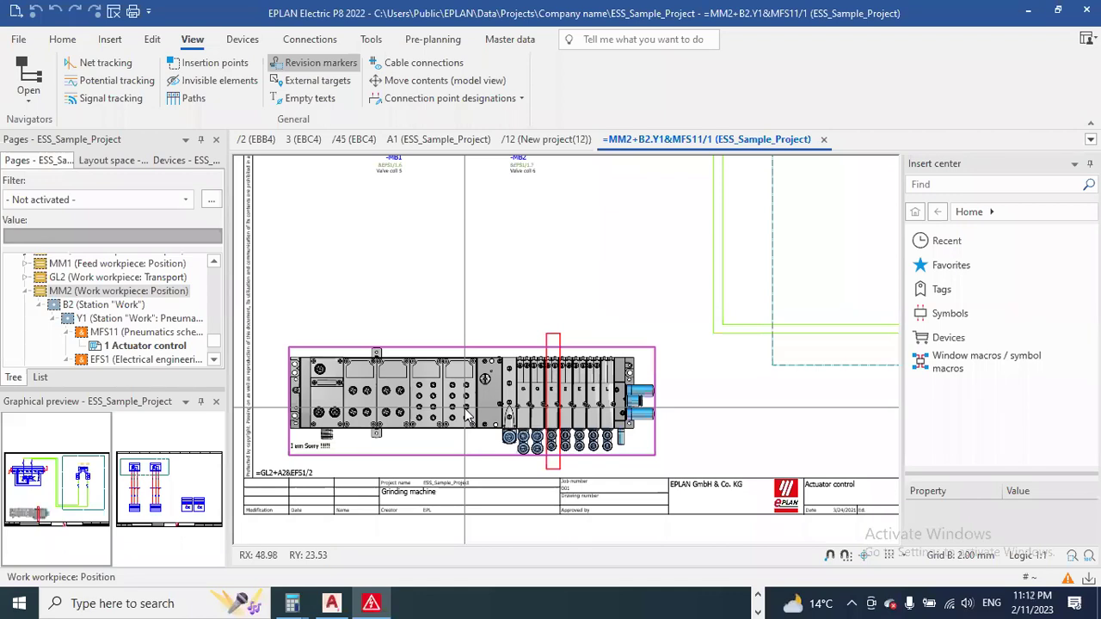
{"action": "left_click", "coordinate": [387, 469]}
{"action": "scroll", "coordinate": [163, 284], "scroll_direction": "up", "scroll_amount": 3}
{"action": "scroll", "coordinate": [93, 323], "scroll_direction": "up", "scroll_amount": 3}
Expand GAB1 > A2 (Enclosure 2) > EFS1 and open the 24 V device power supply page.
{"action": "left_click", "coordinate": [95, 320]}
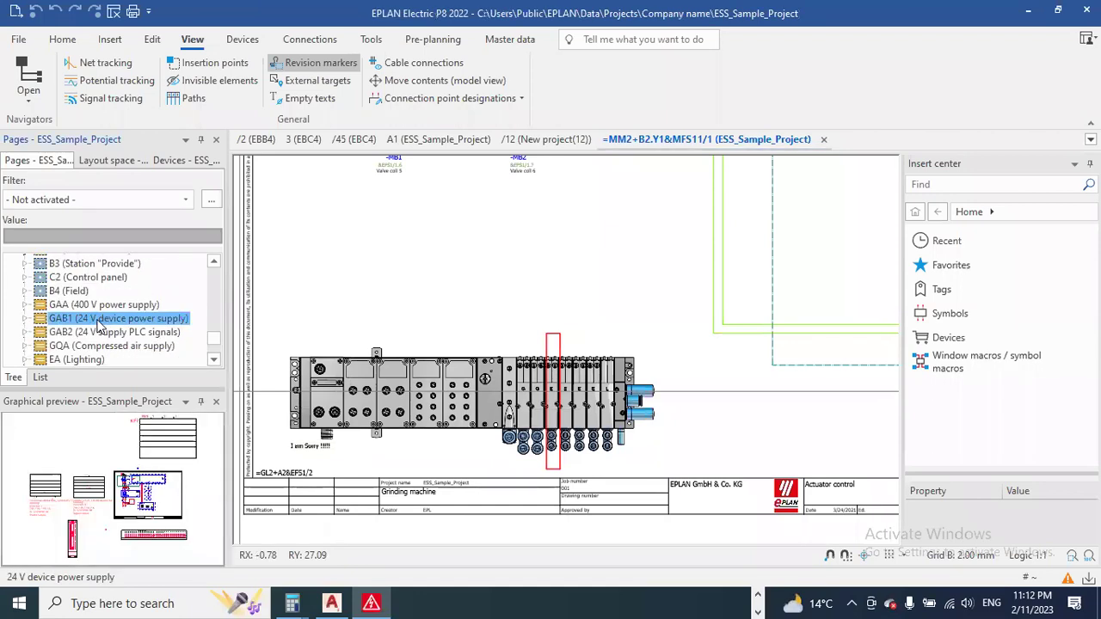
{"action": "double_click", "coordinate": [99, 323]}
{"action": "double_click", "coordinate": [102, 333]}
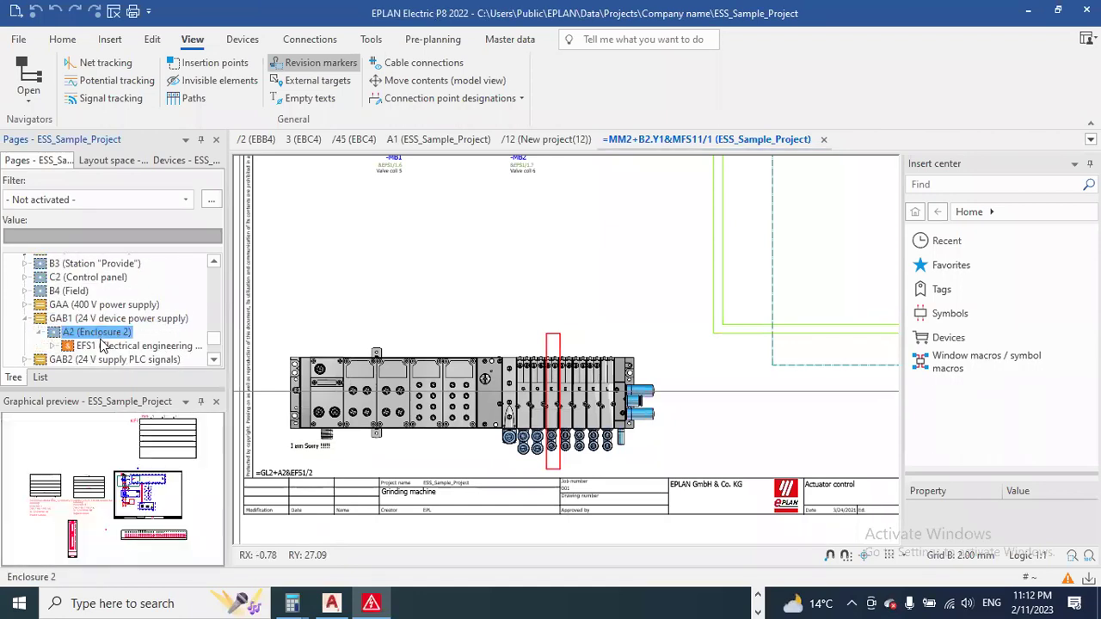
{"action": "double_click", "coordinate": [101, 344]}
{"action": "double_click", "coordinate": [136, 486]}
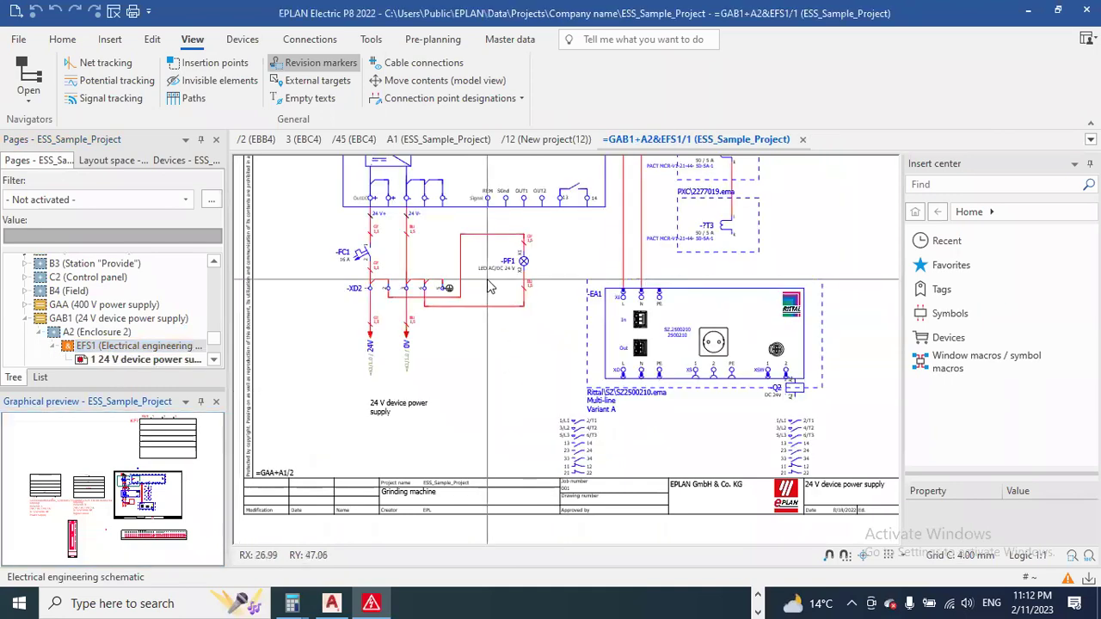
Pan and zoom the schematic to inspect its upper circuits, then bring Chrome to the front.
{"action": "left_click_drag", "start_coordinate": [586, 239], "coordinate": [520, 387]}
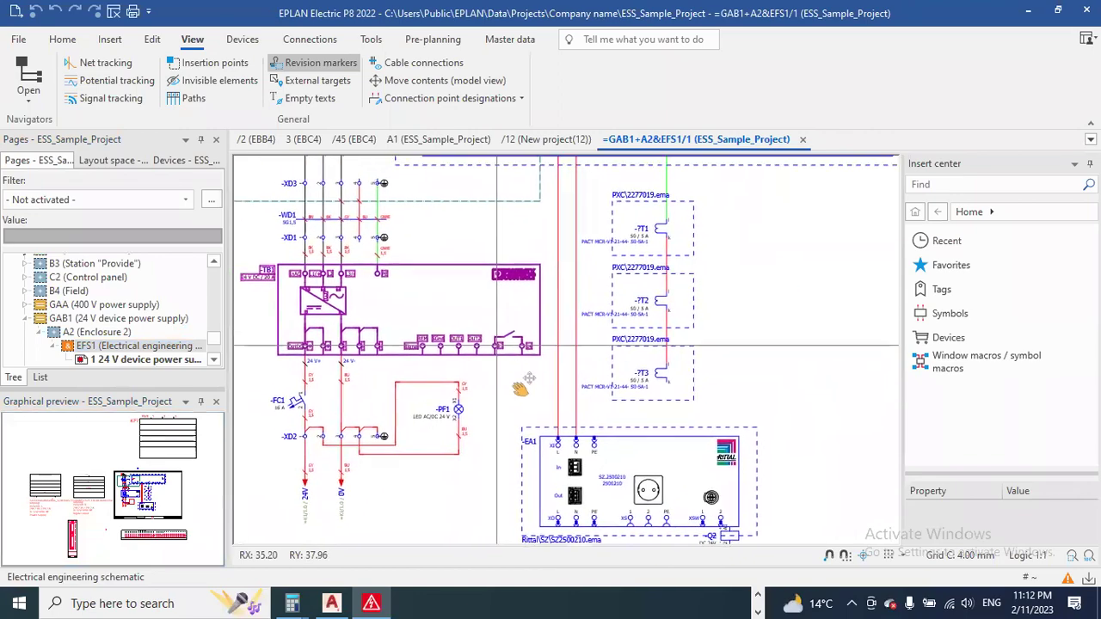
{"action": "scroll", "coordinate": [460, 239], "scroll_direction": "down", "scroll_amount": 5}
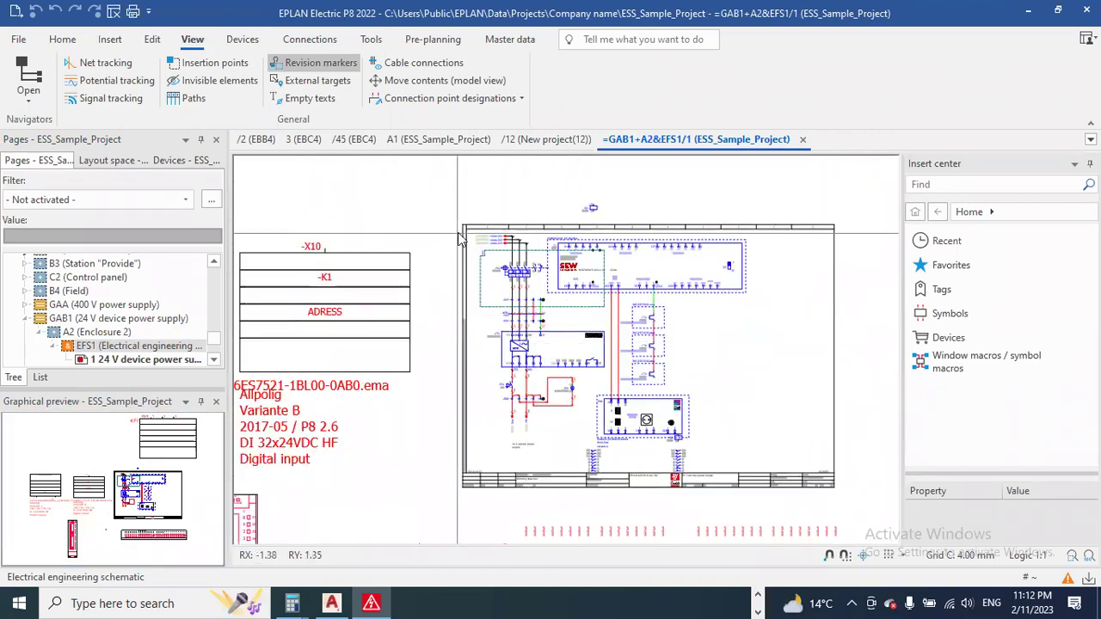
{"action": "scroll", "coordinate": [662, 258], "scroll_direction": "down", "scroll_amount": 2}
{"action": "scroll", "coordinate": [677, 268], "scroll_direction": "up", "scroll_amount": 4}
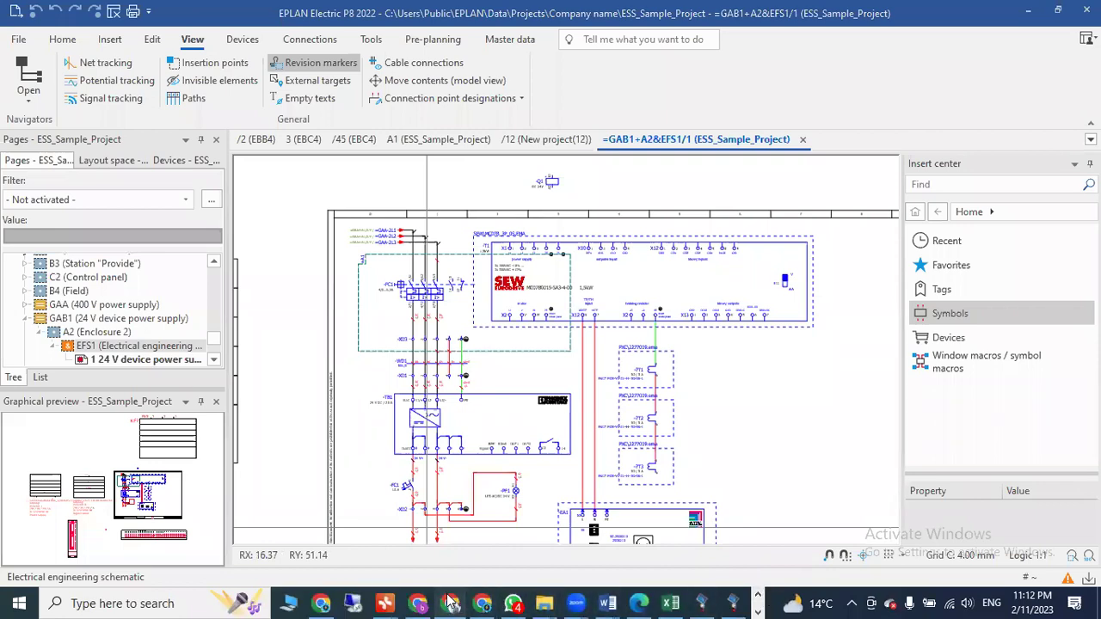
{"action": "left_click", "coordinate": [450, 602]}
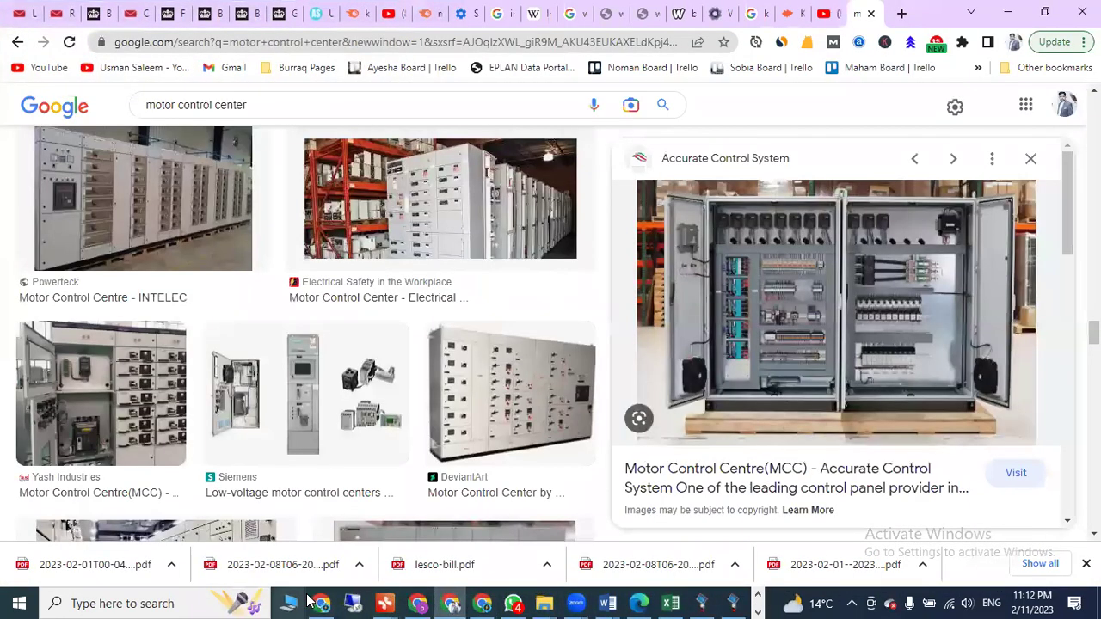
{"action": "left_click", "coordinate": [321, 603]}
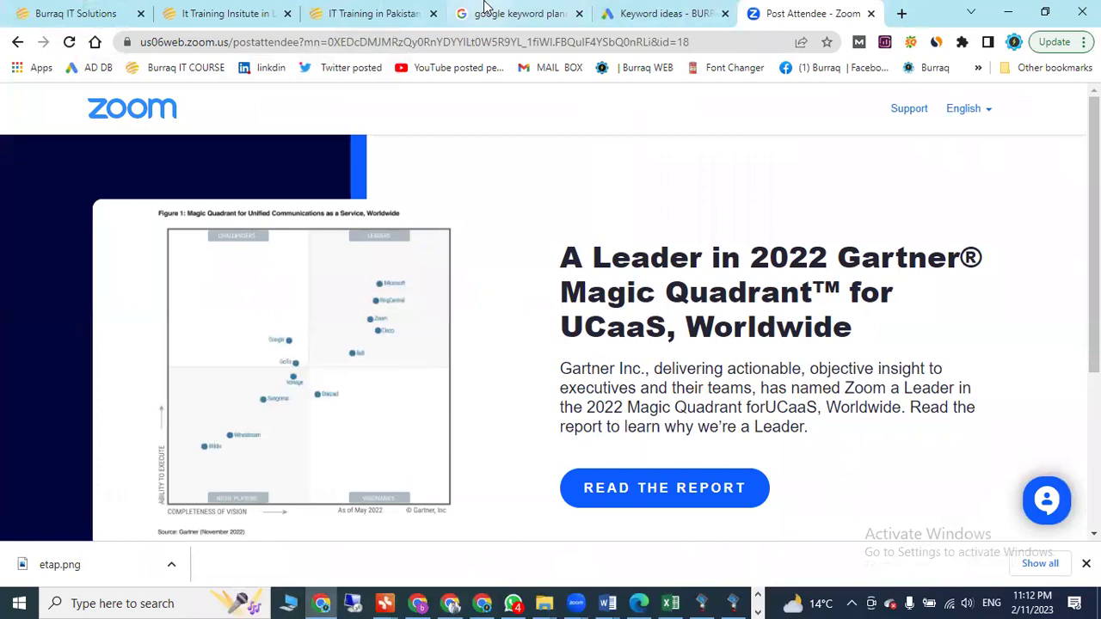
{"action": "left_click", "coordinate": [451, 603]}
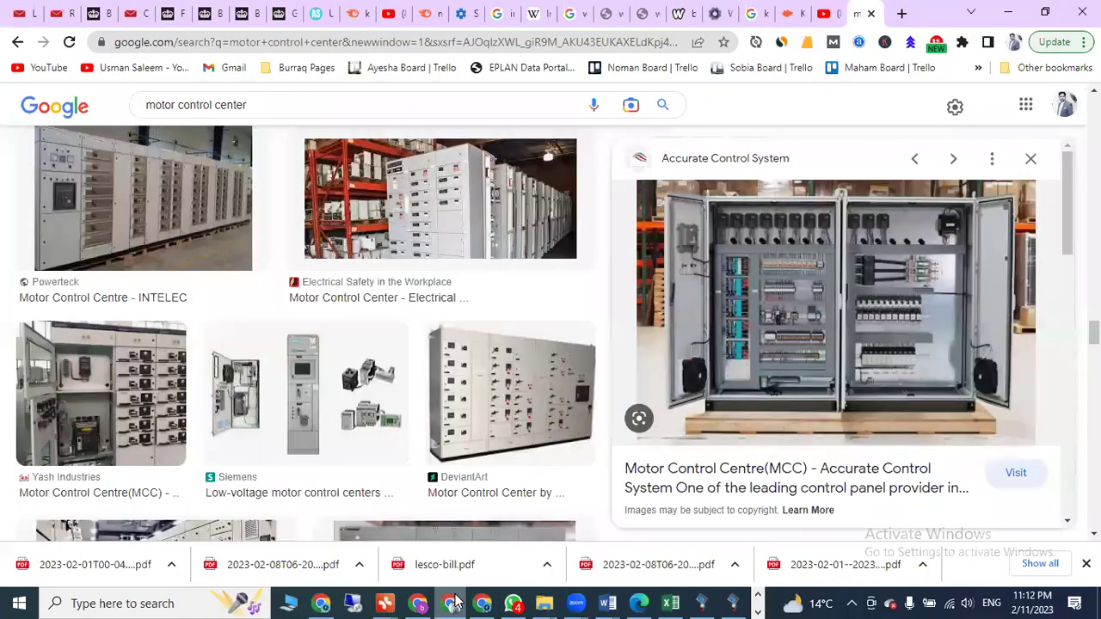
{"action": "left_click", "coordinate": [483, 603]}
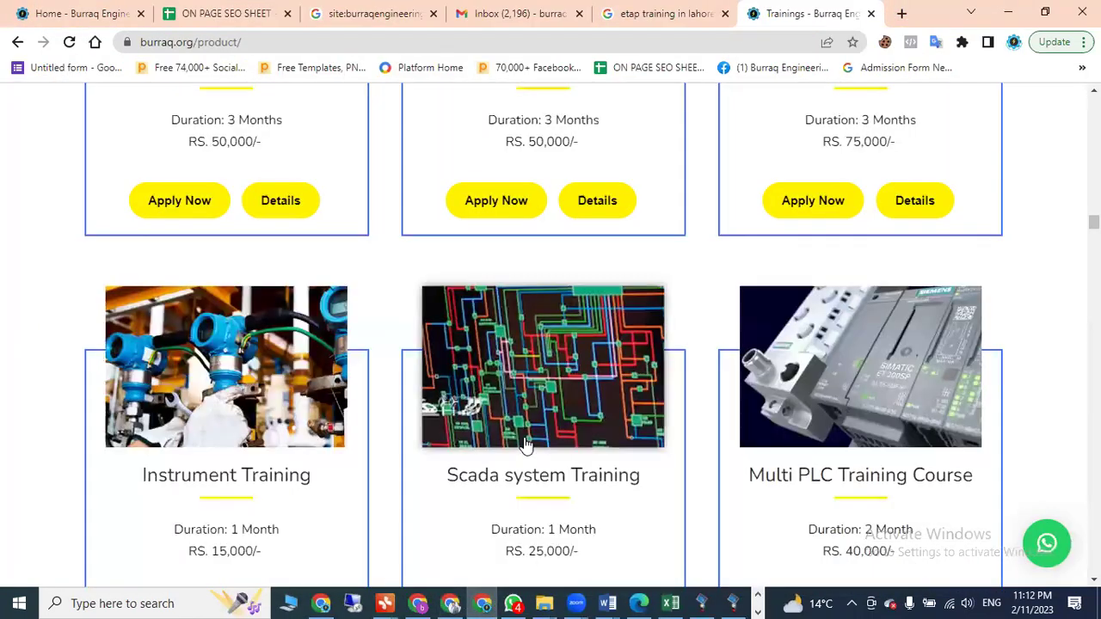
{"action": "scroll", "coordinate": [554, 472], "scroll_direction": "down", "scroll_amount": 5}
{"action": "scroll", "coordinate": [554, 474], "scroll_direction": "down", "scroll_amount": 4}
{"action": "scroll", "coordinate": [558, 486], "scroll_direction": "down", "scroll_amount": 3}
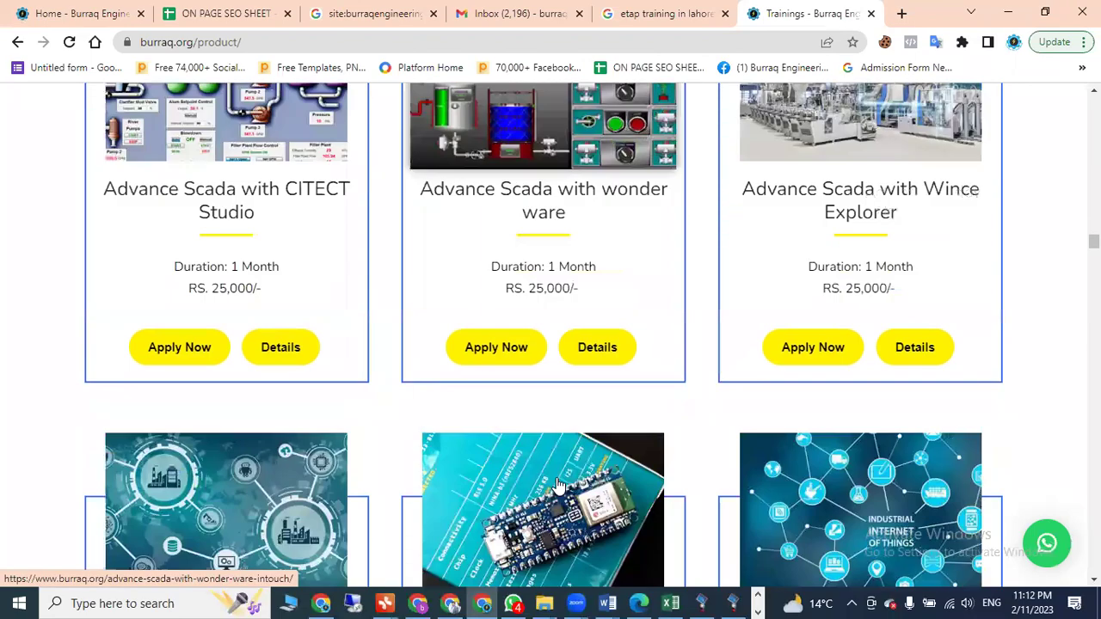
{"action": "scroll", "coordinate": [555, 483], "scroll_direction": "down", "scroll_amount": 2}
{"action": "scroll", "coordinate": [555, 480], "scroll_direction": "down", "scroll_amount": 2}
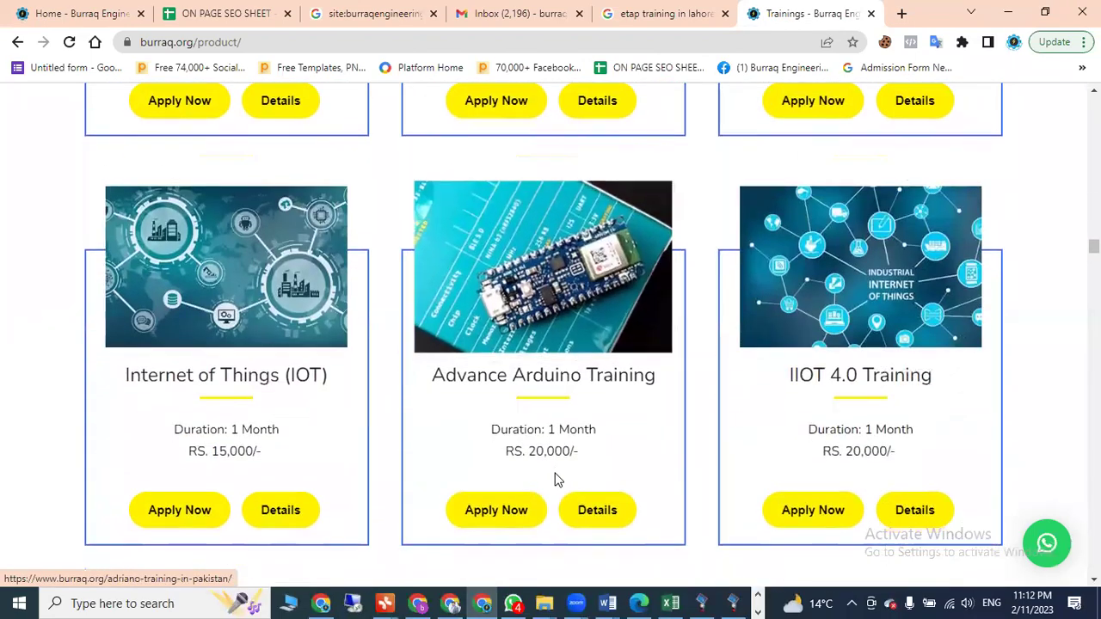
{"action": "scroll", "coordinate": [554, 473], "scroll_direction": "down", "scroll_amount": 5}
{"action": "scroll", "coordinate": [553, 469], "scroll_direction": "down", "scroll_amount": 4}
{"action": "scroll", "coordinate": [550, 467], "scroll_direction": "up", "scroll_amount": 5}
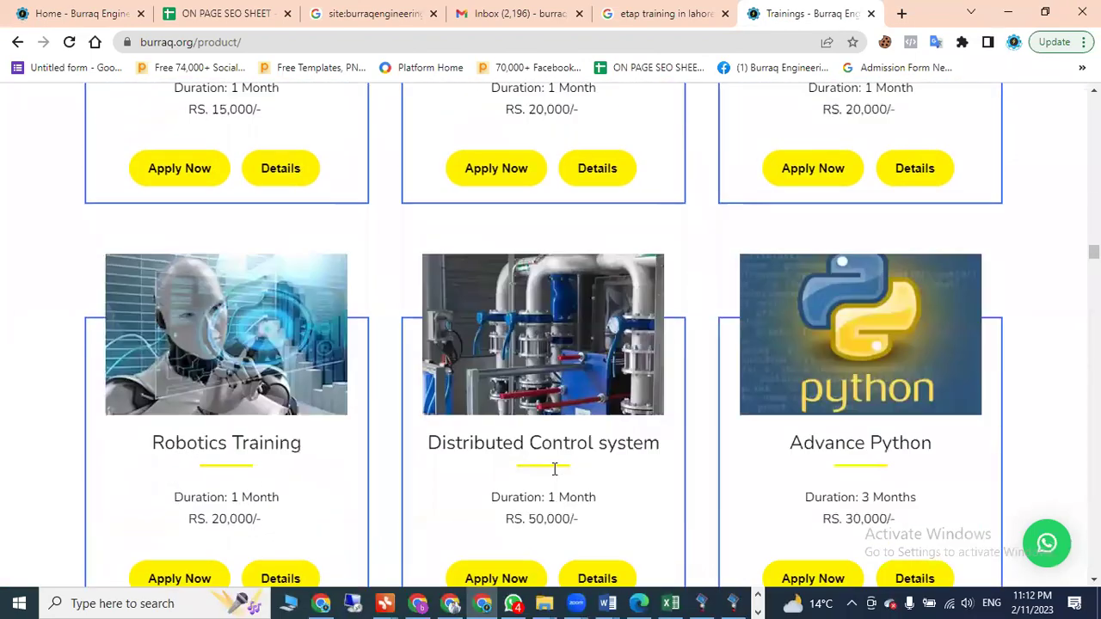
{"action": "scroll", "coordinate": [550, 467], "scroll_direction": "up", "scroll_amount": 7}
{"action": "scroll", "coordinate": [344, 301], "scroll_direction": "up", "scroll_amount": 6}
{"action": "left_click_drag", "start_coordinate": [305, 41], "coordinate": [277, 41]}
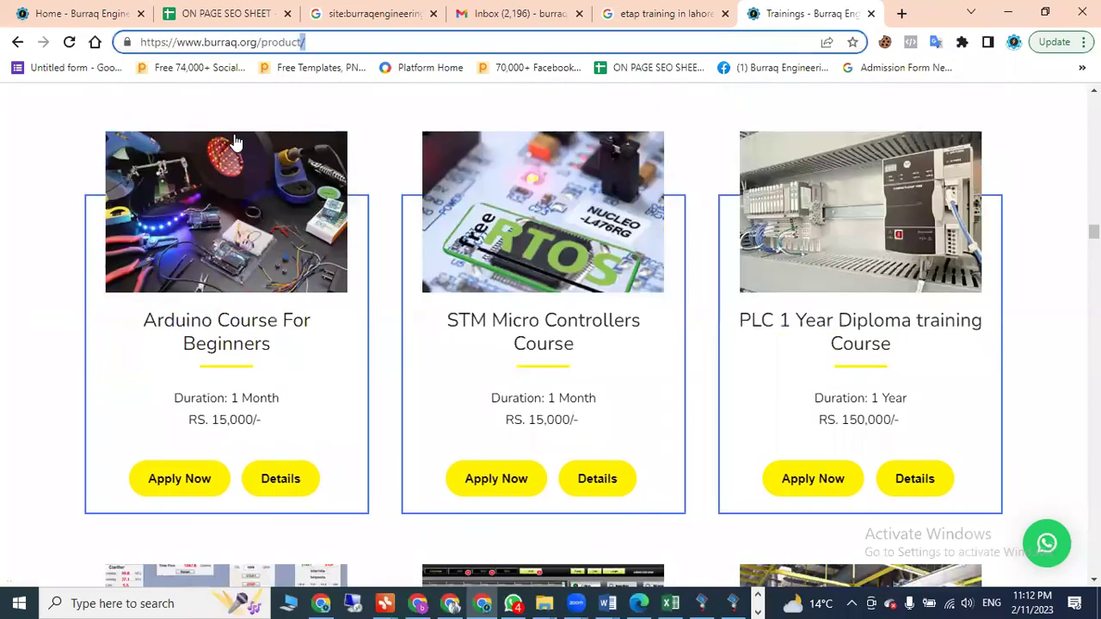
{"action": "scroll", "coordinate": [554, 348], "scroll_direction": "up", "scroll_amount": 5}
{"action": "scroll", "coordinate": [554, 348], "scroll_direction": "up", "scroll_amount": 3}
{"action": "scroll", "coordinate": [554, 348], "scroll_direction": "up", "scroll_amount": 2}
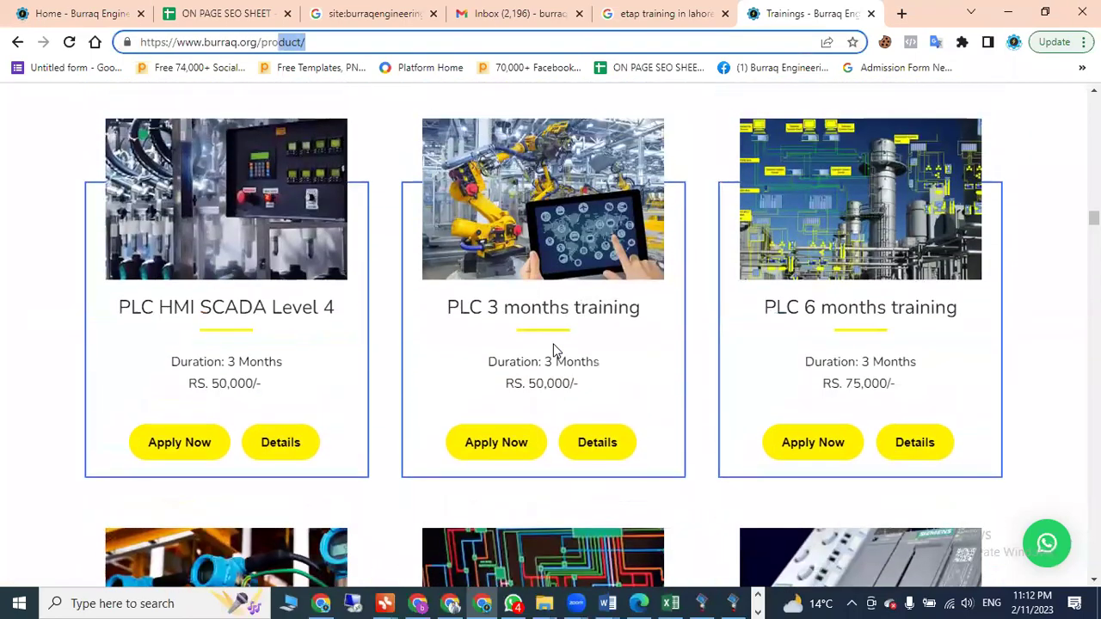
{"action": "scroll", "coordinate": [553, 348], "scroll_direction": "up", "scroll_amount": 5}
{"action": "scroll", "coordinate": [553, 348], "scroll_direction": "up", "scroll_amount": 1}
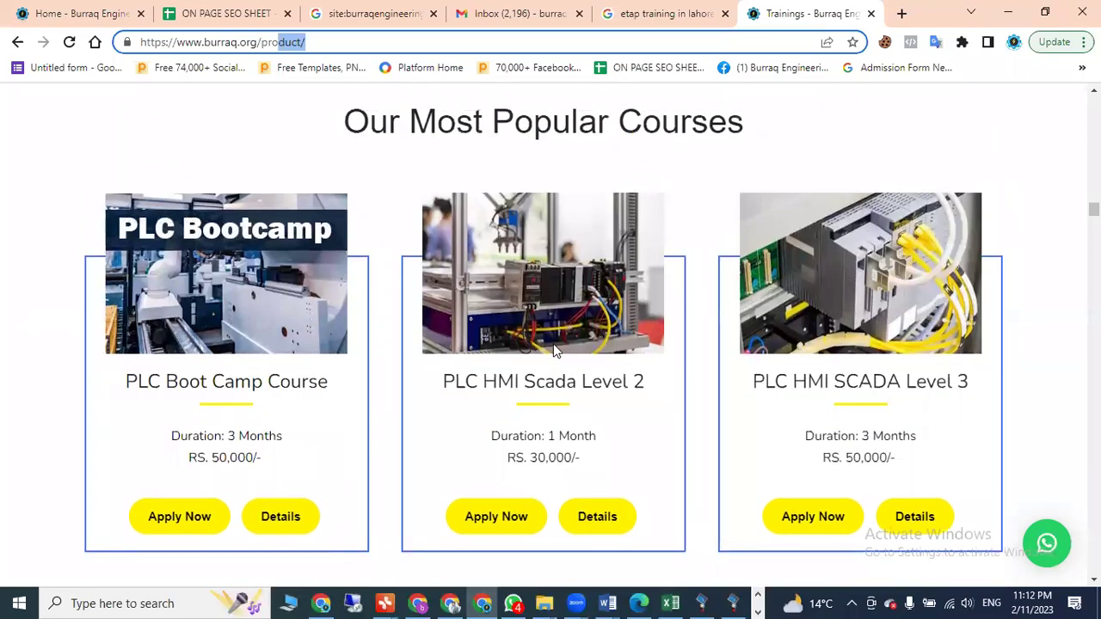
{"action": "scroll", "coordinate": [552, 349], "scroll_direction": "up", "scroll_amount": 3}
{"action": "scroll", "coordinate": [553, 348], "scroll_direction": "down", "scroll_amount": 3}
{"action": "scroll", "coordinate": [553, 349], "scroll_direction": "down", "scroll_amount": 5}
{"action": "scroll", "coordinate": [559, 363], "scroll_direction": "up", "scroll_amount": 5}
{"action": "scroll", "coordinate": [559, 362], "scroll_direction": "up", "scroll_amount": 3}
{"action": "scroll", "coordinate": [559, 363], "scroll_direction": "up", "scroll_amount": 4}
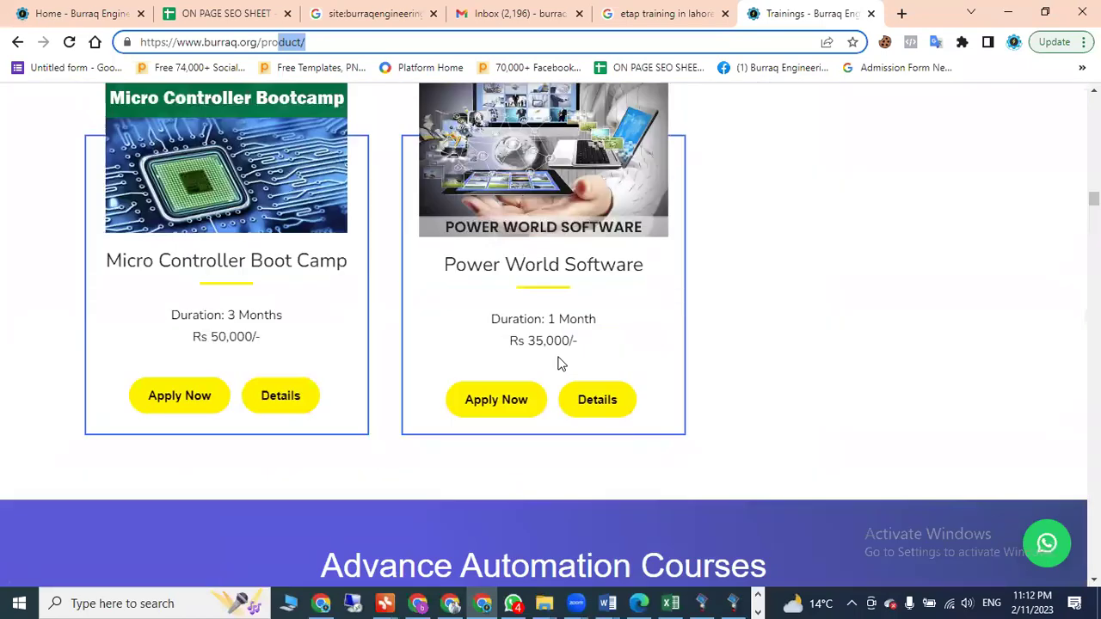
{"action": "scroll", "coordinate": [629, 393], "scroll_direction": "up", "scroll_amount": 5}
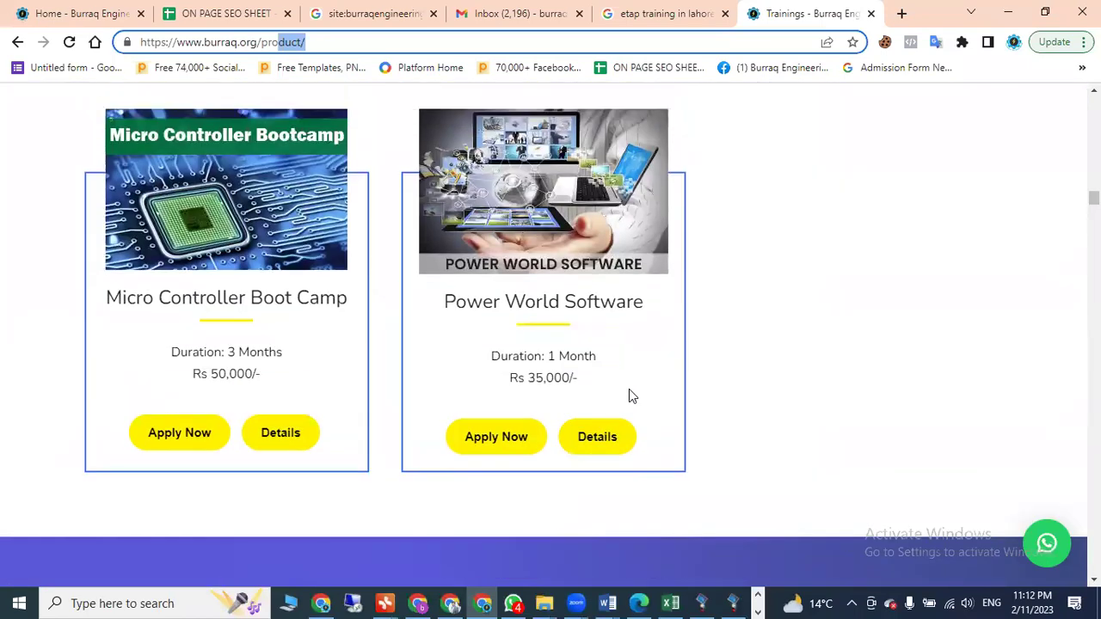
{"action": "scroll", "coordinate": [630, 393], "scroll_direction": "up", "scroll_amount": 2}
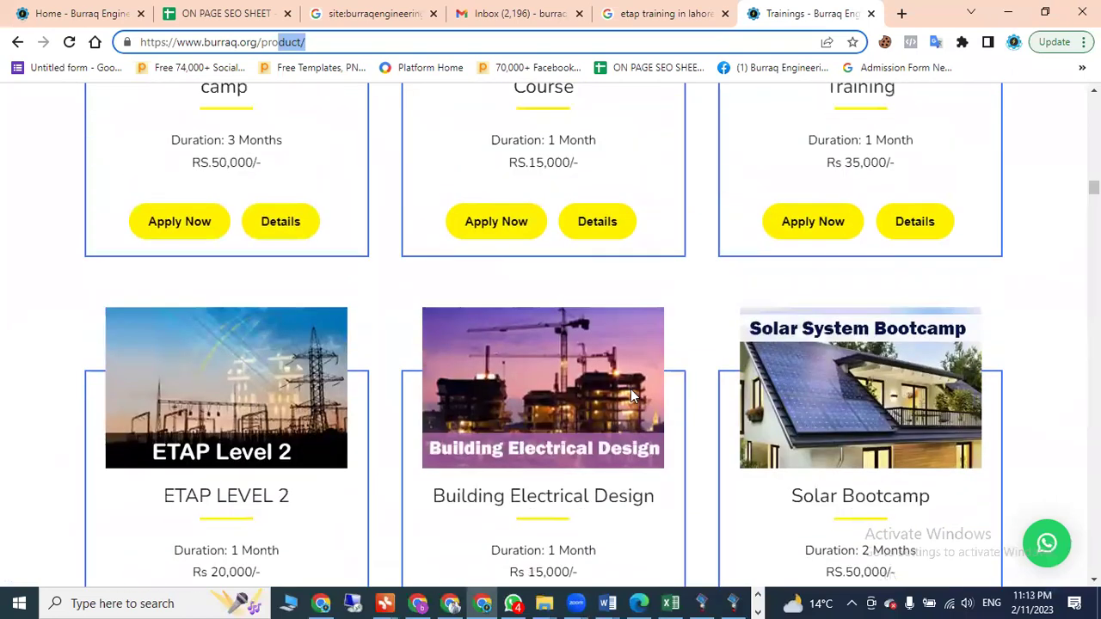
{"action": "scroll", "coordinate": [630, 393], "scroll_direction": "up", "scroll_amount": 2}
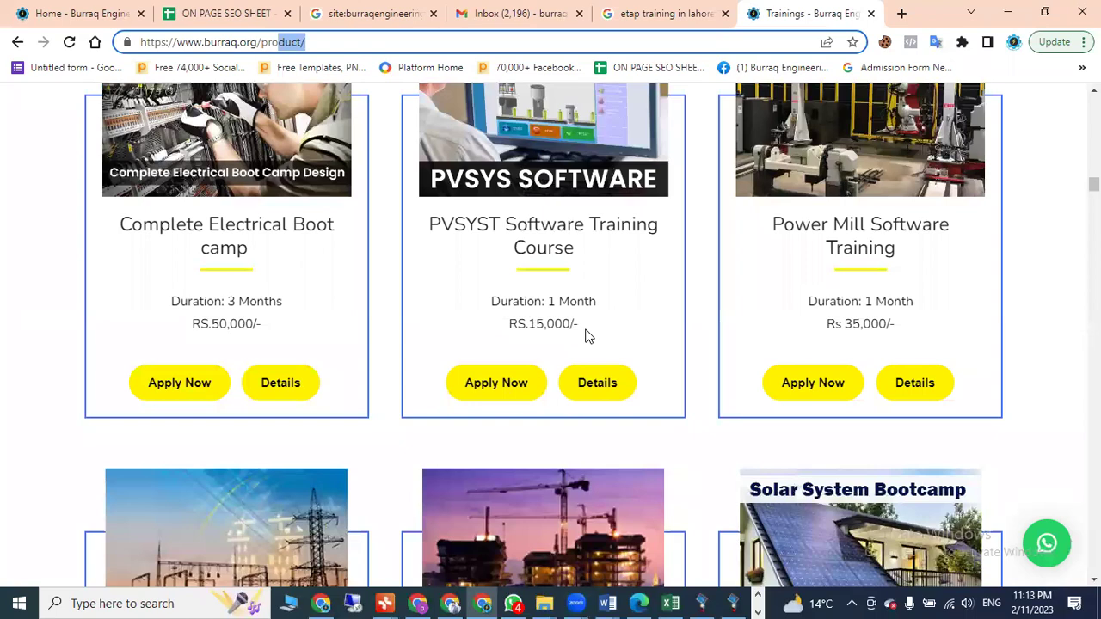
Scroll through the remaining Burraq course rows, then switch to keywords types.docx in Word.
{"action": "scroll", "coordinate": [588, 335], "scroll_direction": "down", "scroll_amount": 3}
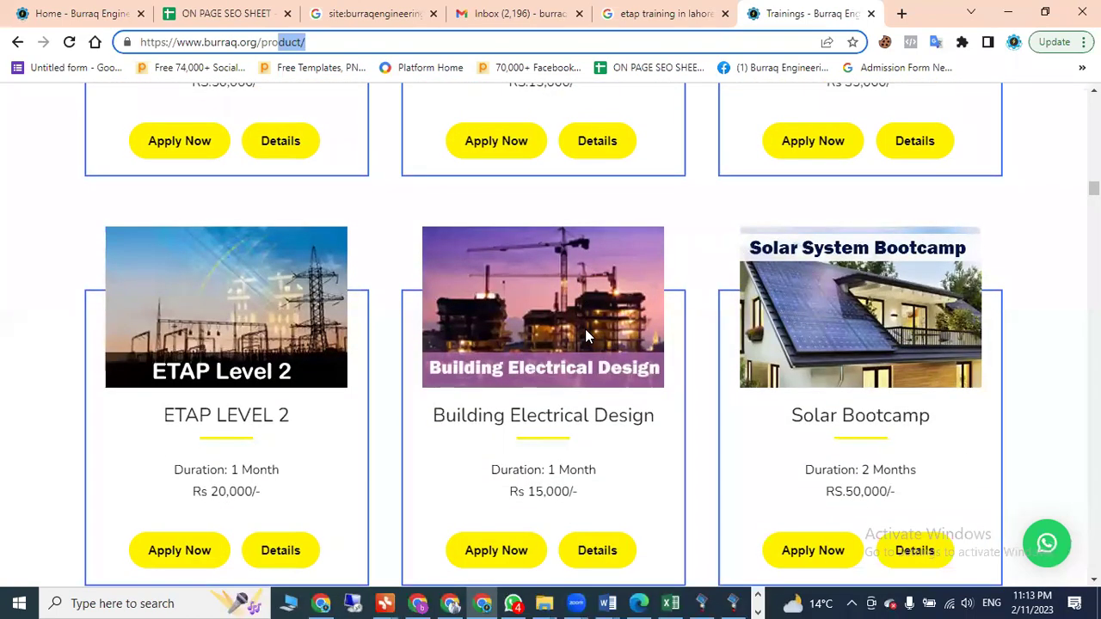
{"action": "scroll", "coordinate": [585, 336], "scroll_direction": "down", "scroll_amount": 3}
{"action": "scroll", "coordinate": [585, 335], "scroll_direction": "down", "scroll_amount": 2}
{"action": "scroll", "coordinate": [584, 329], "scroll_direction": "up", "scroll_amount": 4}
{"action": "scroll", "coordinate": [585, 329], "scroll_direction": "down", "scroll_amount": 10}
{"action": "scroll", "coordinate": [585, 329], "scroll_direction": "down", "scroll_amount": 5}
{"action": "scroll", "coordinate": [585, 329], "scroll_direction": "down", "scroll_amount": 5}
{"action": "scroll", "coordinate": [585, 327], "scroll_direction": "up", "scroll_amount": 3}
{"action": "scroll", "coordinate": [584, 329], "scroll_direction": "up", "scroll_amount": 3}
{"action": "scroll", "coordinate": [585, 329], "scroll_direction": "up", "scroll_amount": 4}
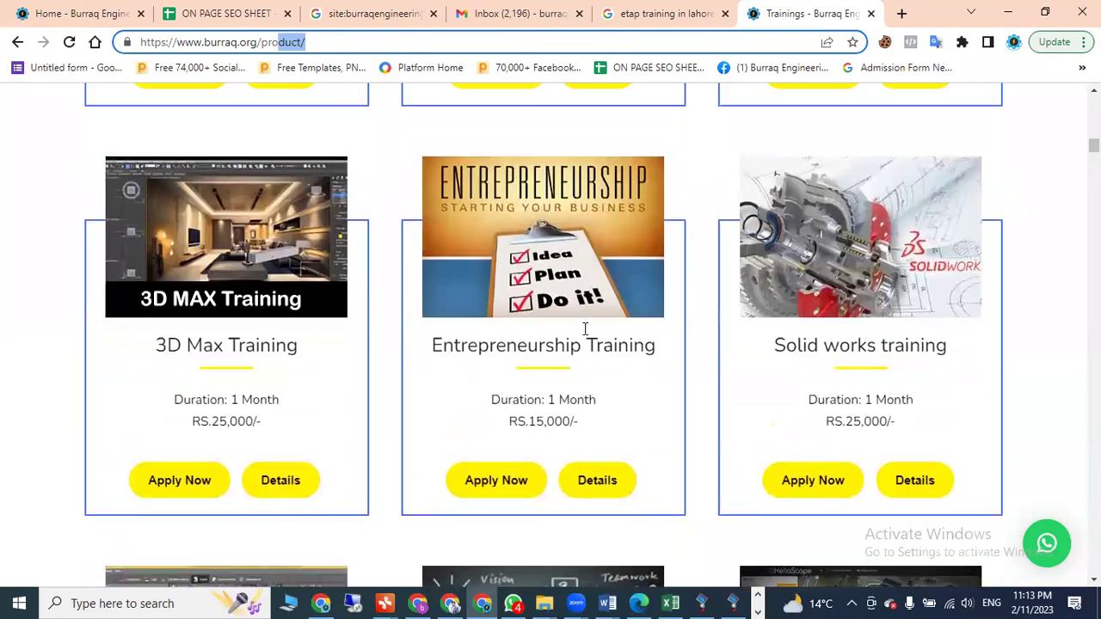
{"action": "scroll", "coordinate": [584, 330], "scroll_direction": "up", "scroll_amount": 4}
{"action": "scroll", "coordinate": [585, 330], "scroll_direction": "up", "scroll_amount": 5}
{"action": "scroll", "coordinate": [584, 329], "scroll_direction": "up", "scroll_amount": 4}
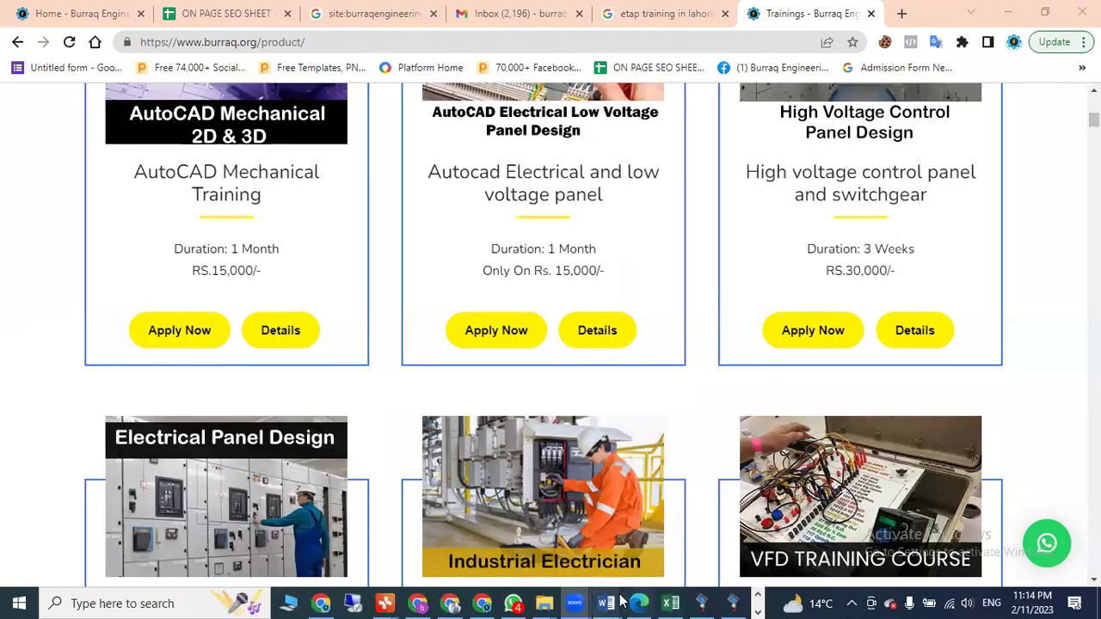
{"action": "mouse_move", "coordinate": [606, 603]}
{"action": "left_click", "coordinate": [688, 557]}
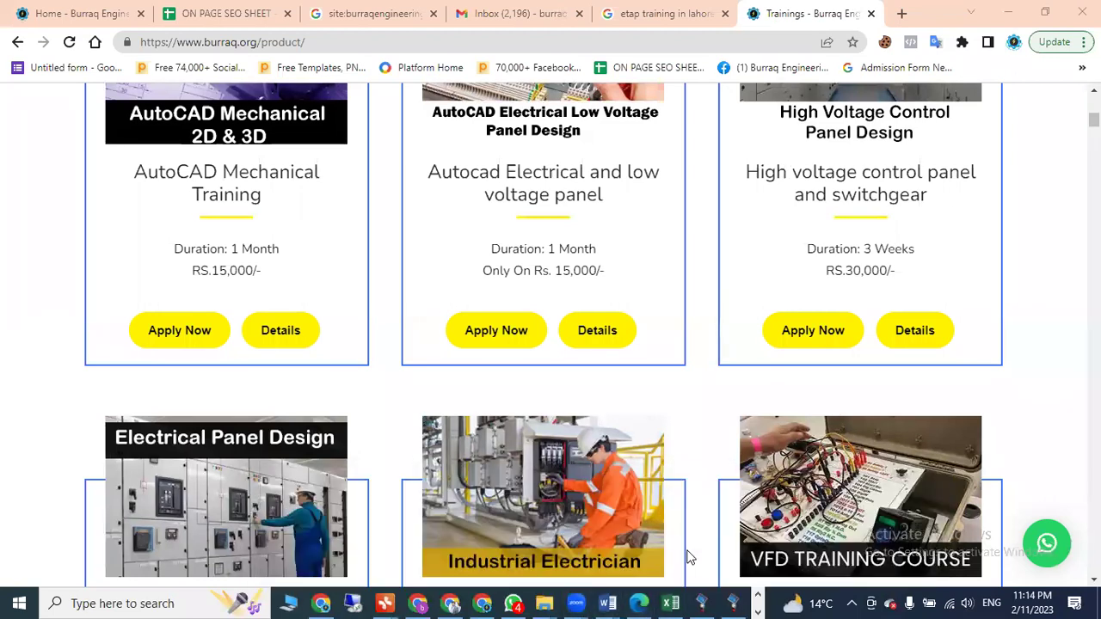
Add the contact phone number on a new line after 'Max conversion'.
{"action": "left_click", "coordinate": [326, 198]}
{"action": "key", "text": "Return"}
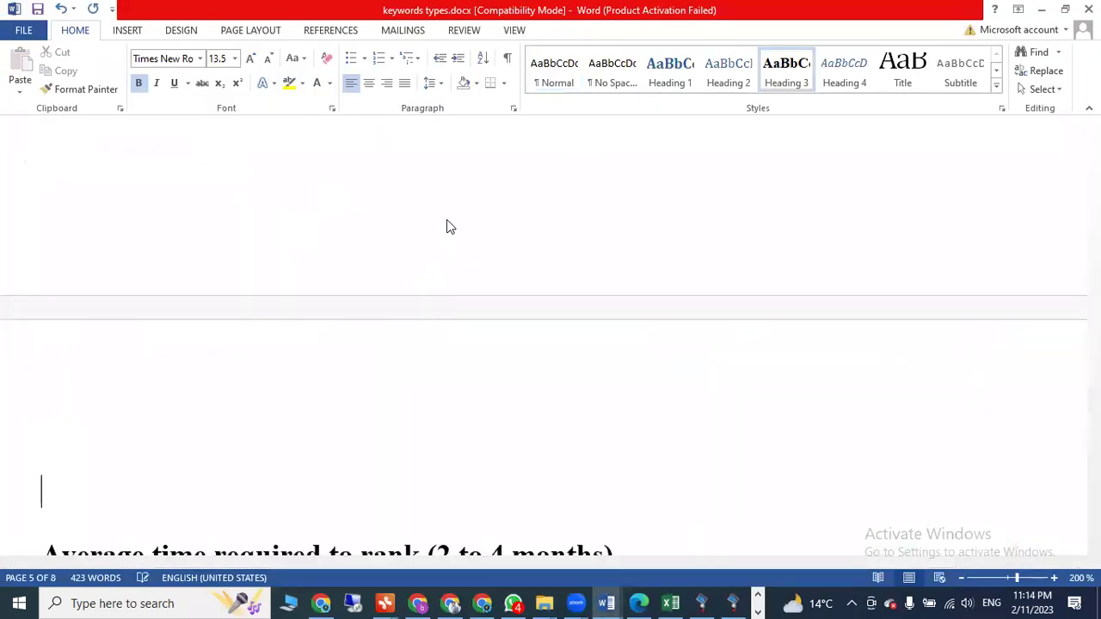
{"action": "scroll", "coordinate": [439, 224], "scroll_direction": "down", "scroll_amount": 2}
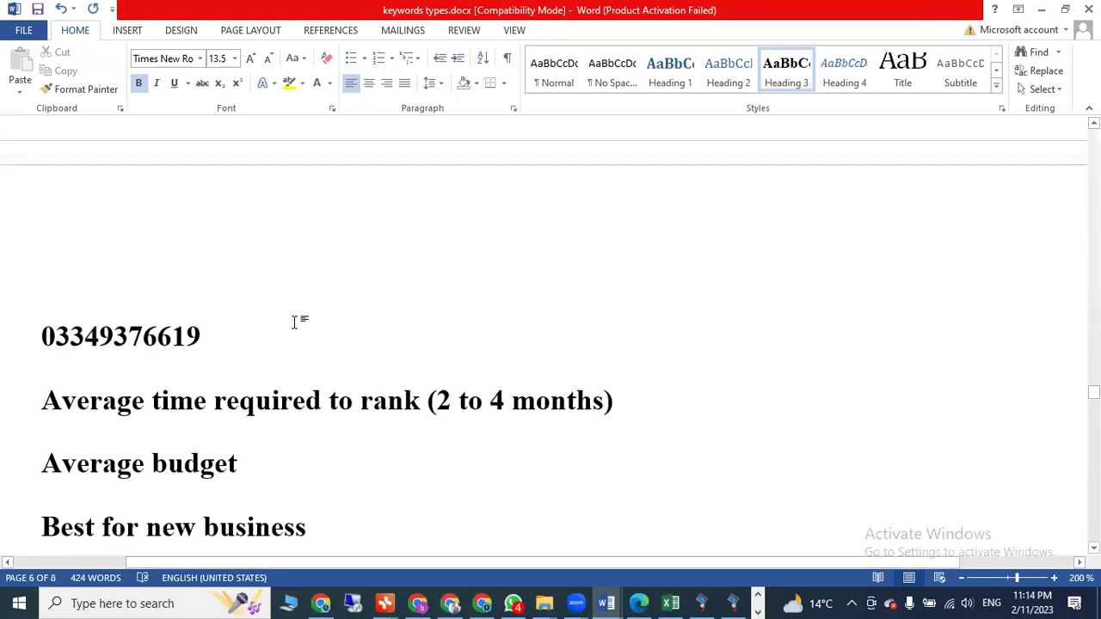
{"action": "scroll", "coordinate": [37, 345], "scroll_direction": "up", "scroll_amount": 1}
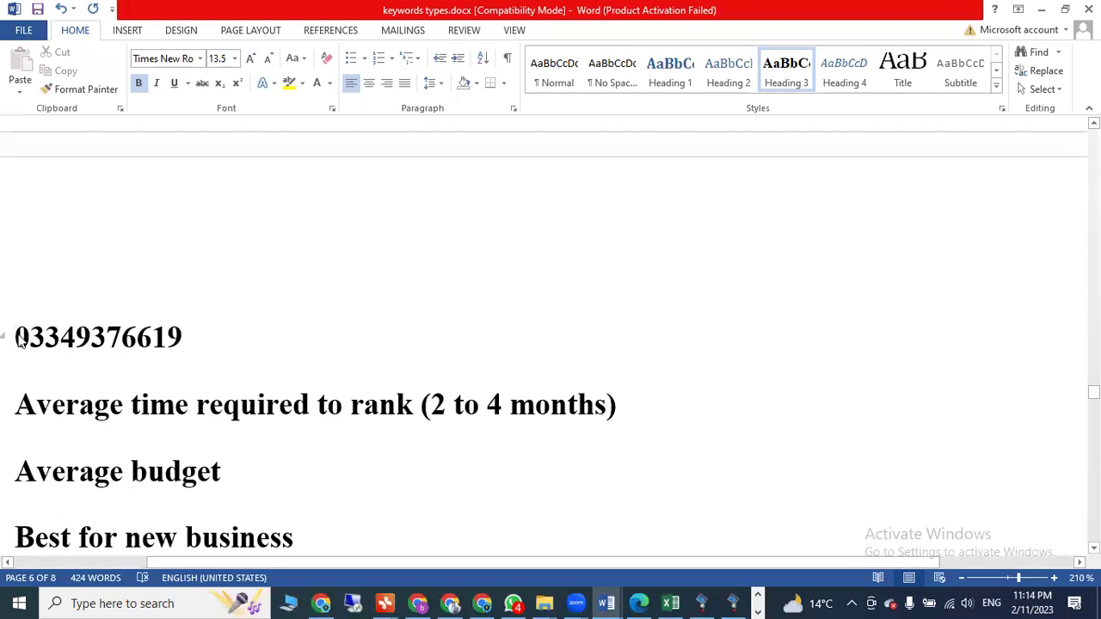
Indent the phone number line three tab stops to the right.
{"action": "key", "text": "Tab"}
{"action": "key", "text": "Tab"}
{"action": "key", "text": "Tab"}
{"action": "key", "text": "Tab"}
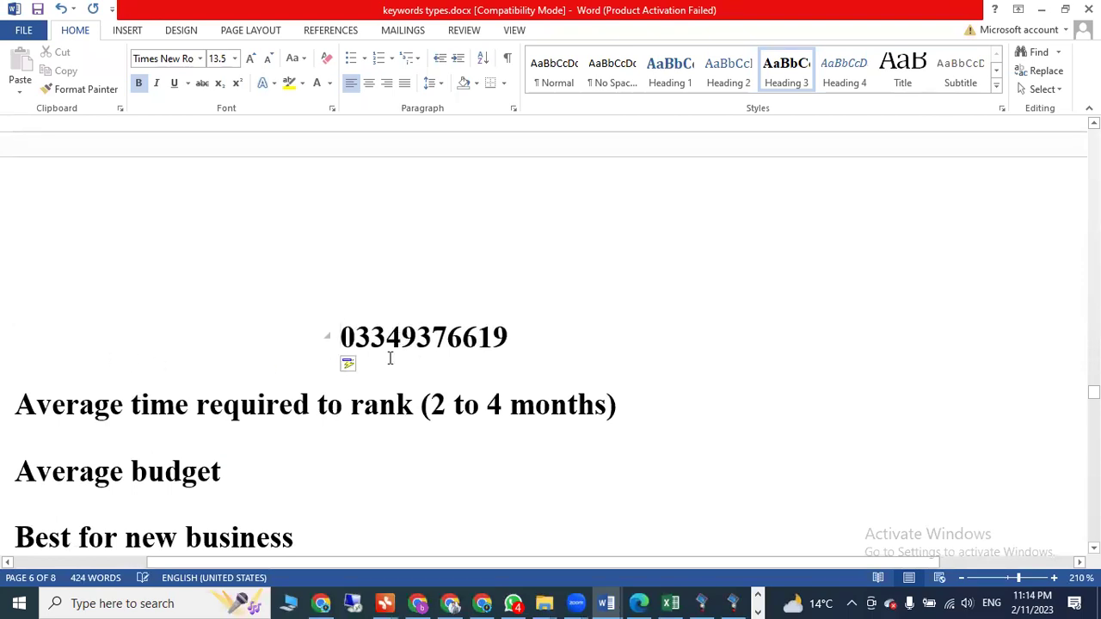
{"action": "scroll", "coordinate": [388, 356], "scroll_direction": "up", "scroll_amount": 3}
{"action": "scroll", "coordinate": [356, 364], "scroll_direction": "up", "scroll_amount": 8}
{"action": "scroll", "coordinate": [184, 376], "scroll_direction": "up", "scroll_amount": 11}
{"action": "scroll", "coordinate": [166, 374], "scroll_direction": "up", "scroll_amount": 6}
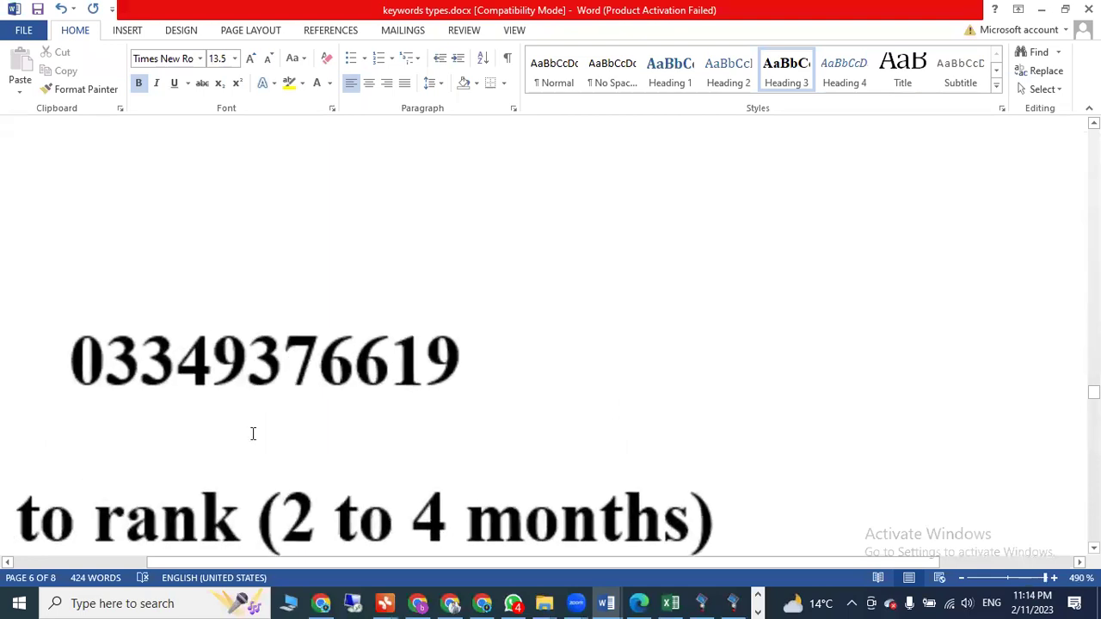
{"action": "scroll", "coordinate": [560, 310], "scroll_direction": "down", "scroll_amount": 2}
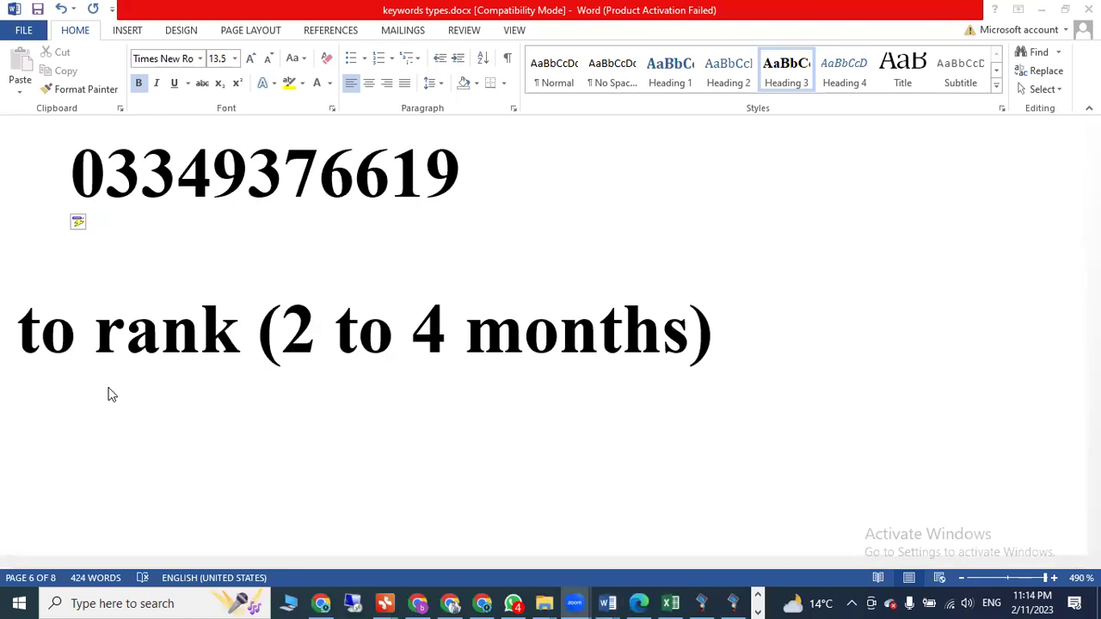
{"action": "left_click", "coordinate": [77, 181]}
{"action": "key", "text": "Tab"}
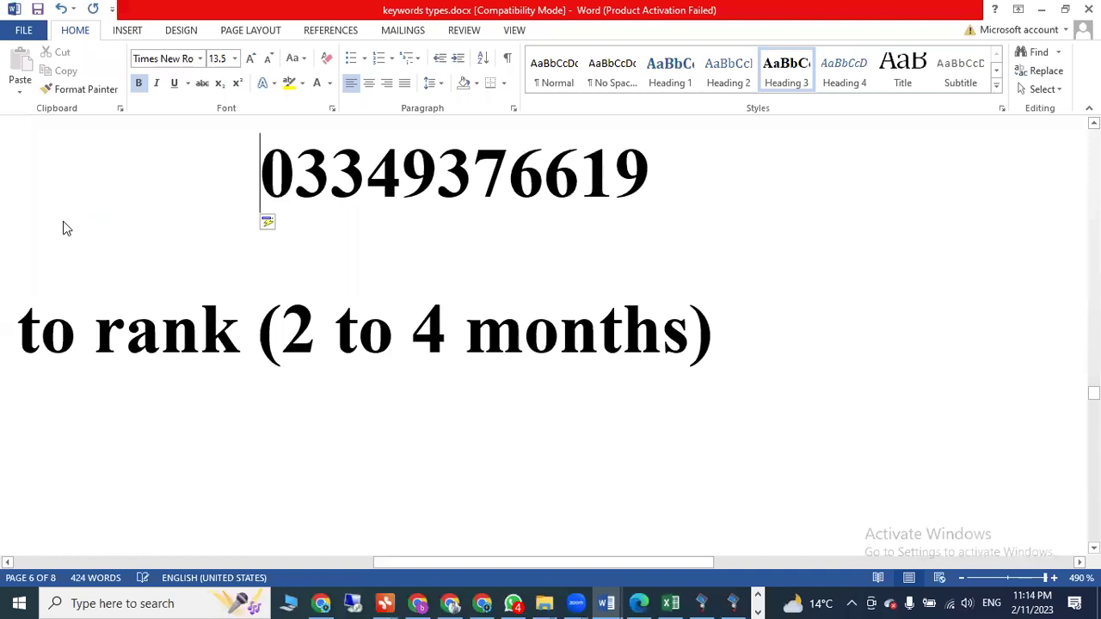
{"action": "key", "text": "Tab"}
{"action": "left_click", "coordinate": [671, 603]}
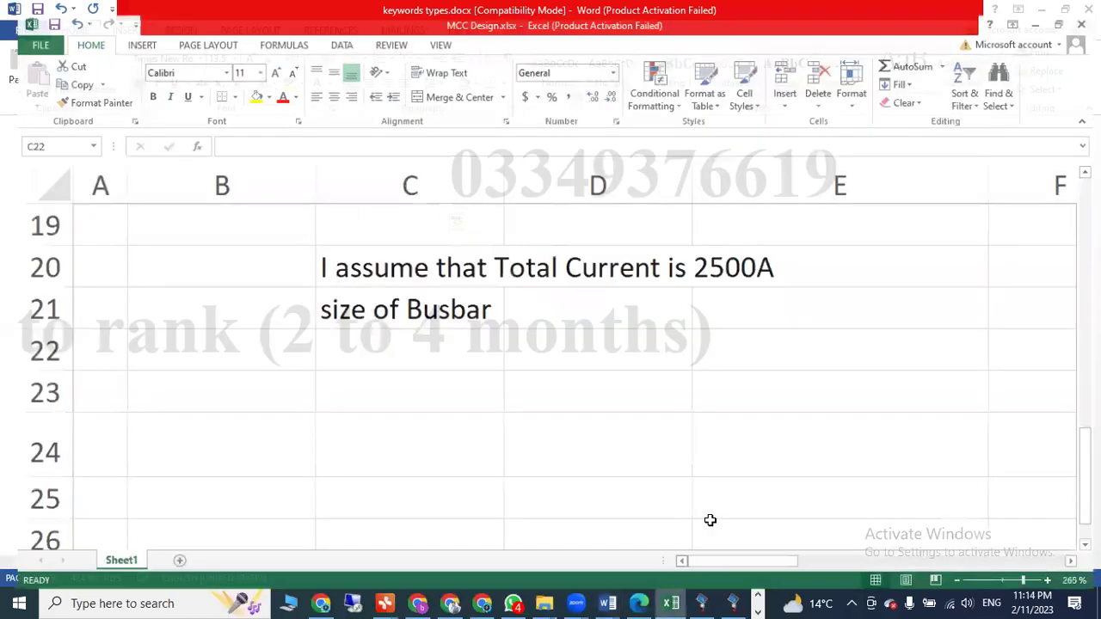
{"action": "scroll", "coordinate": [456, 421], "scroll_direction": "up", "scroll_amount": 2}
{"action": "scroll", "coordinate": [457, 420], "scroll_direction": "up", "scroll_amount": 4}
{"action": "left_click", "coordinate": [421, 398]}
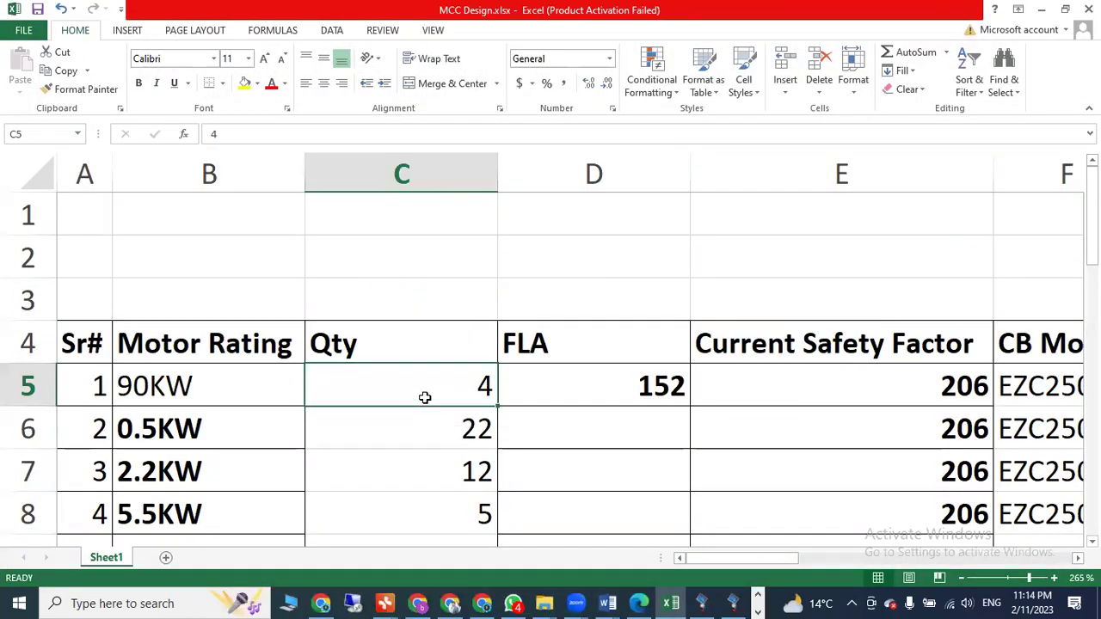
{"action": "key", "text": "Right"}
{"action": "key", "text": "Right"}
{"action": "key", "text": "Right"}
{"action": "key", "text": "Right"}
{"action": "key", "text": "Right"}
{"action": "key", "text": "Right"}
{"action": "key", "text": "Right"}
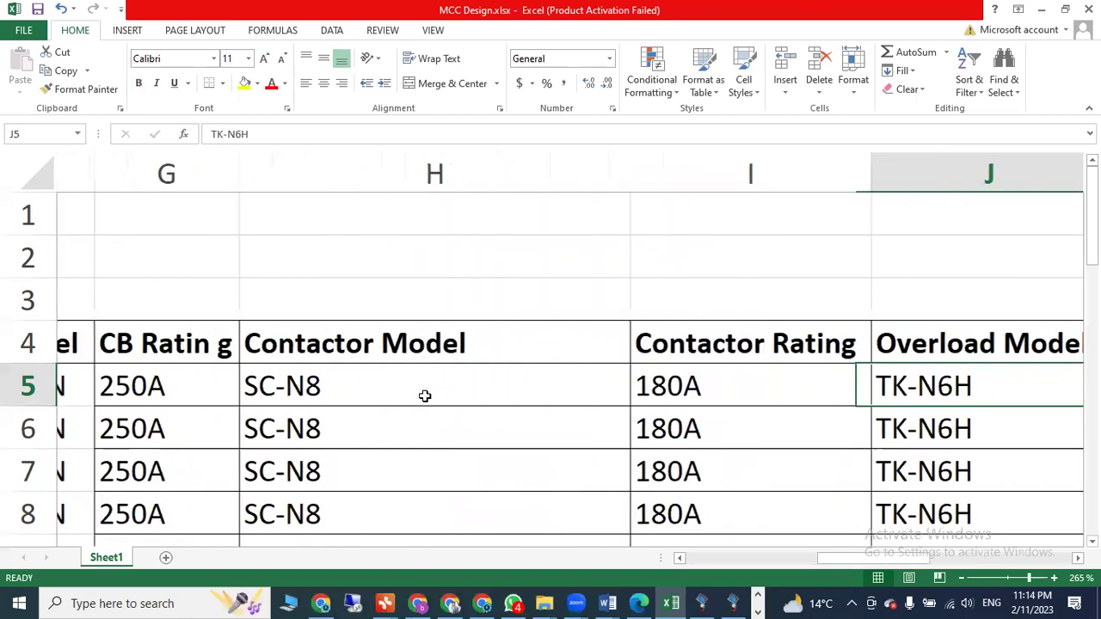
{"action": "key", "text": "Left"}
{"action": "key", "text": "Home"}
{"action": "key", "text": "Down"}
{"action": "key", "text": "Right"}
{"action": "key", "text": "Right"}
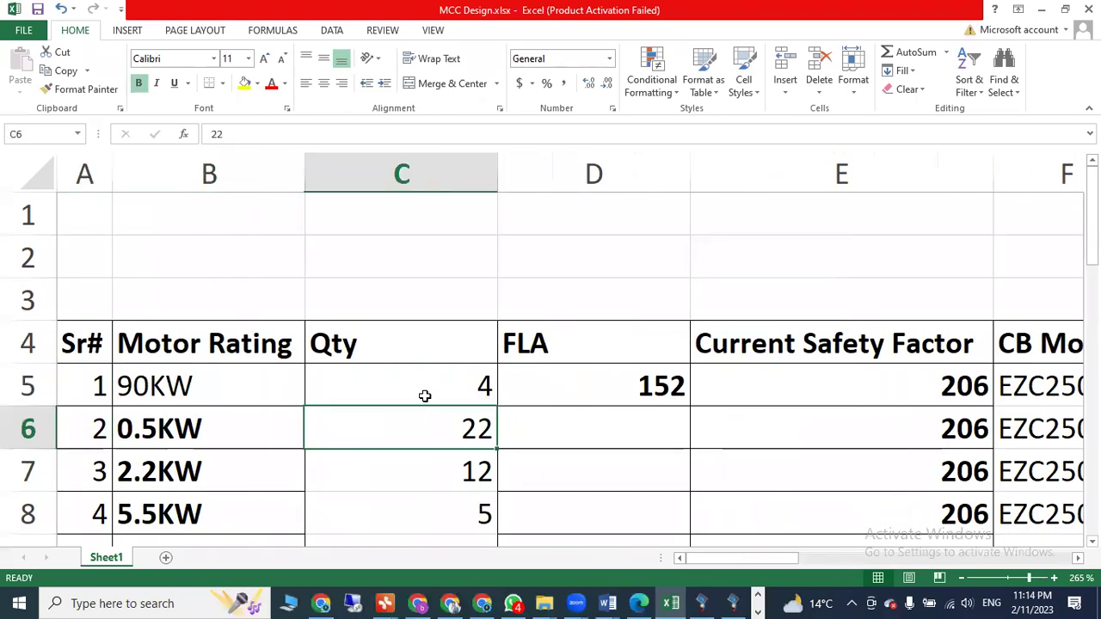
{"action": "key", "text": "Left"}
{"action": "key", "text": "Left"}
{"action": "key", "text": "Down"}
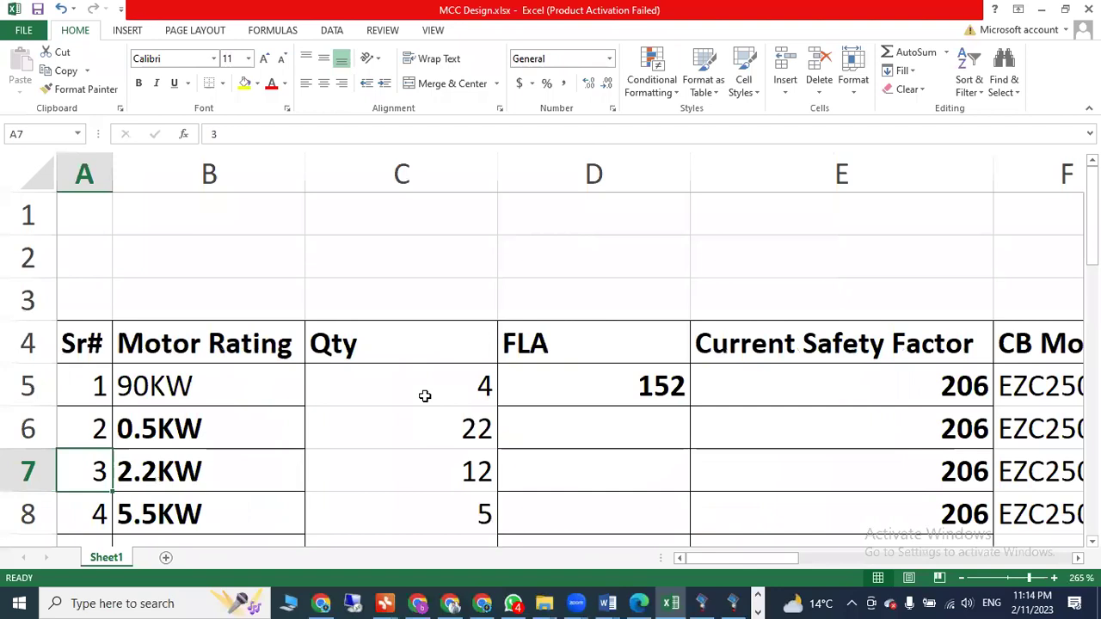
{"action": "key", "text": "Down"}
{"action": "key", "text": "Down"}
{"action": "key", "text": "Down"}
{"action": "key", "text": "Up"}
{"action": "key", "text": "Up"}
{"action": "key", "text": "Up"}
{"action": "key", "text": "Up"}
{"action": "key", "text": "Up"}
{"action": "key", "text": "Up"}
{"action": "key", "text": "Up"}
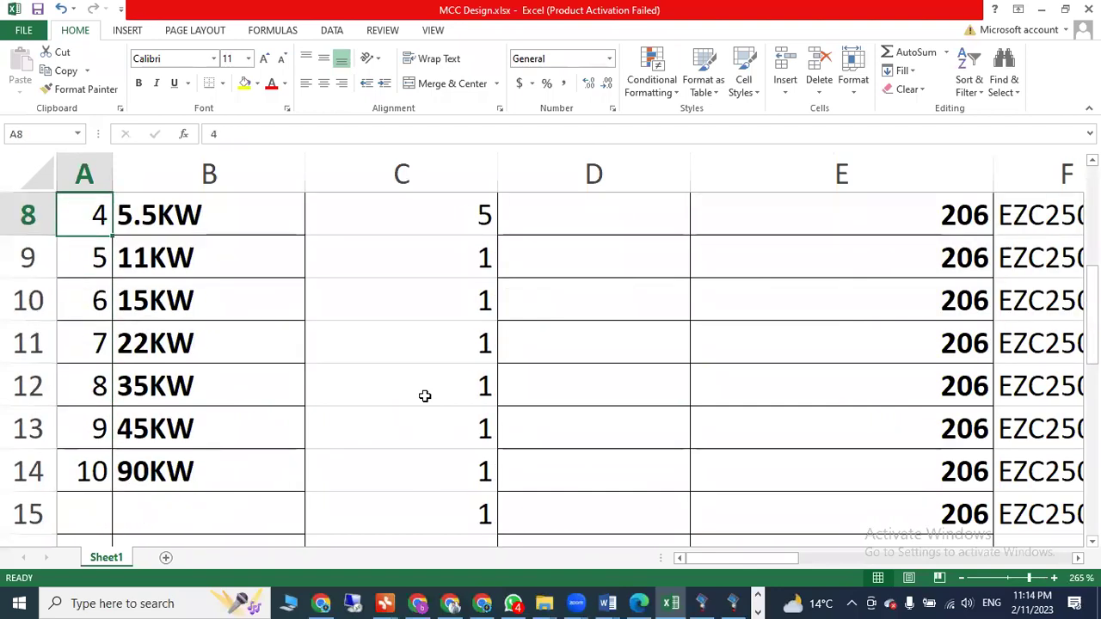
{"action": "key", "text": "Up"}
{"action": "key", "text": "Up"}
{"action": "scroll", "coordinate": [424, 396], "scroll_direction": "up", "scroll_amount": 1}
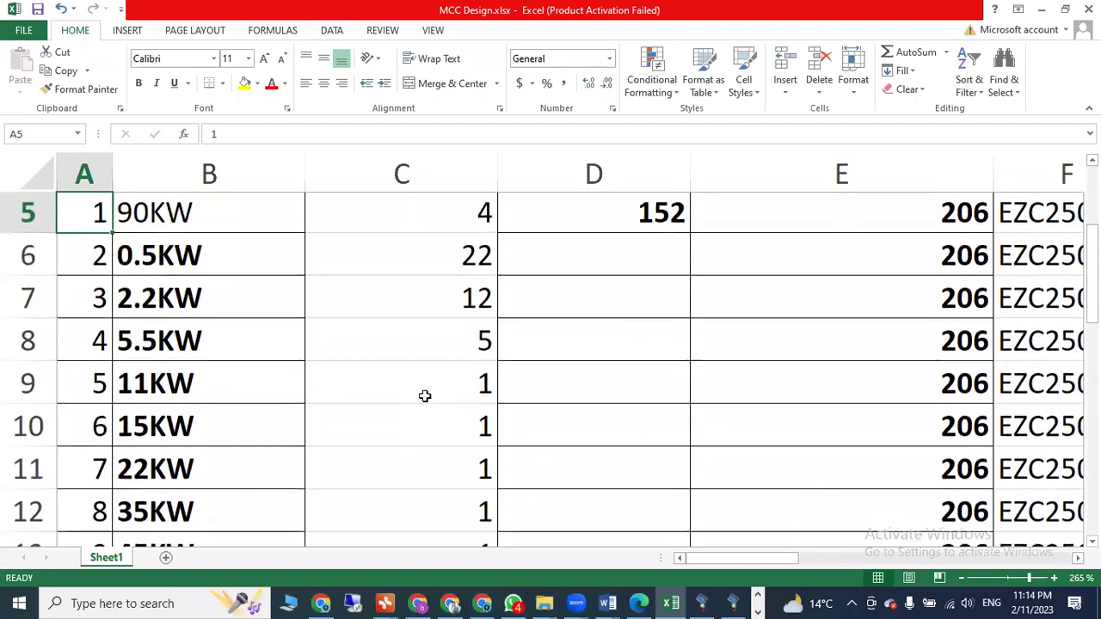
{"action": "key", "text": "Right"}
{"action": "key", "text": "Right"}
{"action": "key", "text": "Up"}
{"action": "key", "text": "Up"}
{"action": "key", "text": "Up"}
{"action": "key", "text": "Up"}
{"action": "key", "text": "Down"}
{"action": "key", "text": "Down"}
{"action": "key", "text": "Down"}
{"action": "key", "text": "Down"}
{"action": "key", "text": "Right"}
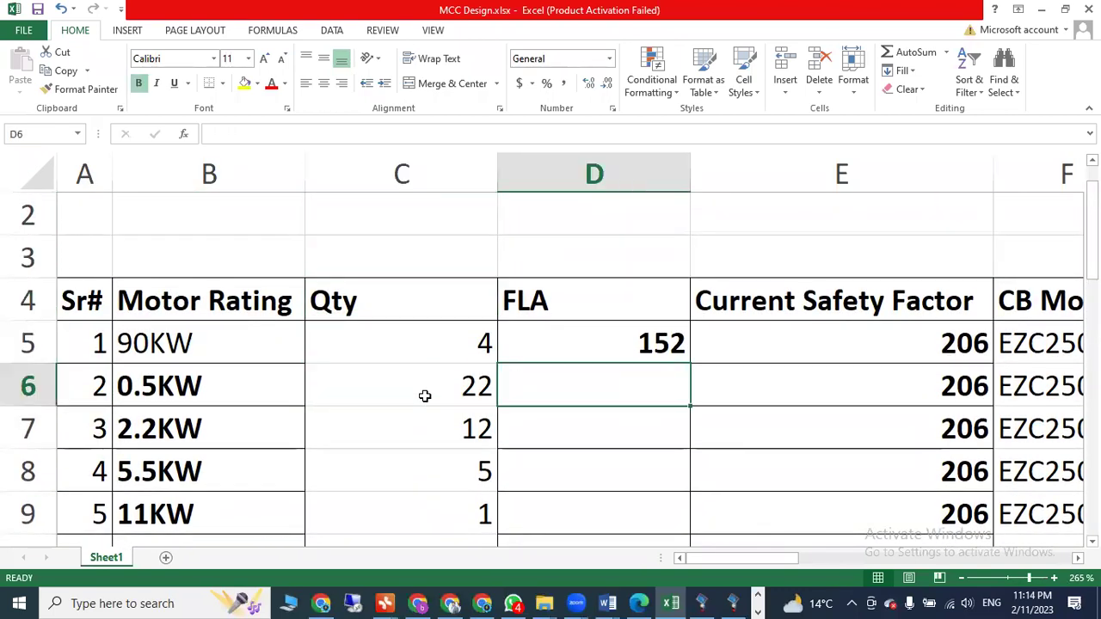
{"action": "key", "text": "Right"}
{"action": "key", "text": "Right"}
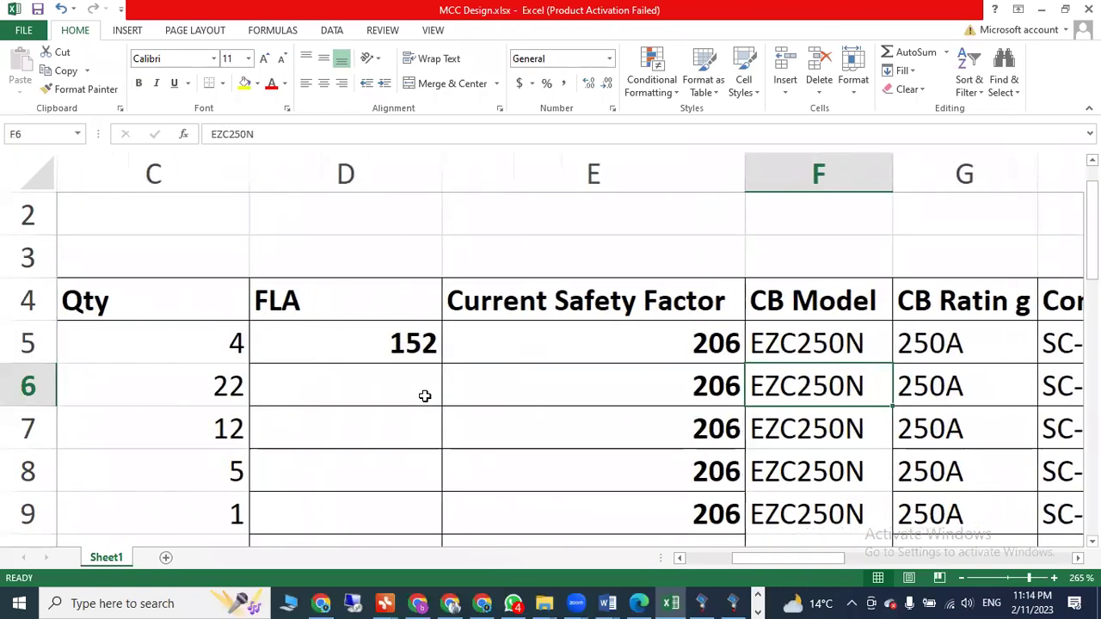
{"action": "key", "text": "Right"}
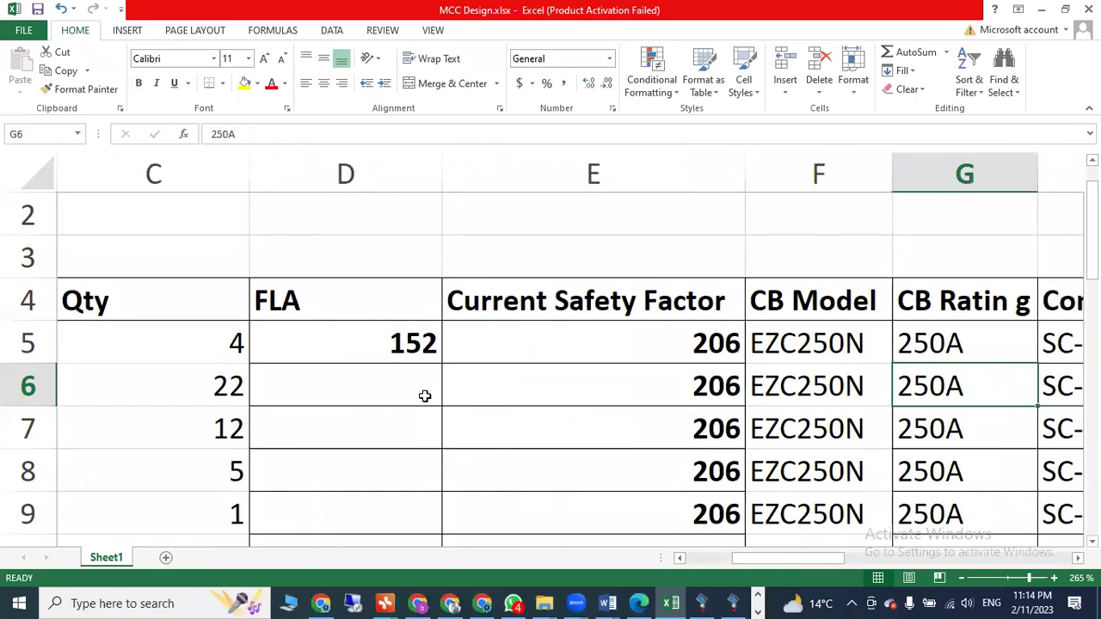
{"action": "key", "text": "Right"}
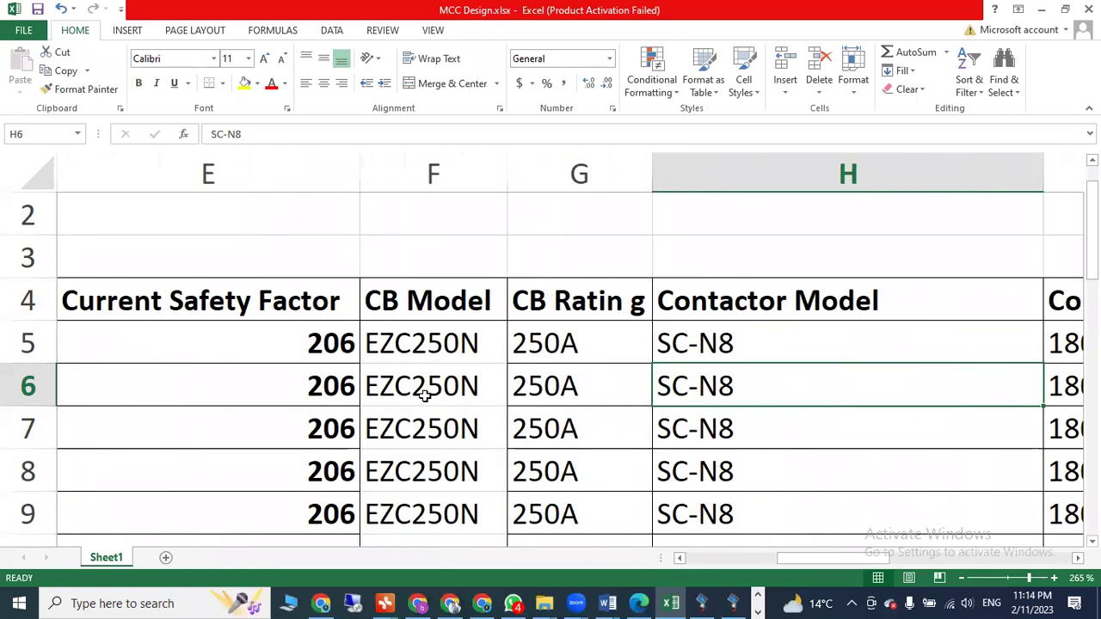
{"action": "key", "text": "Right"}
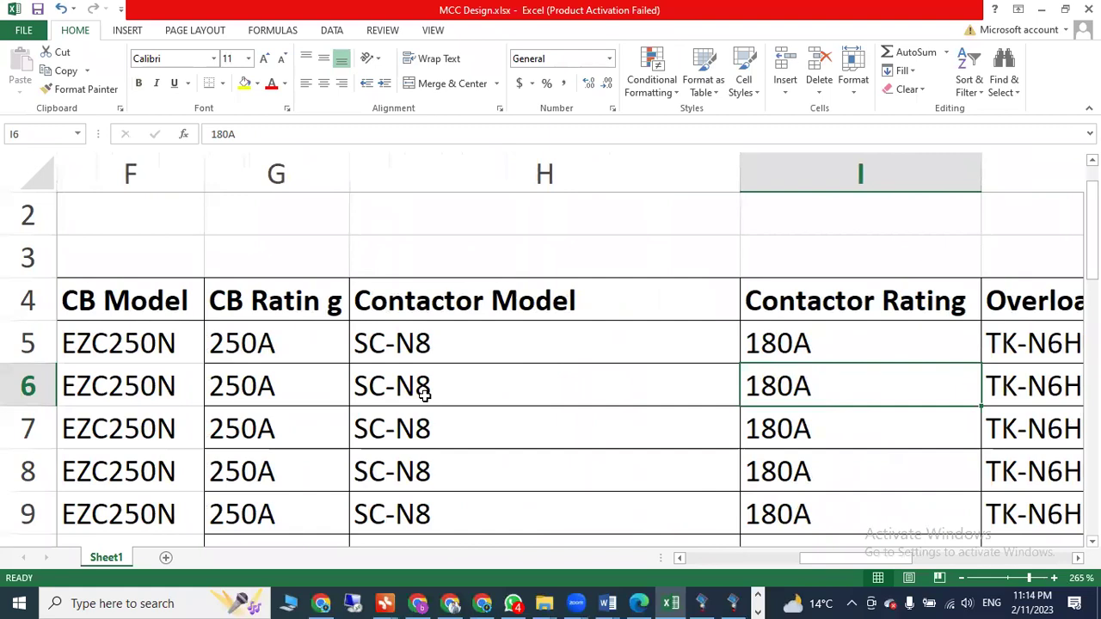
{"action": "key", "text": "Right"}
{"action": "key", "text": "Right"}
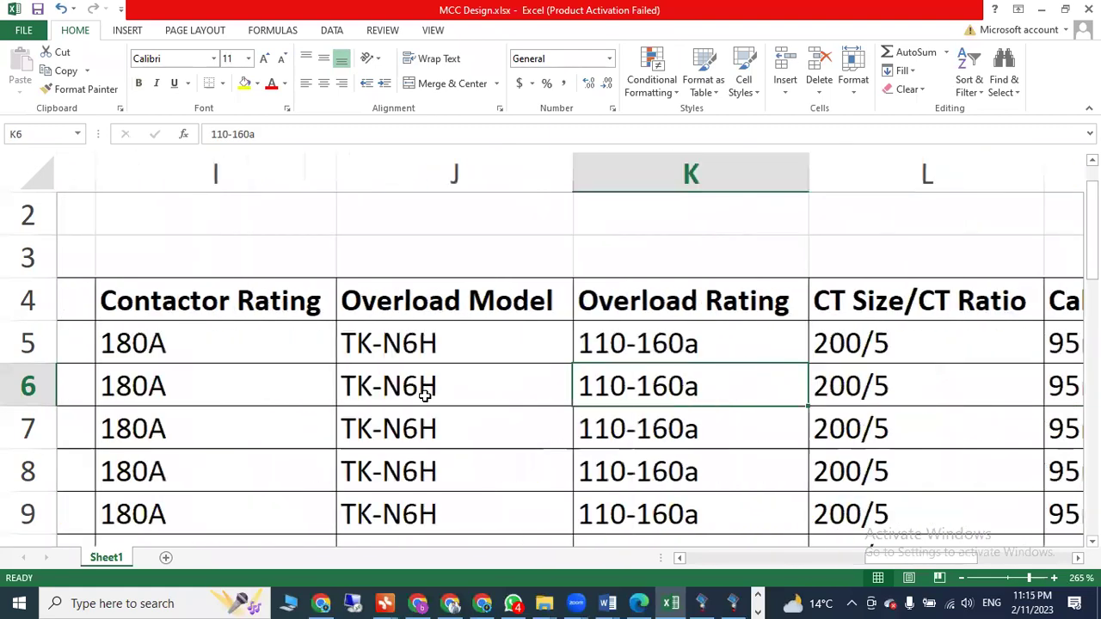
{"action": "key", "text": "Right"}
{"action": "key", "text": "Right"}
{"action": "key", "text": "Right"}
{"action": "key", "text": "Right"}
{"action": "key", "text": "Right"}
{"action": "key", "text": "Left"}
{"action": "key", "text": "Left"}
{"action": "key", "text": "Left"}
{"action": "key", "text": "Home"}
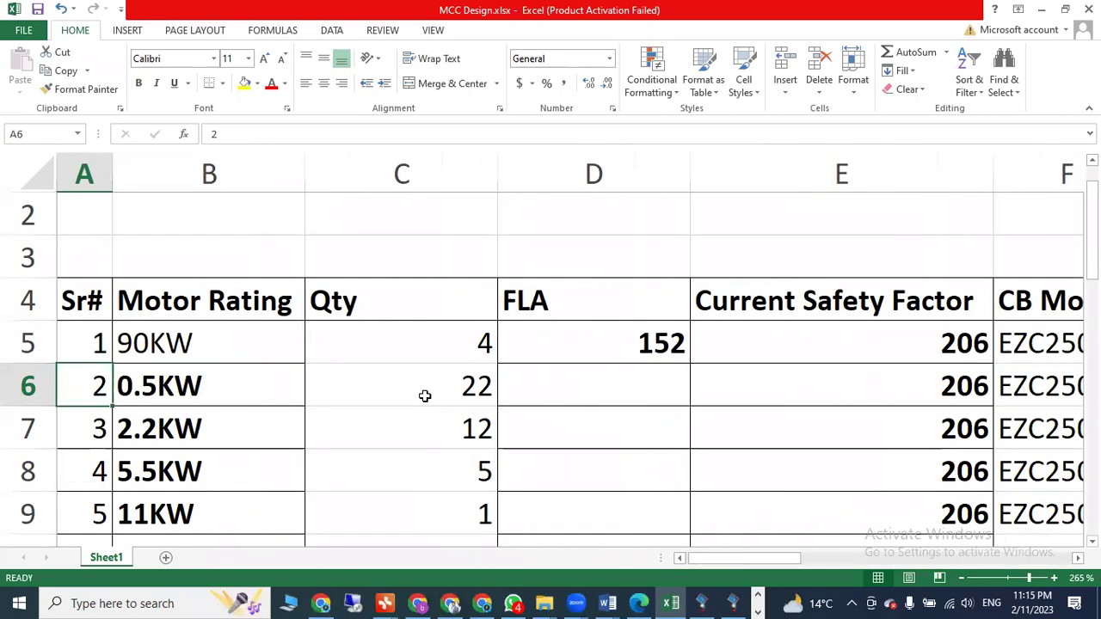
{"action": "scroll", "coordinate": [423, 395], "scroll_direction": "down", "scroll_amount": 2}
{"action": "scroll", "coordinate": [416, 407], "scroll_direction": "down", "scroll_amount": 3}
{"action": "scroll", "coordinate": [415, 408], "scroll_direction": "up", "scroll_amount": 6}
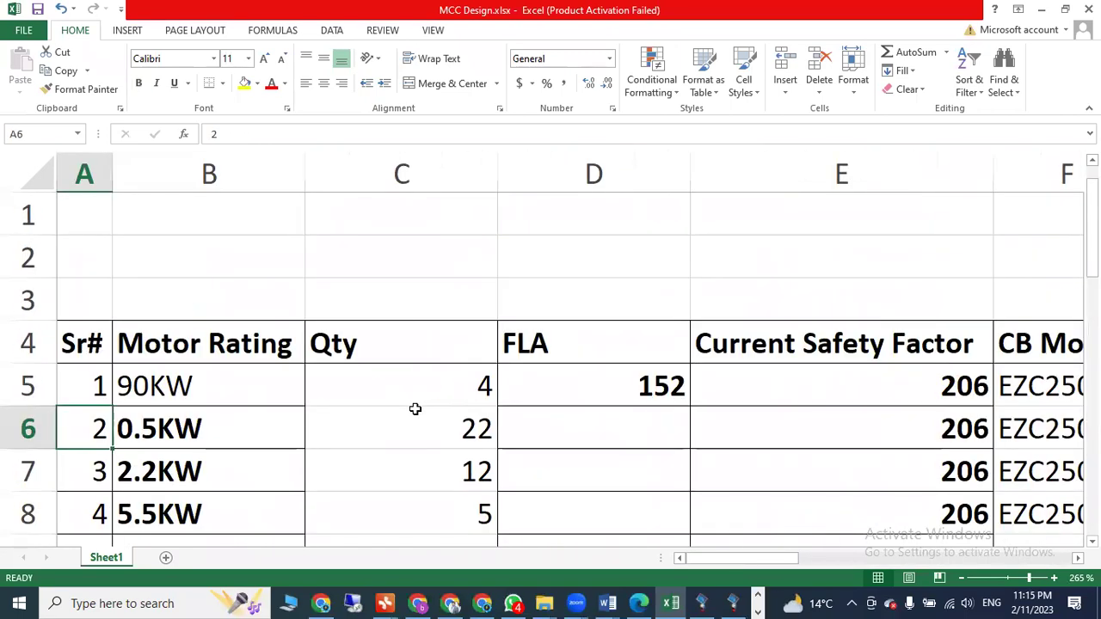
{"action": "scroll", "coordinate": [415, 408], "scroll_direction": "down", "scroll_amount": 1}
{"action": "scroll", "coordinate": [415, 408], "scroll_direction": "down", "scroll_amount": 2}
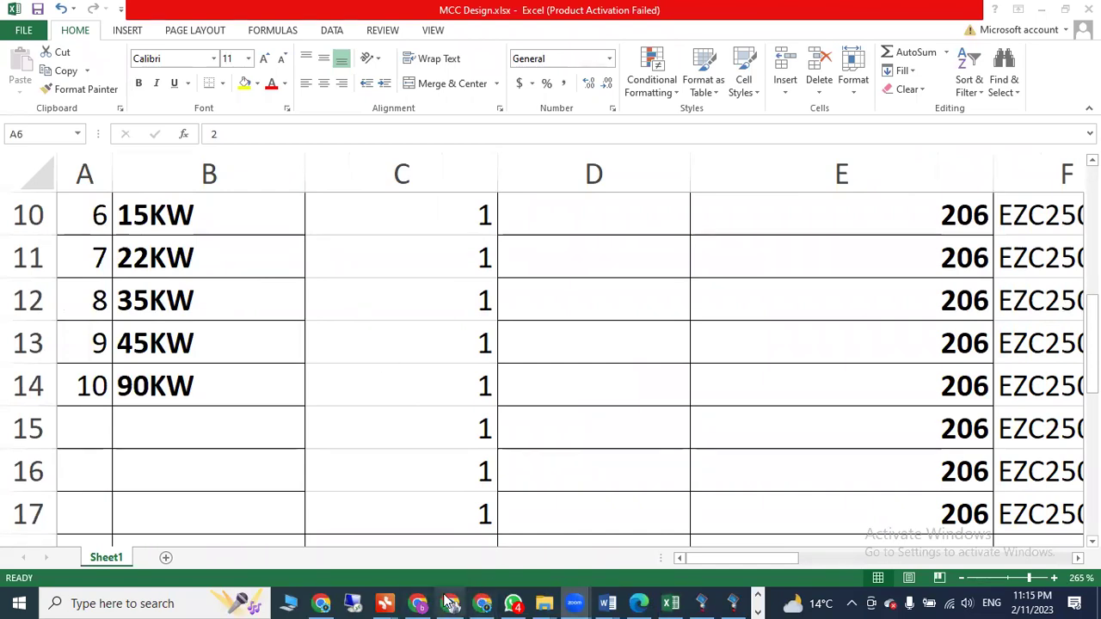
Browse the Burraq Engineering Solutions channel's uploaded videos, then switch to the other Chrome window.
{"action": "left_click", "coordinate": [418, 603]}
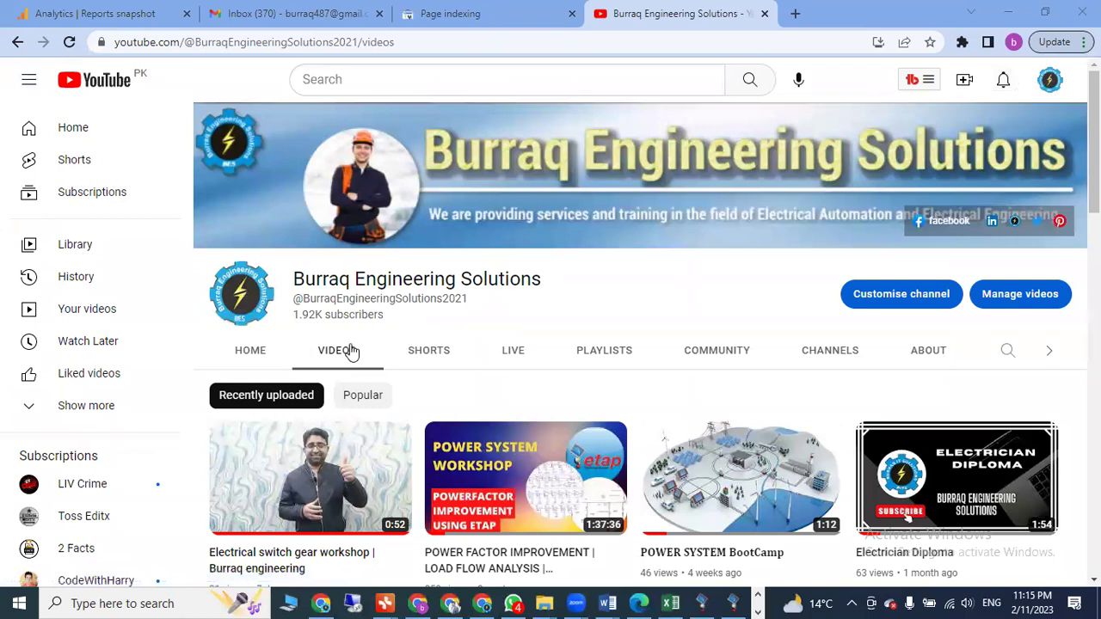
{"action": "left_click", "coordinate": [353, 351]}
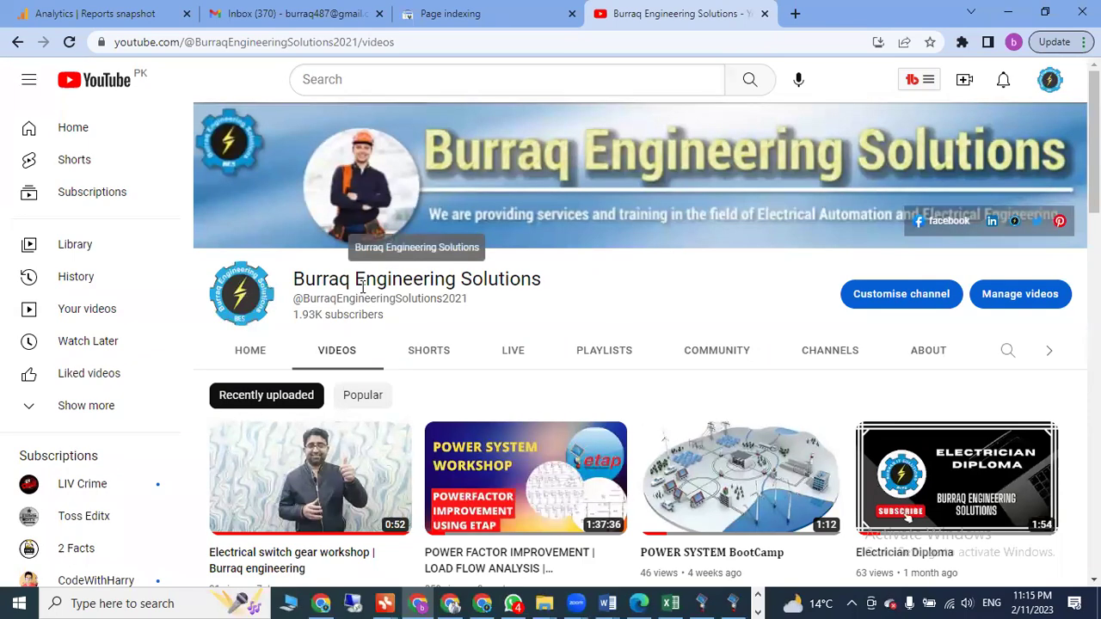
{"action": "scroll", "coordinate": [645, 244], "scroll_direction": "down", "scroll_amount": 3}
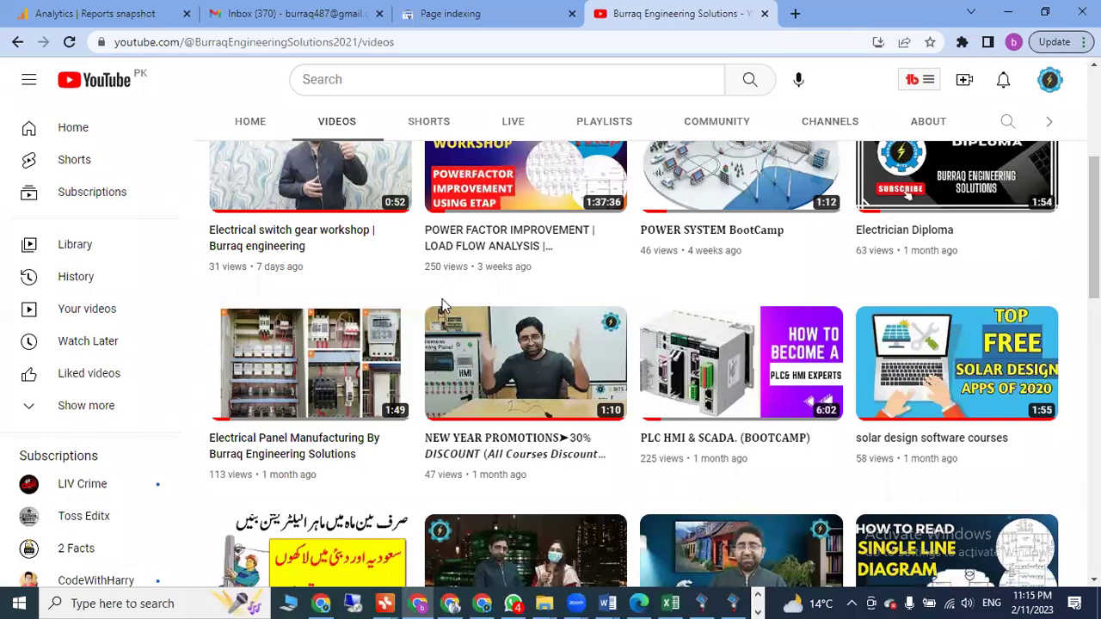
{"action": "scroll", "coordinate": [444, 305], "scroll_direction": "up", "scroll_amount": 4}
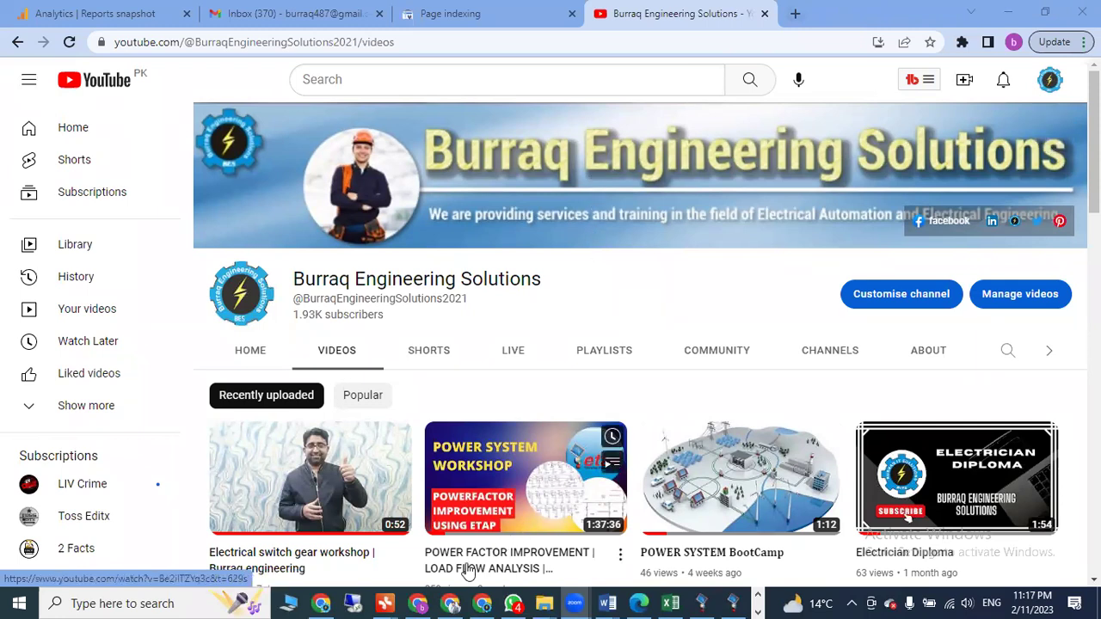
{"action": "left_click", "coordinate": [320, 602]}
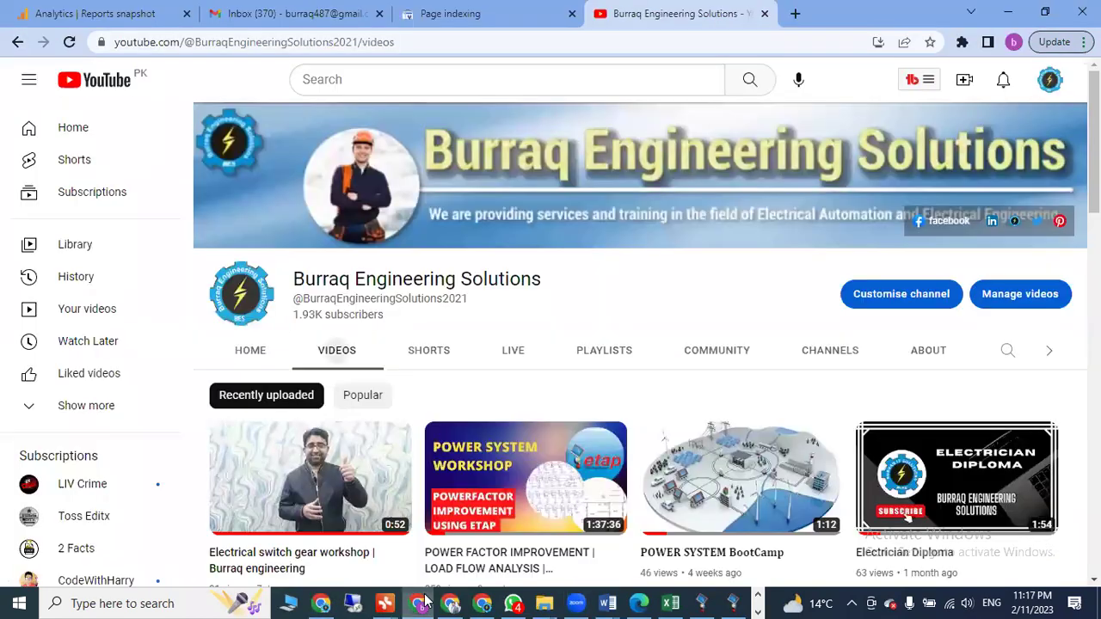
Switch to the Burraq Trainings page window and scroll through the course listings.
{"action": "left_click", "coordinate": [448, 602]}
{"action": "left_click", "coordinate": [448, 602]}
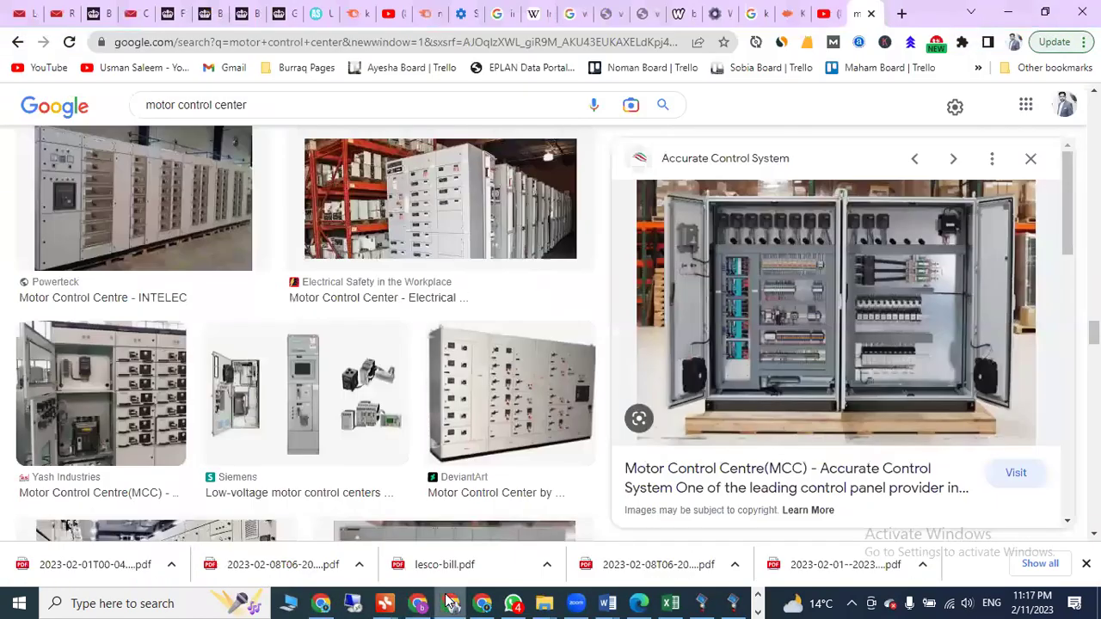
{"action": "left_click", "coordinate": [481, 602]}
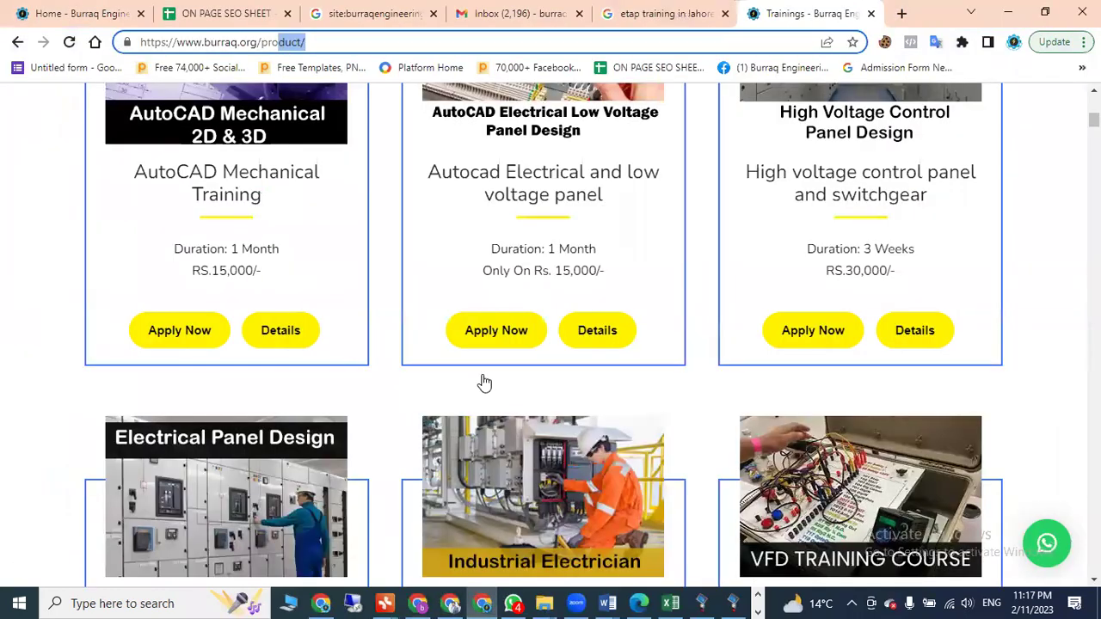
{"action": "scroll", "coordinate": [517, 277], "scroll_direction": "down", "scroll_amount": 3}
{"action": "scroll", "coordinate": [516, 277], "scroll_direction": "down", "scroll_amount": 3}
{"action": "scroll", "coordinate": [517, 277], "scroll_direction": "down", "scroll_amount": 3}
{"action": "scroll", "coordinate": [517, 277], "scroll_direction": "up", "scroll_amount": 1}
{"action": "scroll", "coordinate": [517, 277], "scroll_direction": "up", "scroll_amount": 8}
{"action": "scroll", "coordinate": [517, 277], "scroll_direction": "up", "scroll_amount": 8}
{"action": "scroll", "coordinate": [517, 277], "scroll_direction": "up", "scroll_amount": 1}
{"action": "scroll", "coordinate": [516, 277], "scroll_direction": "down", "scroll_amount": 1}
{"action": "scroll", "coordinate": [517, 277], "scroll_direction": "down", "scroll_amount": 6}
{"action": "scroll", "coordinate": [517, 276], "scroll_direction": "down", "scroll_amount": 4}
{"action": "scroll", "coordinate": [517, 277], "scroll_direction": "down", "scroll_amount": 2}
{"action": "scroll", "coordinate": [517, 277], "scroll_direction": "down", "scroll_amount": 4}
{"action": "scroll", "coordinate": [517, 276], "scroll_direction": "down", "scroll_amount": 3}
{"action": "scroll", "coordinate": [518, 285], "scroll_direction": "down", "scroll_amount": 2}
{"action": "scroll", "coordinate": [519, 284], "scroll_direction": "down", "scroll_amount": 3}
{"action": "scroll", "coordinate": [519, 285], "scroll_direction": "down", "scroll_amount": 2}
{"action": "scroll", "coordinate": [519, 284], "scroll_direction": "down", "scroll_amount": 3}
{"action": "scroll", "coordinate": [519, 284], "scroll_direction": "down", "scroll_amount": 2}
{"action": "scroll", "coordinate": [519, 285], "scroll_direction": "down", "scroll_amount": 2}
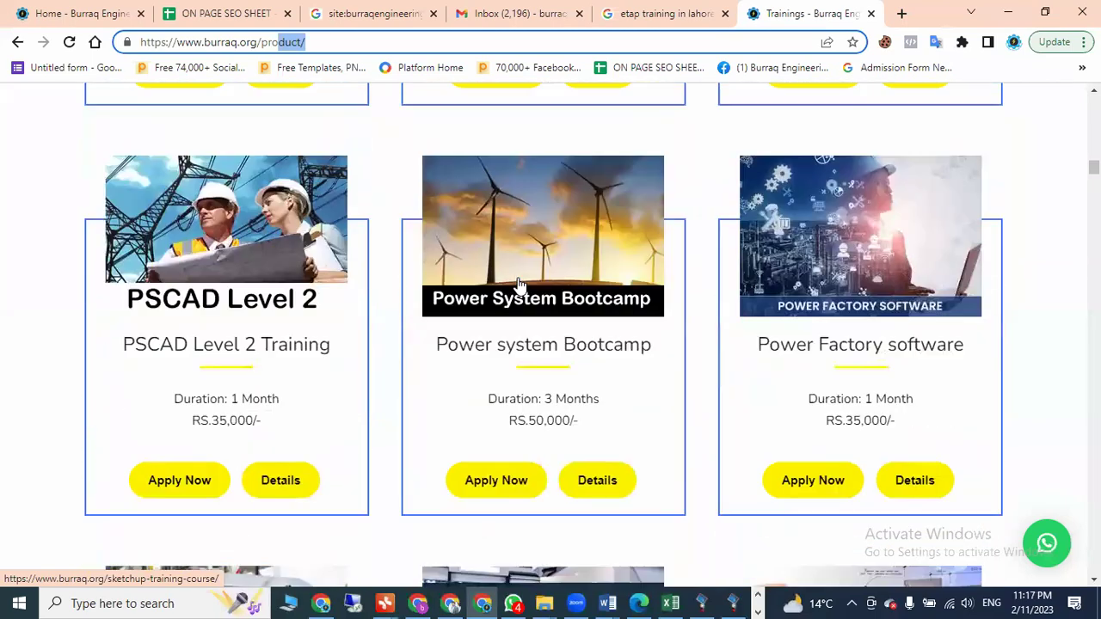
Find 'electrical bo' on the page and open the Complete Electrical Boot camp details in a background tab.
{"action": "key", "text": "ctrl+f"}
{"action": "type", "text": "ele"}
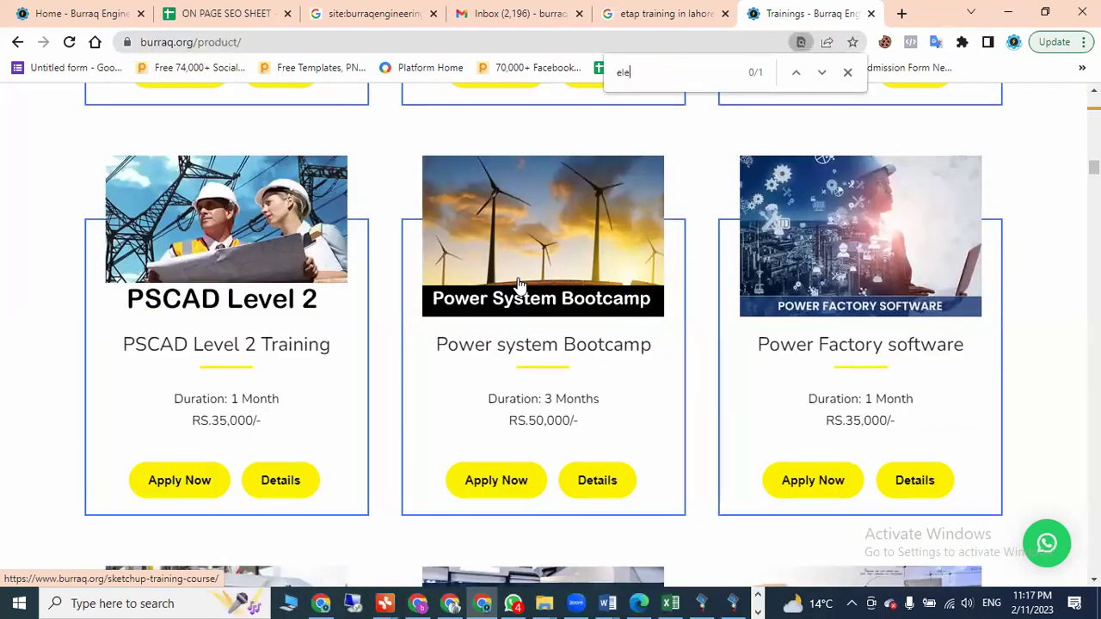
{"action": "type", "text": "ctrical bo"}
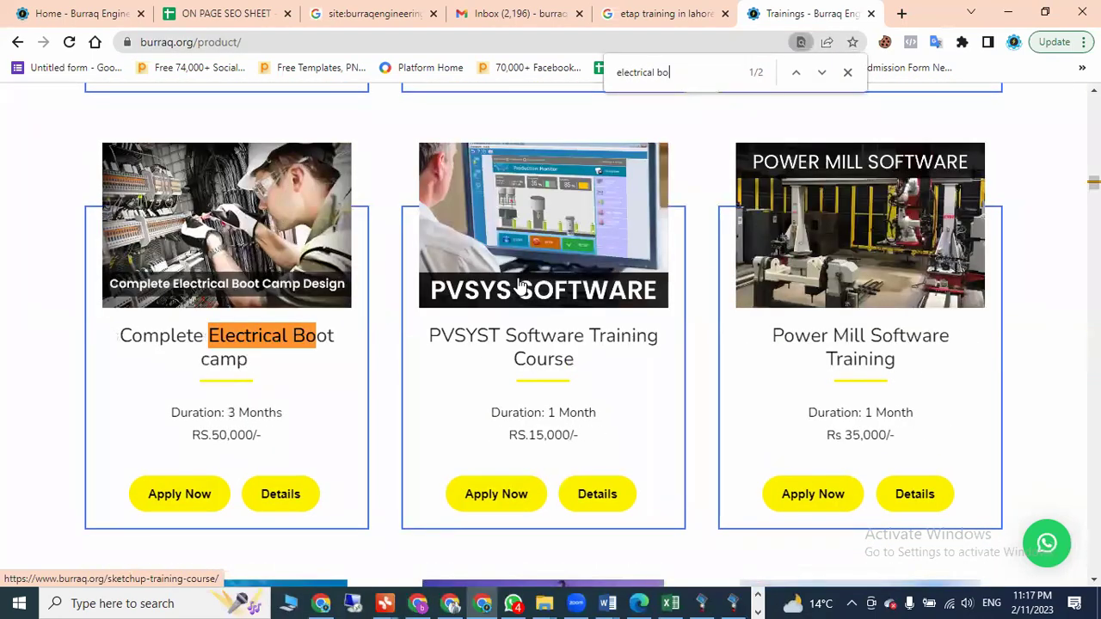
{"action": "middle_click", "coordinate": [278, 492]}
Switch to the Complete Electrical Boot camp tab and expand its Course Outline section.
{"action": "left_click", "coordinate": [851, 13]}
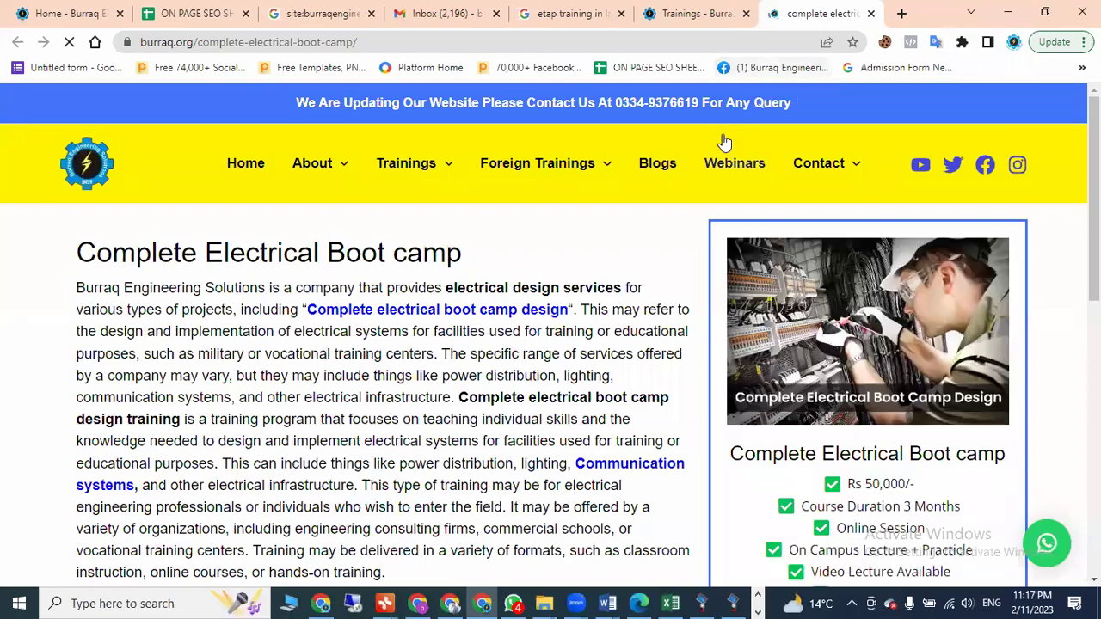
{"action": "scroll", "coordinate": [352, 275], "scroll_direction": "down", "scroll_amount": 10}
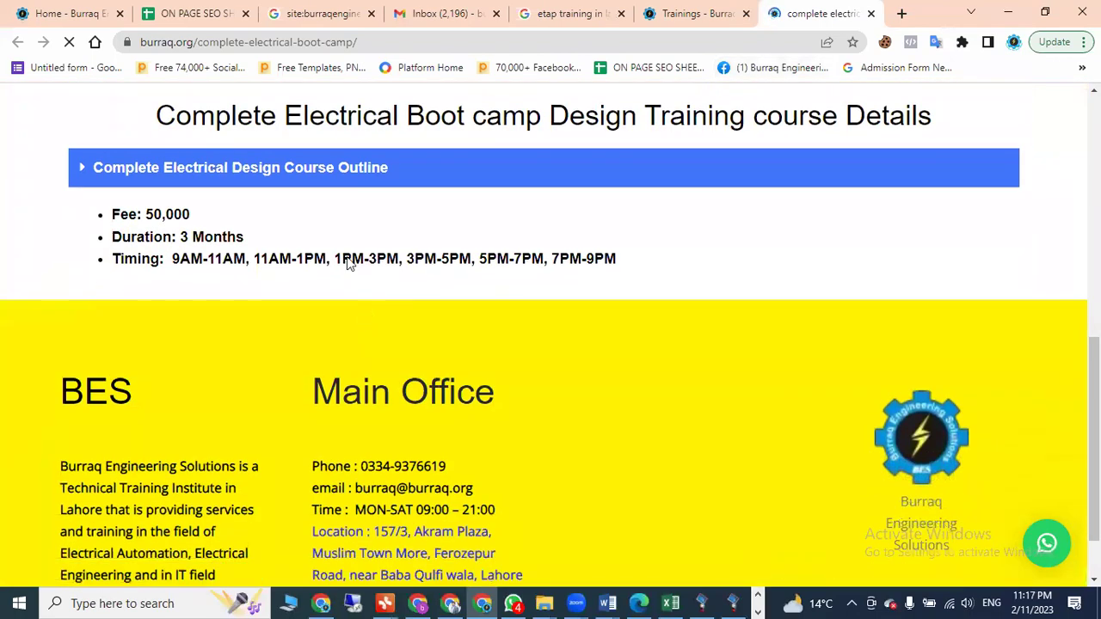
{"action": "left_click", "coordinate": [319, 131]}
Review the course topics, including DOL starter diagrams and ANSI protection relay codes.
{"action": "scroll", "coordinate": [404, 236], "scroll_direction": "down", "scroll_amount": 4}
{"action": "scroll", "coordinate": [404, 239], "scroll_direction": "down", "scroll_amount": 4}
{"action": "scroll", "coordinate": [404, 239], "scroll_direction": "down", "scroll_amount": 4}
{"action": "scroll", "coordinate": [404, 239], "scroll_direction": "down", "scroll_amount": 3}
{"action": "scroll", "coordinate": [406, 239], "scroll_direction": "down", "scroll_amount": 2}
{"action": "scroll", "coordinate": [405, 240], "scroll_direction": "down", "scroll_amount": 2}
{"action": "scroll", "coordinate": [406, 238], "scroll_direction": "down", "scroll_amount": 3}
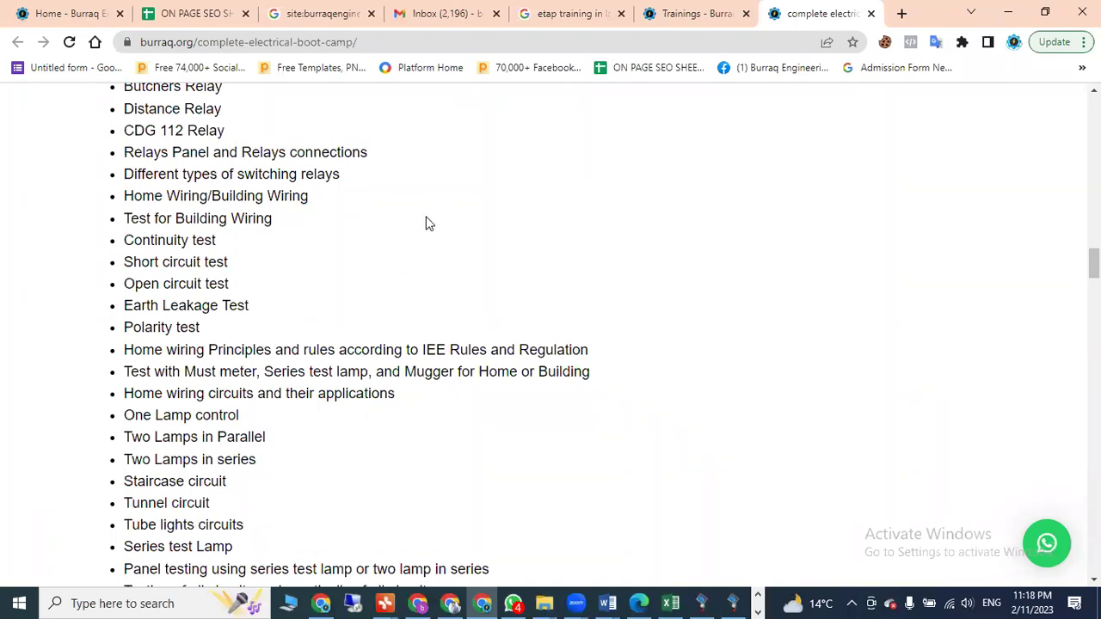
{"action": "scroll", "coordinate": [428, 220], "scroll_direction": "down", "scroll_amount": 3}
{"action": "scroll", "coordinate": [428, 220], "scroll_direction": "down", "scroll_amount": 5}
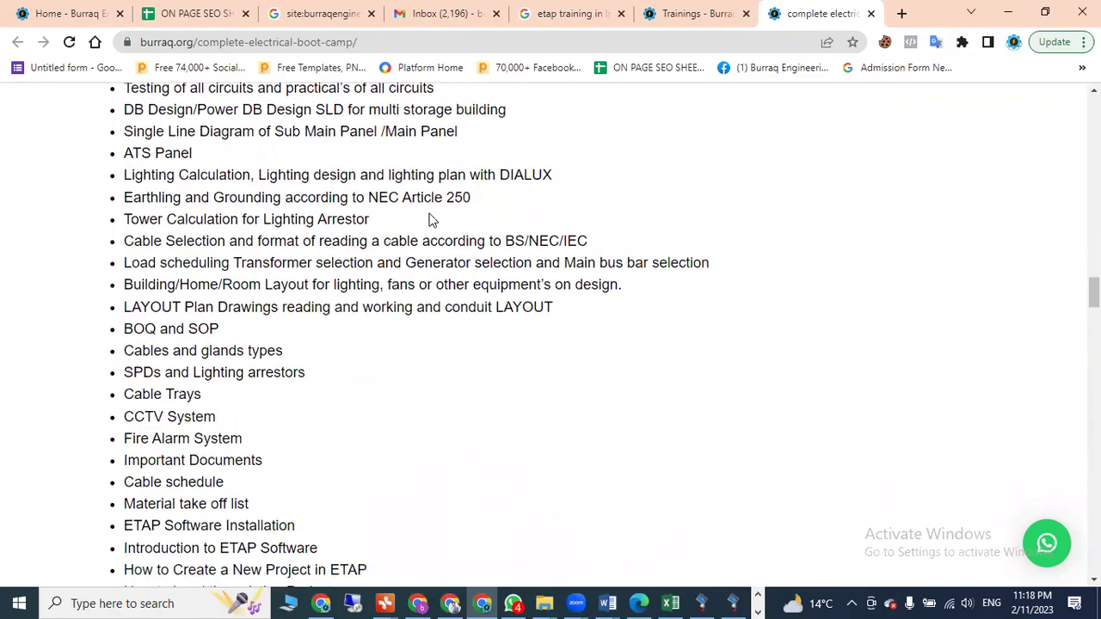
{"action": "scroll", "coordinate": [429, 220], "scroll_direction": "up", "scroll_amount": 4}
{"action": "scroll", "coordinate": [428, 220], "scroll_direction": "up", "scroll_amount": 4}
{"action": "scroll", "coordinate": [429, 220], "scroll_direction": "up", "scroll_amount": 3}
{"action": "scroll", "coordinate": [428, 220], "scroll_direction": "up", "scroll_amount": 6}
{"action": "scroll", "coordinate": [428, 220], "scroll_direction": "up", "scroll_amount": 5}
{"action": "scroll", "coordinate": [430, 219], "scroll_direction": "up", "scroll_amount": 3}
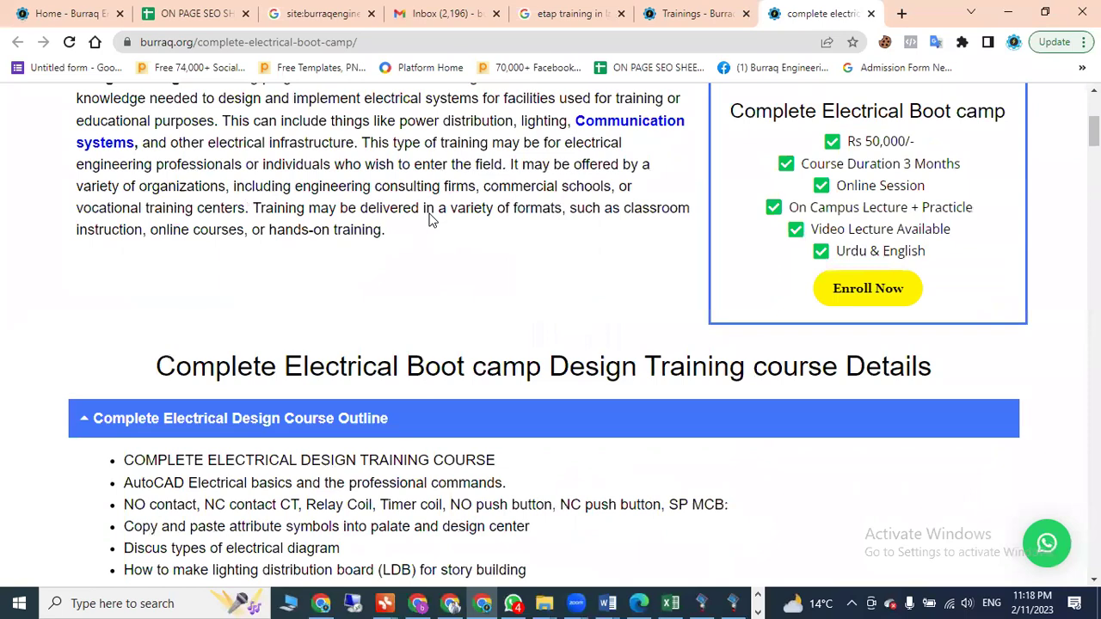
{"action": "scroll", "coordinate": [430, 219], "scroll_direction": "up", "scroll_amount": 2}
{"action": "scroll", "coordinate": [404, 237], "scroll_direction": "up", "scroll_amount": 2}
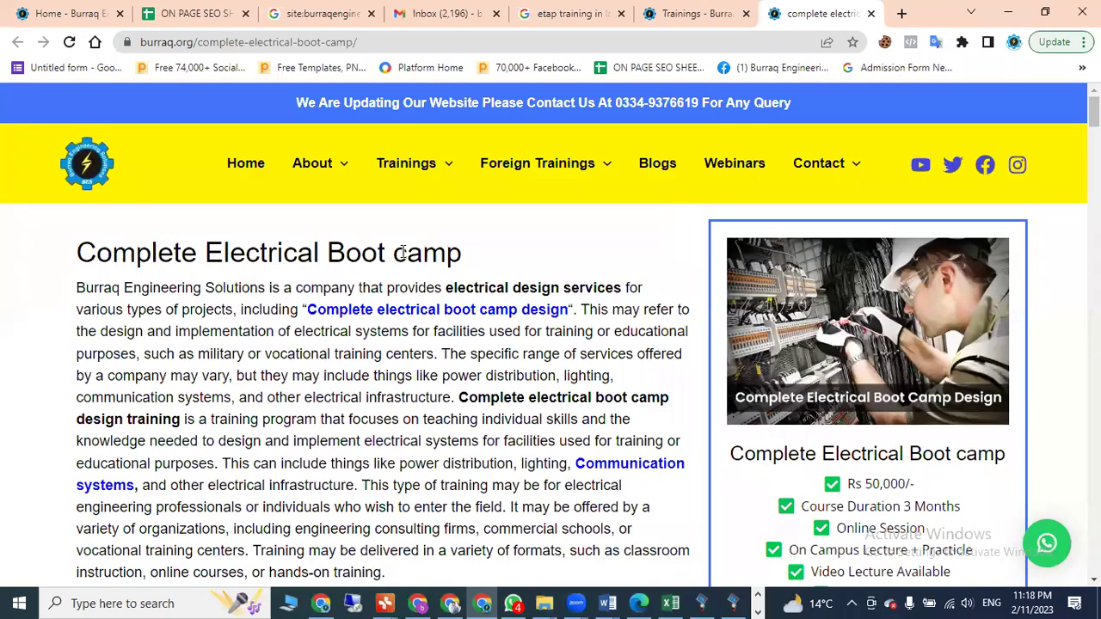
Highlight the Complete Electrical Boot camp heading, then deselect it and continue down the page.
{"action": "triple_click", "coordinate": [410, 245]}
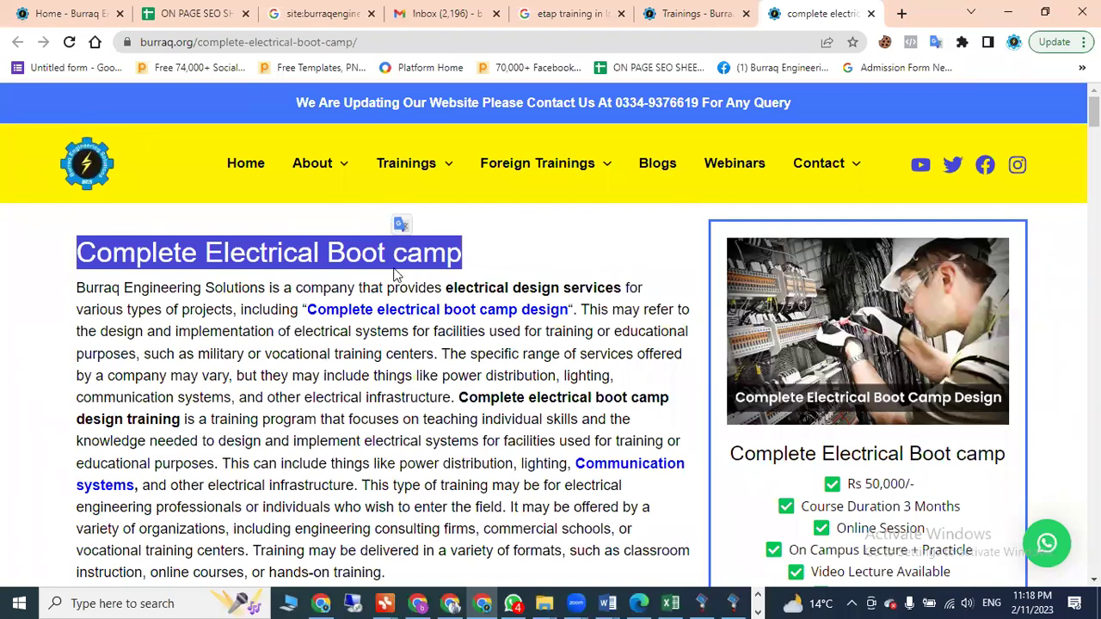
{"action": "scroll", "coordinate": [396, 273], "scroll_direction": "down", "scroll_amount": 1}
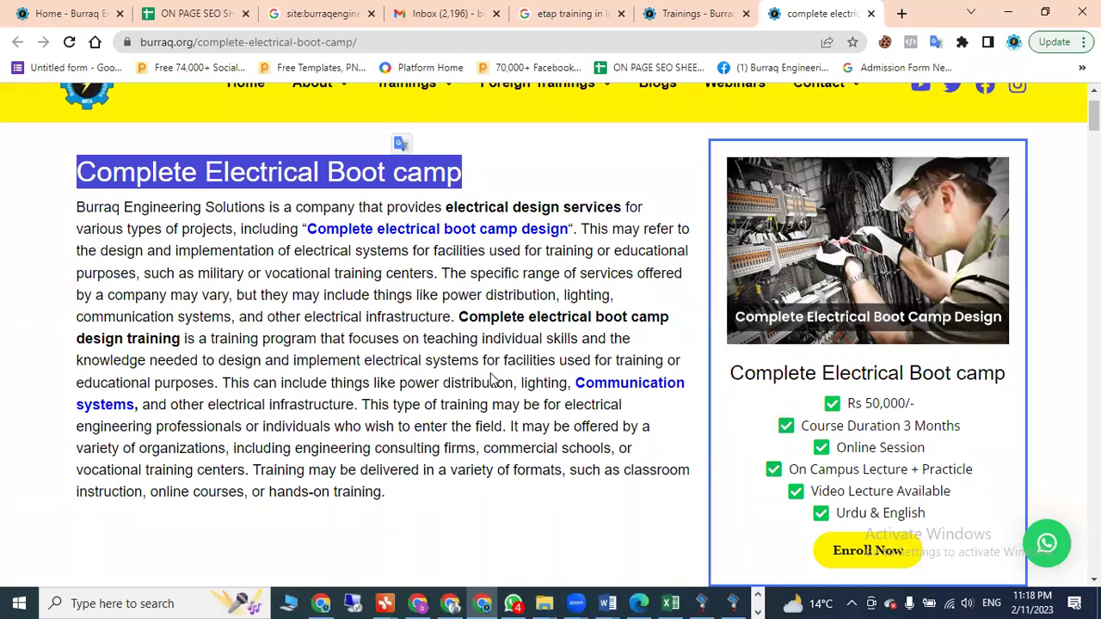
{"action": "left_click", "coordinate": [838, 411]}
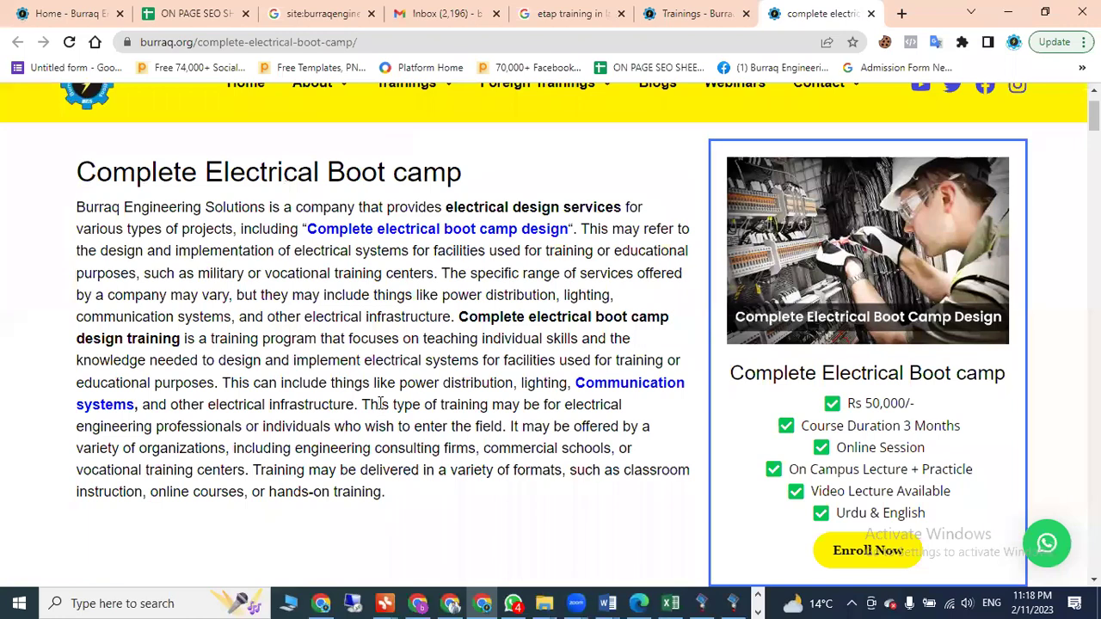
{"action": "scroll", "coordinate": [381, 404], "scroll_direction": "down", "scroll_amount": 2}
{"action": "scroll", "coordinate": [404, 391], "scroll_direction": "down", "scroll_amount": 3}
{"action": "scroll", "coordinate": [412, 387], "scroll_direction": "down", "scroll_amount": 3}
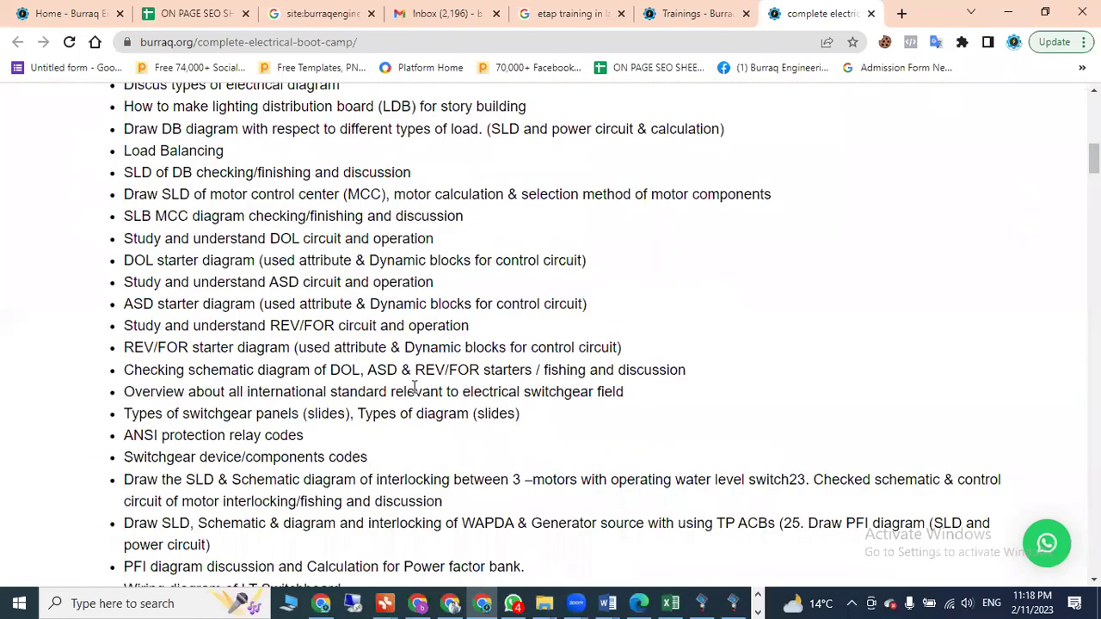